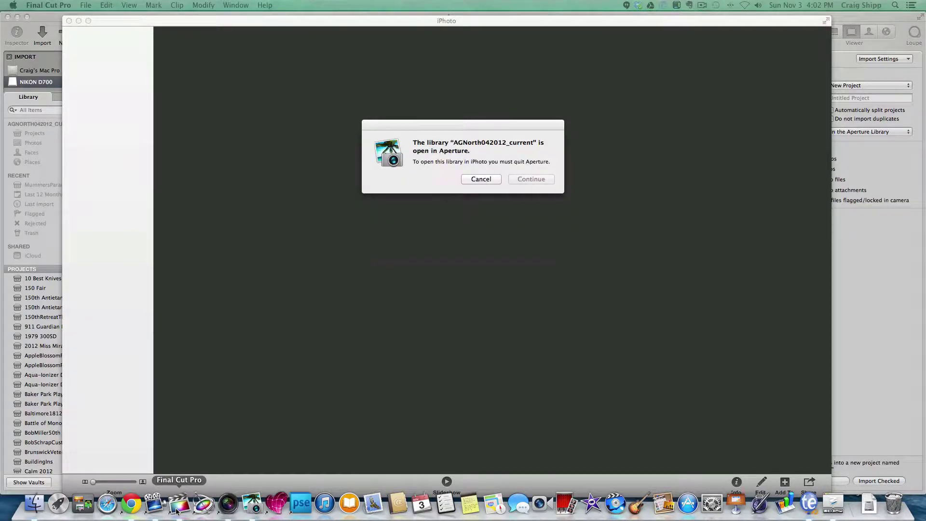
Step: Cancel opening the library in iPhoto and import the checked Nikon photos in Aperture into a new project named BrunswickVereransDay2013
click(472, 179)
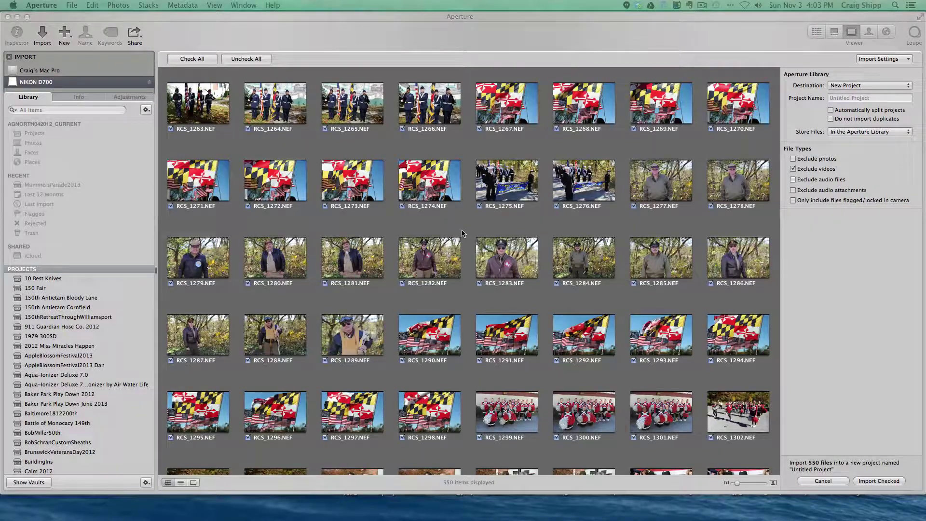
click(839, 98)
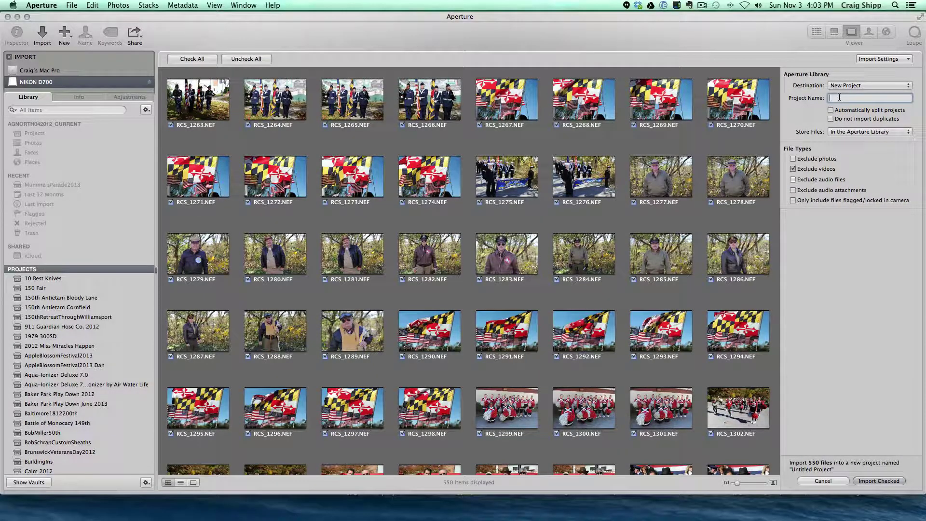
text(BrunswickVerera)
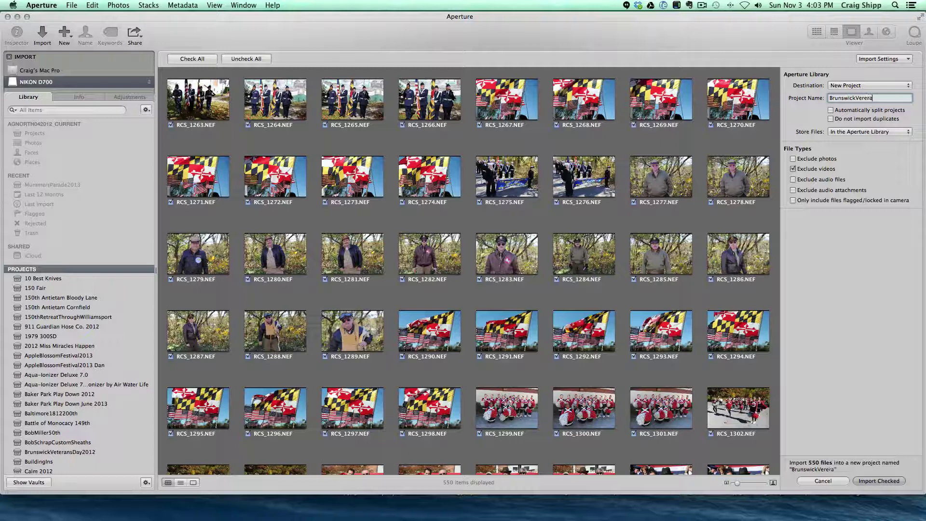
key(BackSpace)
key(BackSpace)
key(BackSpace)
text(ansDay2013)
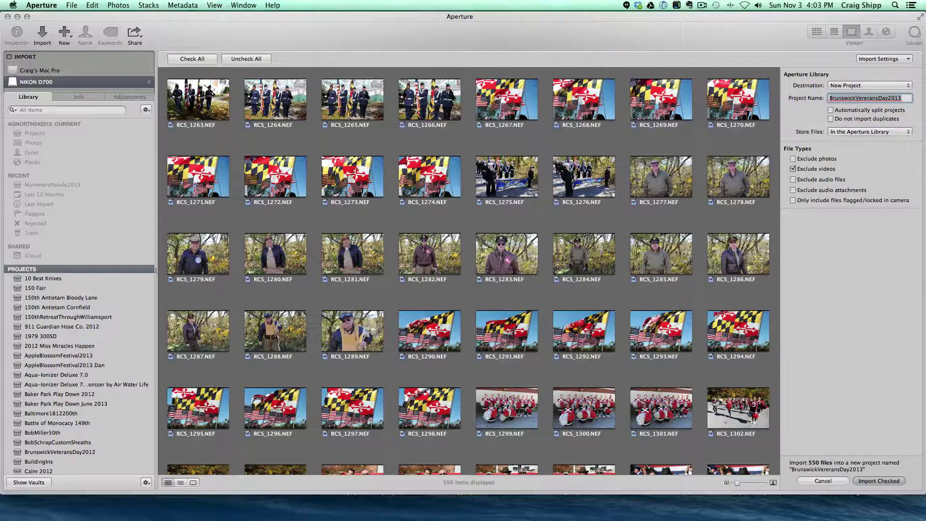
click(869, 481)
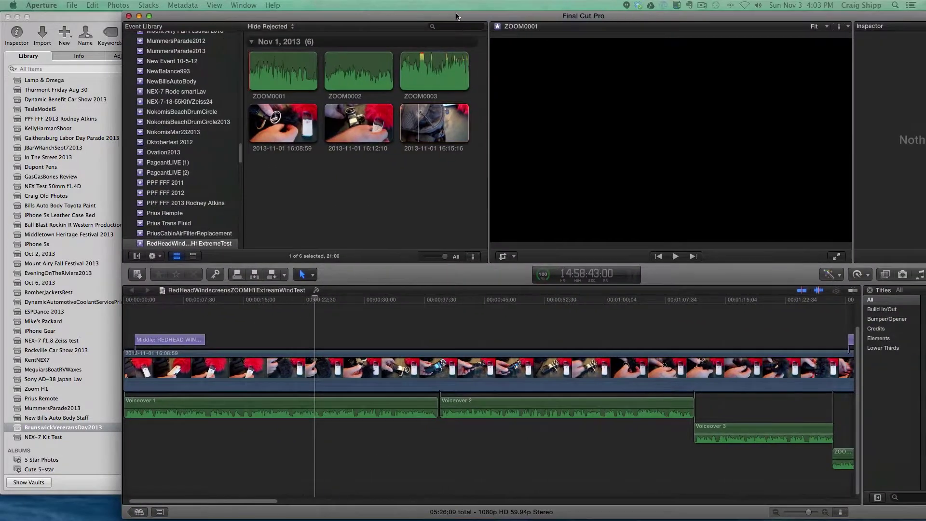
Step: Switch to Final Cut Pro, open the media import window and select the NO NAME camera as the source
drag(458, 16, 341, 7)
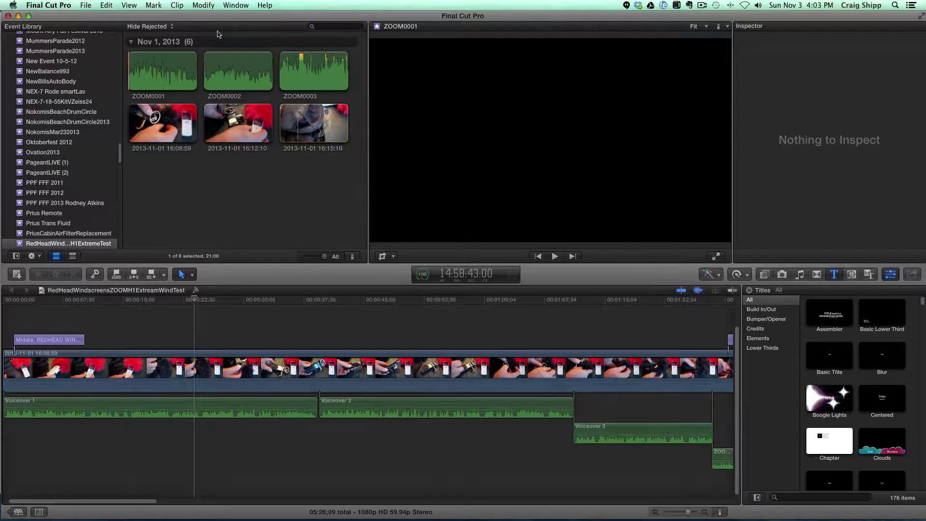
click(84, 6)
mouse_move(144, 102)
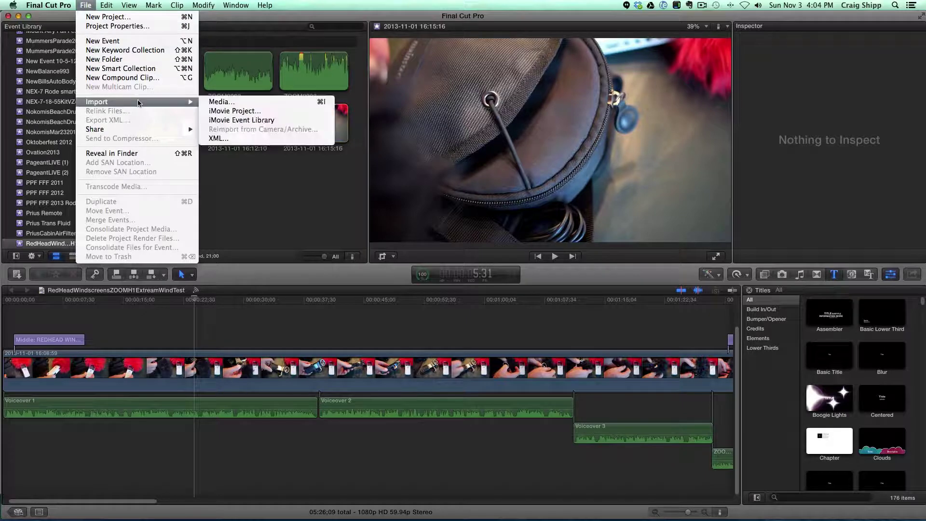
click(215, 102)
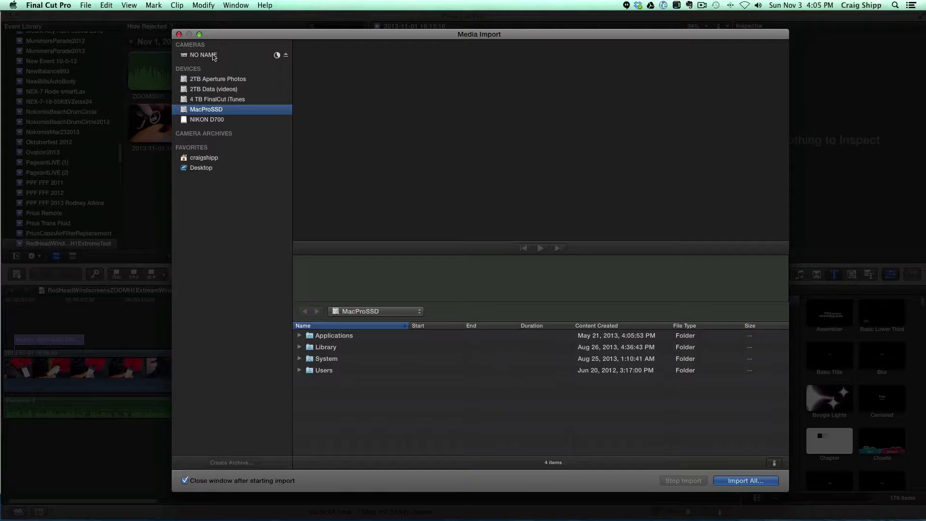
drag(239, 32, 925, 34)
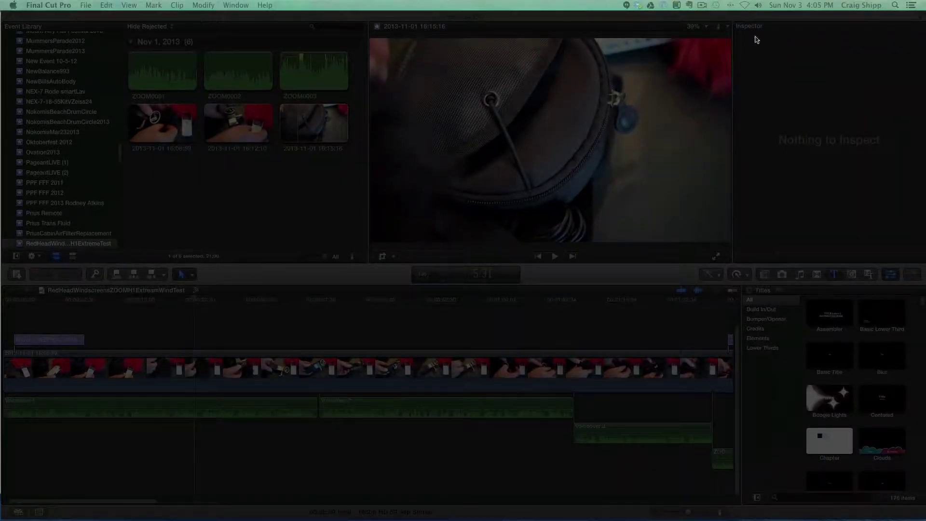
drag(925, 42, 280, 31)
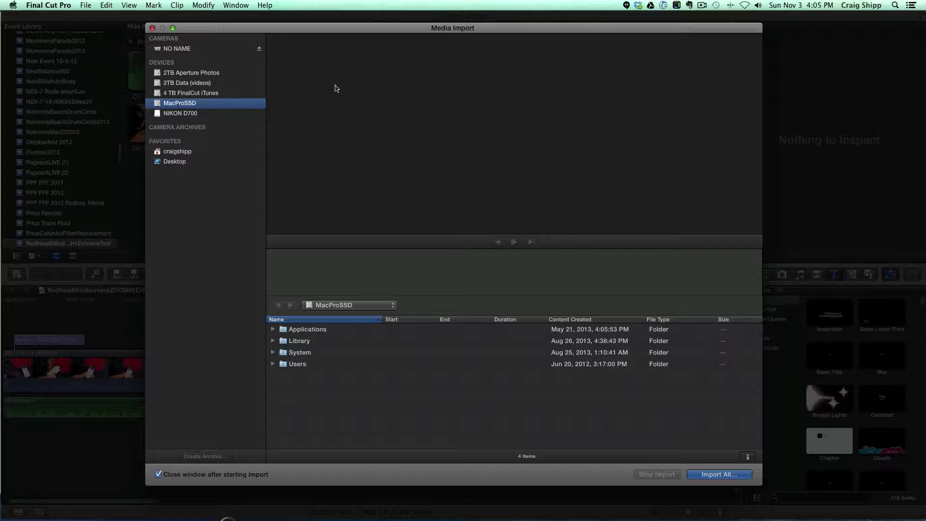
click(174, 50)
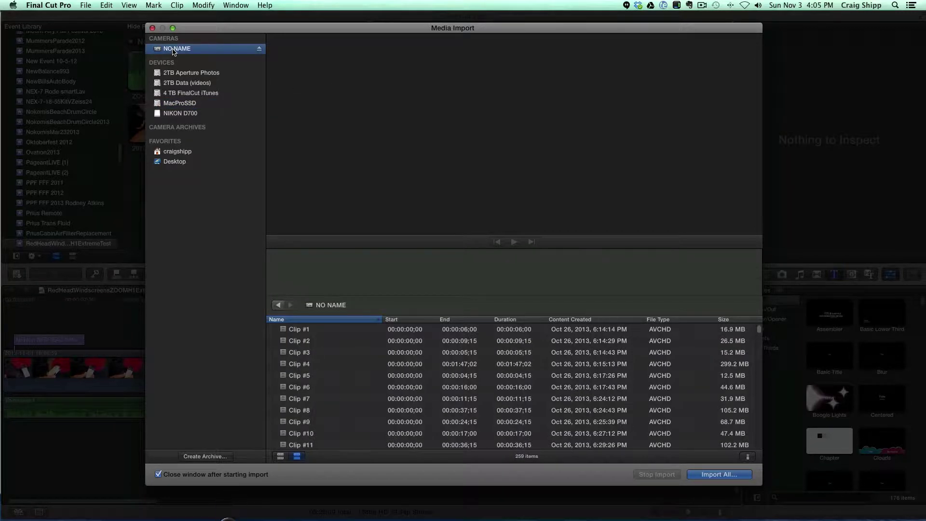
Step: Import all clips from the camera into a new event named BrunswickVeteransDay2013
click(706, 475)
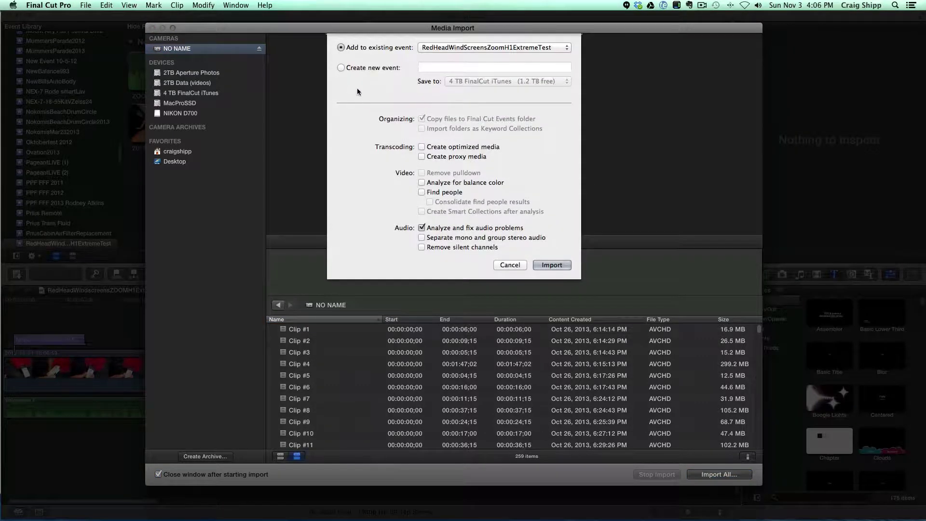
click(341, 68)
text(BrunswickVereransDay2013)
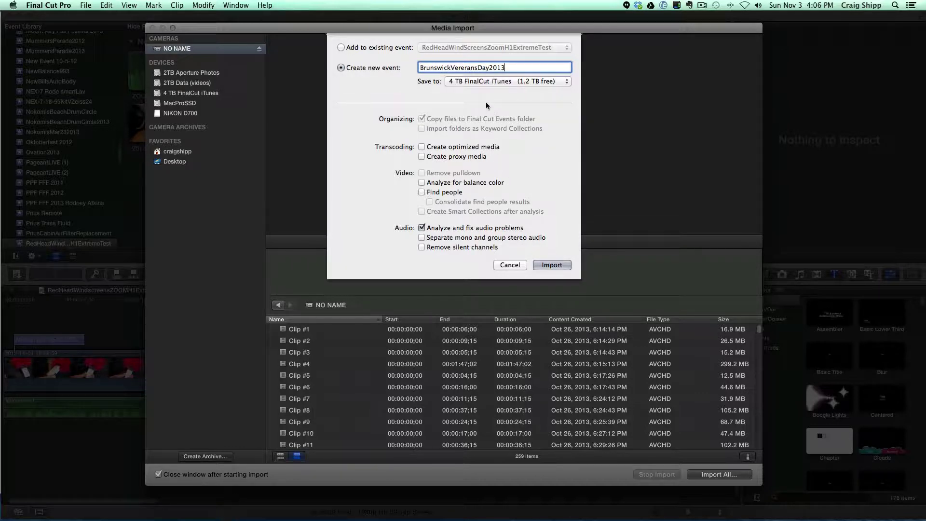
click(461, 68)
key(Delete)
text(t)
drag(419, 68, 515, 66)
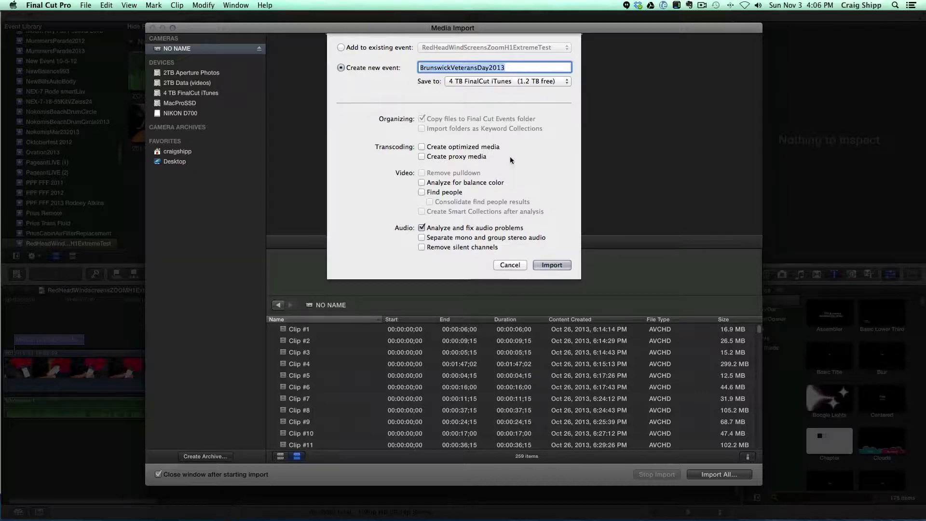
click(544, 266)
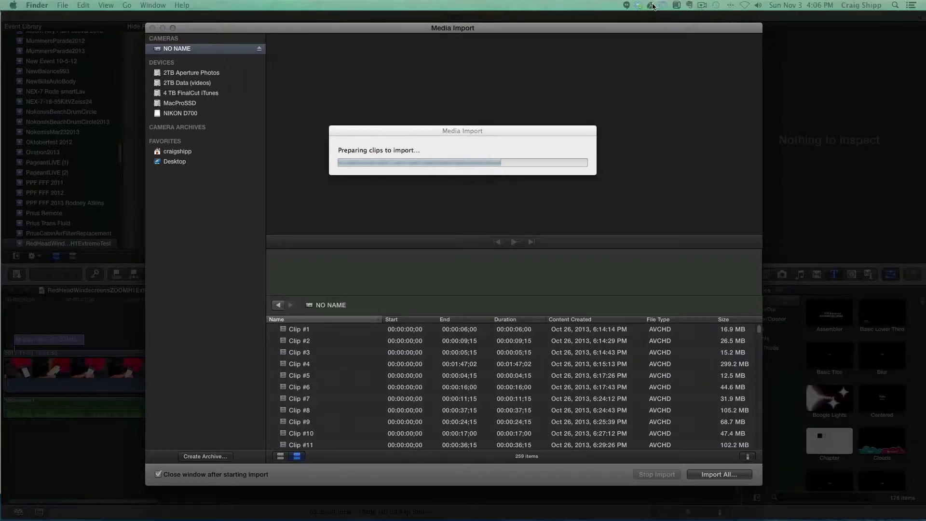
click(702, 6)
click(714, 35)
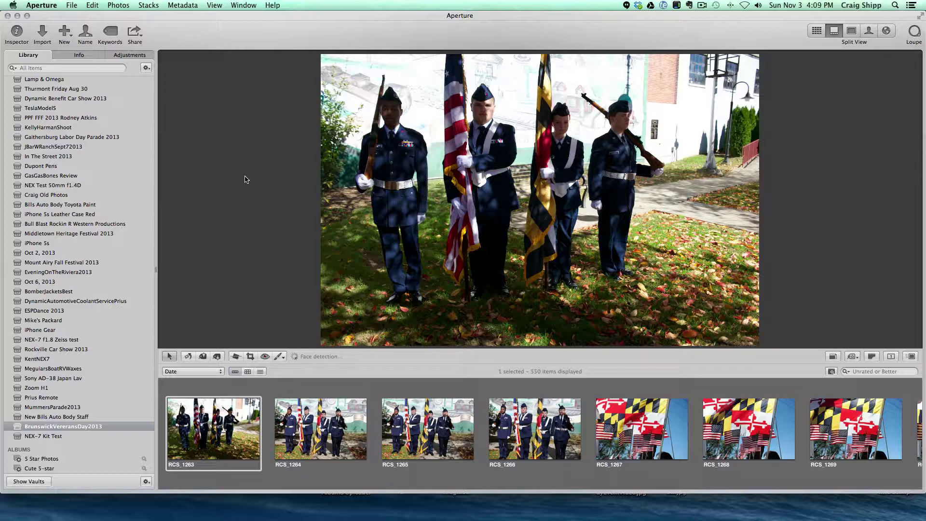
Step: Open the BrunswickVereransDay2013 project from the overview of all projects in the Aperture library
scroll(103, 181, up, 5)
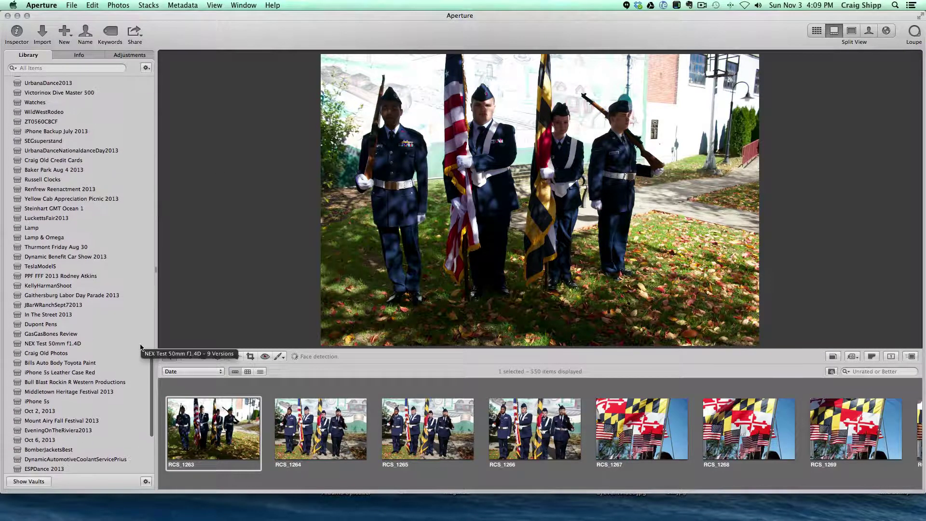
drag(151, 363, 153, 86)
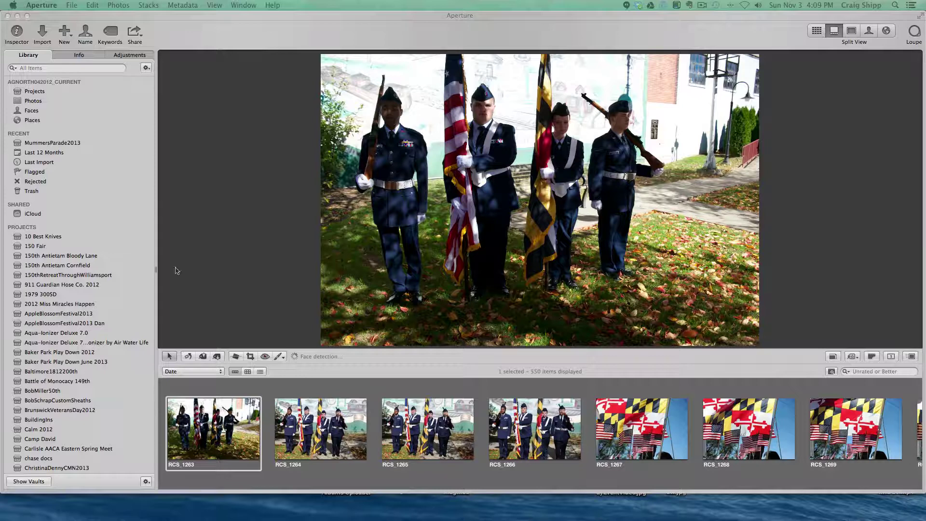
scroll(85, 190, up, 2)
click(34, 93)
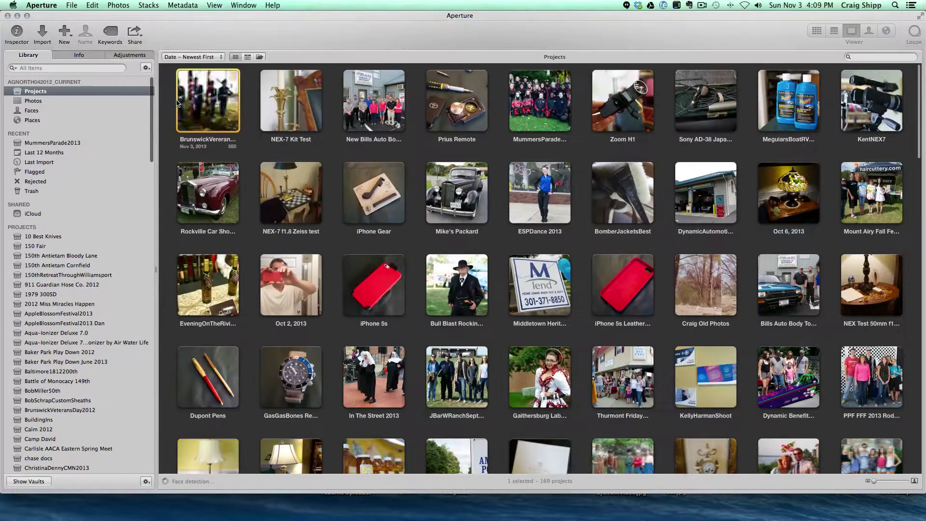
double_click(197, 105)
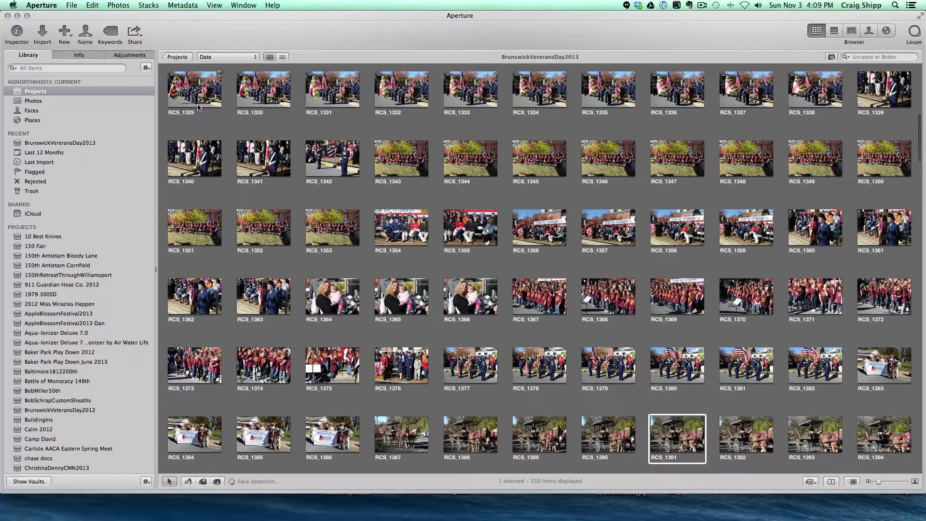
Step: Open the project's first photo, RCS_1263, and display it in Split View with the thumbnail strip
scroll(674, 86, up, 10)
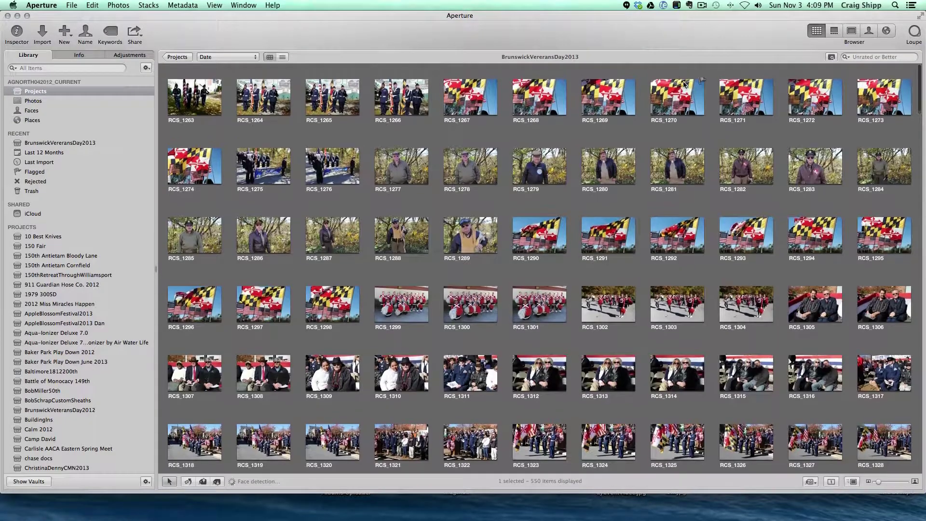
double_click(210, 96)
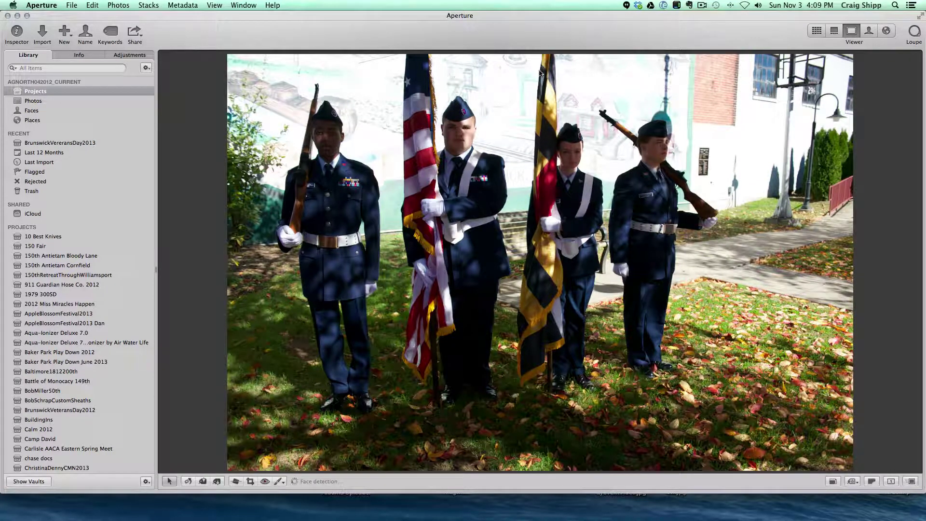
click(834, 31)
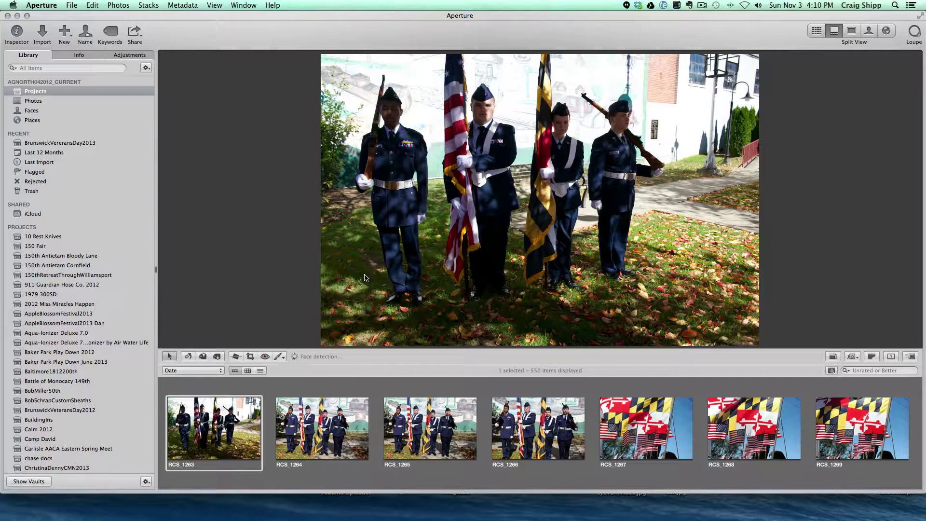
Step: Flag the color guard photos RCS_1263, RCS_1264 and RCS_1265, and bring up RCS_1266 for review
click(258, 400)
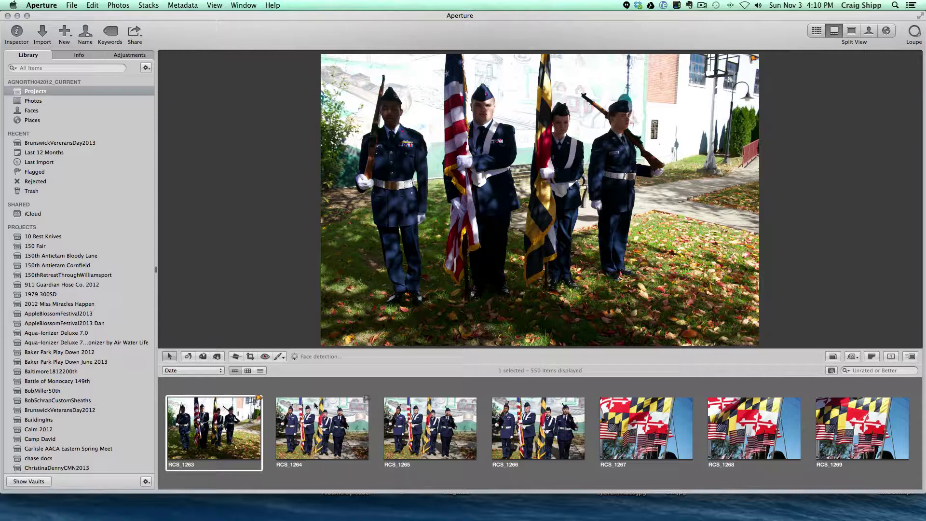
click(366, 398)
click(436, 414)
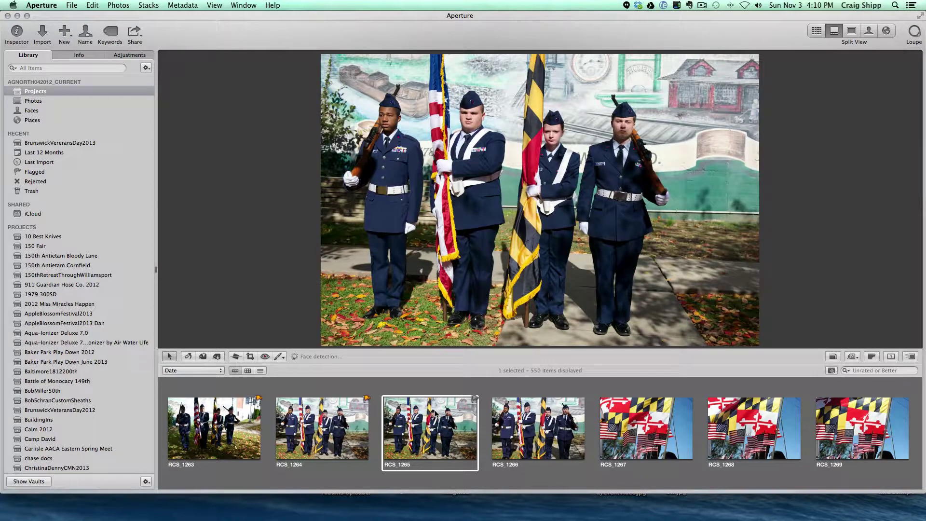
click(475, 399)
click(505, 407)
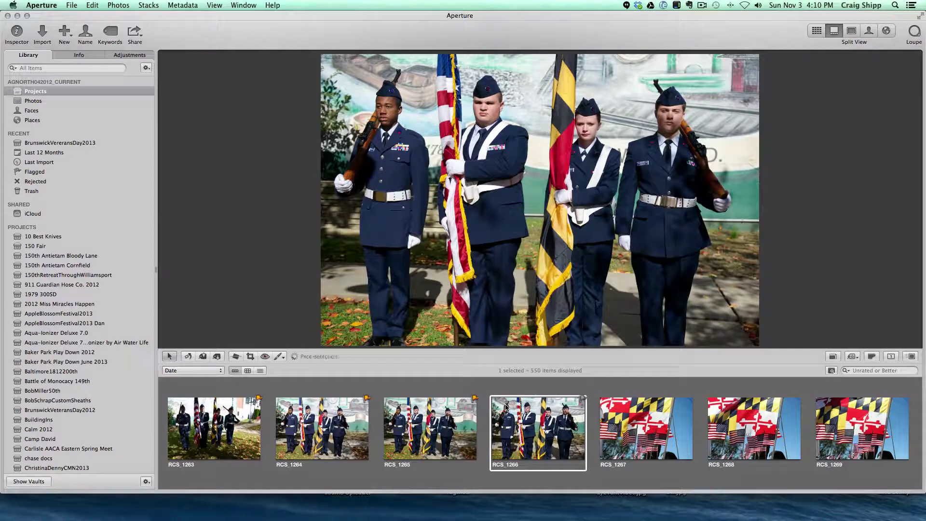
Step: Compare RCS_1264 with RCS_1265, remove the flag from RCS_1265, and flag RCS_1266
click(440, 420)
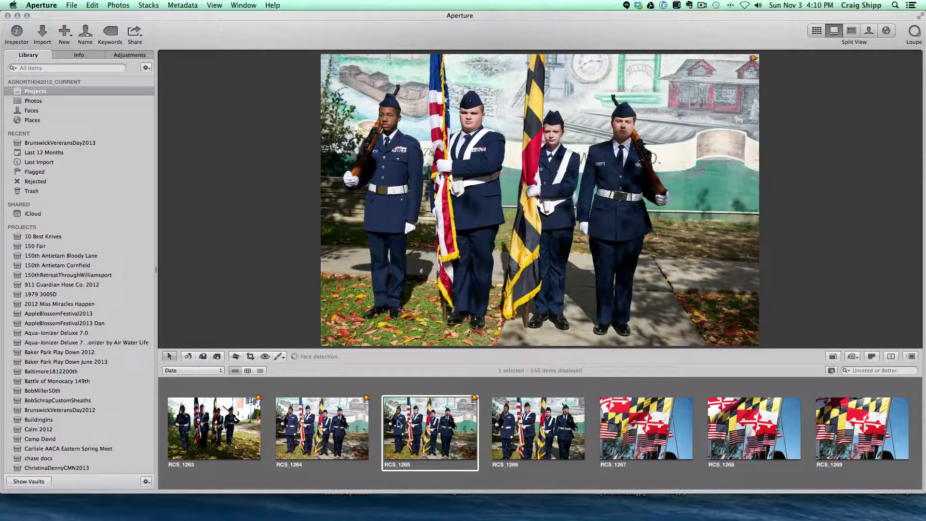
click(338, 423)
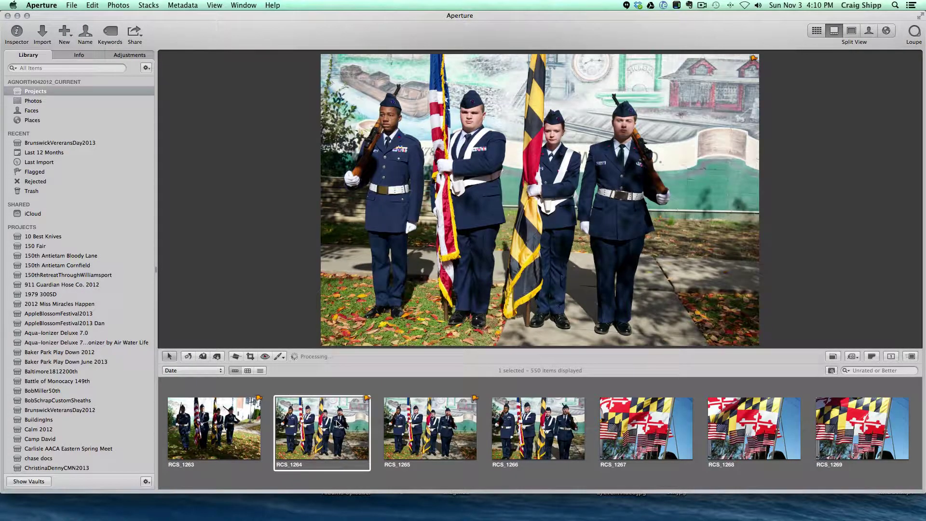
click(426, 422)
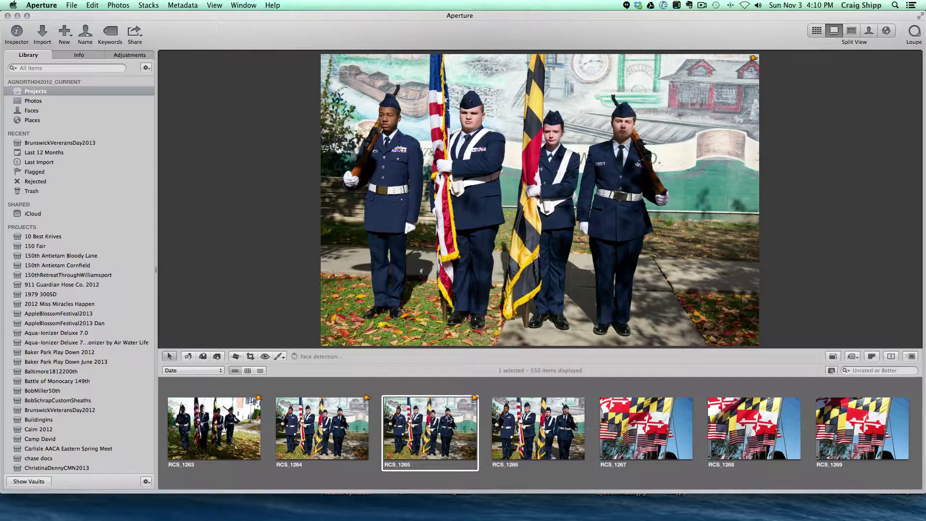
click(475, 399)
click(542, 425)
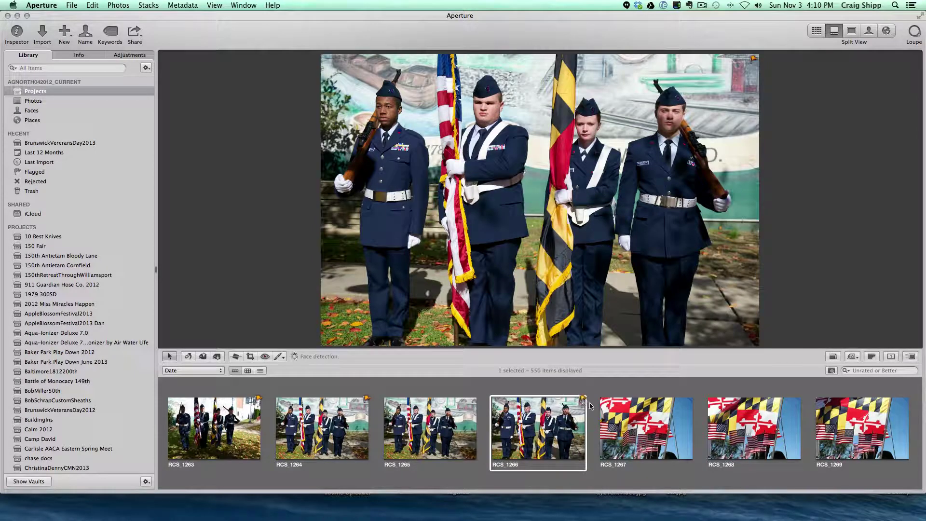
Step: Review the Maryland flag photos one by one from RCS_1267 to RCS_1274
click(634, 420)
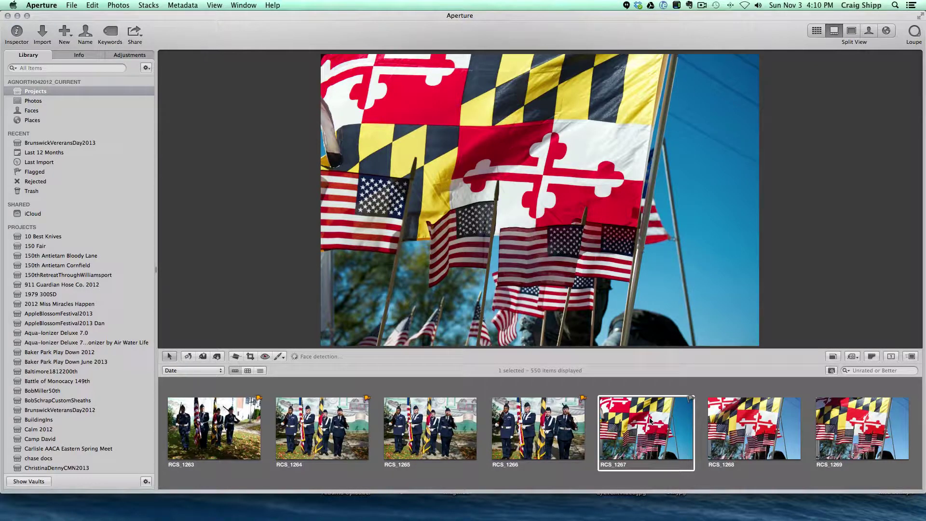
key(Right)
key(Right)
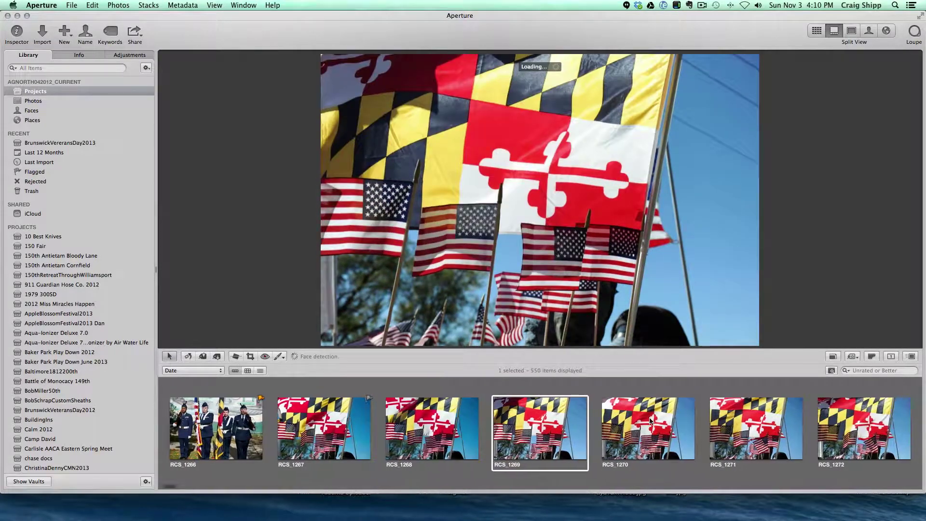
key(Right)
key(Right)
key(Right)
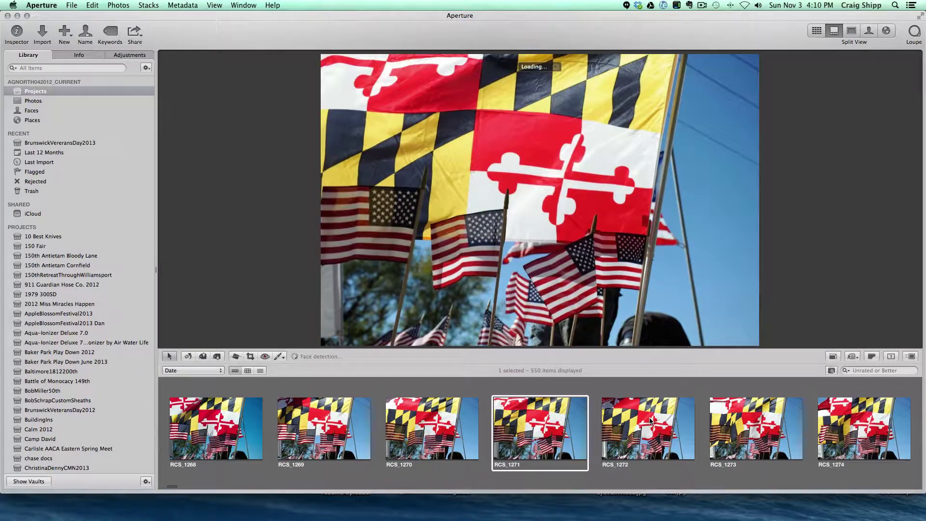
key(Right)
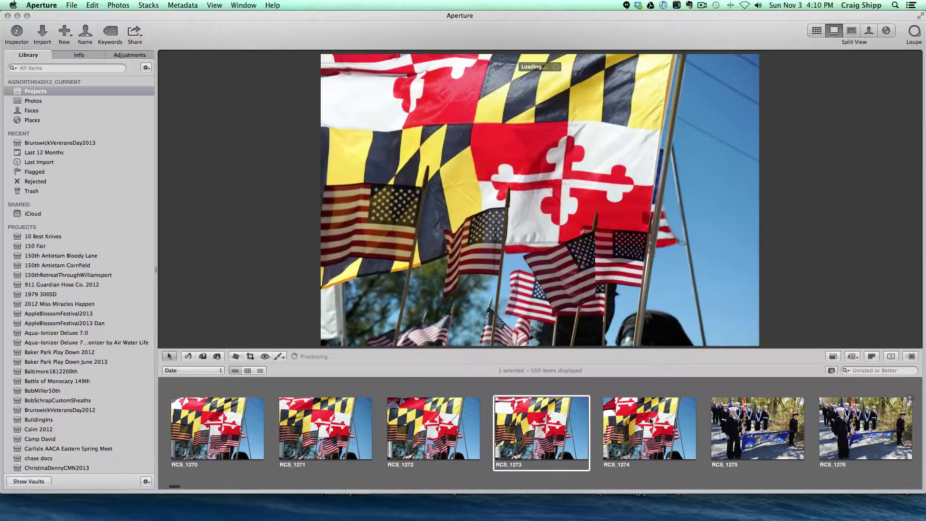
key(Right)
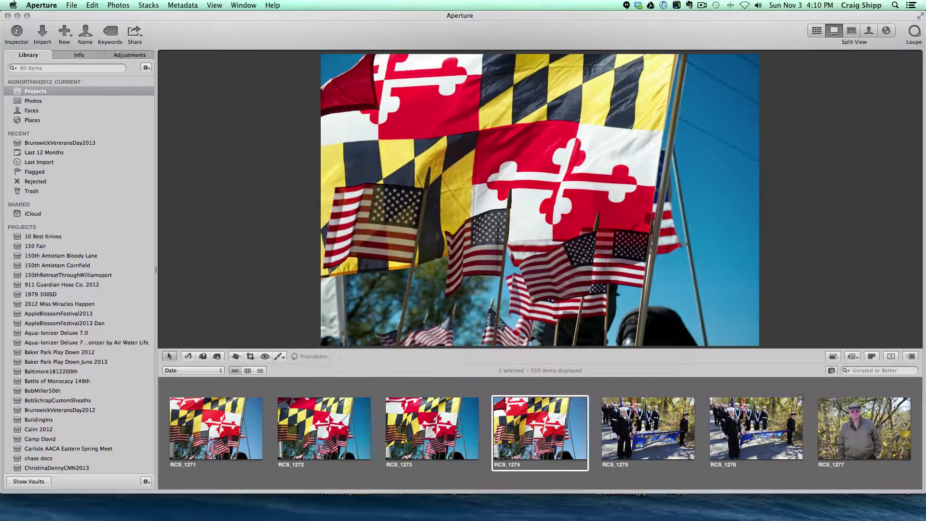
Step: Review the photos from RCS_1275 to RCS_1279 one by one and flag the portrait RCS_1278
key(Right)
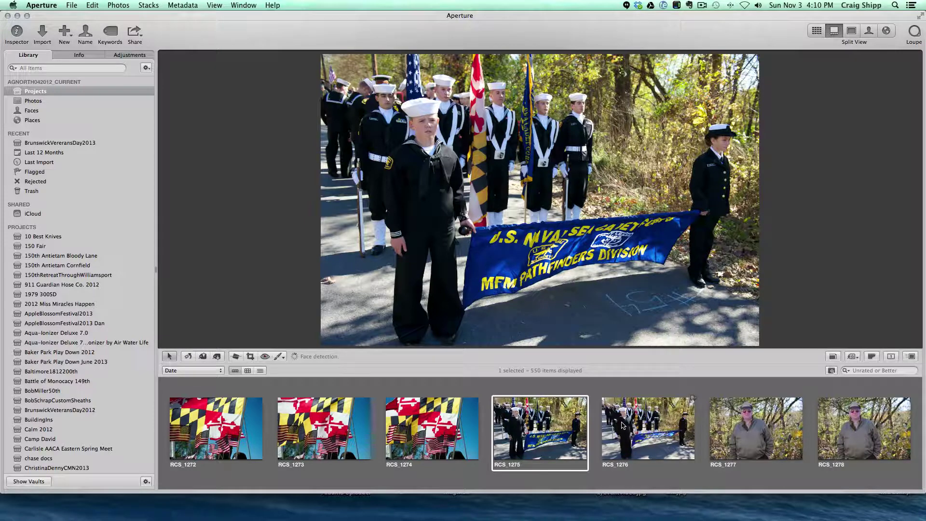
key(Right)
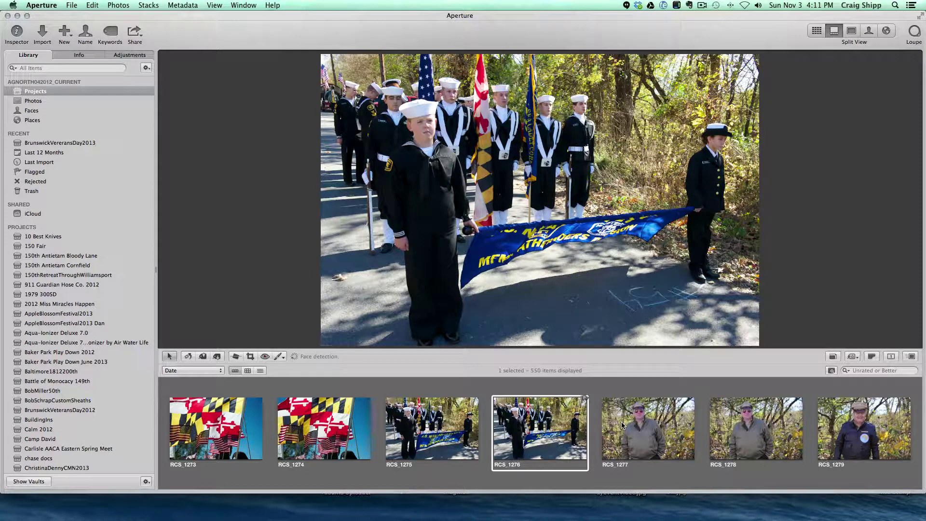
click(622, 425)
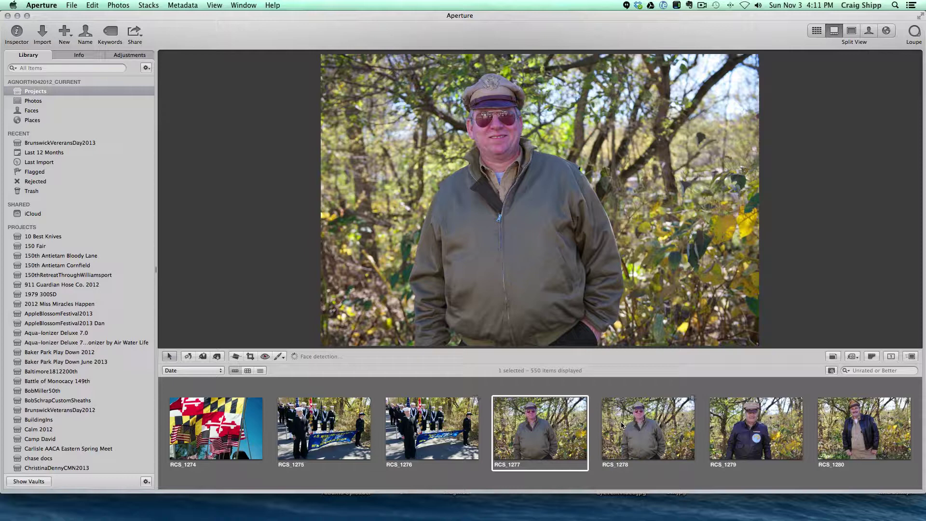
click(621, 425)
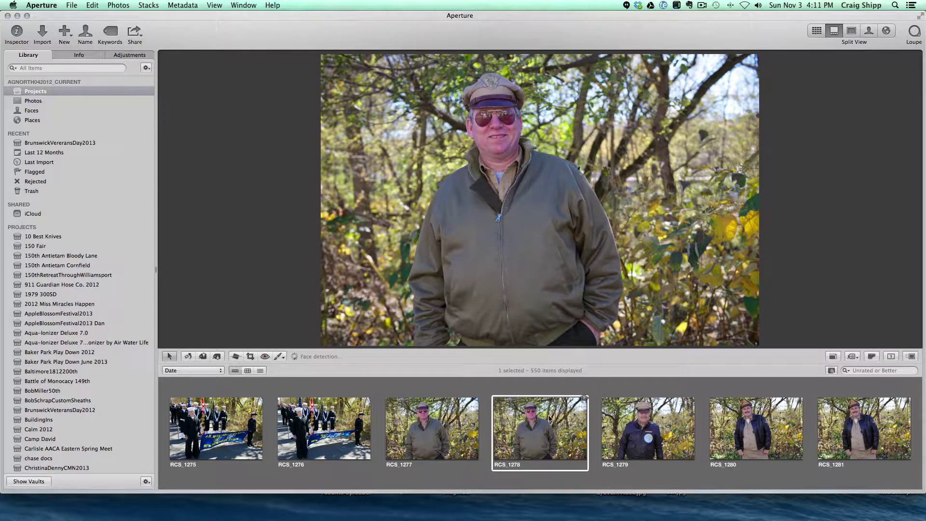
key(Right)
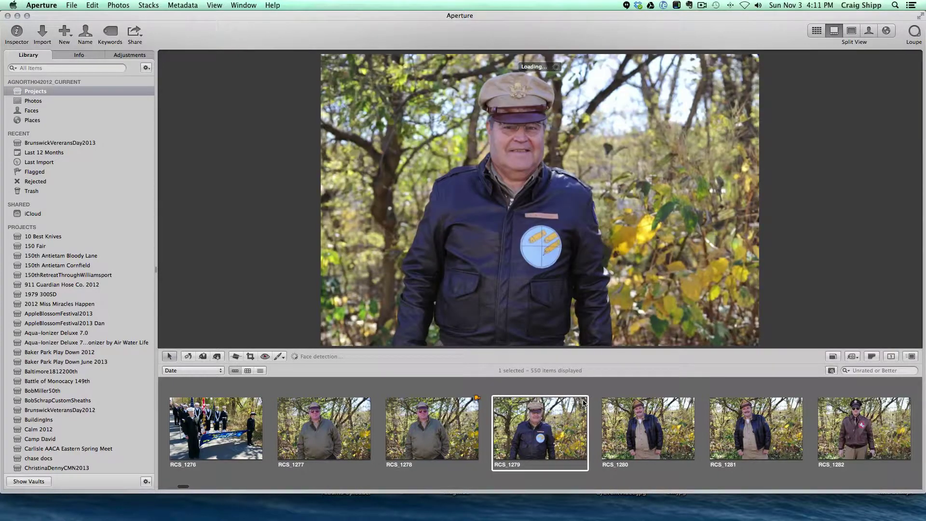
Step: Show the image adjustments for portrait RCS_1280 and raise its exposure to 0.63
key(Right)
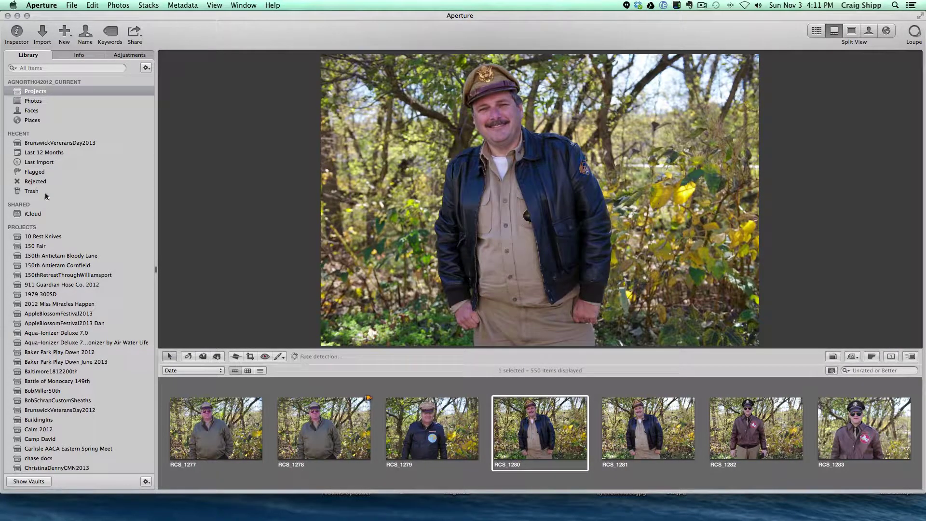
click(122, 55)
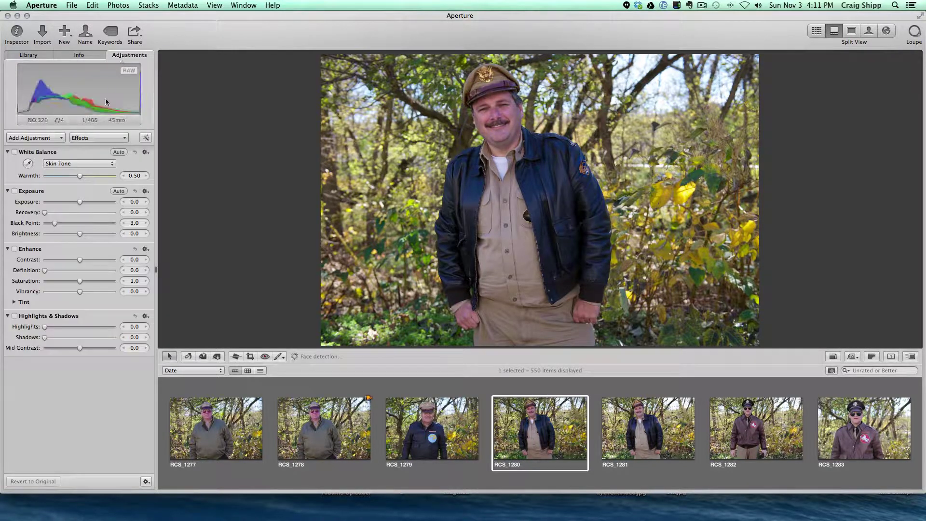
drag(76, 202, 89, 204)
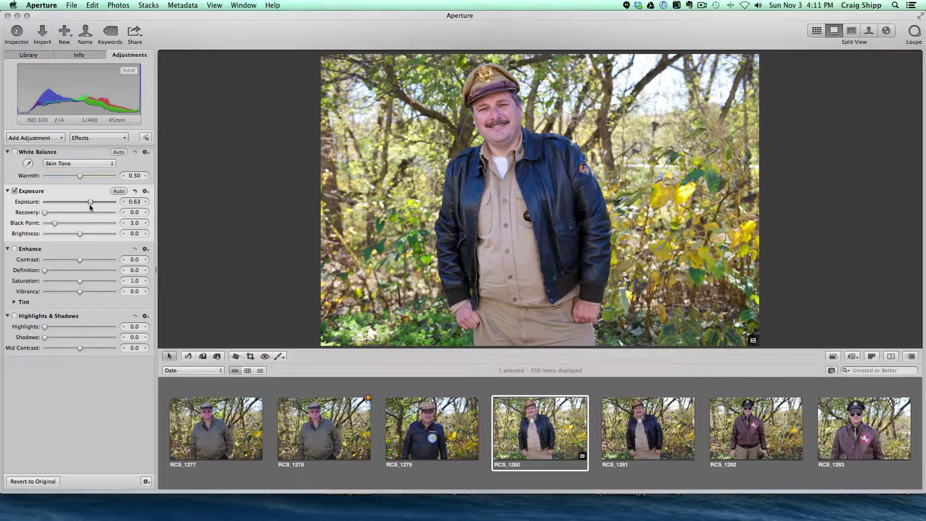
Step: Flag portrait RCS_1281, and raise the exposure of RCS_1282 to 0.61
key(Right)
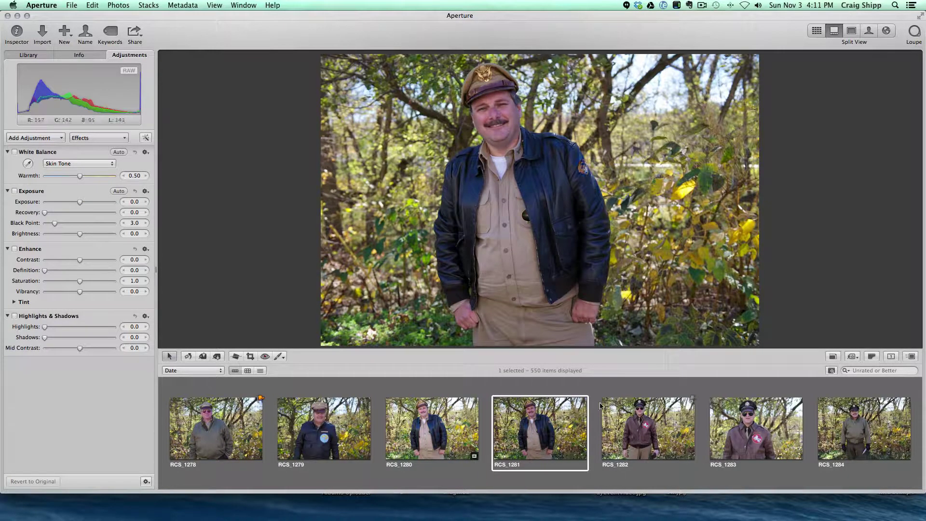
key(Right)
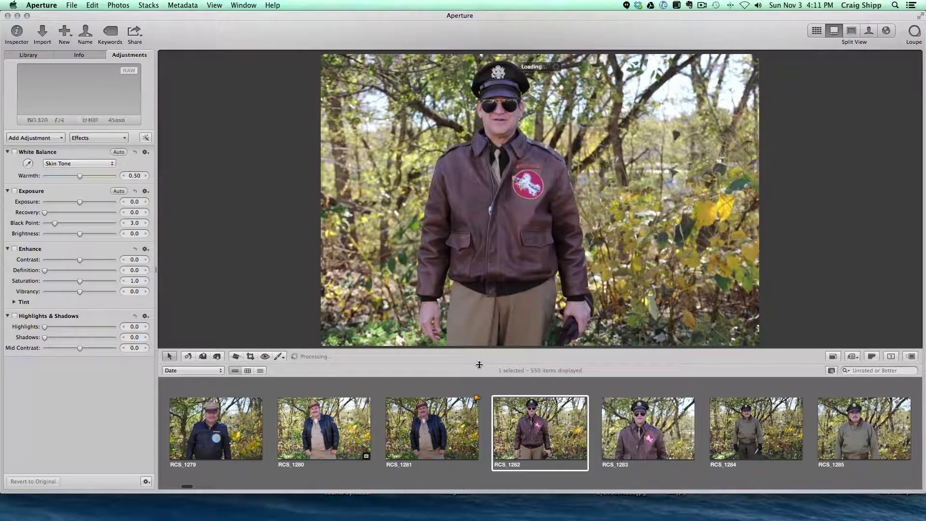
drag(80, 202, 91, 203)
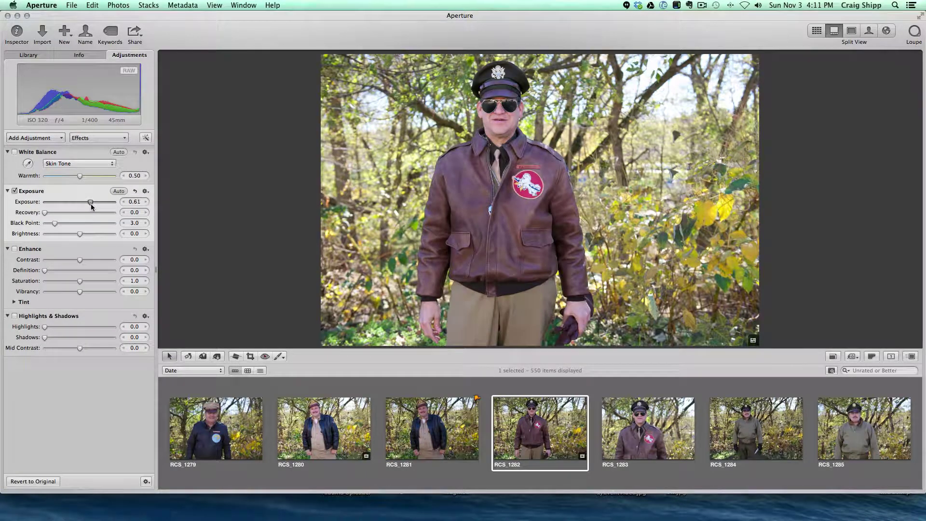
Step: Set portrait RCS_1283 to exposure 0.51 and contrast 0.08, and raise the exposure of RCS_1284 to 0.63
click(631, 416)
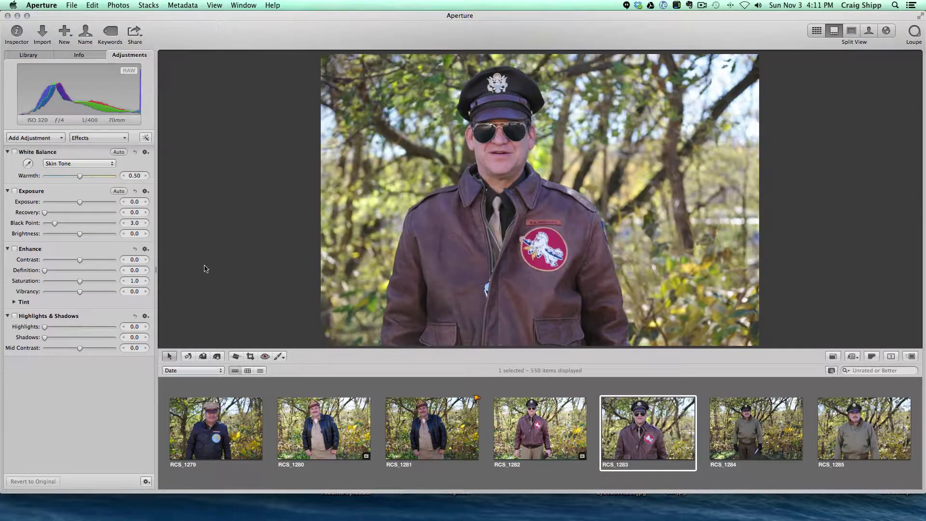
drag(81, 201, 89, 202)
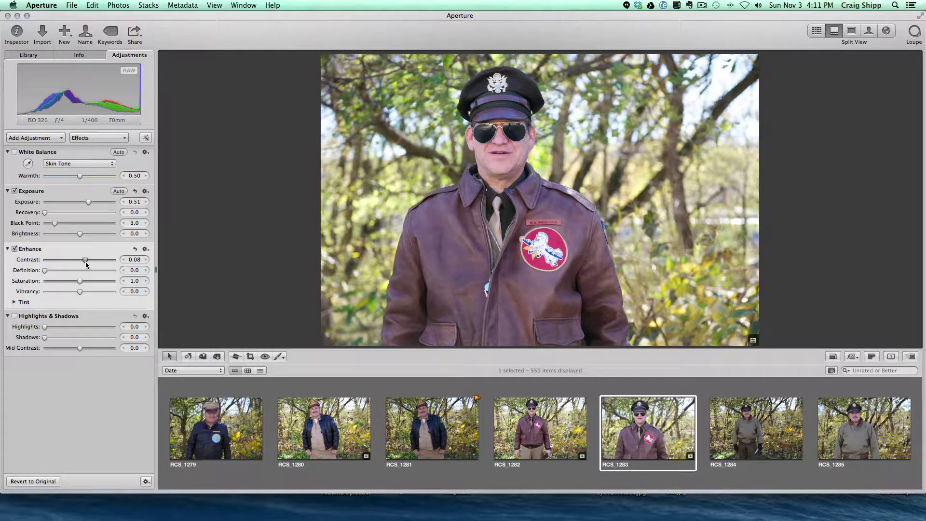
key(Right)
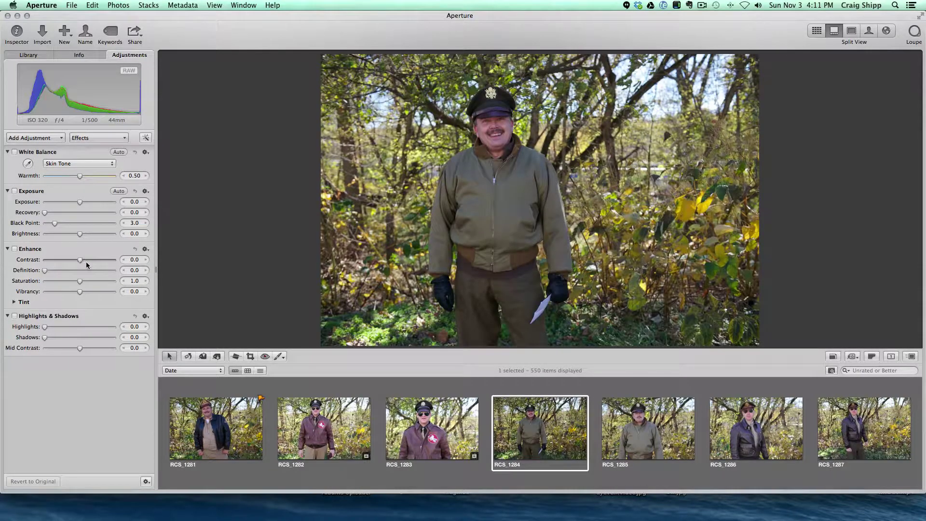
drag(81, 202, 92, 204)
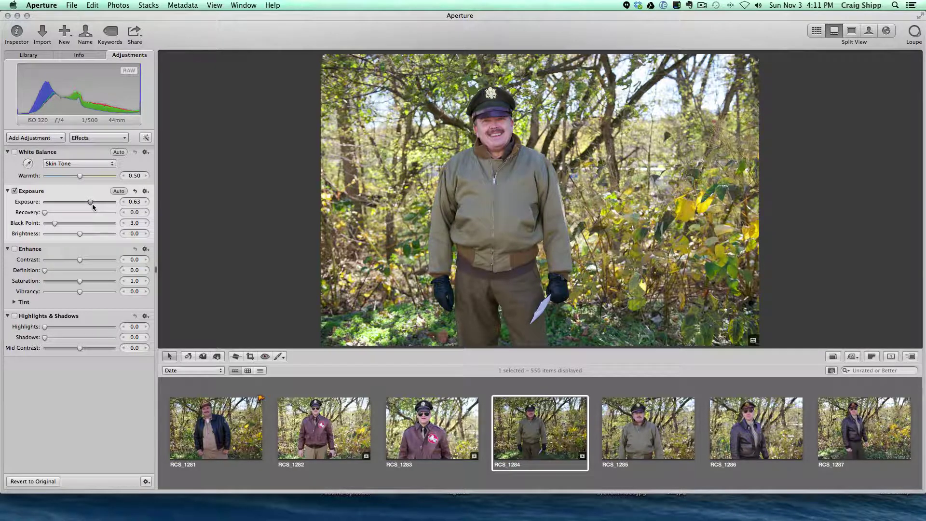
Step: Set portrait RCS_1285 to exposure 0.51 and contrast 0.12, and RCS_1286 to exposure 0.35 and contrast 0.1
key(Right)
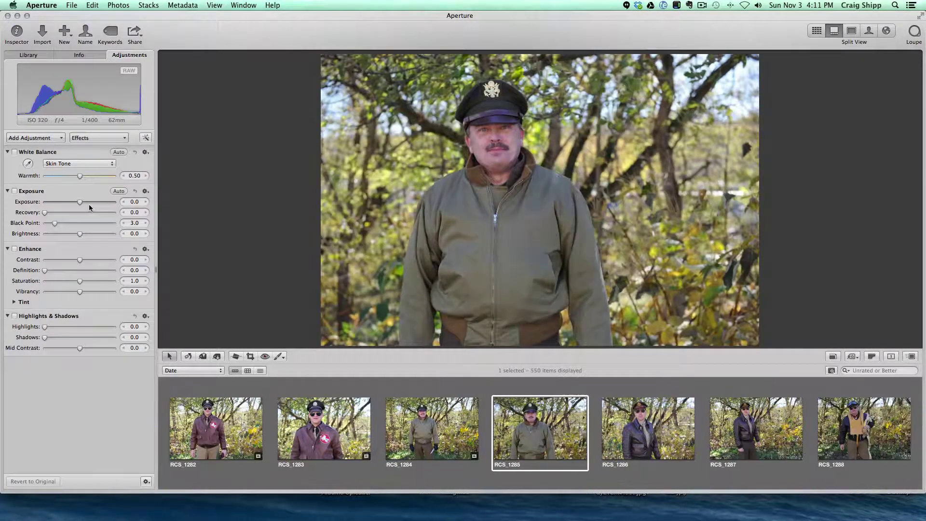
drag(79, 203, 88, 206)
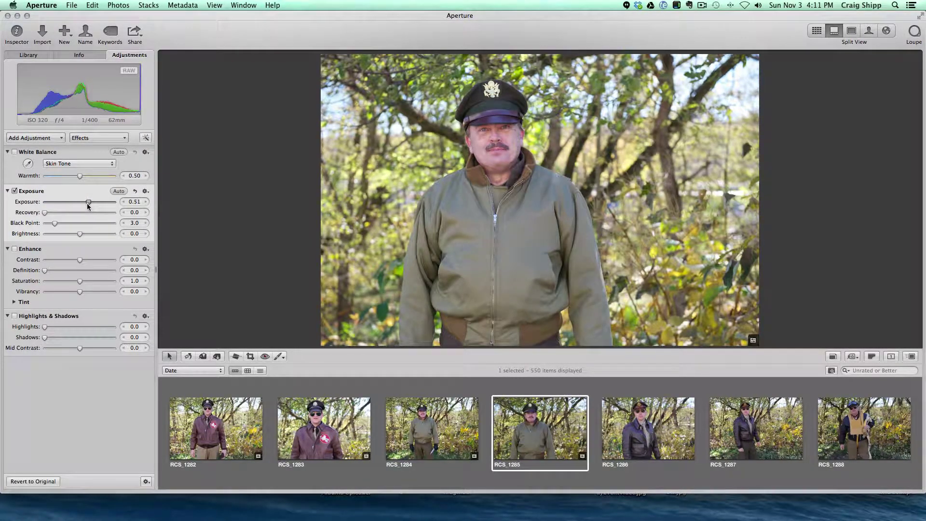
drag(79, 260, 86, 261)
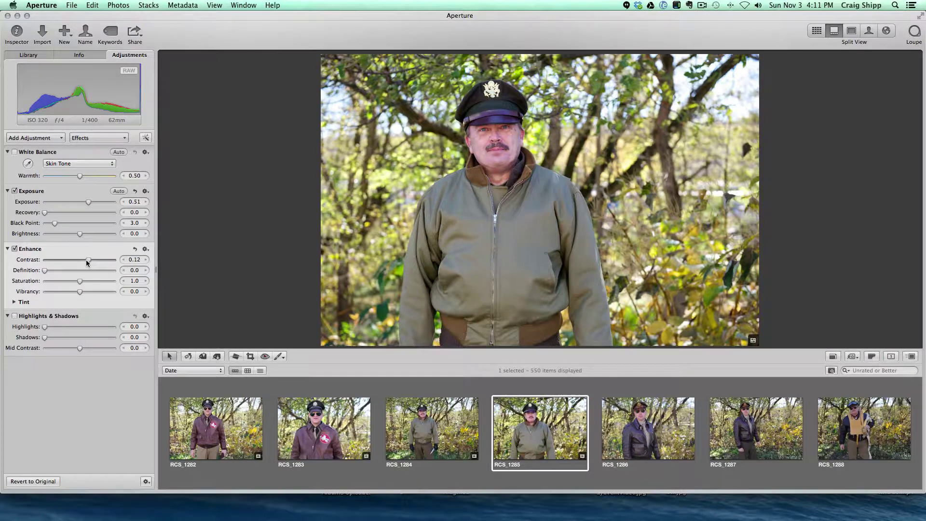
key(Right)
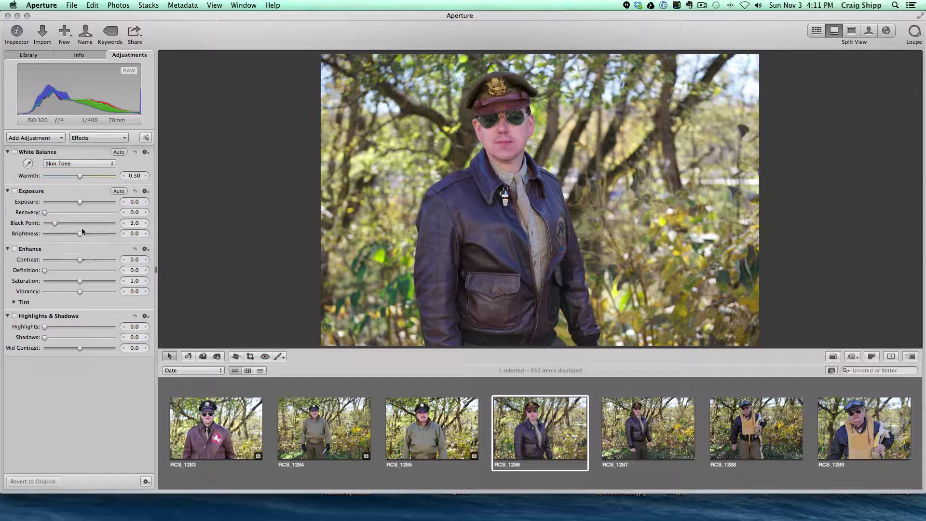
drag(80, 202, 86, 203)
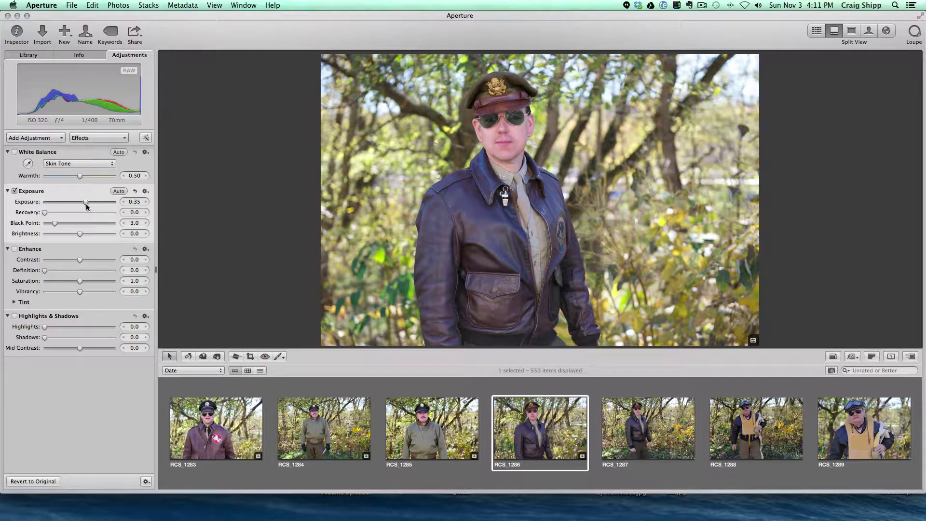
drag(80, 260, 83, 260)
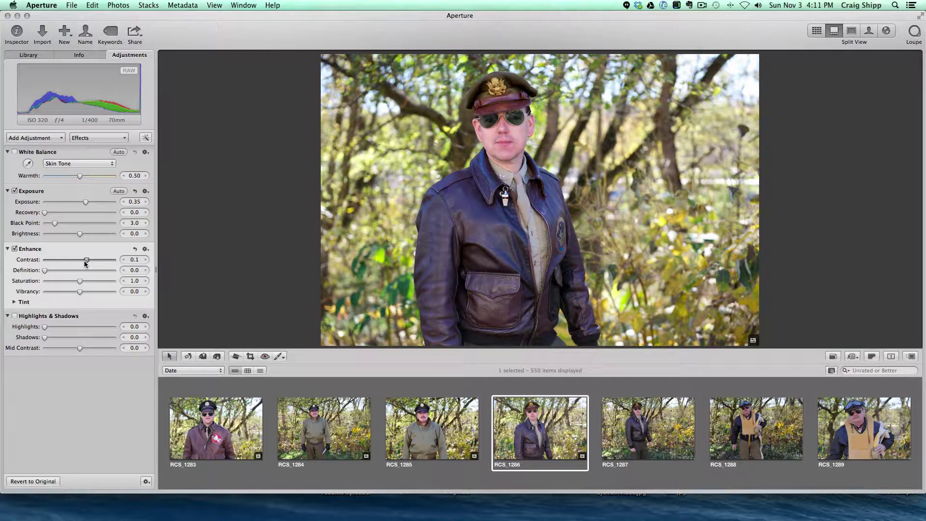
Step: Raise the exposure of portrait RCS_1287 to 0.56, and set RCS_1288 to exposure 0.79 and contrast 0.05
key(Right)
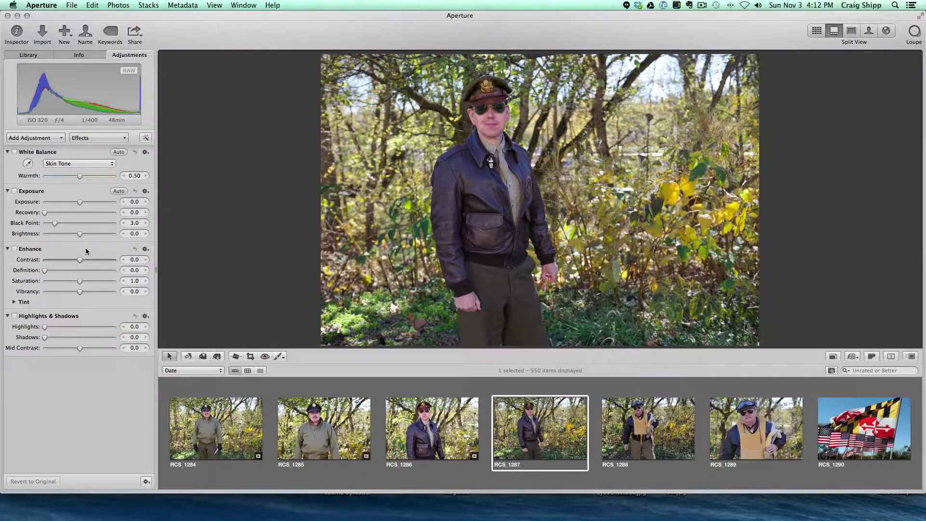
drag(80, 202, 89, 203)
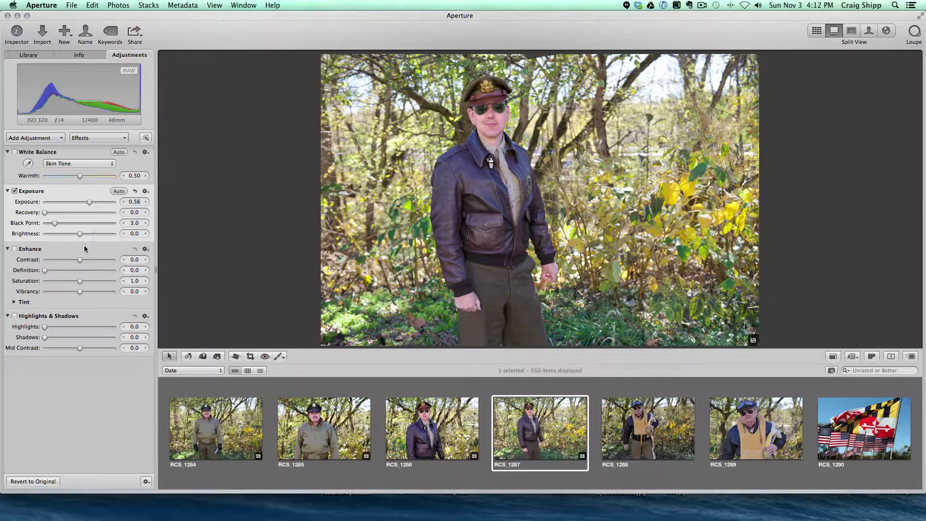
key(Right)
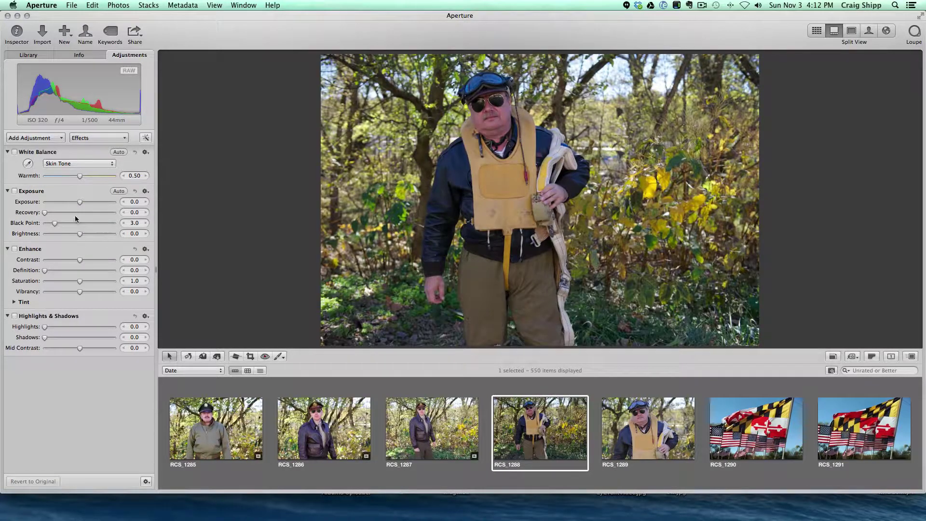
drag(80, 204, 93, 204)
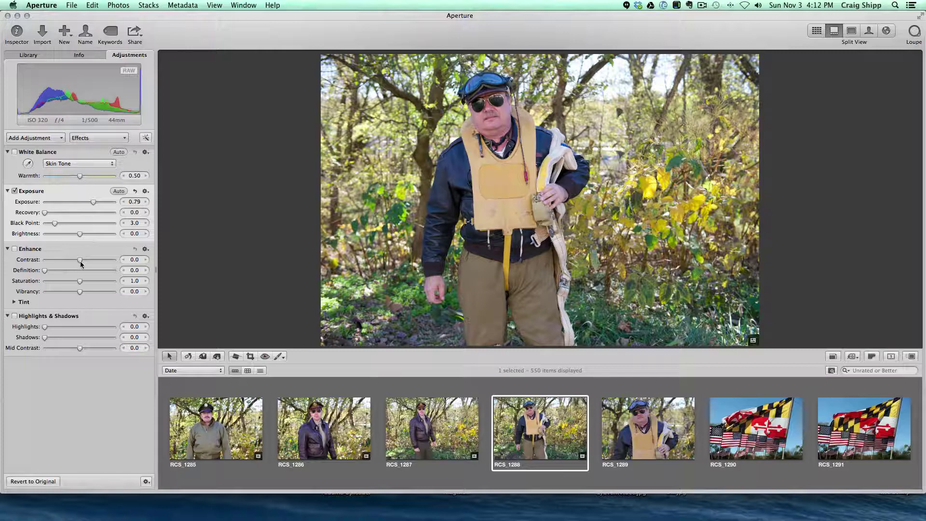
drag(80, 260, 83, 261)
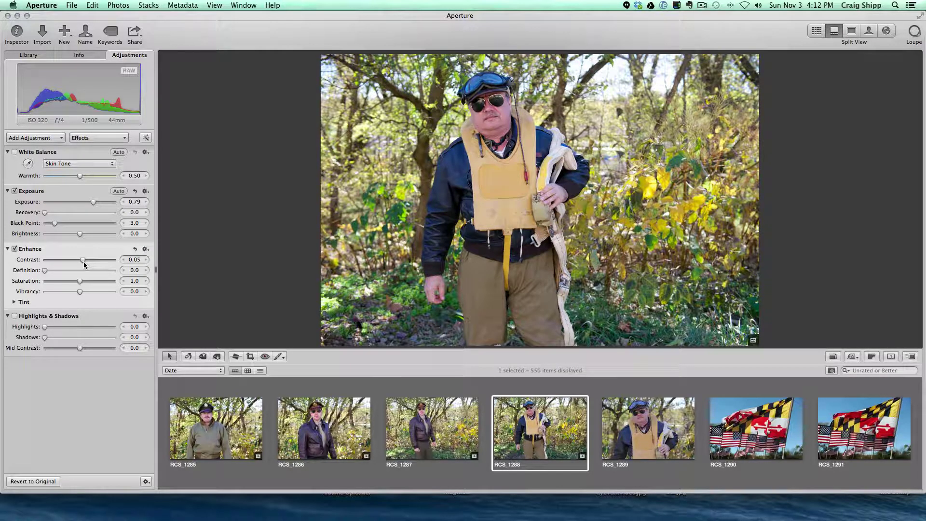
Step: Set the close-up portrait RCS_1289 to exposure 0.63 and contrast 0.09
key(Right)
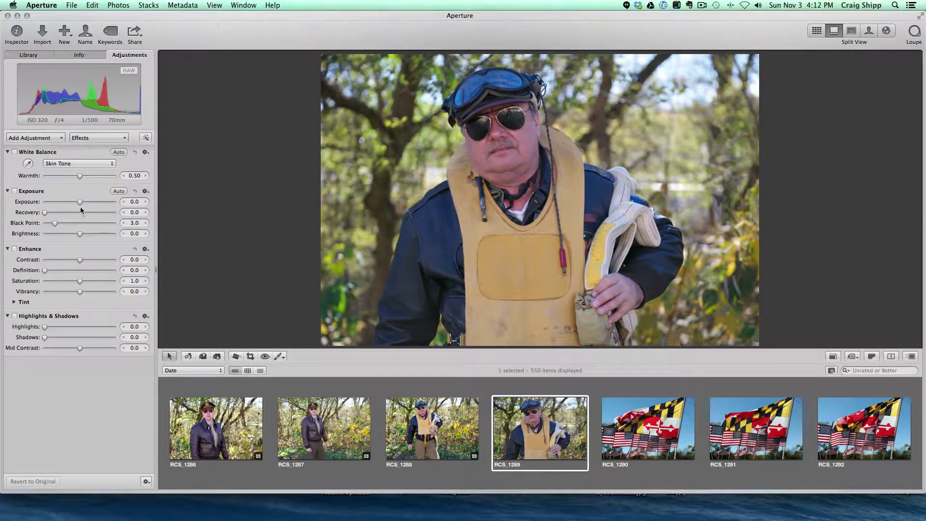
drag(80, 201, 92, 203)
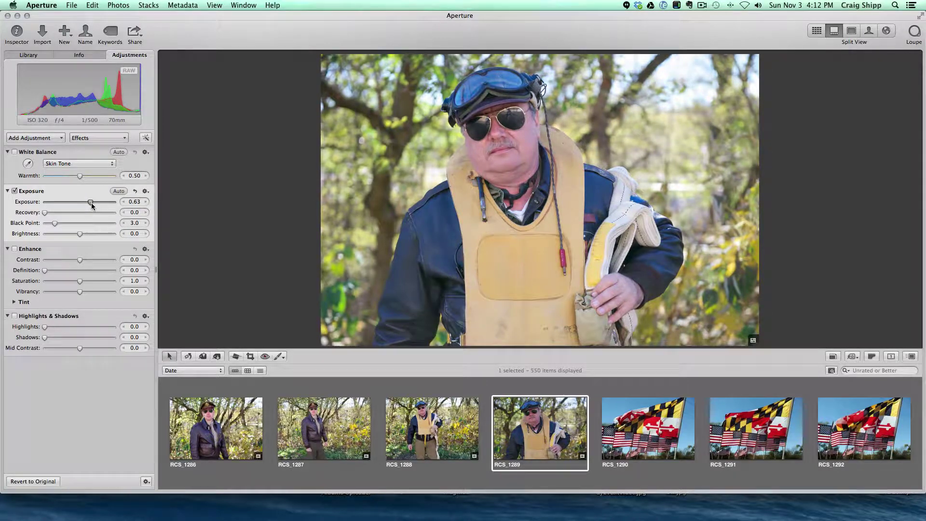
drag(80, 260, 85, 260)
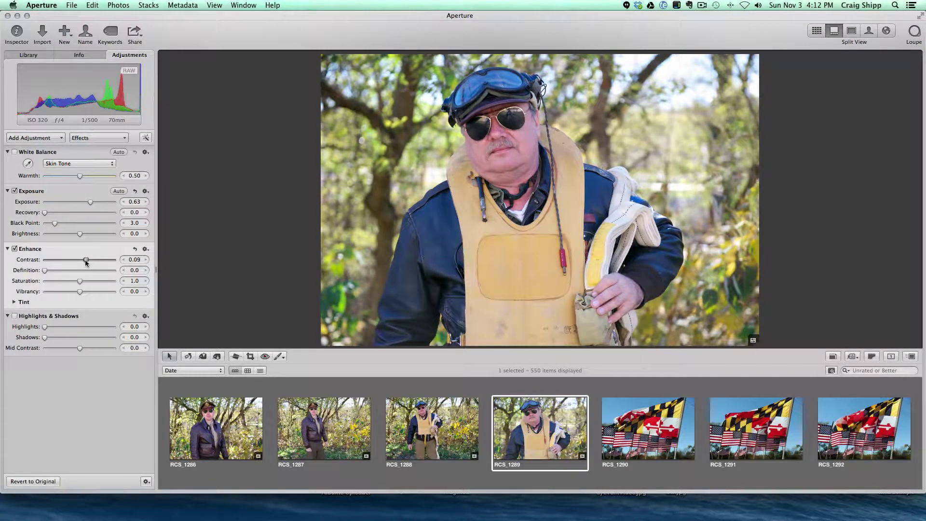
Step: Review the Maryland flag photos from RCS_1290 to RCS_1298 one by one, and go back to RCS_1297
key(Right)
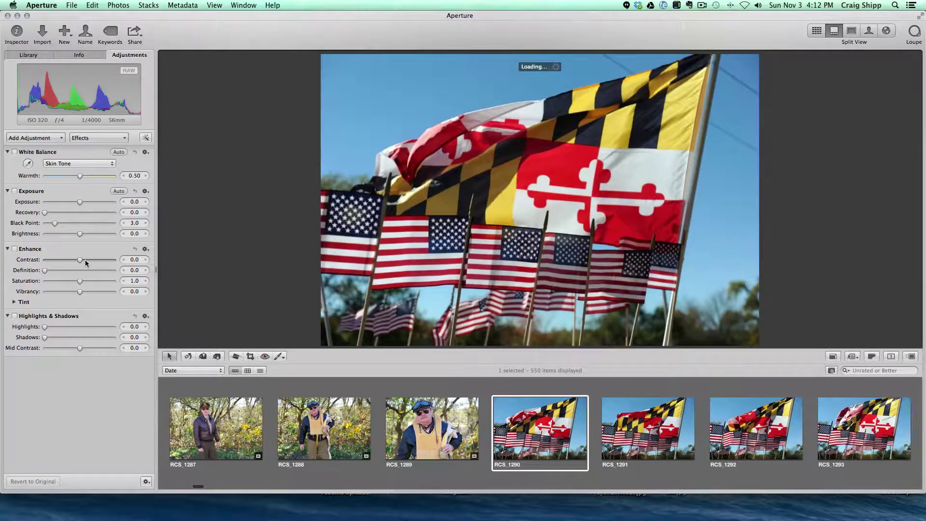
key(Right)
key(Right)
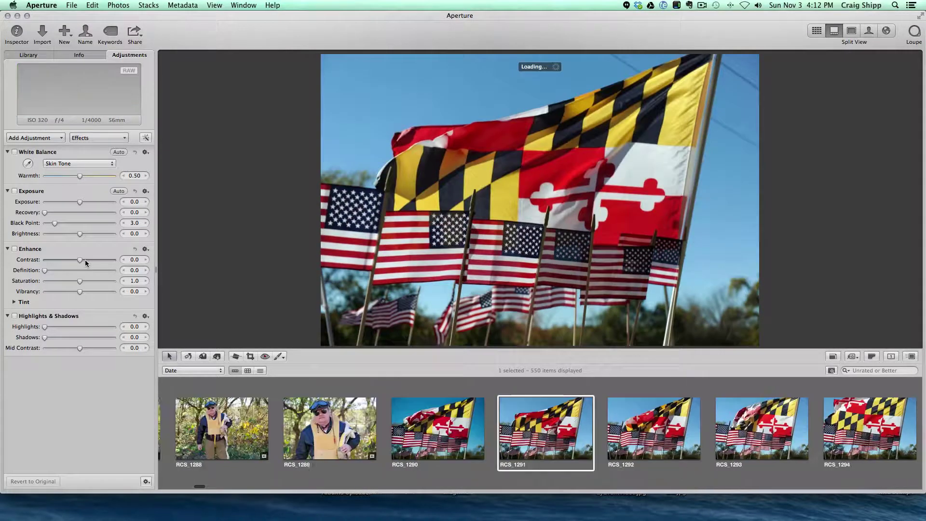
key(Right)
key(Right)
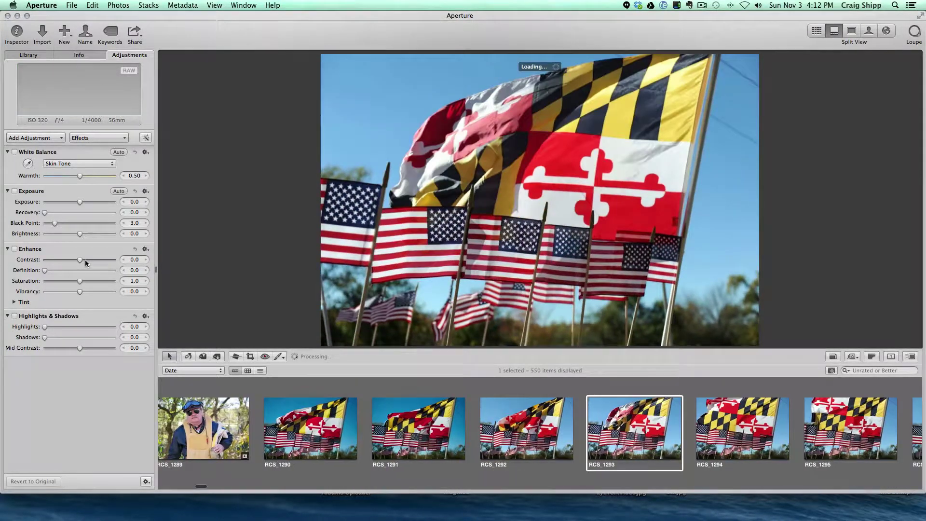
key(Right)
key(Right)
key(Right)
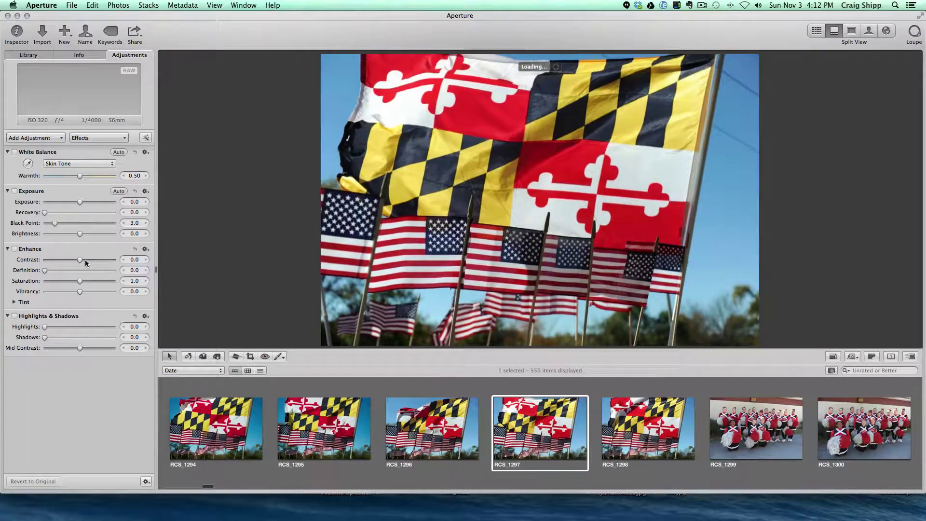
key(Right)
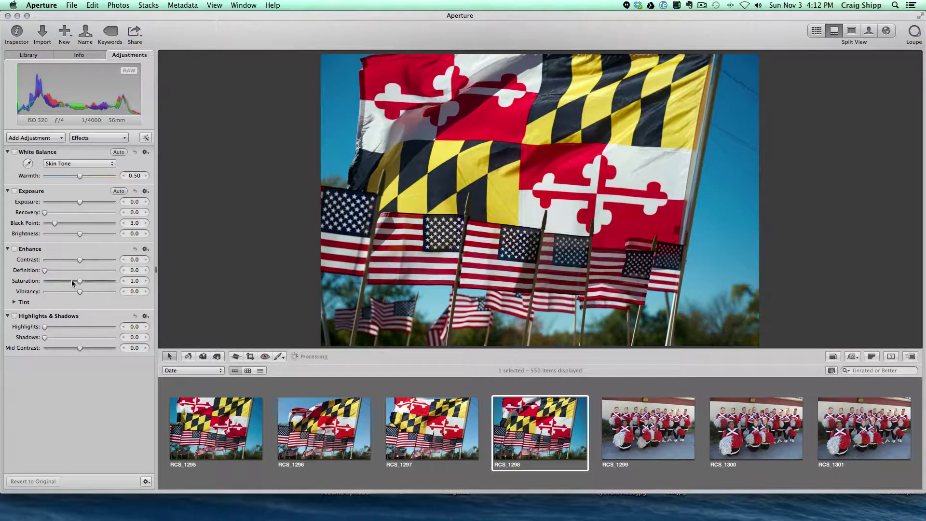
key(Left)
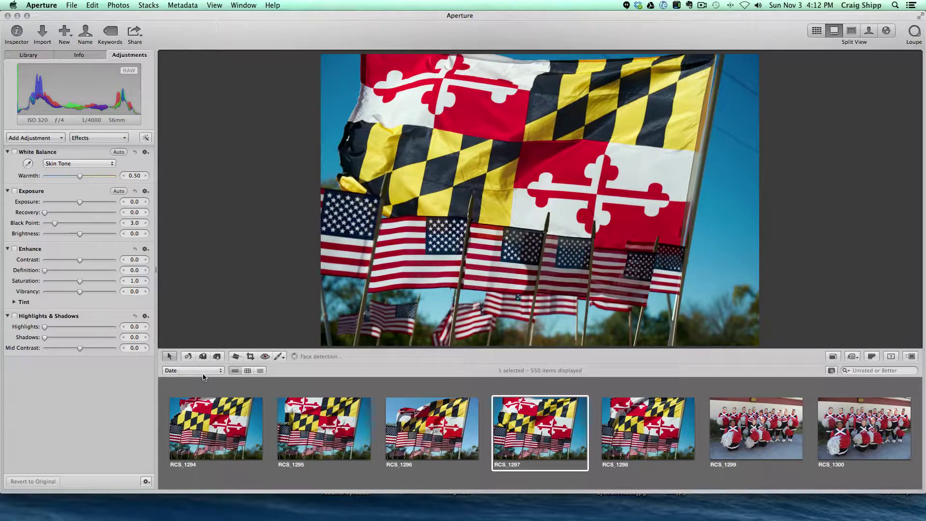
Step: Review the photos backward one by one from RCS_1297 to the earlier Maryland flag series around RCS_1269
key(Left)
key(Left)
key(Left)
key(Left)
key(Left)
key(Left)
key(Left)
key(Left)
key(Left)
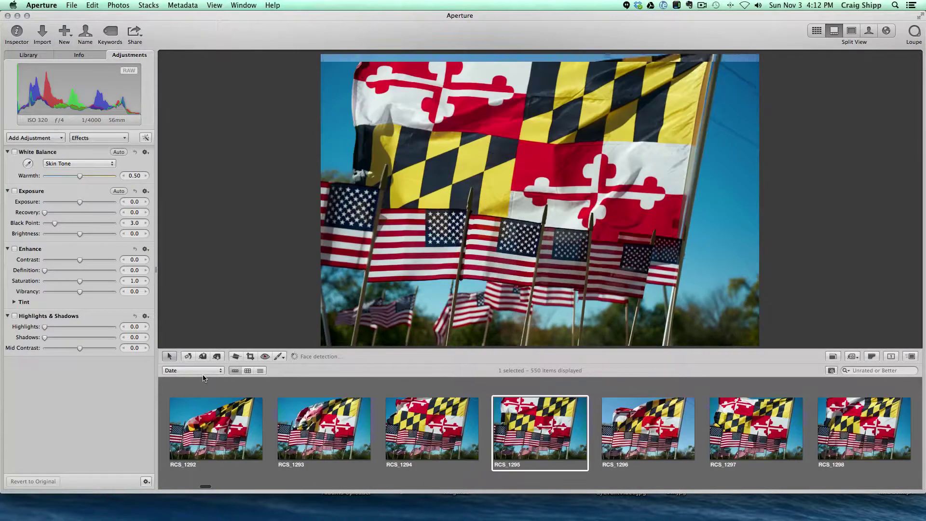
key(Left)
key(Left)
key(Left)
key(Left)
key(Left)
key(Left)
key(Left)
key(Left)
key(Left)
key(Left)
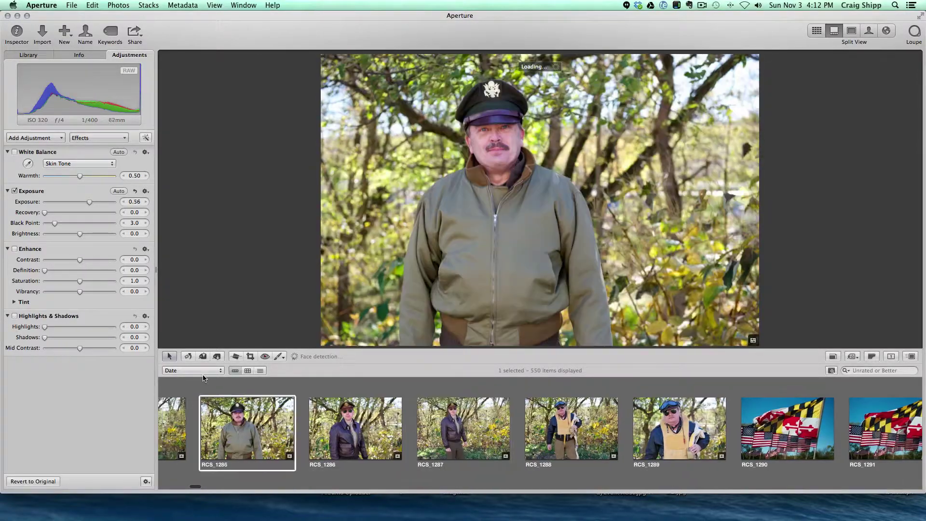
key(Left)
key(Left)
key(Left)
key(Left)
key(Left)
key(Left)
key(Left)
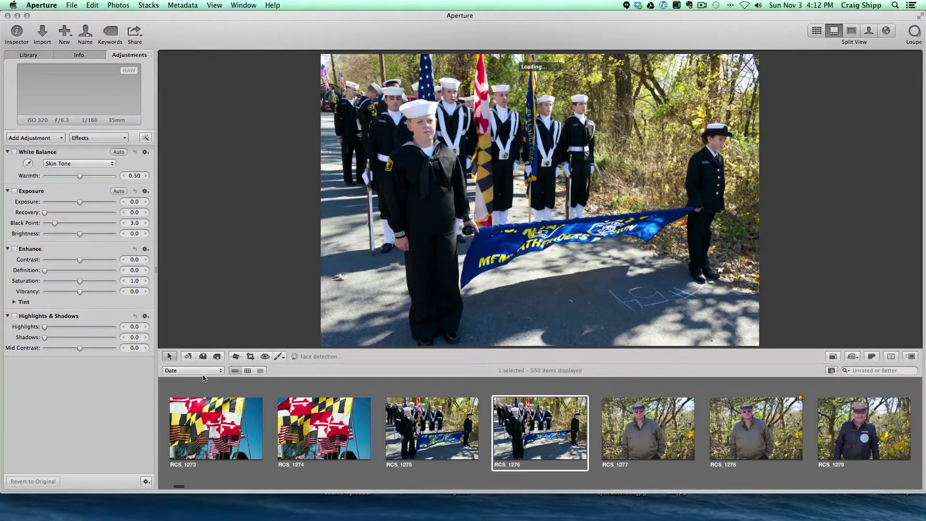
key(Left)
key(Left)
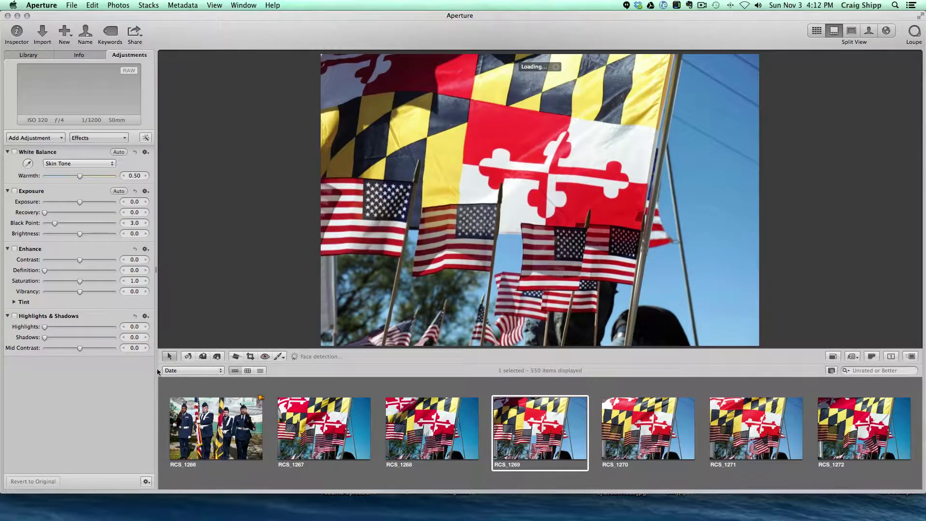
Step: Flag the Maryland flag photos RCS_1267 through RCS_1274
click(476, 398)
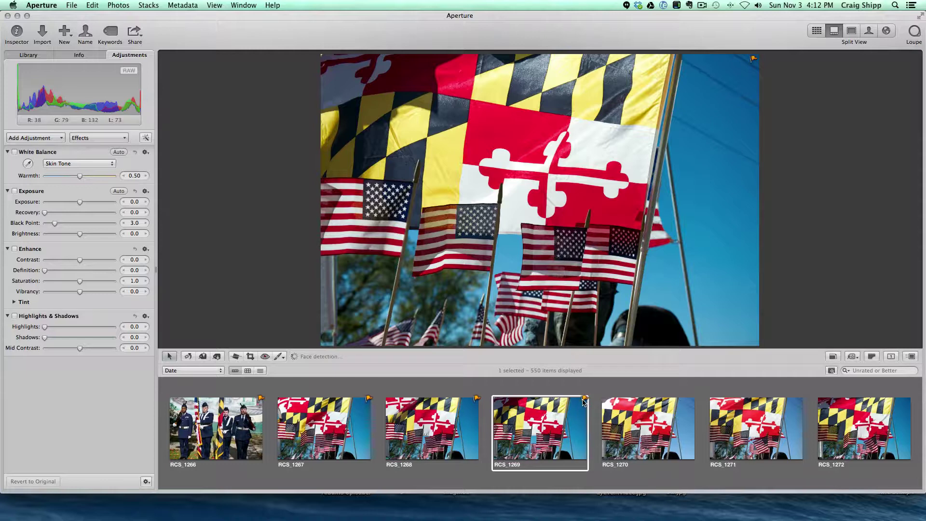
key(Right)
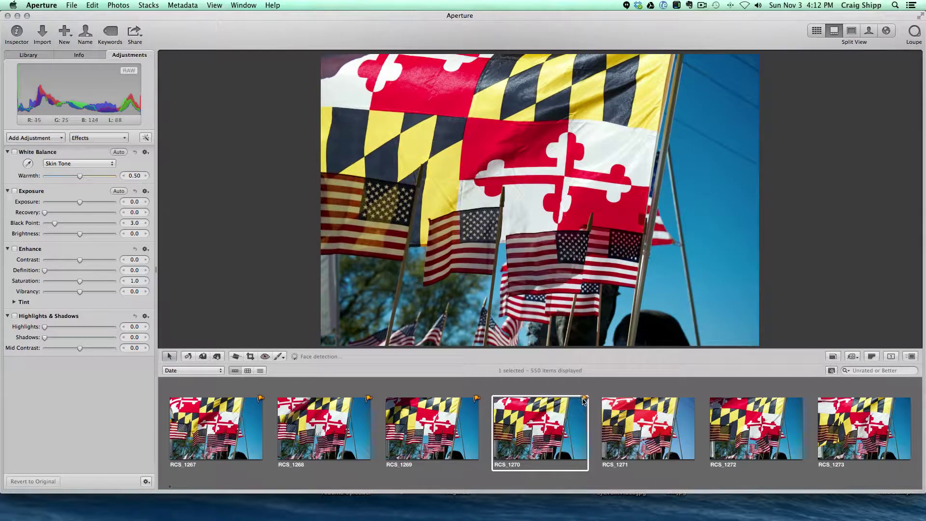
click(583, 400)
key(Right)
click(584, 400)
key(Right)
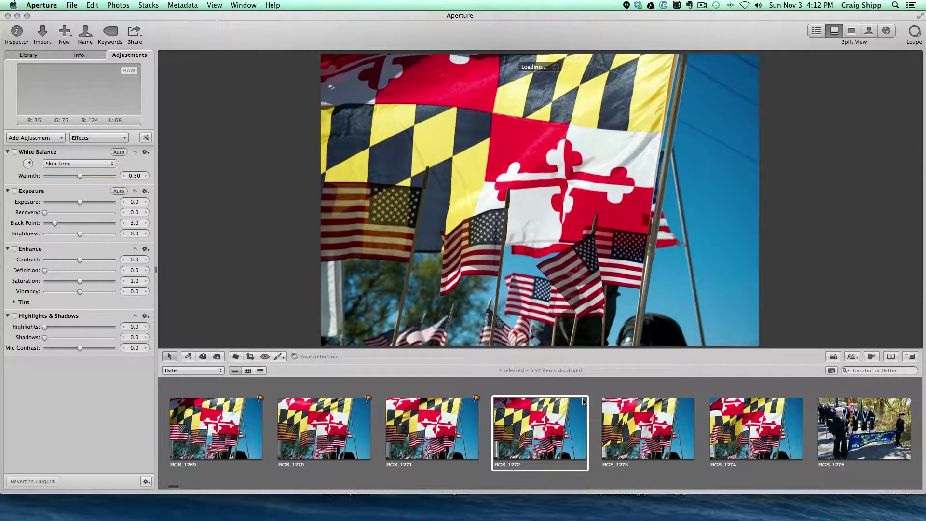
click(584, 401)
key(Right)
key(Right)
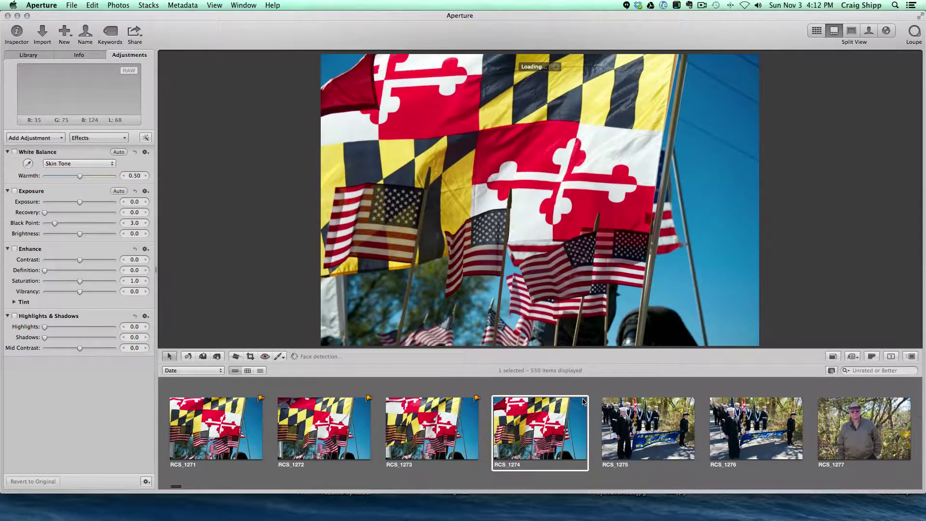
click(583, 400)
Step: Review the photos forward one by one from RCS_1275 to the cheerleader group photo RCS_1299
key(Right)
key(Right)
key(Right)
key(Right)
key(Right)
key(Right)
key(Right)
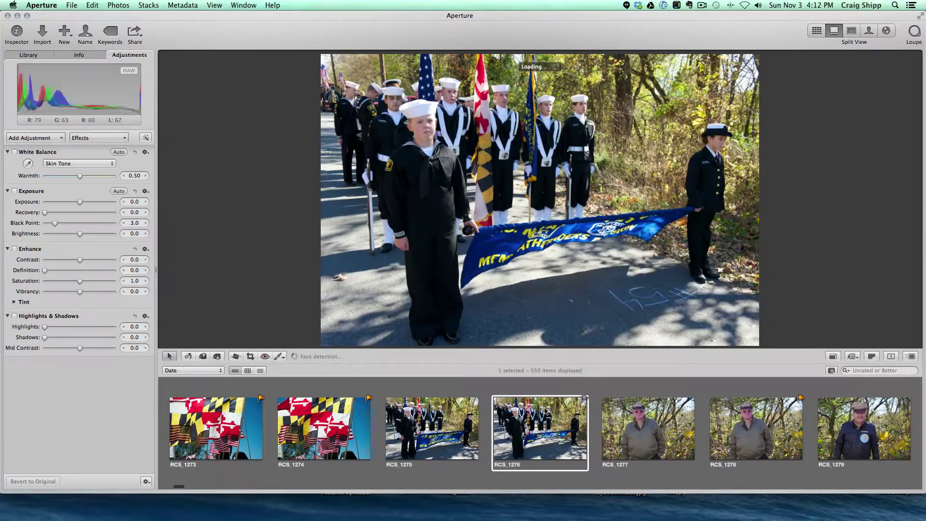
key(Right)
key(Right)
key(Right)
key(Right)
key(Right)
key(Right)
key(Right)
key(Right)
key(Right)
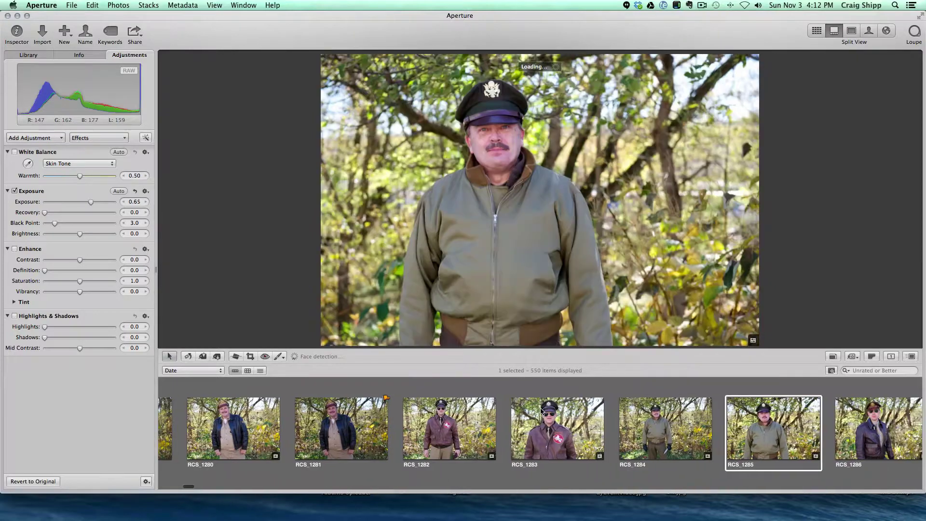
key(Right)
key(Right)
key(Right)
key(Right)
key(Right)
key(Right)
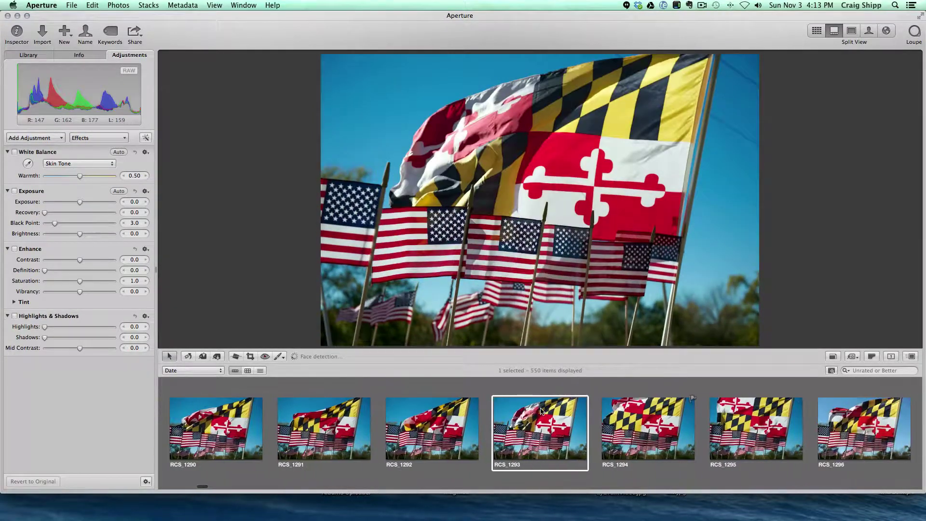
key(Right)
key(Right)
key(Right)
key(Right)
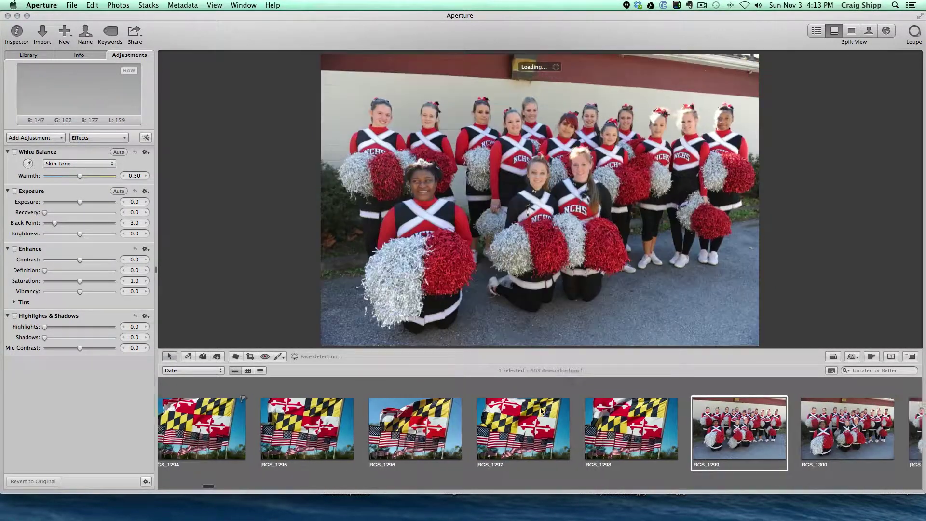
Step: Crop RCS_1299 closely around the whole cheerleader group, to about 3750 by 2150 pixels
click(463, 421)
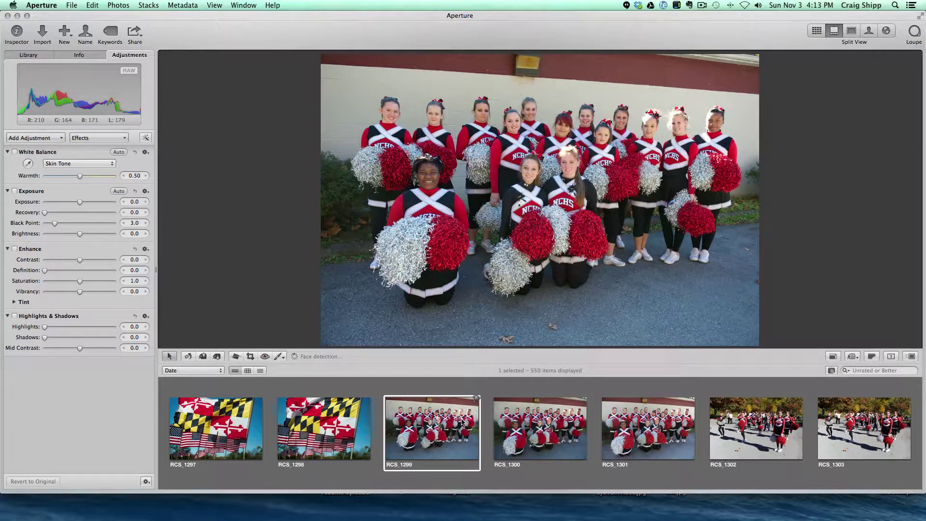
click(250, 356)
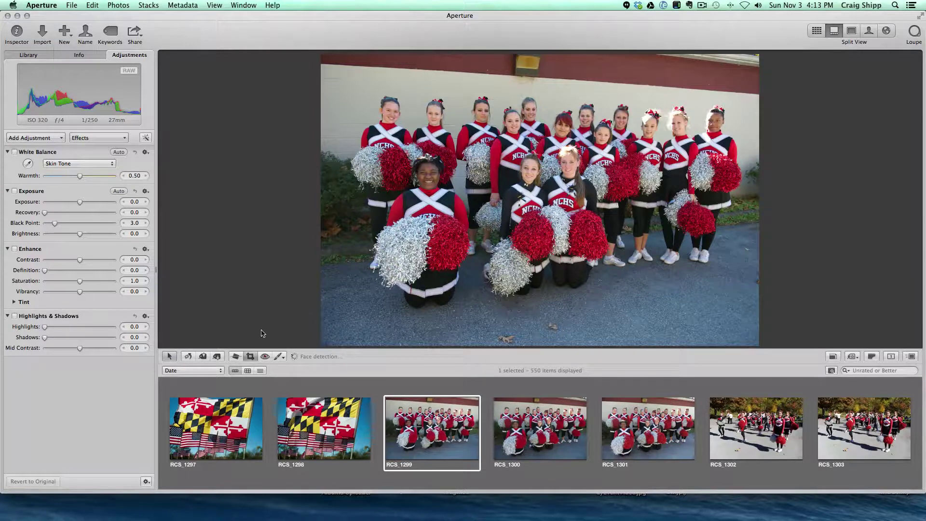
drag(354, 91, 741, 312)
key(Return)
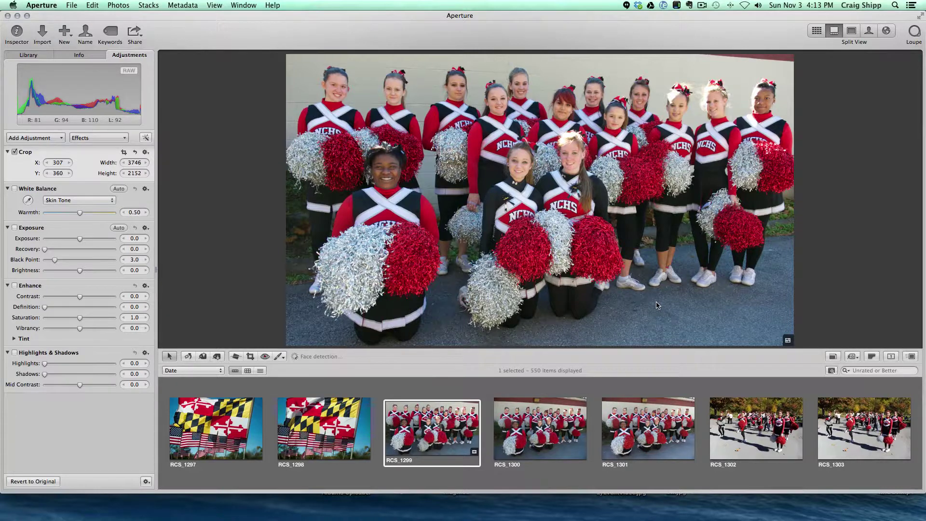
Step: Crop RCS_1300 to the right-hand part of the cheerleader group, about 2420 by 1730 pixels
key(Right)
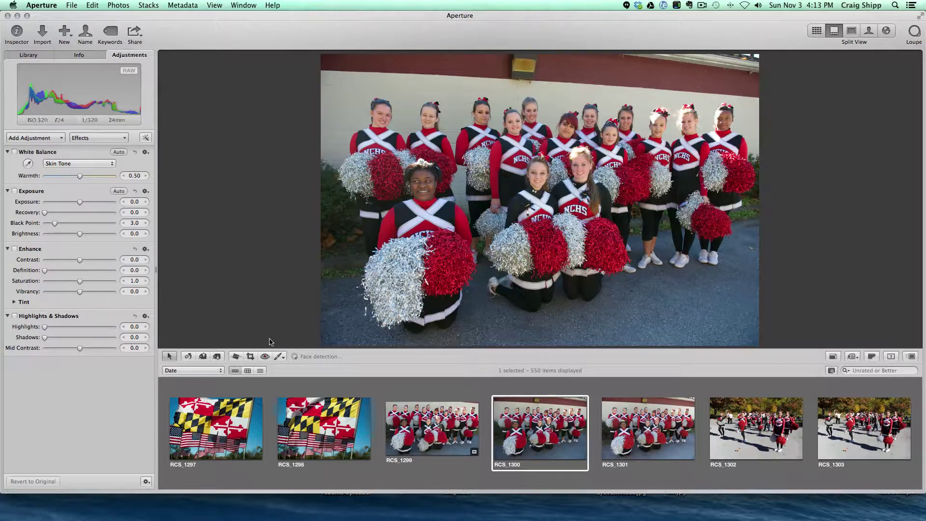
click(250, 357)
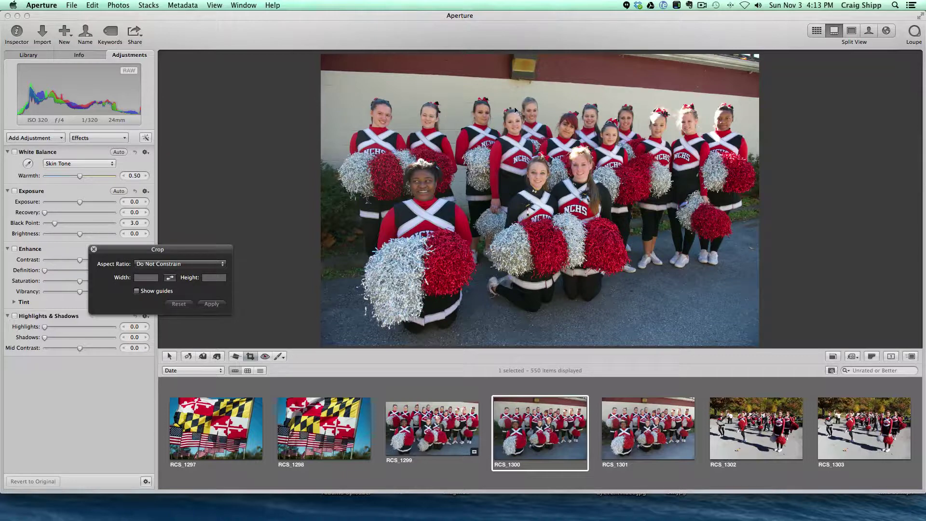
drag(498, 95, 749, 276)
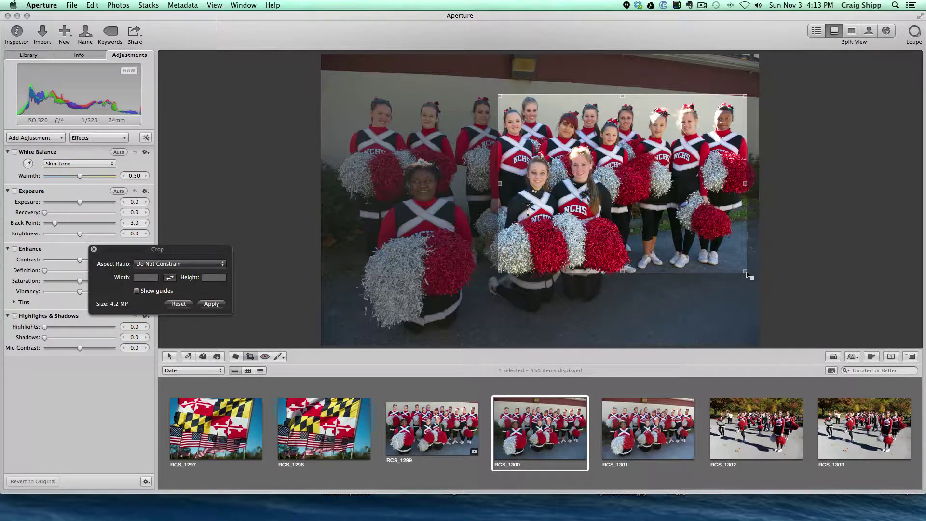
key(Return)
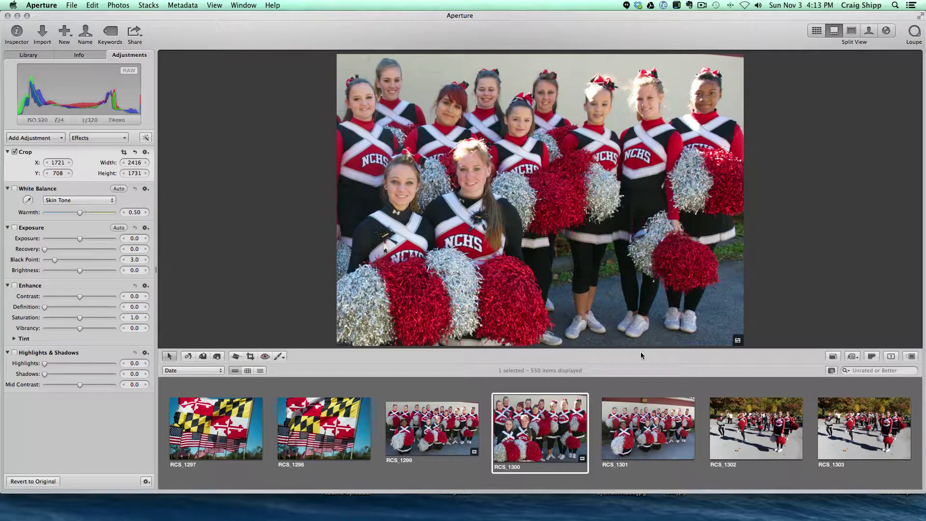
Step: Crop RCS_1301 to the left-hand part of the cheerleader group, trimming its upper and left edges to about 2390 by 1510 pixels
click(646, 421)
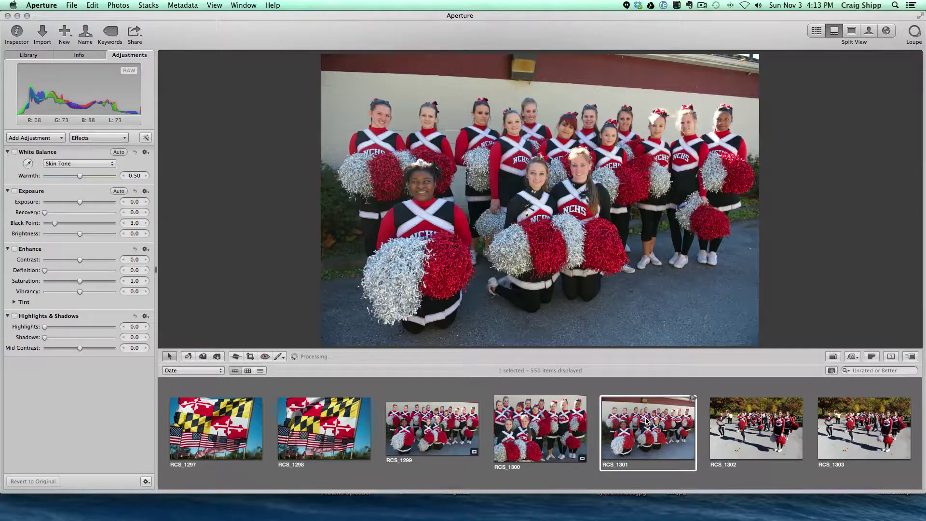
click(249, 355)
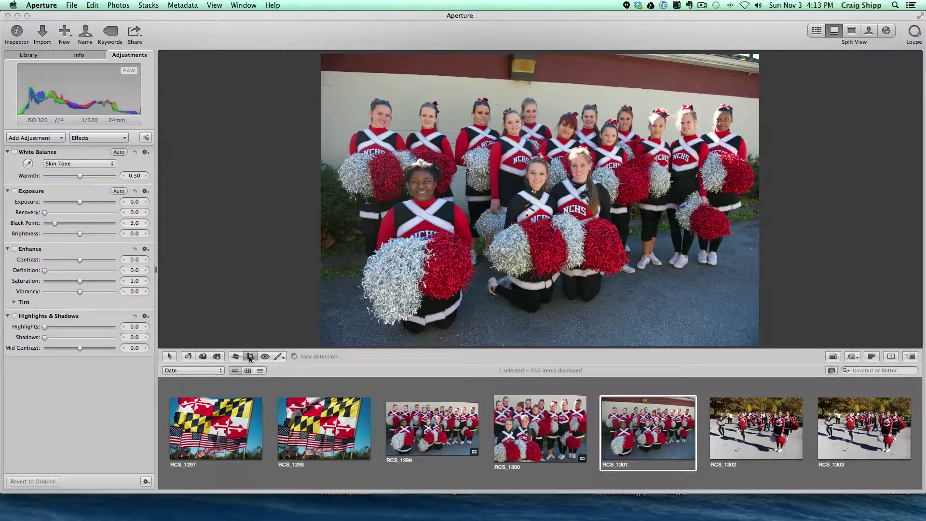
drag(339, 93, 598, 251)
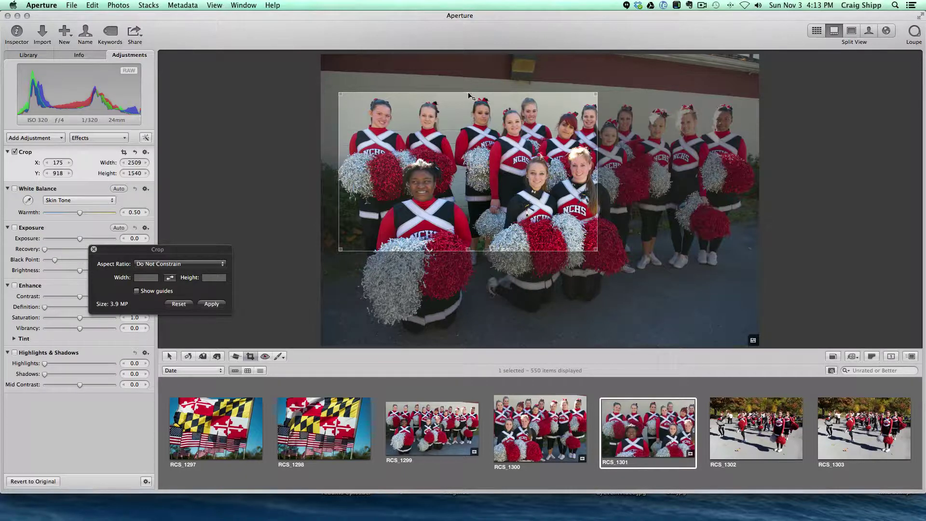
drag(470, 95, 471, 99)
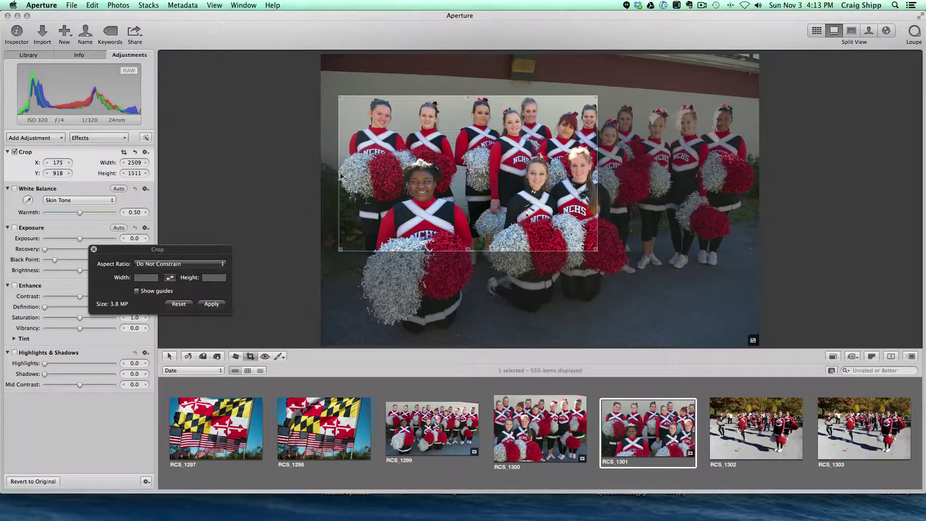
drag(340, 176, 352, 172)
key(Return)
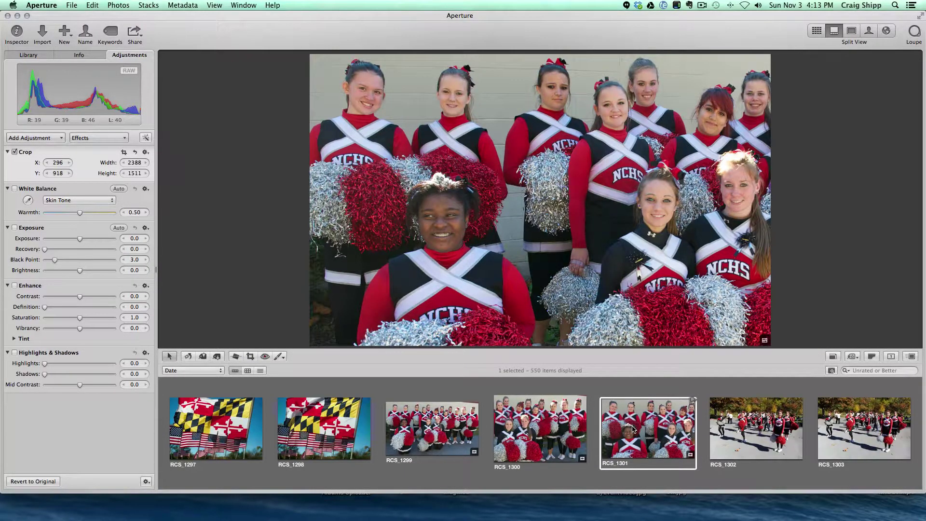
Step: Flag the three photos of cheerleaders in the parking lot, RCS_1302, RCS_1303 and RCS_1304
key(Right)
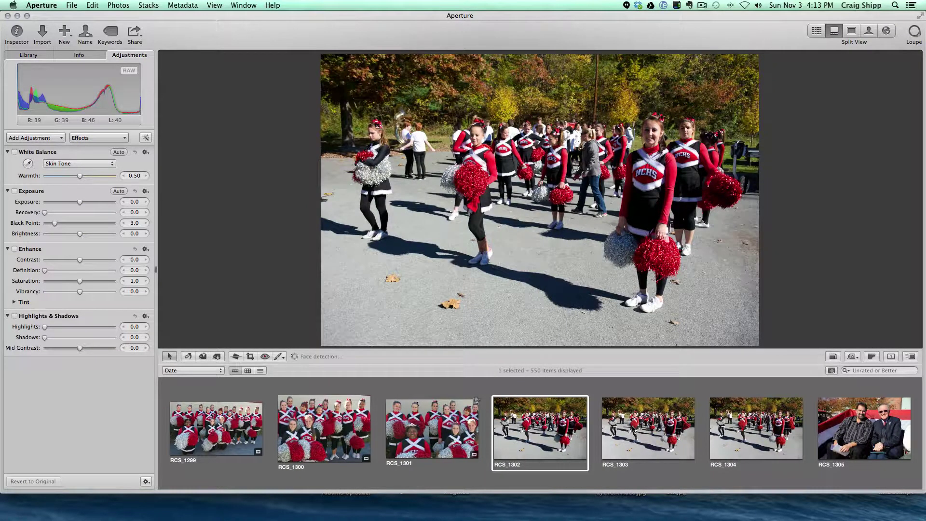
click(583, 403)
click(582, 403)
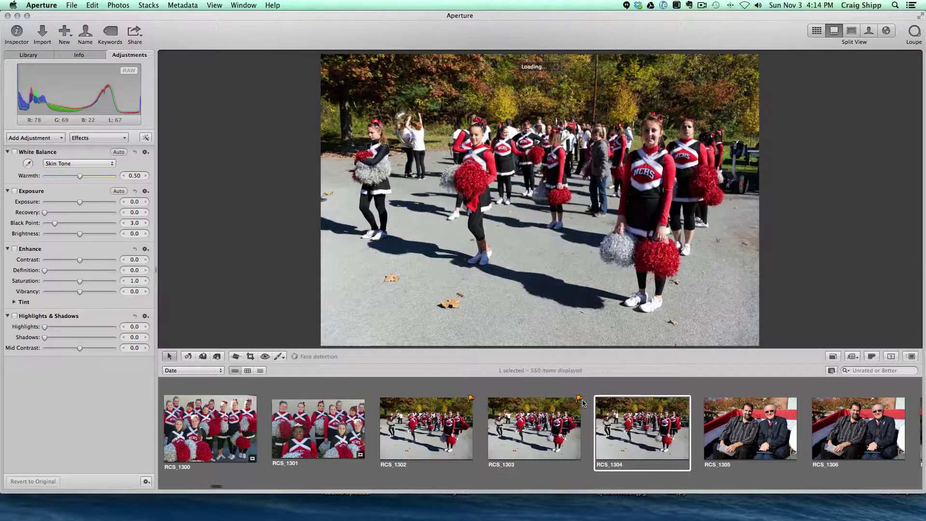
click(583, 402)
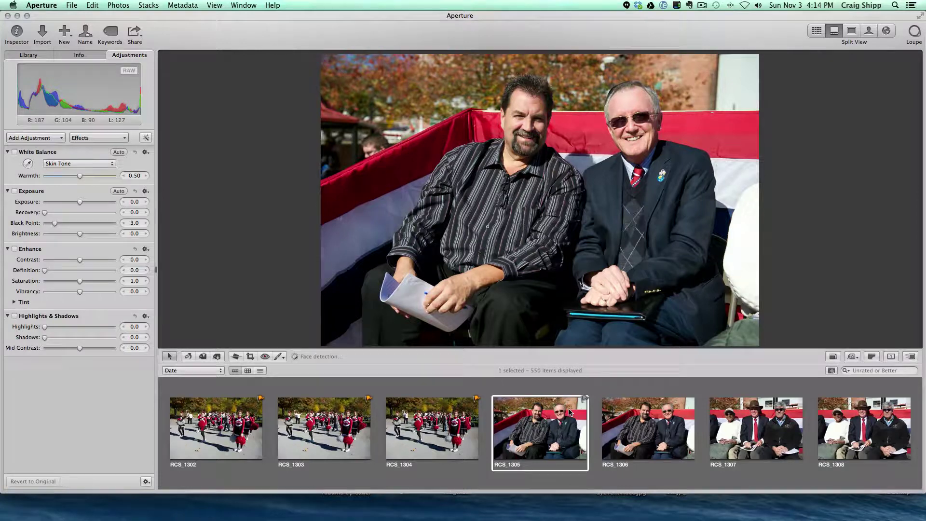
Step: Flag the seated audience photos RCS_1306, RCS_1308 and RCS_1309, leaving RCS_1305 and RCS_1307 unflagged
click(583, 400)
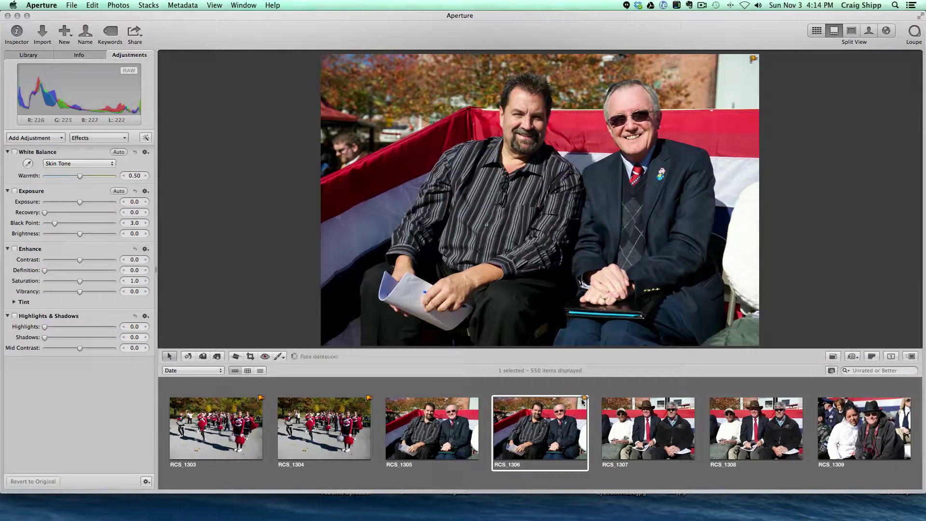
click(583, 400)
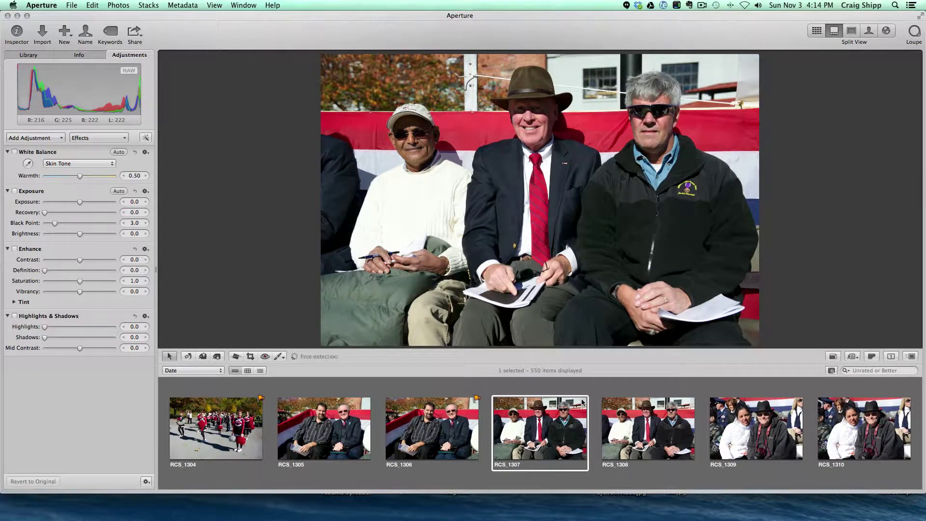
key(Right)
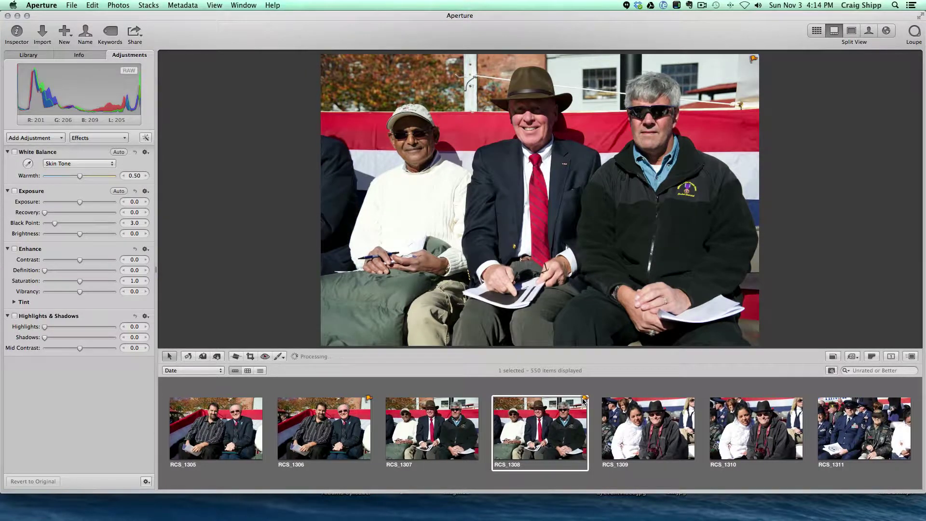
click(583, 400)
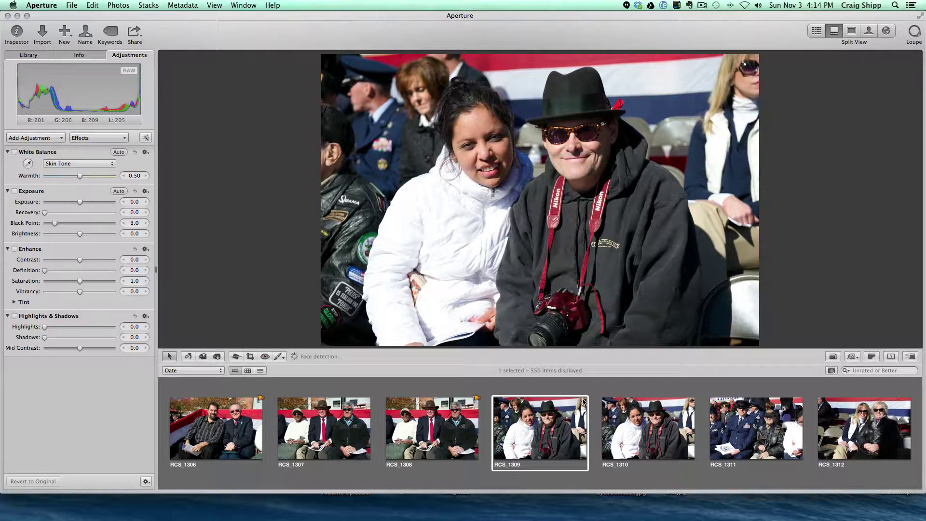
click(583, 400)
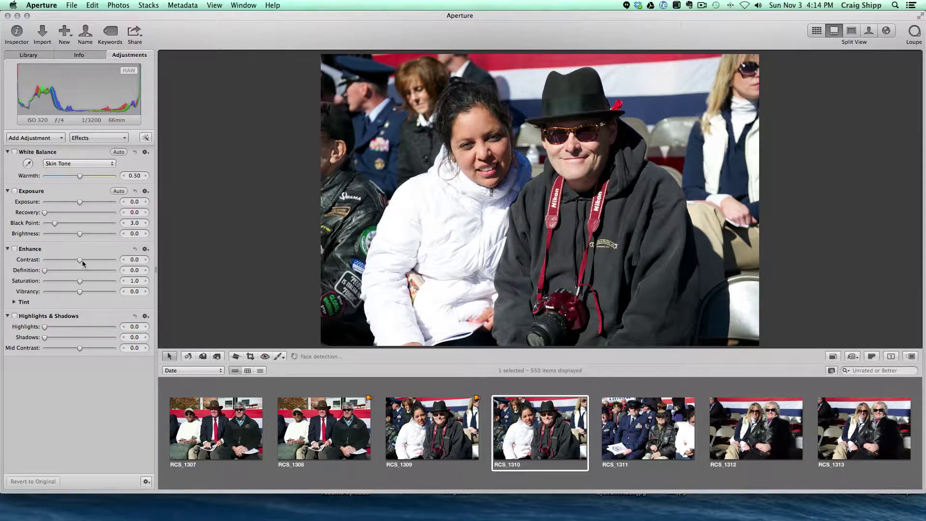
Step: Set the contrast of the couple's photo RCS_1310 to 0.12 and of the veterans' photo RCS_1311 to 0.1
drag(82, 260, 90, 260)
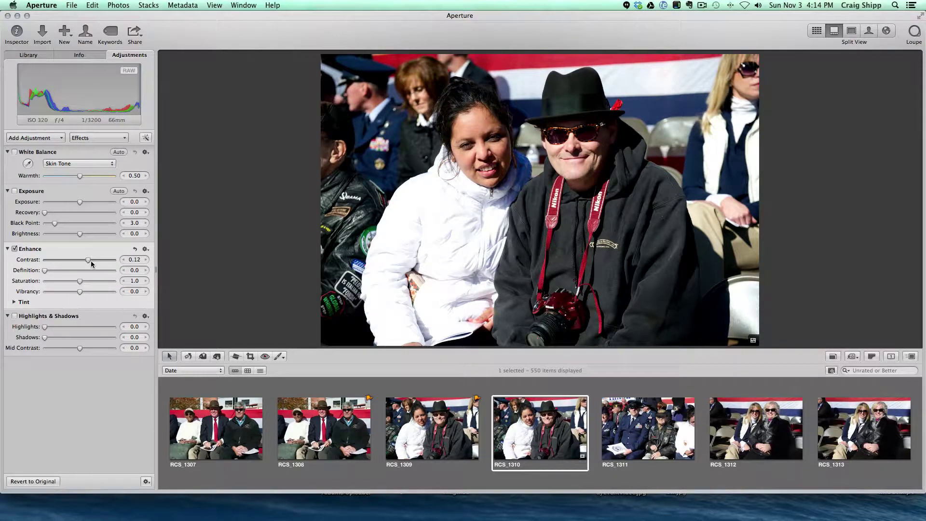
key(Right)
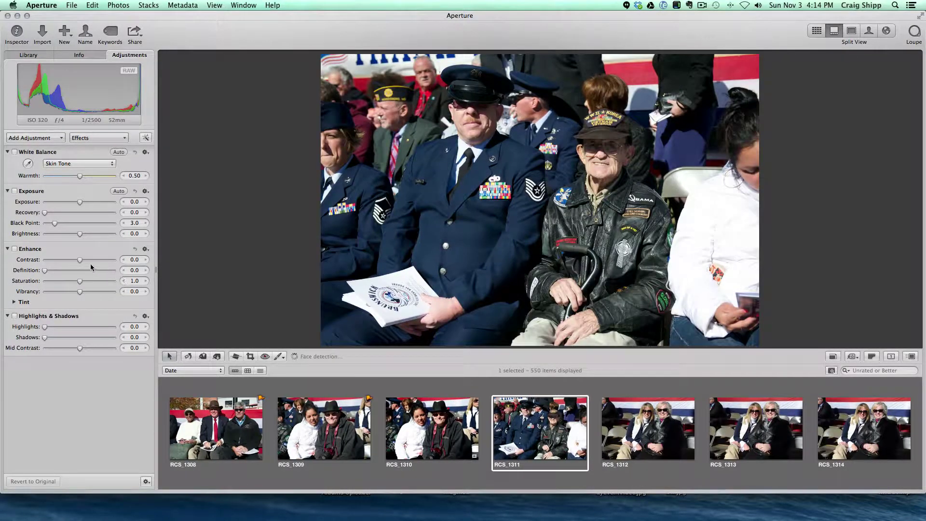
drag(80, 260, 88, 262)
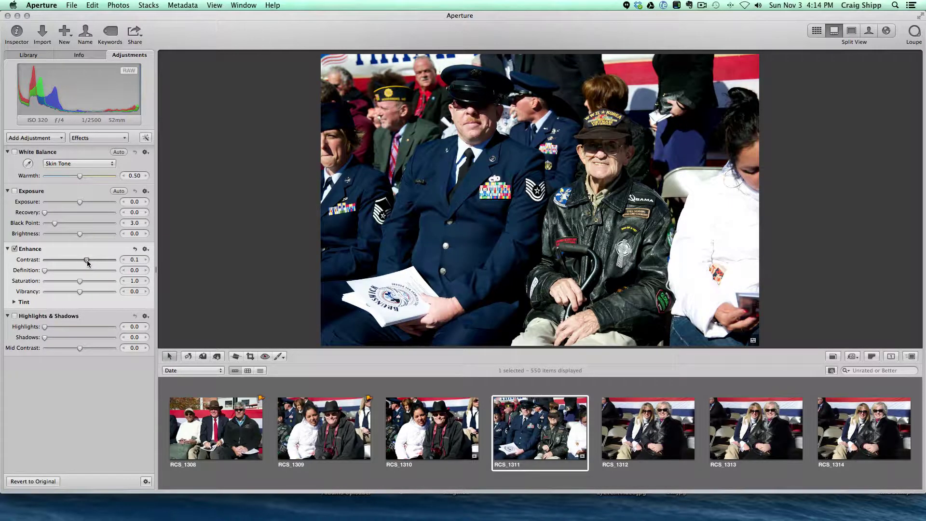
Step: Set the exposure of RCS_1311 to -0.24 and crop RCS_1312 to the two seated women, about 2650 by 2370 pixels
drag(80, 201, 76, 203)
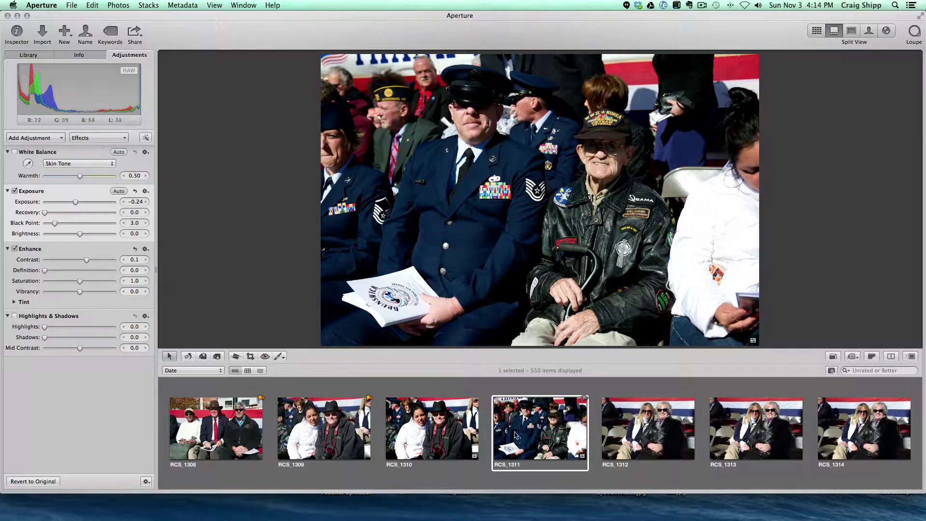
key(Right)
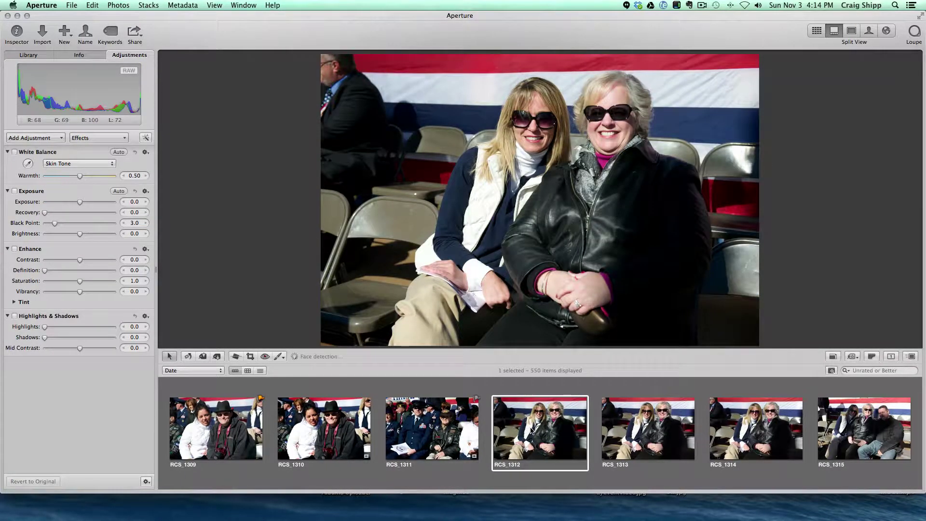
click(251, 357)
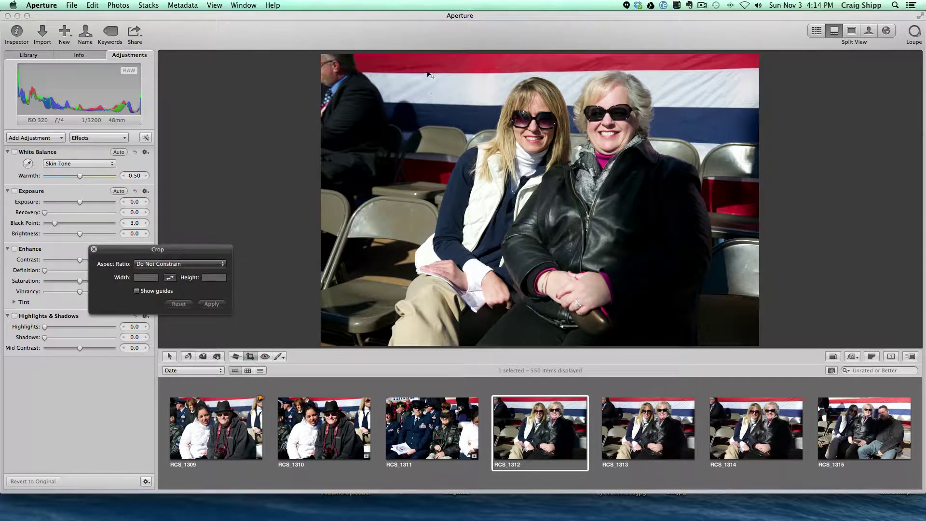
drag(421, 74, 666, 303)
key(Return)
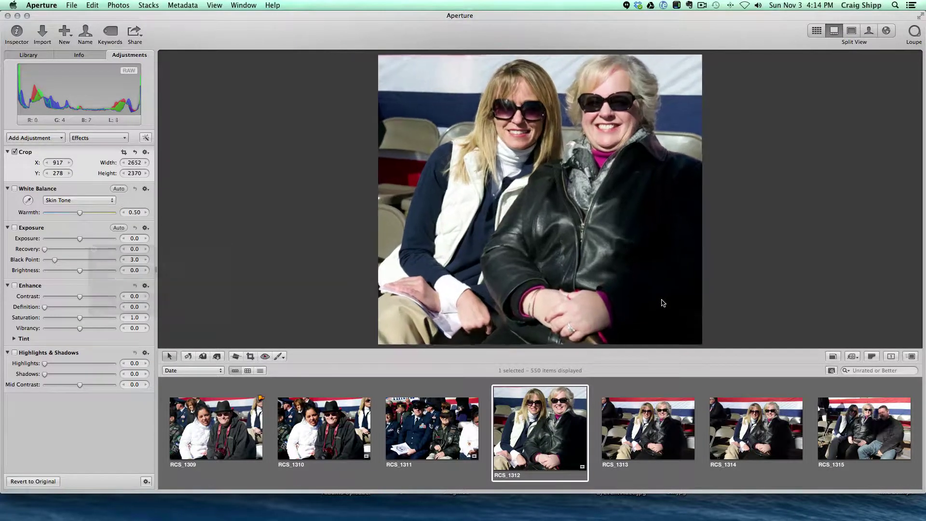
Step: Flag RCS_1313 and crop RCS_1314 to the two women's heads and upper bodies, about 2260 by 1590 pixels
click(654, 421)
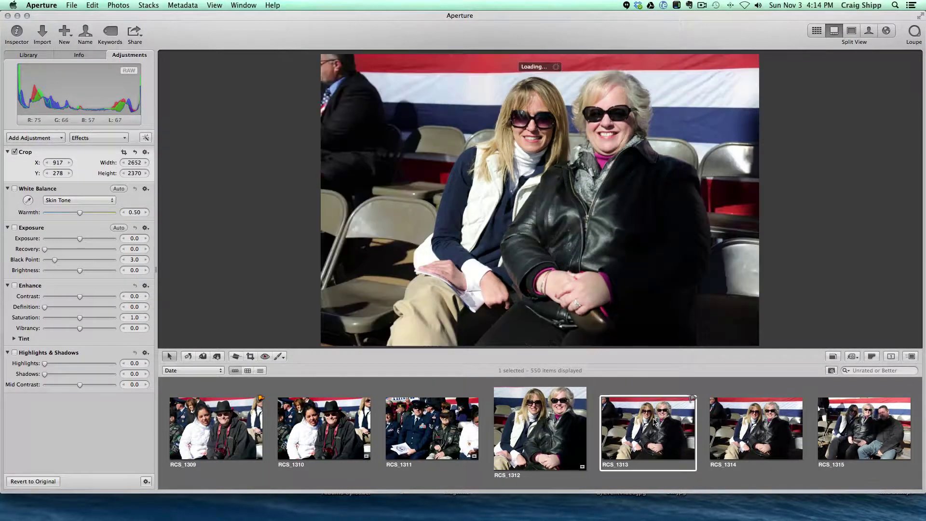
click(692, 400)
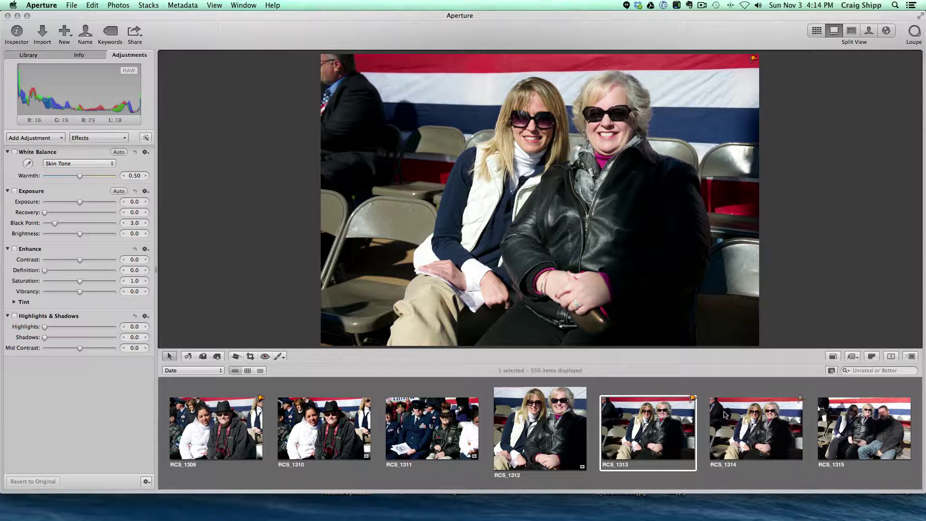
key(Right)
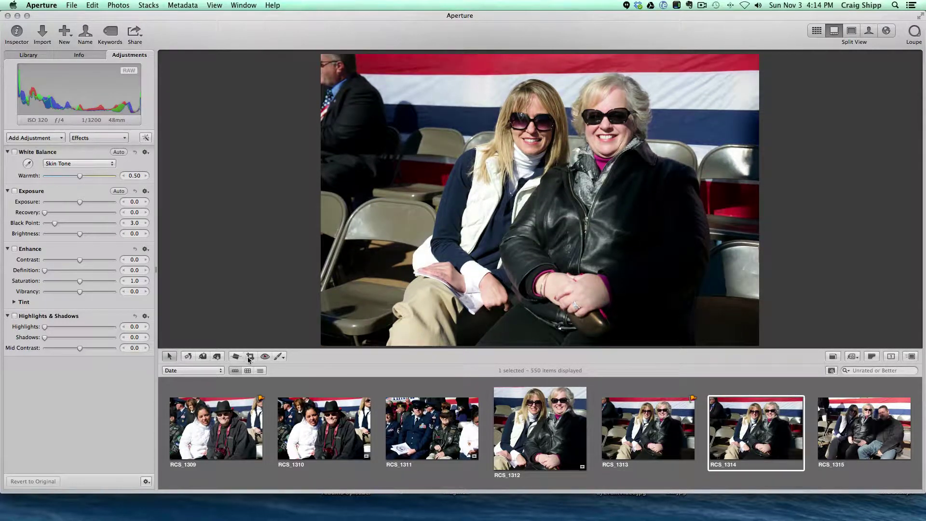
click(250, 356)
drag(438, 73, 671, 235)
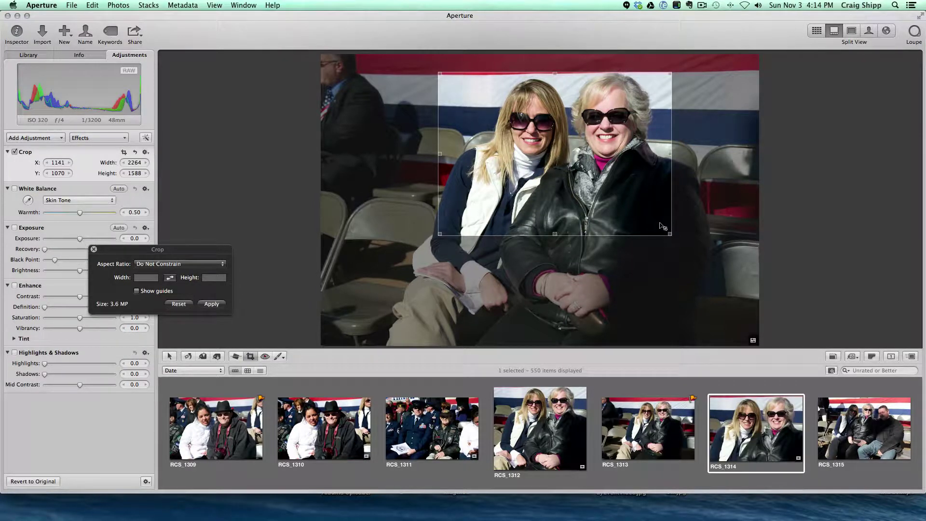
key(Return)
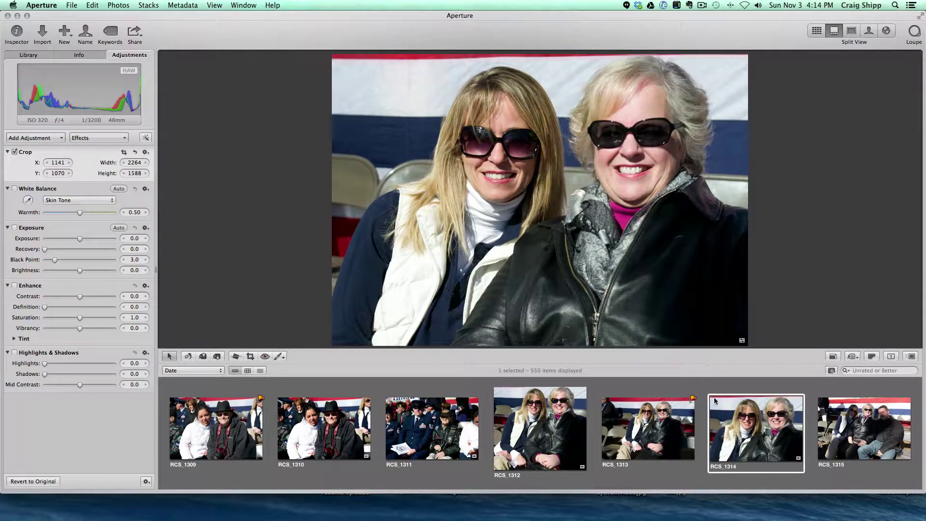
Step: Flag RCS_1315 and crop RCS_1316 closely around the three seated people, about 3155 by 2450 pixels
key(Right)
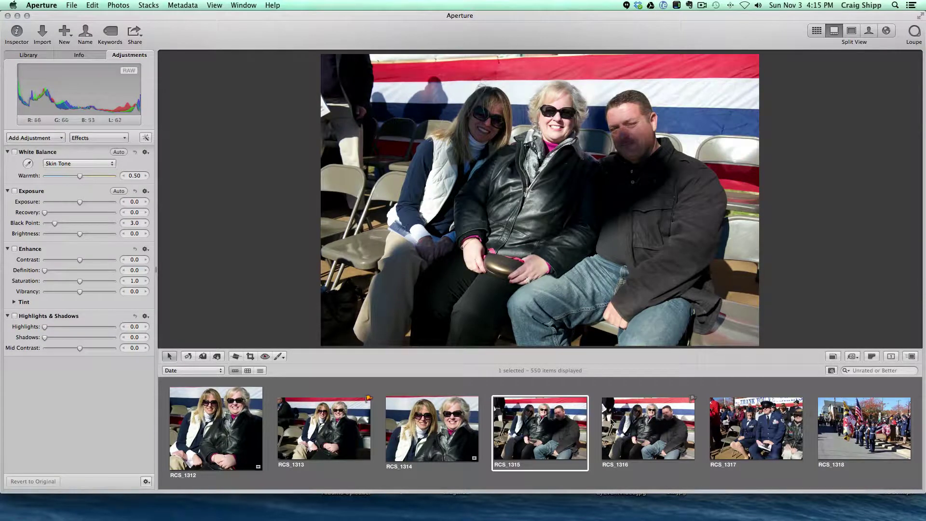
key(Right)
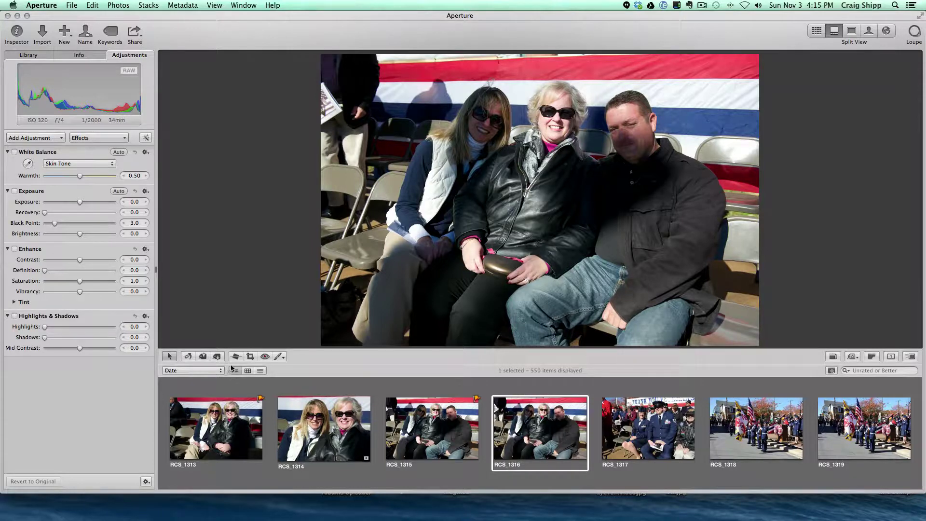
click(249, 357)
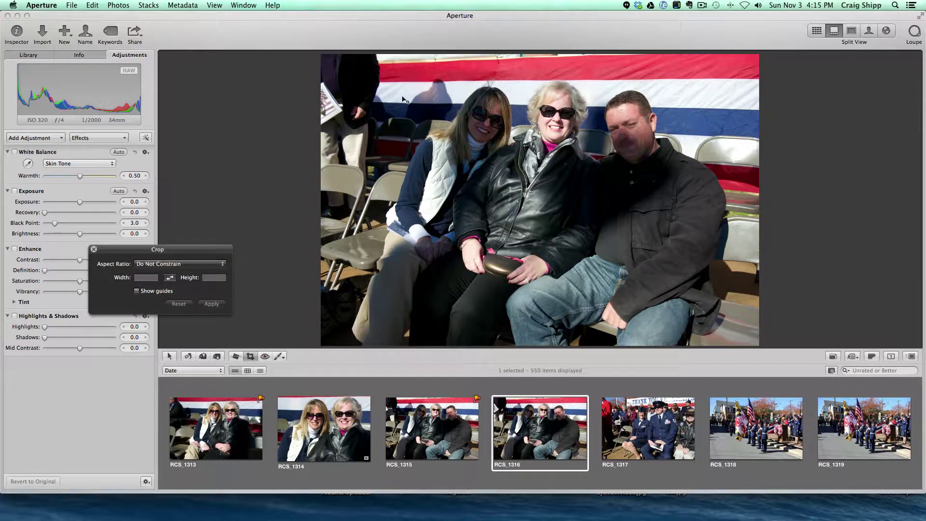
drag(403, 76, 729, 330)
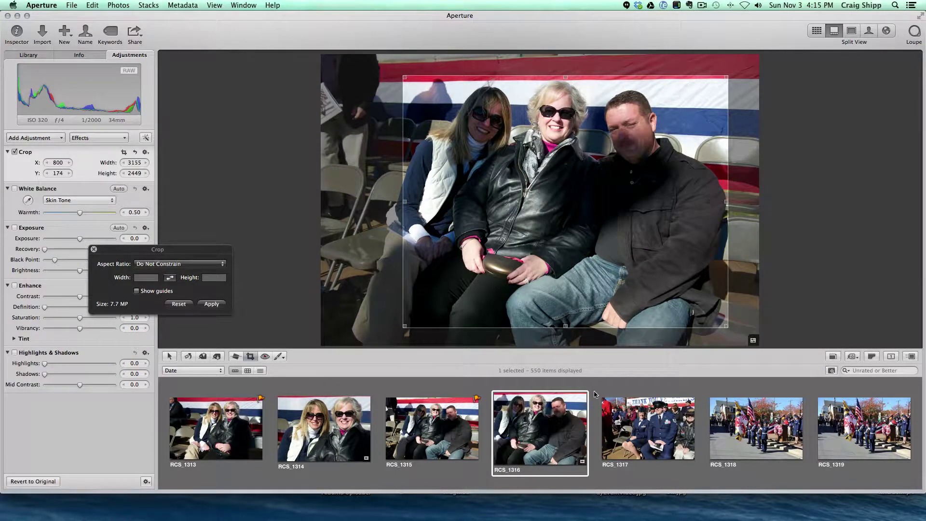
Step: Flag the cropped group photo RCS_1316, the seated veterans' photo RCS_1317 and the color guard photos RCS_1318 and RCS_1319
click(645, 417)
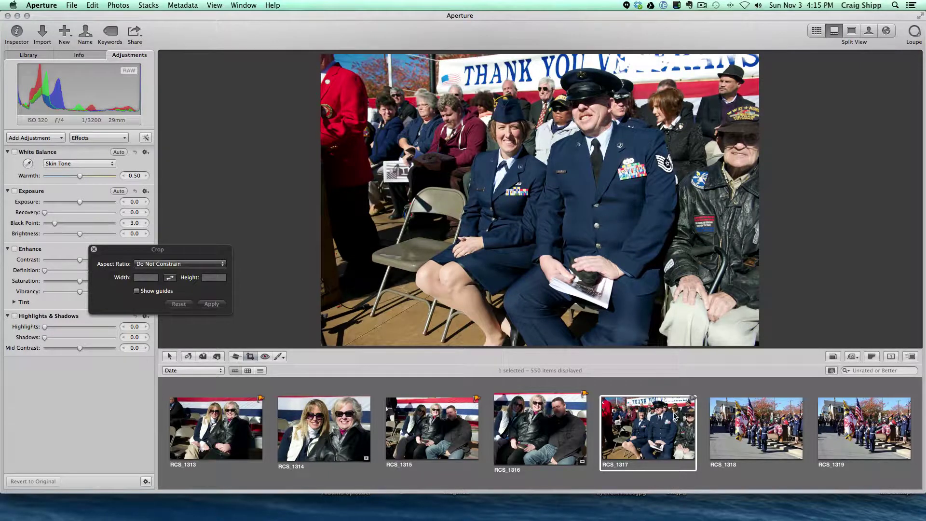
key(Right)
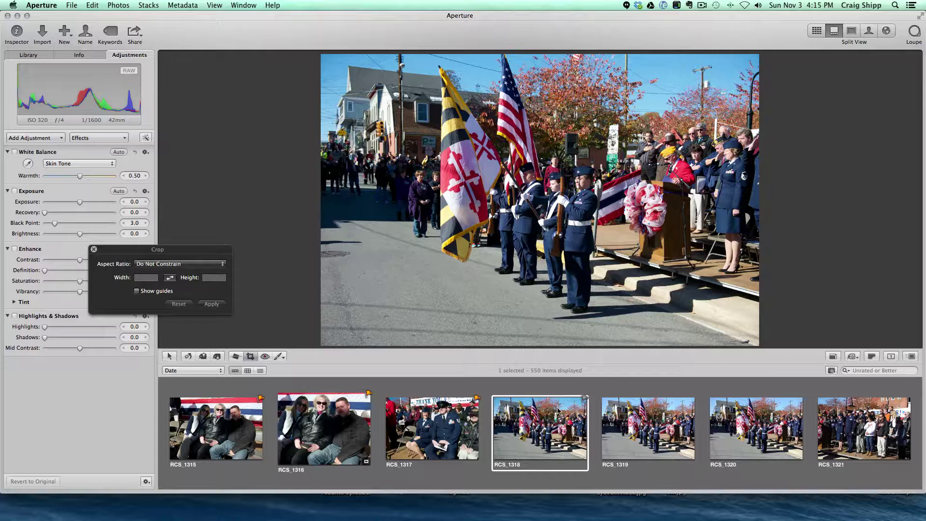
key(Right)
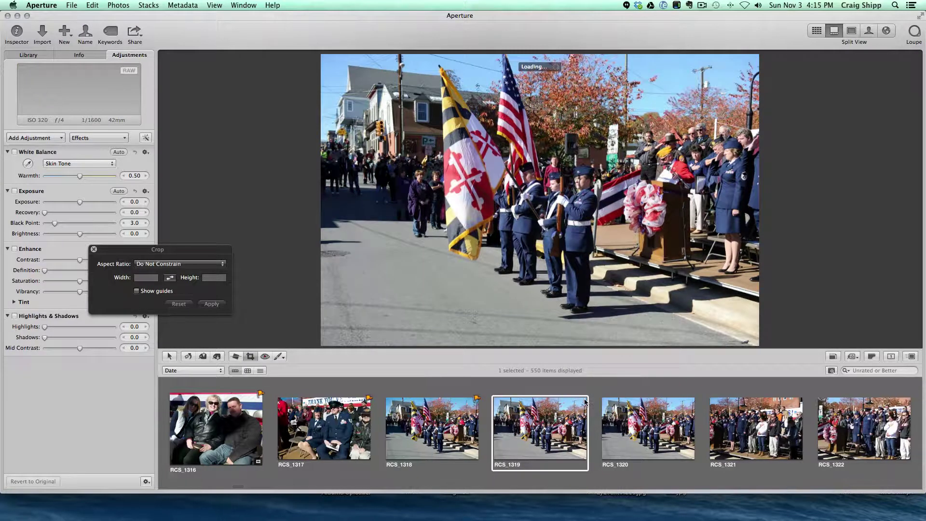
key(Right)
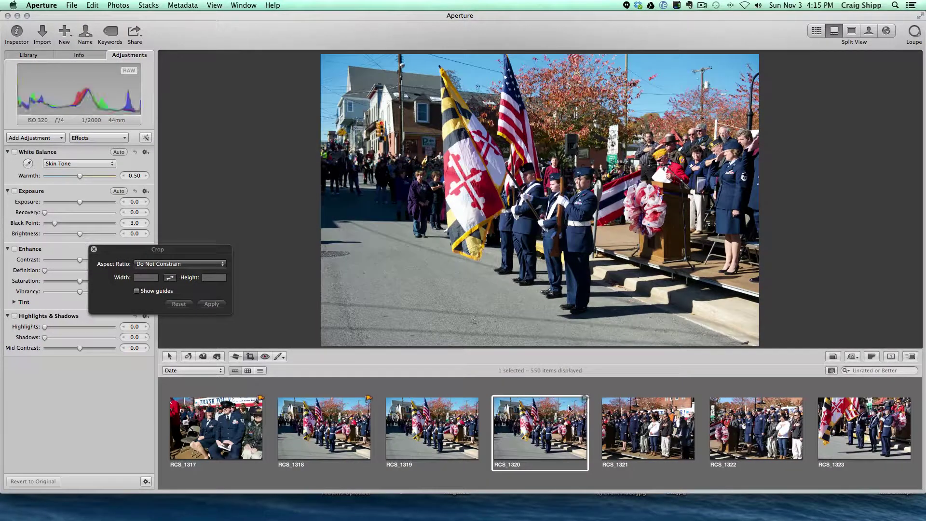
click(475, 400)
Step: Crop RCS_1320 to the color guard and the stage, trimming the street beside the flags, to about 3150 by 2495 pixels
drag(422, 58, 761, 319)
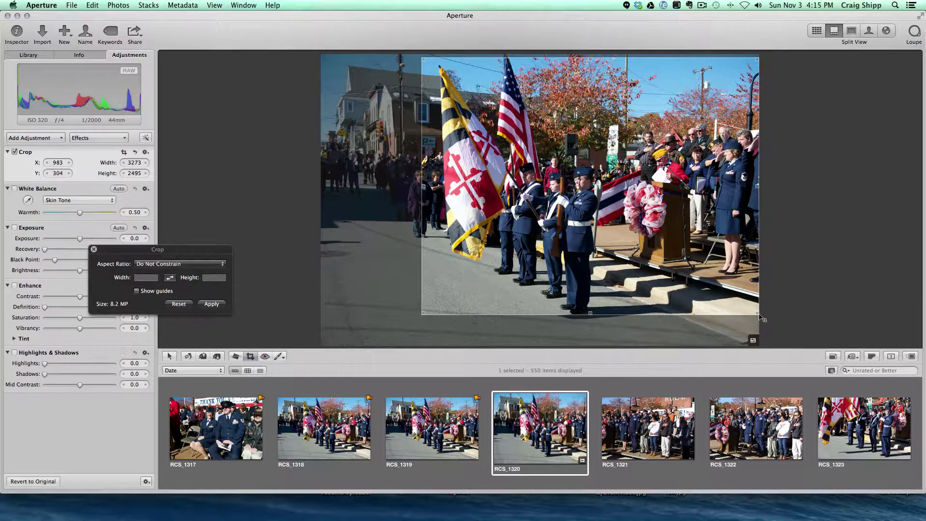
drag(424, 190, 441, 192)
key(Return)
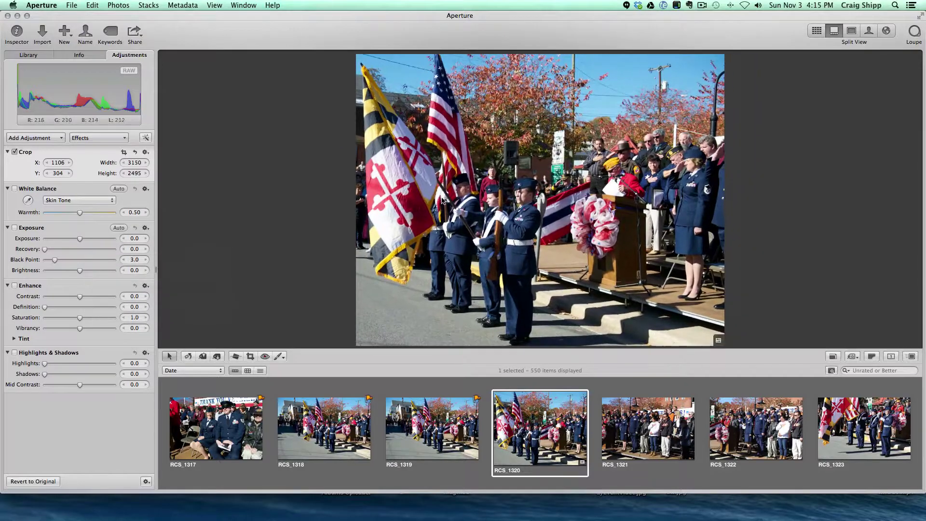
Step: Leave RCS_1321 and RCS_1322 unedited, and set the contrast of the color guard photos RCS_1323 to 0.11 and RCS_1324 to 0.1
click(661, 415)
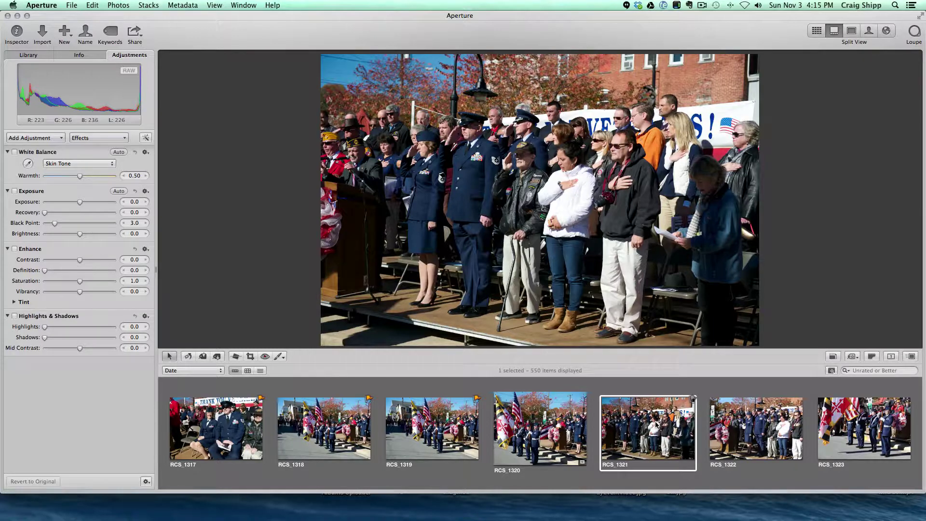
key(Right)
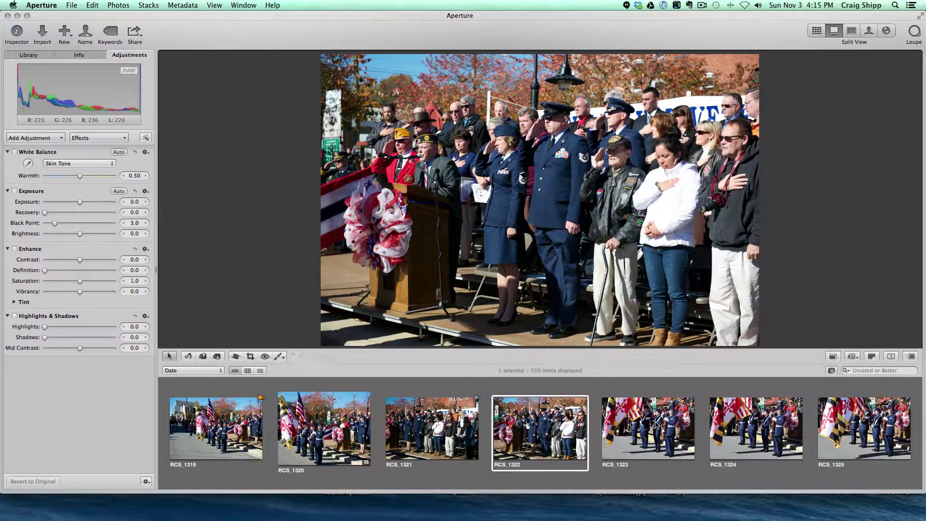
key(Right)
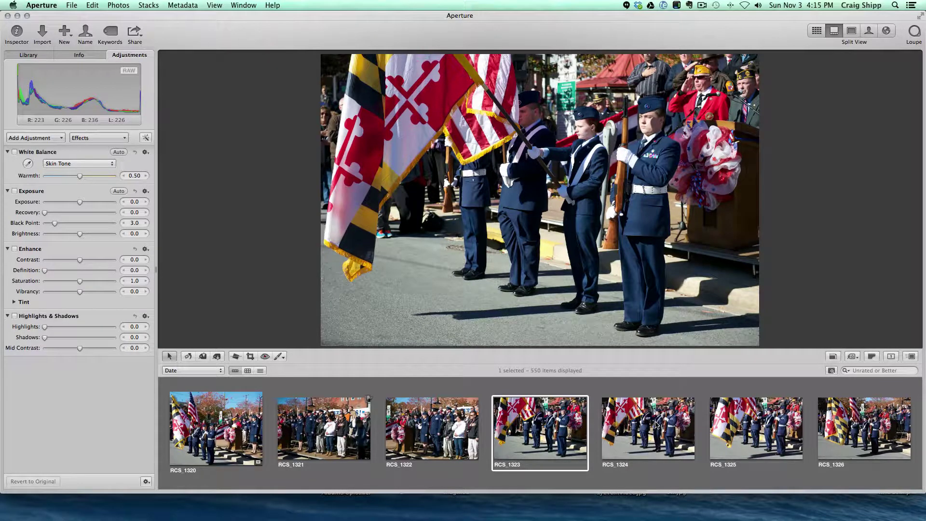
drag(79, 260, 86, 260)
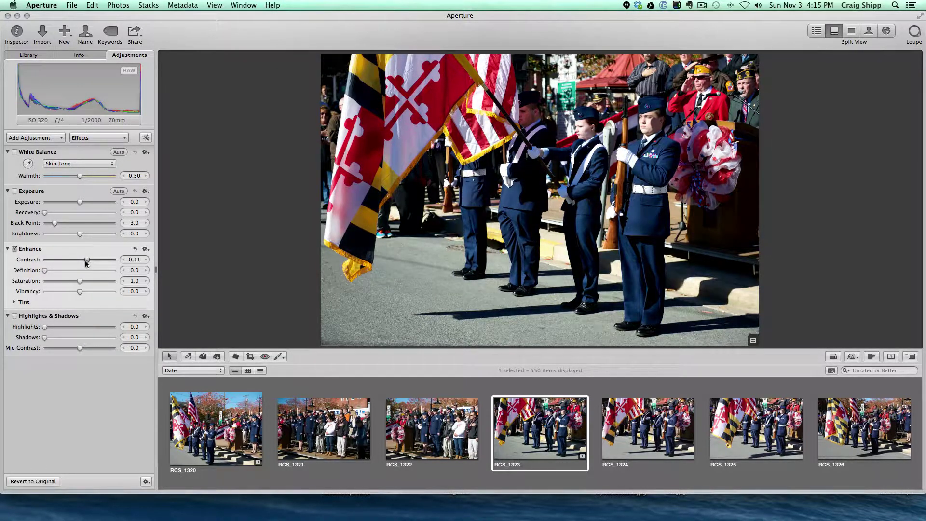
key(Right)
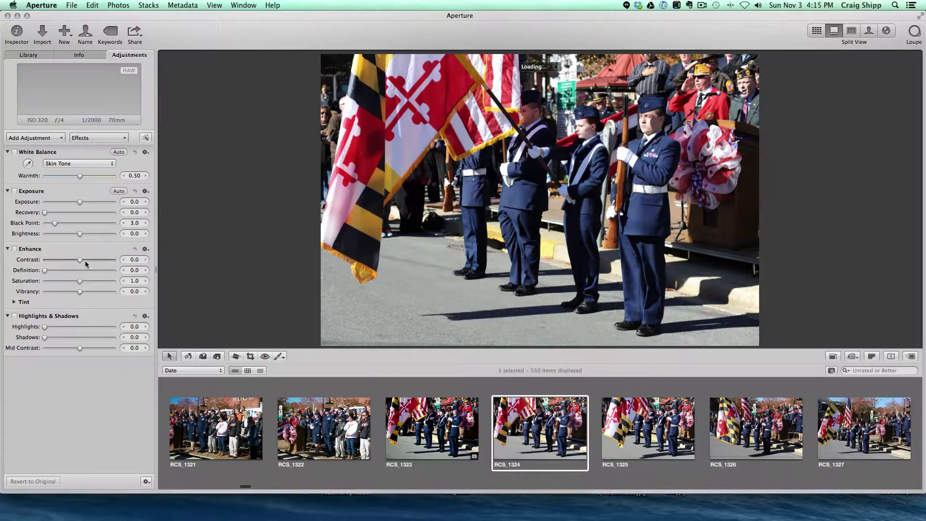
drag(77, 259, 85, 259)
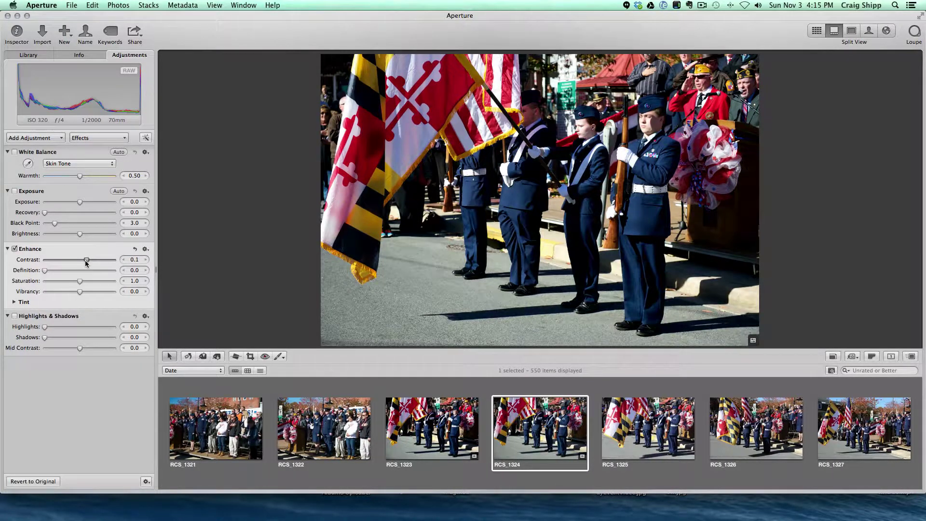
Step: Set the contrast of the color guard photos RCS_1325 to 0.1 and RCS_1326 to 0.07
key(Right)
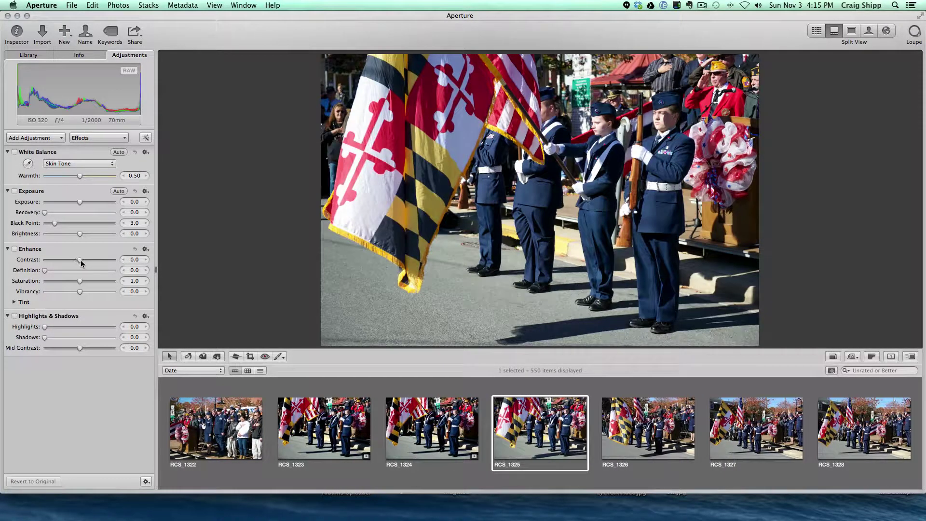
drag(80, 260, 87, 261)
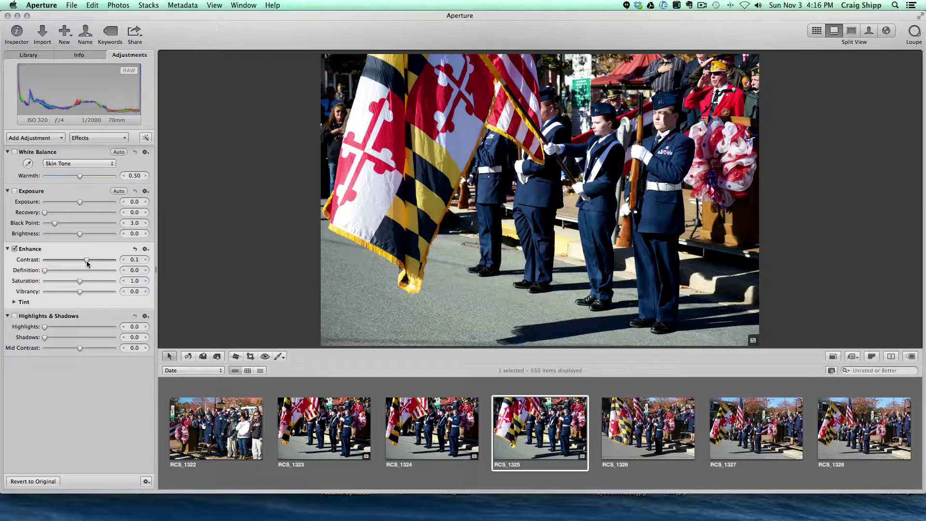
key(Right)
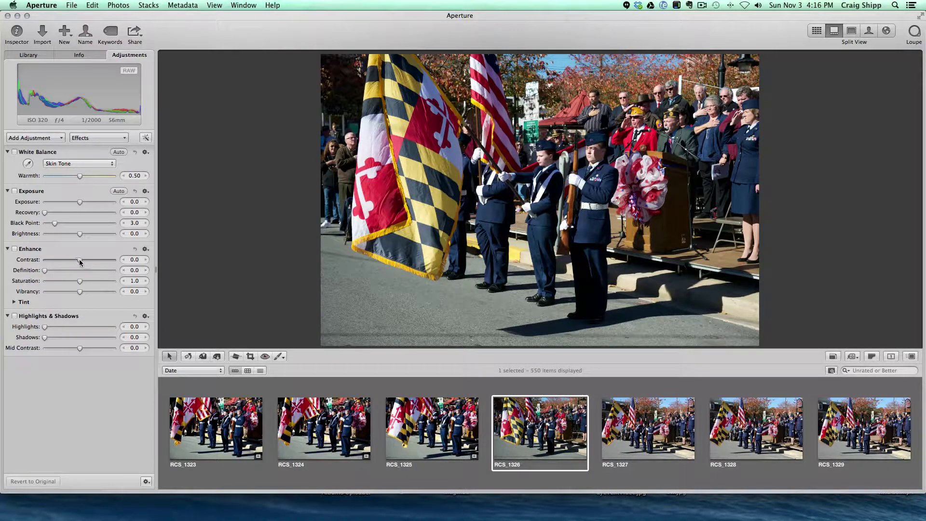
drag(79, 259, 85, 259)
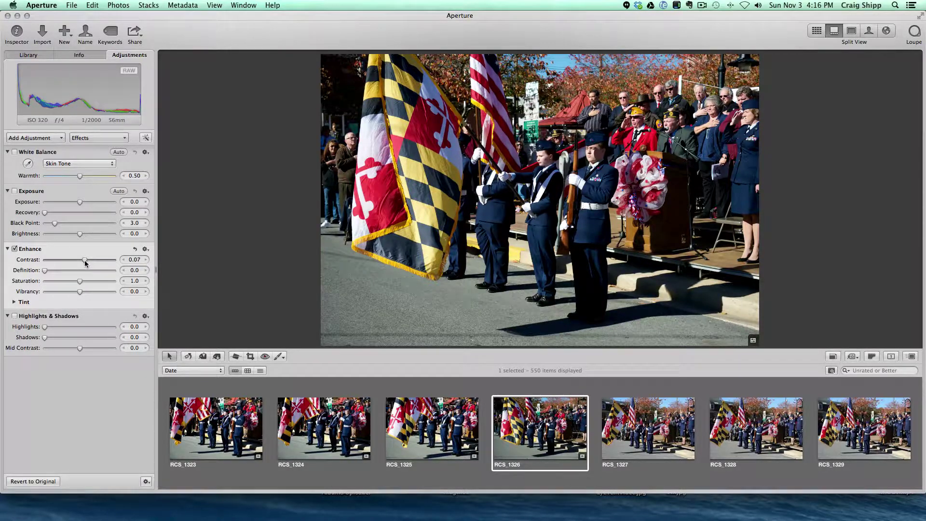
Step: Slightly raise the contrast of the color guard photos RCS_1327 and RCS_1328, and set the contrast of RCS_1329 to 0.05
key(Right)
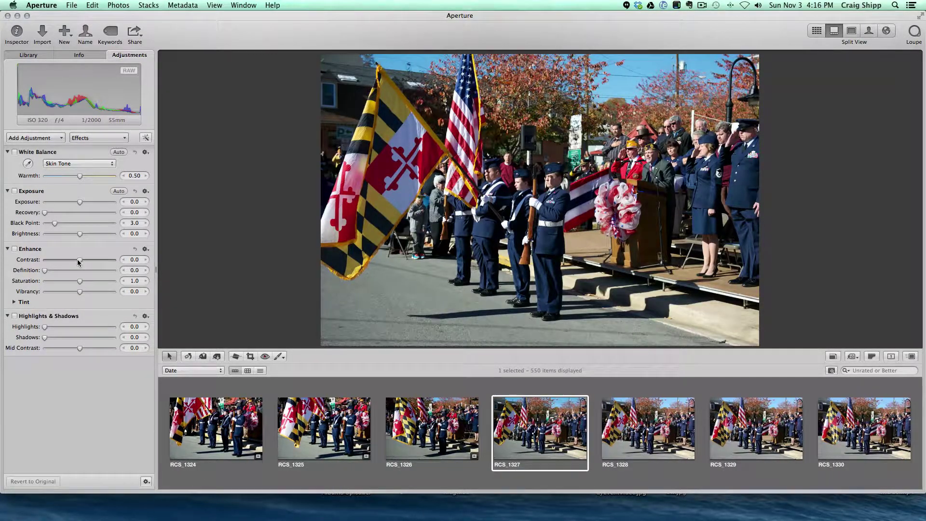
drag(80, 259, 84, 259)
key(Right)
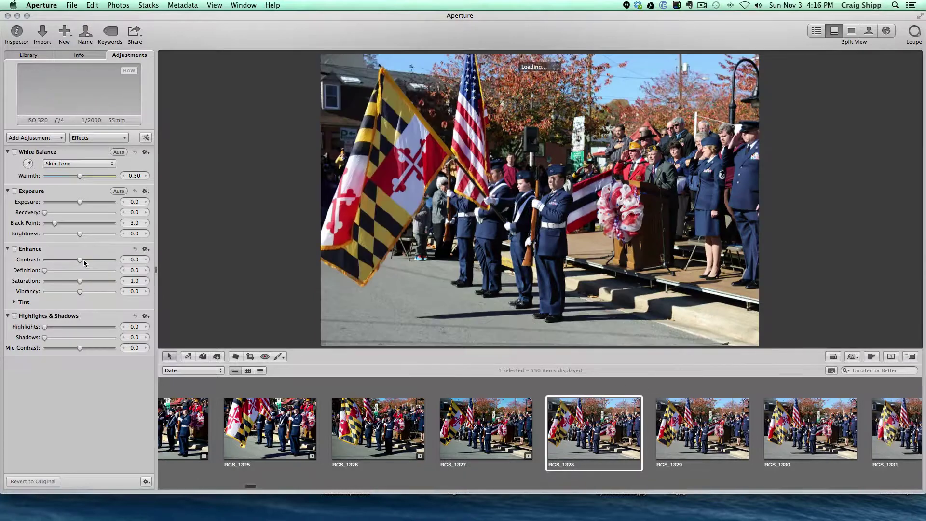
drag(80, 259, 84, 259)
key(Right)
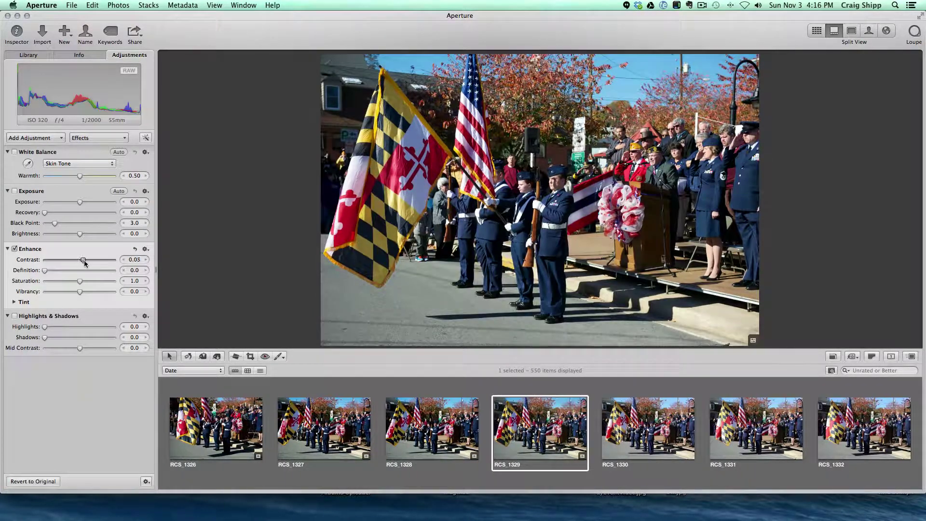
Step: Slightly raise the contrast of RCS_1330 and set the contrast of RCS_1331 to 0.09
key(Right)
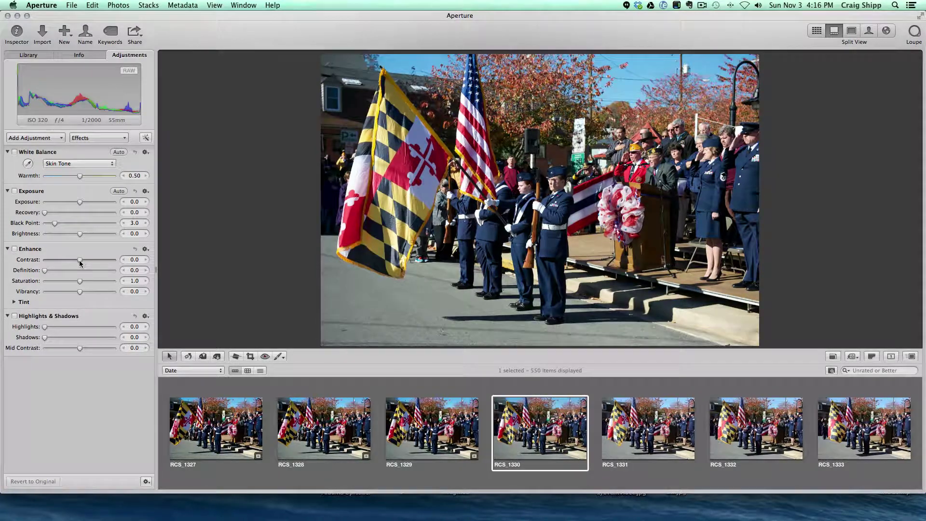
key(Right)
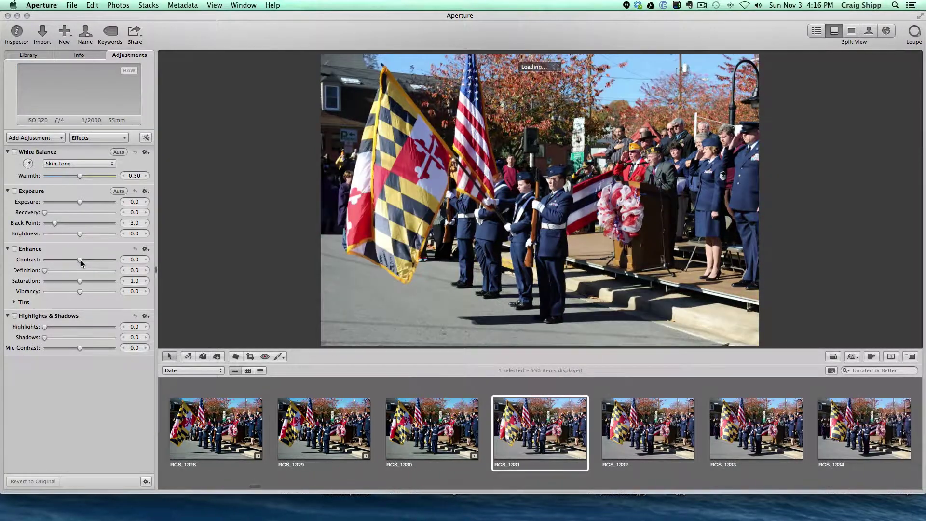
drag(82, 260, 80, 260)
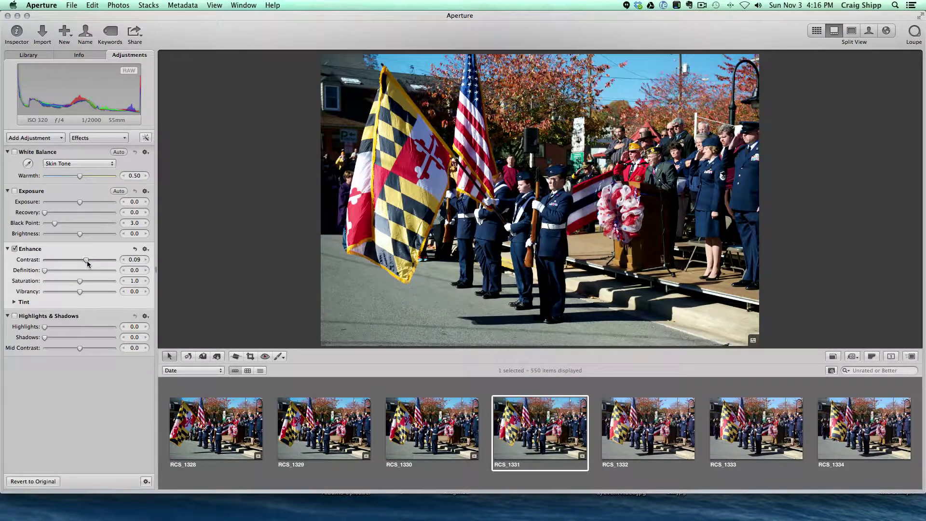
Step: Slightly raise the contrast of RCS_1332, and set the contrast of RCS_1333 to 0.08 and RCS_1334 to 0.06
key(Right)
drag(79, 259, 82, 260)
key(Right)
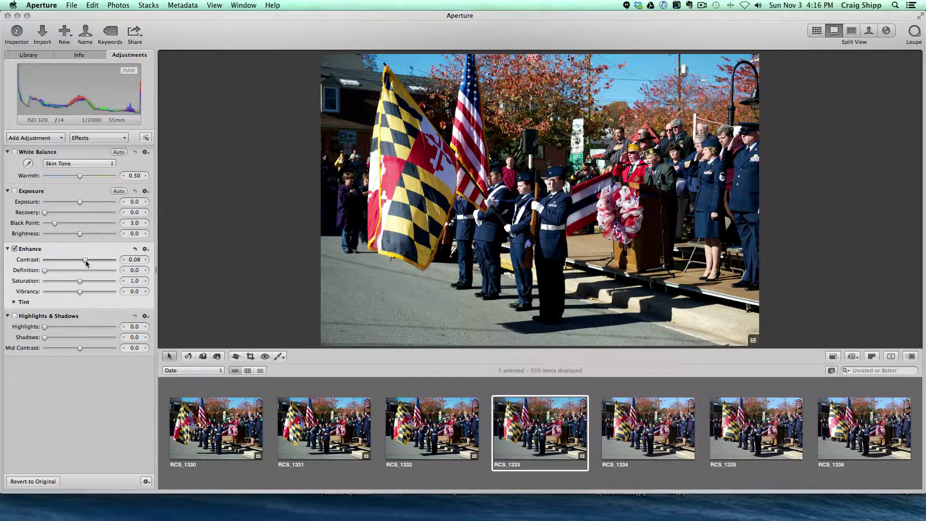
key(Right)
drag(79, 260, 82, 259)
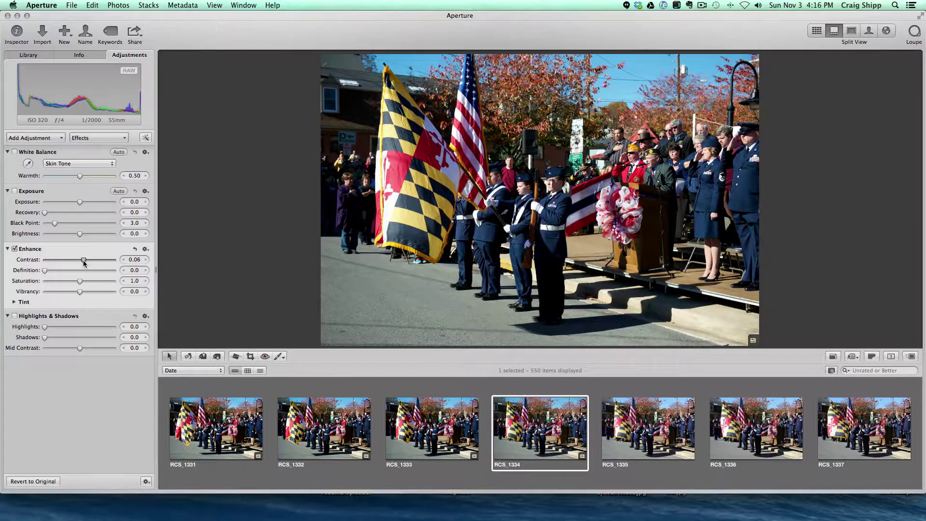
Step: Slightly raise the contrast of RCS_1335 through RCS_1337, and set the contrast of RCS_1338 to 0.06 and RCS_1339 to 0.04
key(Right)
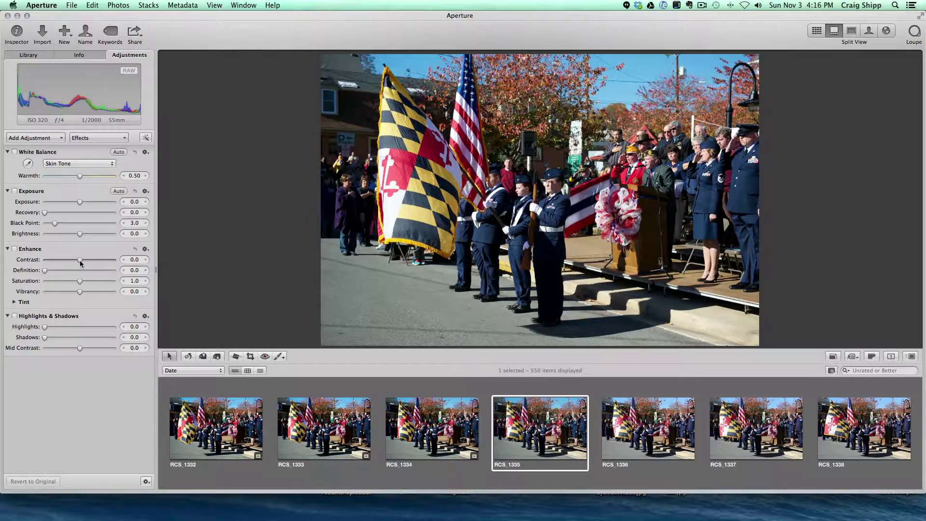
drag(82, 260, 80, 262)
key(Right)
key(Right)
key(Right)
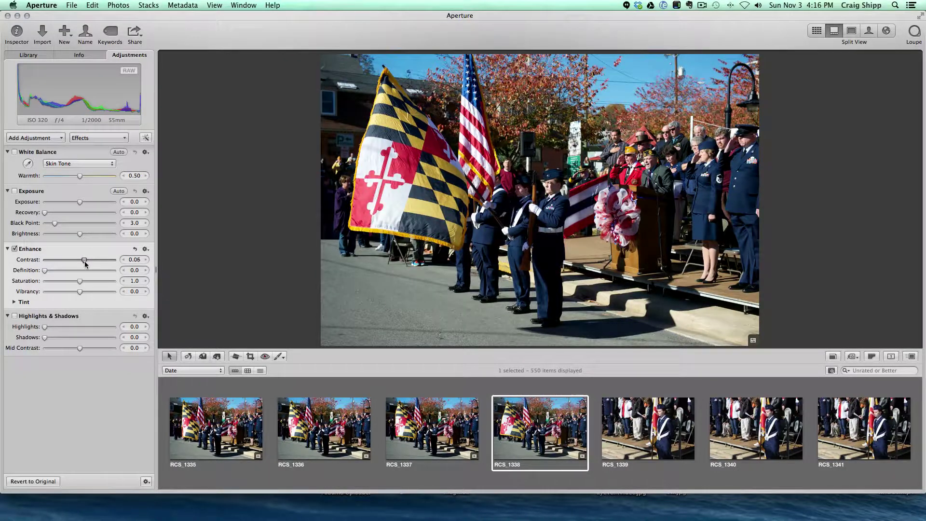
key(Right)
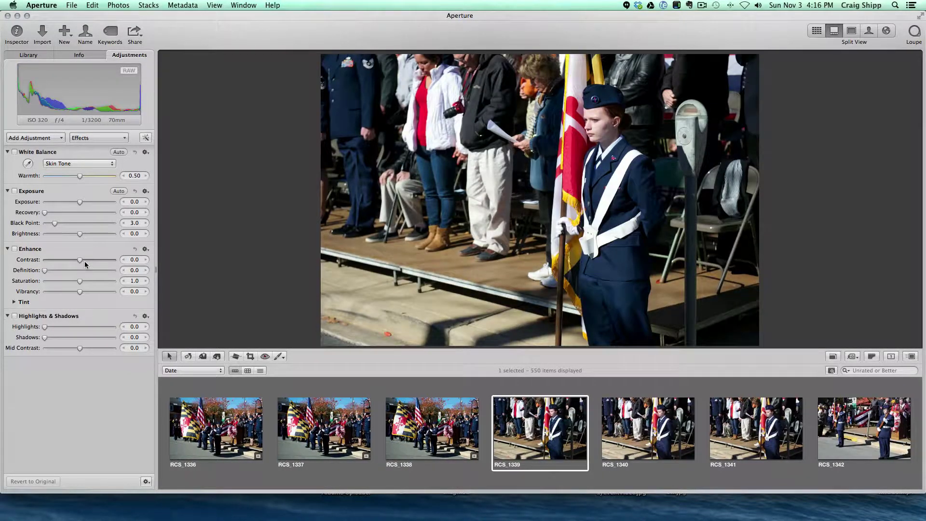
drag(82, 260, 83, 260)
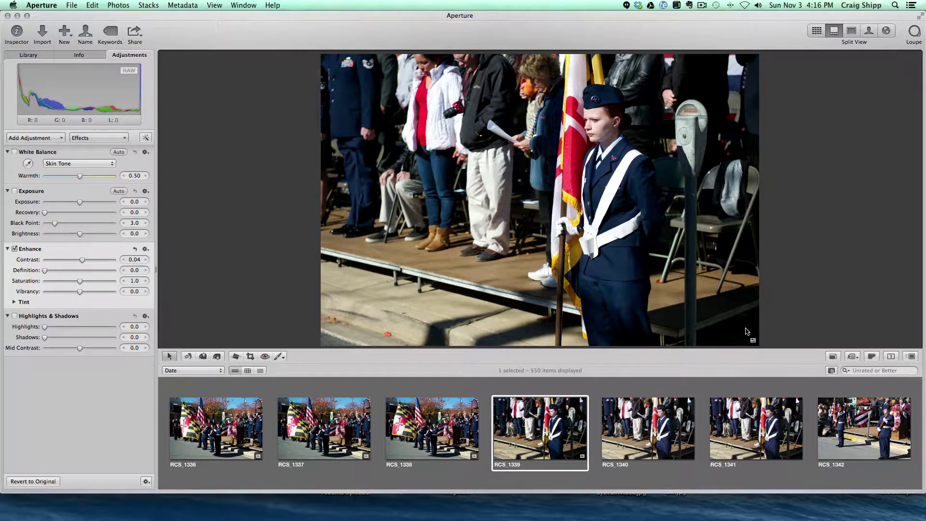
Step: Inspect the cadet's face in RCS_1339 at 100% and add a Skin Smoothing quick brush adjustment to the photo
click(833, 357)
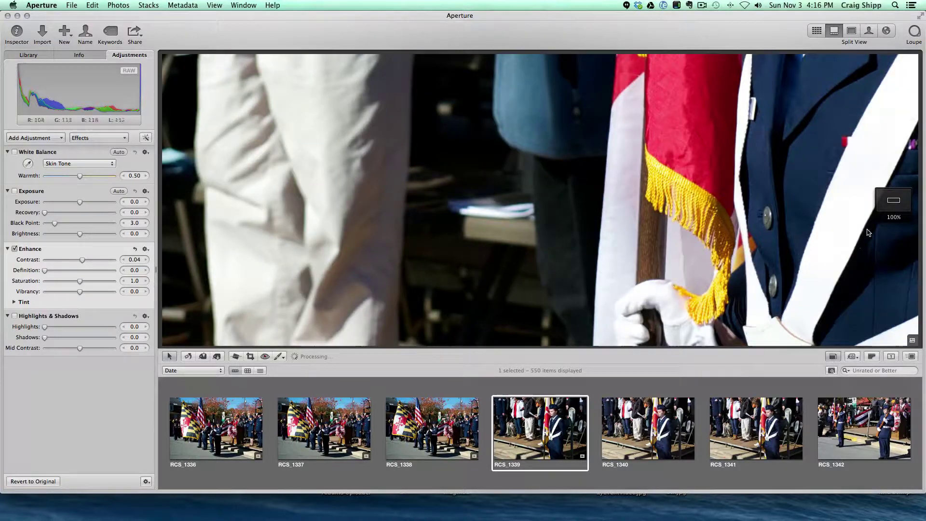
mouse_move(868, 212)
drag(866, 202, 876, 183)
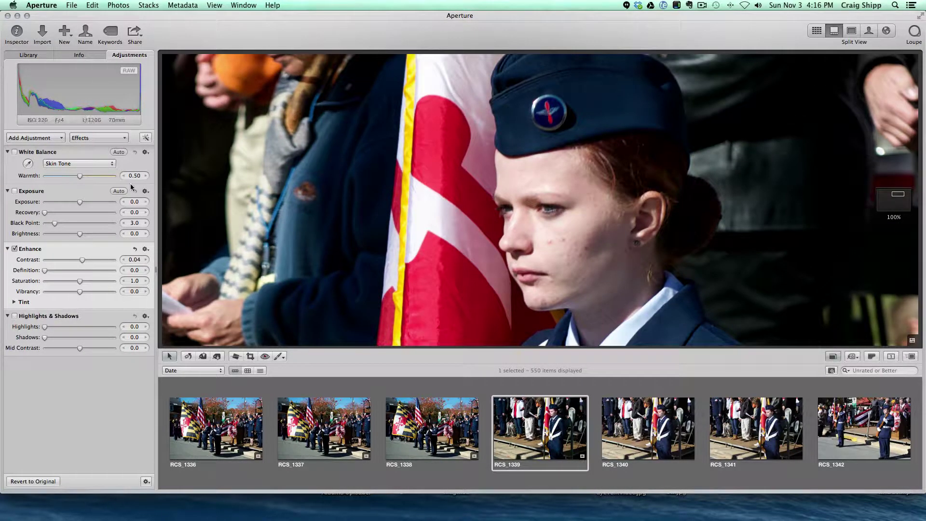
click(54, 139)
mouse_move(56, 148)
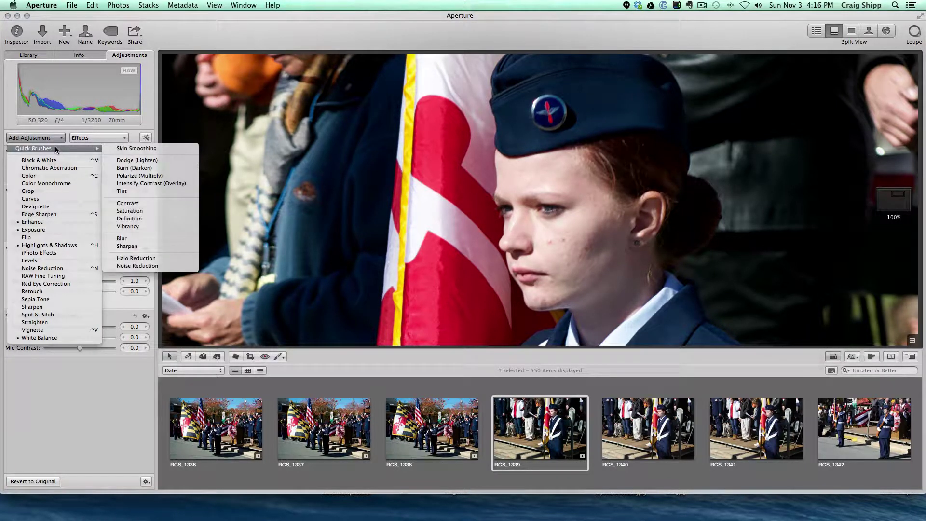
click(112, 149)
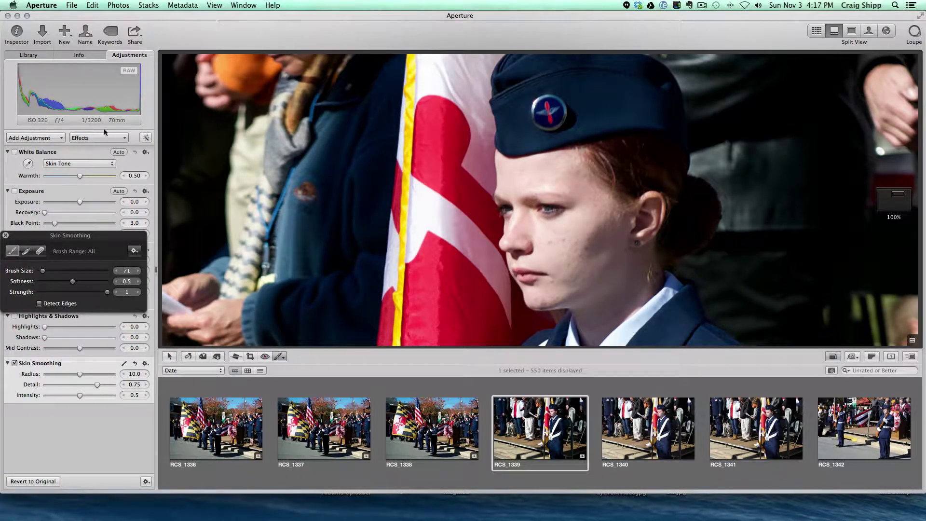
click(51, 138)
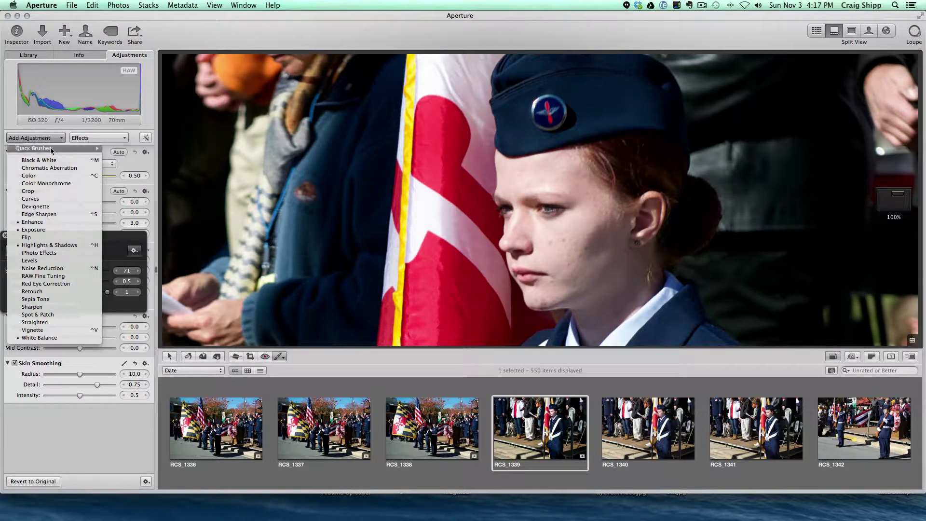
mouse_move(51, 149)
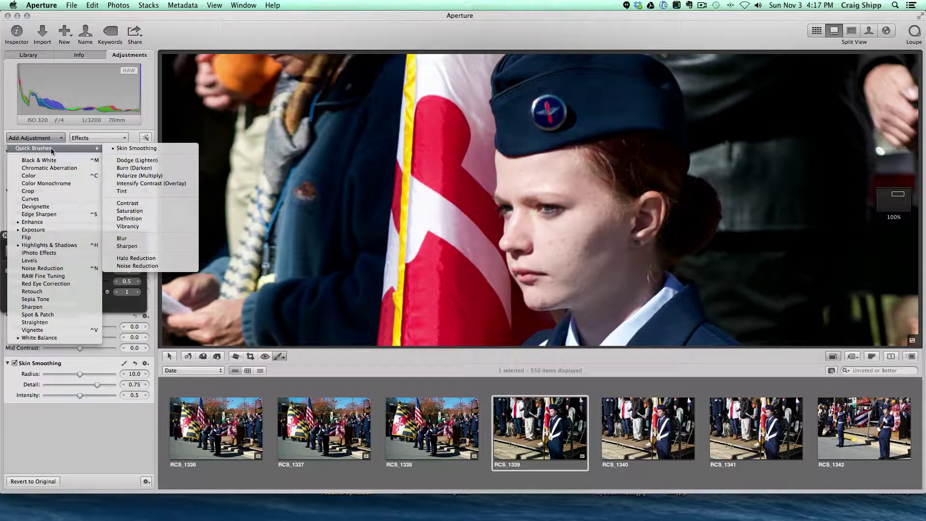
click(101, 140)
click(101, 138)
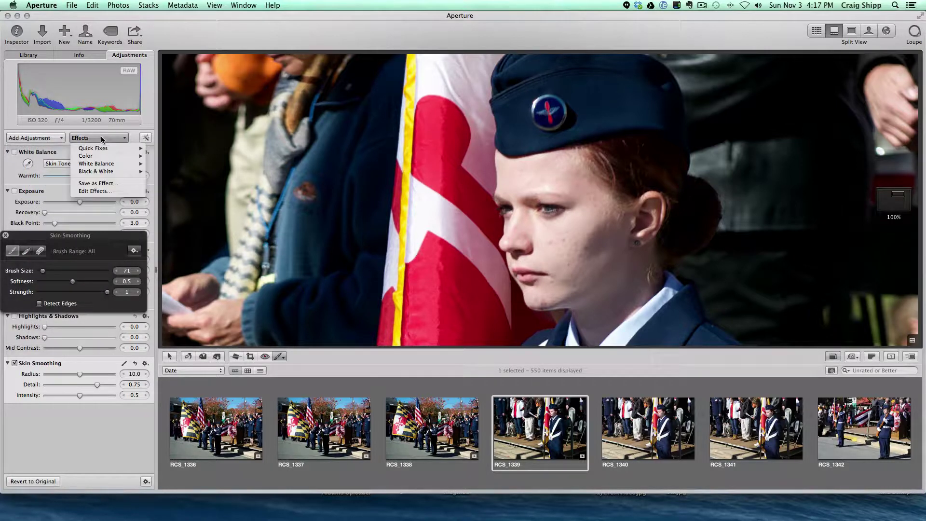
mouse_move(109, 150)
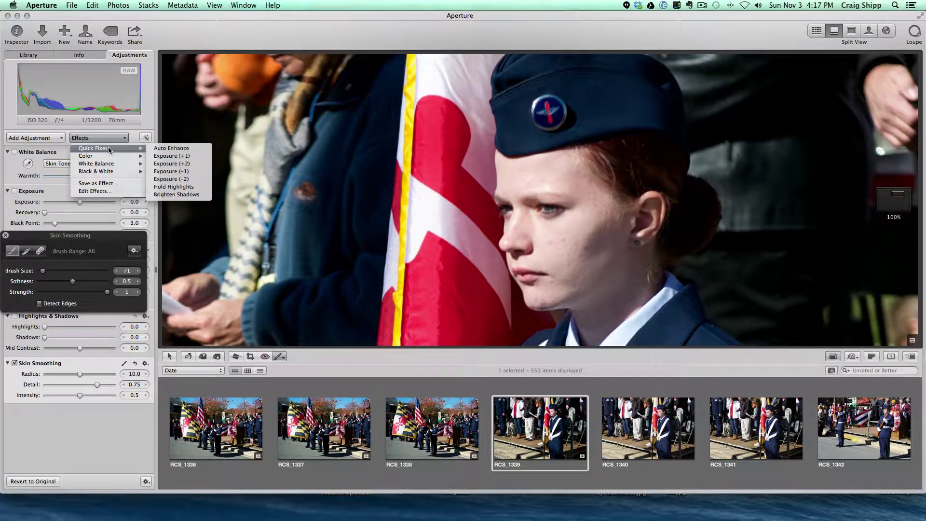
click(56, 139)
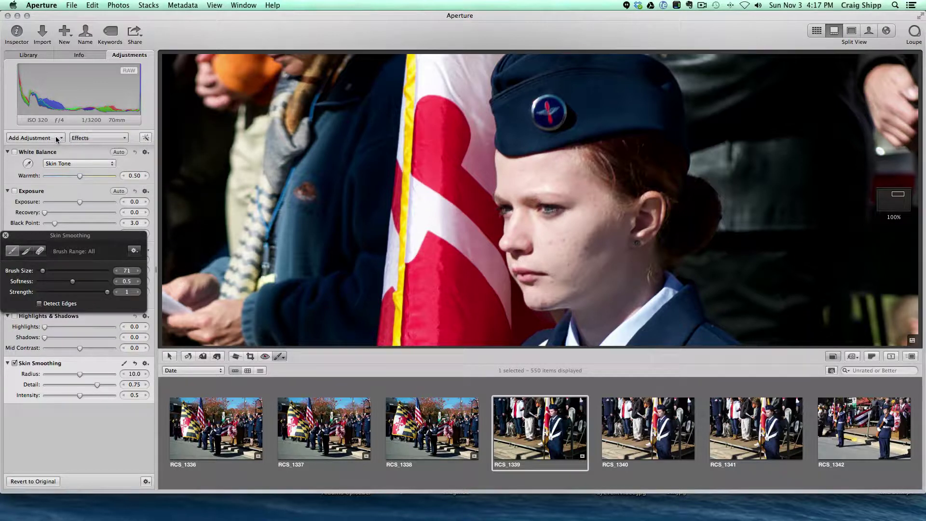
click(60, 140)
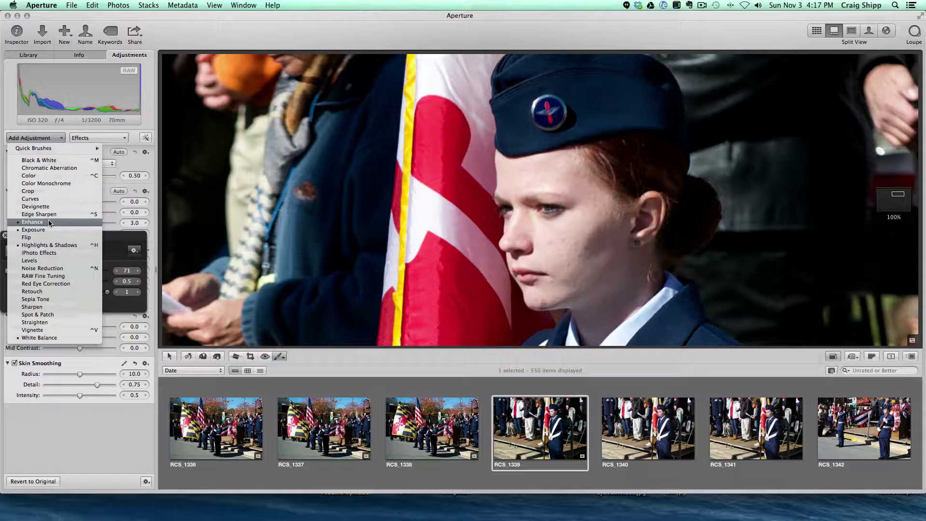
mouse_move(80, 147)
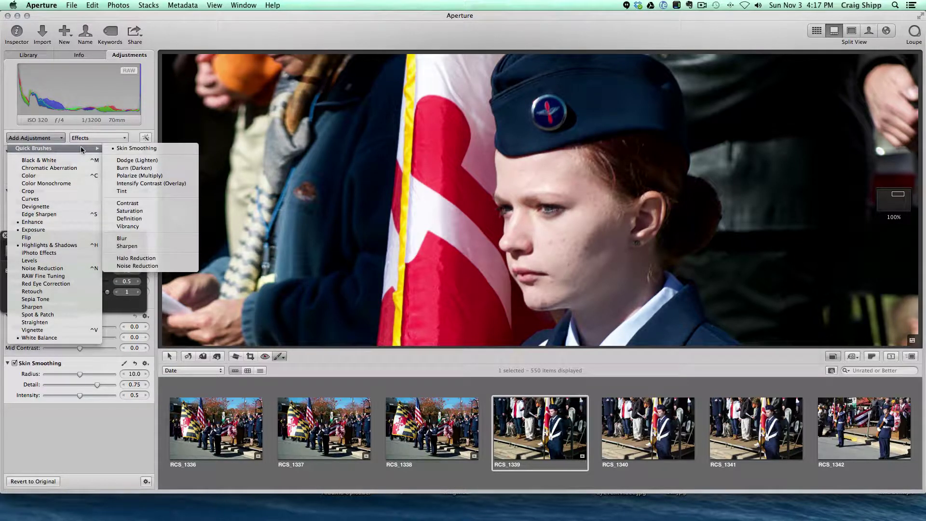
click(101, 139)
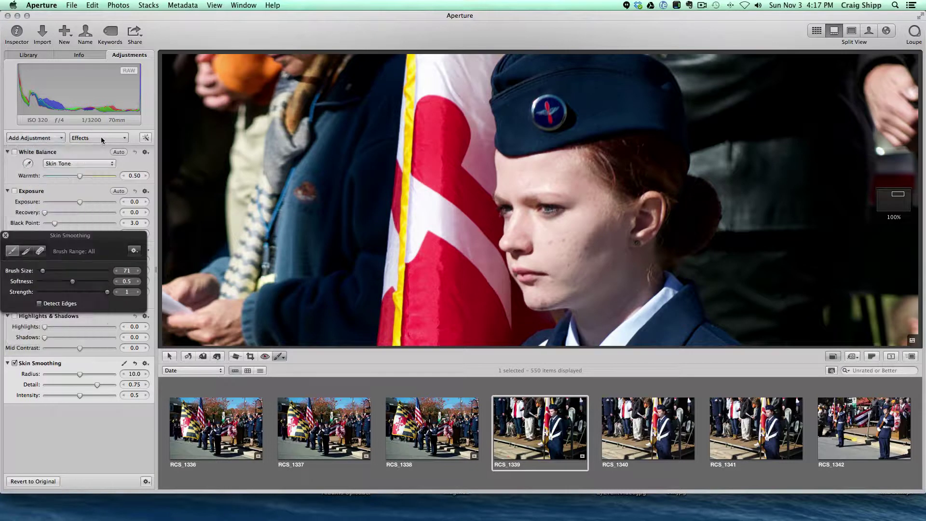
click(101, 139)
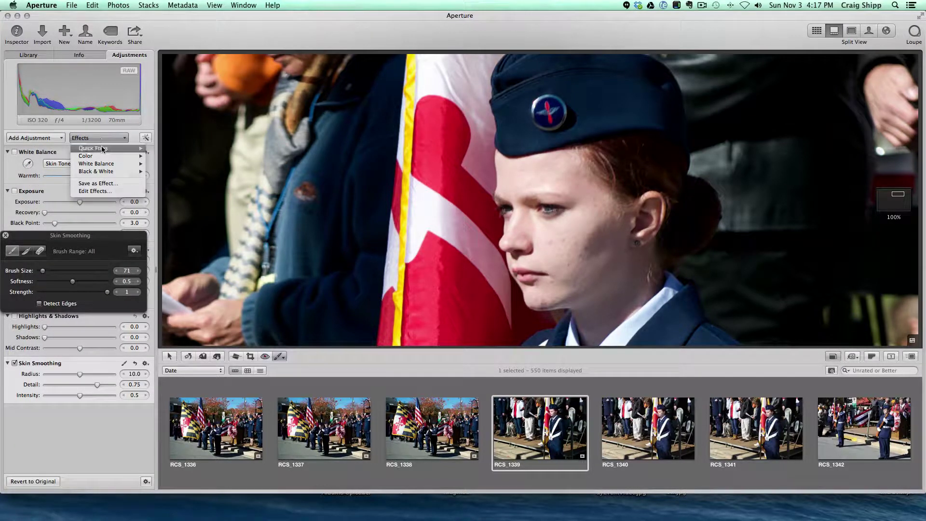
mouse_move(103, 148)
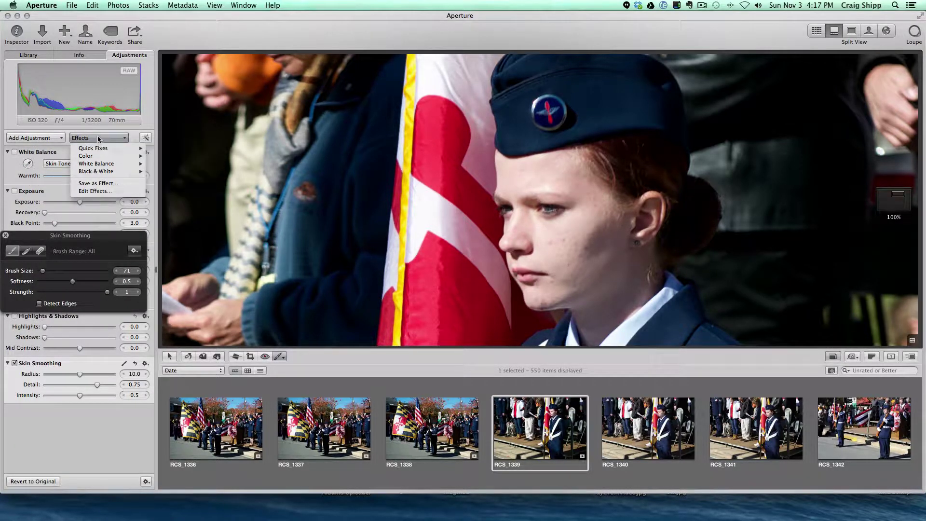
click(2, 239)
click(57, 139)
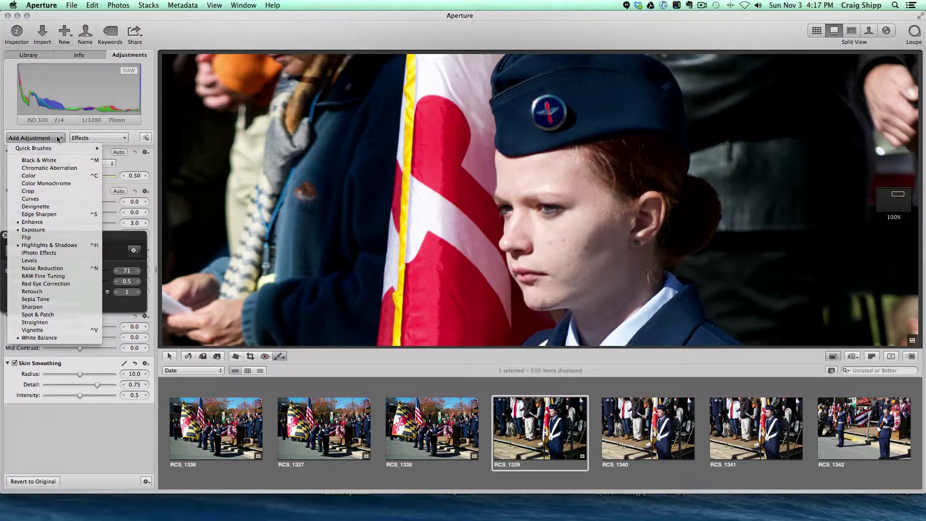
mouse_move(57, 149)
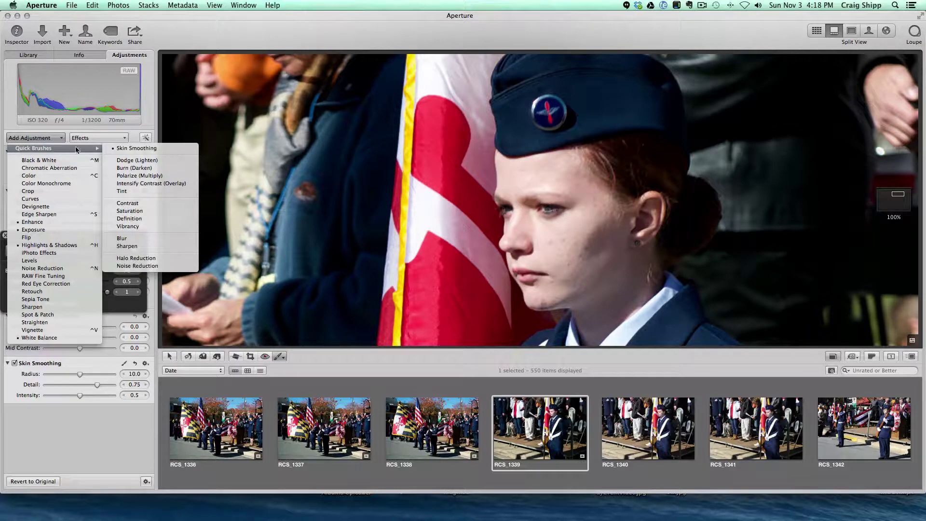
click(700, 6)
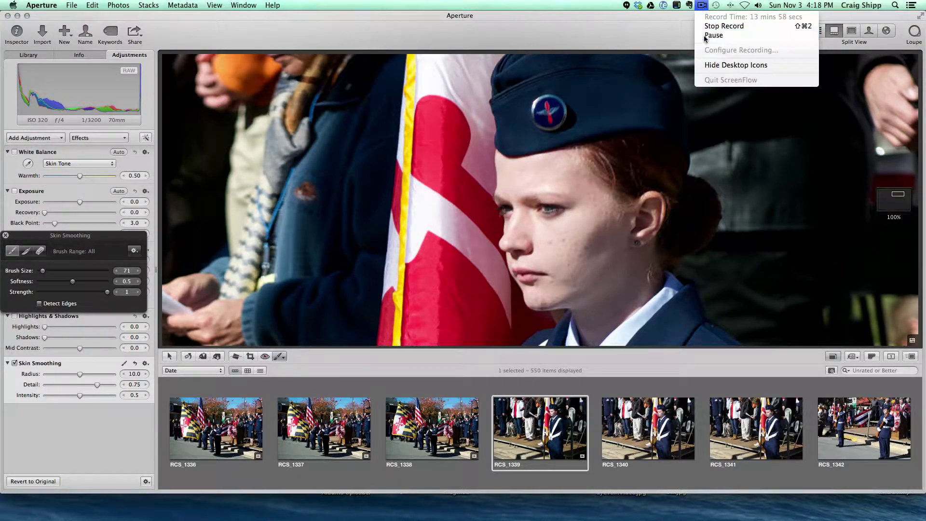
click(705, 35)
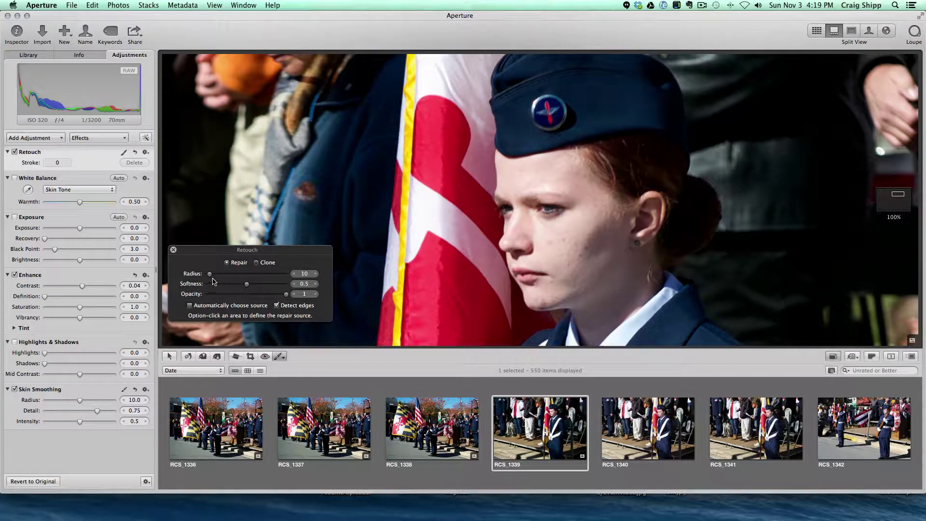
Step: Repair the blemishes on the cadet's cheek and chin in RCS_1339 with the Retouch brush at radius 14
drag(210, 274, 211, 275)
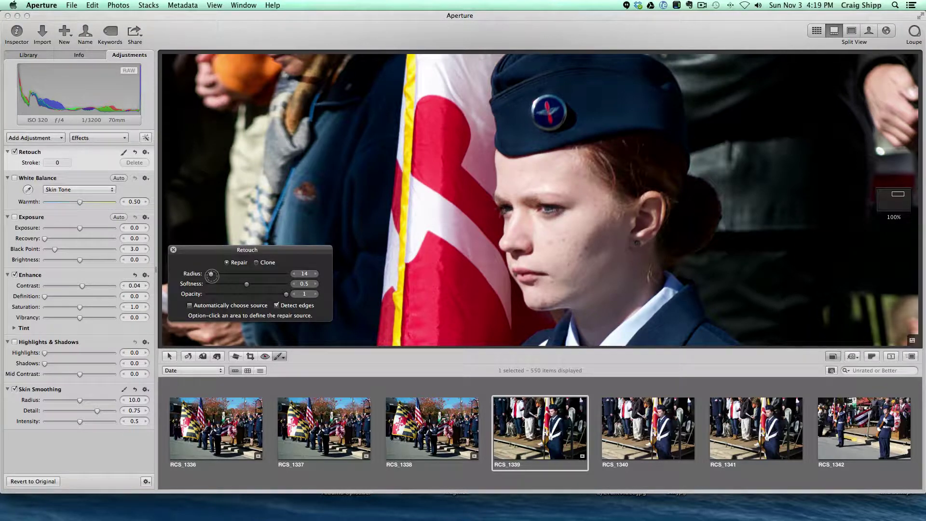
click(550, 244)
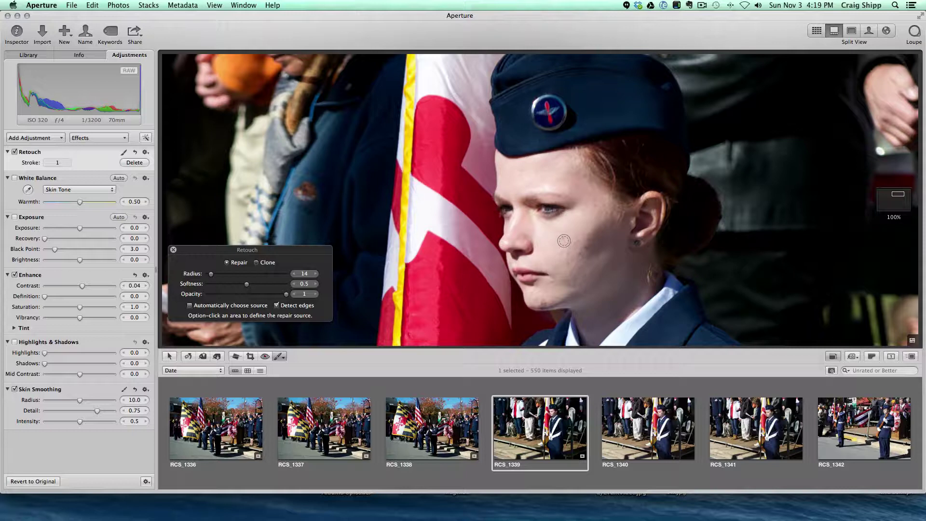
click(563, 241)
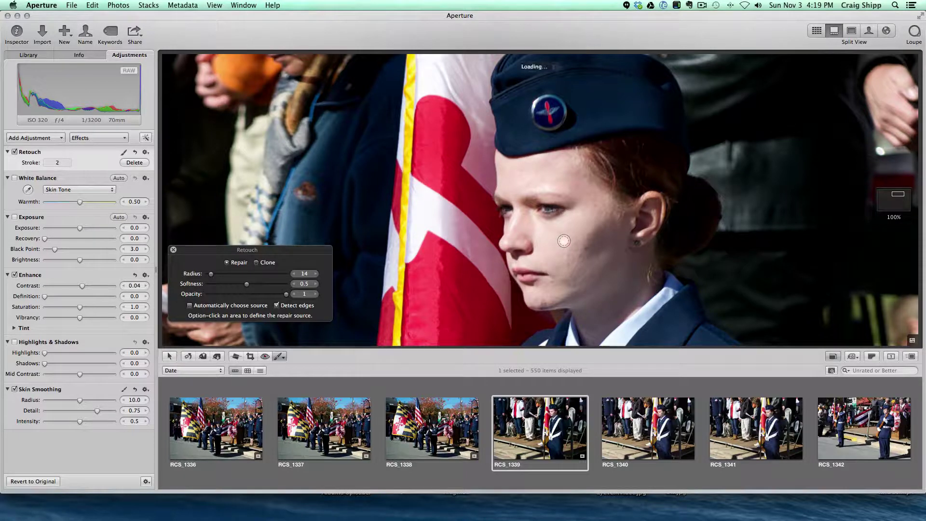
click(544, 301)
click(587, 250)
click(580, 259)
drag(569, 266, 568, 266)
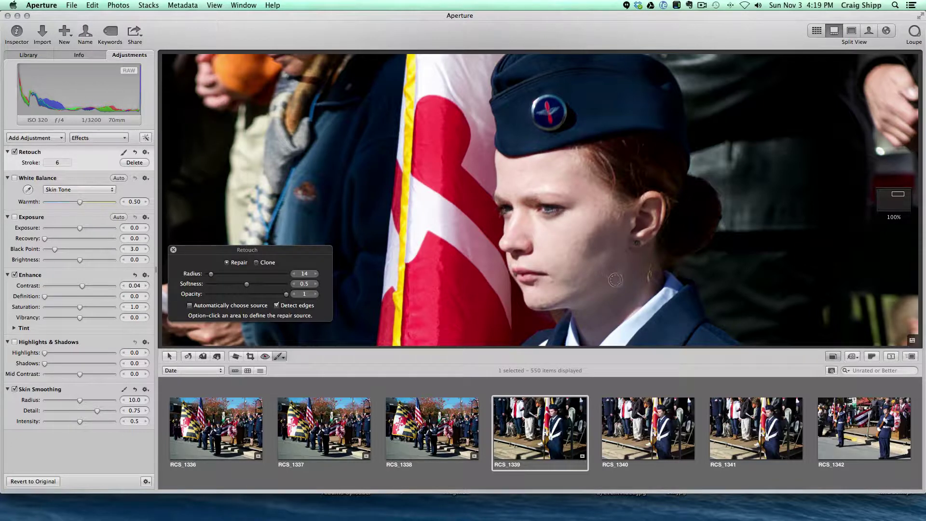
click(832, 358)
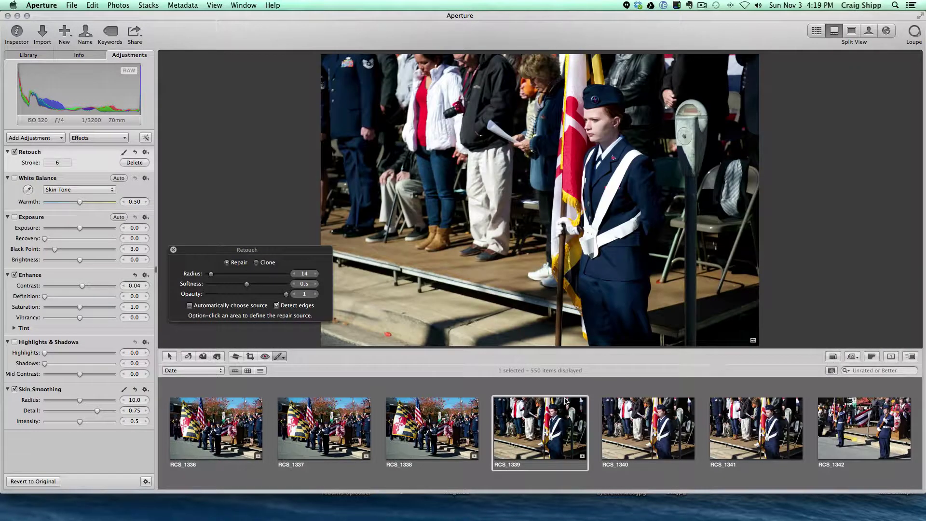
Step: Flag the cadet photos RCS_1340 and RCS_1341, leaving RCS_1342 unflagged
click(658, 418)
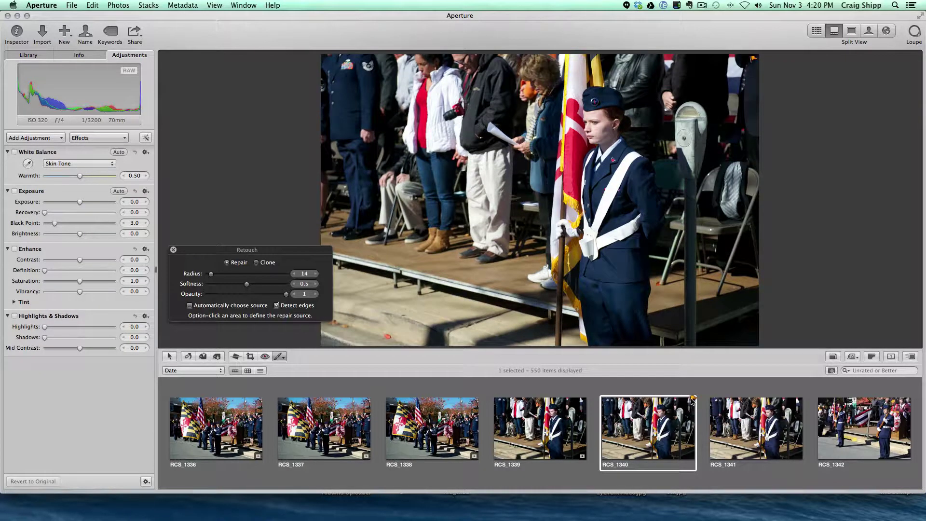
click(768, 424)
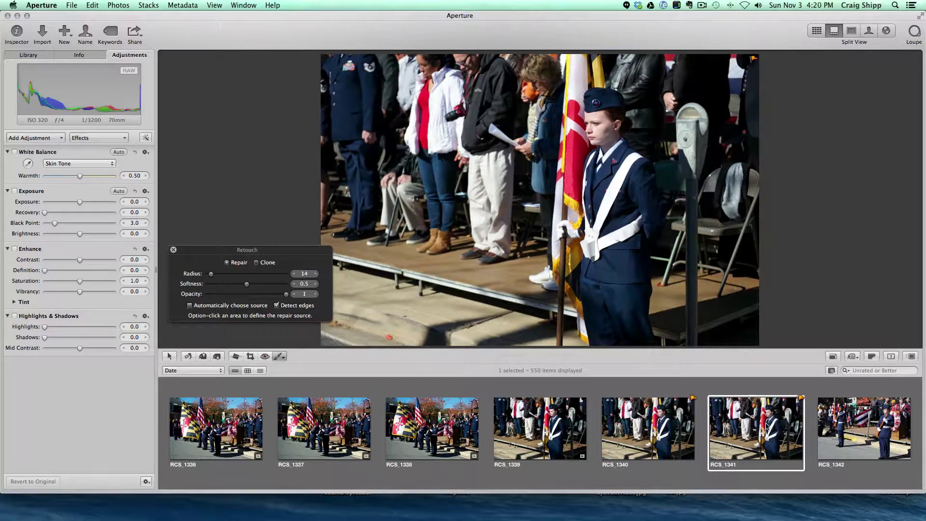
key(Right)
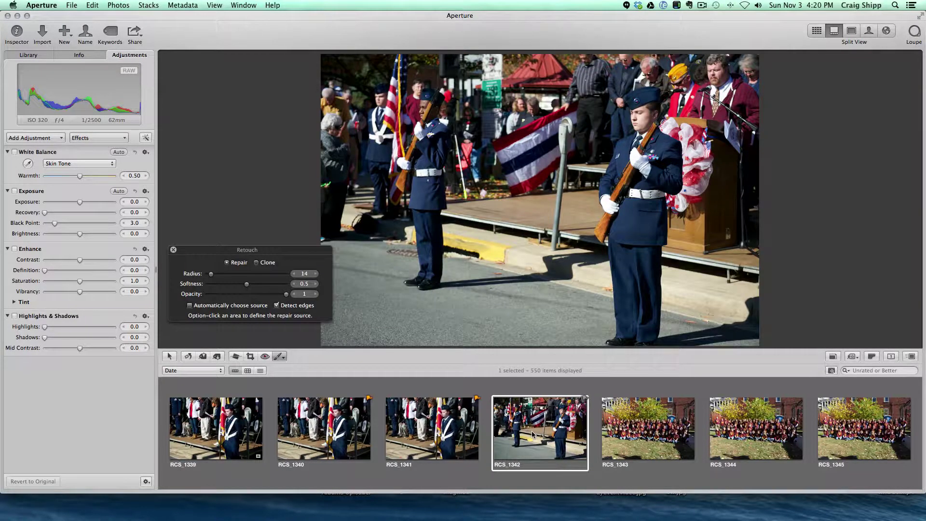
Step: Crop RCS_1343 tightly around the whole chorus group, about 3957 × 1418 pixels
key(Right)
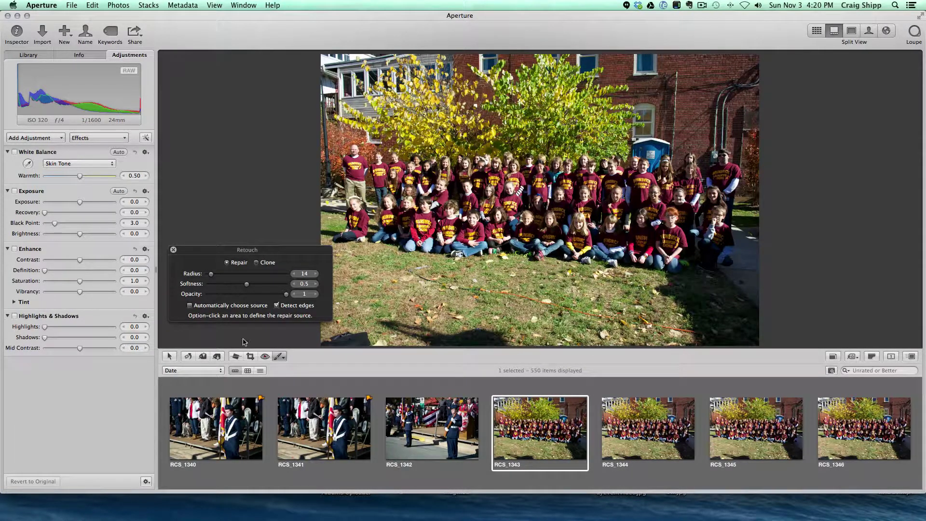
click(250, 357)
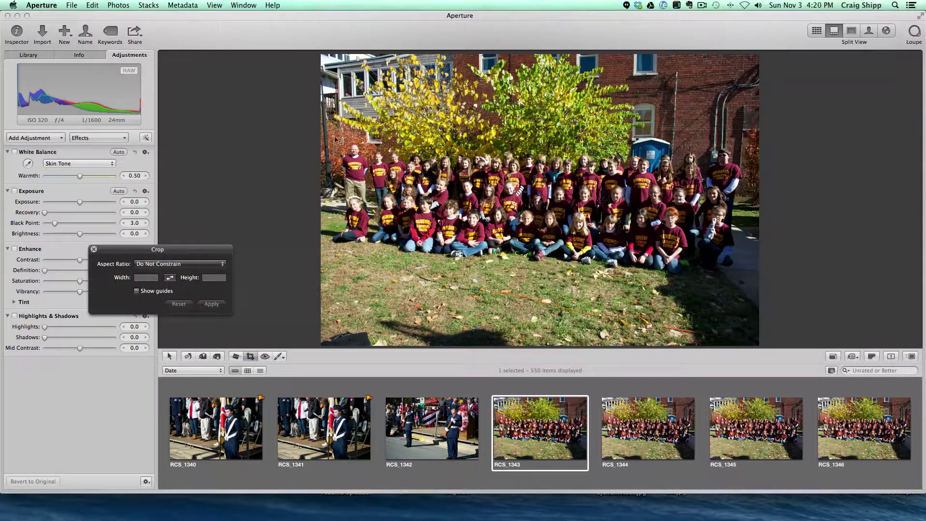
drag(334, 128, 745, 276)
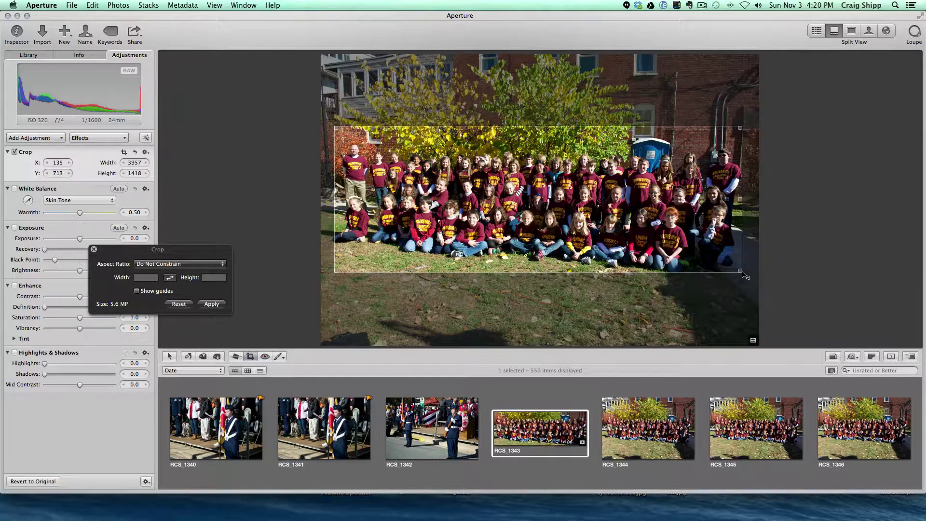
key(Return)
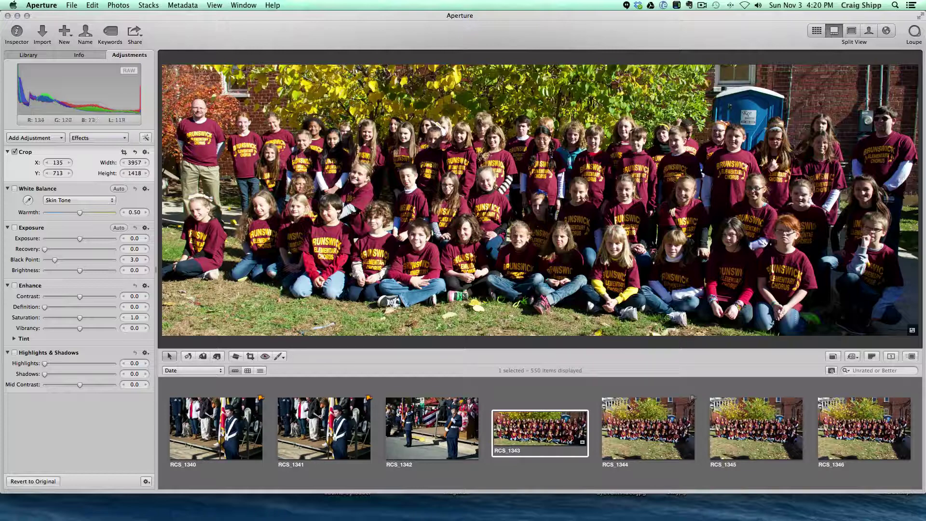
Step: Crop RCS_1344 to the left half of the chorus group, about 1935 × 1161 pixels
click(635, 416)
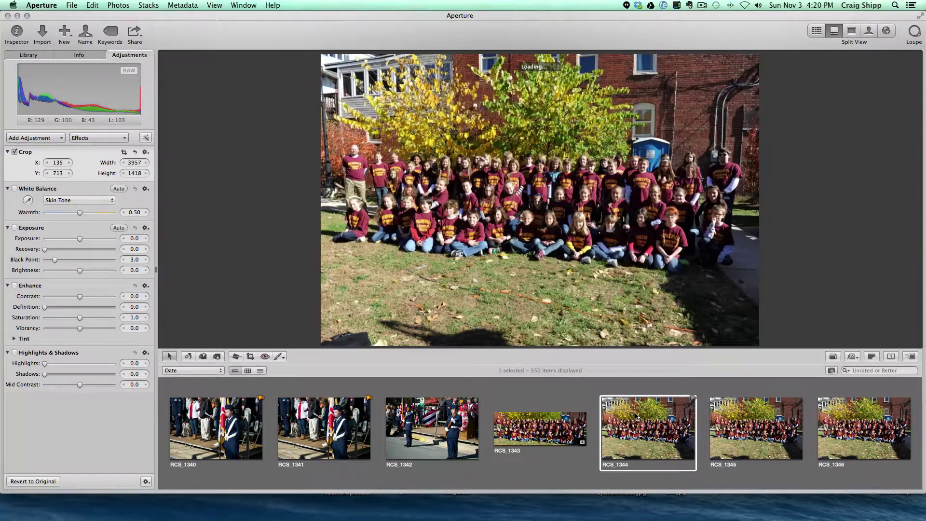
click(250, 356)
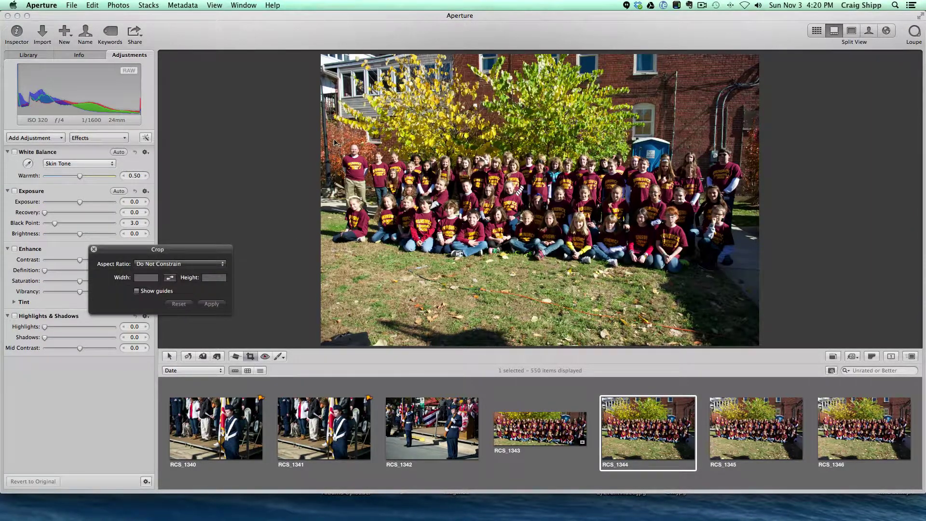
drag(334, 141, 534, 261)
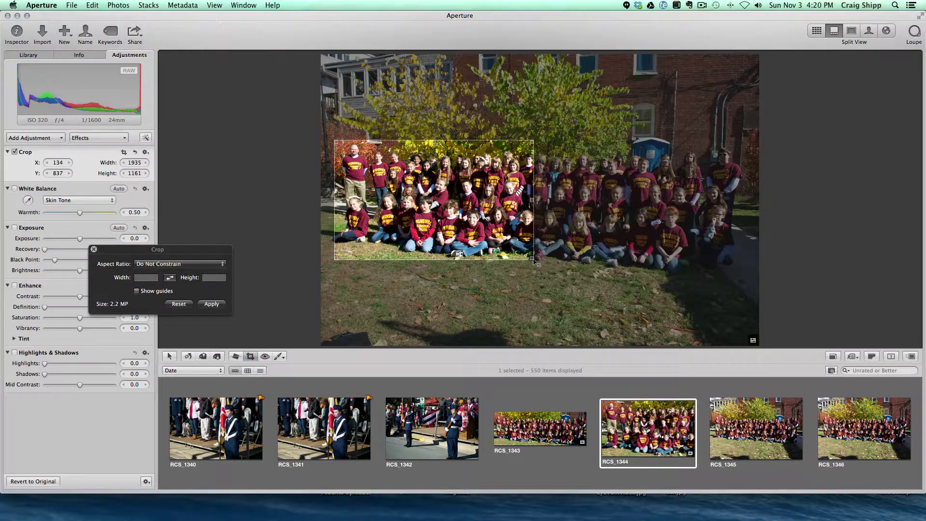
key(Return)
Step: Crop RCS_1345 to the right half of the chorus group, about 2125 × 1173 pixels
click(732, 416)
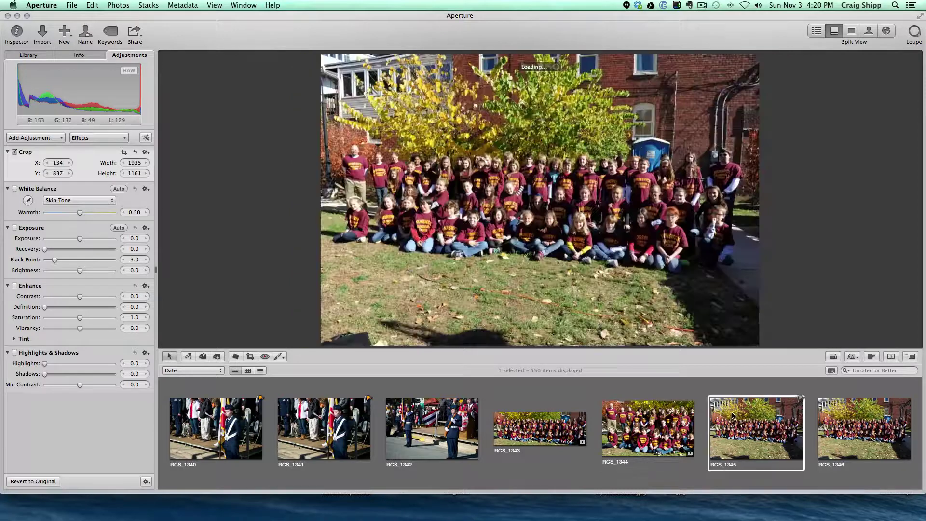
click(250, 356)
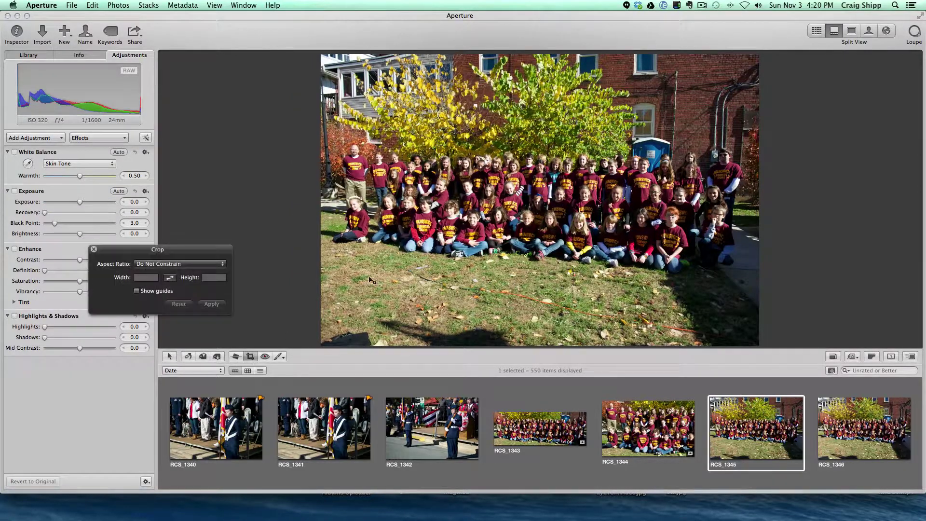
drag(521, 151, 743, 274)
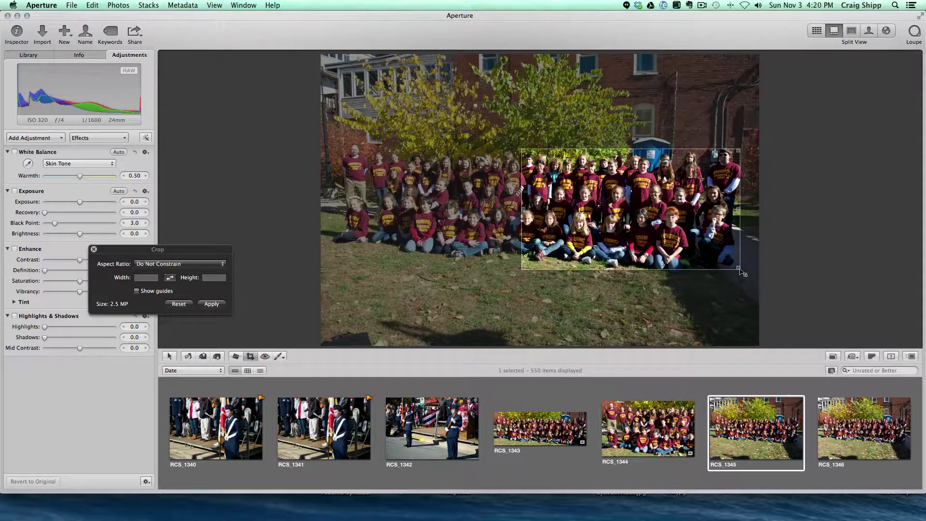
key(Return)
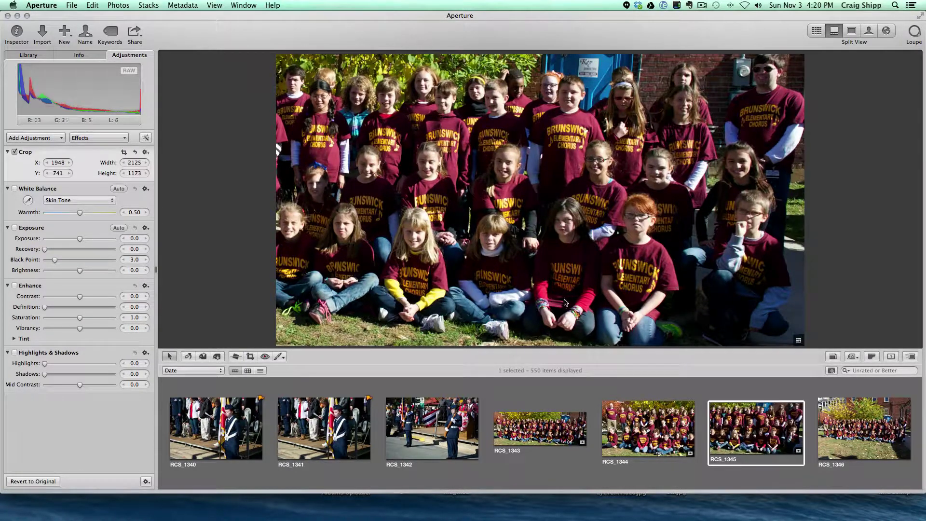
Step: Crop RCS_1346 tightly around the whole chorus group, about 3906 × 1316 pixels
click(858, 429)
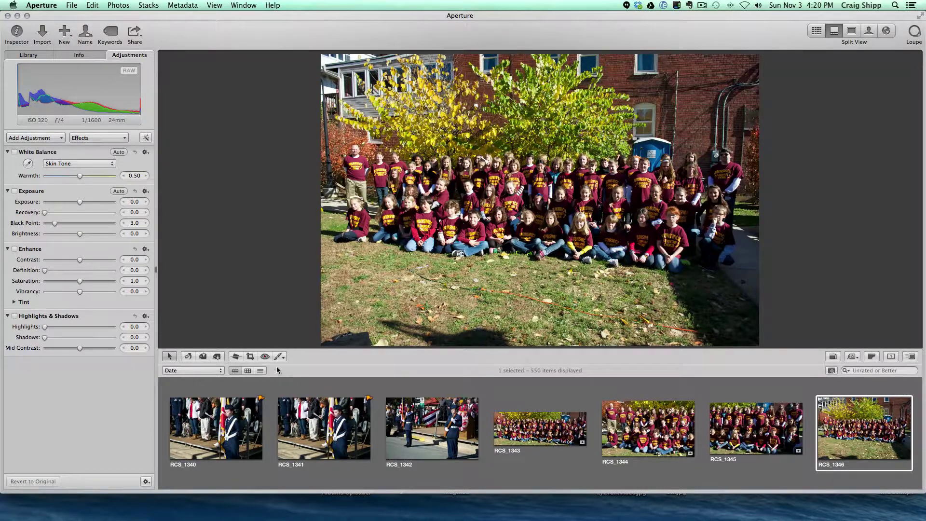
click(250, 357)
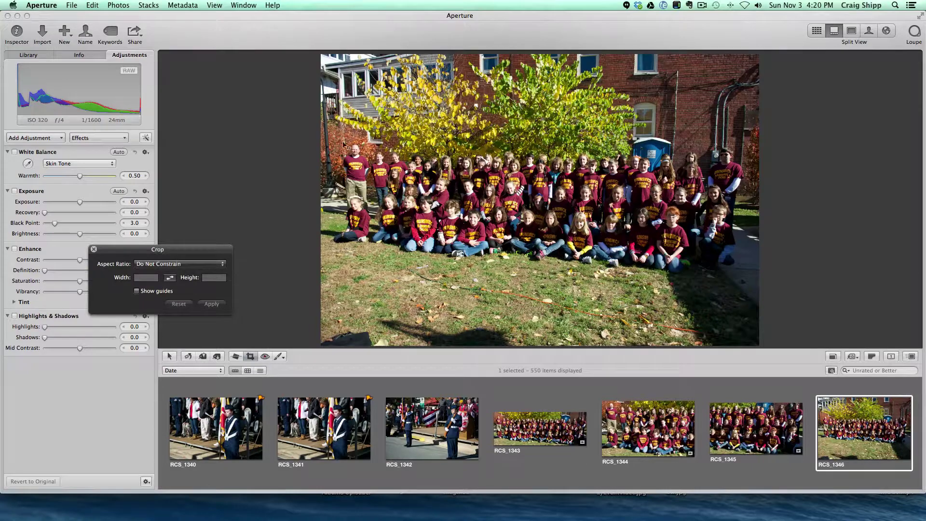
drag(344, 144, 745, 276)
key(Return)
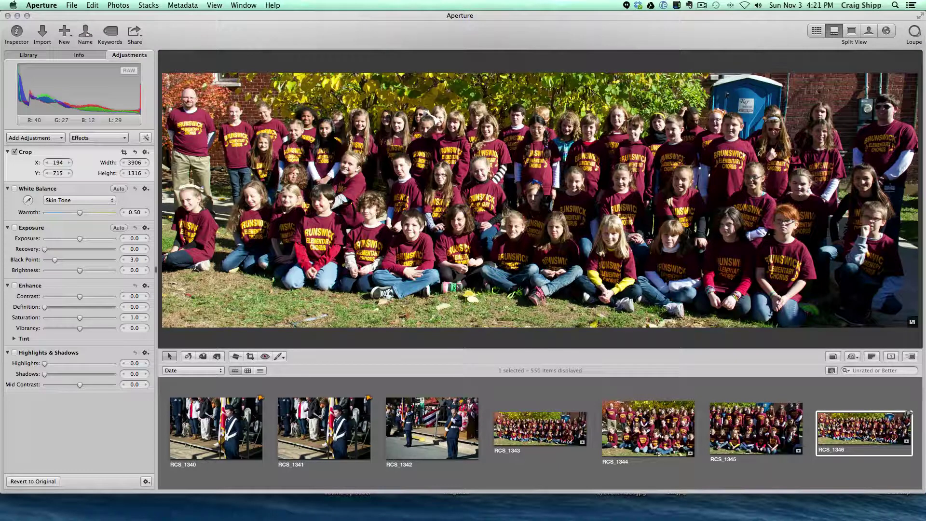
Step: Flag the chorus photo RCS_1347 and move past RCS_1348 without flagging it
key(Right)
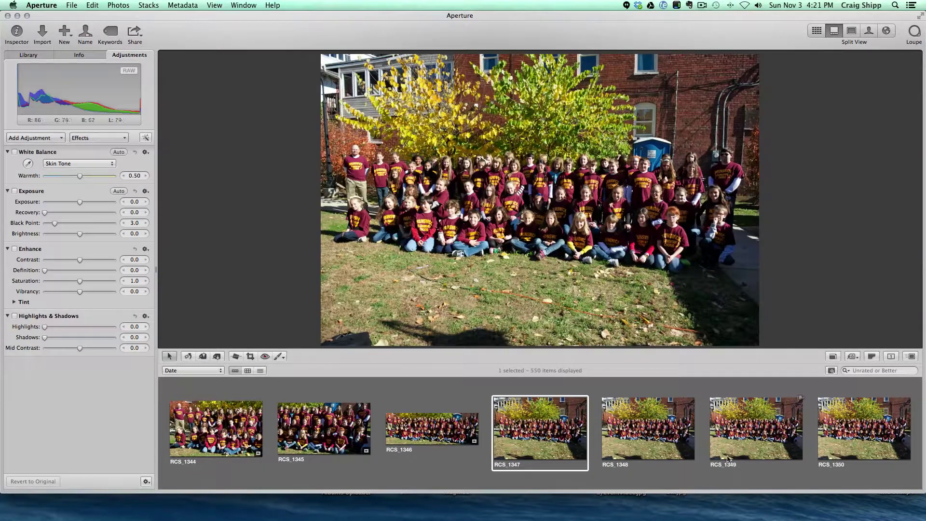
click(585, 398)
click(623, 416)
Step: Crop RCS_1349 to the left third of the chorus group, trimming the crop to about 1690 × 1105 pixels
click(620, 417)
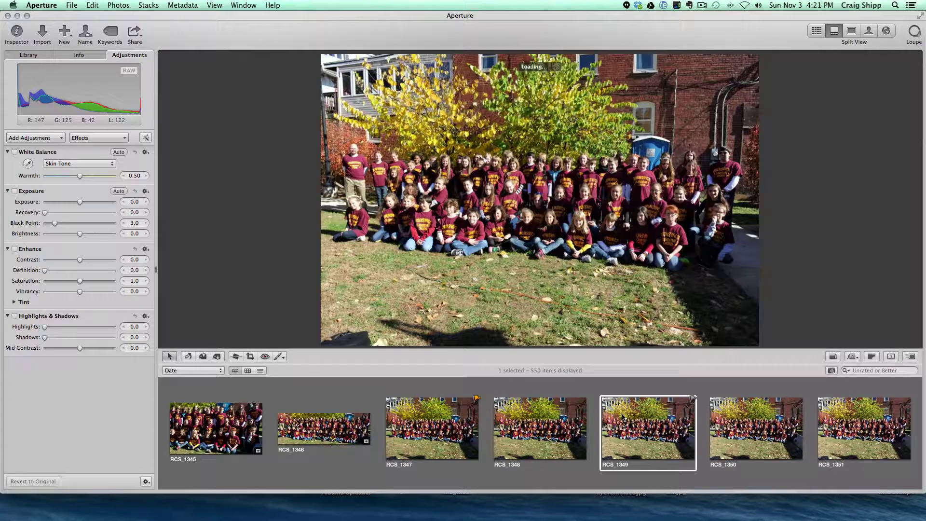
click(251, 355)
drag(328, 135, 505, 262)
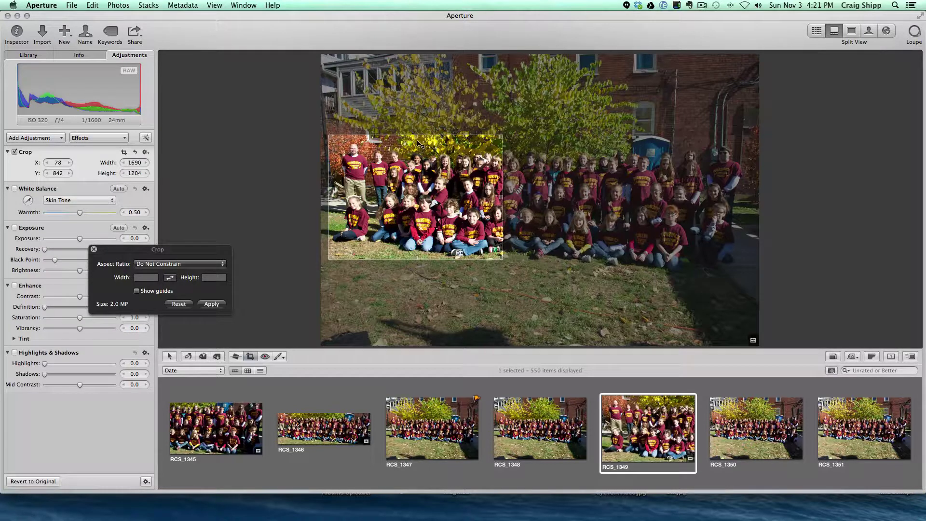
drag(417, 139, 418, 143)
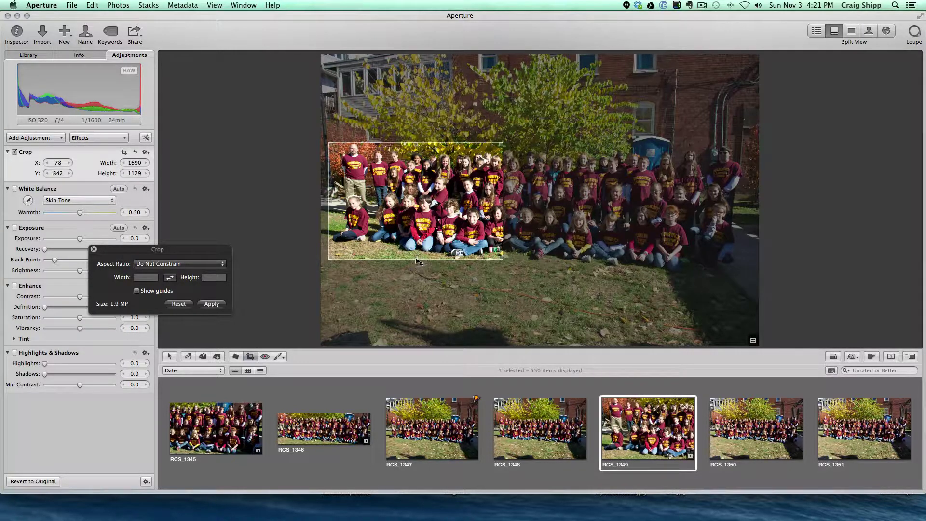
drag(417, 260, 417, 258)
key(Return)
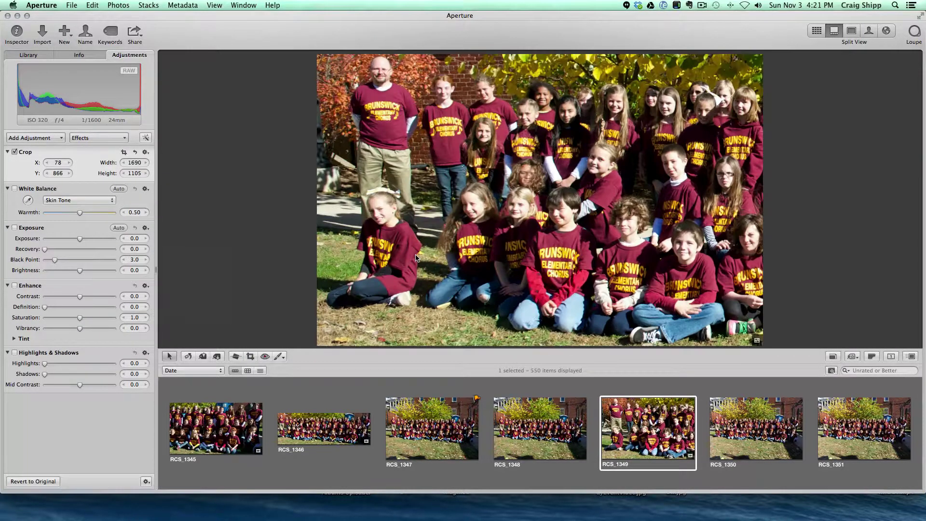
Step: Crop RCS_1350 to the middle section of the chorus group, adjusting the crop to about 1365 × 1051 pixels
click(733, 418)
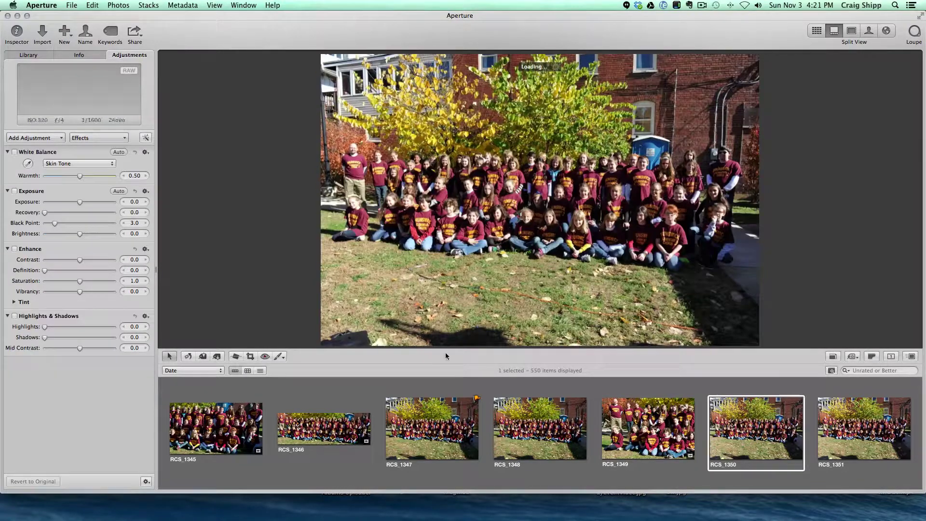
click(251, 357)
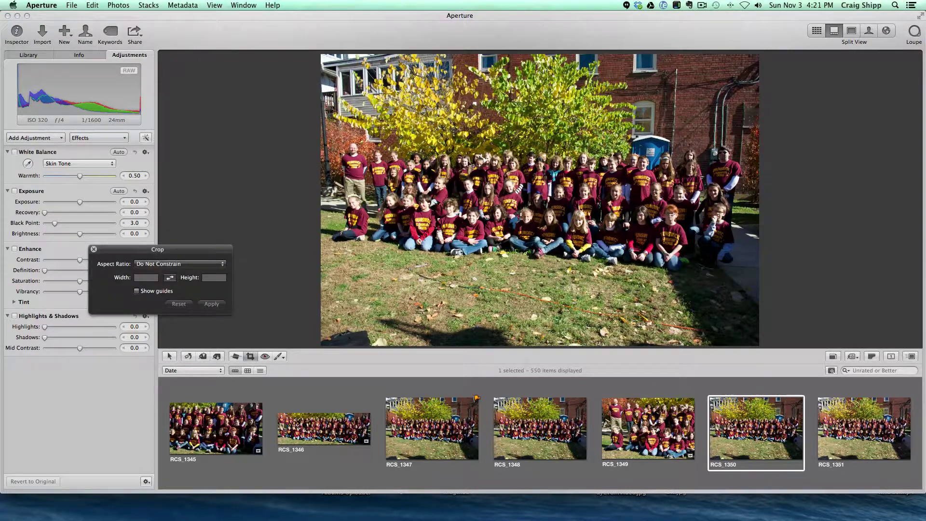
drag(471, 152, 602, 264)
drag(470, 208, 466, 208)
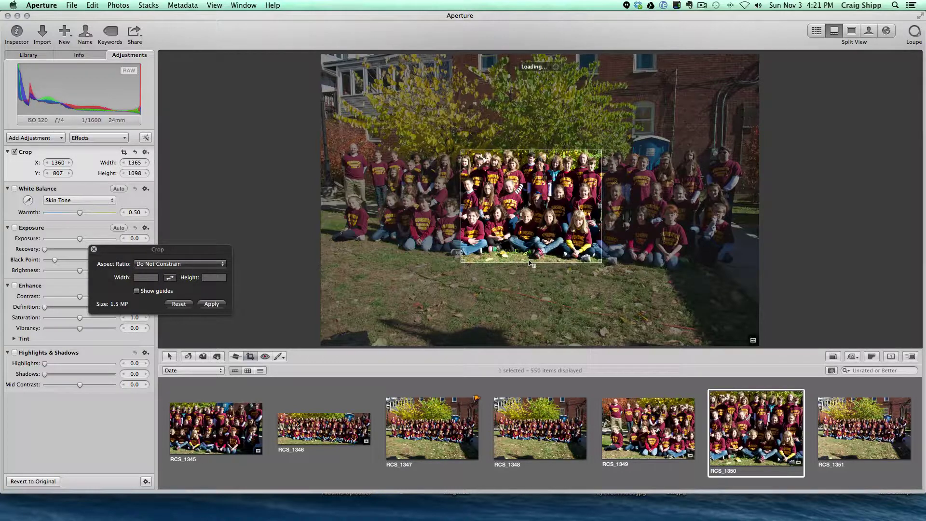
drag(533, 263, 533, 258)
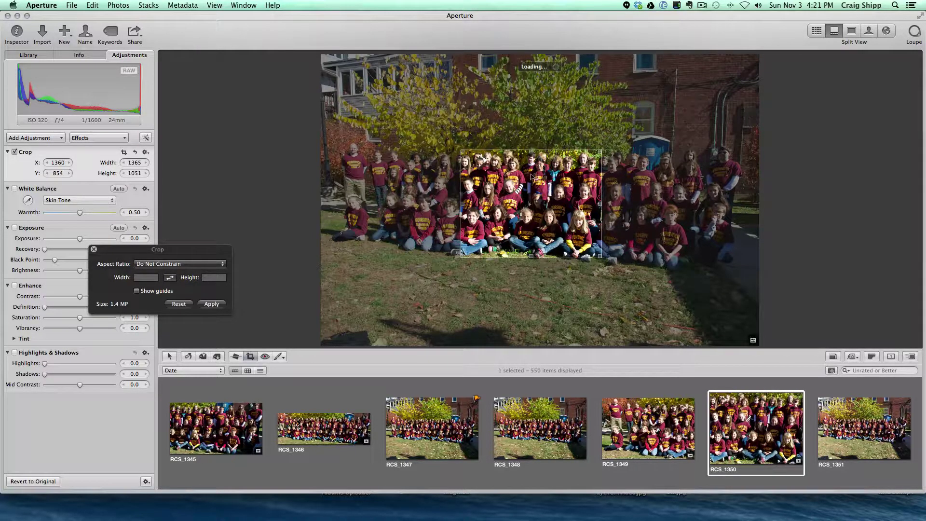
key(Return)
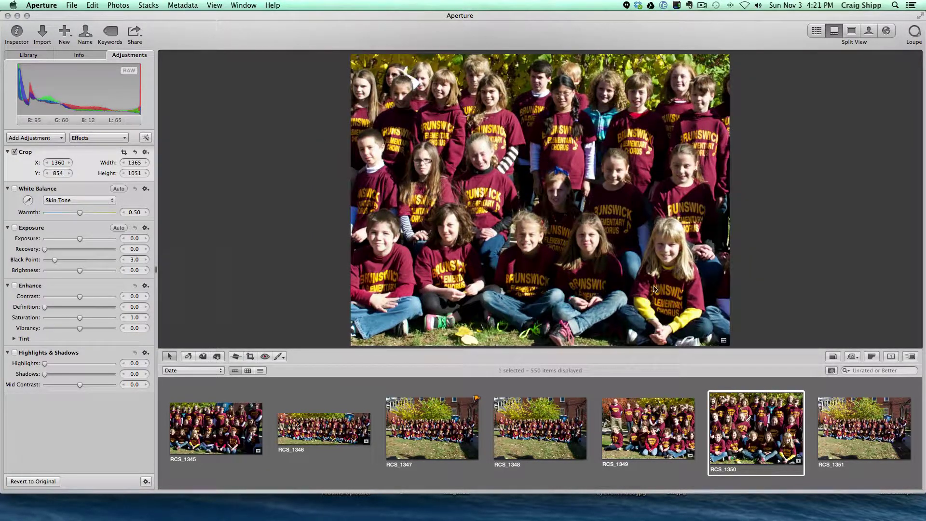
Step: Crop RCS_1351 to the right section of the chorus group, extending the crop to about 1758 × 1150 pixels
click(850, 433)
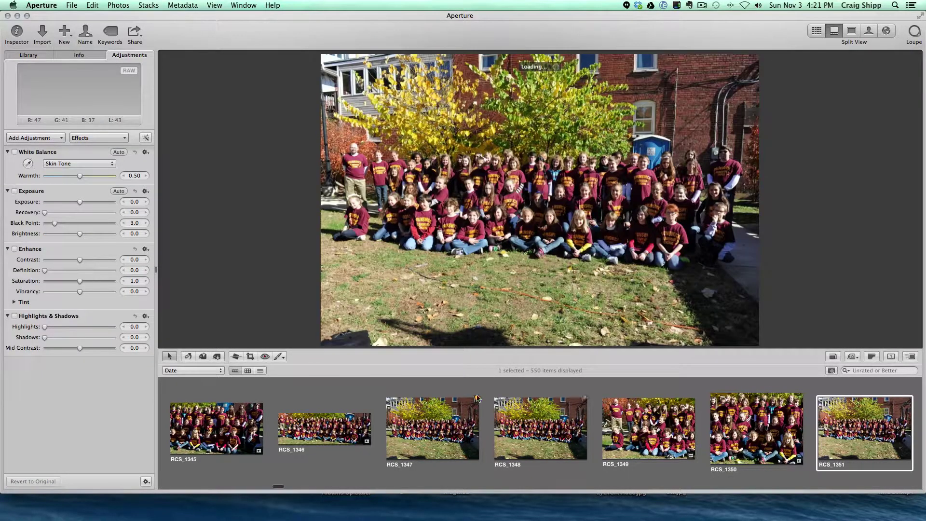
click(251, 356)
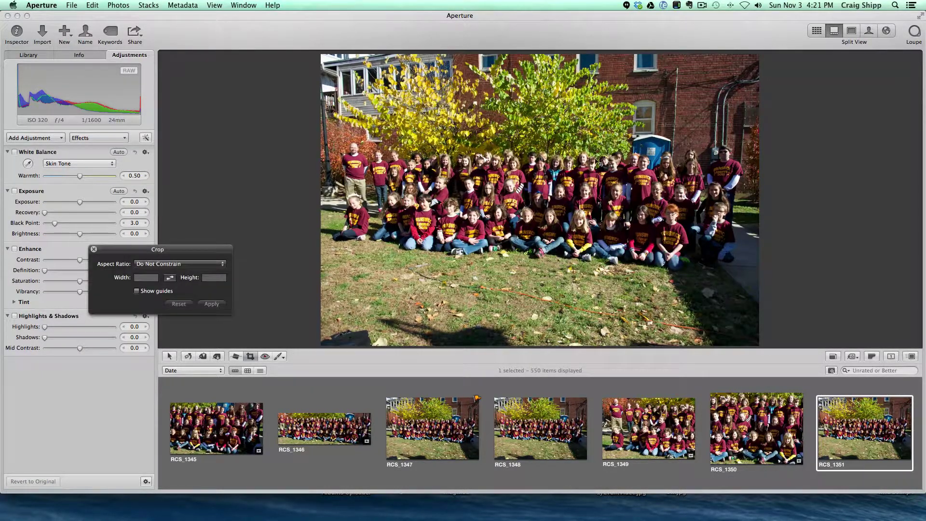
drag(577, 150, 748, 268)
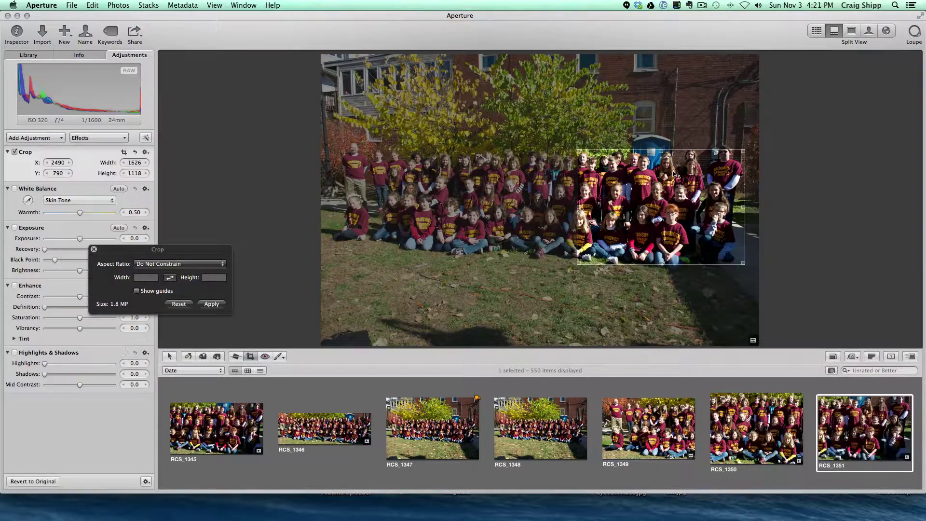
drag(663, 155, 662, 150)
drag(579, 208, 567, 209)
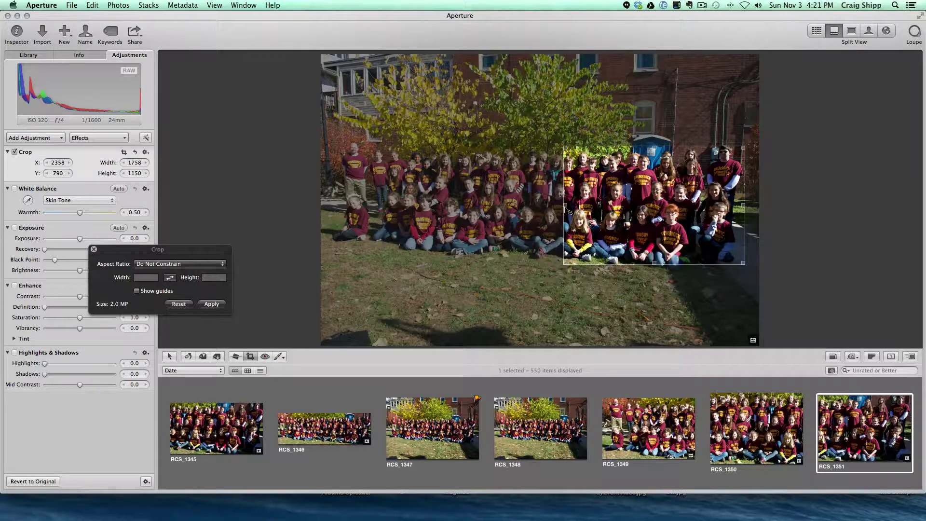
key(Return)
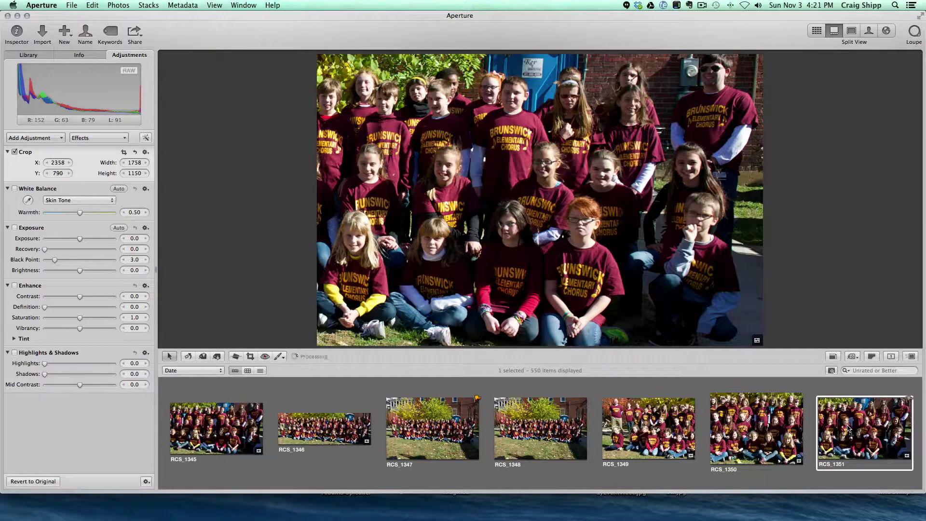
Step: Flag the chorus photos RCS_1352 and RCS_1353
key(Right)
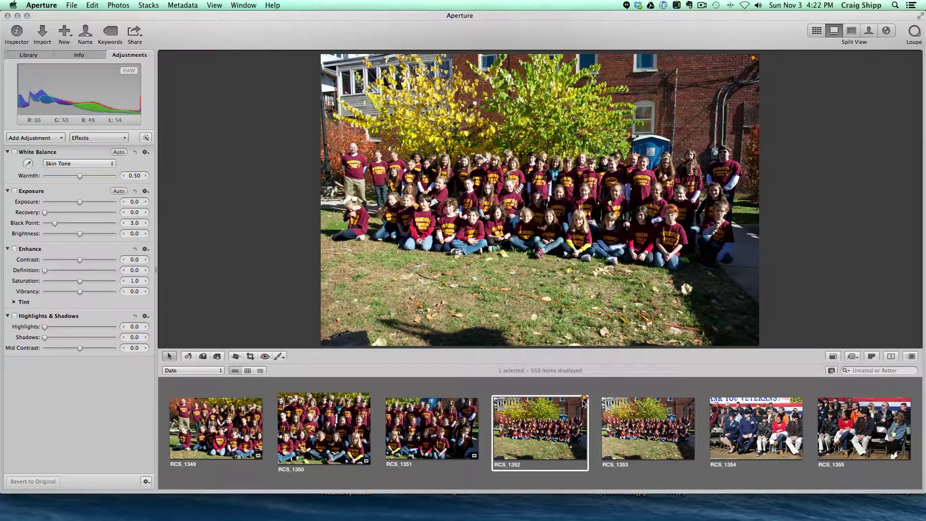
key(Right)
Step: Set the contrast of the seated audience photos RCS_1354 to 0.08 and RCS_1355 to 0.03
key(Right)
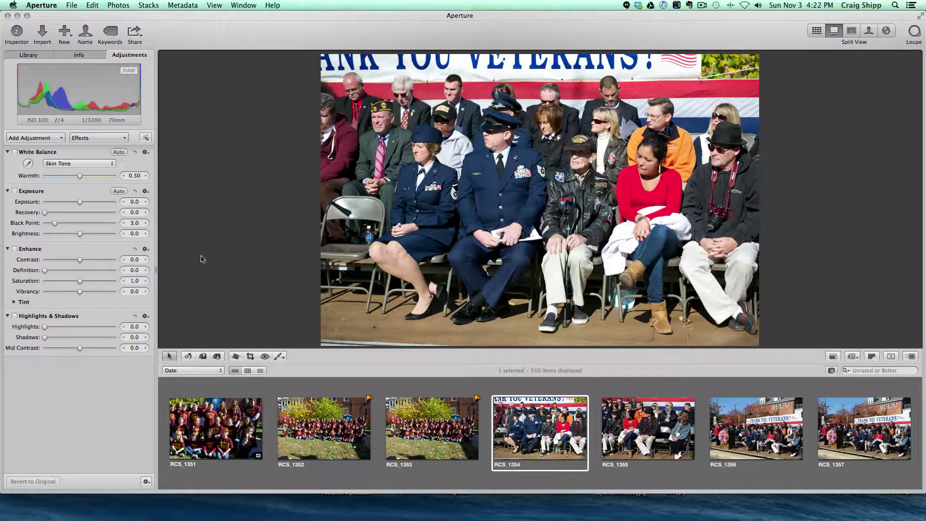
drag(80, 260, 85, 261)
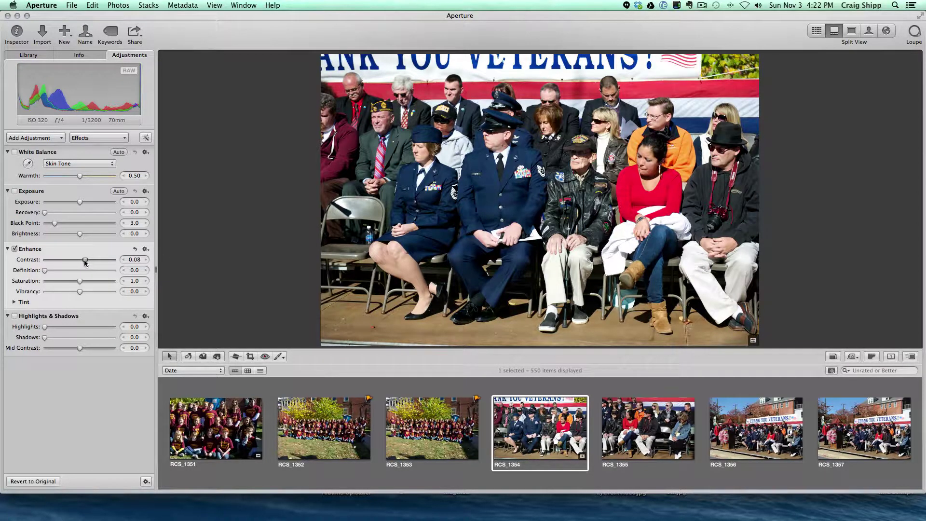
key(Right)
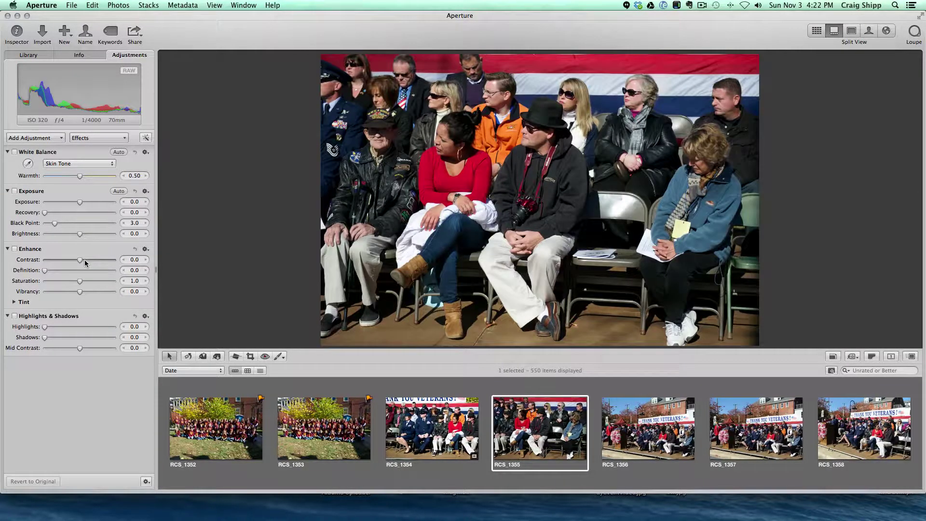
drag(84, 260, 82, 261)
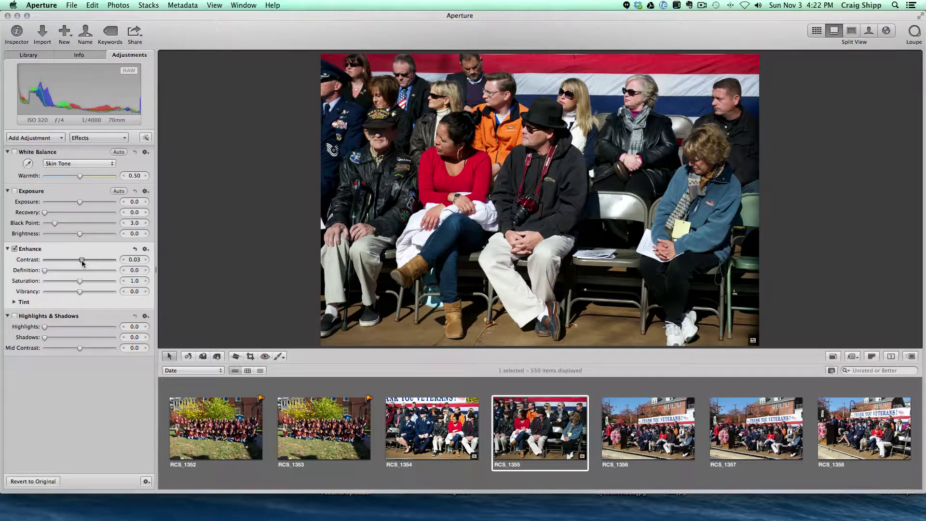
key(Right)
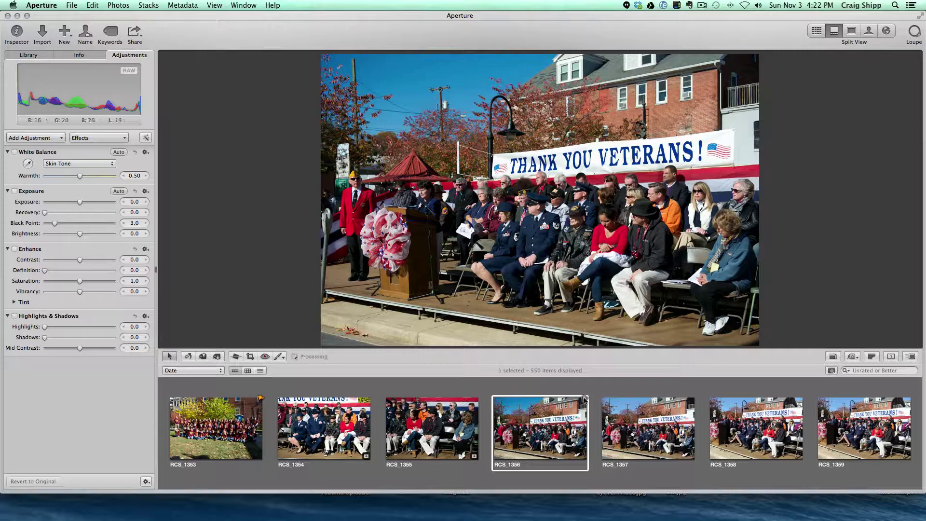
Step: Flag the photos of the seated veterans on stage, RCS_1356 to RCS_1359
key(Right)
key(Right)
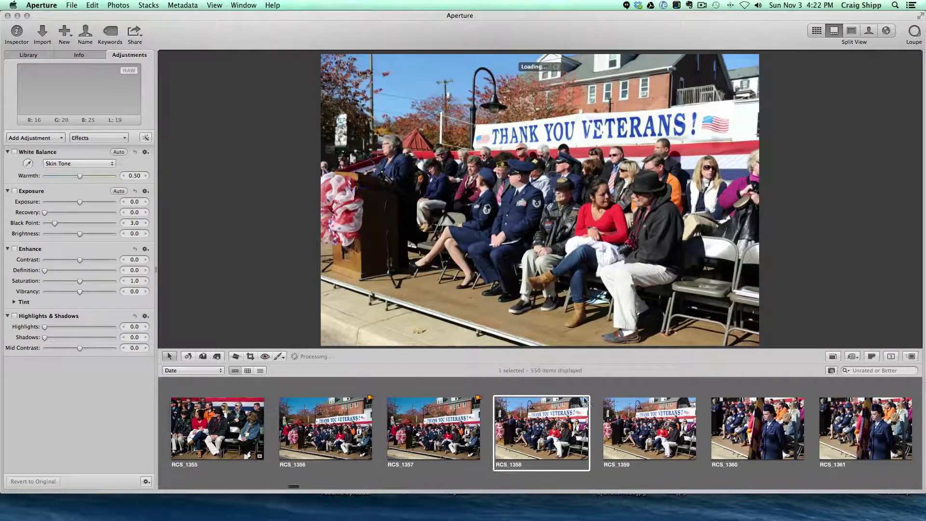
key(Right)
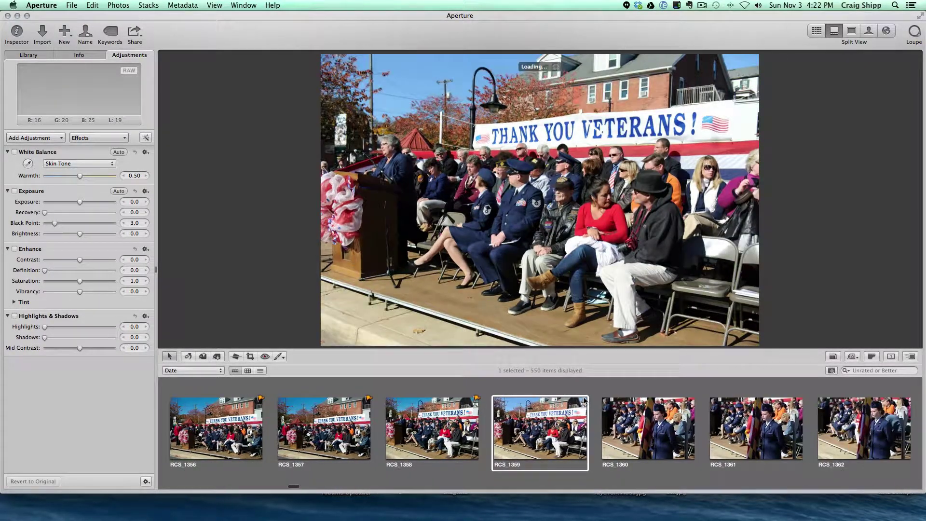
key(Right)
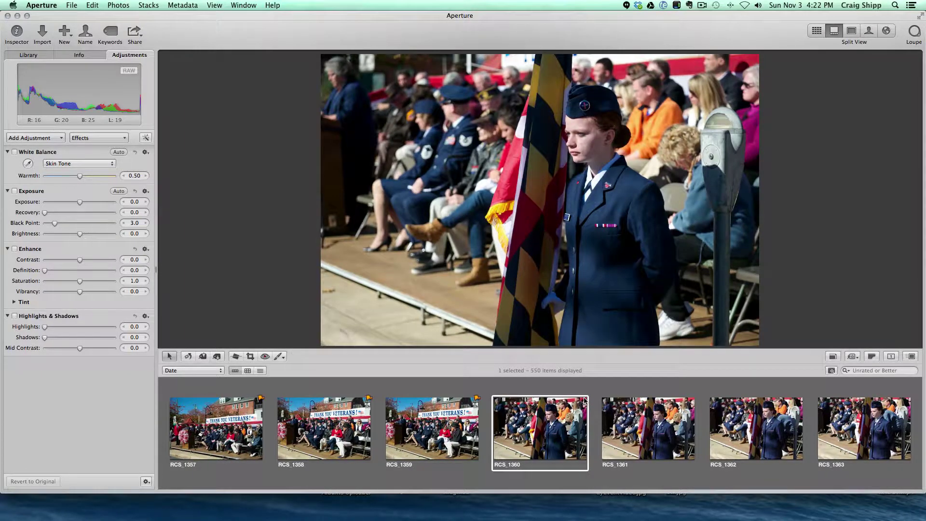
Step: Flag the photos of the uniformed cadet holding the flag, RCS_1360 to RCS_1363
key(Right)
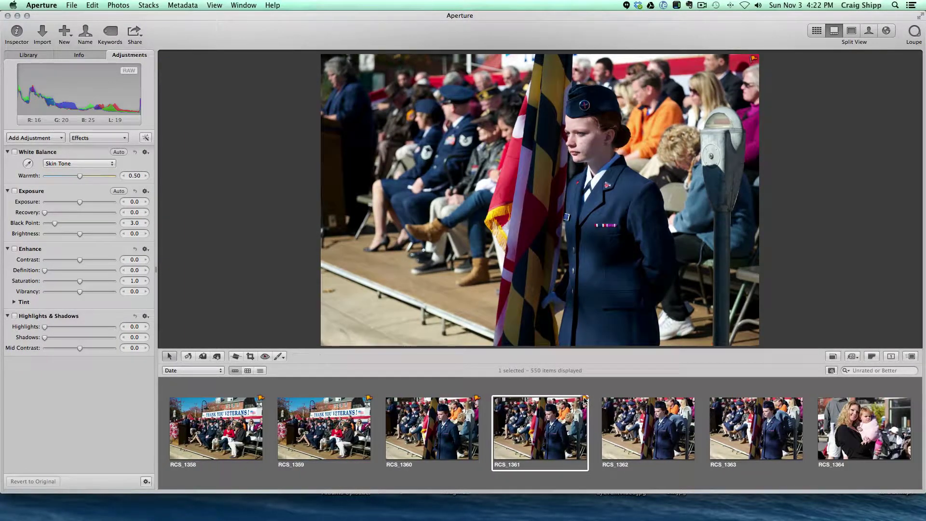
key(Right)
key(Right)
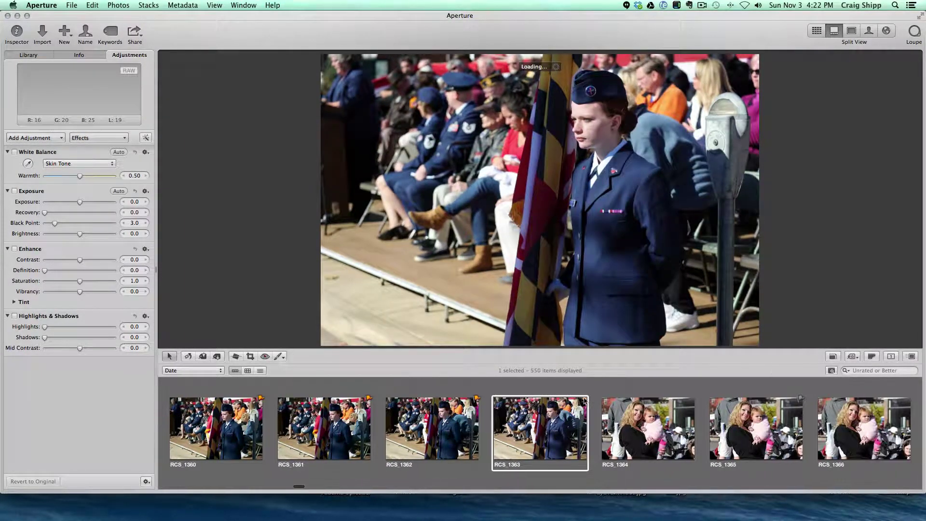
key(Right)
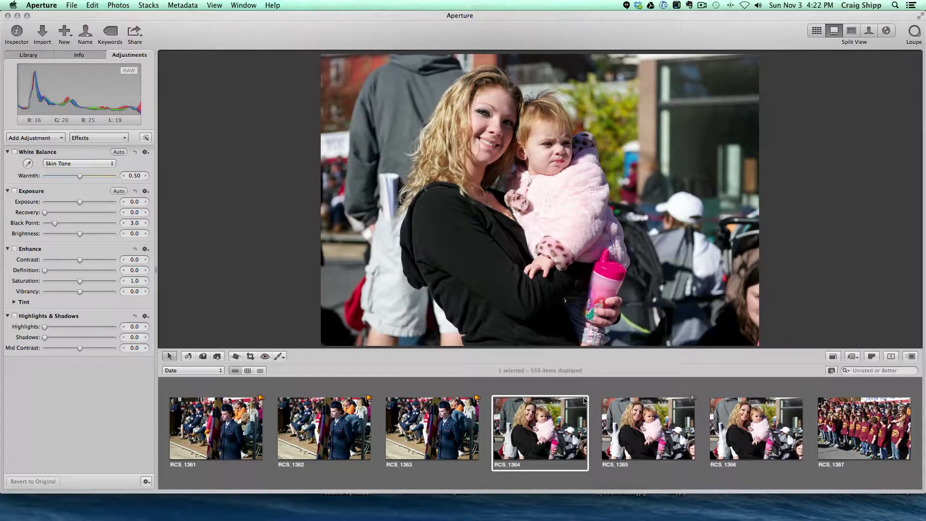
Step: Flag the mother and baby photos RCS_1364 and RCS_1365, and set the contrast of RCS_1366 to 0.09
key(Right)
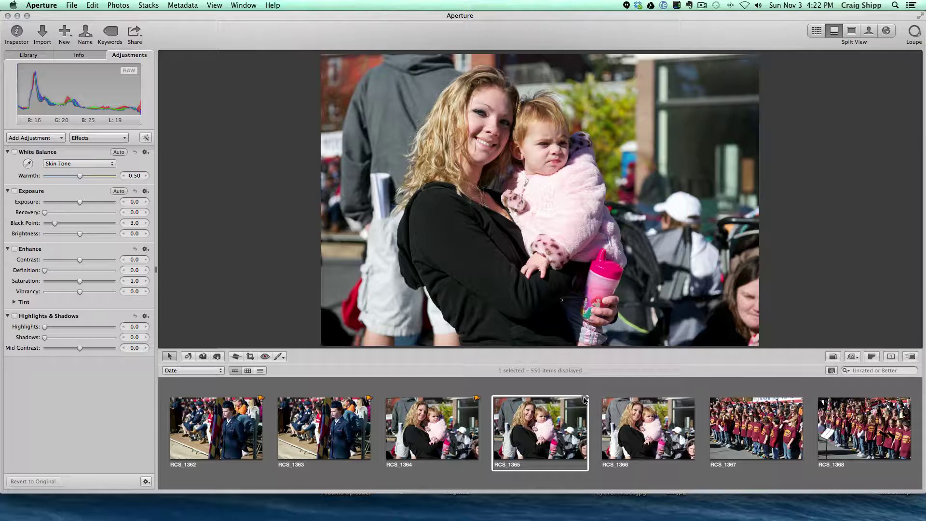
key(Right)
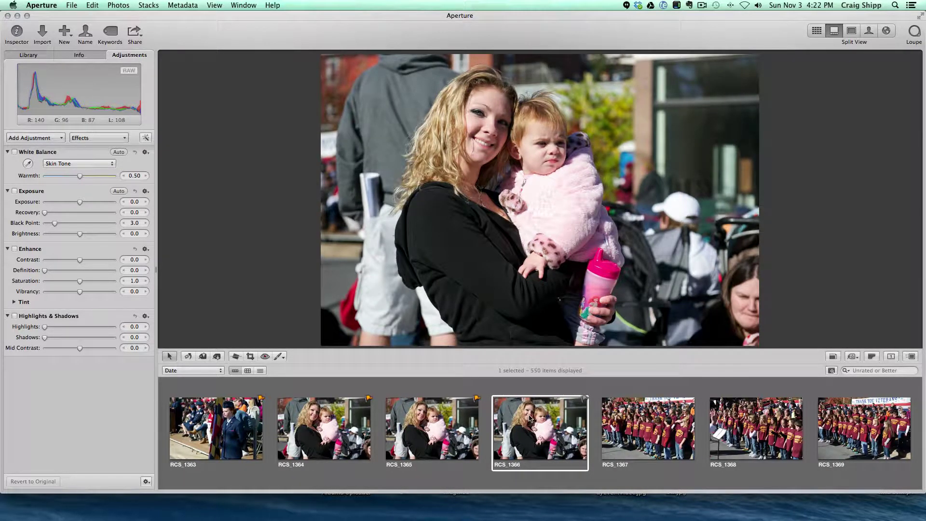
drag(80, 263, 87, 264)
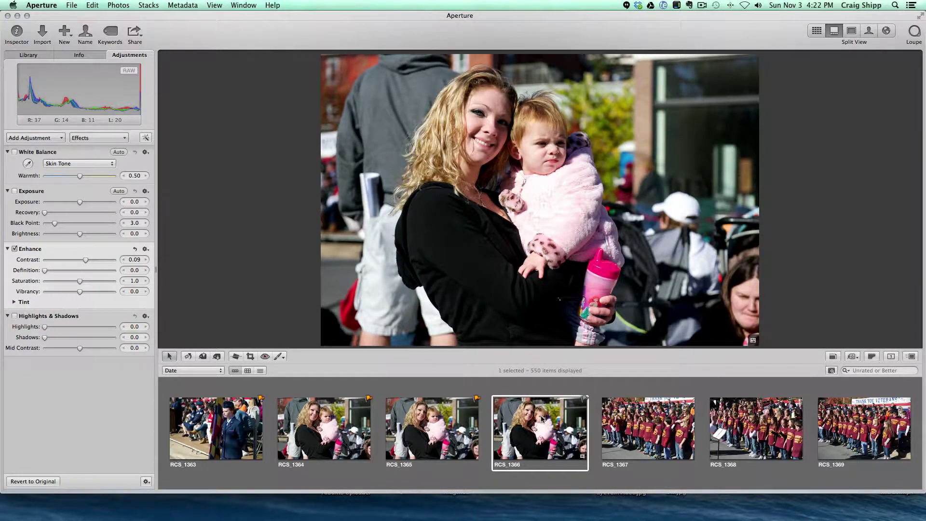
Step: Review the children's chorus photos RCS_1367 to RCS_1370 and flag only RCS_1370
key(Right)
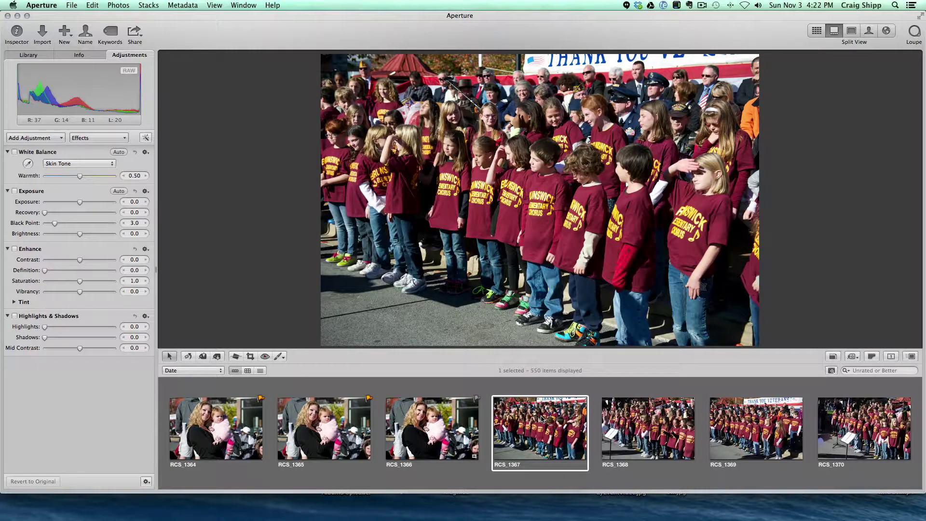
key(Right)
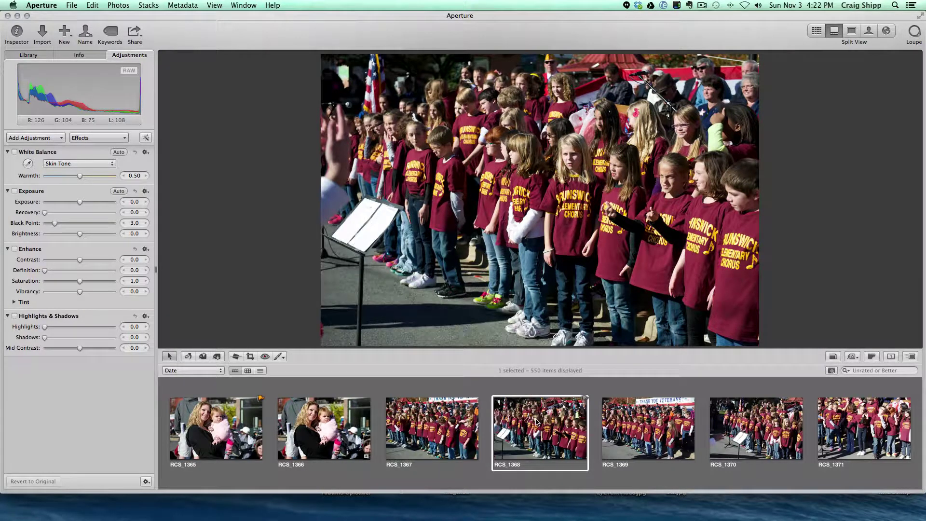
key(Right)
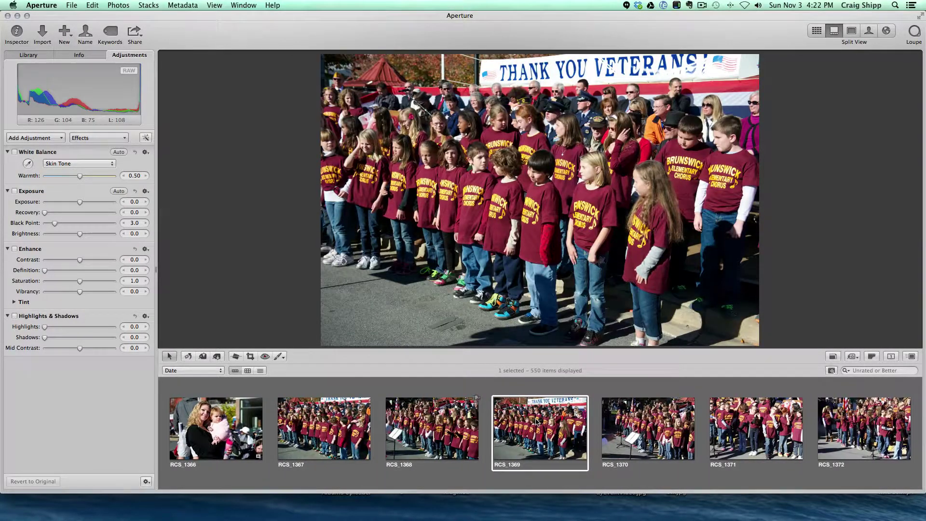
key(Right)
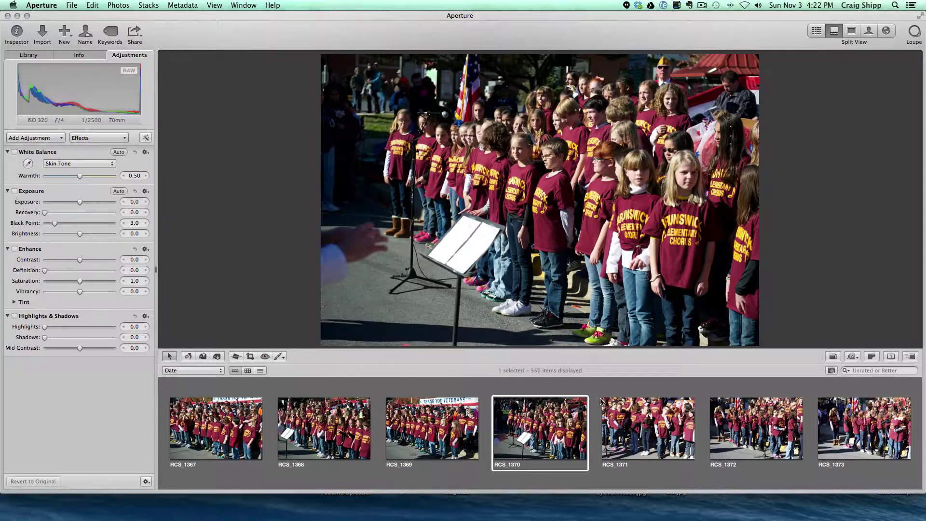
key(Right)
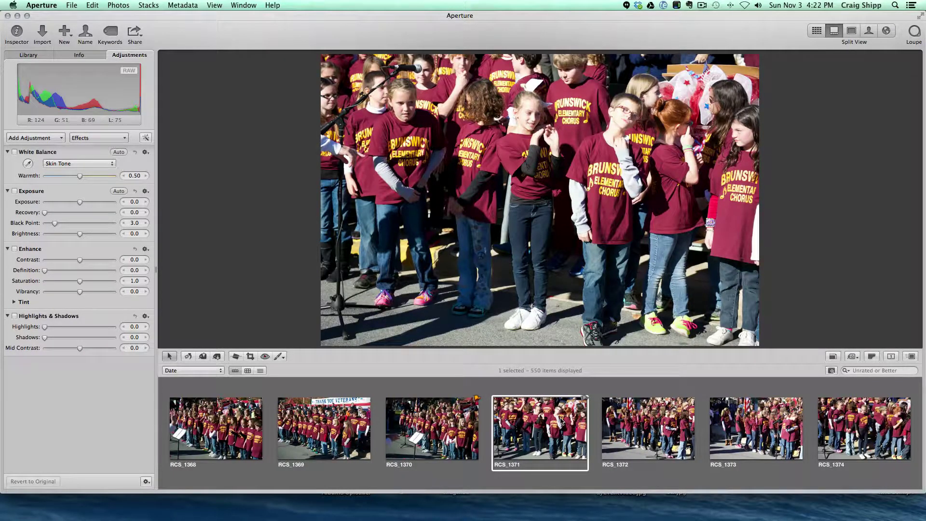
Step: Skip RCS_1371 and flag the chorus photos RCS_1372 to RCS_1375
key(Right)
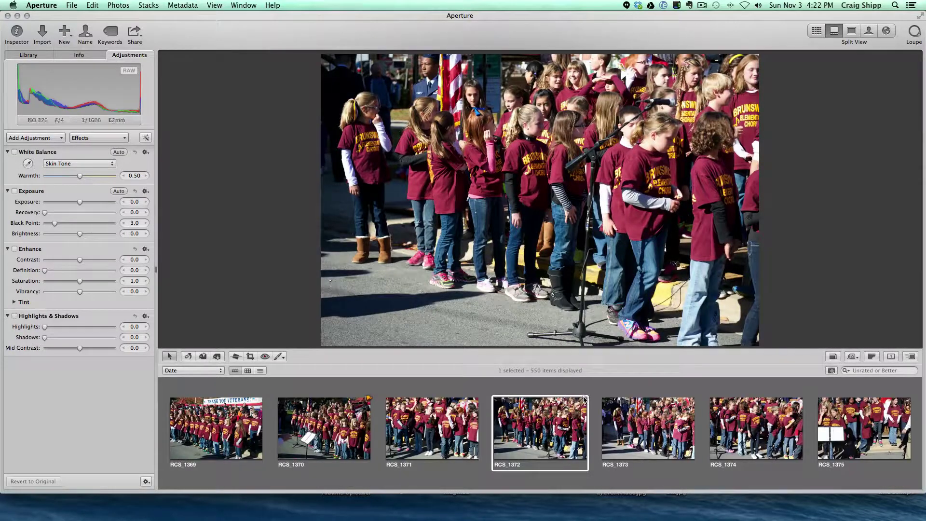
key(Right)
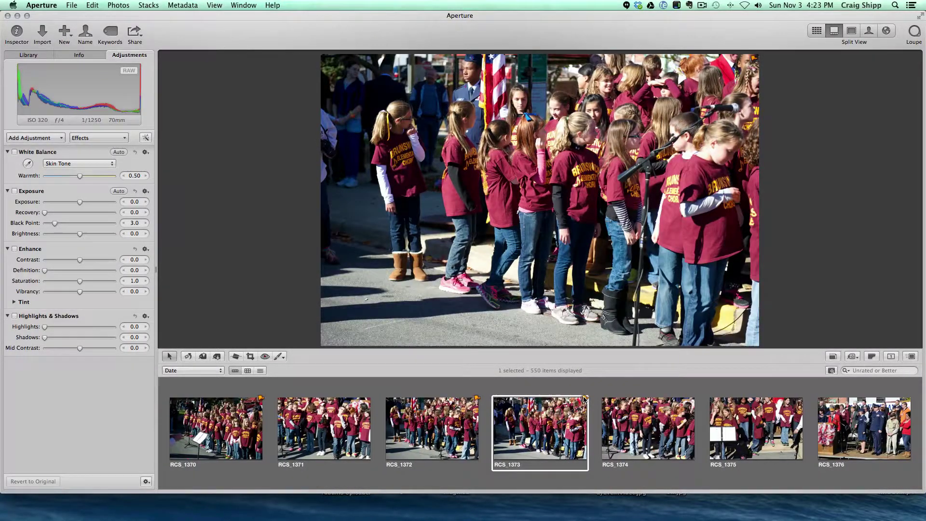
key(Right)
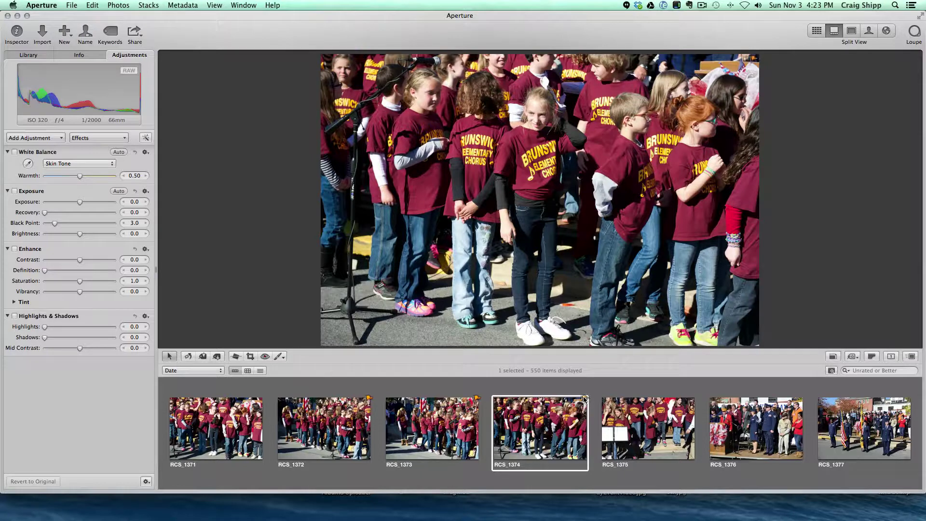
key(Right)
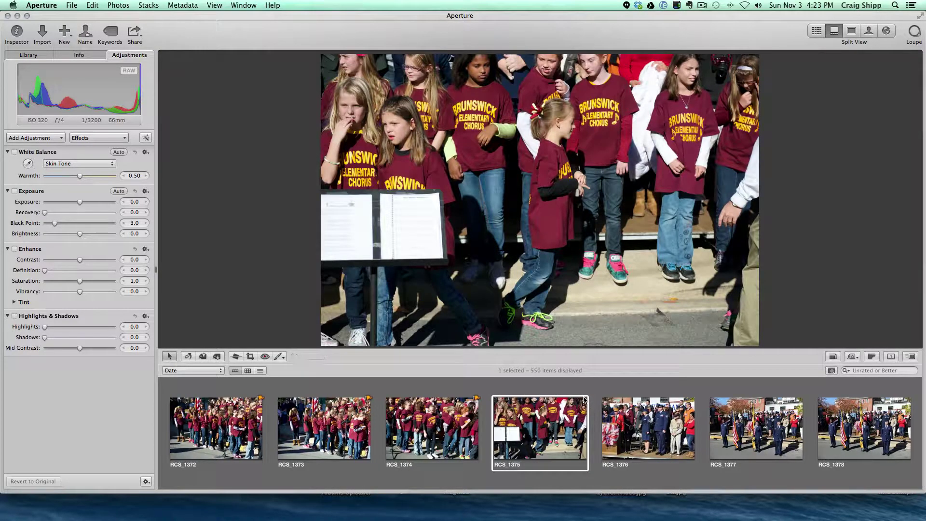
key(Right)
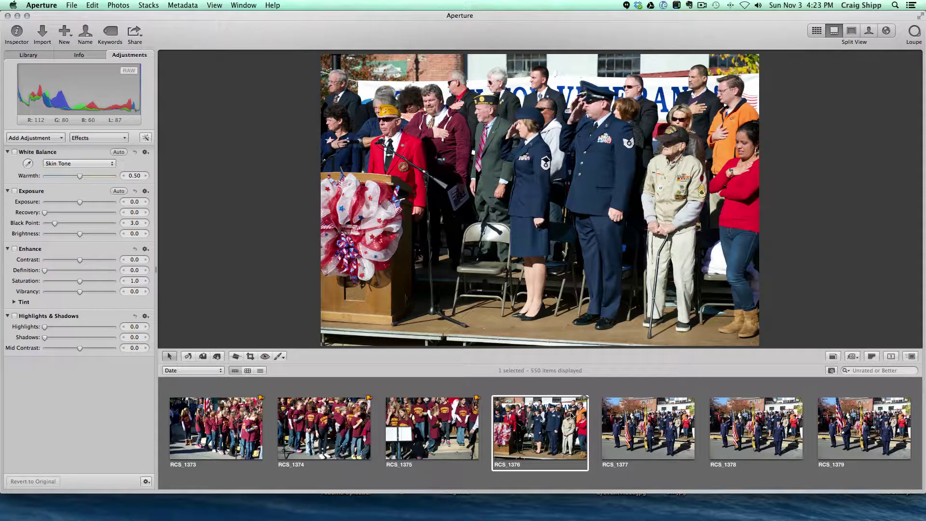
Step: Crop the color guard photo RCS_1377 slightly tighter around the four cadets, to about 3785 × 2509 pixels
key(Right)
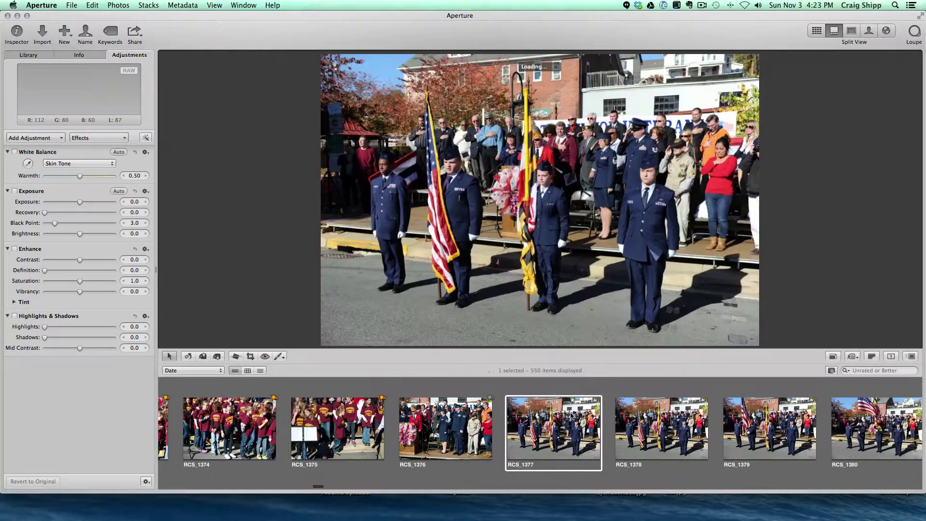
click(250, 356)
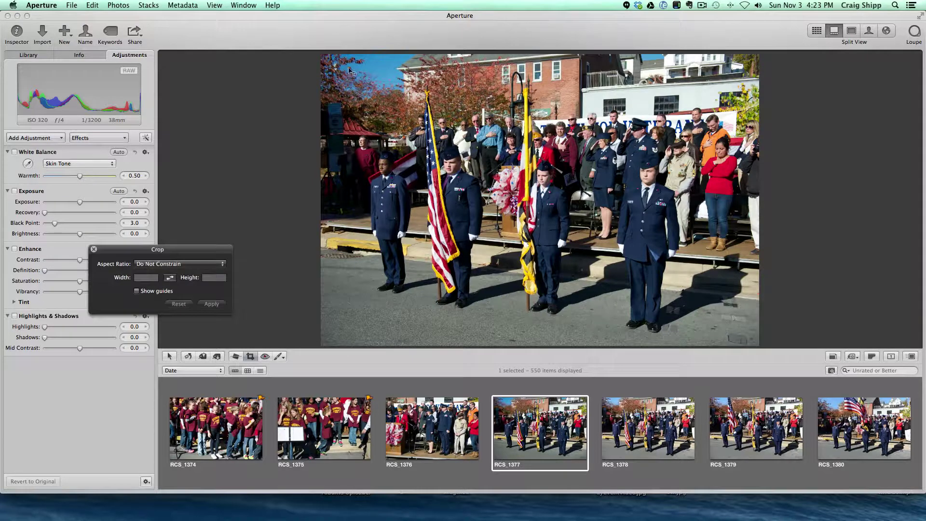
drag(354, 77, 745, 340)
key(Return)
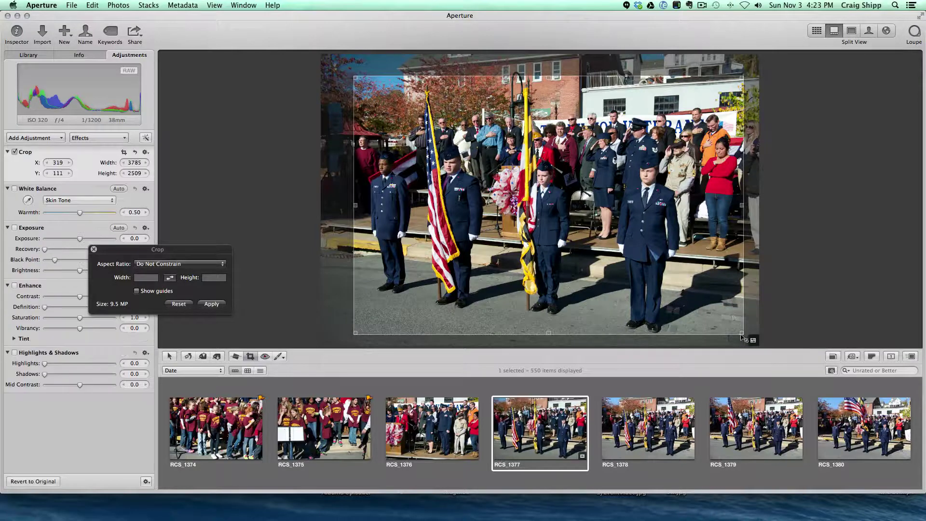
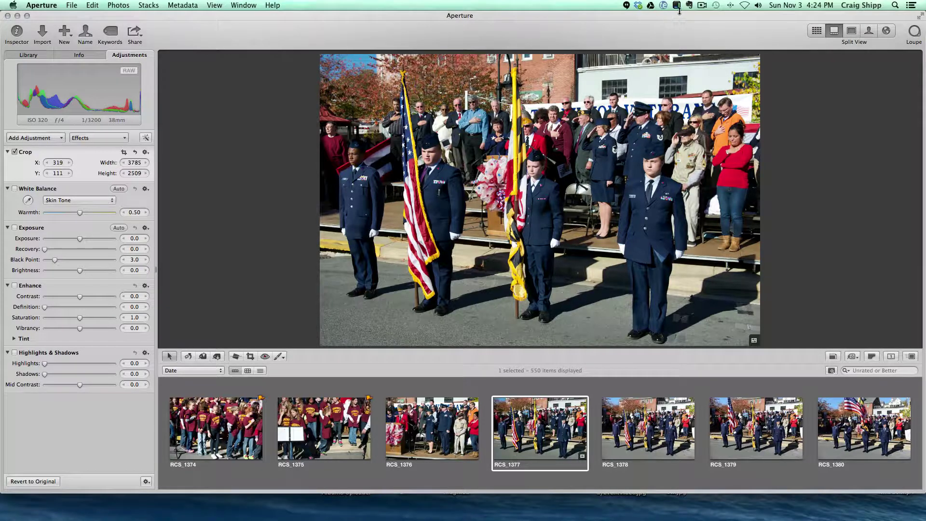
click(701, 7)
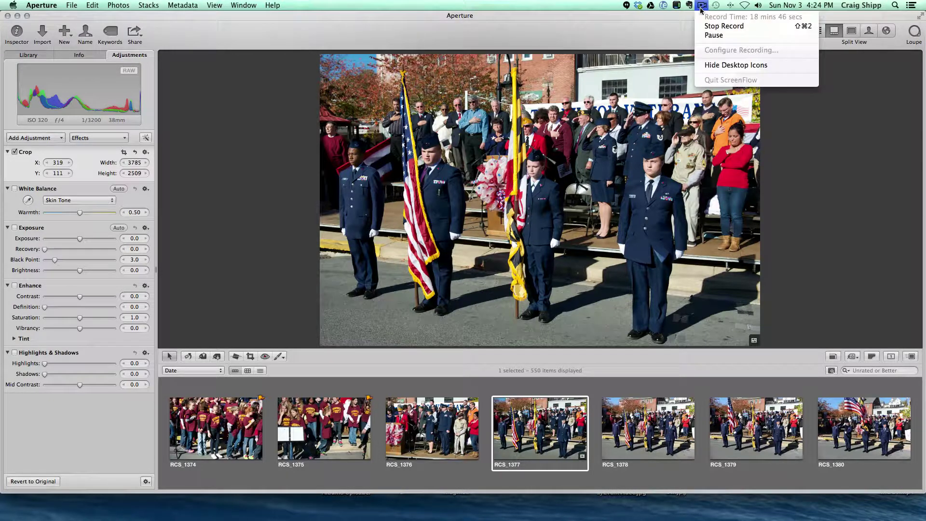
click(703, 36)
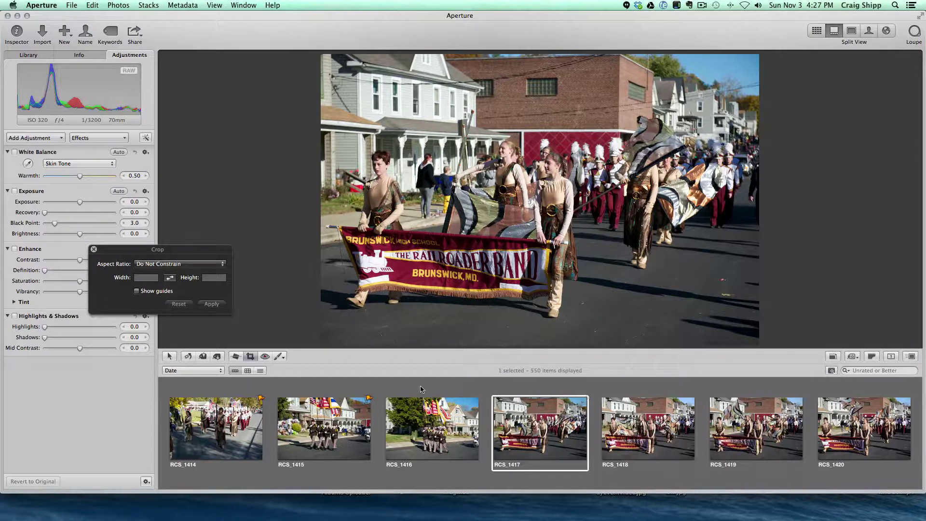
Step: Leave cropping and adjust the contrast of the band banner photos RCS_1417 to 0.06, RCS_1418 slightly, and RCS_1419 to 0.07
click(94, 248)
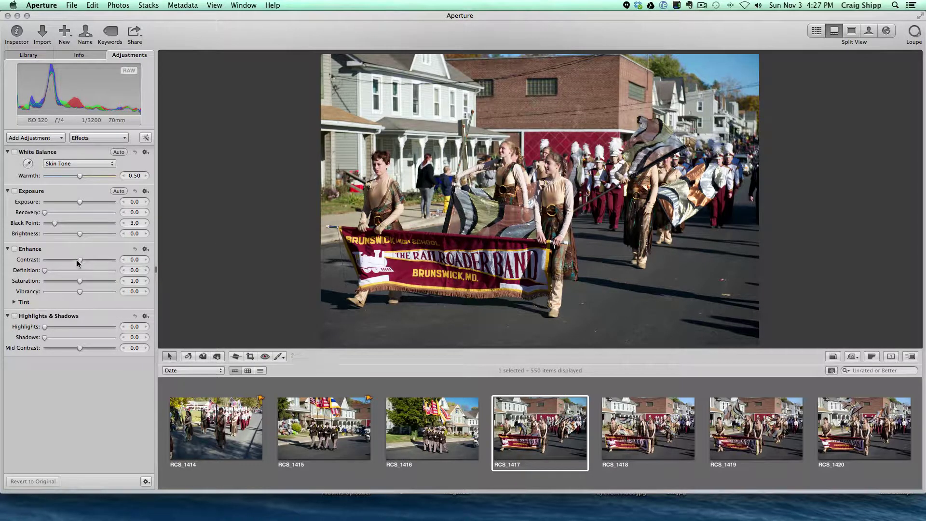
drag(79, 260, 82, 264)
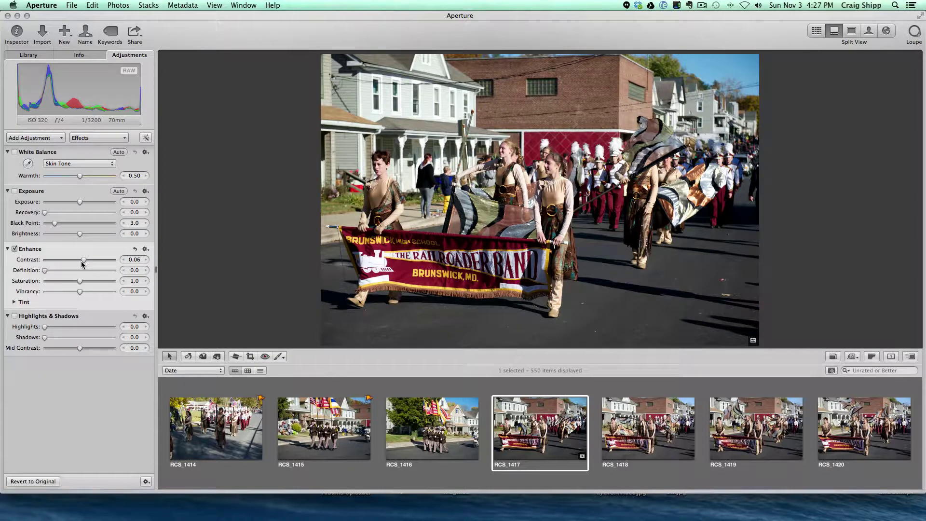
key(Right)
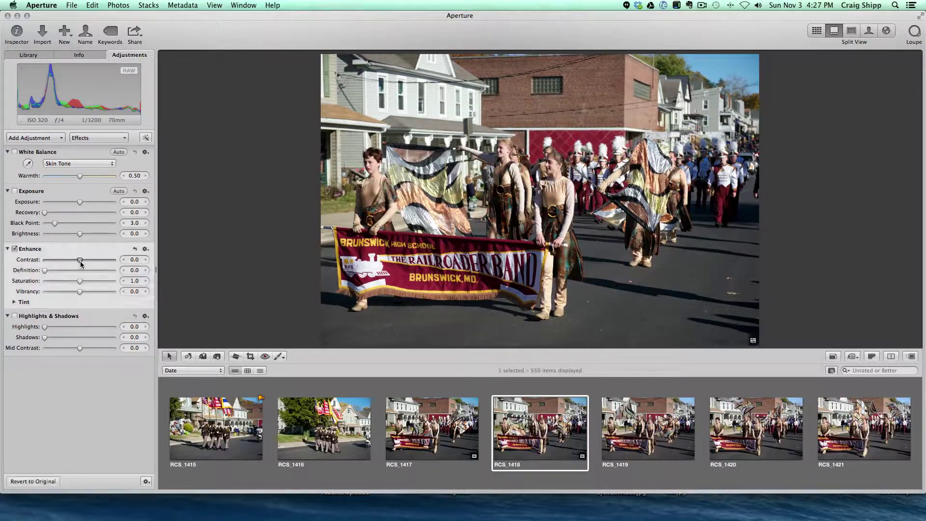
key(Right)
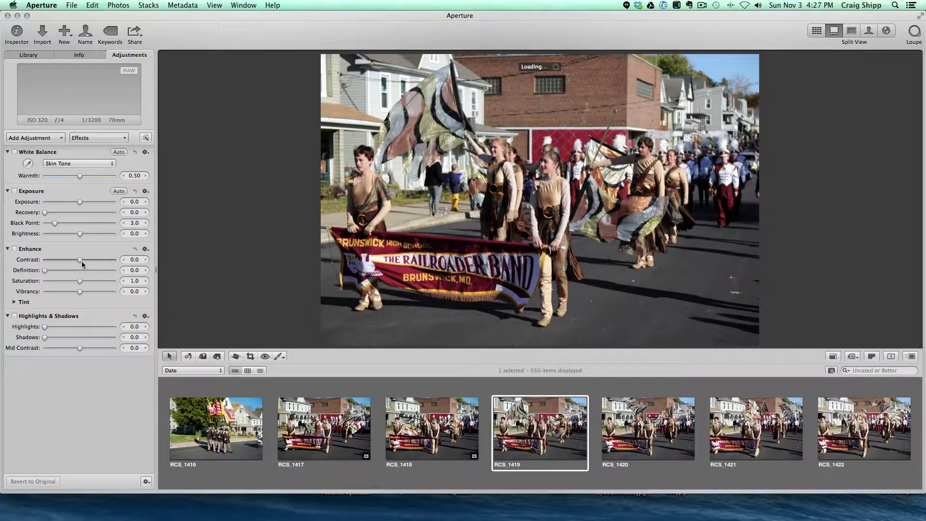
key(Right)
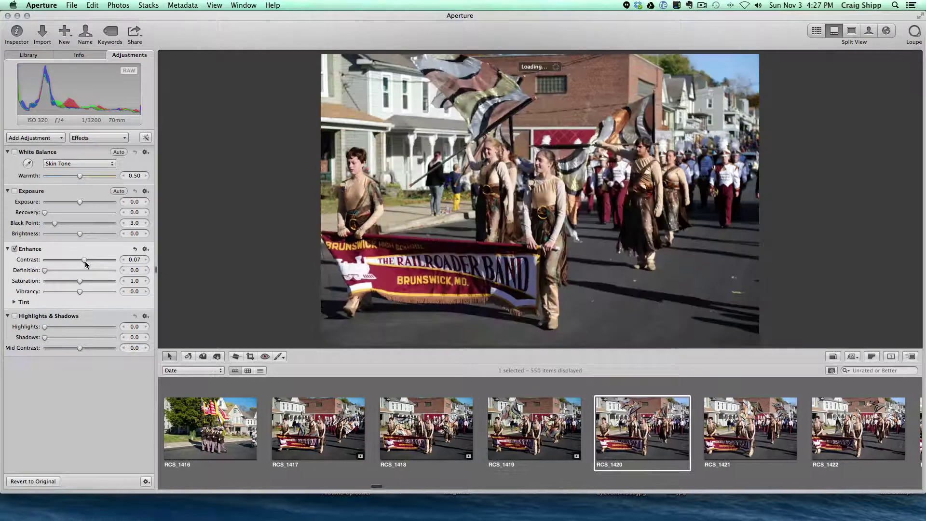
Step: Adjust the contrast slightly on the band banner photos RCS_1420, RCS_1421 and RCS_1422
drag(79, 261, 83, 262)
key(Right)
key(Right)
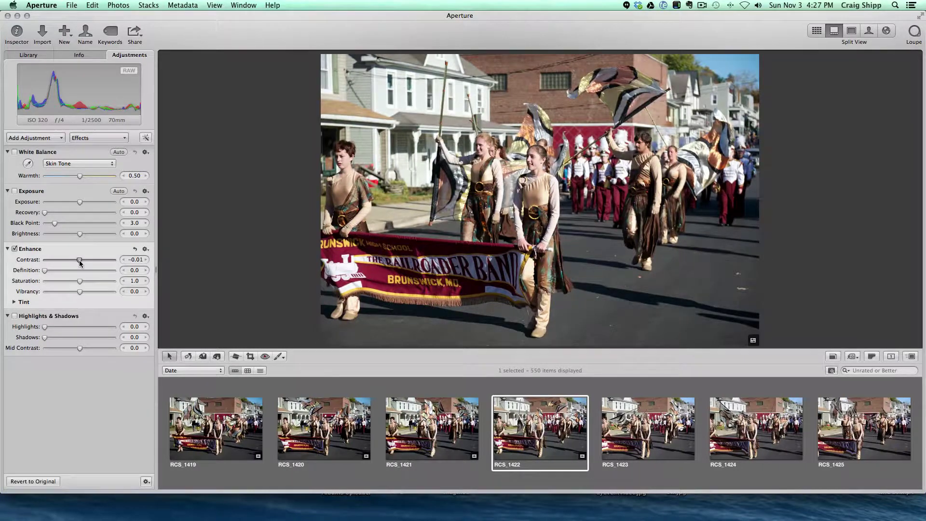
key(Right)
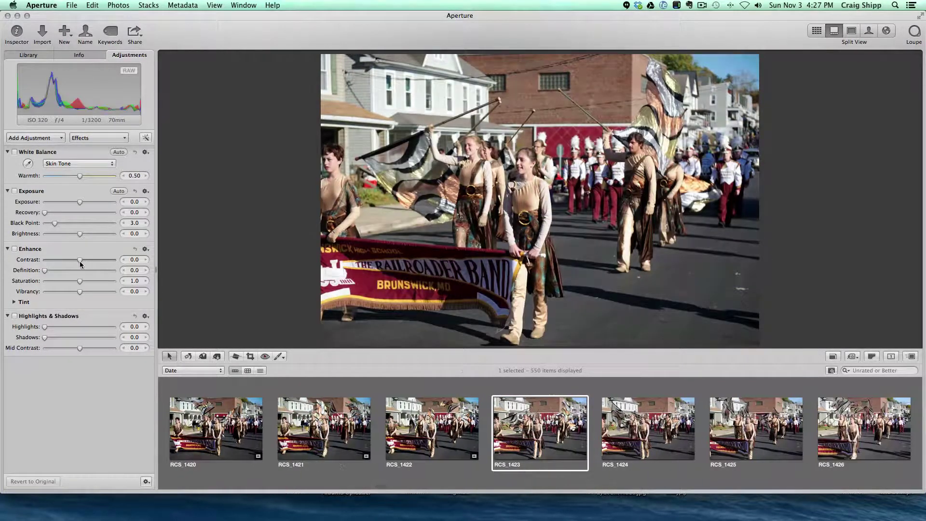
Step: Adjust the contrast of the band photos RCS_1423 and RCS_1425 slightly, and set RCS_1424 to 0.08 and RCS_1426 to 0.06
key(Right)
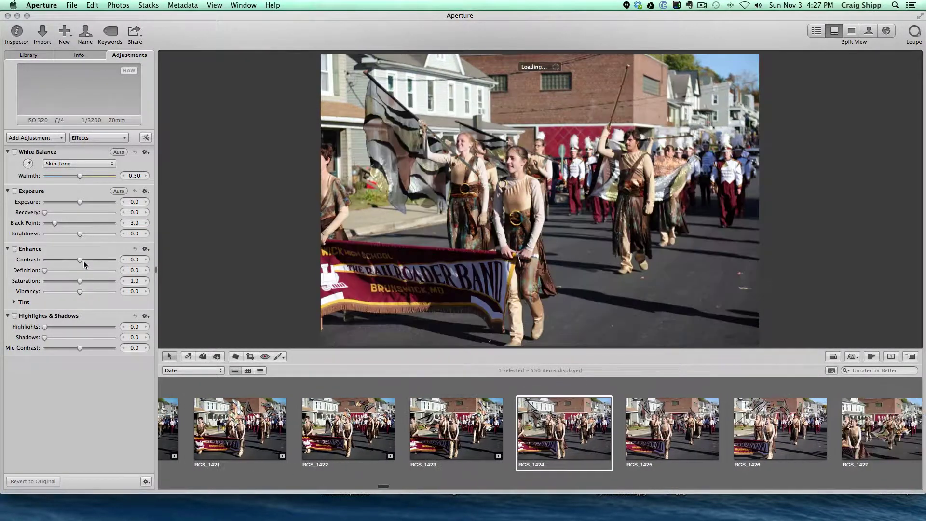
key(Right)
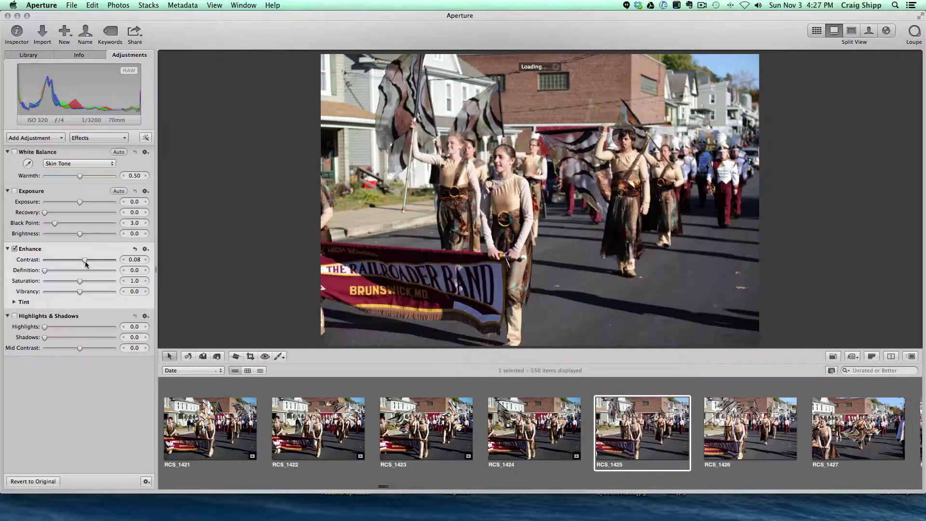
drag(82, 261, 84, 261)
key(Right)
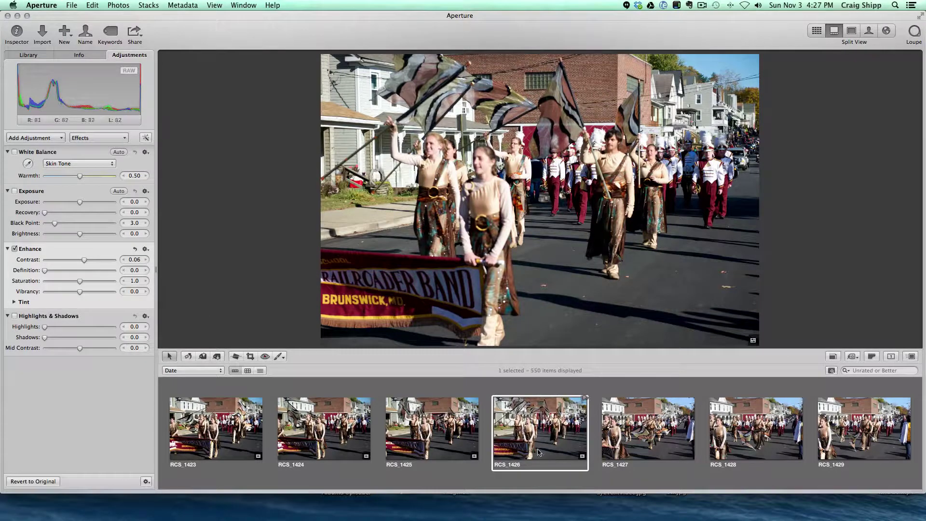
Step: Flag the band banner photo RCS_1426 and compare it with the neighbouring shots RCS_1425 and RCS_1427
click(584, 399)
click(622, 422)
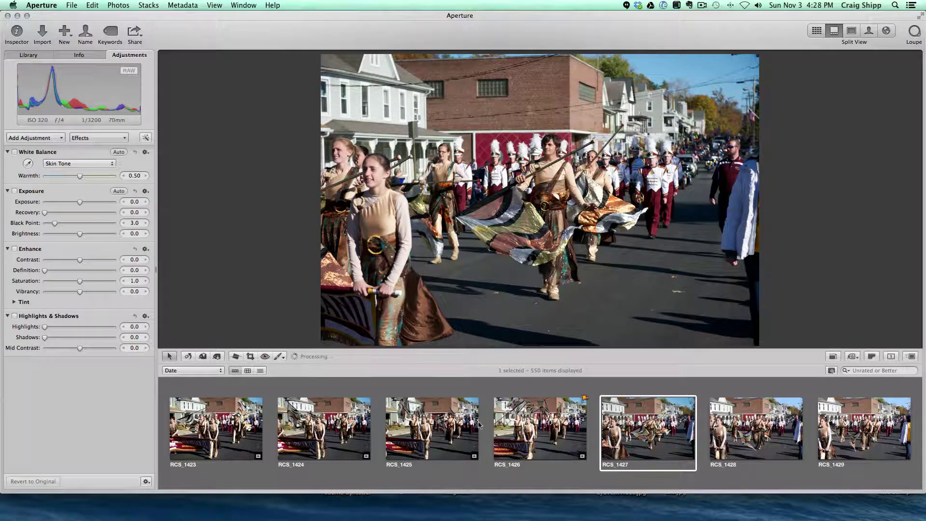
click(438, 425)
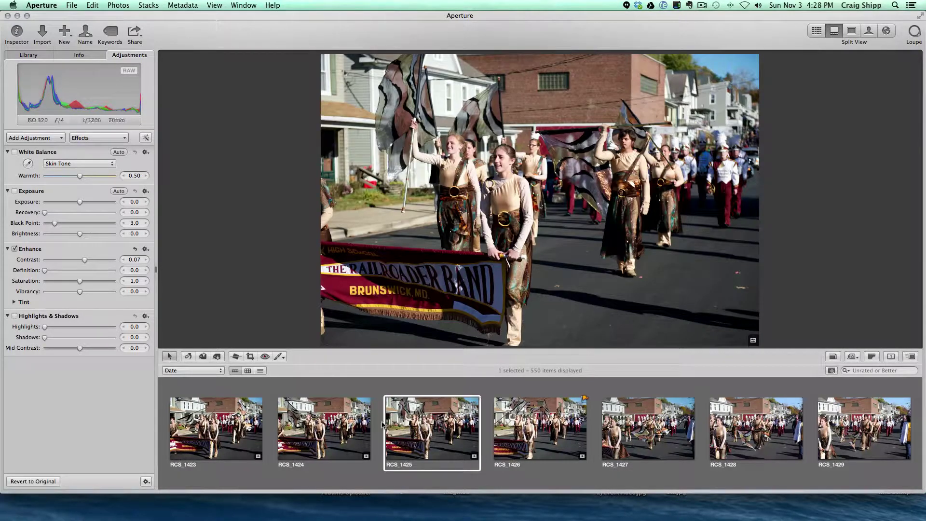
key(Left)
key(Right)
click(543, 444)
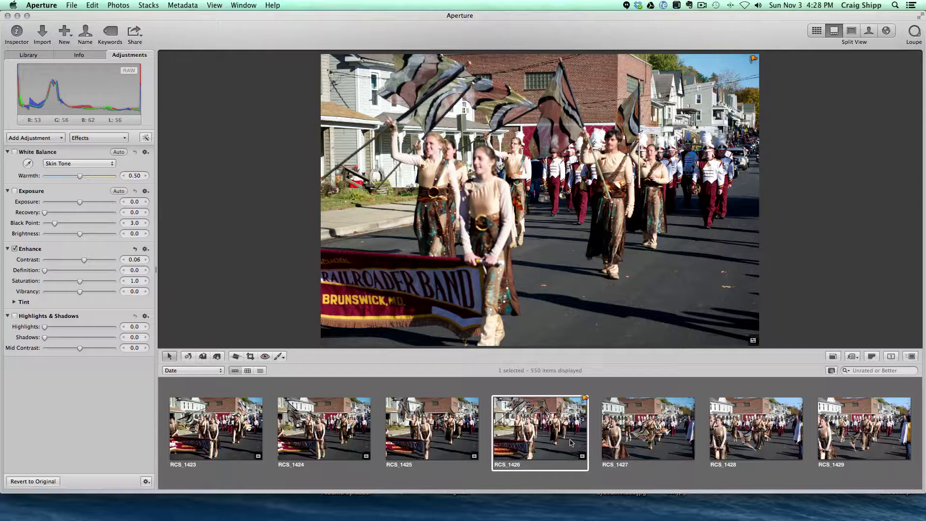
click(646, 439)
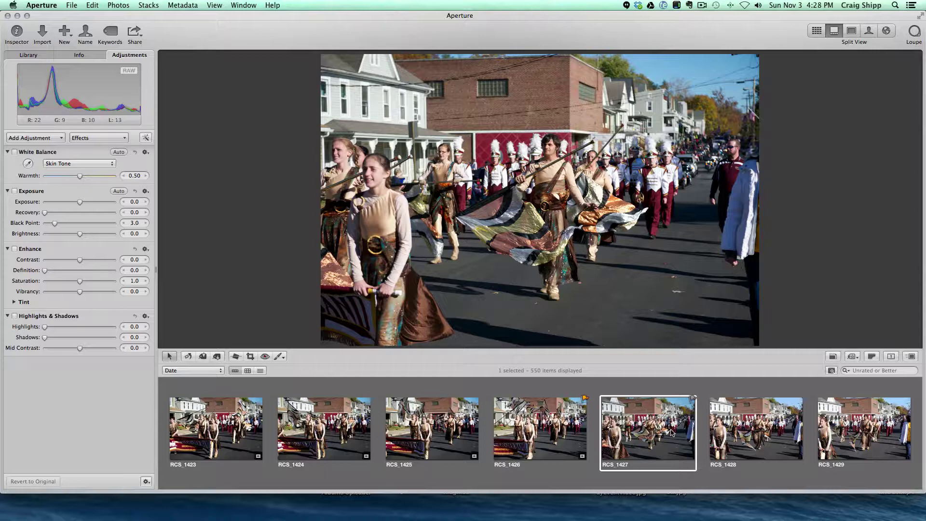
Step: Review the color guard photos from RCS_1428 onward and flag RCS_1434, RCS_1435, RCS_1436 and RCS_1437
key(Right)
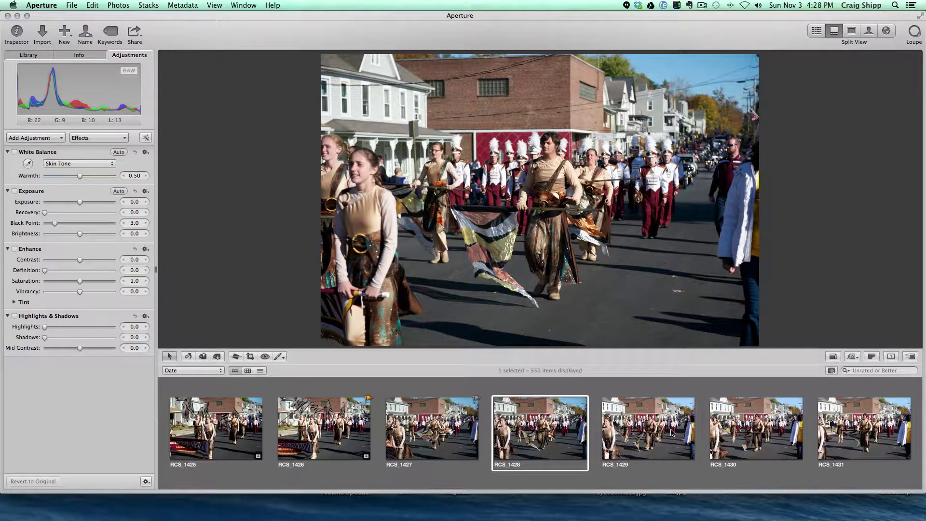
key(Right)
key(Right)
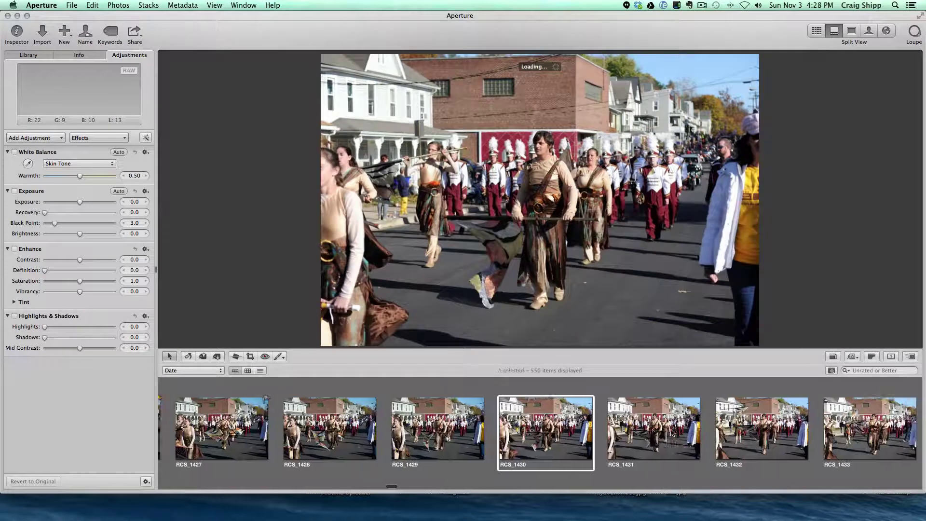
key(Right)
key(Right)
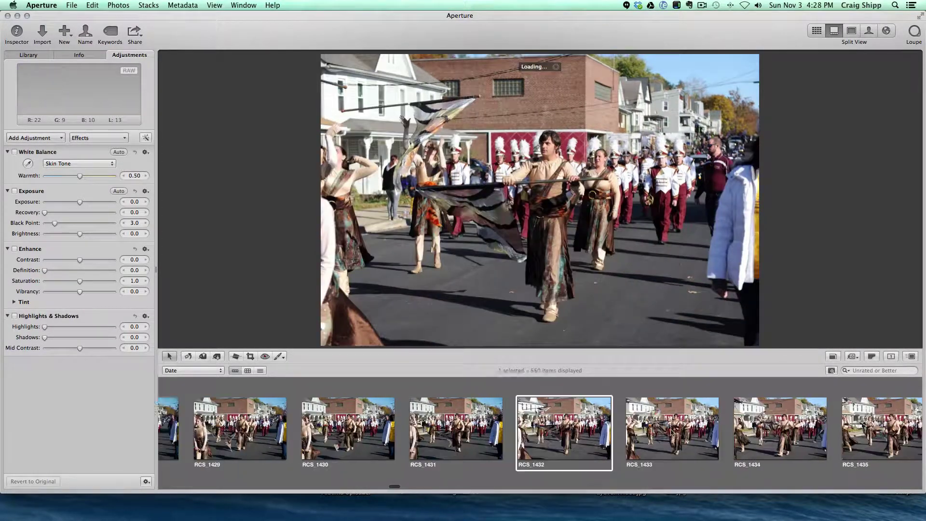
key(Right)
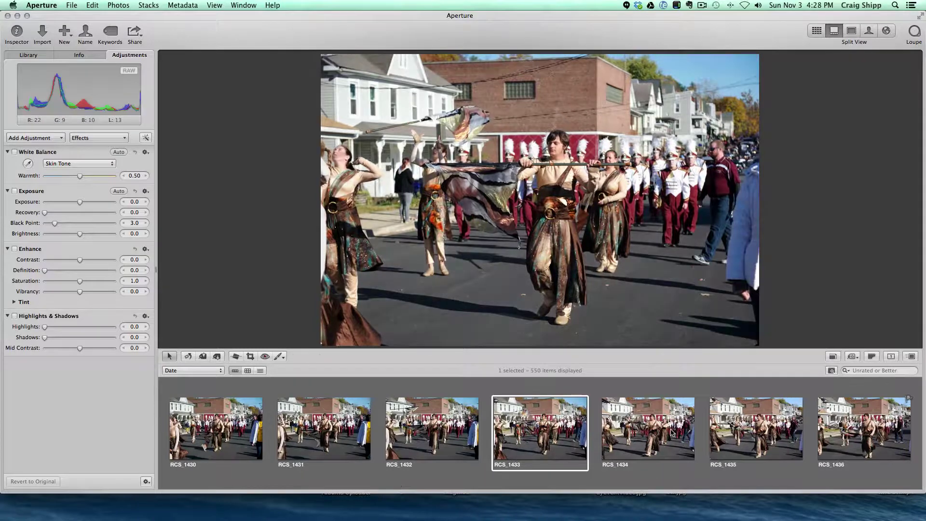
key(Right)
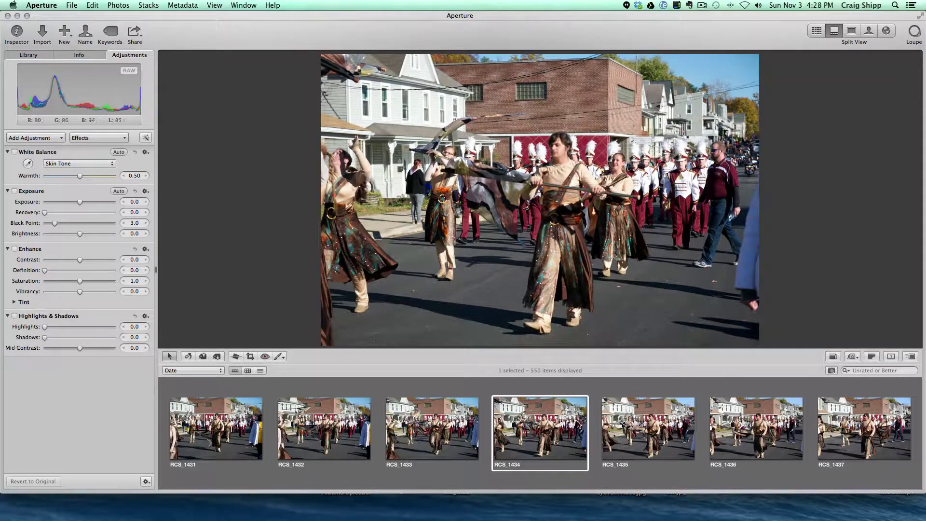
key(Right)
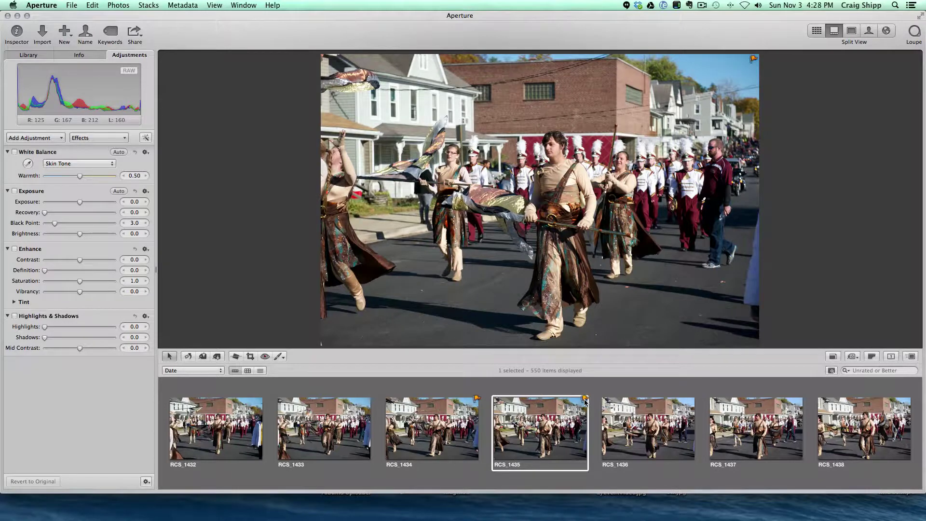
key(Right)
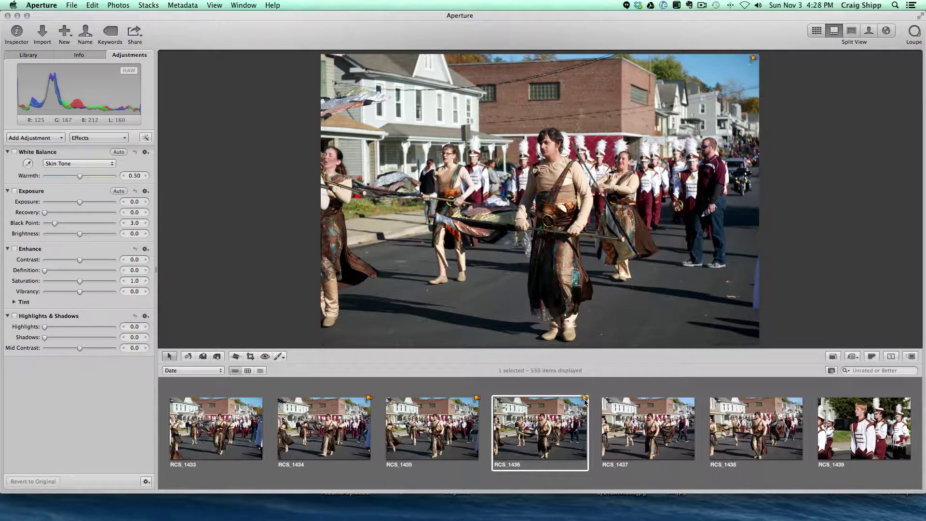
key(Right)
key(Right)
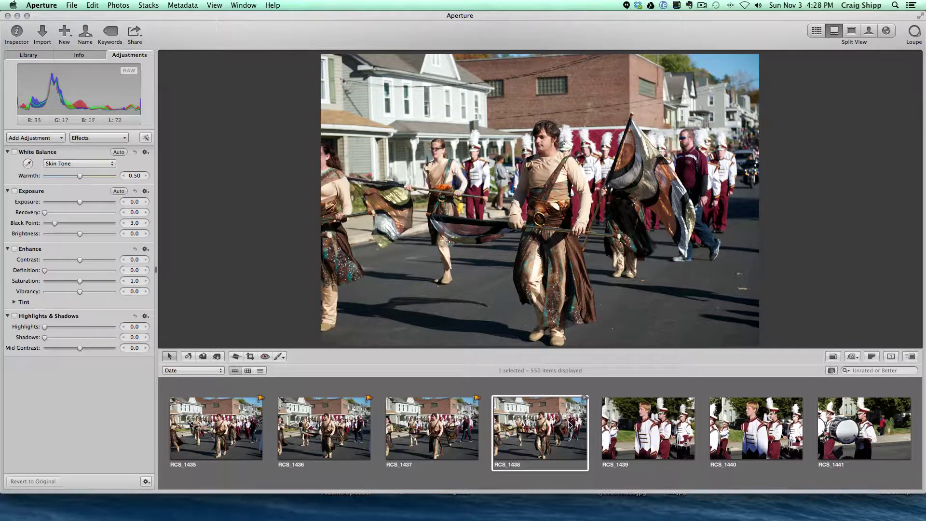
Step: Flag the marching band photos RCS_1439, RCS_1440 and RCS_1441 and the orange motorcycle photo RCS_1442
key(Right)
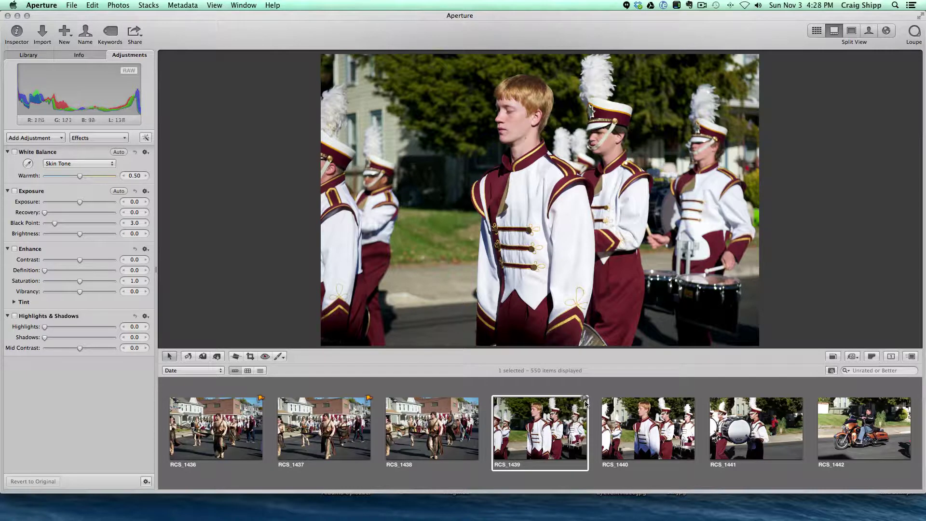
key(Right)
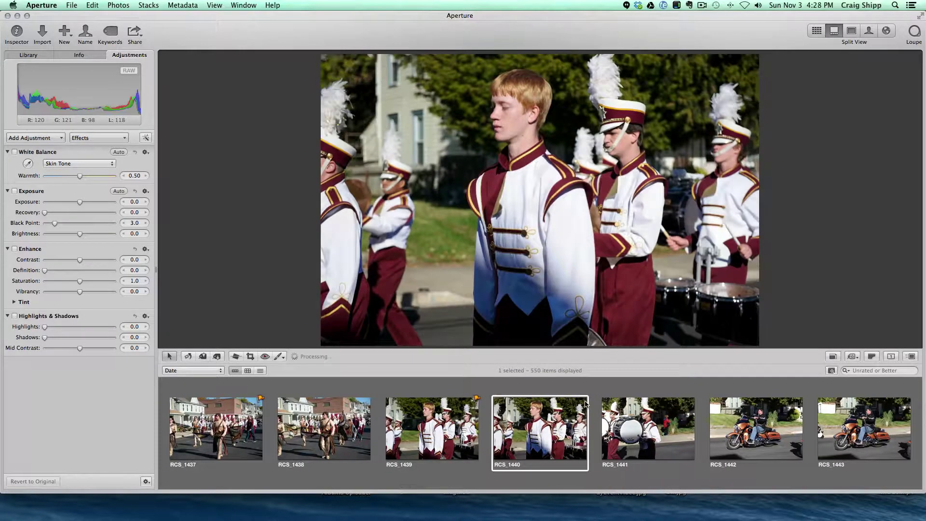
key(Right)
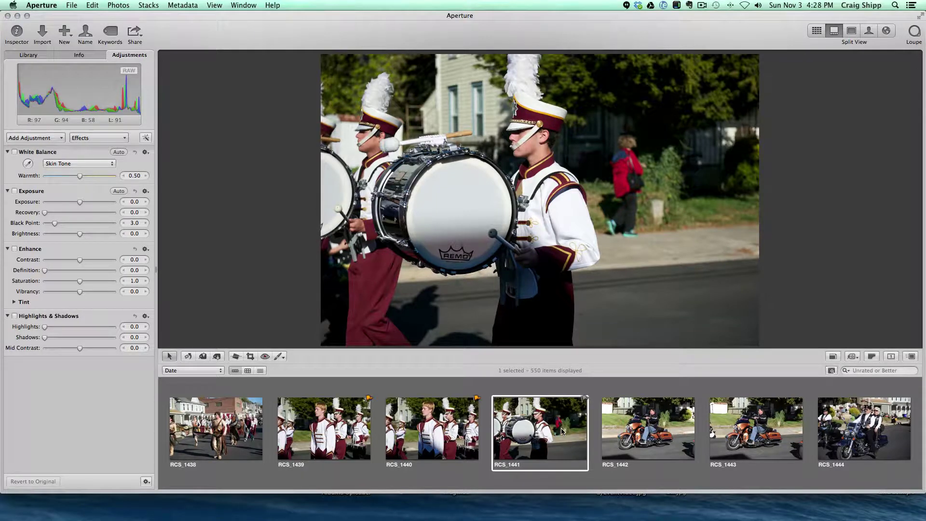
key(Right)
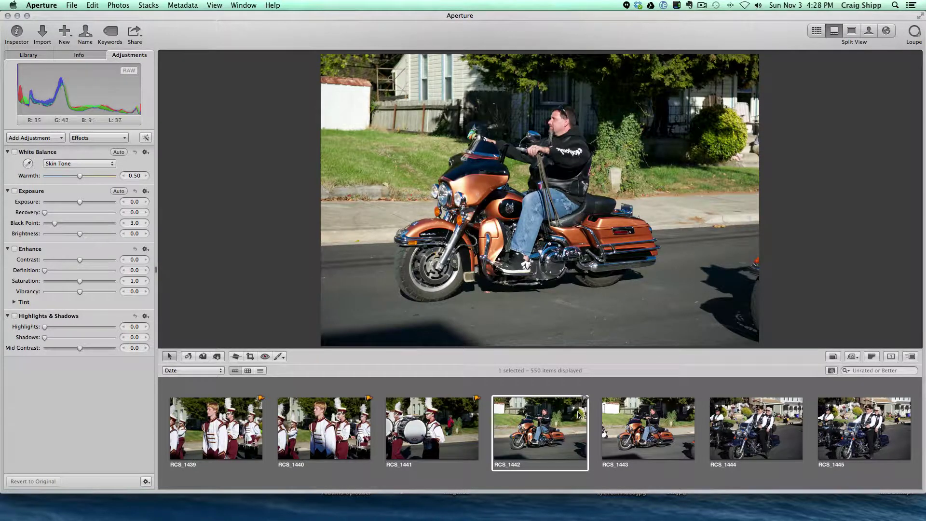
Step: Crop the orange motorcycle photo RCS_1443 around the bike and rider, to about 2932 × 1968 pixels
key(Right)
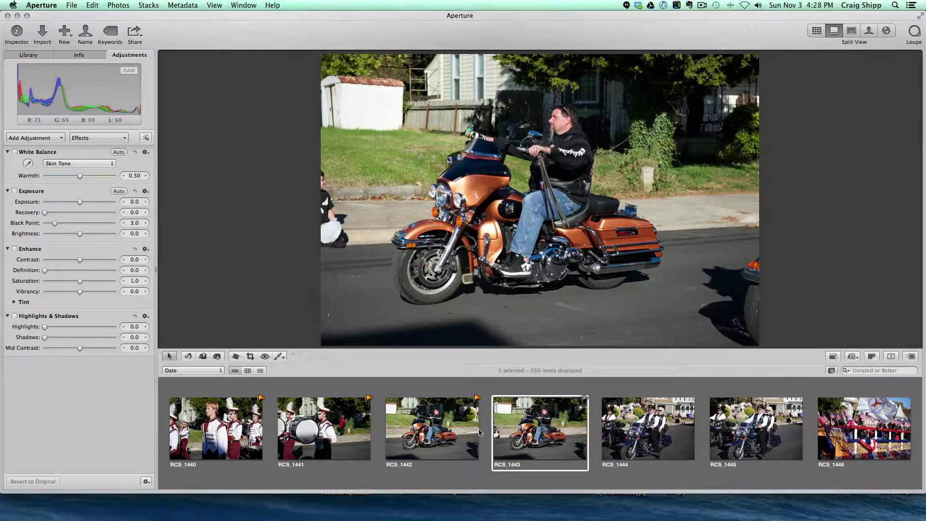
click(249, 356)
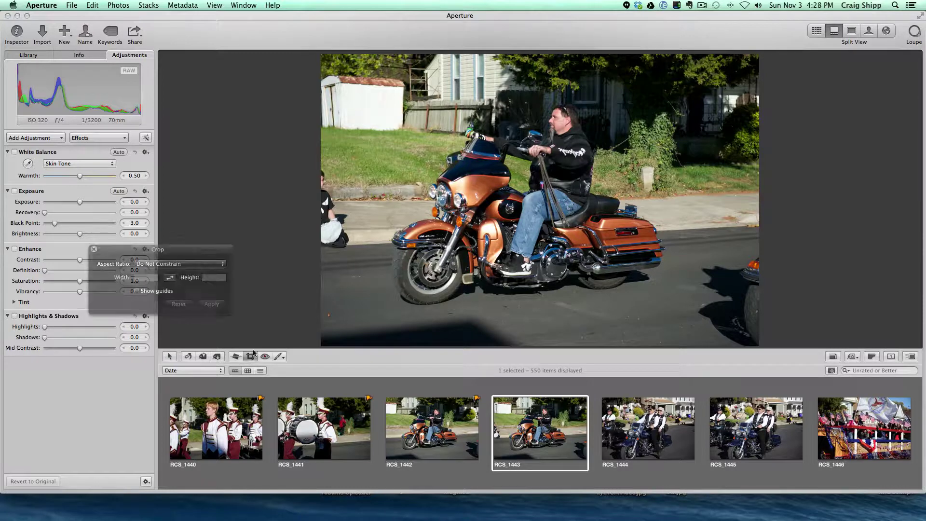
drag(372, 105, 673, 298)
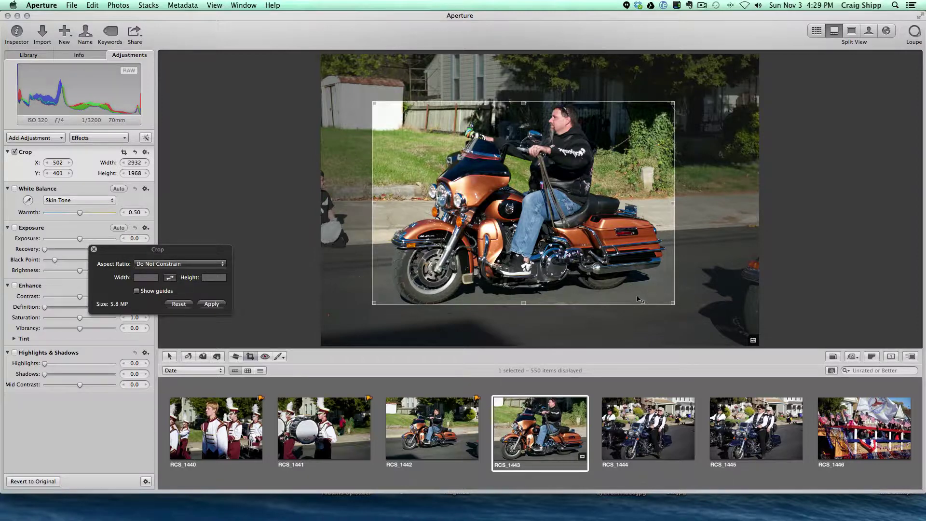
key(Return)
Step: Flag the blue motorcycle photo RCS_1444 and review the photos through the flag-decorated float shot RCS_1452
click(645, 434)
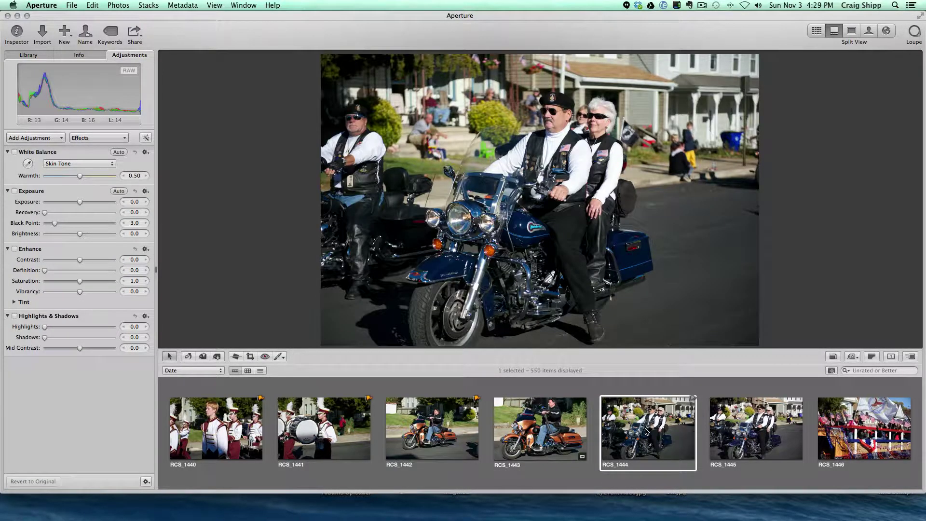
key(Right)
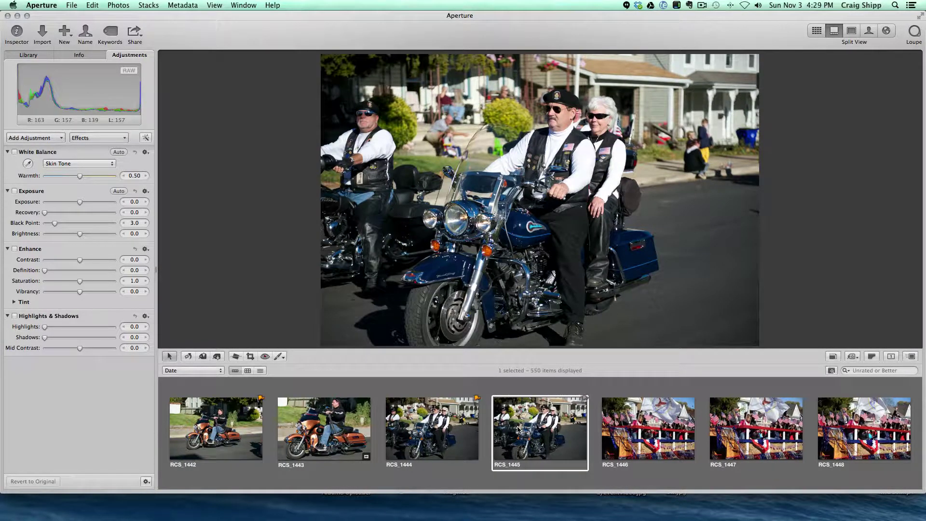
key(Right)
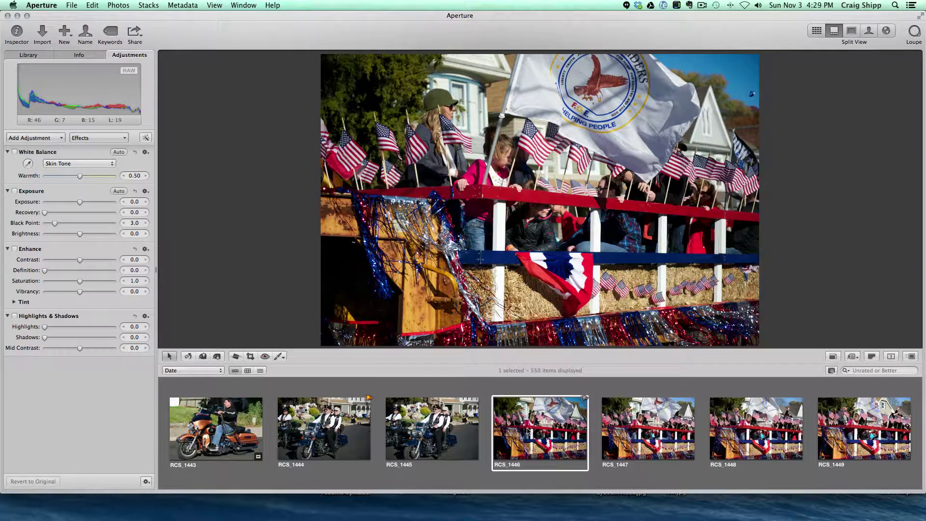
key(Right)
key(Right)
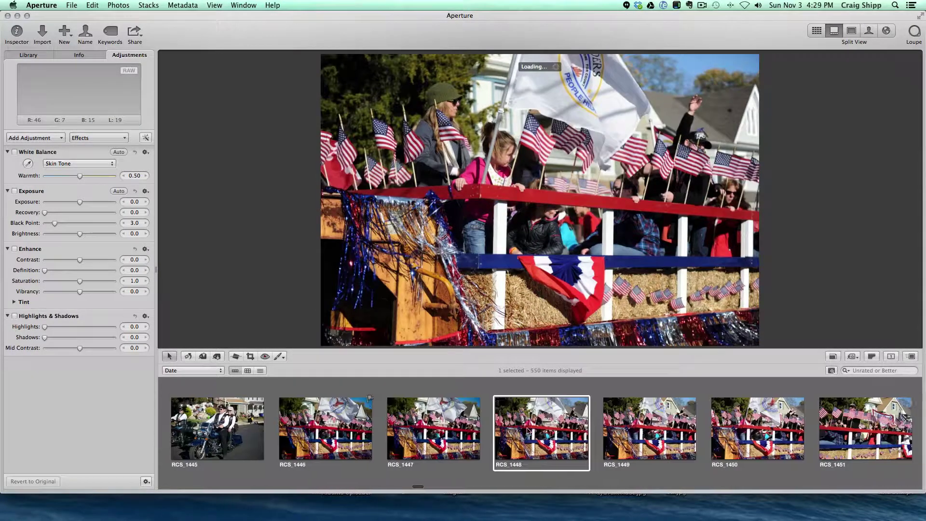
key(Right)
key(Right)
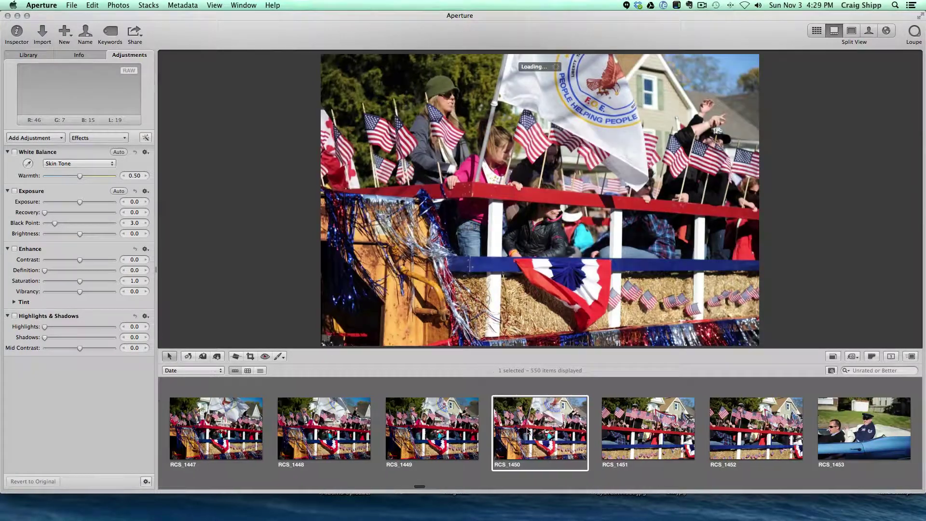
key(Right)
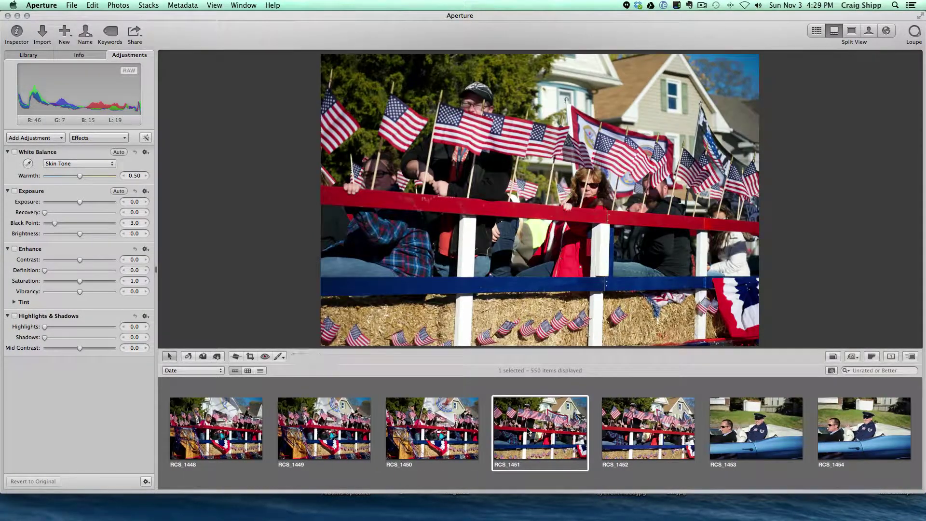
key(Right)
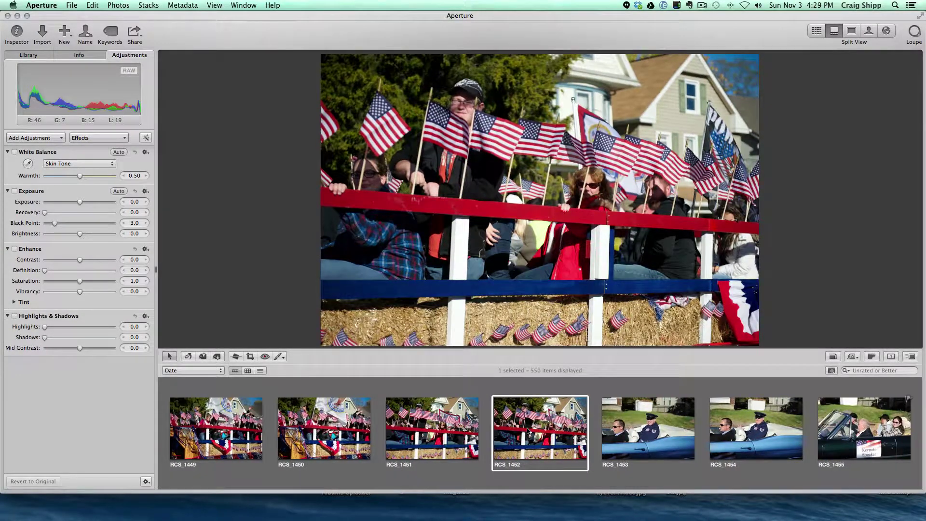
Step: Crop the blue convertible photo RCS_1453 around the driver and the airman, to about 2695 × 1949 pixels
key(Right)
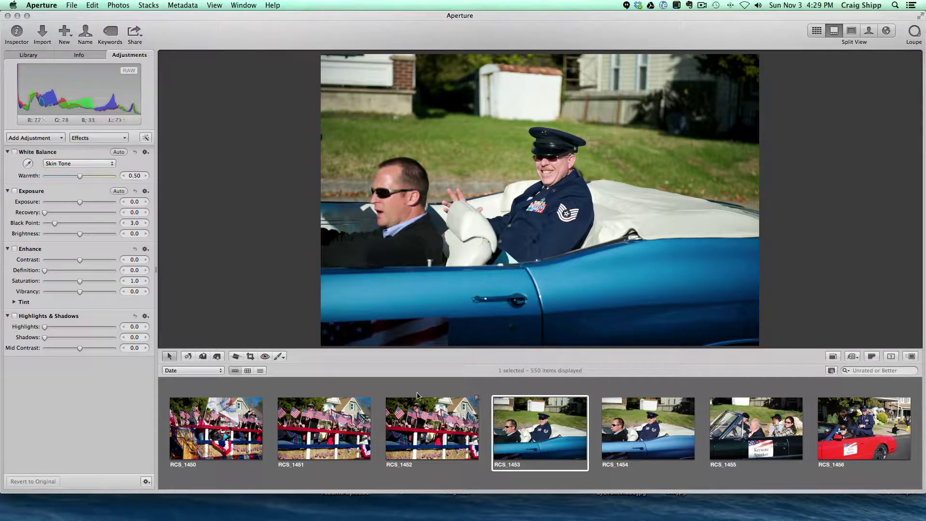
click(250, 356)
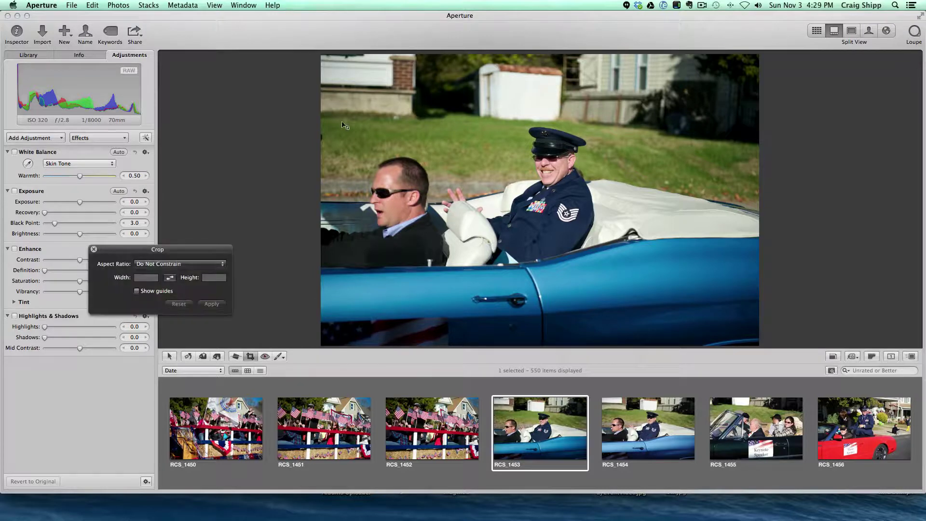
drag(343, 107, 624, 311)
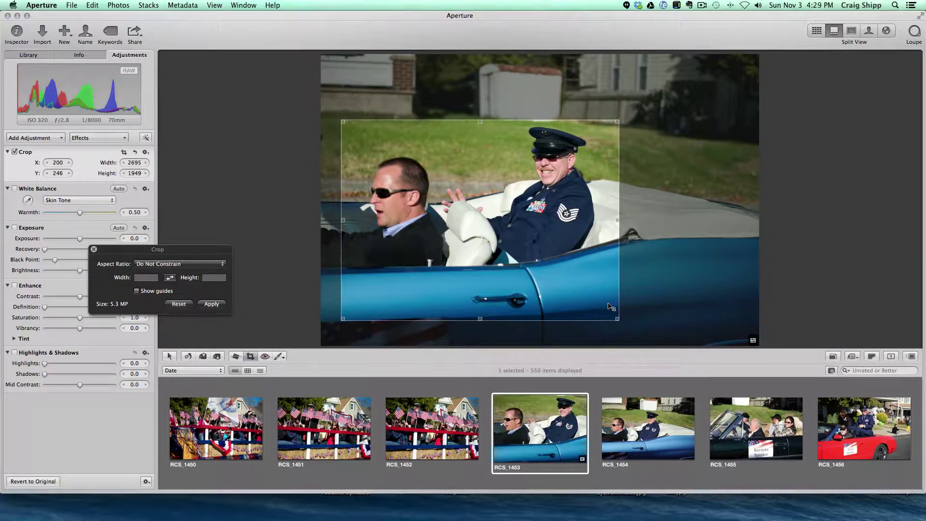
drag(611, 306, 615, 304)
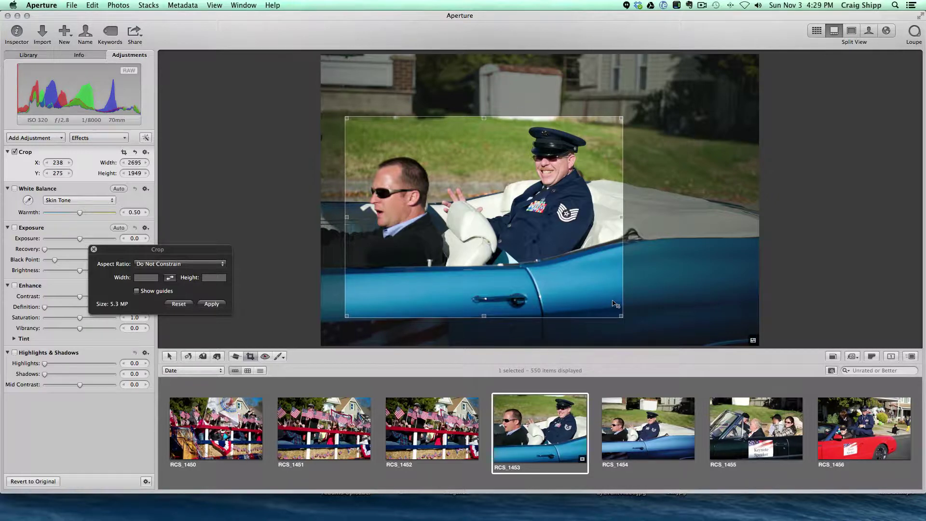
key(Return)
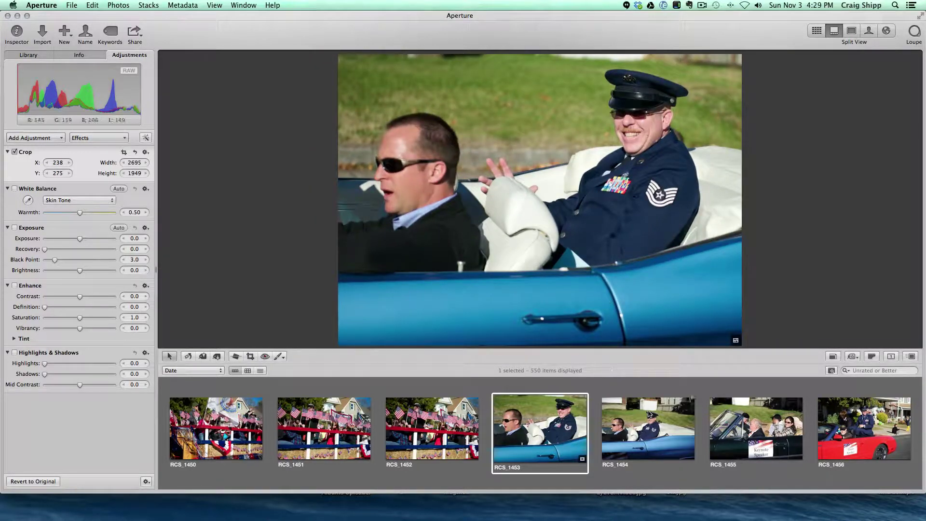
Step: Flag the convertible photos RCS_1454, RCS_1455, RCS_1456 and RCS_1457
click(678, 408)
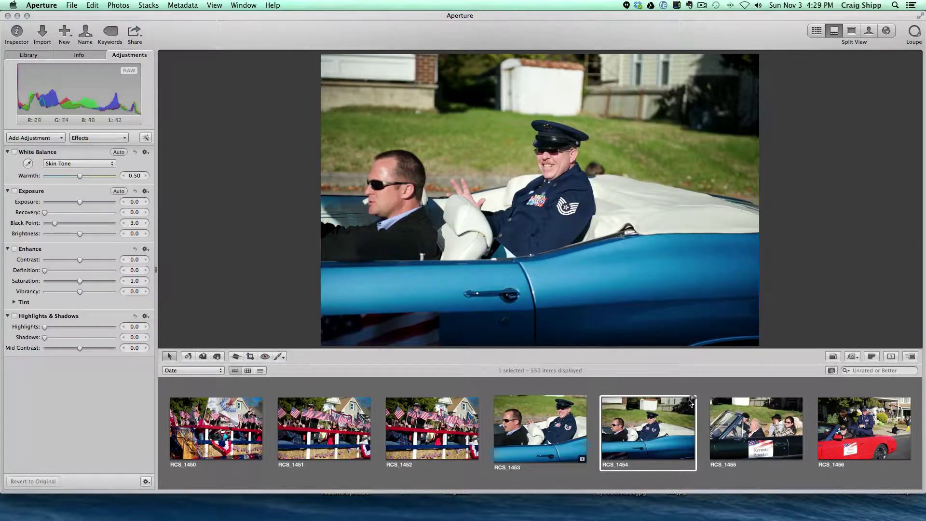
click(740, 422)
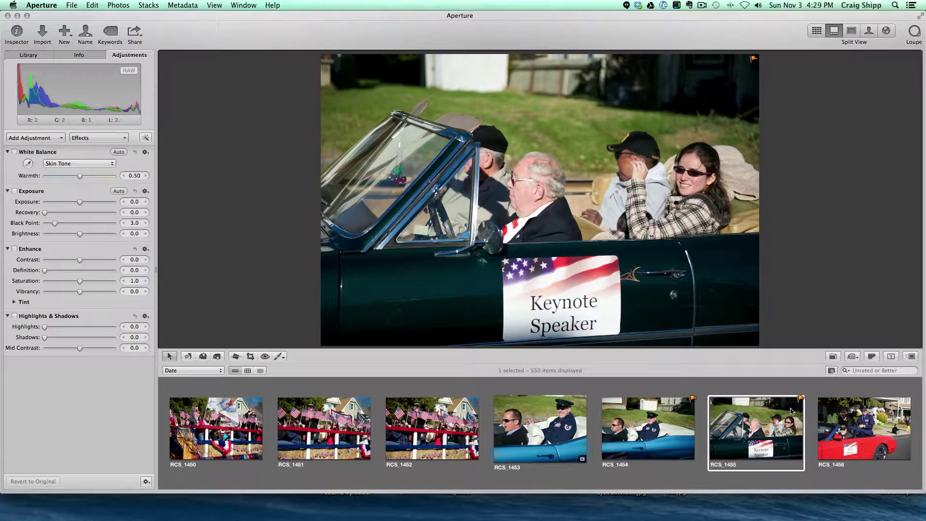
key(Right)
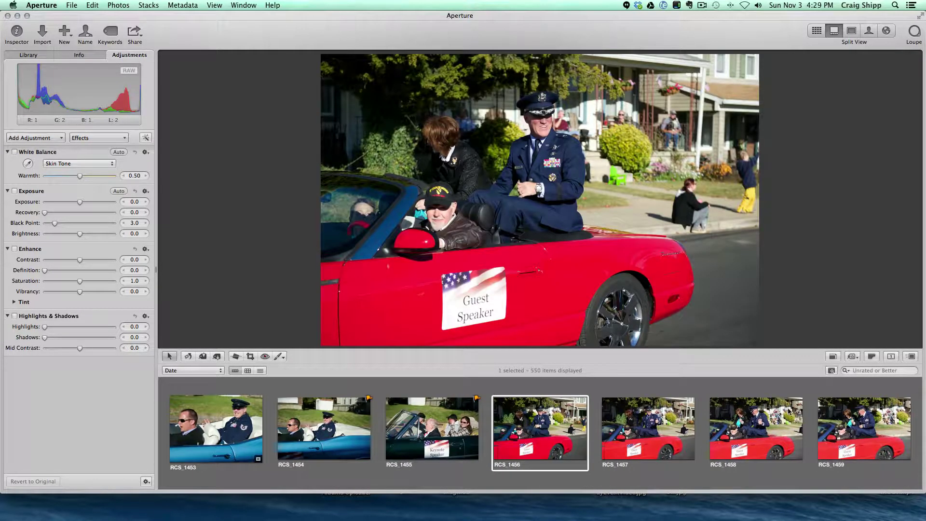
key(Right)
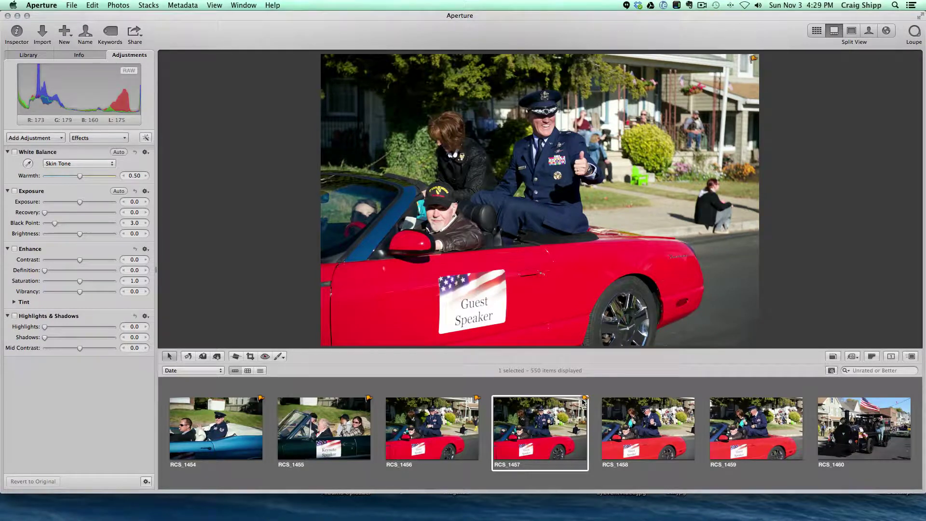
Step: Flag the red convertible photo RCS_1459 and compare it with the neighbouring shots RCS_1457 and RCS_1458
key(Right)
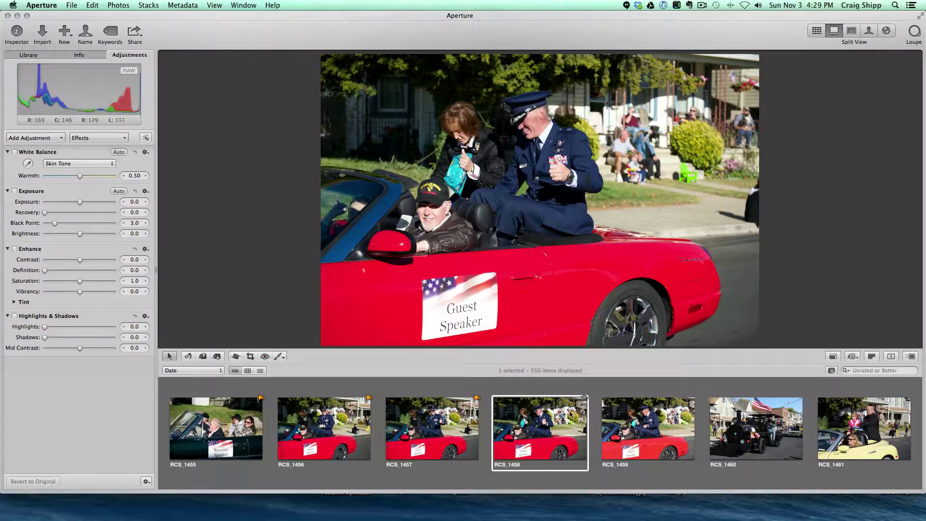
key(Right)
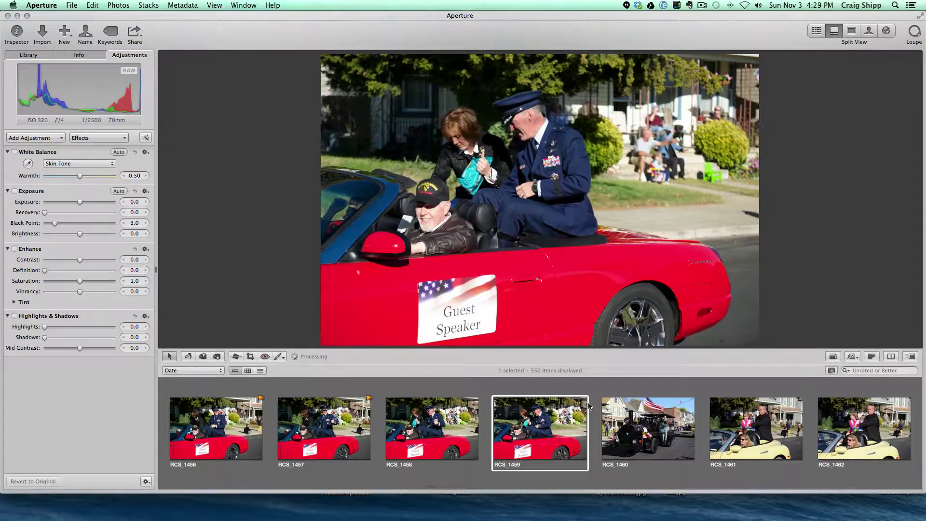
click(461, 422)
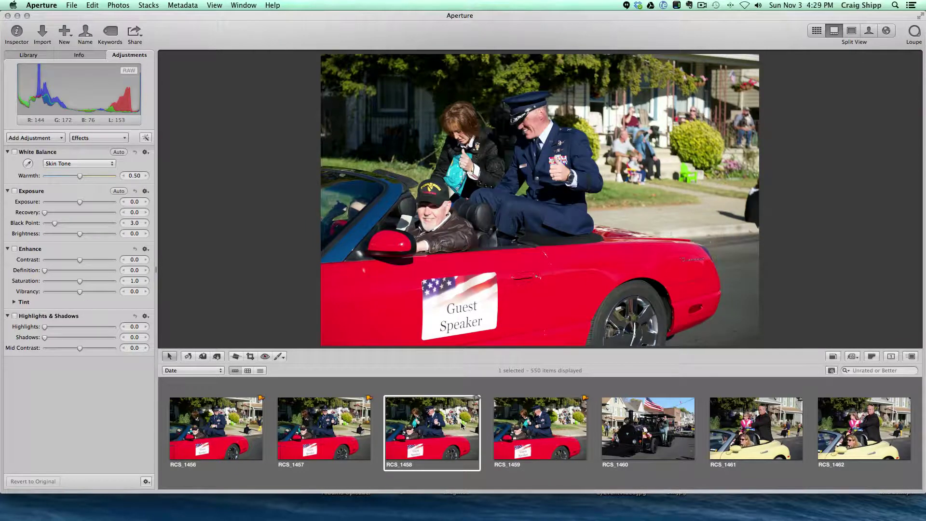
click(339, 426)
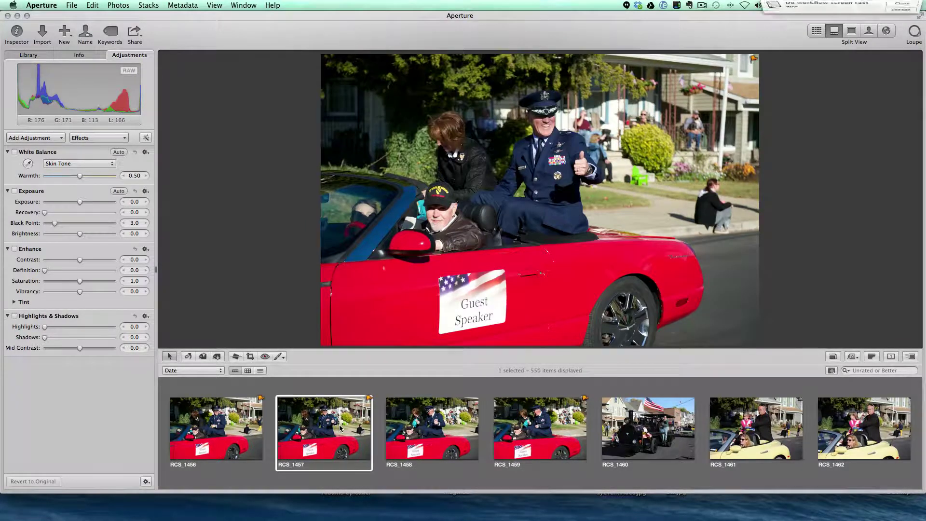
click(428, 432)
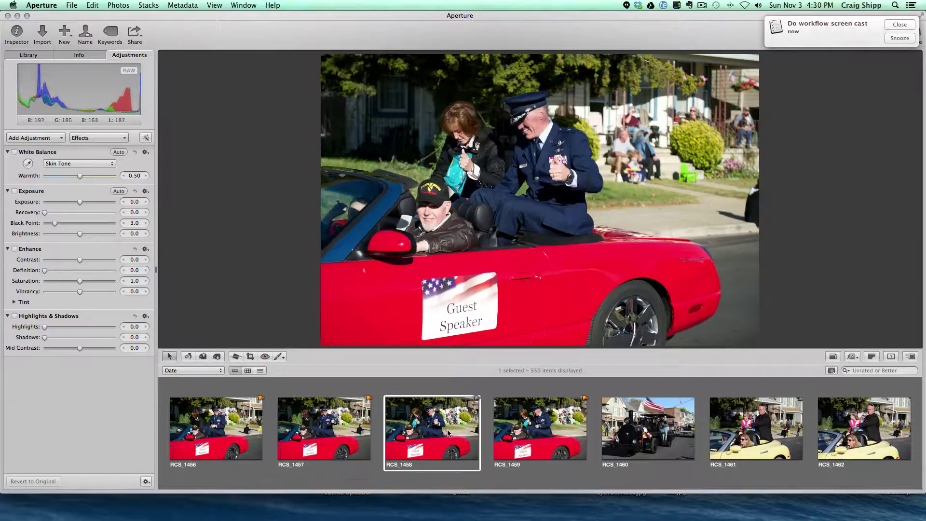
click(539, 433)
Step: Flag the black locomotive photo RCS_1460 and the yellow convertible photo RCS_1461, and view RCS_1462
click(633, 431)
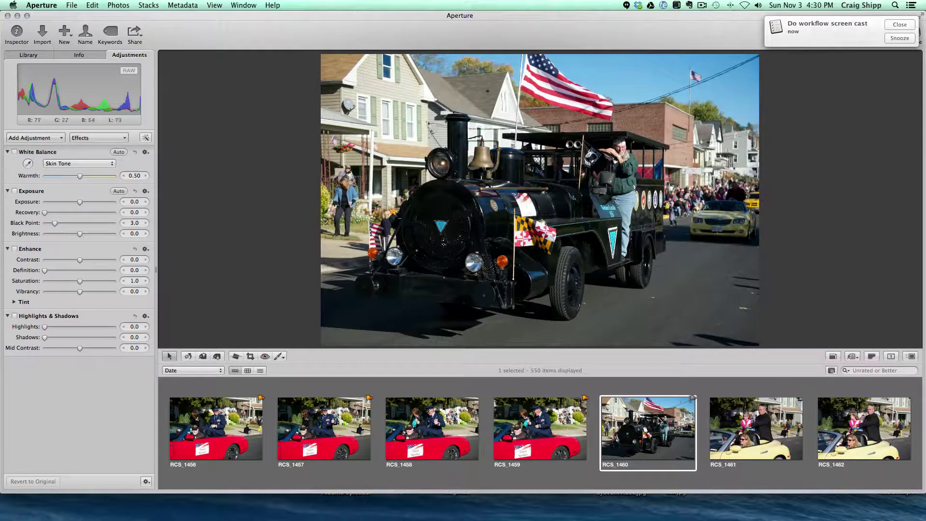
click(693, 399)
click(740, 426)
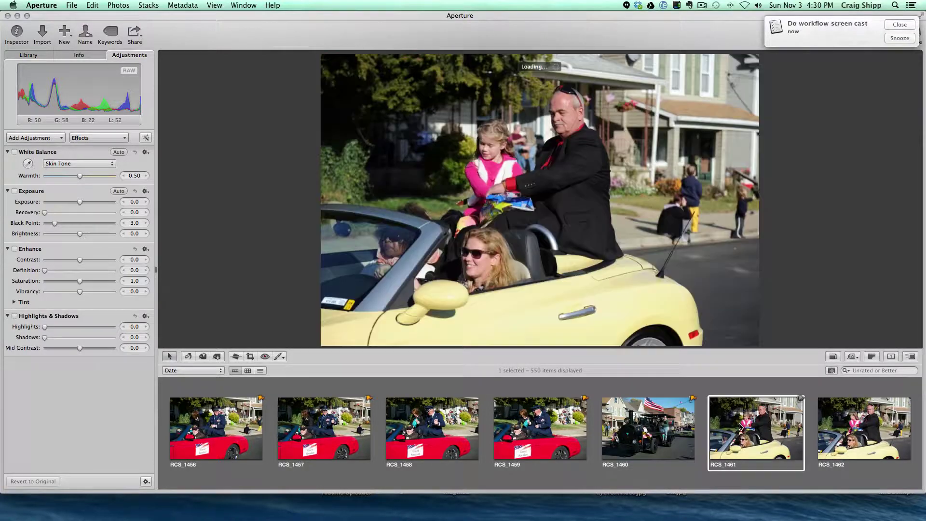
click(800, 402)
key(Right)
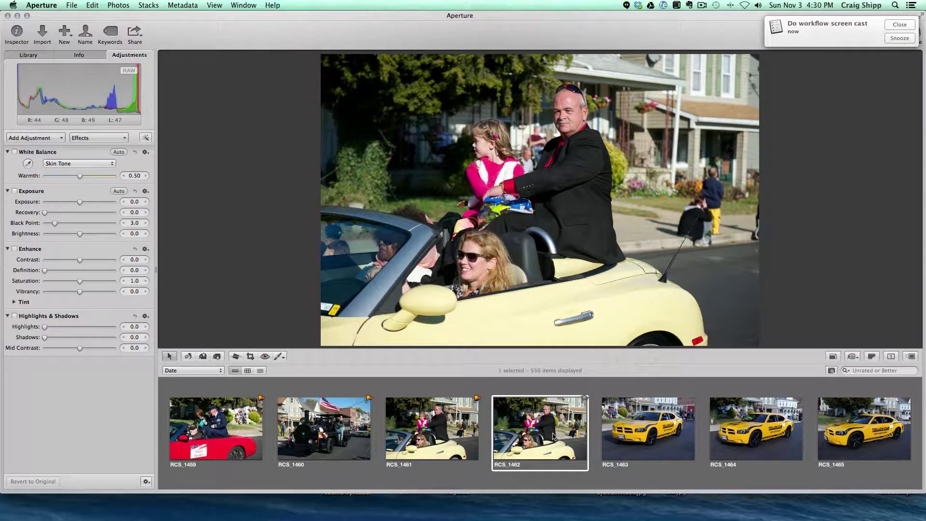
Step: Dismiss the reminder notification and crop the yellow cab photo RCS_1463 around the car, to about 3411 × 1851 pixels
key(Right)
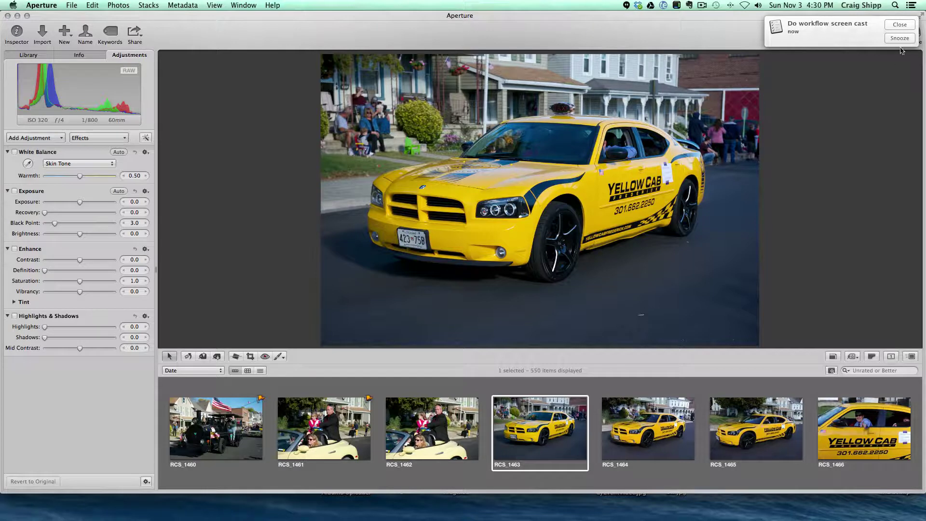
click(898, 25)
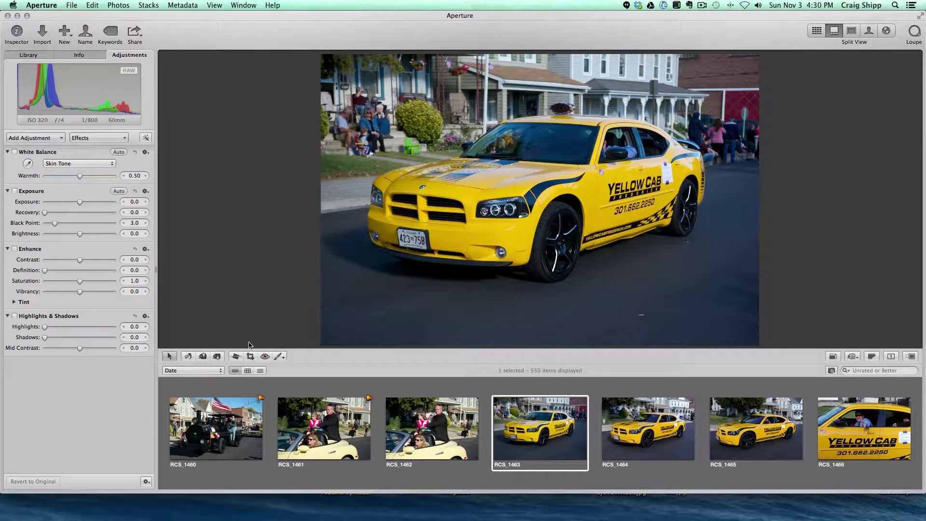
click(249, 357)
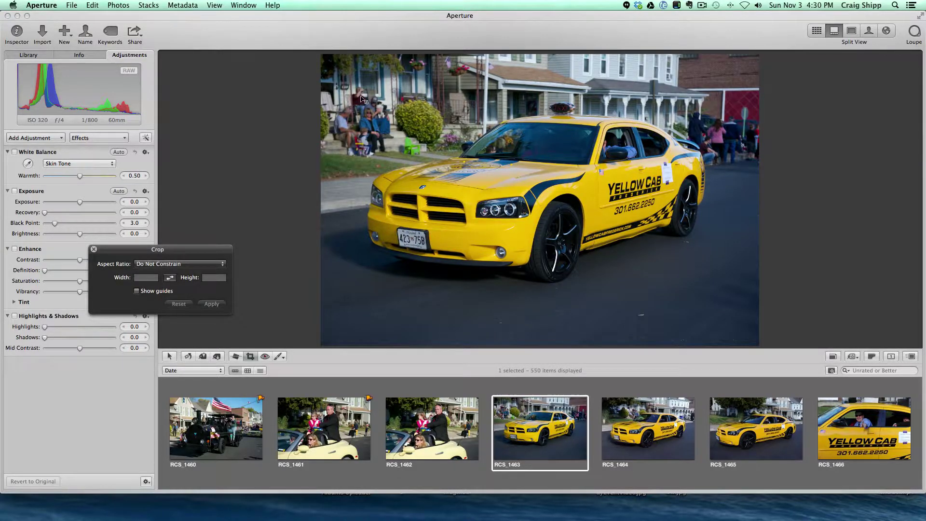
drag(362, 99, 709, 284)
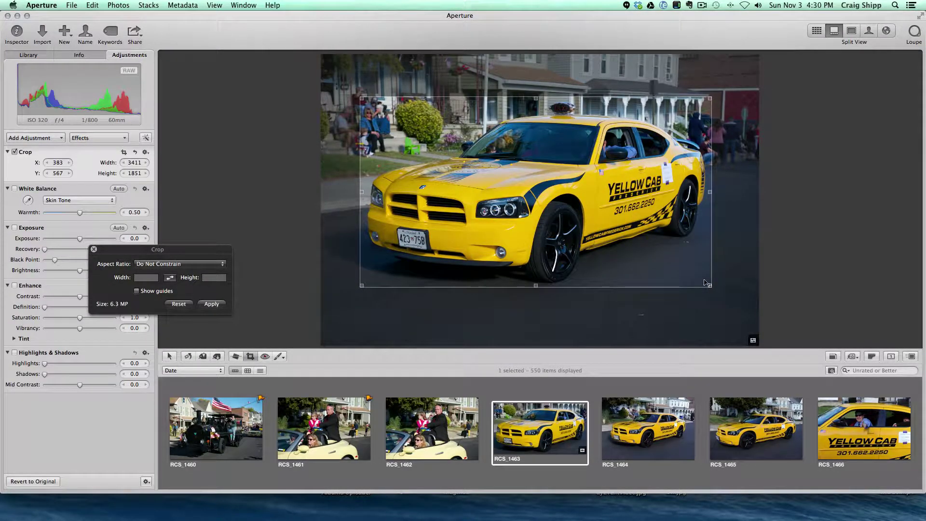
key(Return)
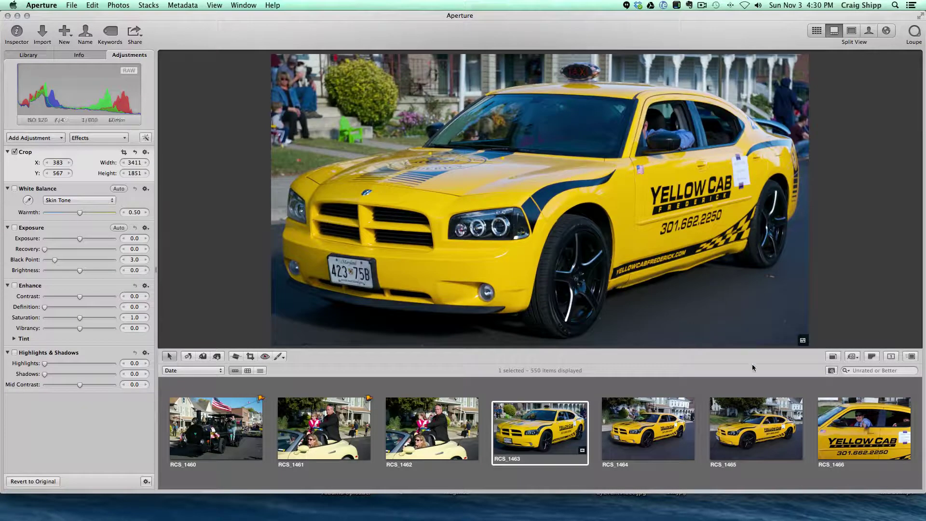
Step: Flag the yellow cab photos RCS_1464 and RCS_1465 and review the photos through the campaign sign shot RCS_1468
click(681, 427)
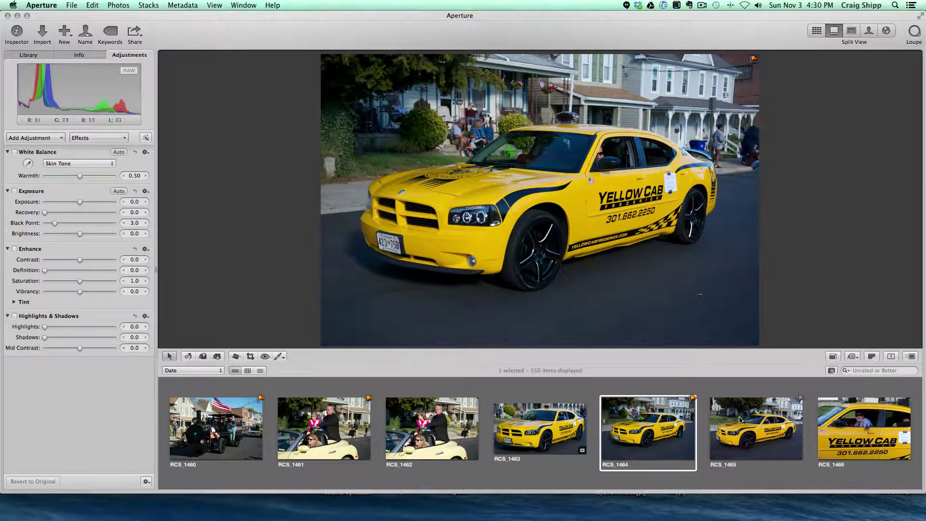
click(762, 424)
click(846, 427)
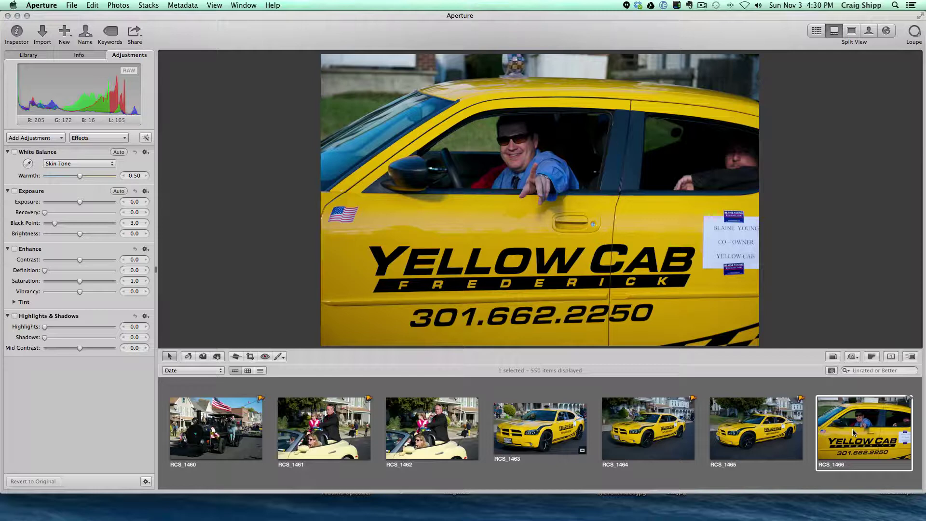
key(Right)
key(Right)
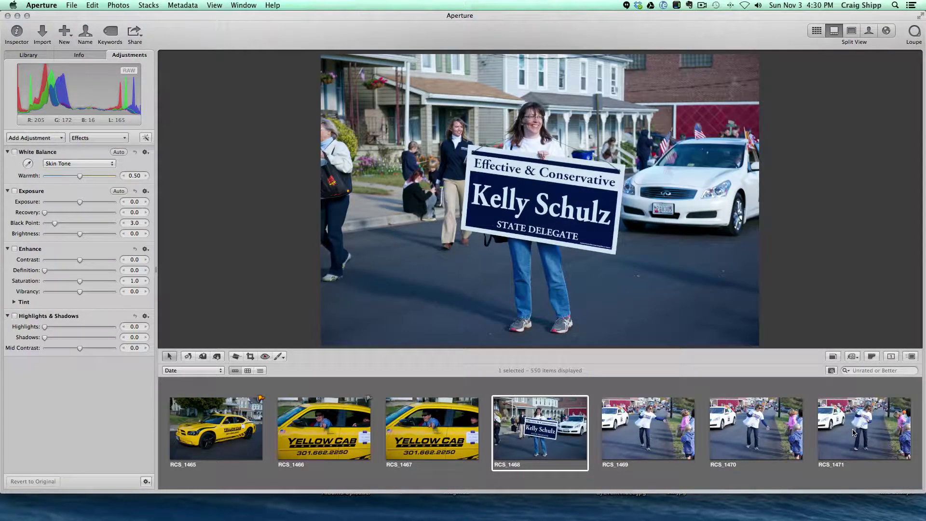
Step: Flag the photos RCS_1470, RCS_1471 and RCS_1472 of the campaign volunteer walking beside the children
key(Right)
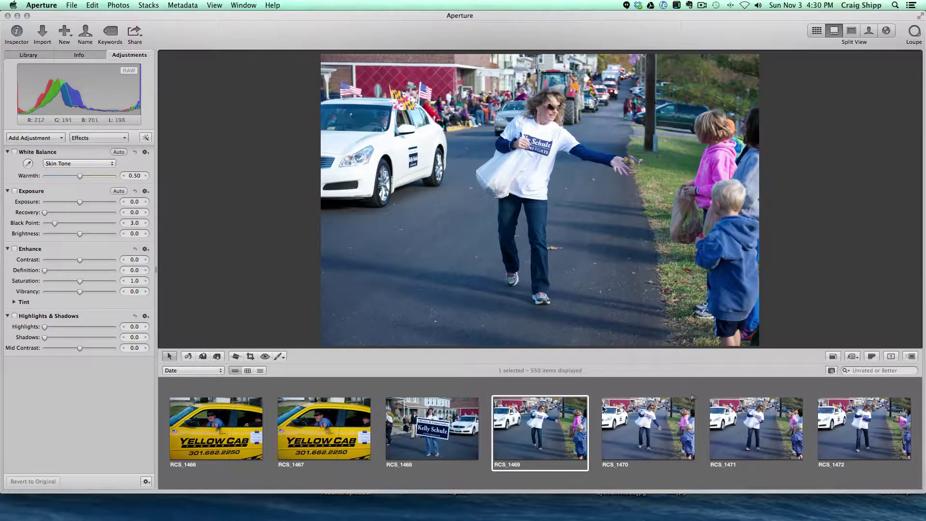
key(Right)
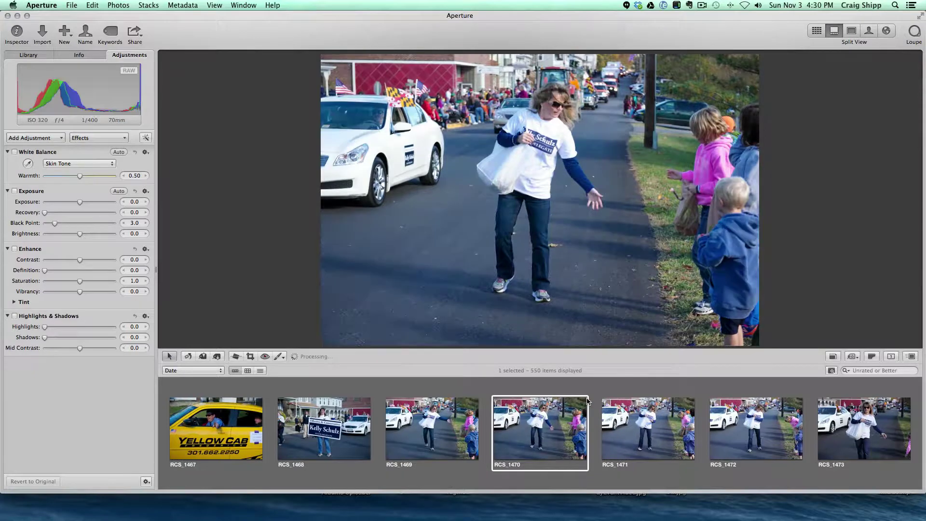
click(585, 398)
key(Right)
key(Right)
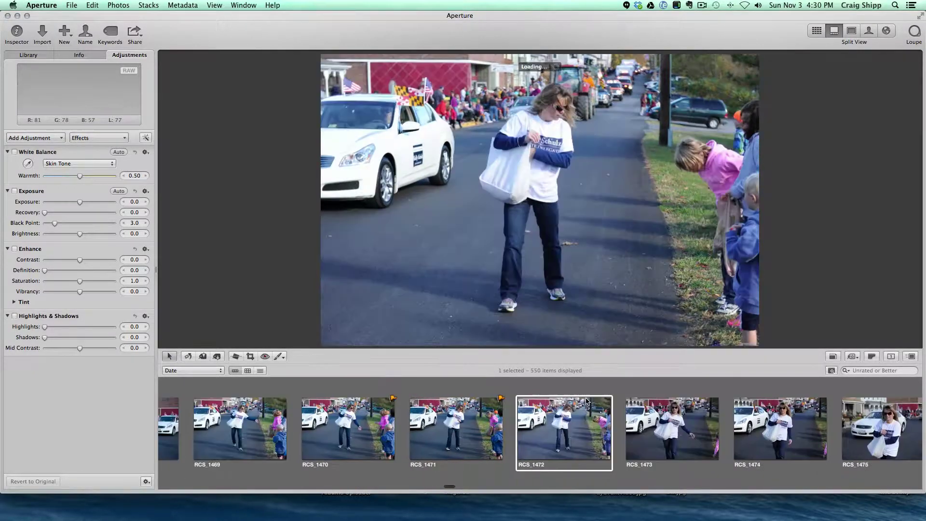
click(585, 398)
Step: Flag the campaign volunteer photo RCS_1474 and the photo RCS_1477 of a woman handing out flags
key(Right)
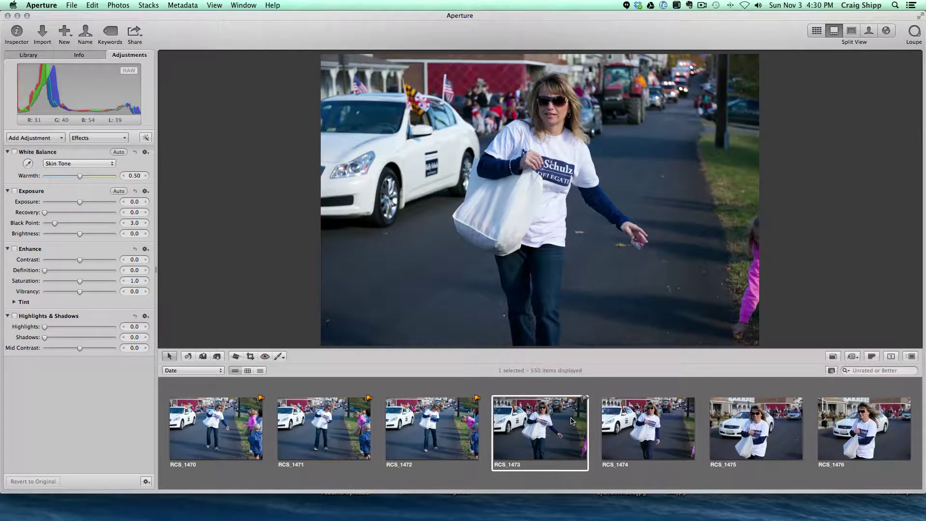
key(Right)
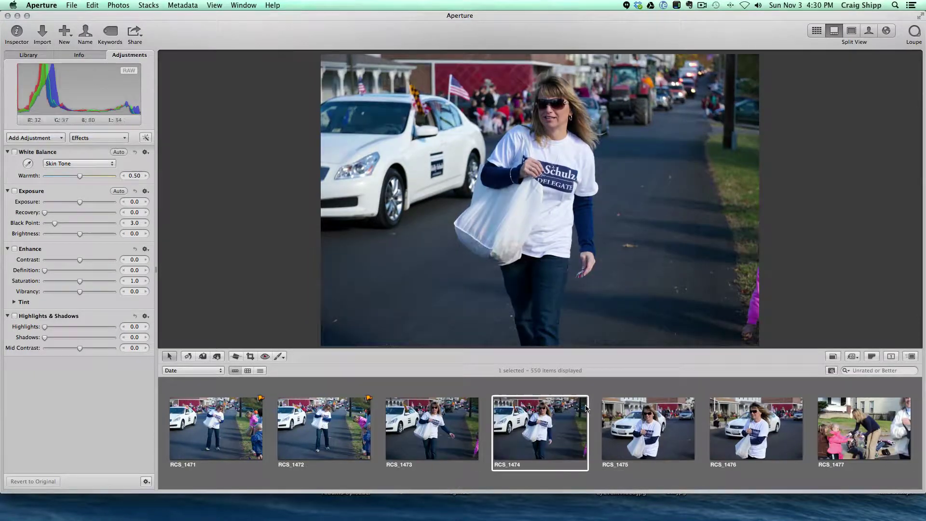
click(584, 400)
key(Right)
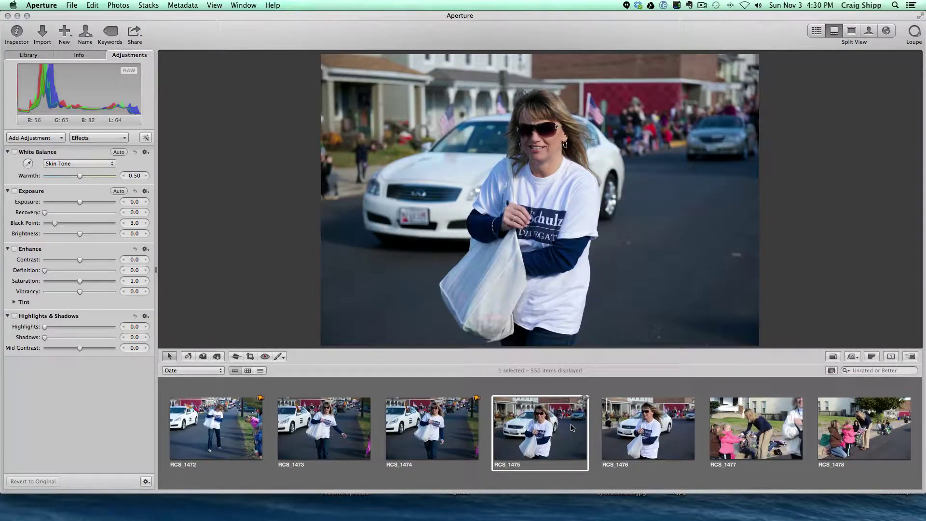
key(Right)
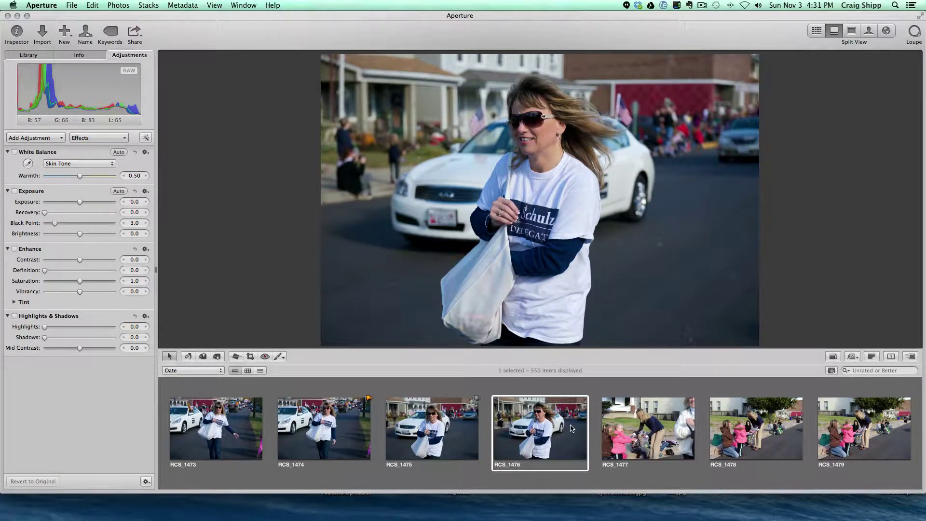
key(Right)
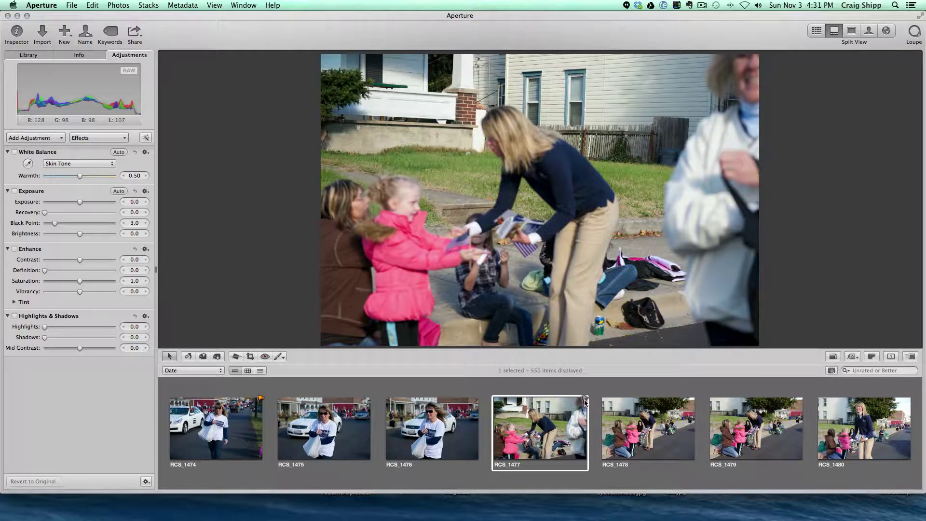
Step: Crop photo RCS_1478 around the kneeling woman, the girl in pink and the standing woman, to about 2278 × 2193 pixels
key(Right)
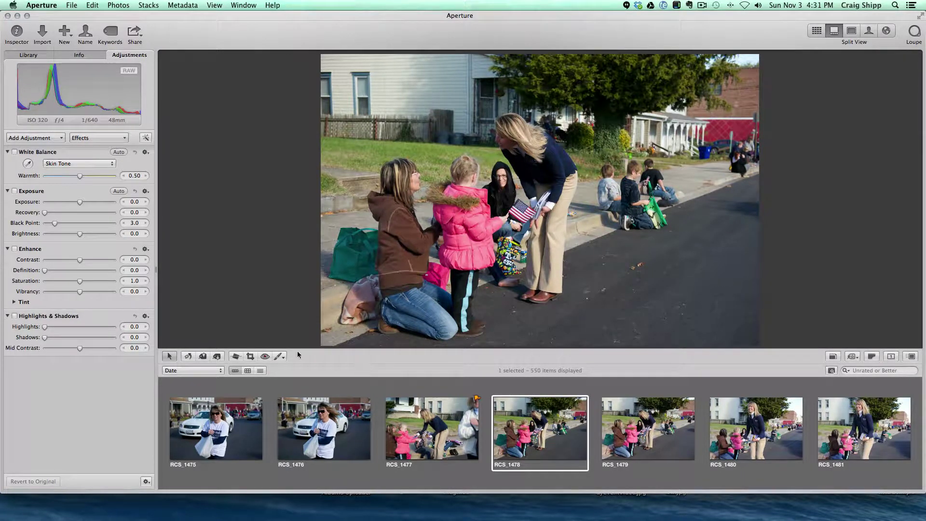
click(250, 357)
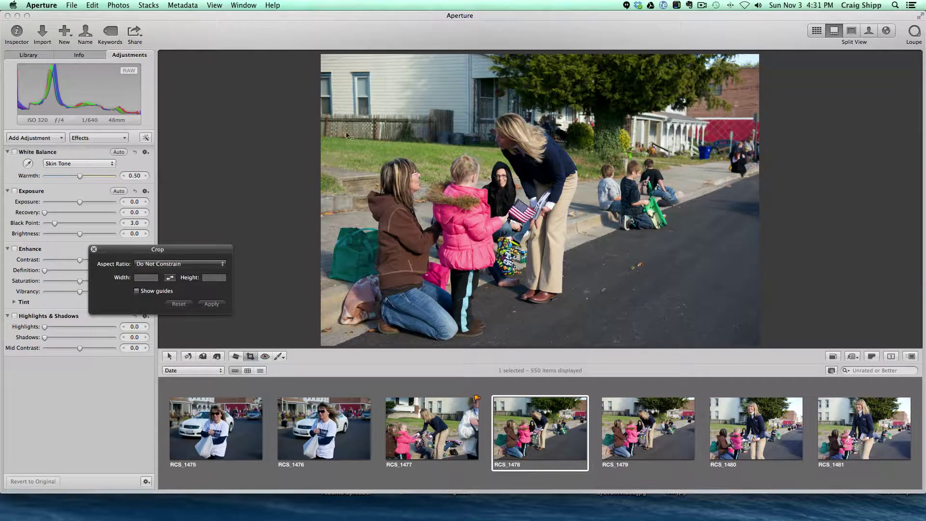
drag(354, 111, 600, 336)
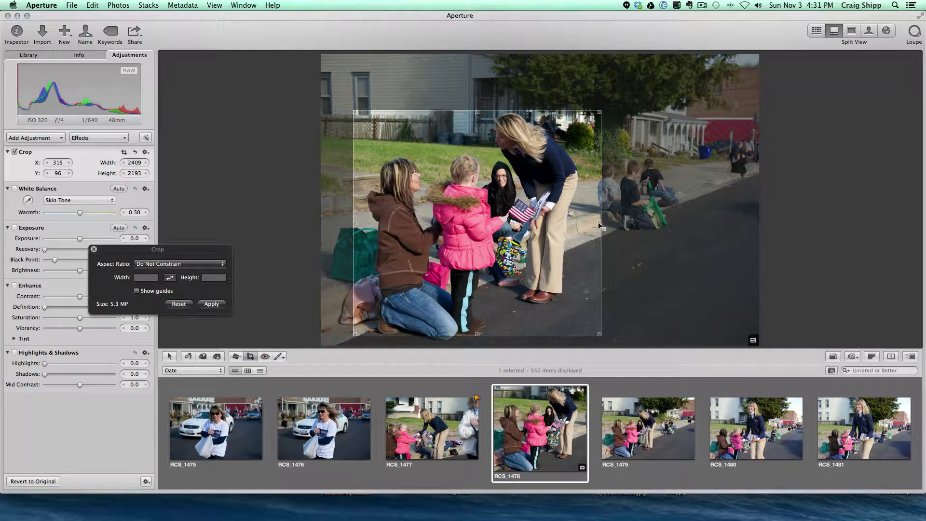
drag(600, 224, 584, 227)
key(Return)
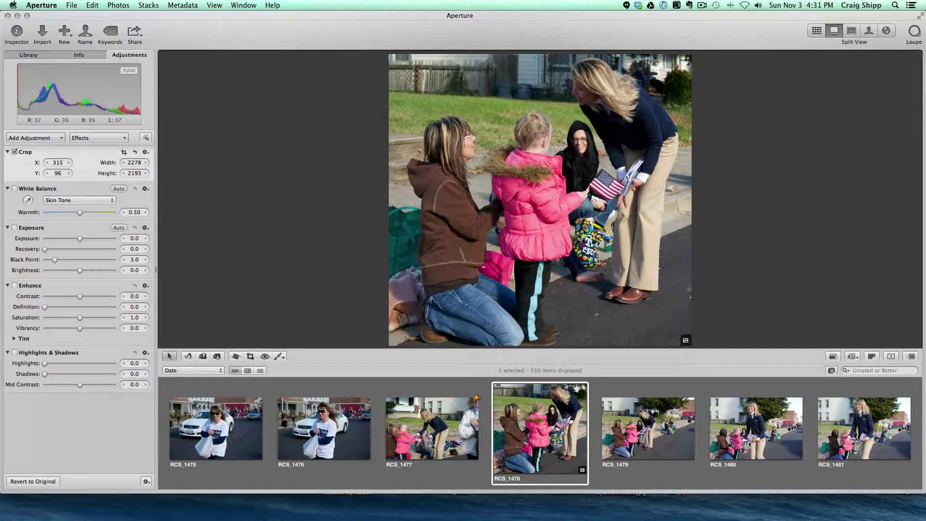
Step: Flag the flag-handout photo RCS_1479 and review the following shots RCS_1480 through RCS_1482
click(675, 420)
click(693, 398)
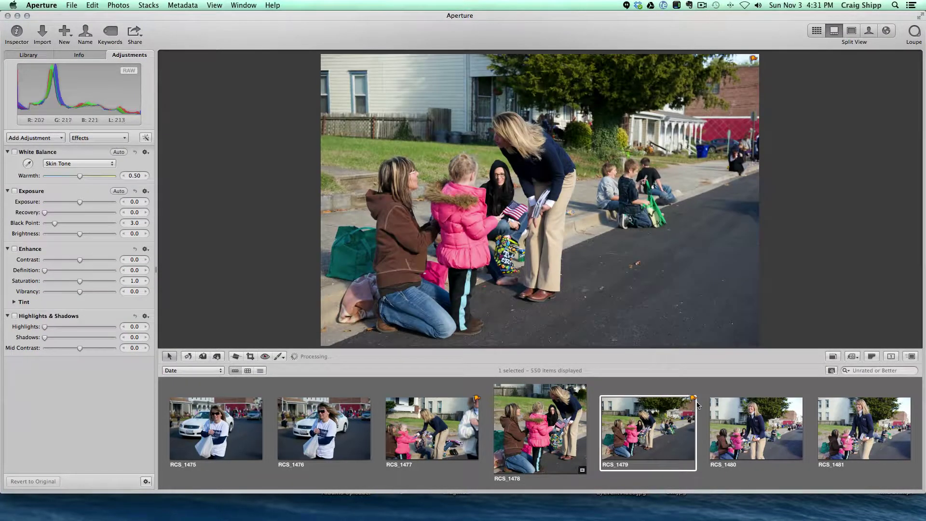
click(736, 424)
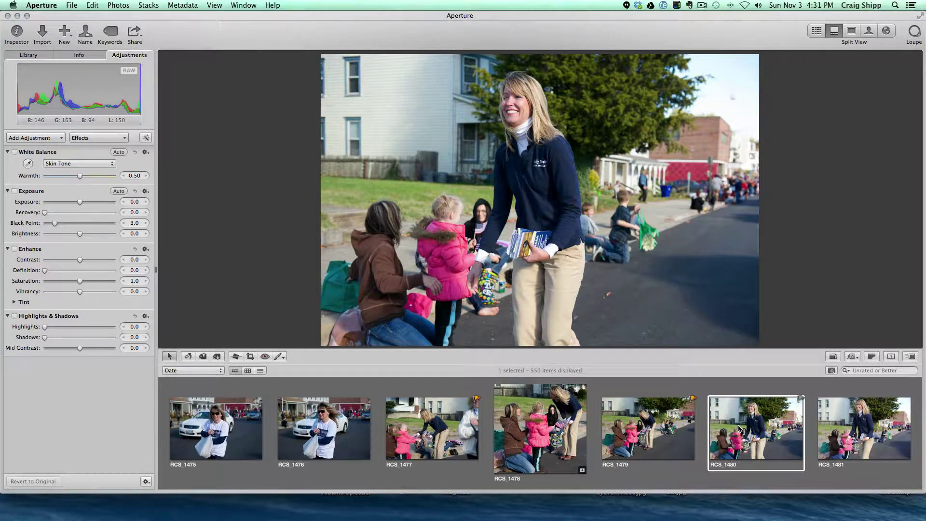
key(Right)
key(Right)
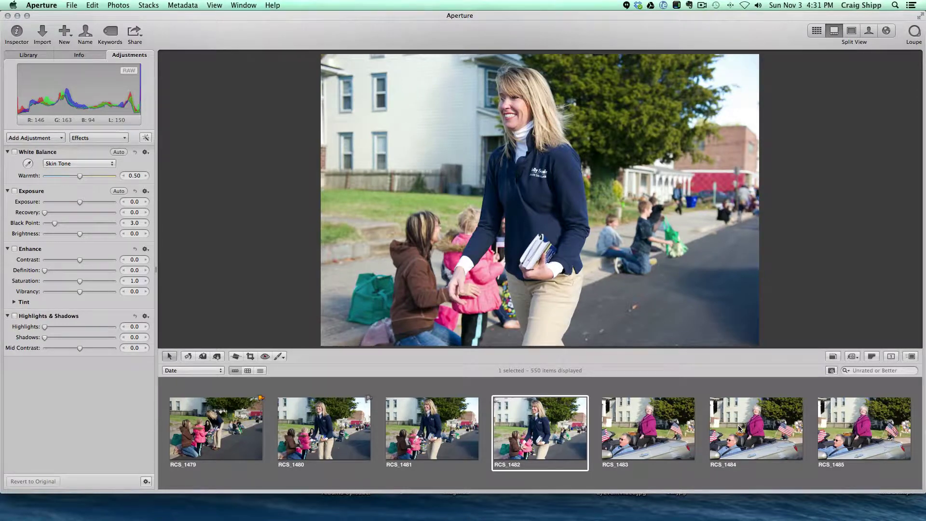
Step: Lower the exposure of the silver convertible photo RCS_1483 to -0.29 and raise its contrast slightly
key(Right)
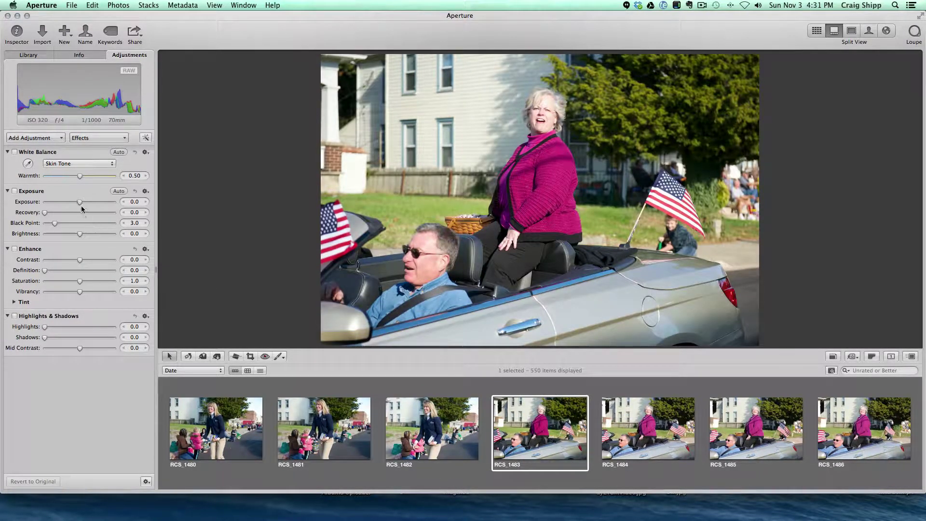
drag(79, 202, 73, 202)
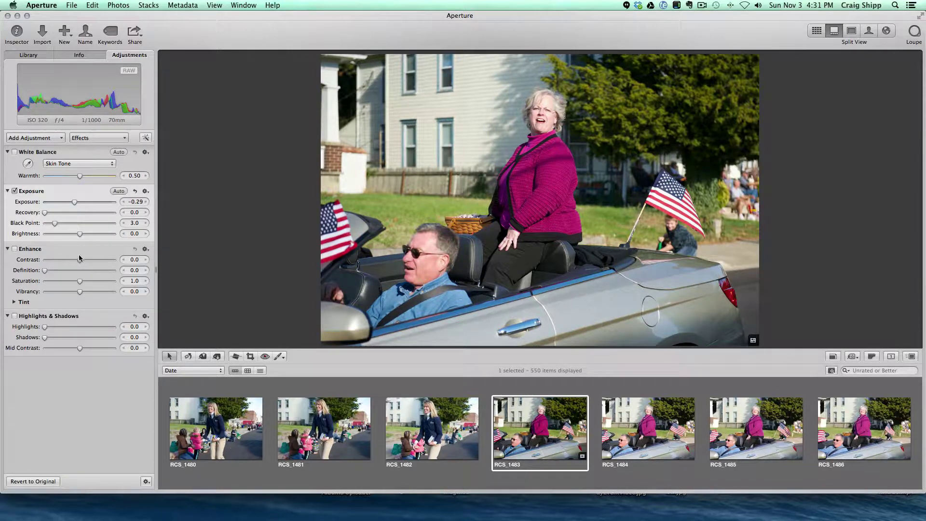
drag(80, 259, 83, 258)
Step: Raise the exposure of the two campaign float photos RCS_1487 and RCS_1488 to 0.43 each
key(Right)
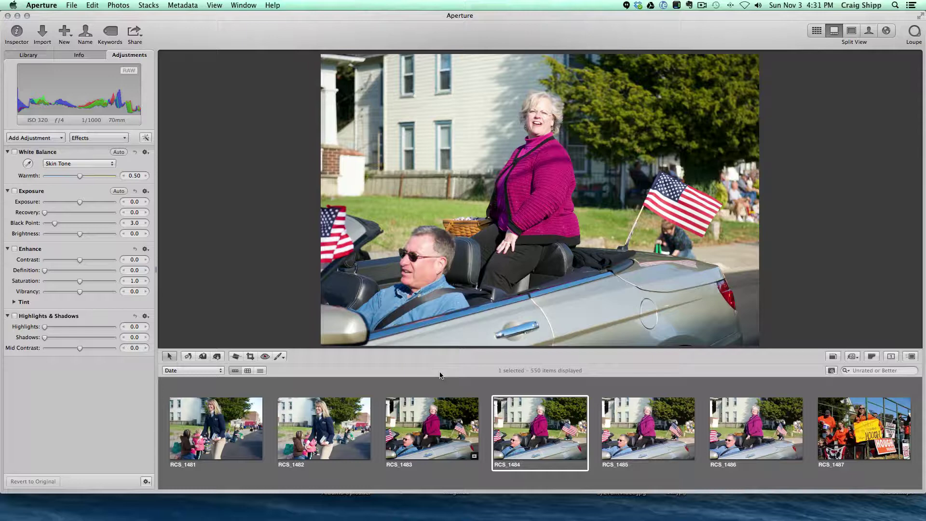
key(Right)
key(Right)
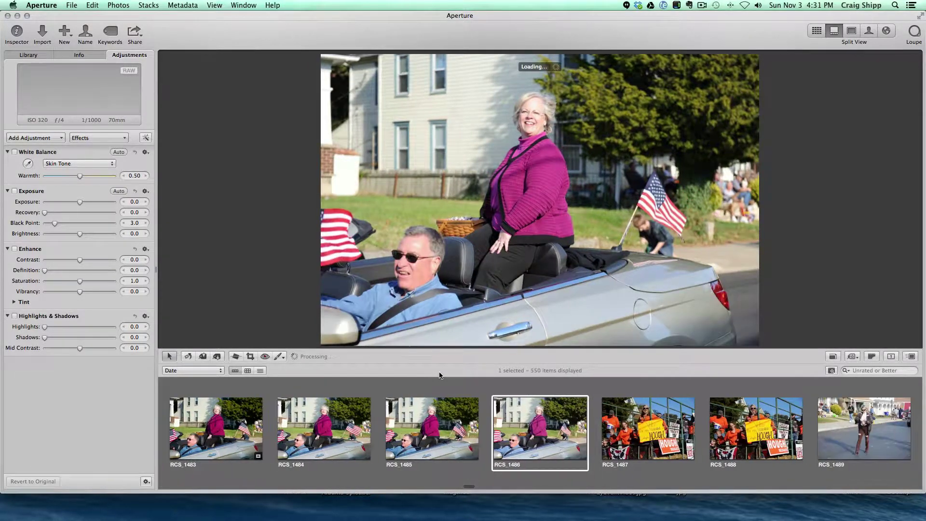
key(Right)
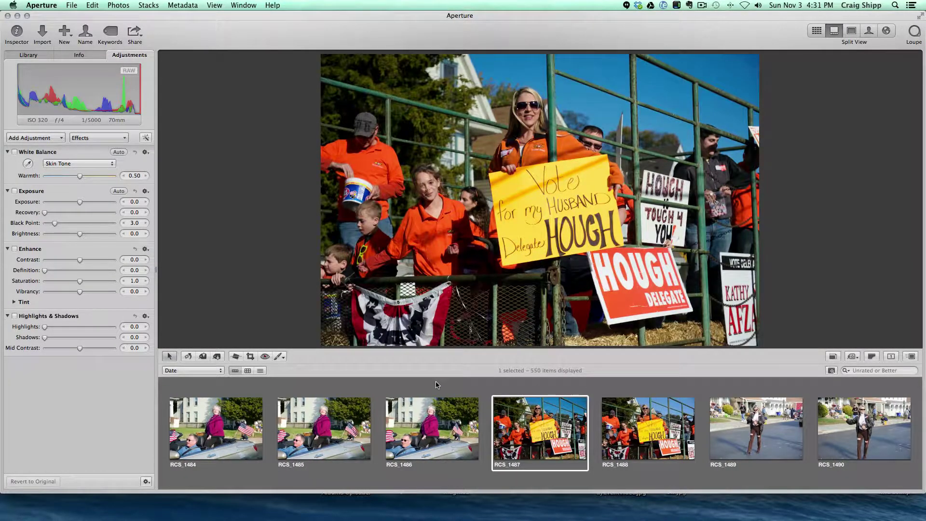
drag(80, 203, 89, 206)
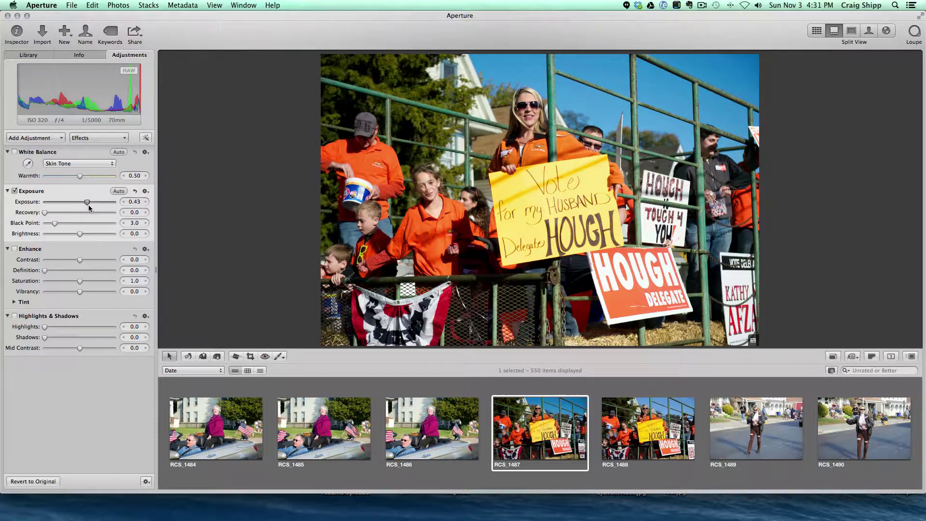
key(Right)
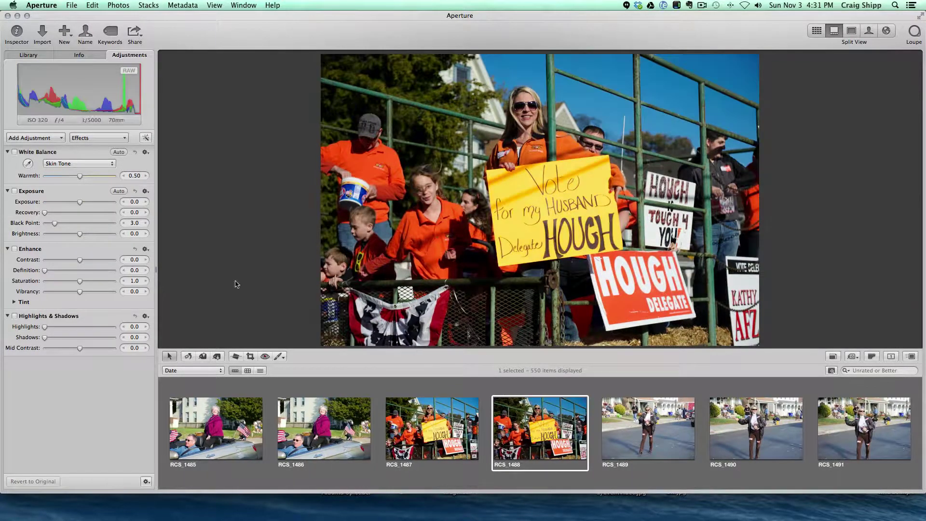
drag(81, 205, 87, 206)
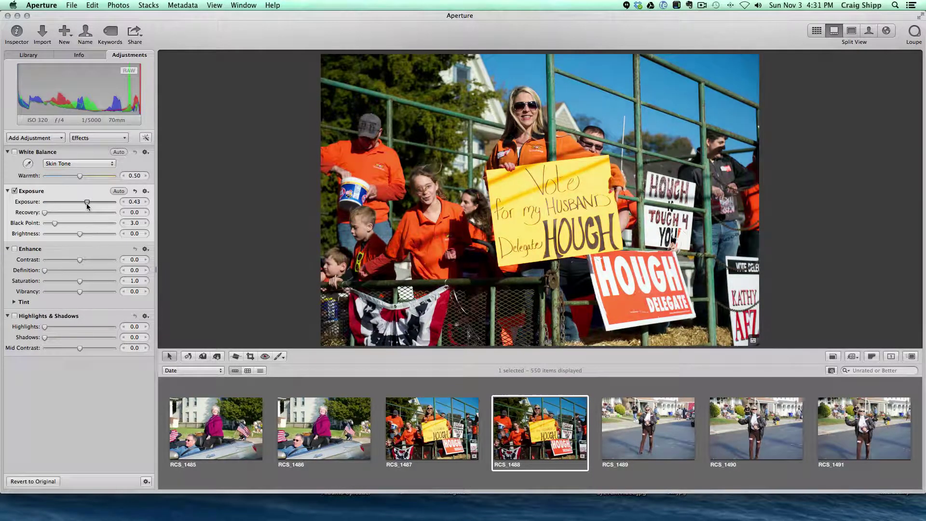
Step: Flag photo RCS_1489 of the woman in the leather jacket and review the following shots RCS_1490 through RCS_1492
key(Right)
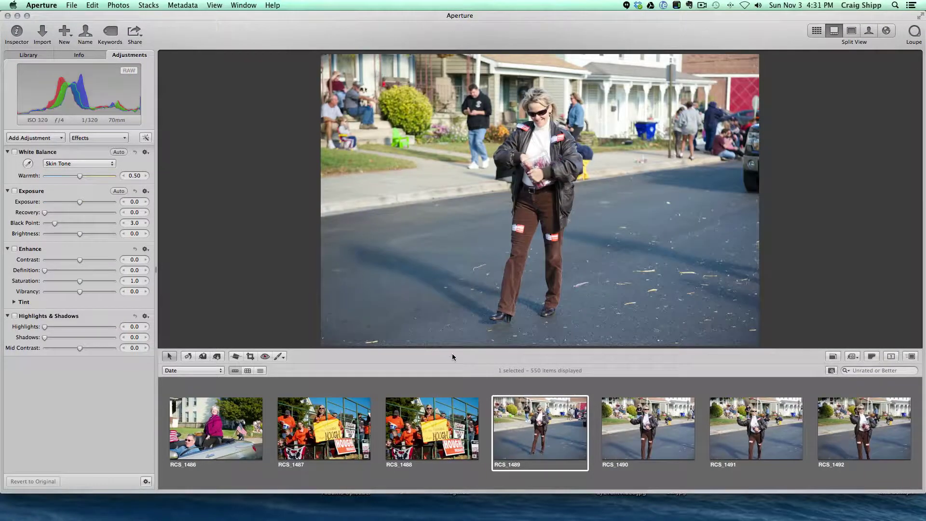
click(623, 416)
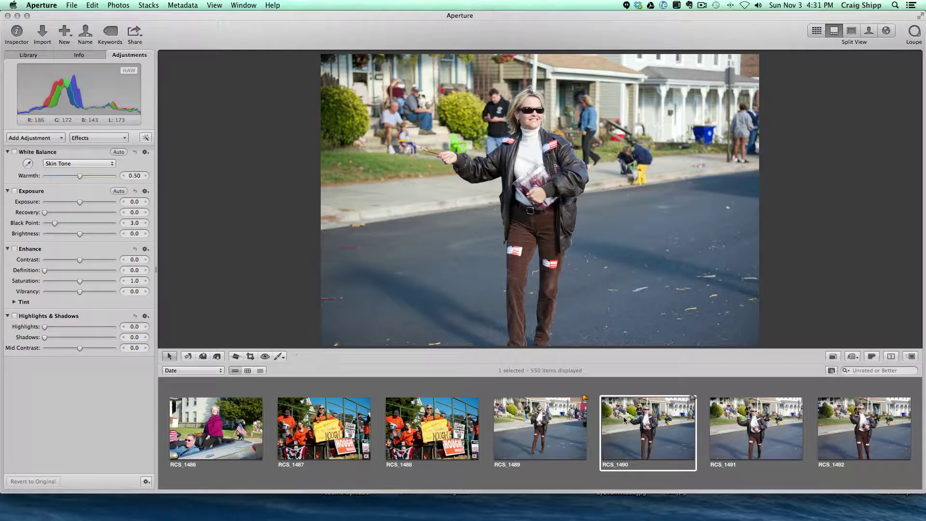
key(Right)
key(Right)
Step: Raise the exposure of the fire truck window photo RCS_1494 to 0.71 and its contrast to 0.03
key(Right)
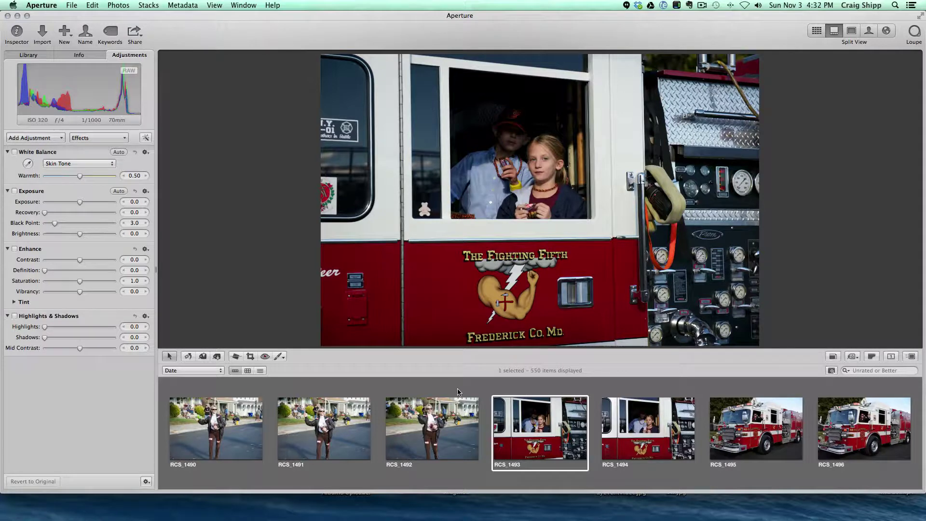
key(Right)
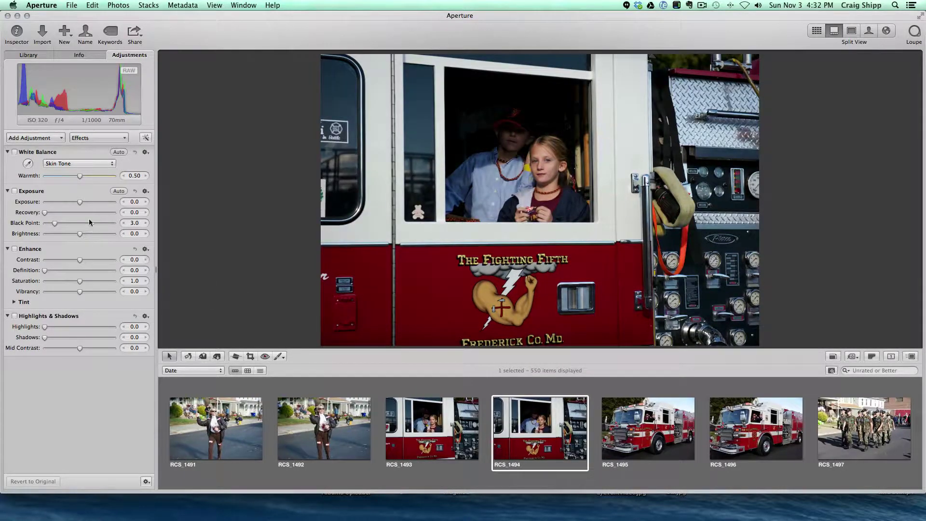
drag(80, 202, 91, 204)
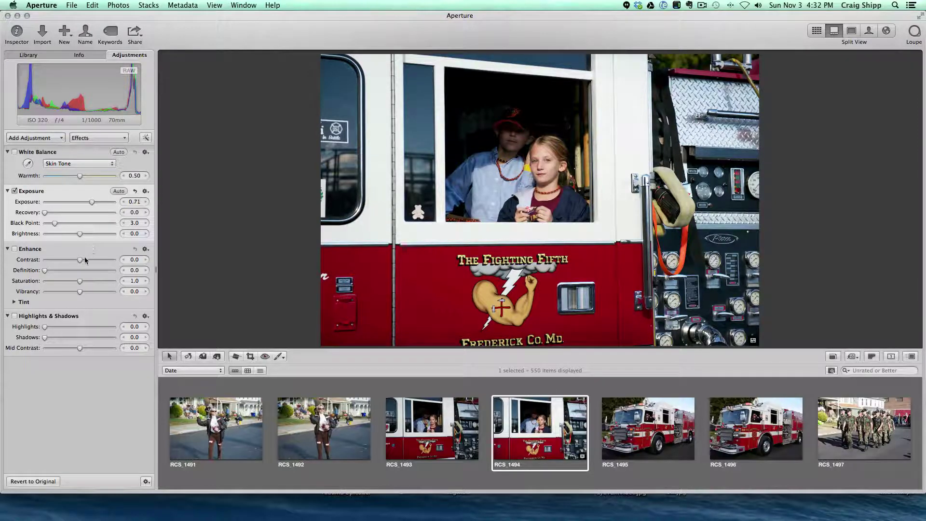
drag(80, 262, 82, 262)
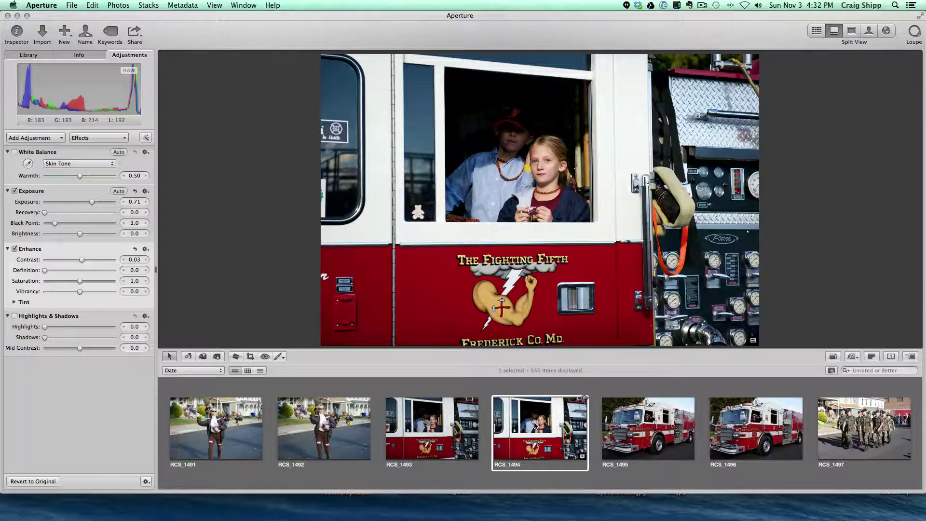
Step: Brighten fire truck photos RCS_1495 and RCS_1496, setting the exposure of RCS_1496 to 0.45, and advance to RCS_1497
key(Right)
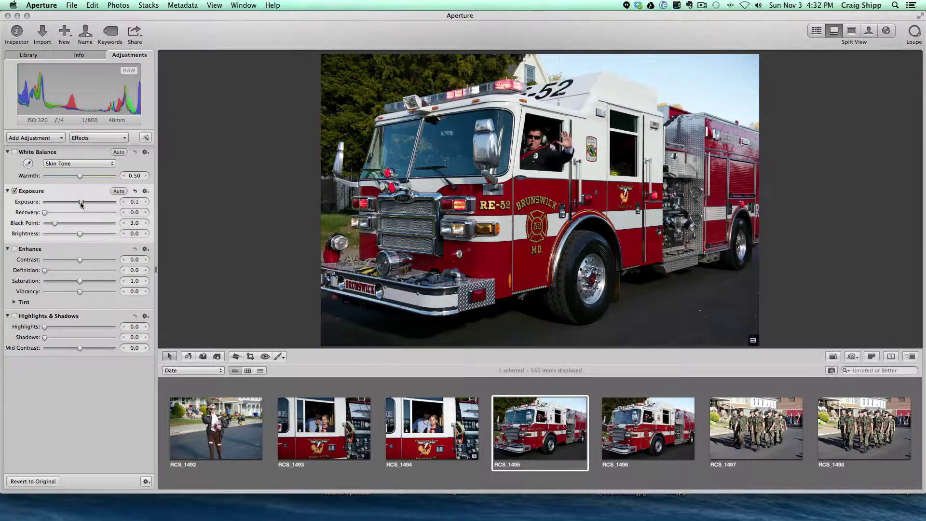
key(Right)
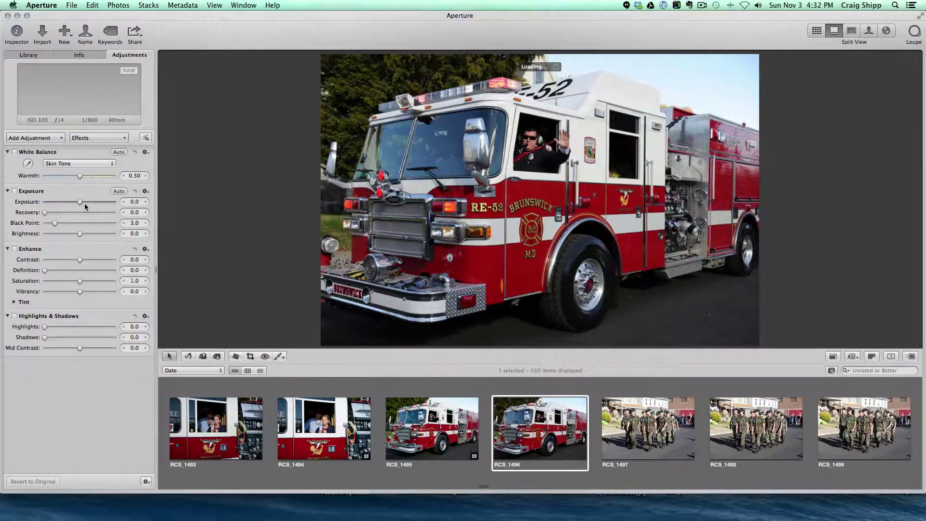
drag(85, 203, 87, 203)
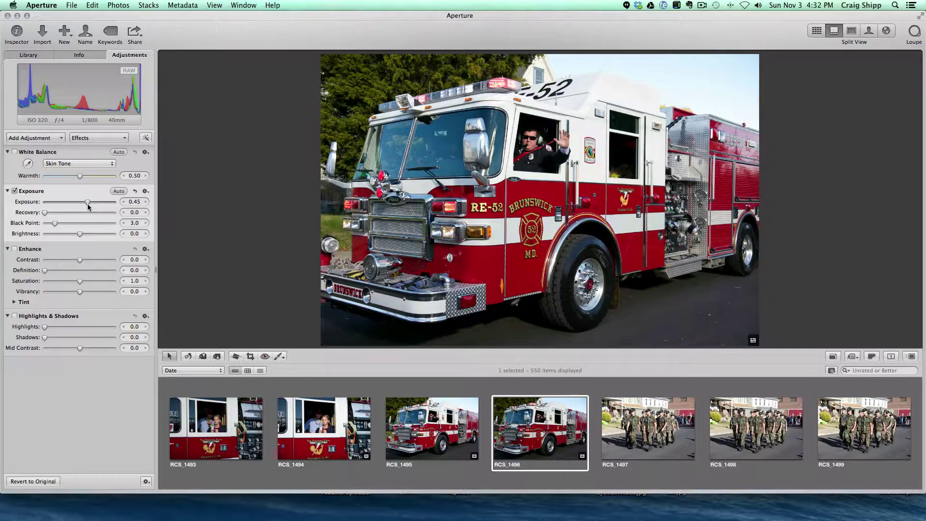
key(Right)
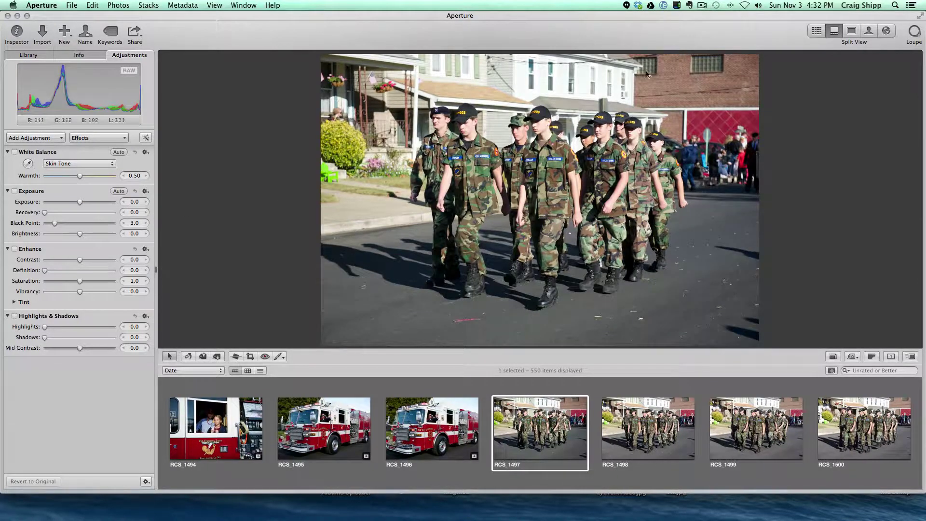
click(702, 6)
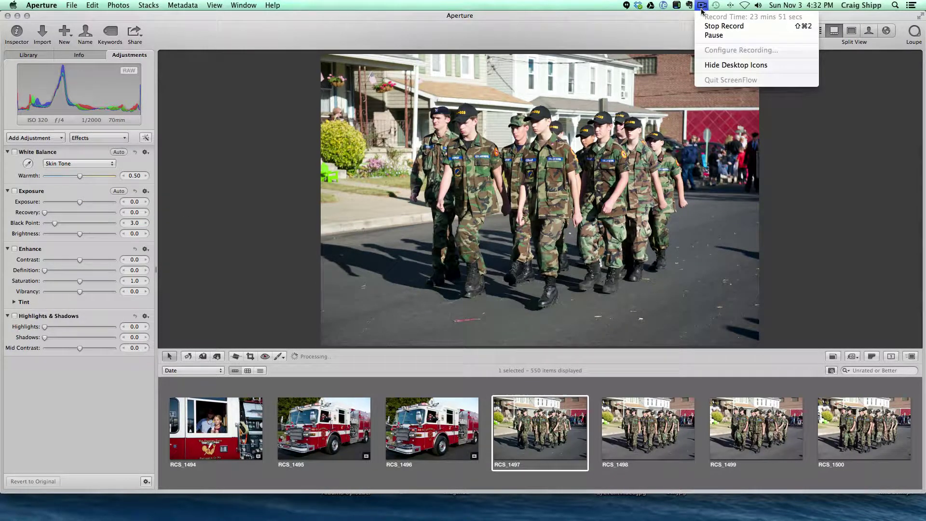
click(706, 36)
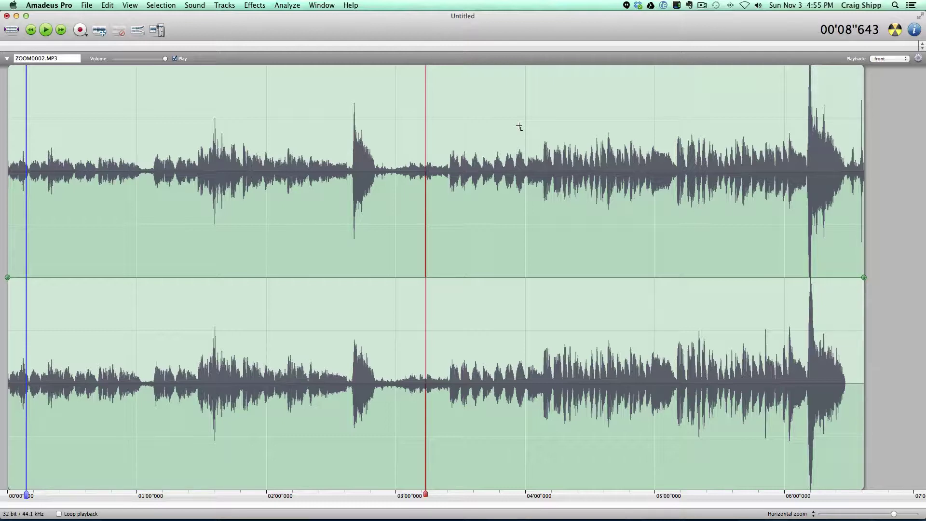
Step: Play a few seconds of the ZOOM0002.MP3 recording and delete its tail from the point where the lower channel's audio ends
key(space)
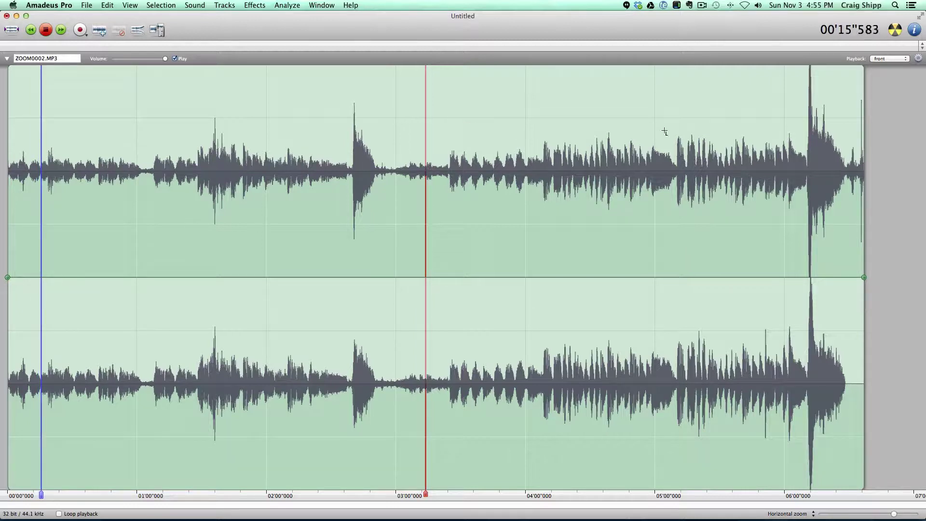
key(space)
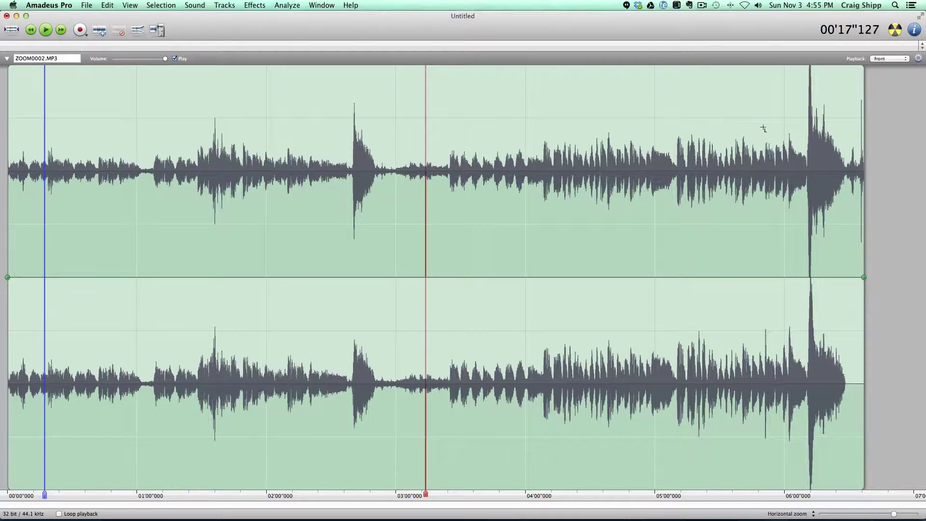
click(845, 188)
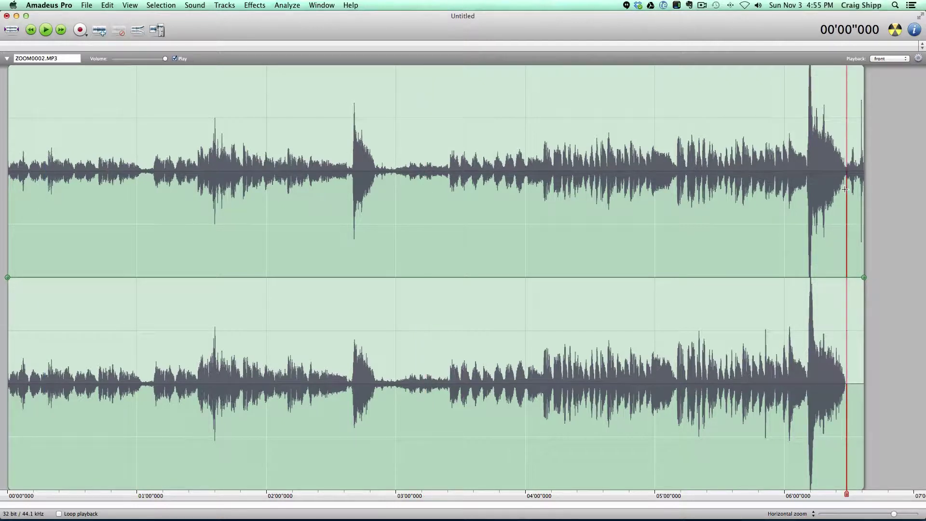
key(space)
drag(844, 189, 867, 189)
key(BackSpace)
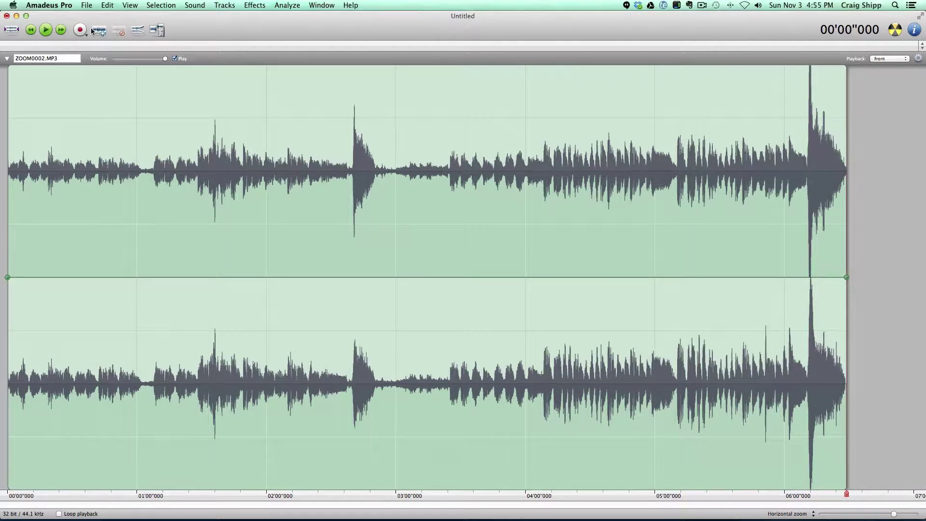
Step: Save the trimmed recording to the Desktop in Mp3 format as BrunswickVeteransDay2013ES1
click(87, 5)
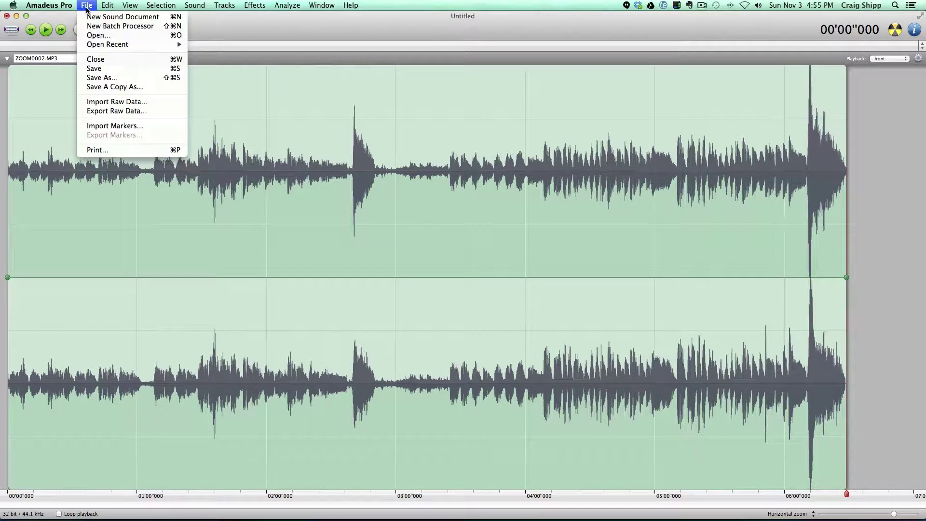
click(106, 77)
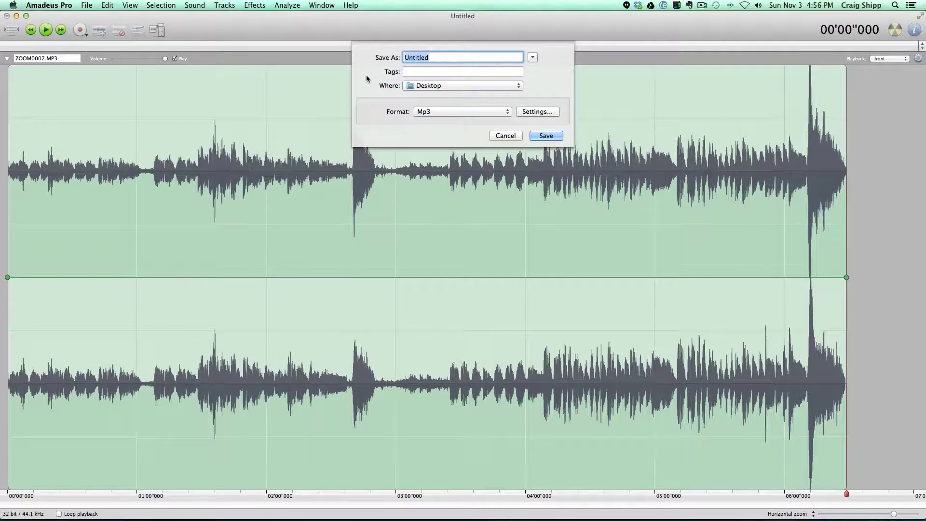
text(BrunswickVeteransDay2013)
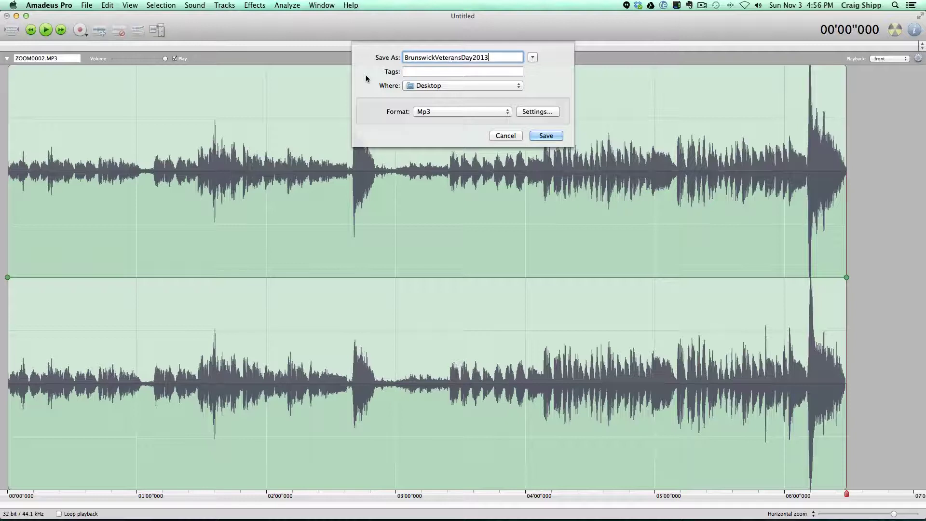
text(ES1)
click(544, 136)
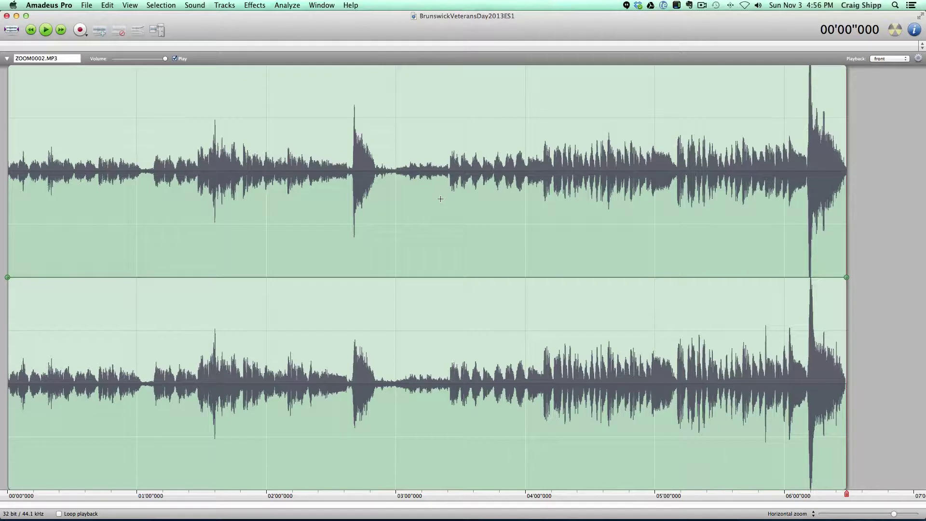
Step: Create a new sound document and load the ZOOM0003.MP3 recording into it
click(87, 6)
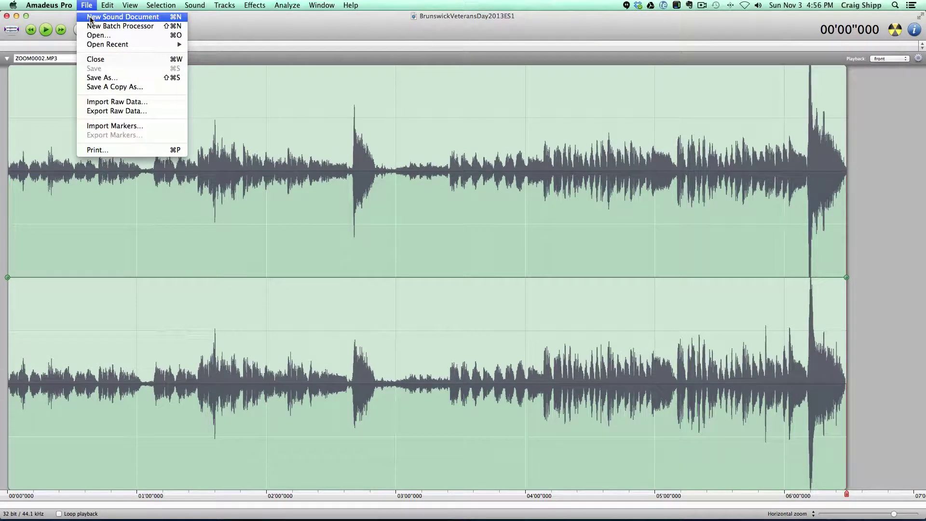
click(91, 17)
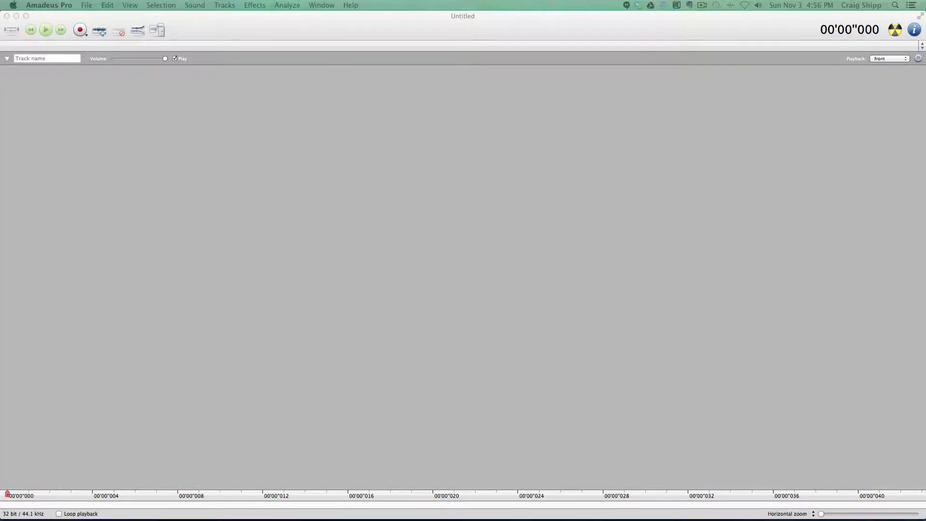
drag(359, 159, 357, 155)
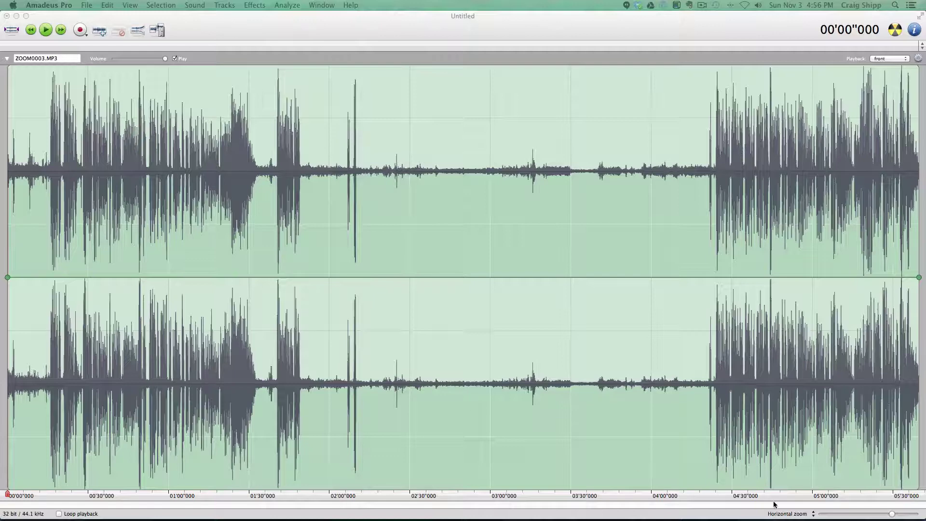
Step: Listen to the opening of ZOOM0003.MP3 and delete about the first 16 seconds, up to where the loud audio starts
drag(892, 515, 866, 516)
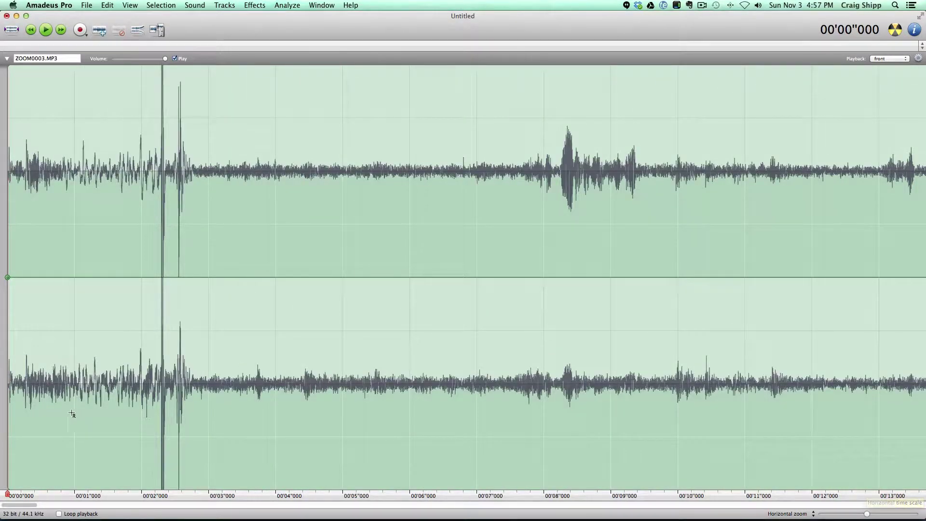
click(14, 411)
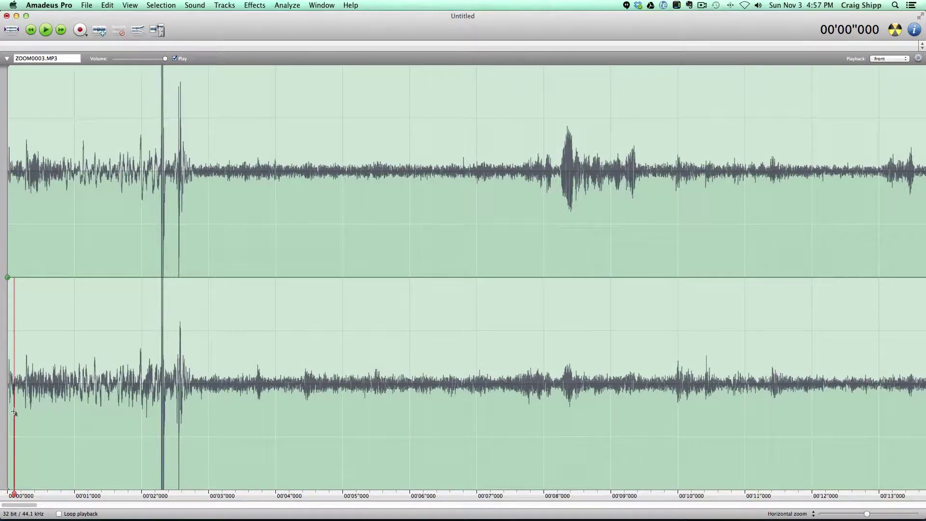
click(21, 494)
key(space)
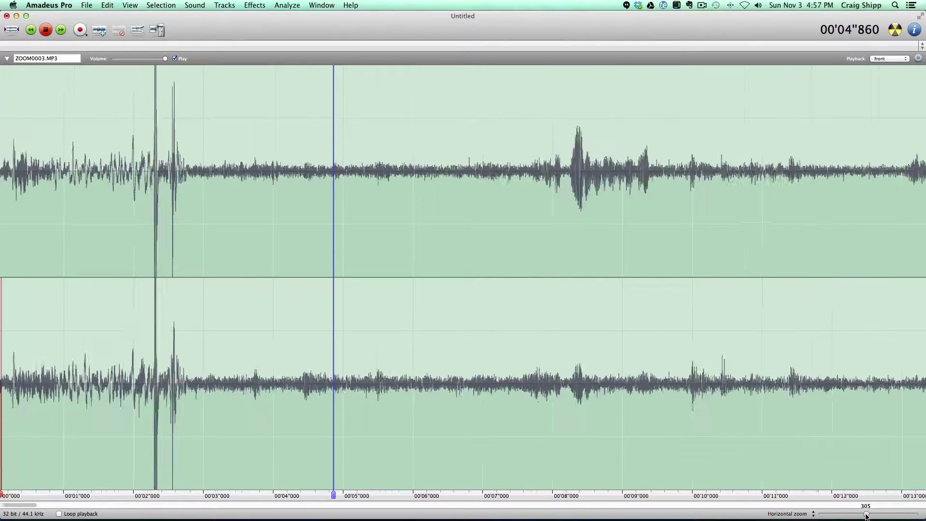
drag(867, 514, 868, 516)
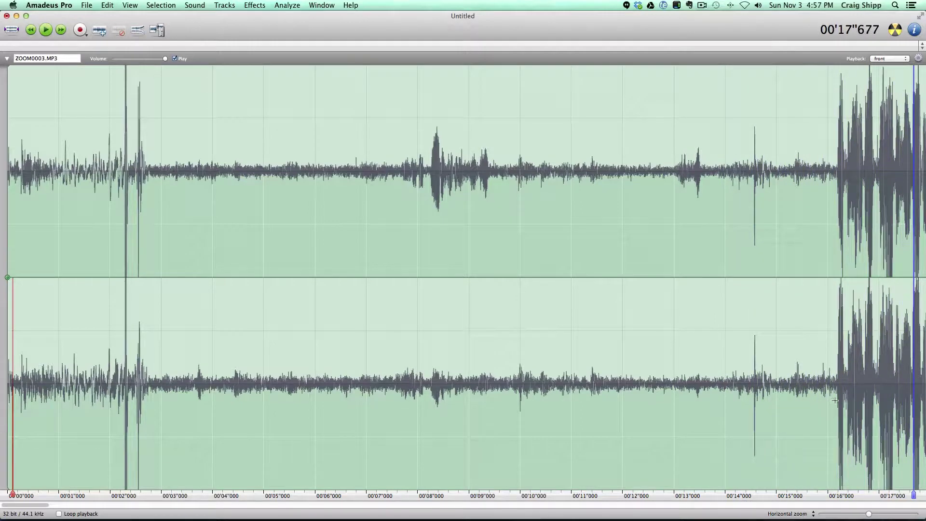
drag(836, 399, 6, 431)
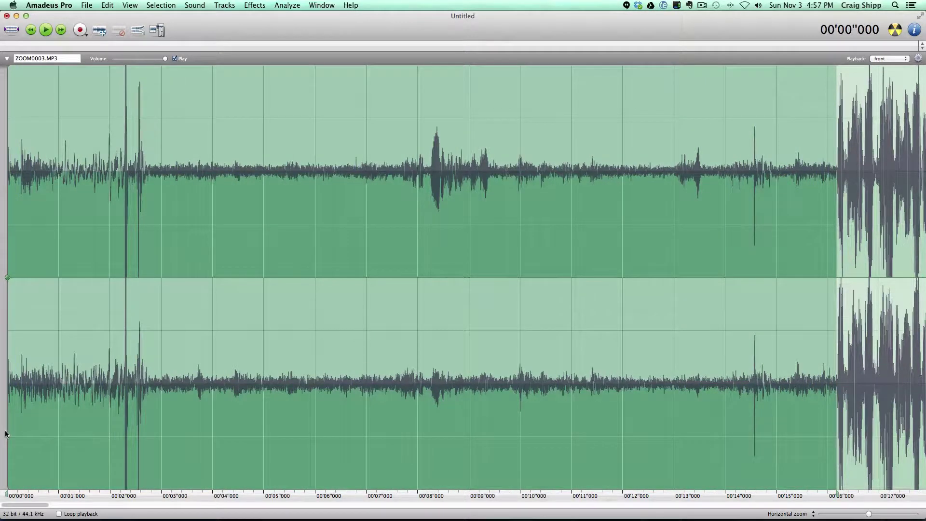
key(Delete)
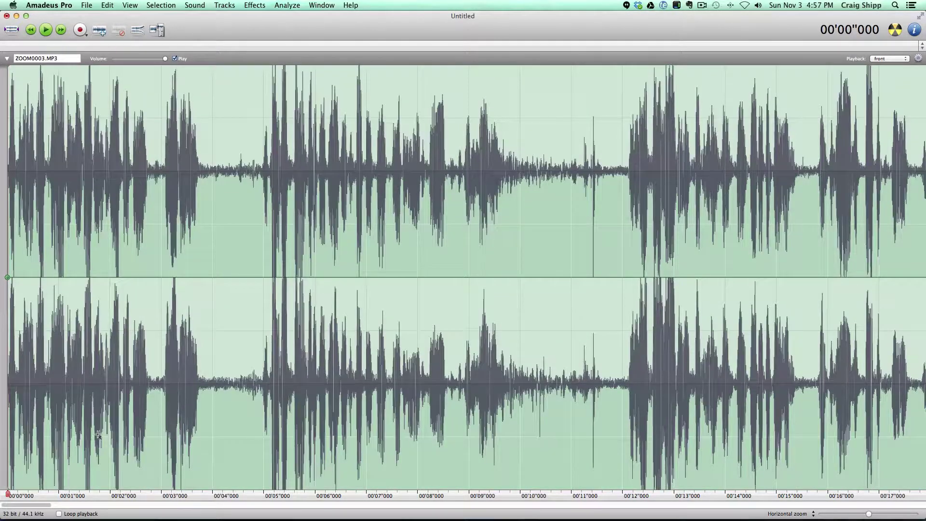
Step: Apply multiband denoising with its existing settings to the trimmed ZOOM0003.MP3 recording, playing the opening before and after to compare
key(space)
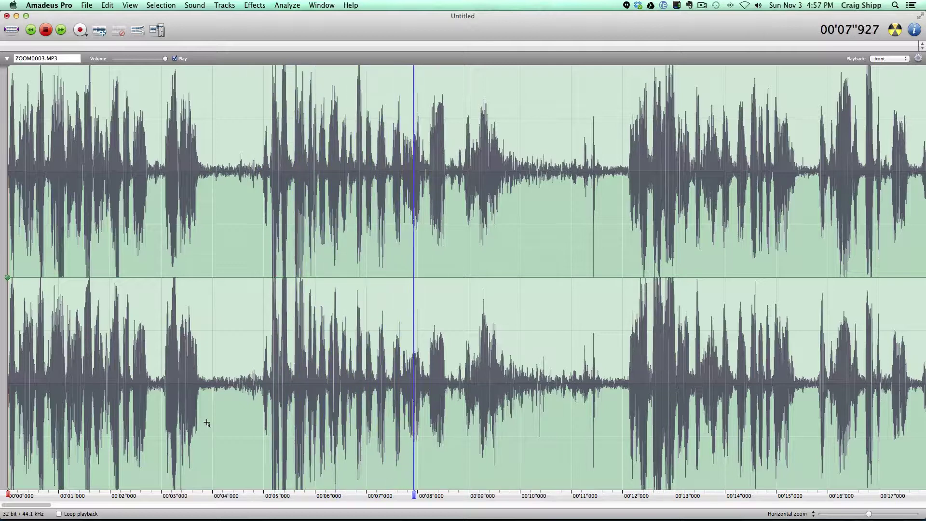
key(space)
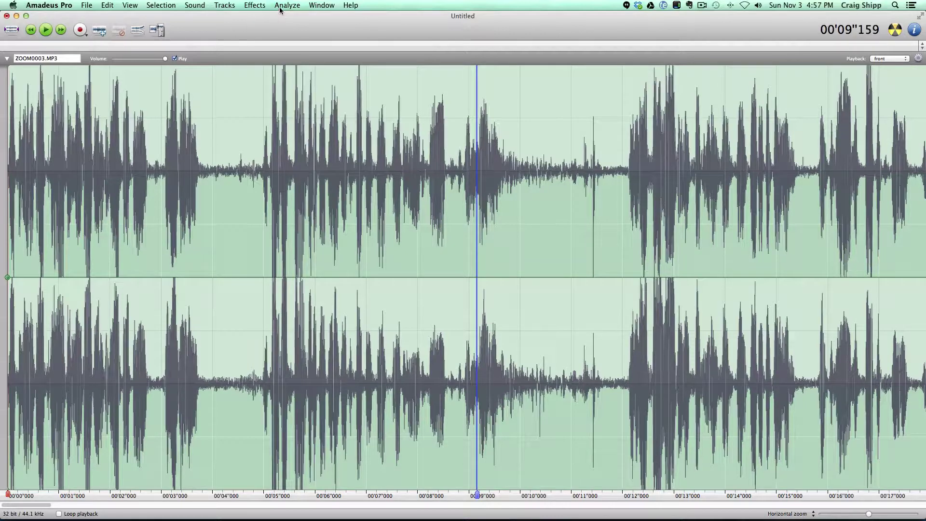
click(257, 7)
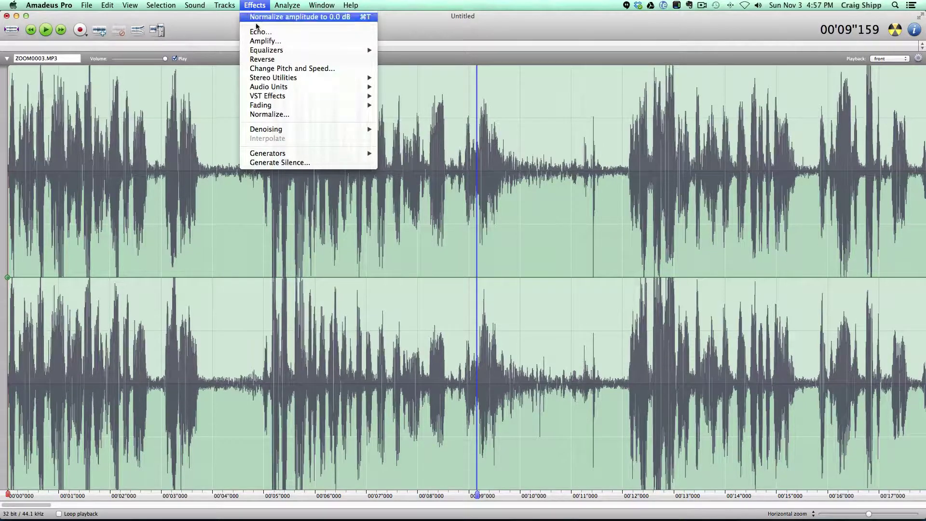
mouse_move(285, 131)
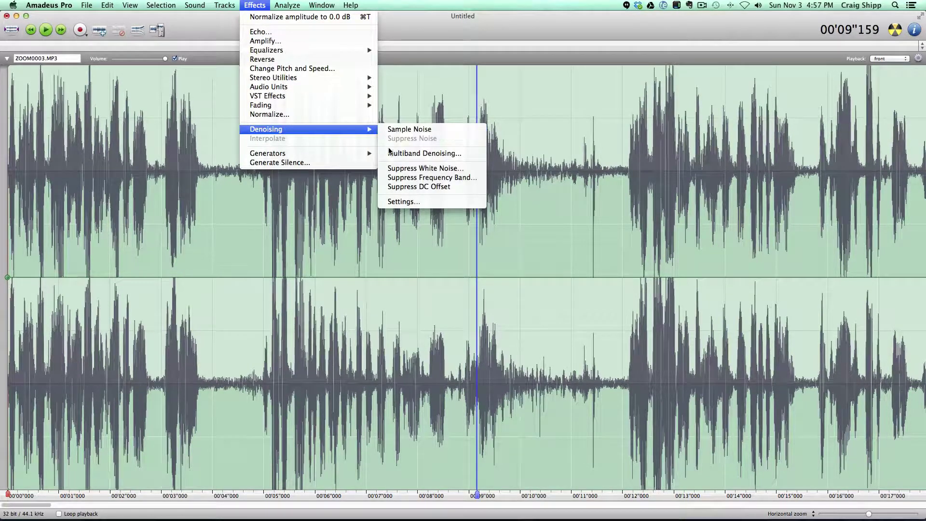
click(390, 155)
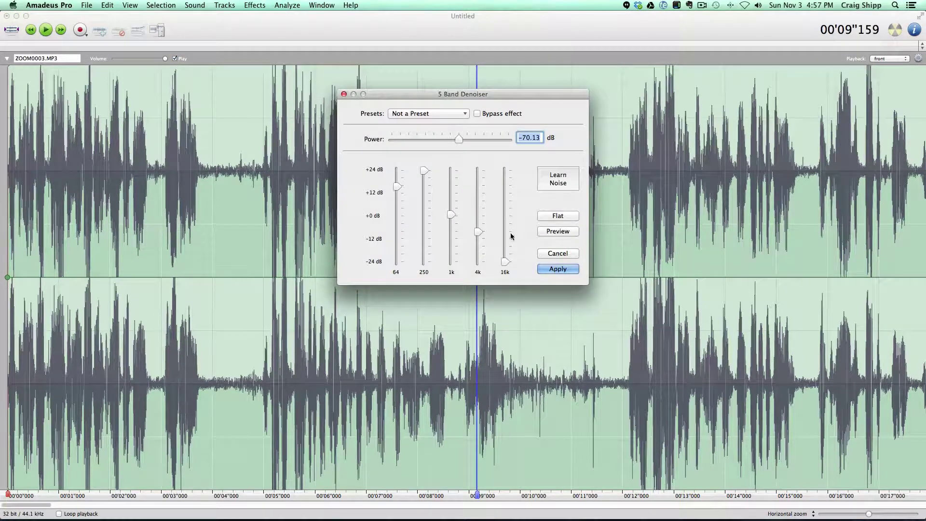
click(548, 267)
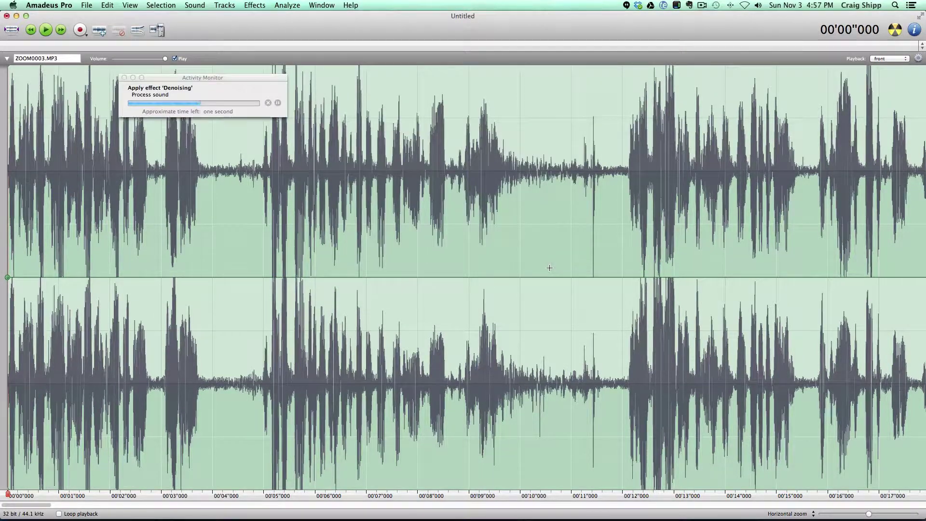
key(space)
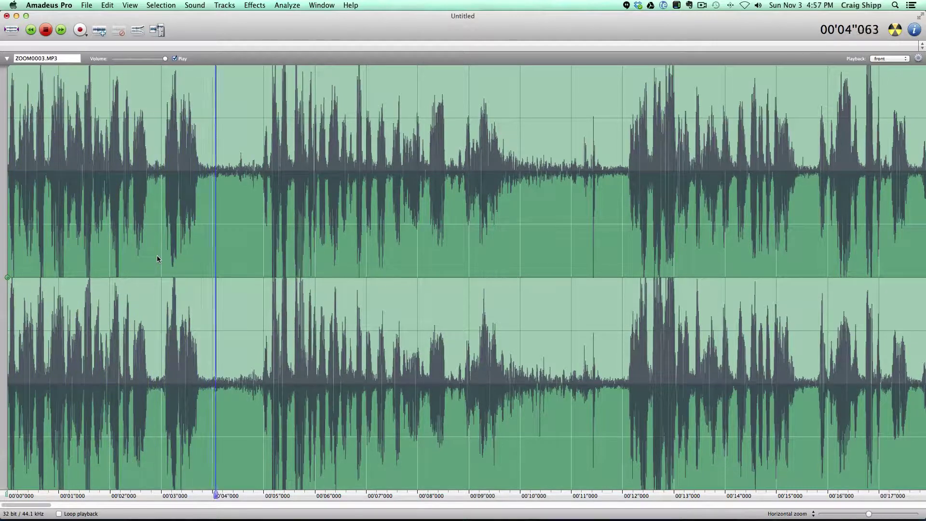
key(space)
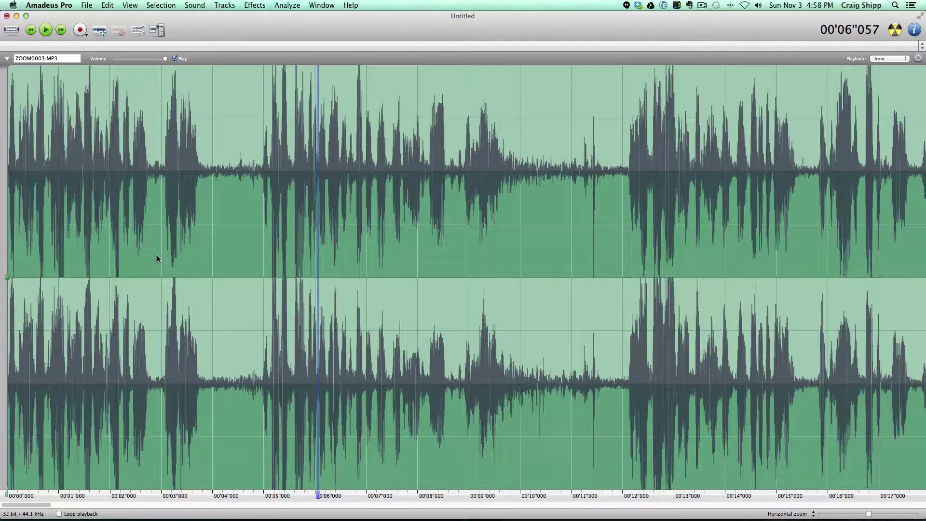
Step: Save the denoised recording to the Desktop in Mp3 format as BrunswickVeteransDay2013audio2
click(85, 5)
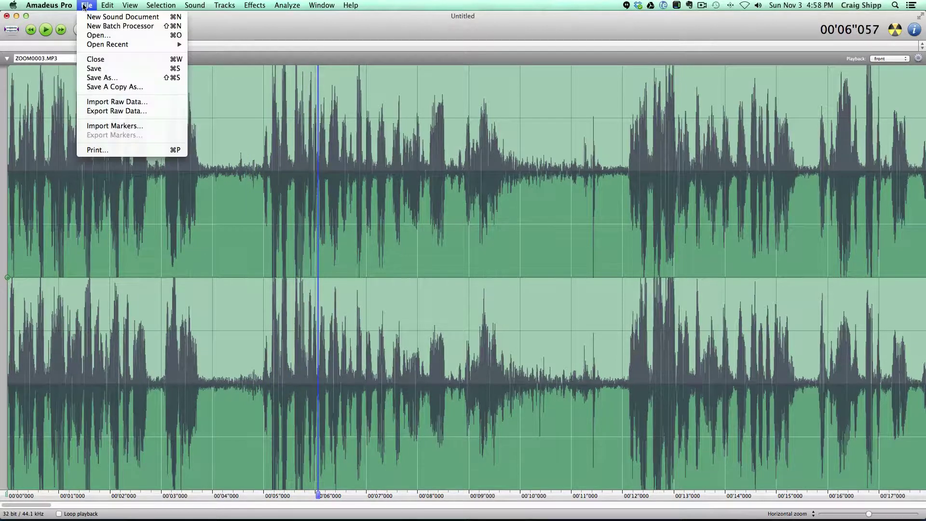
click(100, 78)
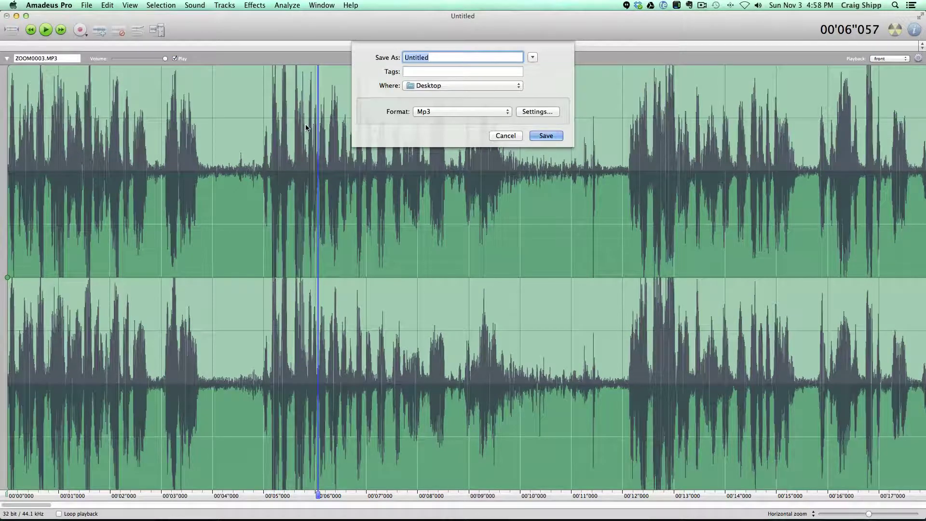
text(BrunswickVeteransDay2013)
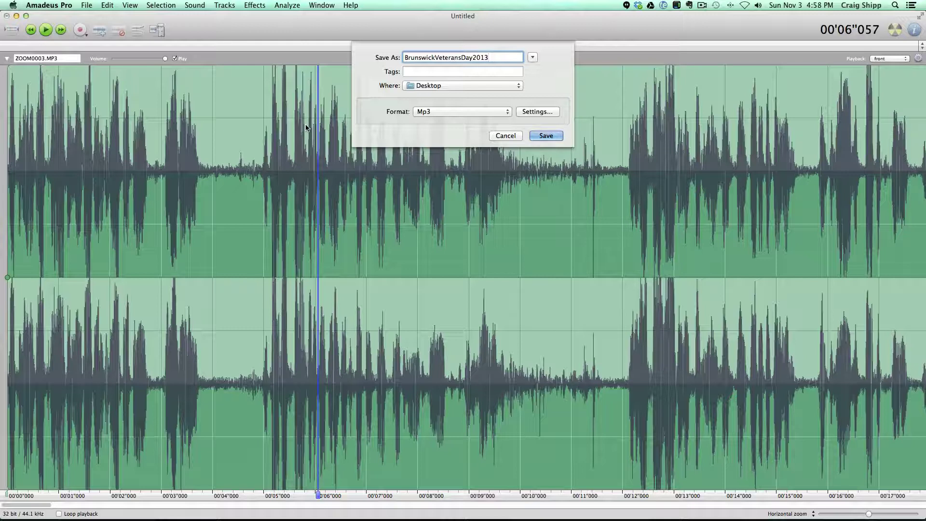
text(audio2)
click(545, 138)
click(545, 136)
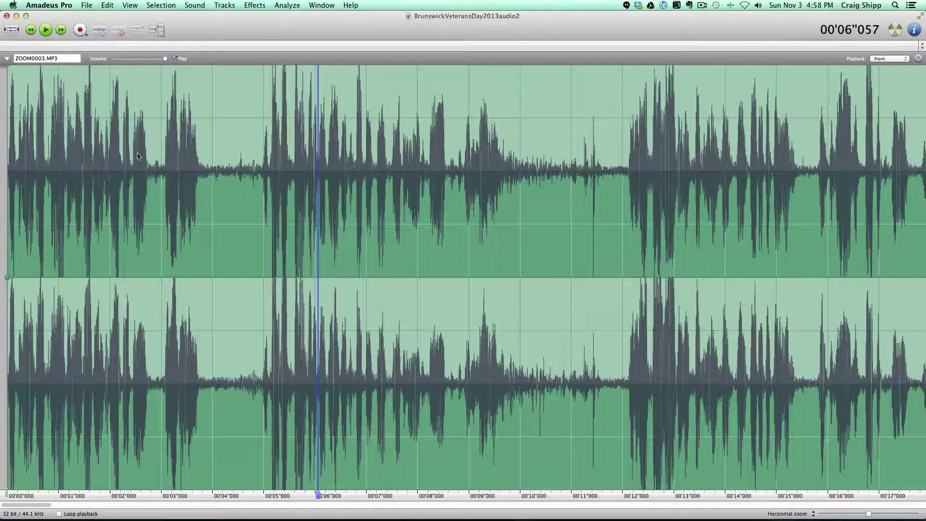
Step: Close the BrunswickVeteransDay2013audio2 document and listen to BrunswickVeteransDay2013ES1 at its opening and through the end of its first section
click(6, 16)
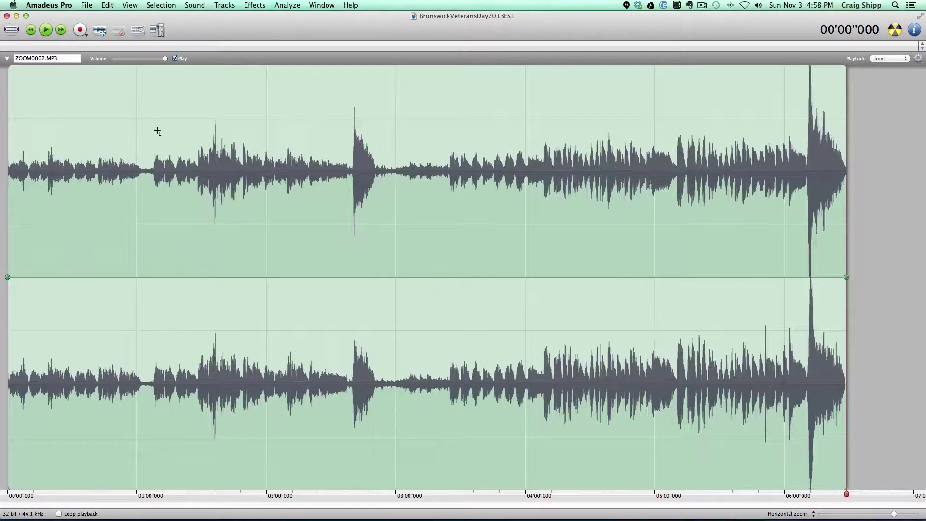
key(space)
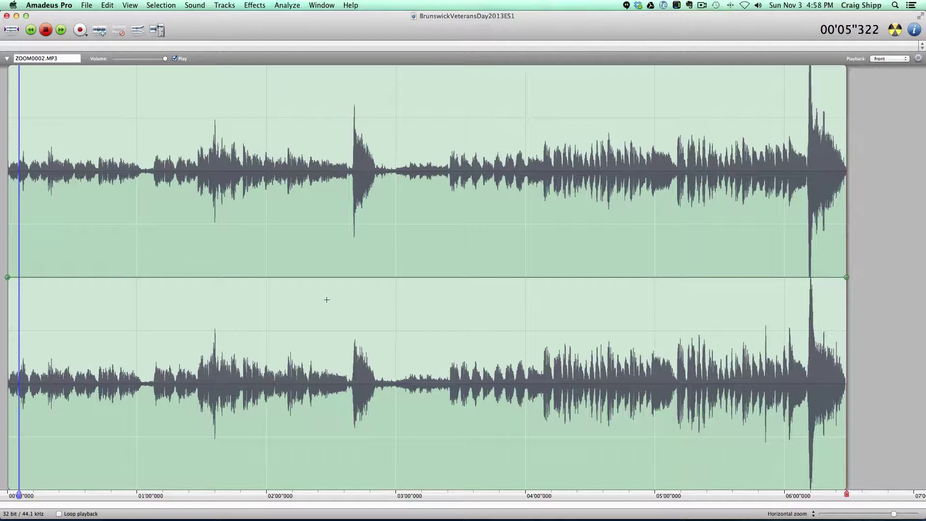
key(space)
click(338, 492)
key(space)
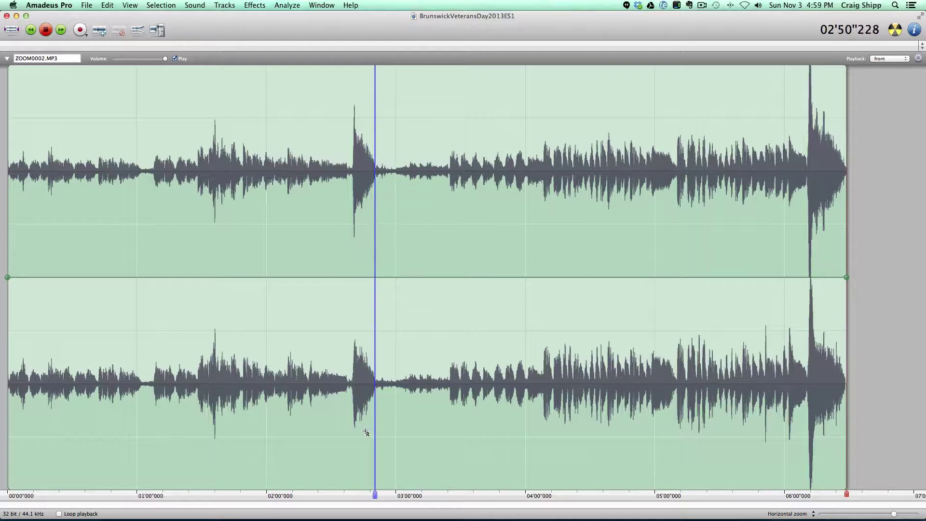
key(space)
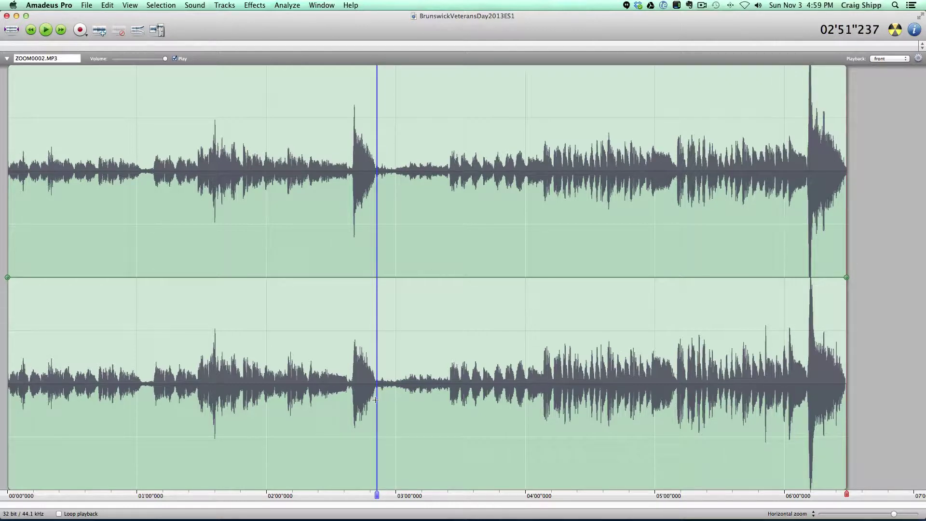
Step: Save the section from the start to about 2'51" to the Desktop in Mp3 format as BrunswickVeteransDay2013ES1
drag(377, 398, 6, 423)
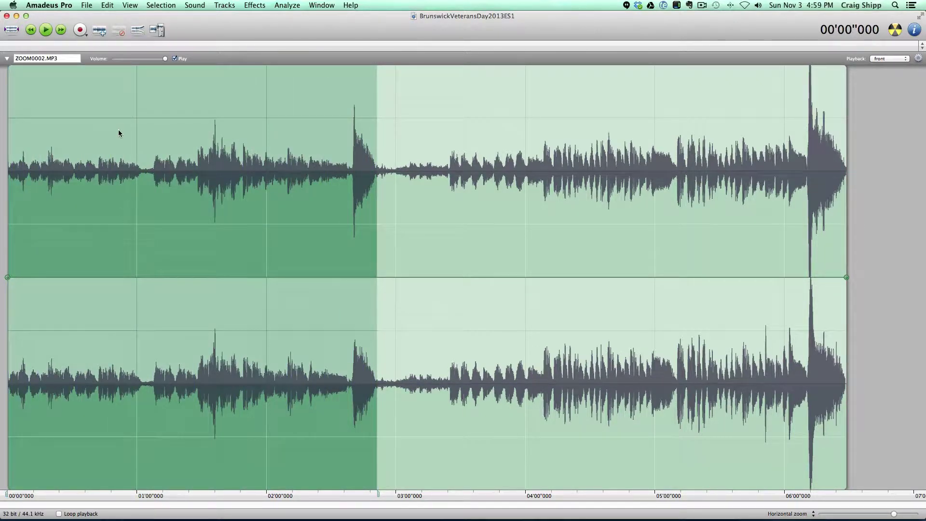
click(159, 6)
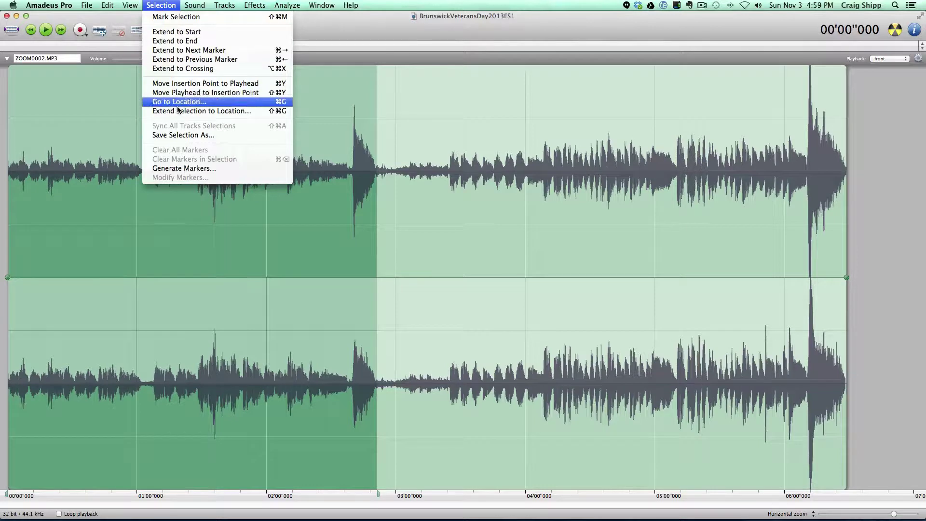
click(194, 136)
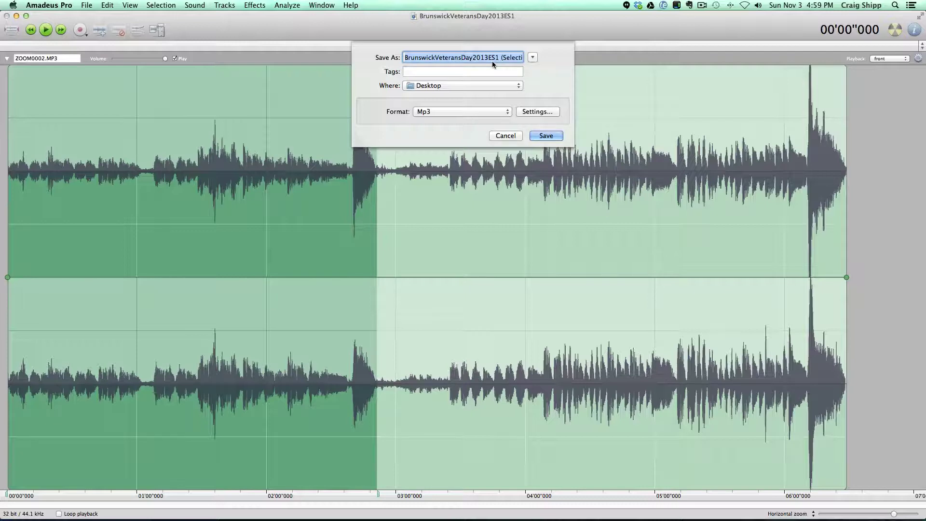
drag(501, 60, 549, 60)
key(BackSpace)
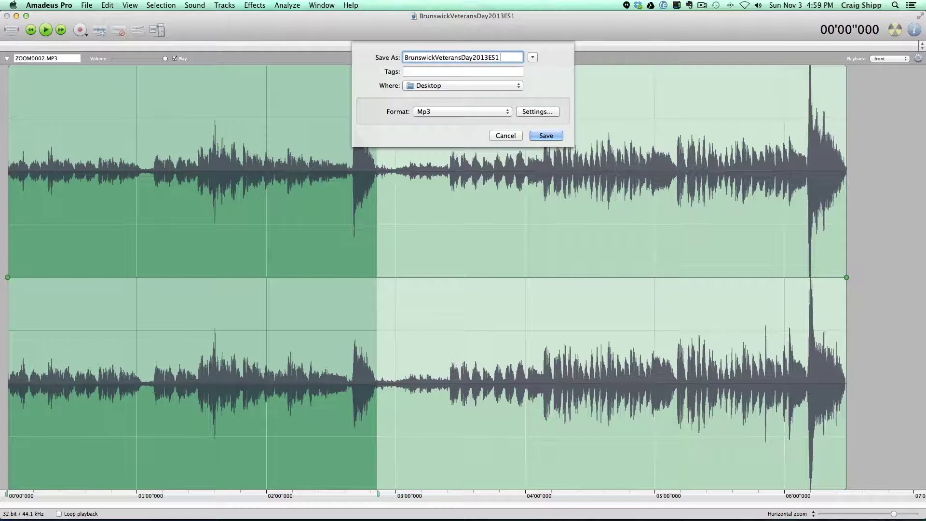
click(546, 135)
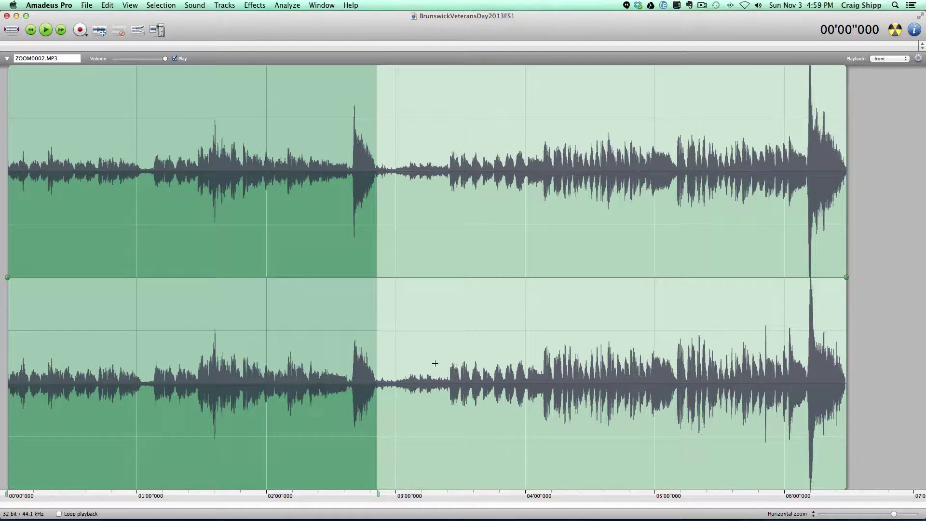
Step: Try to play the recording from about 3'15" onward while the first section is still selected
key(space)
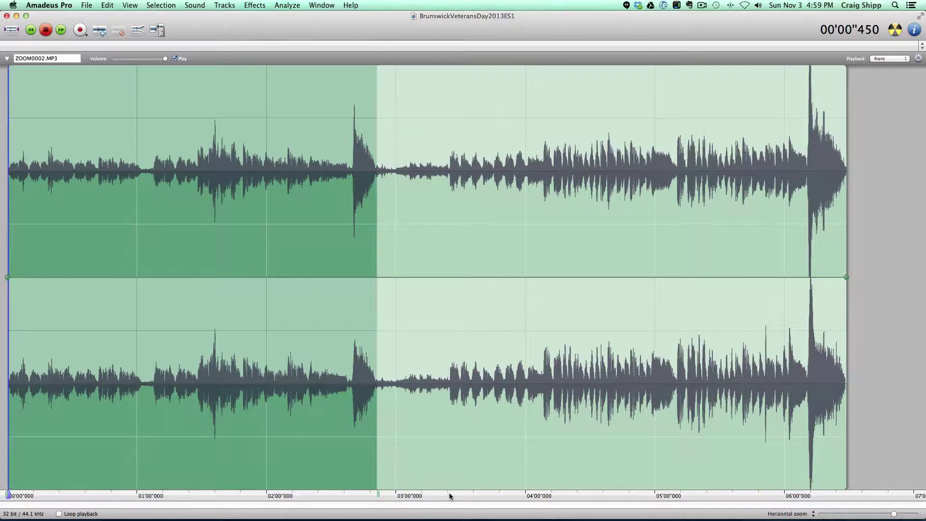
click(449, 494)
key(space)
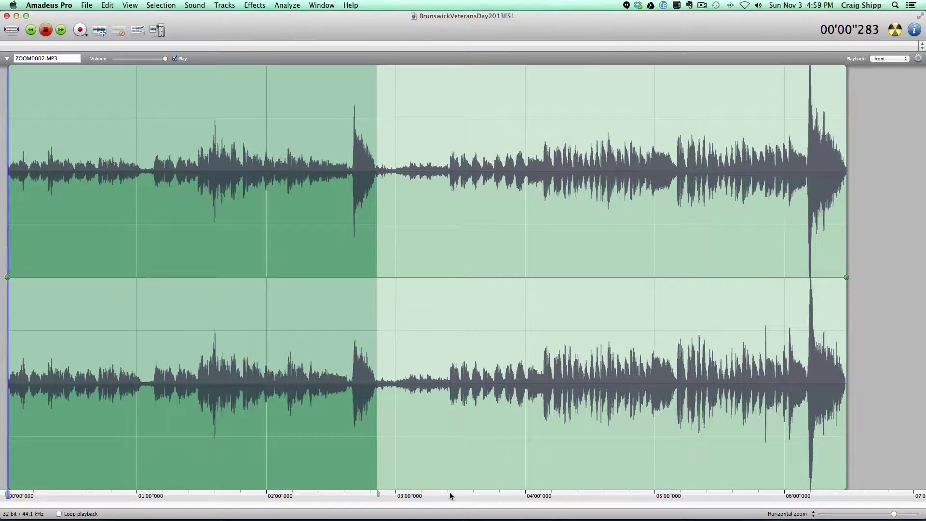
key(space)
click(429, 496)
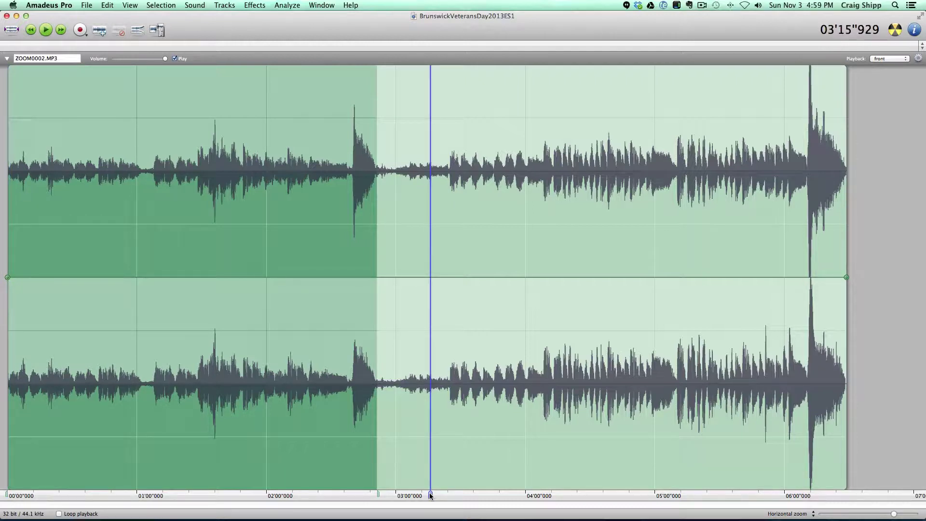
key(space)
key(space)
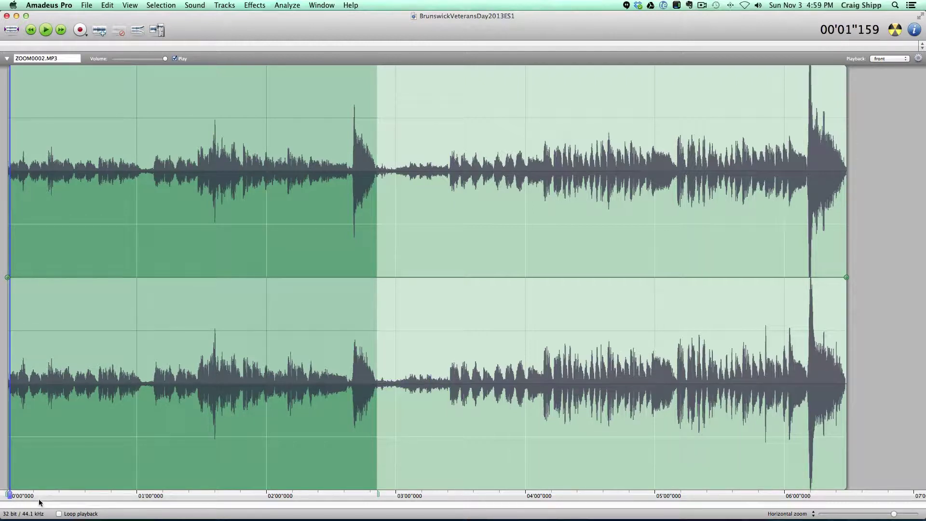
drag(9, 495, 439, 492)
key(space)
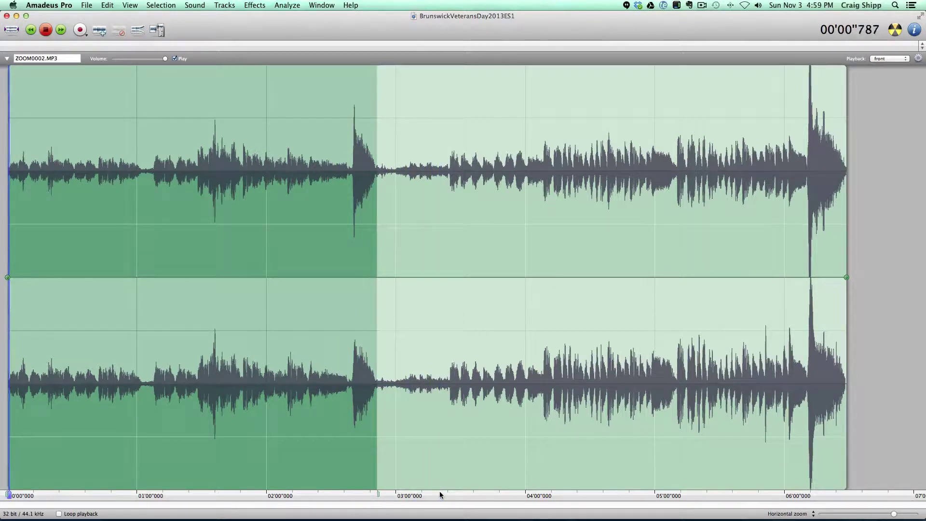
key(space)
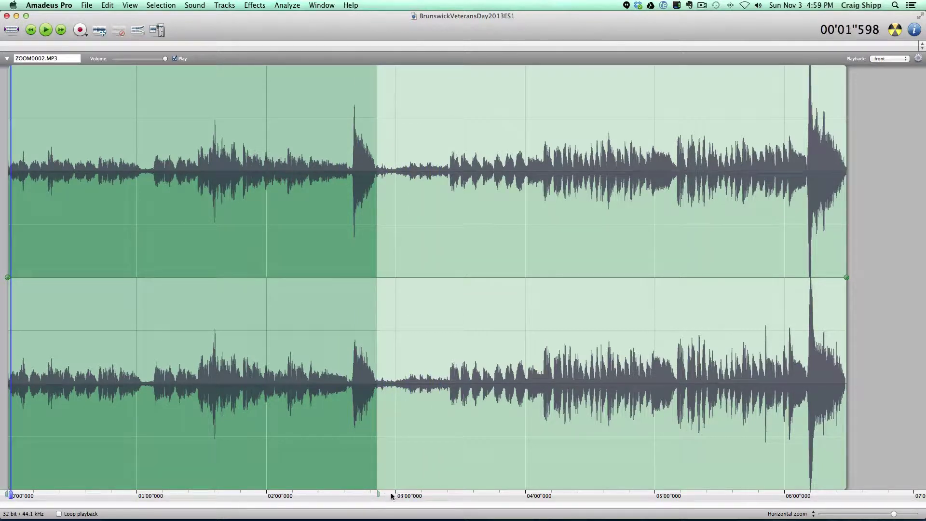
click(452, 494)
key(space)
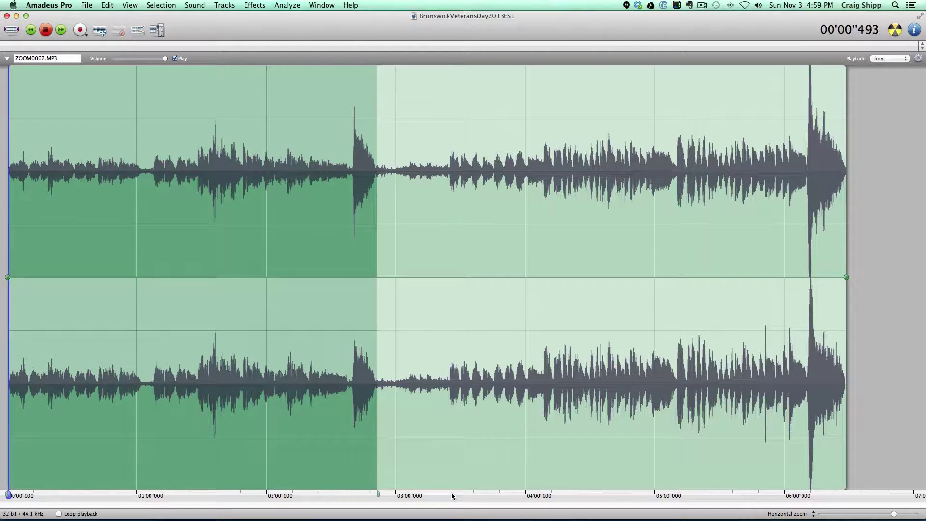
key(space)
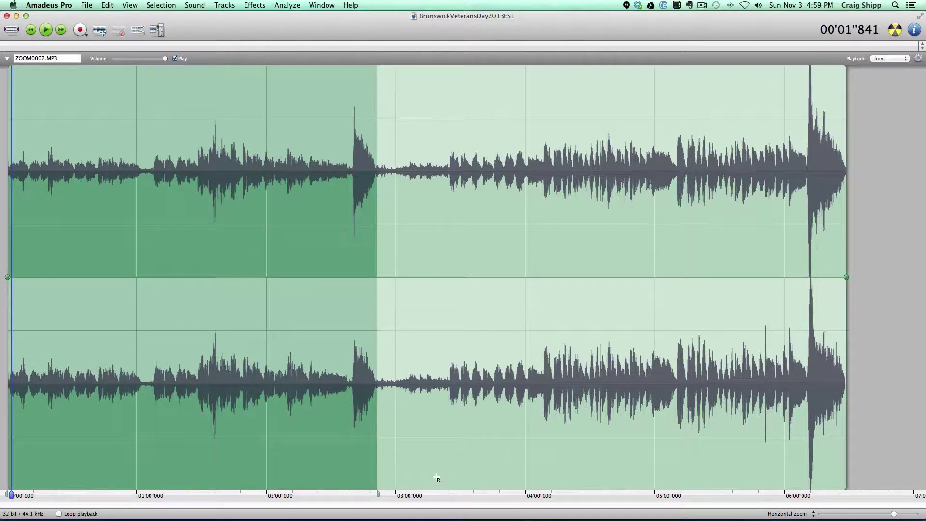
Step: Clear the selection and listen up to about 3'28" to find where the second section begins
click(436, 477)
key(space)
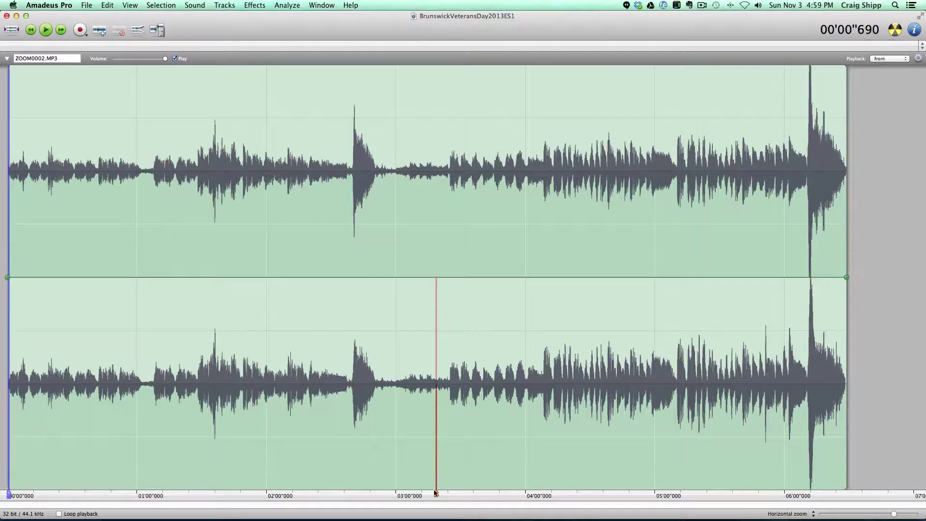
click(428, 495)
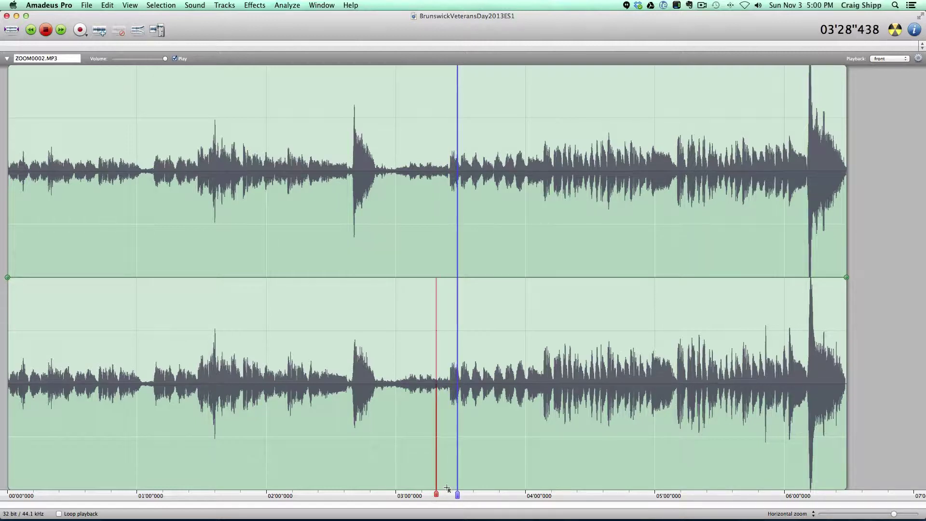
key(space)
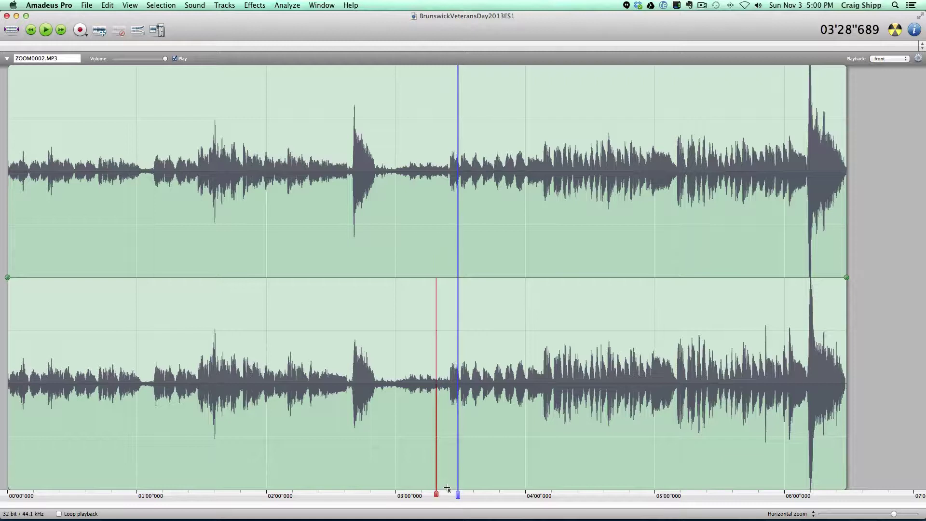
click(448, 416)
drag(448, 416, 493, 419)
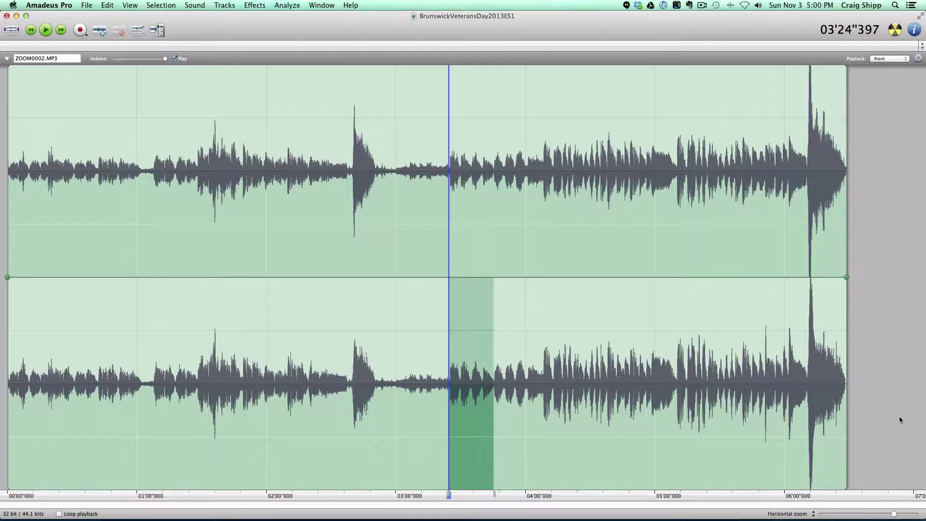
click(885, 415)
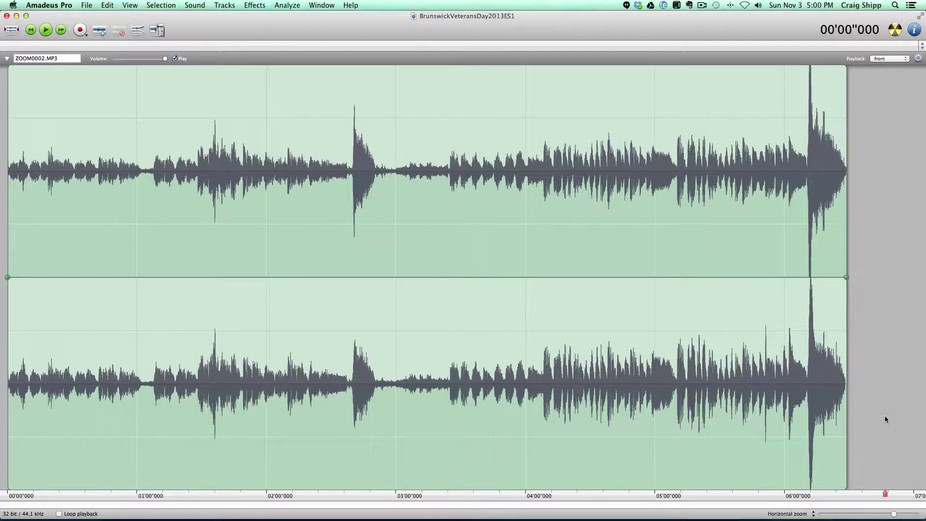
click(819, 297)
click(792, 270)
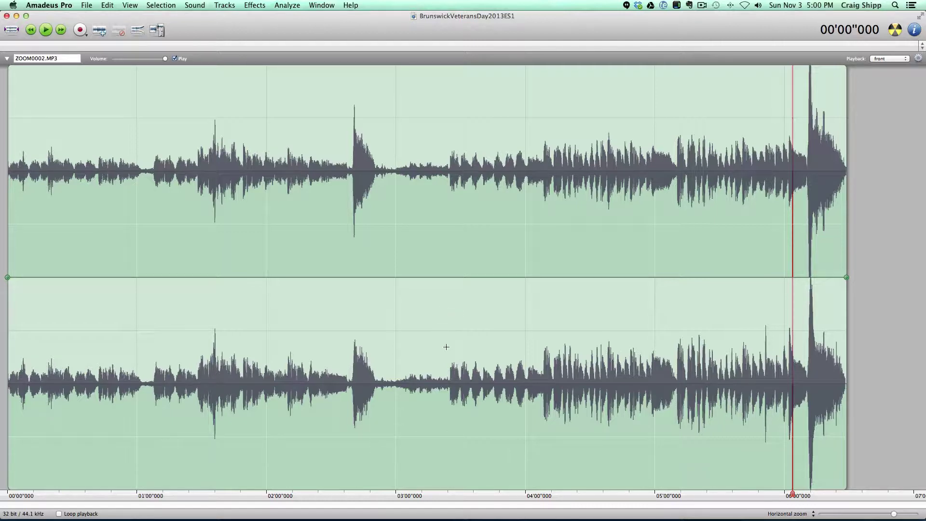
Step: Save the section from about 3'24" to the recording's end to the Desktop in Mp3 format as BrunswickVeteransDay2013ES2
click(449, 375)
drag(449, 375, 843, 378)
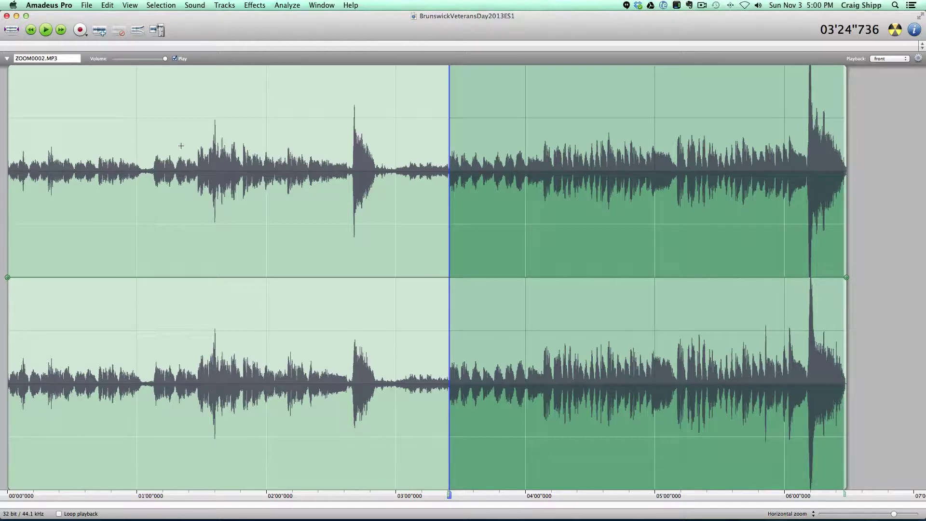
click(162, 5)
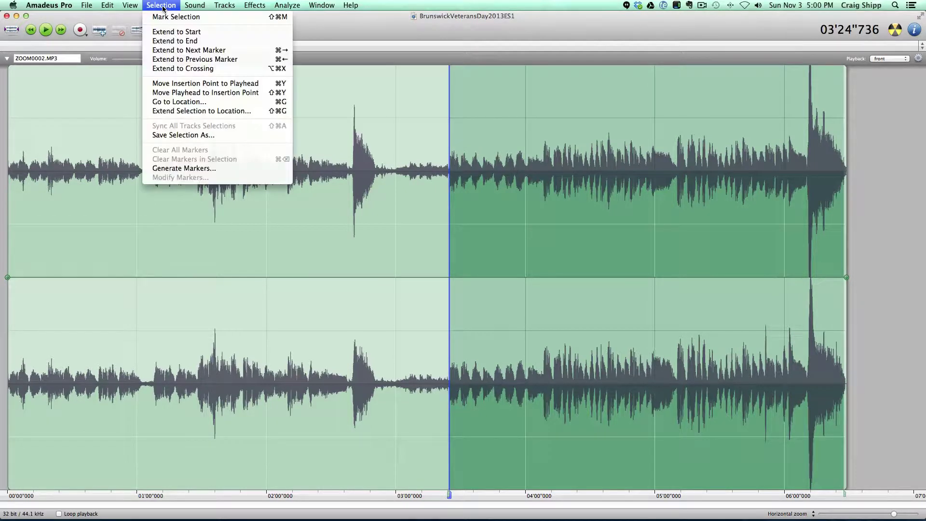
click(194, 136)
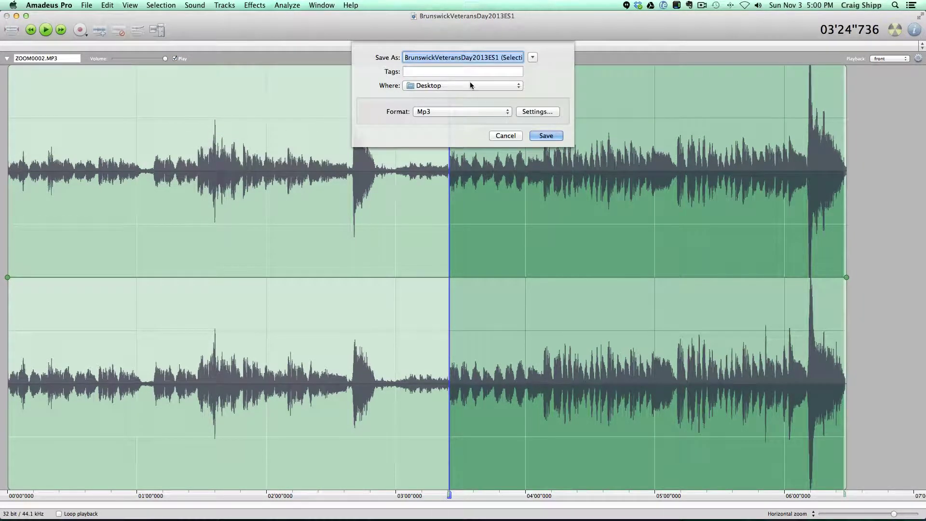
click(496, 58)
drag(496, 58, 546, 63)
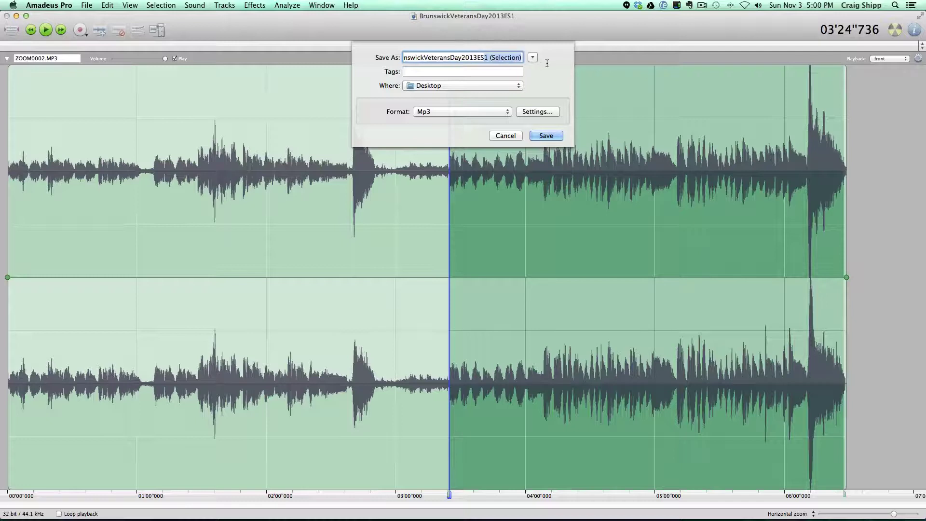
text(2)
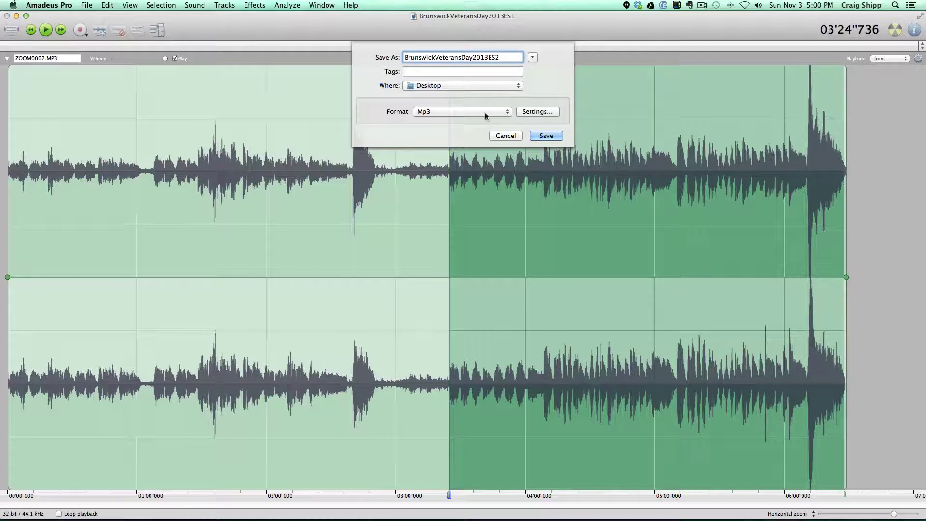
click(545, 136)
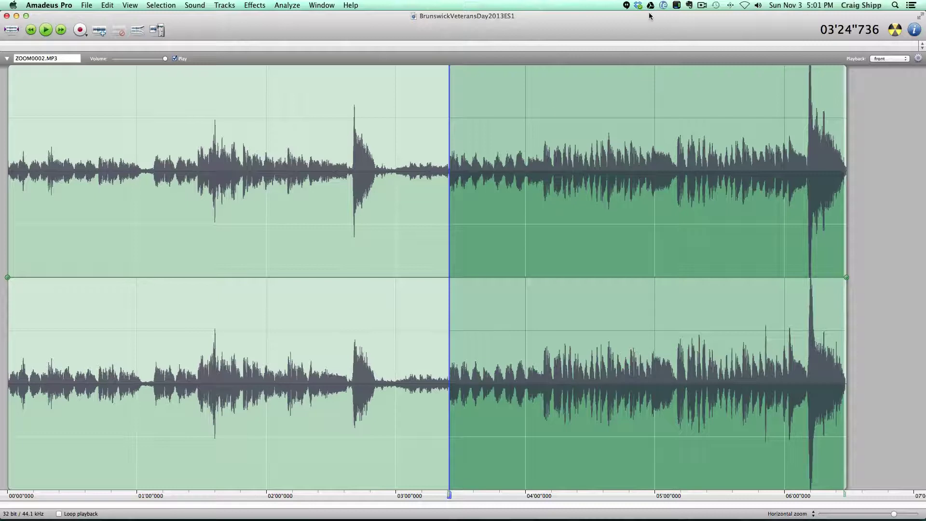
click(701, 6)
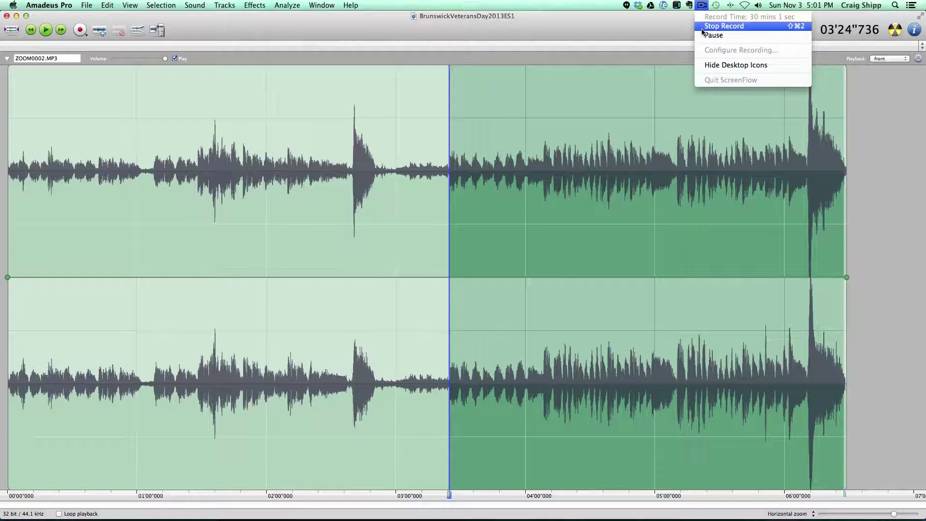
click(713, 26)
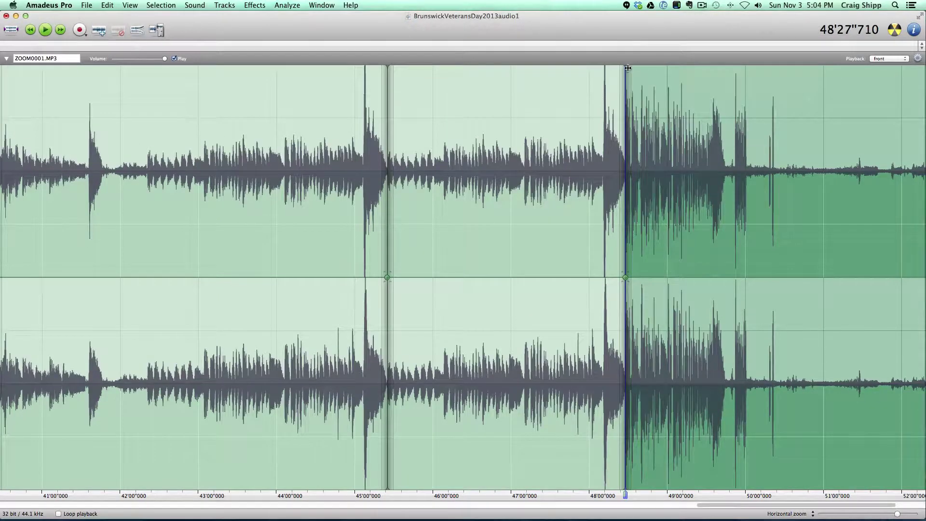
Step: Listen to BrunswickVeteransDay2013audio1 across the joins at about 48'27" and 45'25" to check the inserted section's transitions
click(618, 495)
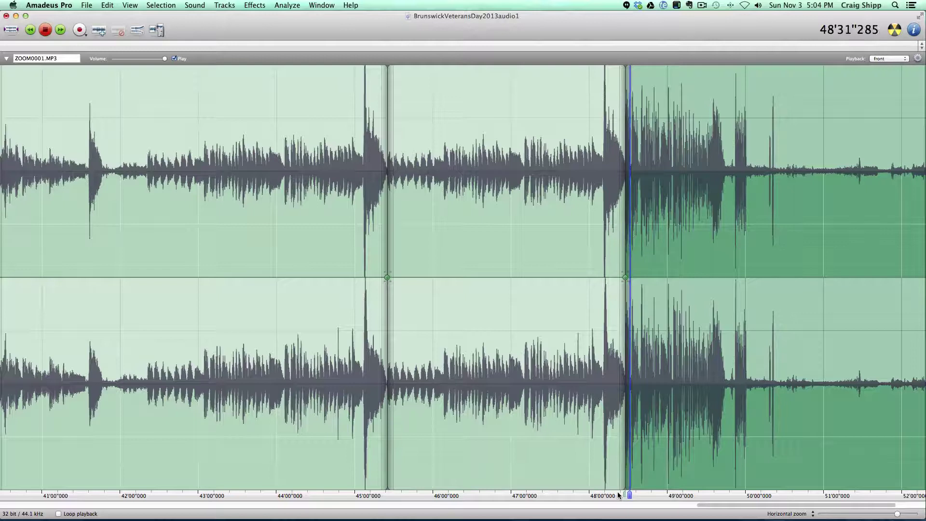
key(space)
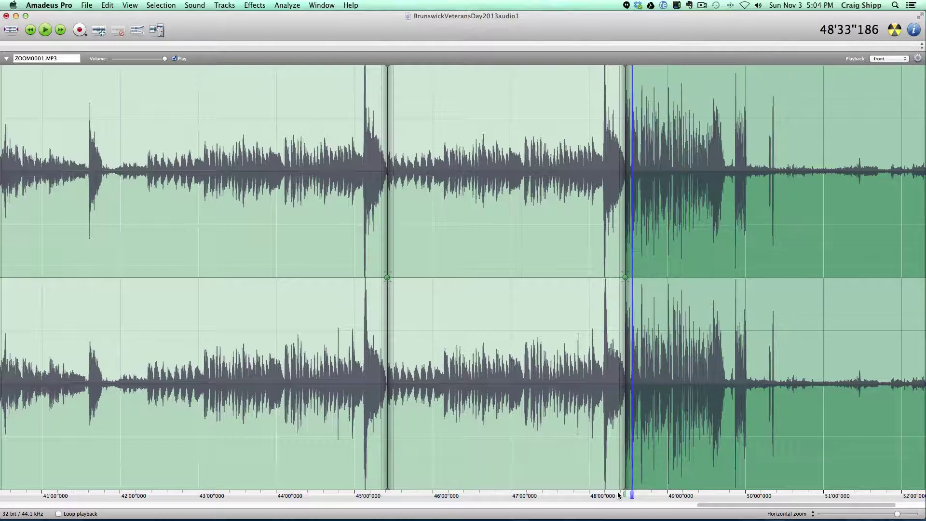
click(378, 494)
key(space)
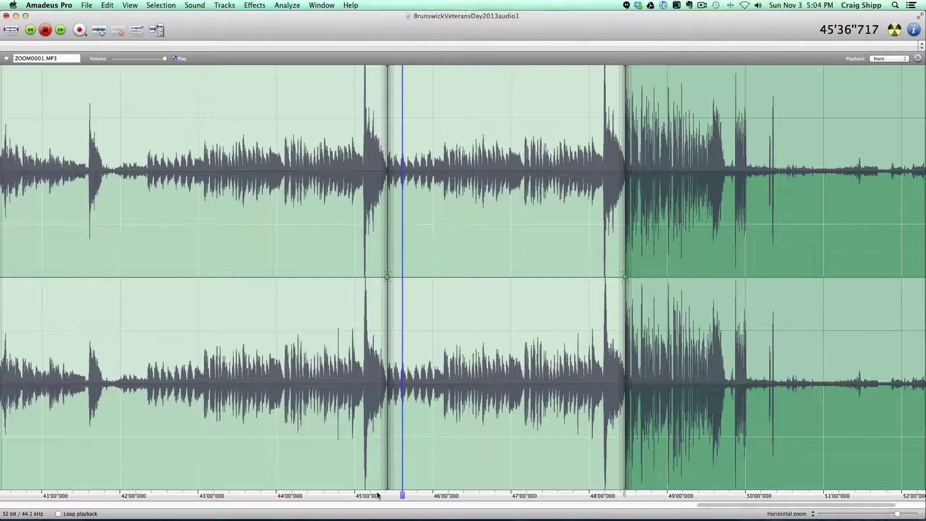
key(space)
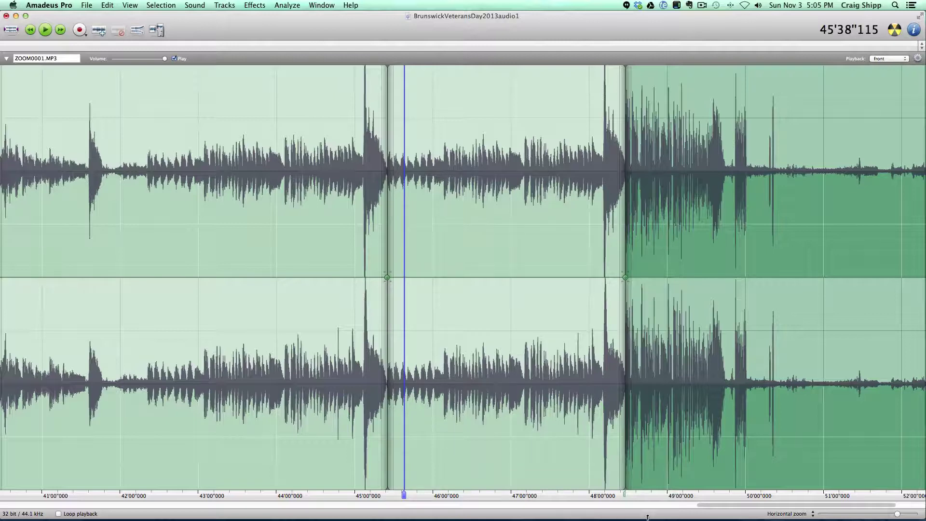
Step: Listen to the end of the combined recording from about 53'18" to 53'23"
drag(897, 515, 907, 515)
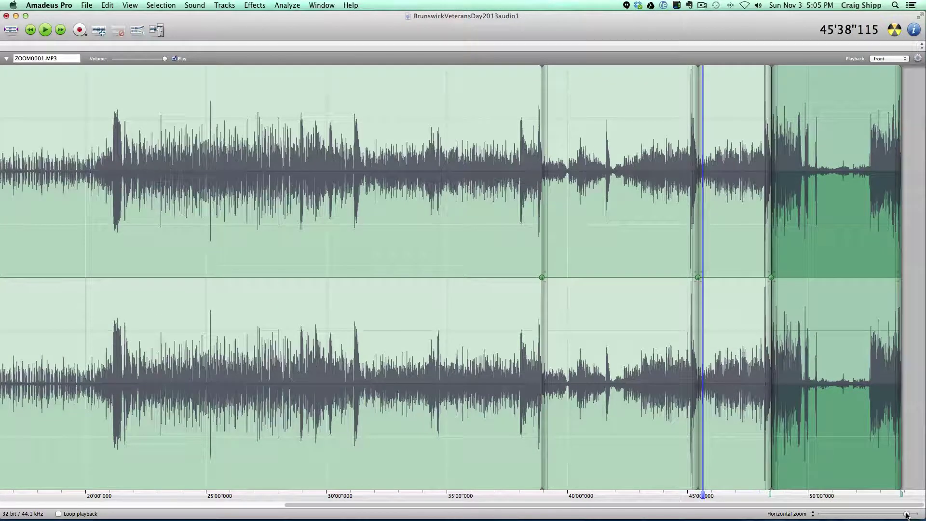
click(887, 493)
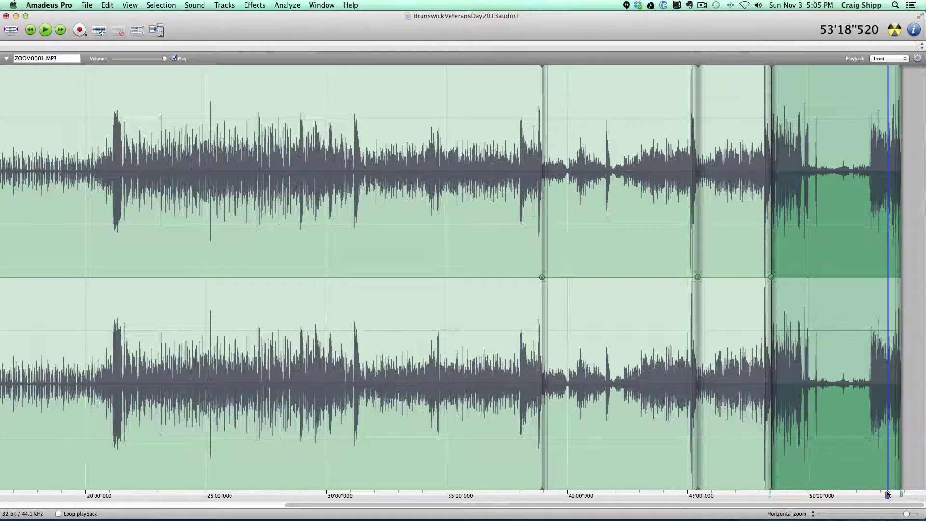
key(space)
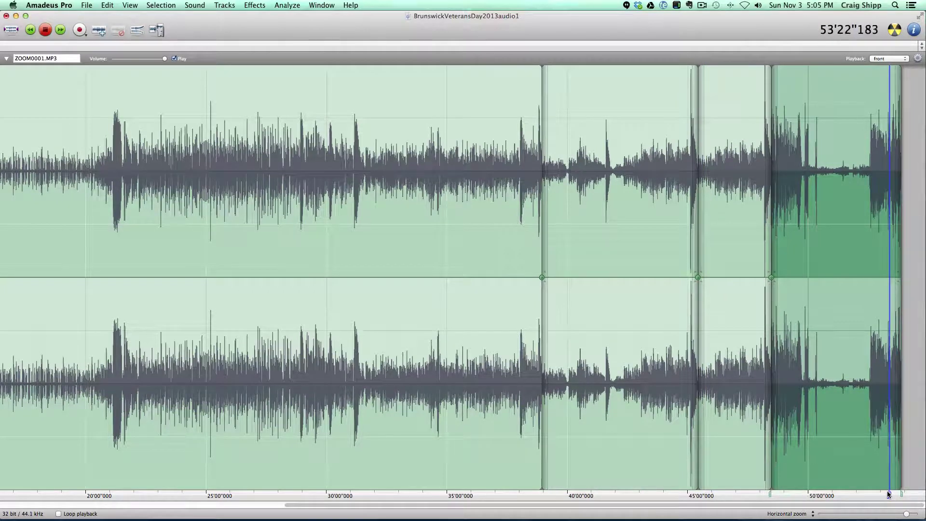
key(space)
Step: Save the combined recording to the Desktop in Mp3 format as BrunswickVeteransDay2013audioall, accepting the merge into one continuous track
click(87, 6)
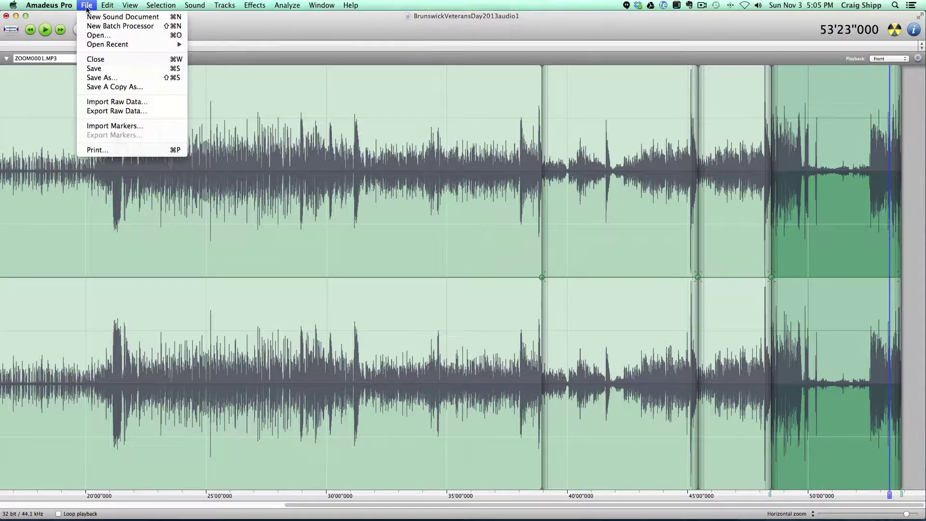
click(103, 80)
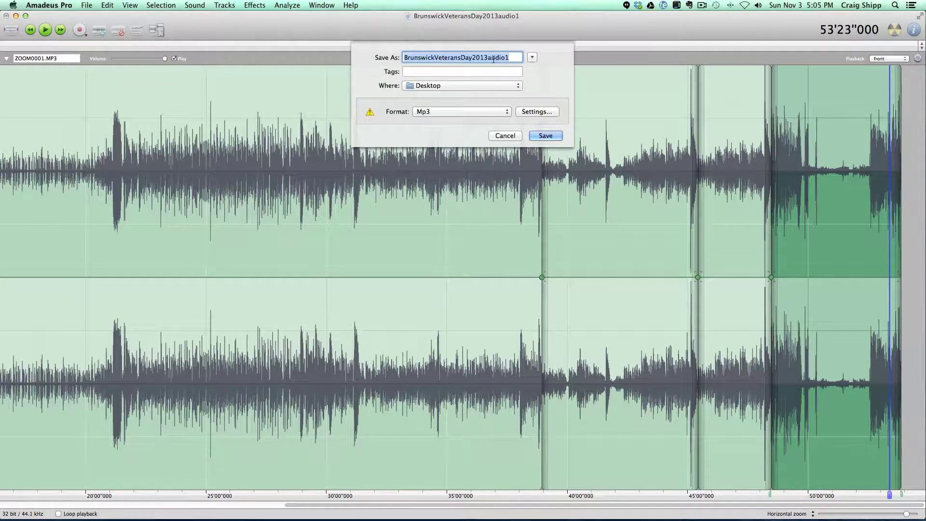
click(508, 59)
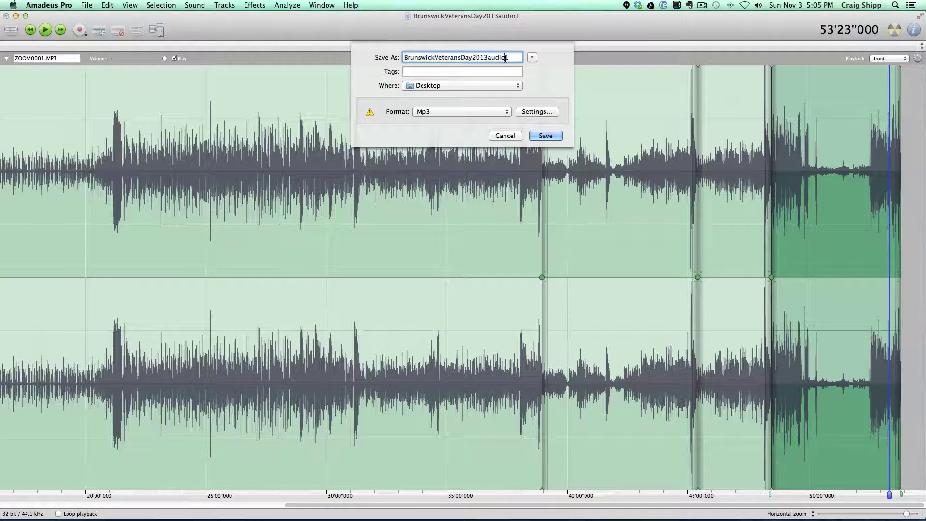
key(BackSpace)
text(all)
click(540, 137)
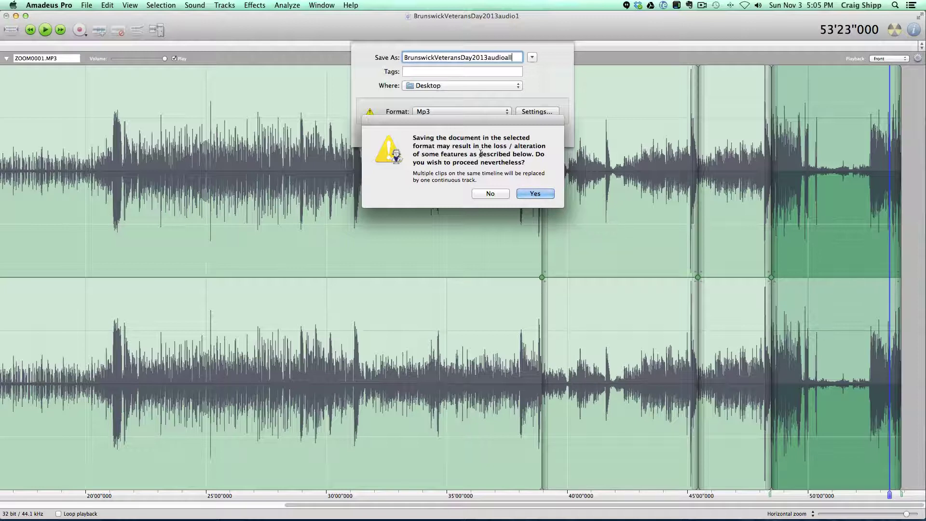
click(530, 194)
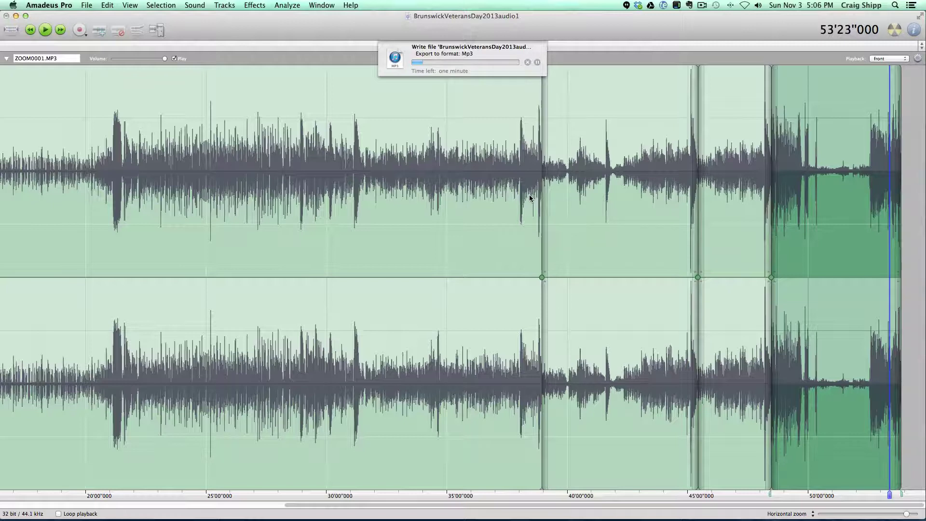
click(702, 6)
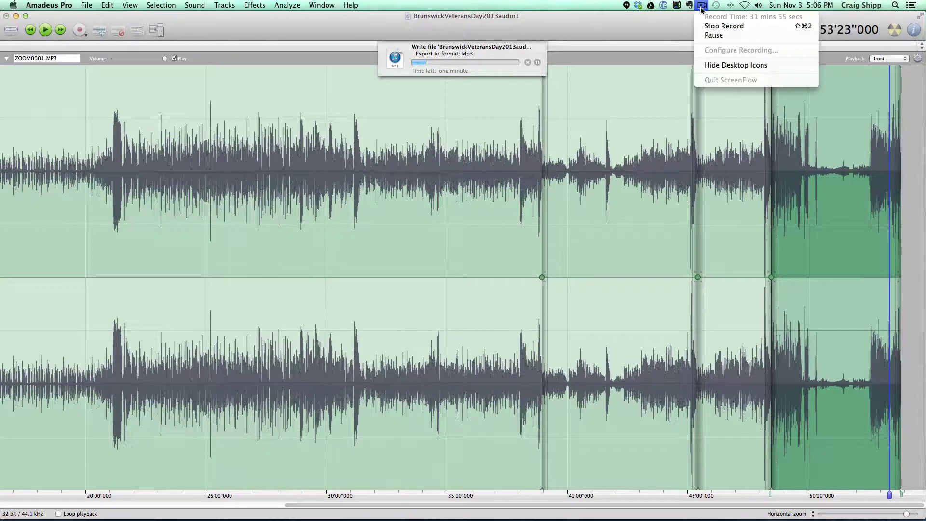
click(703, 35)
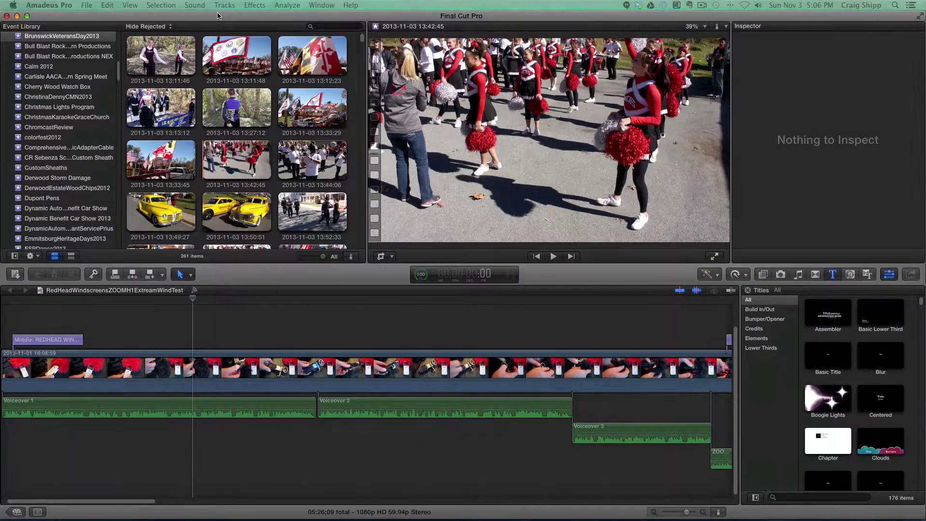
Step: Switch to Final Cut Pro and create a project named BrunswickVeteransDay2013 with BrunswickVeteransDay2013 as its default event
click(217, 16)
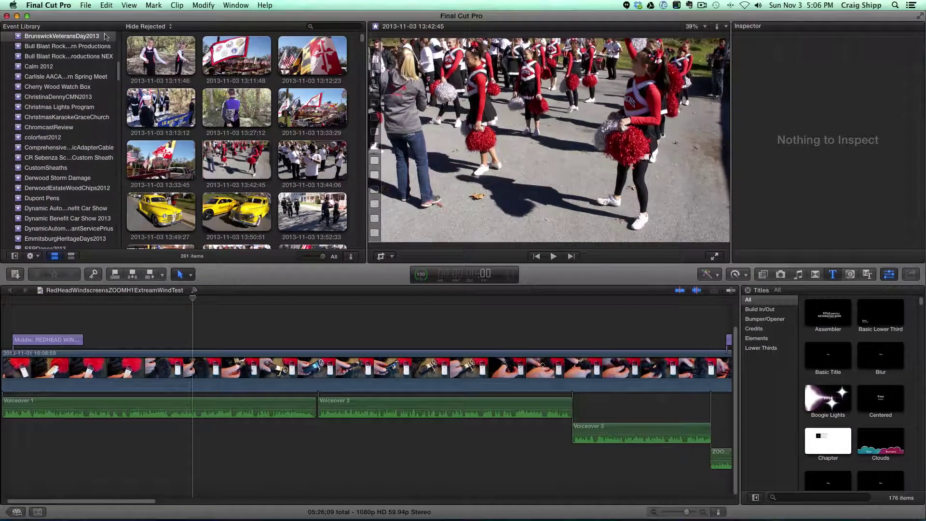
click(85, 6)
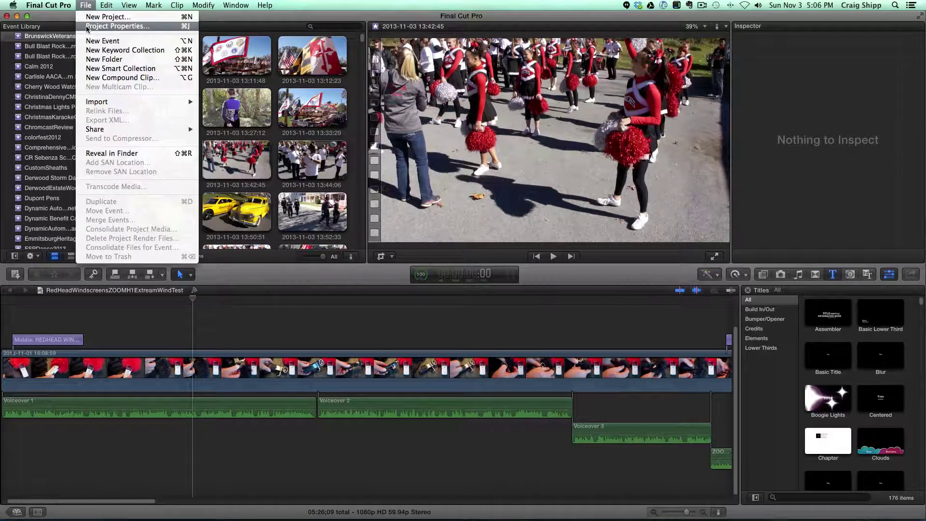
click(88, 18)
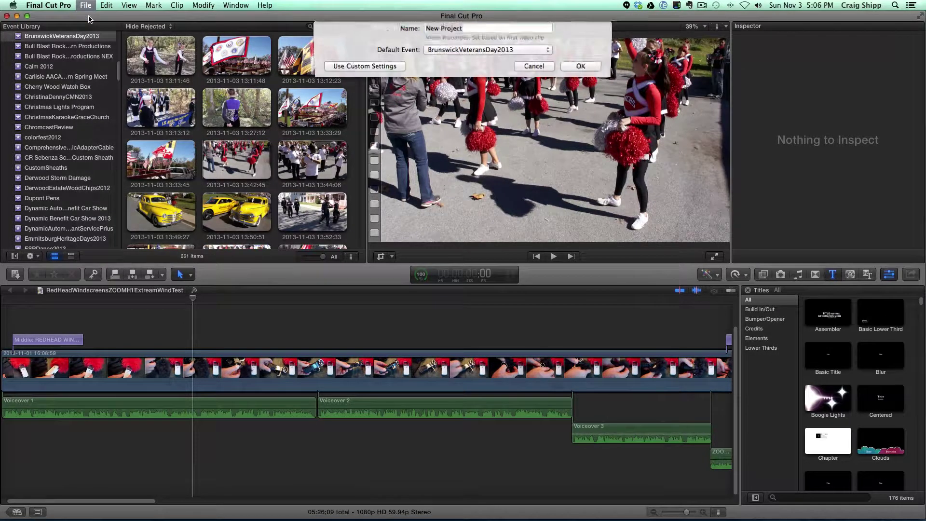
text(BrunswickVeteransDay2013)
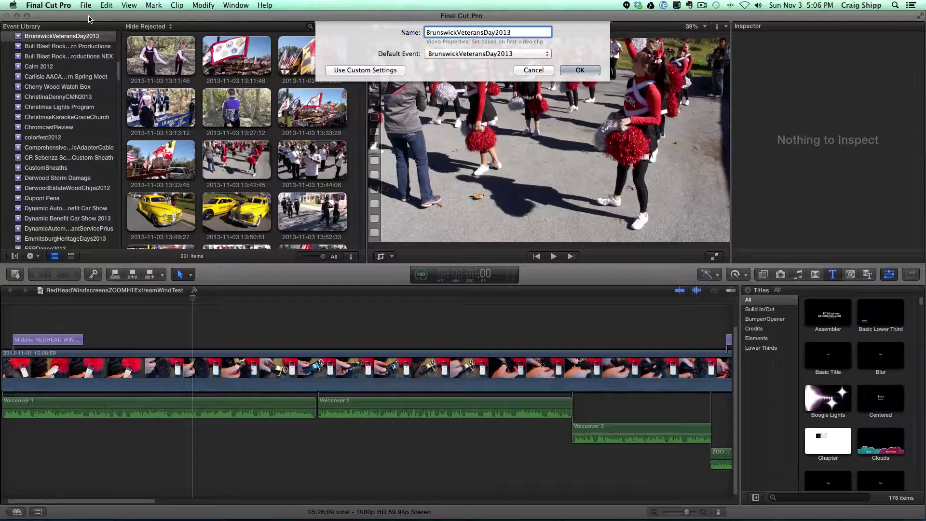
click(580, 71)
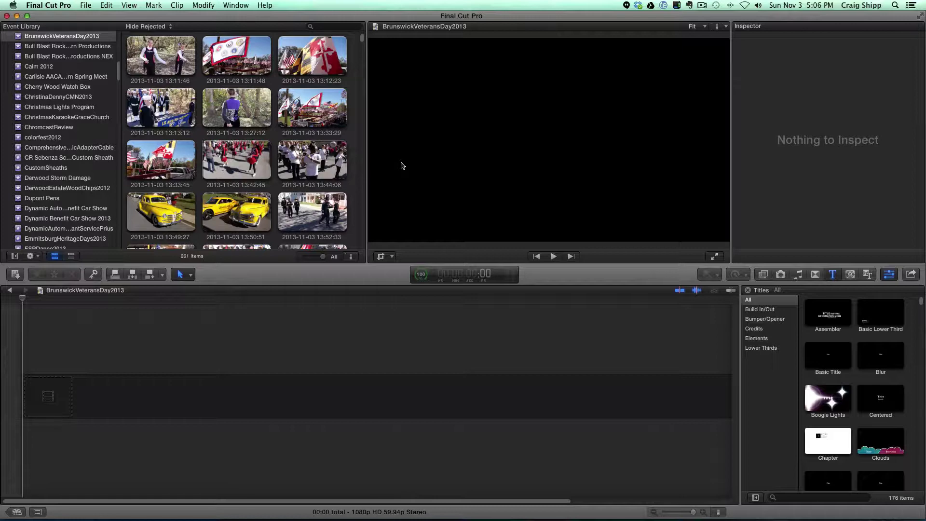
click(216, 168)
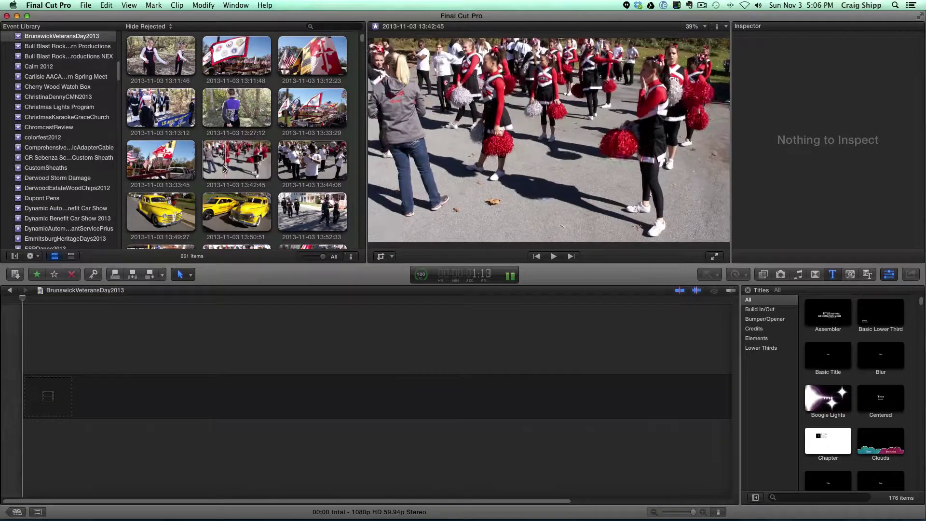
key(space)
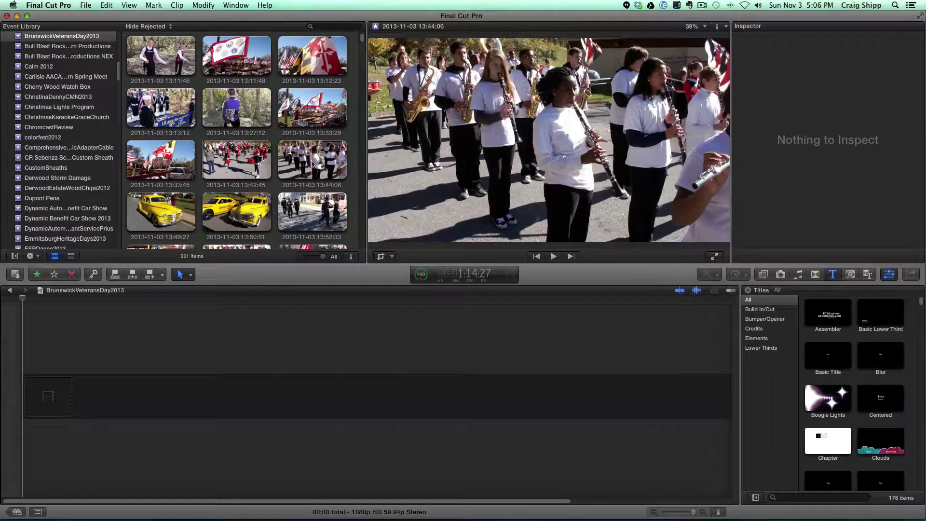
click(312, 164)
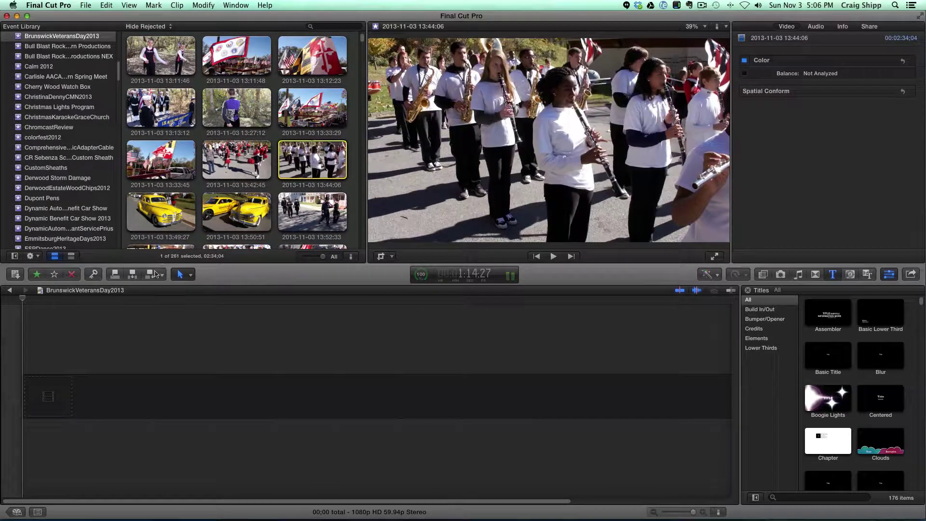
click(150, 275)
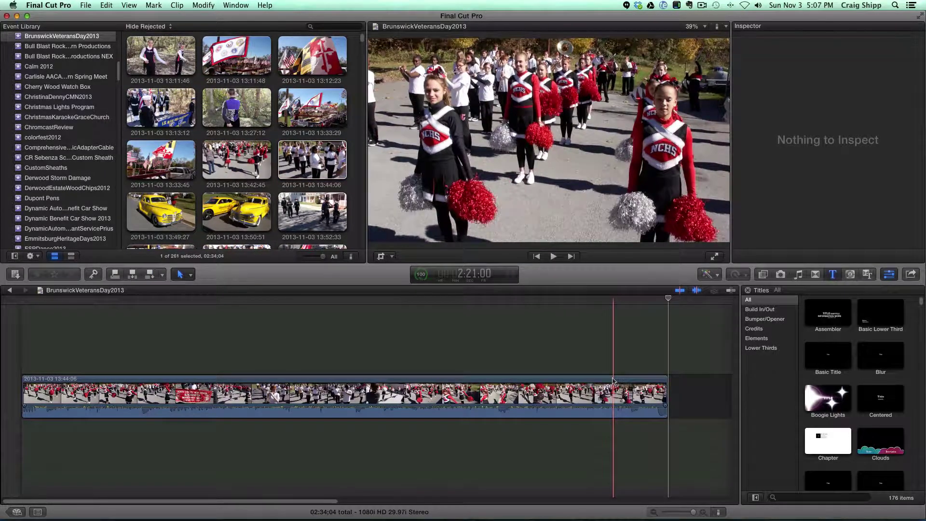
Step: Lower the timeline clip's audio volume to -3
click(613, 381)
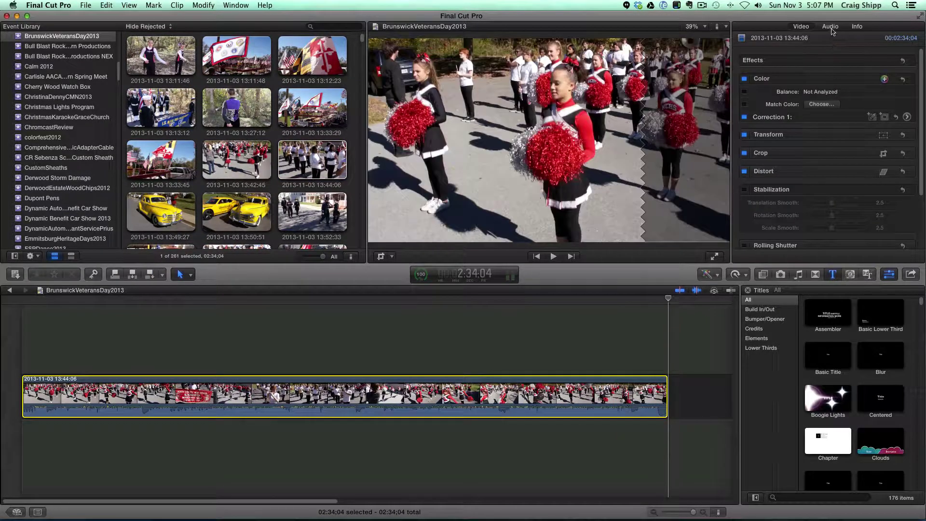
click(830, 27)
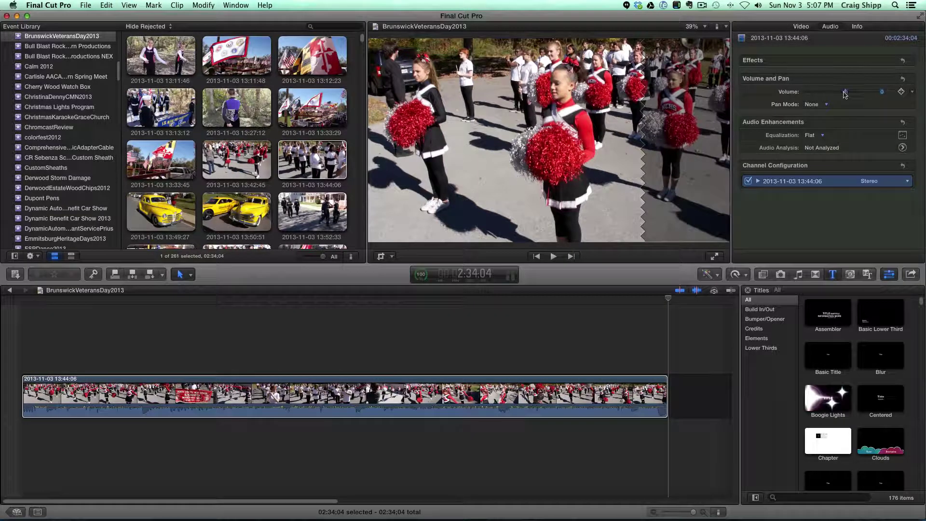
drag(845, 94, 843, 95)
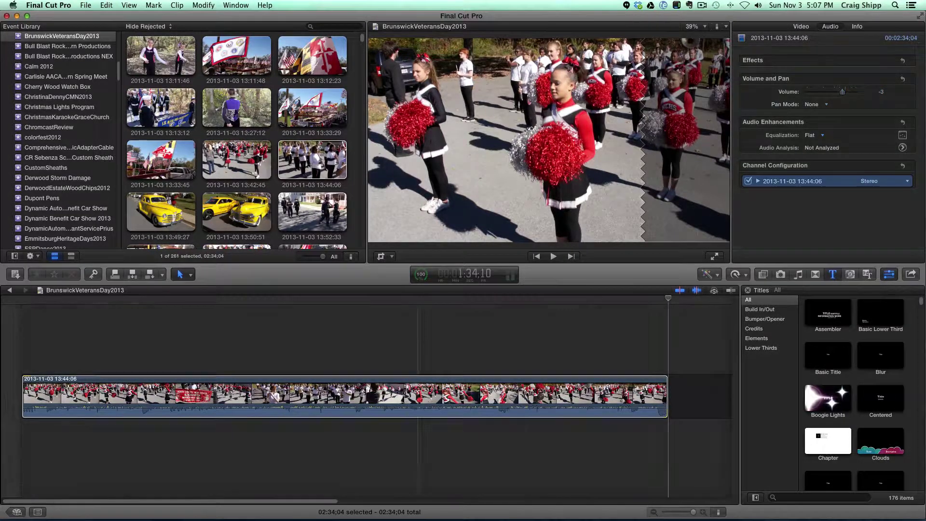
Step: Play the timeline from its beginning to about 17 seconds to check the clip's sound
click(25, 357)
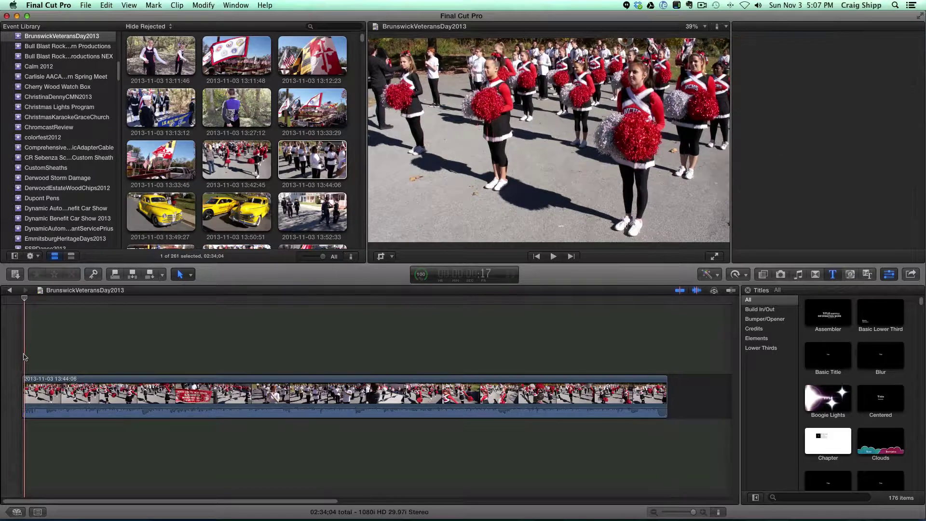
key(space)
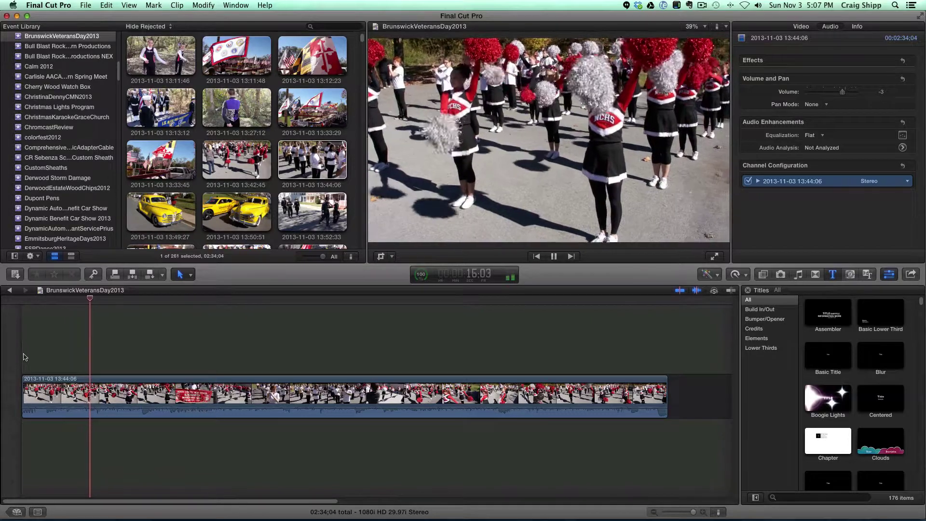
key(space)
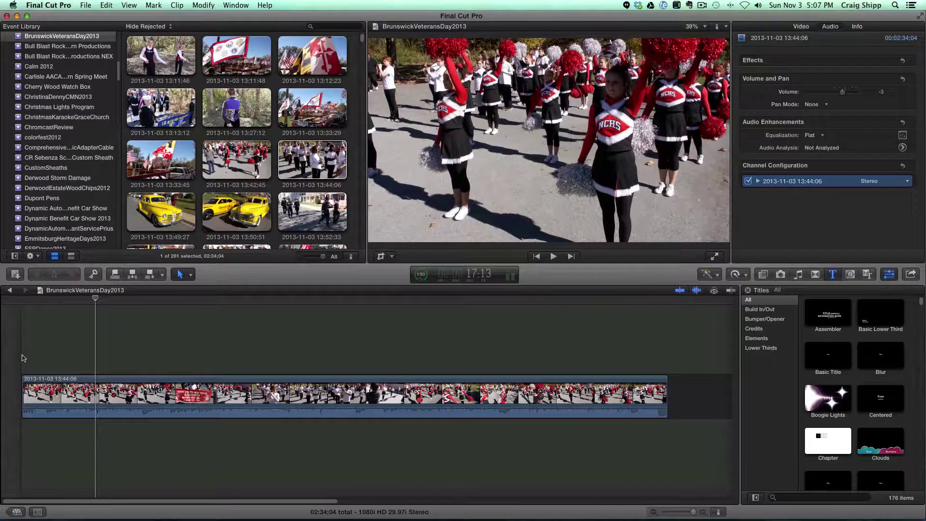
drag(318, 502, 445, 504)
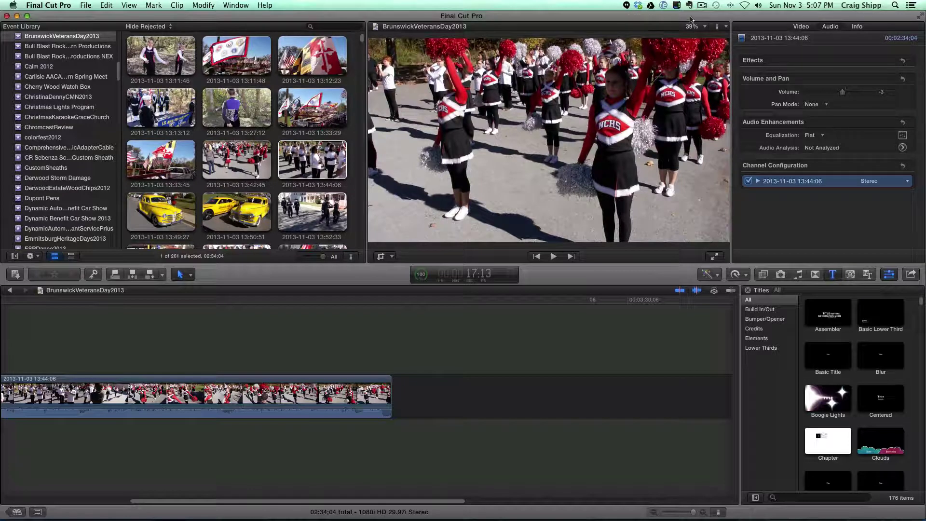
click(701, 7)
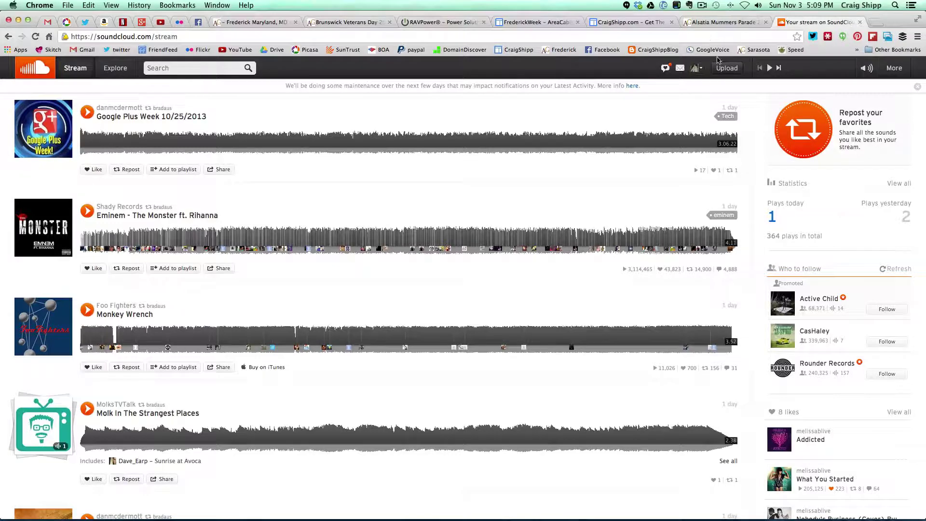
Step: Upload the BrunswickVeteransDay2013audioall MP3 from the Desktop to SoundCloud in Chrome
click(722, 69)
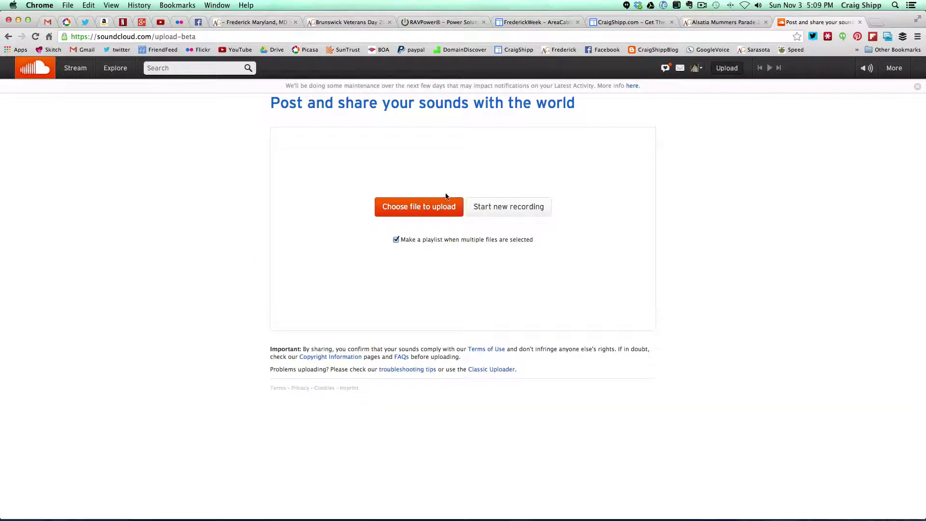
click(427, 207)
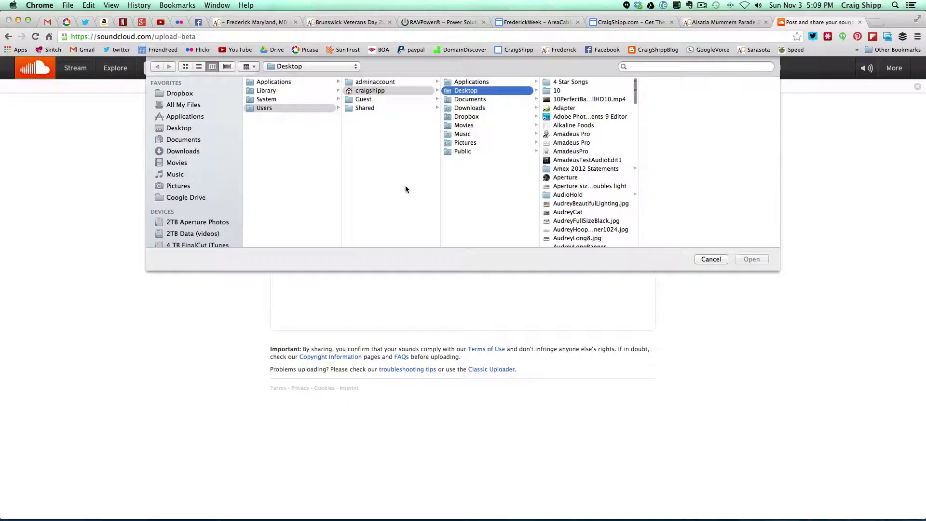
drag(635, 100, 635, 131)
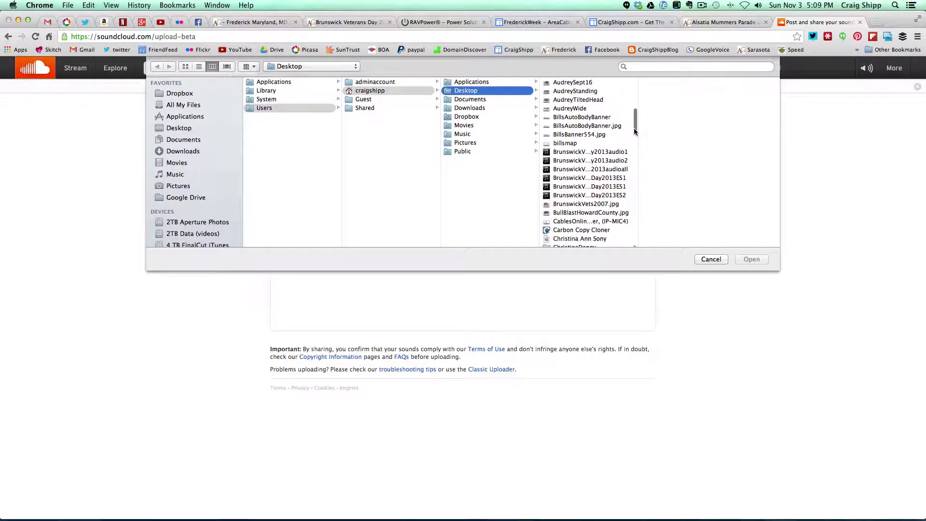
scroll(634, 132, down, 2)
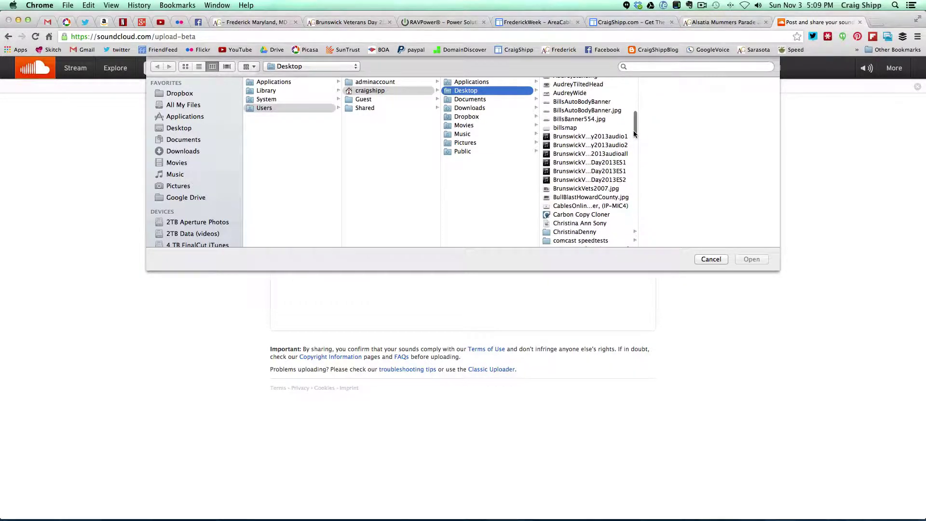
click(607, 154)
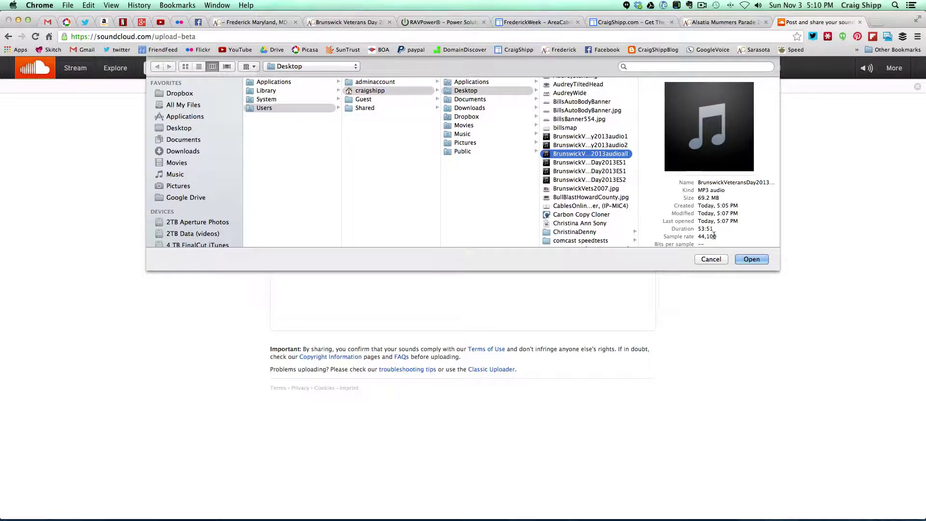
click(750, 259)
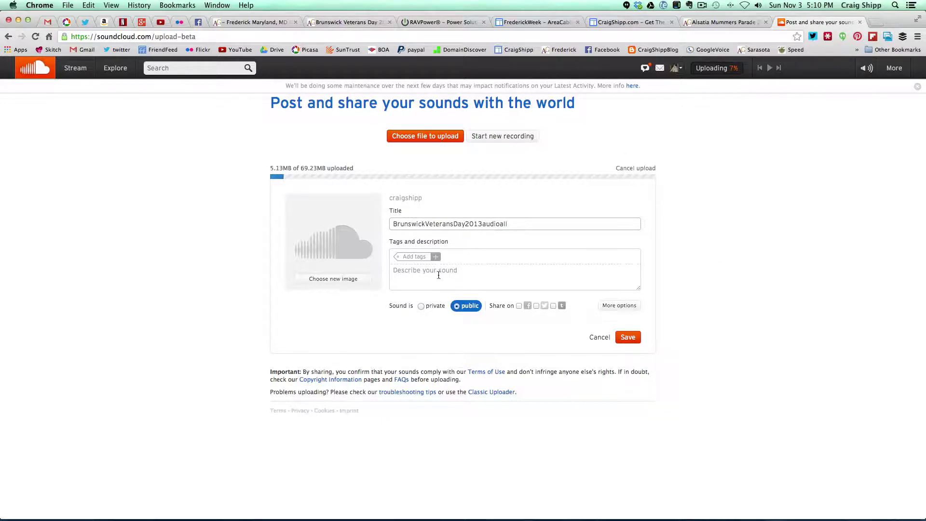
Step: Add the tags Brunswick and Veterans Day to the sound being uploaded to SoundCloud
click(421, 257)
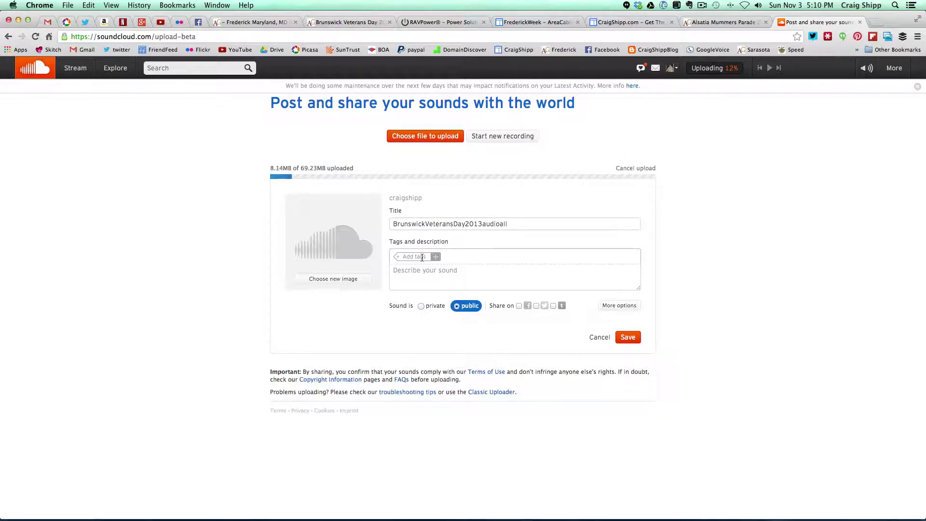
text(Bruns)
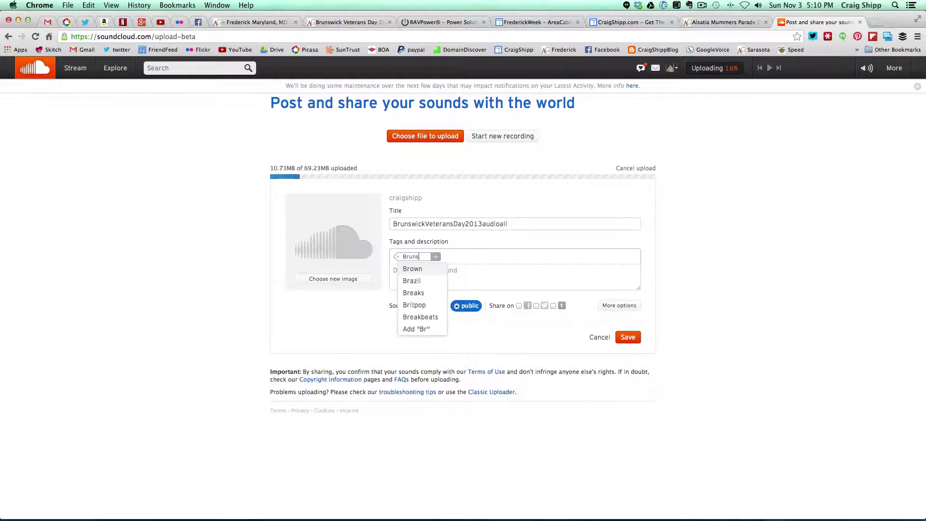
text(wick)
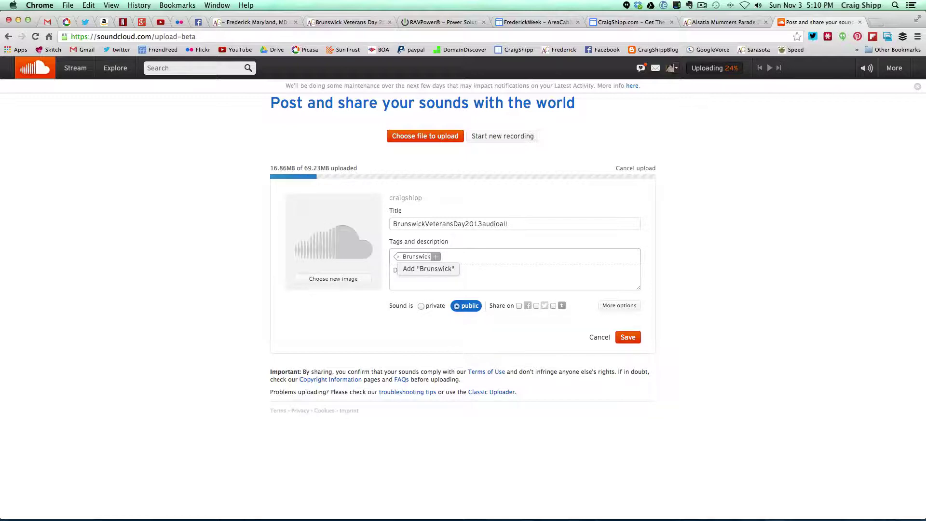
key(Return)
text(Vet)
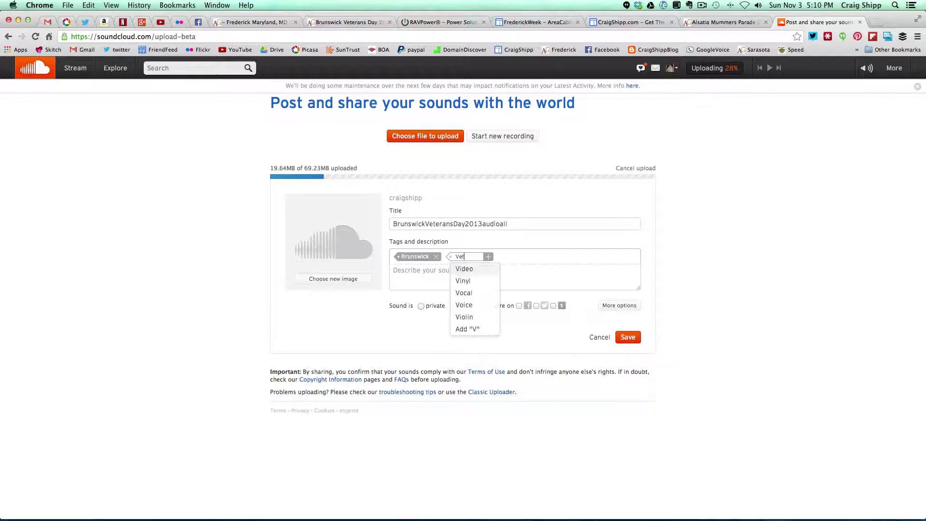
text(erans)
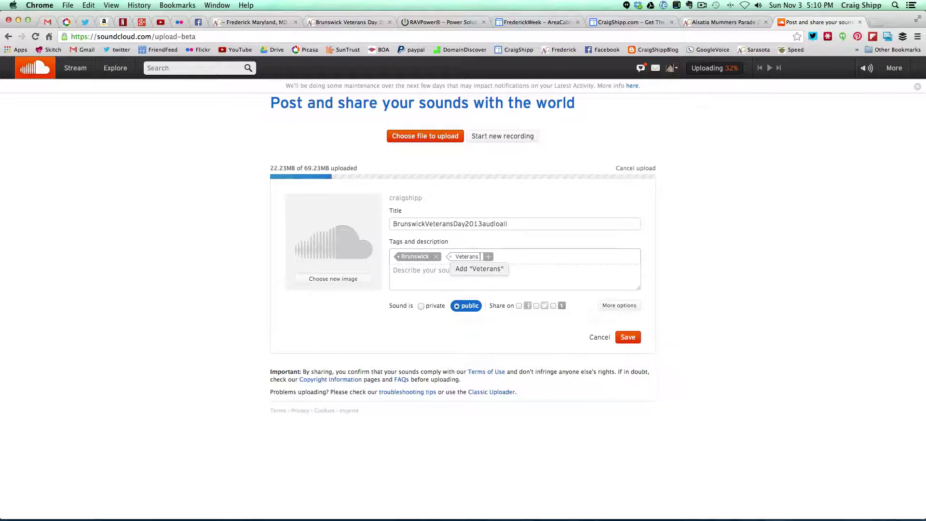
text( Day)
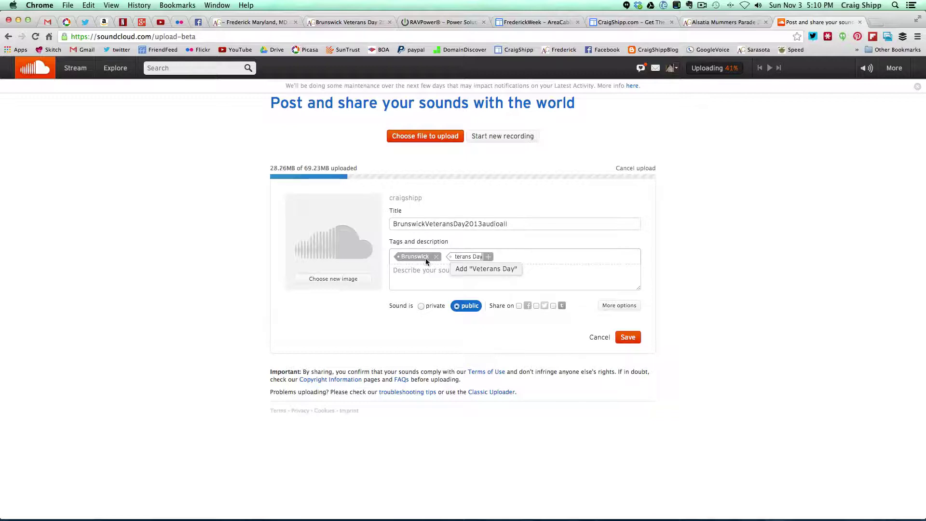
click(474, 269)
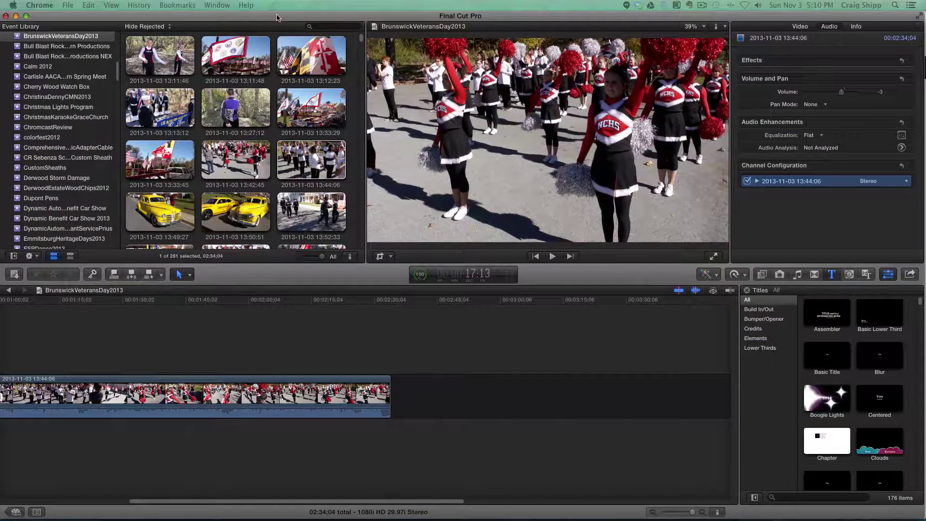
Step: Switch to Final Cut Pro and look through the BrunswickVeteransDay2013 event clips for the elementary chorus footage
click(277, 18)
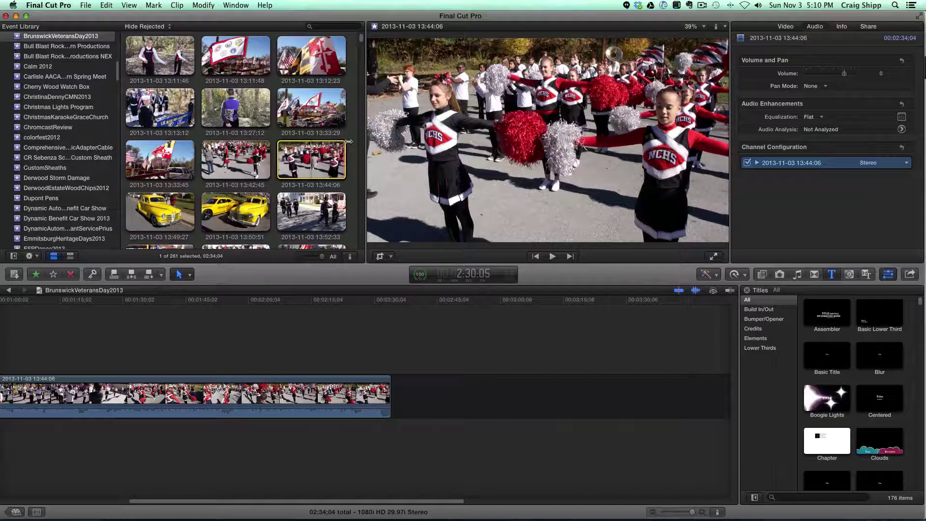
scroll(355, 137, down, 1)
scroll(355, 136, down, 3)
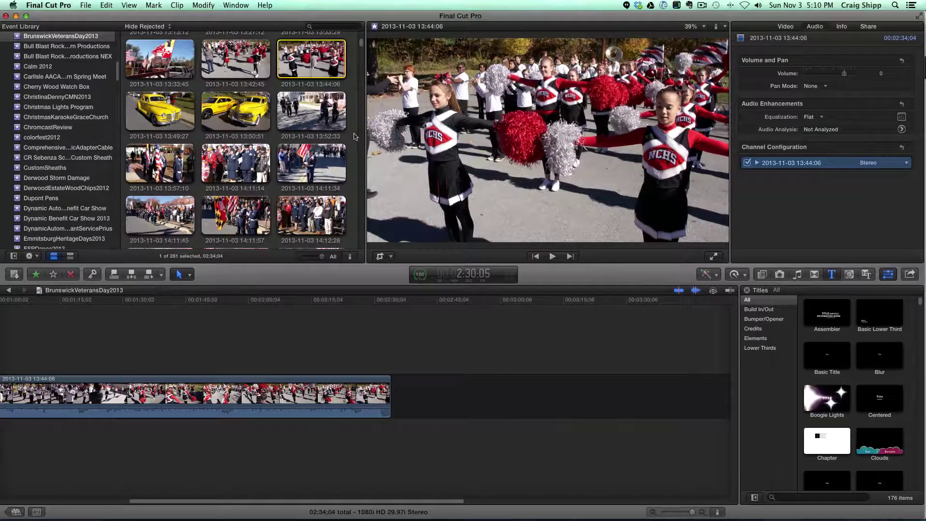
scroll(353, 153, down, 3)
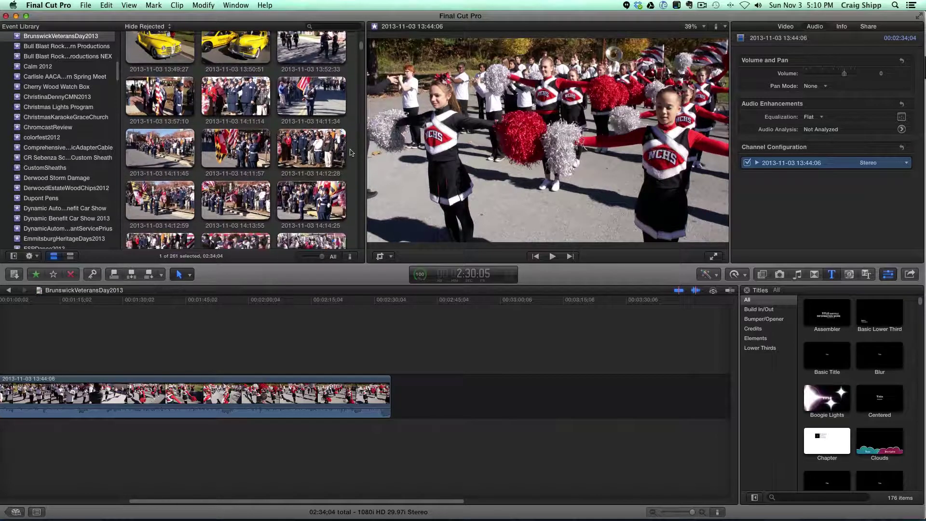
scroll(350, 153, down, 3)
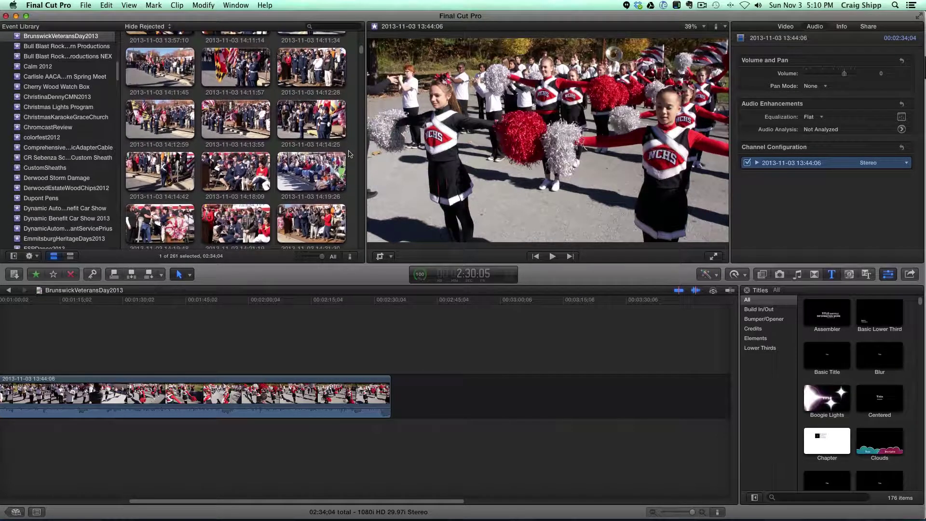
scroll(350, 153, down, 4)
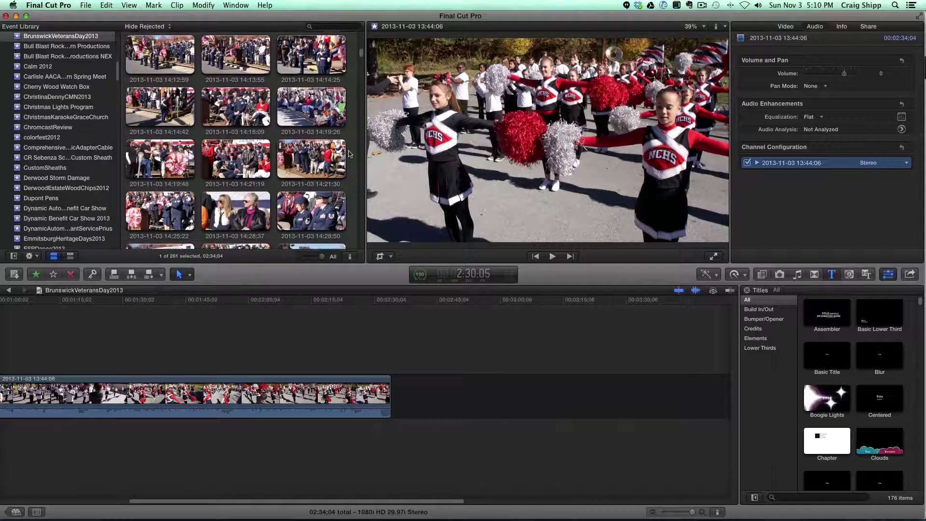
scroll(350, 153, down, 4)
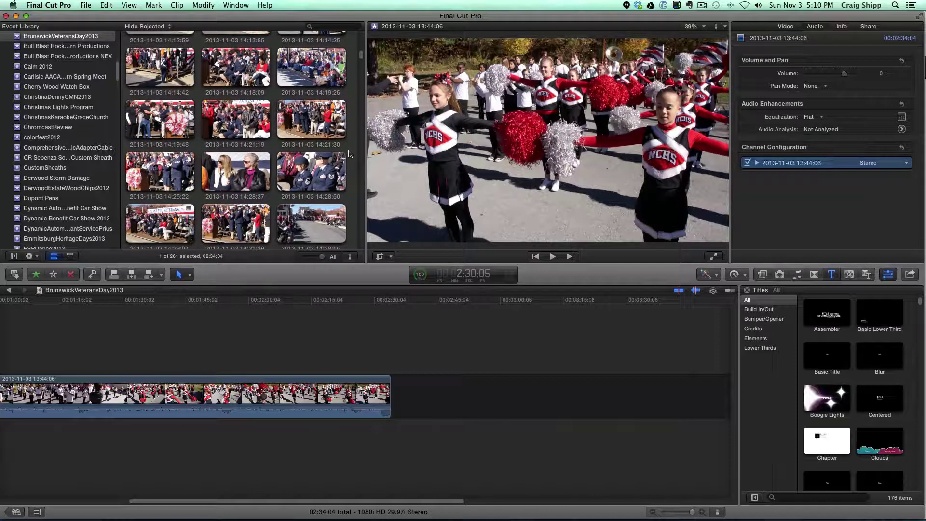
scroll(351, 153, down, 4)
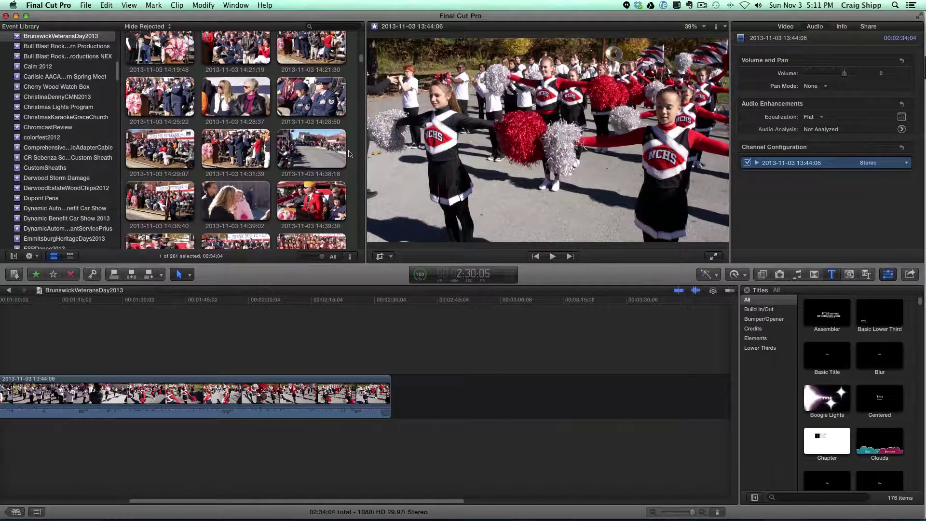
scroll(350, 154, down, 2)
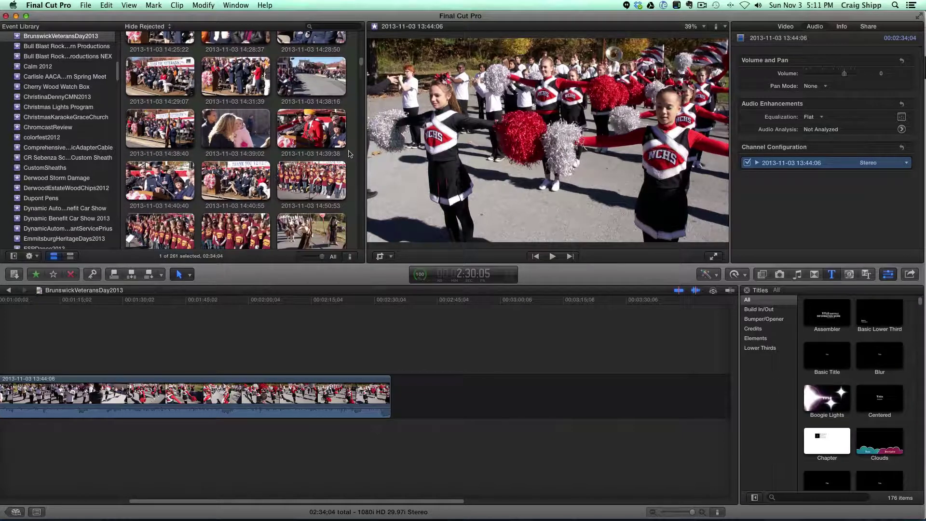
scroll(350, 154, down, 2)
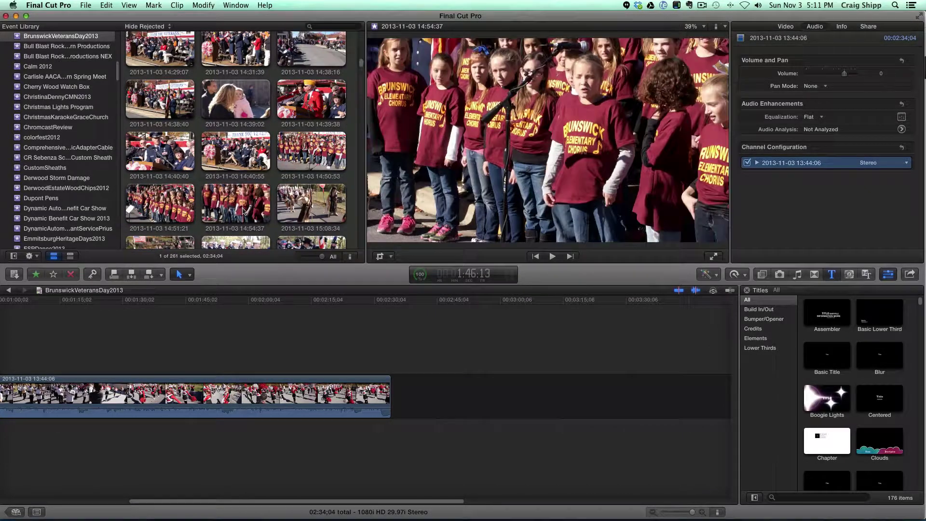
key(space)
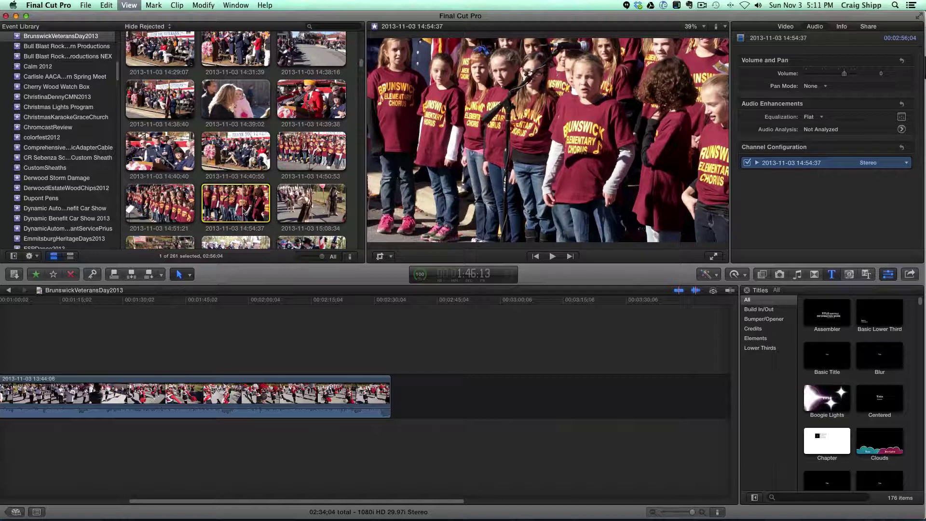
click(243, 210)
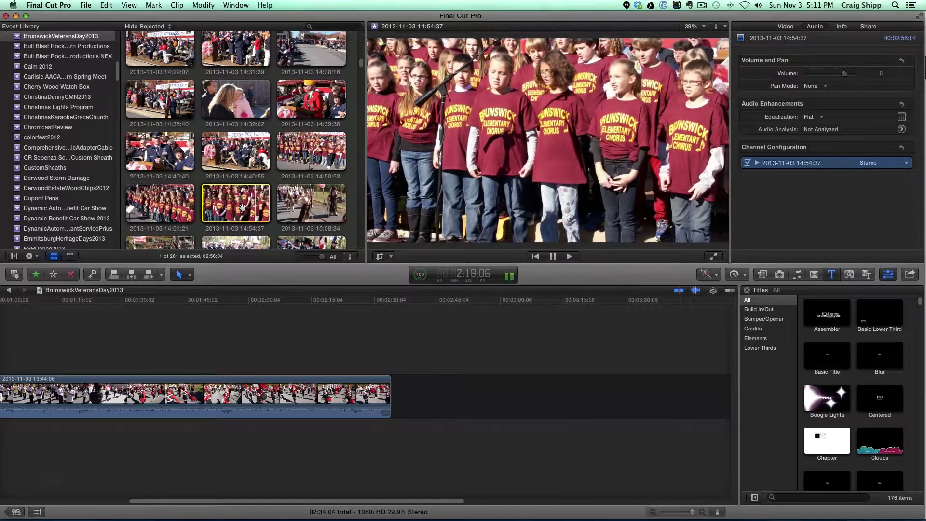
key(space)
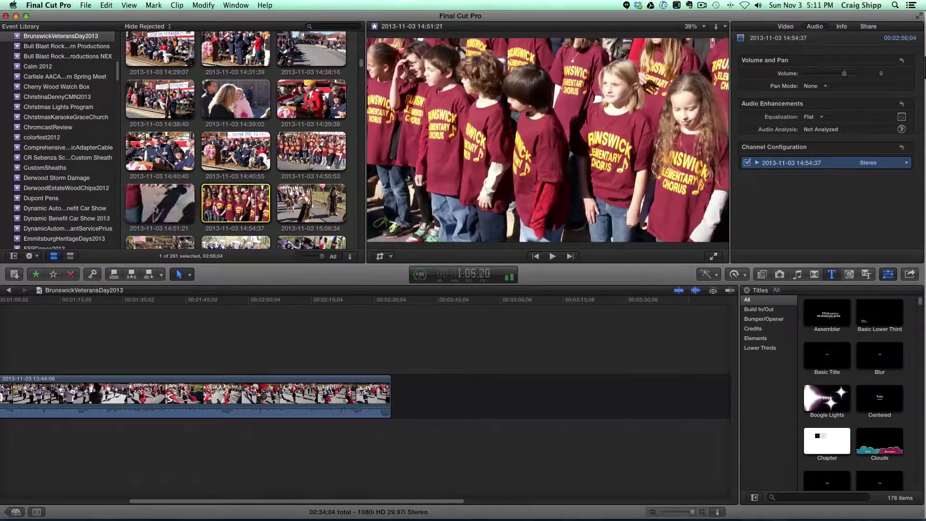
click(151, 206)
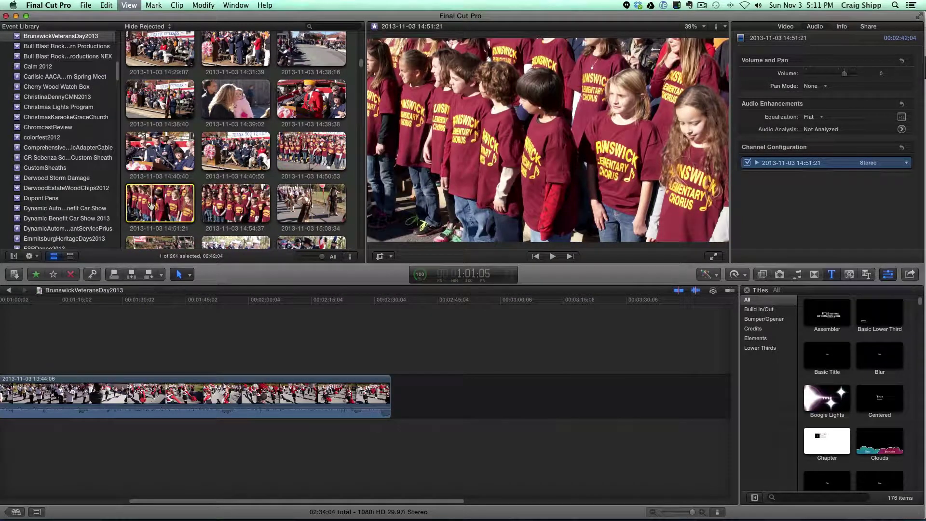
key(space)
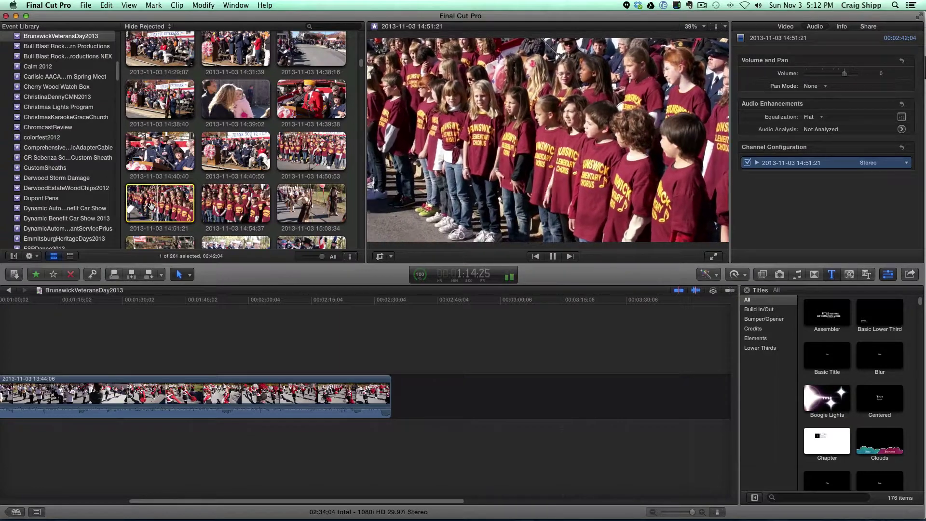
key(space)
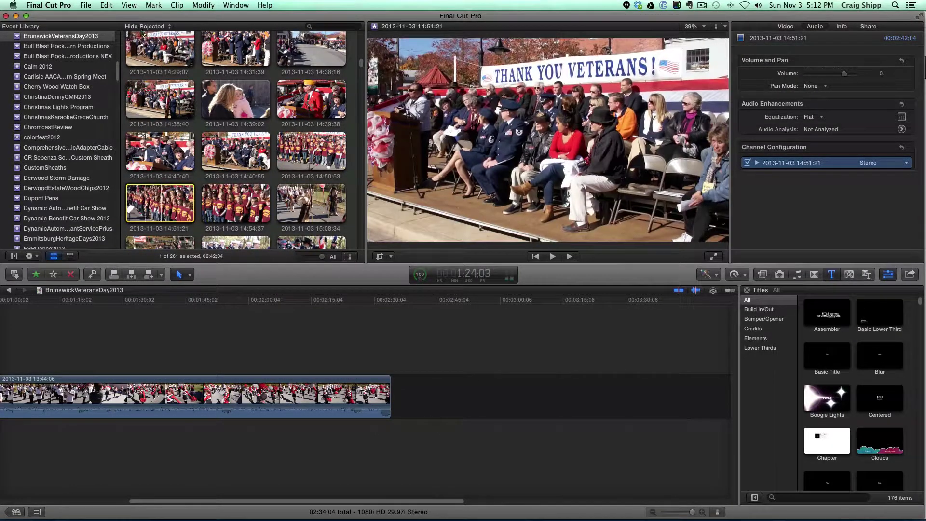
Step: Open Media Import on the Desktop folder and widen the Name column to read the full BrunswickVeteransDay2013 audio file names
click(85, 5)
mouse_move(127, 102)
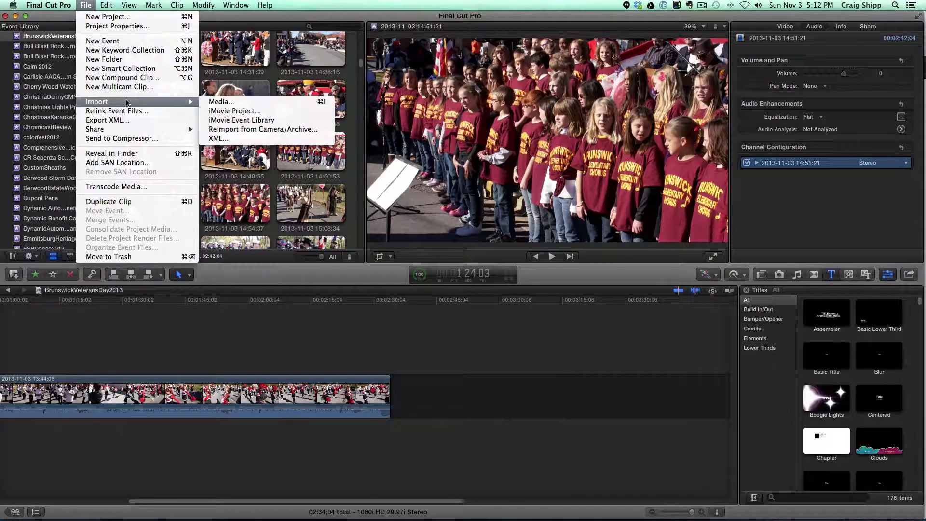
click(213, 104)
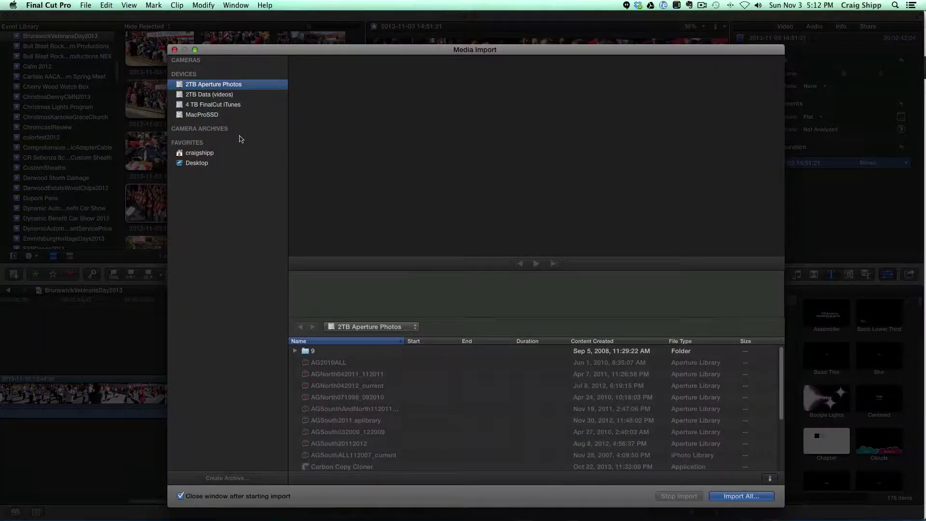
click(200, 164)
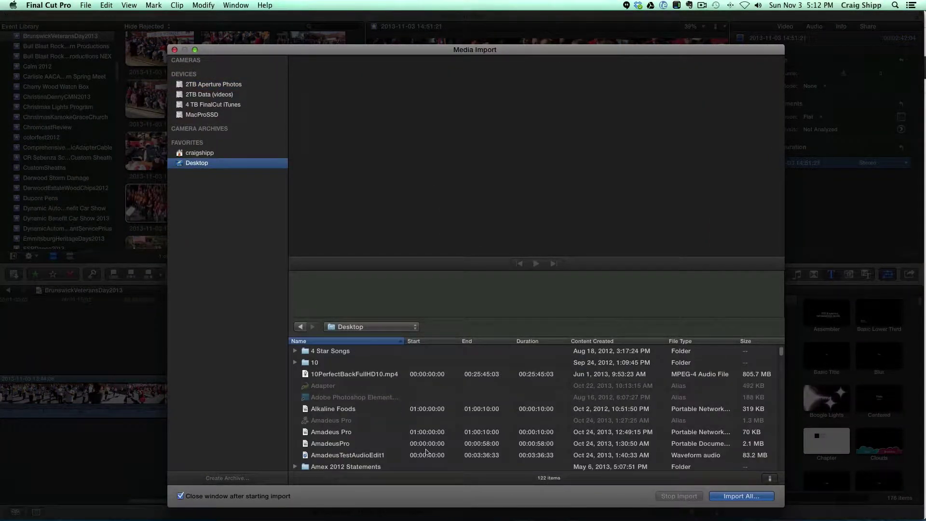
scroll(425, 452, down, 10)
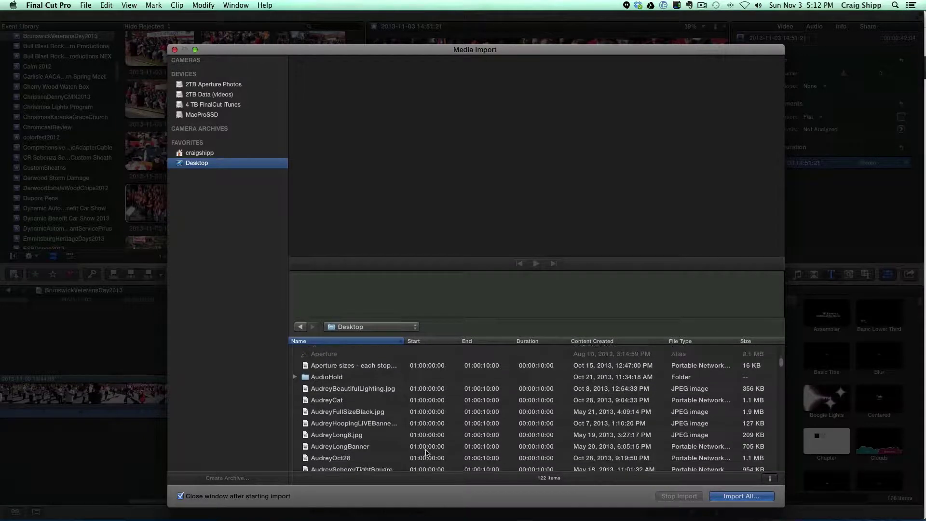
scroll(426, 451, down, 5)
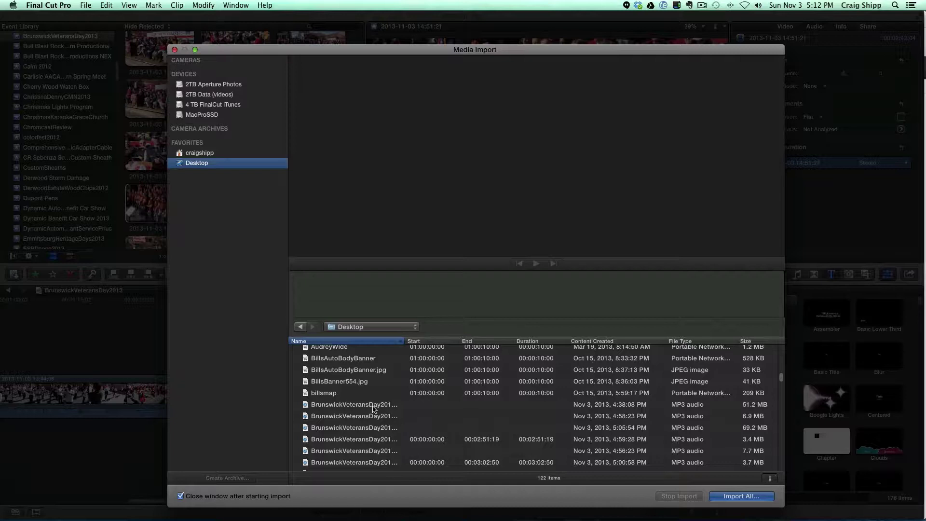
click(373, 405)
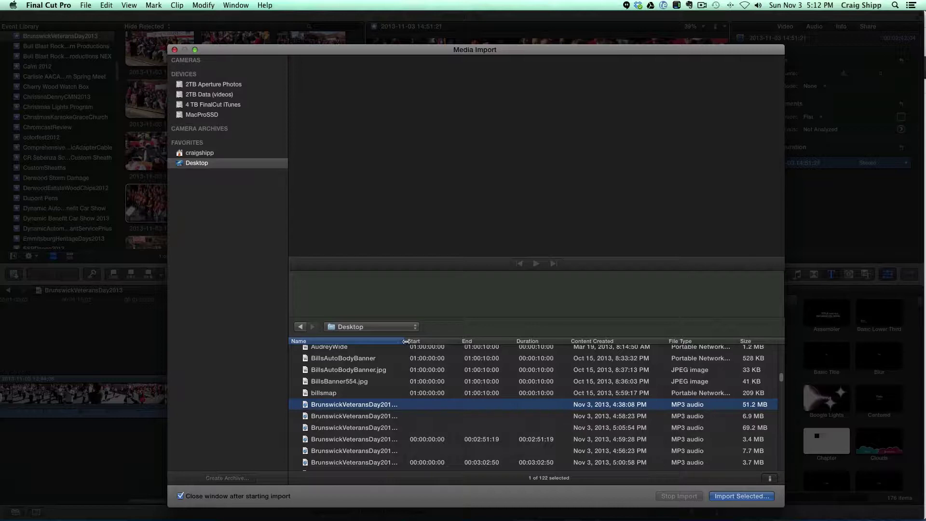
drag(404, 342, 427, 343)
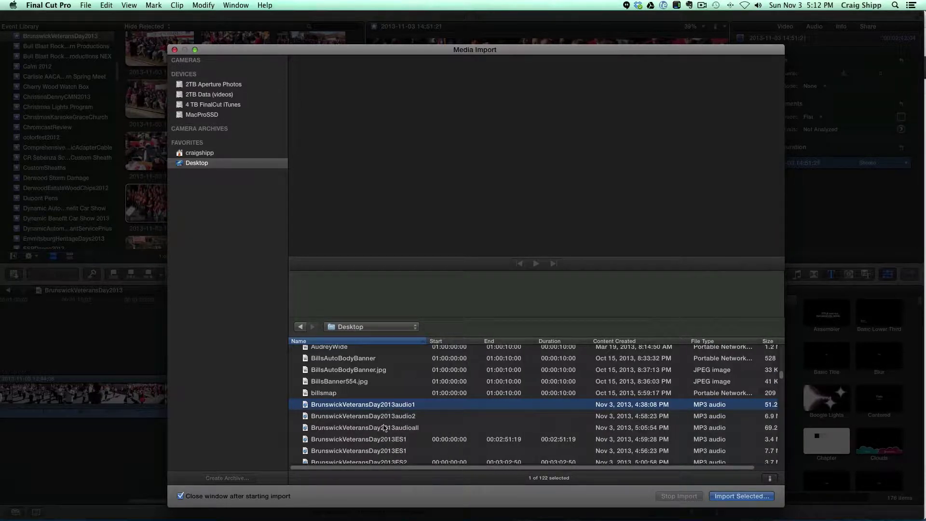
scroll(400, 451, down, 3)
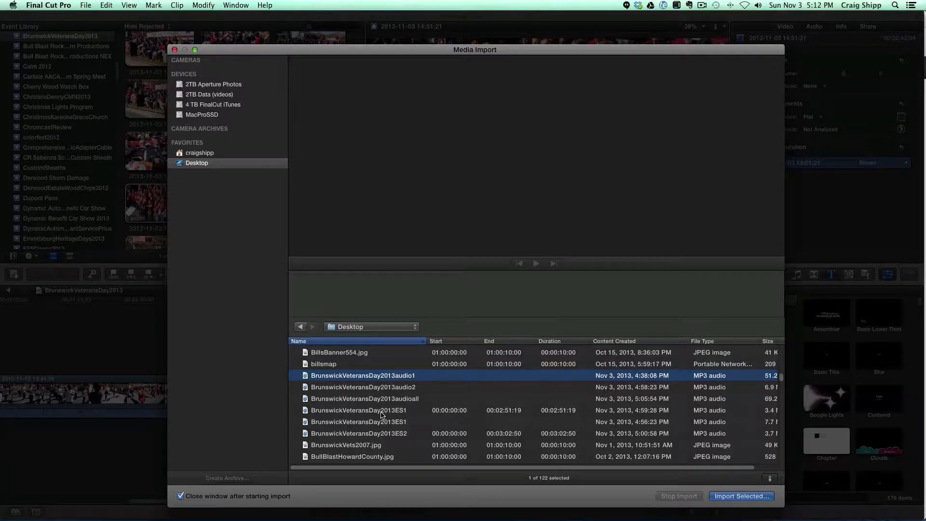
Step: Import the 3.4 MB BrunswickVeteransDay2013ES1 and the BrunswickVeteransDay2013ES2 MP3 files into the existing BrunswickVeteransDay2013 event
click(381, 412)
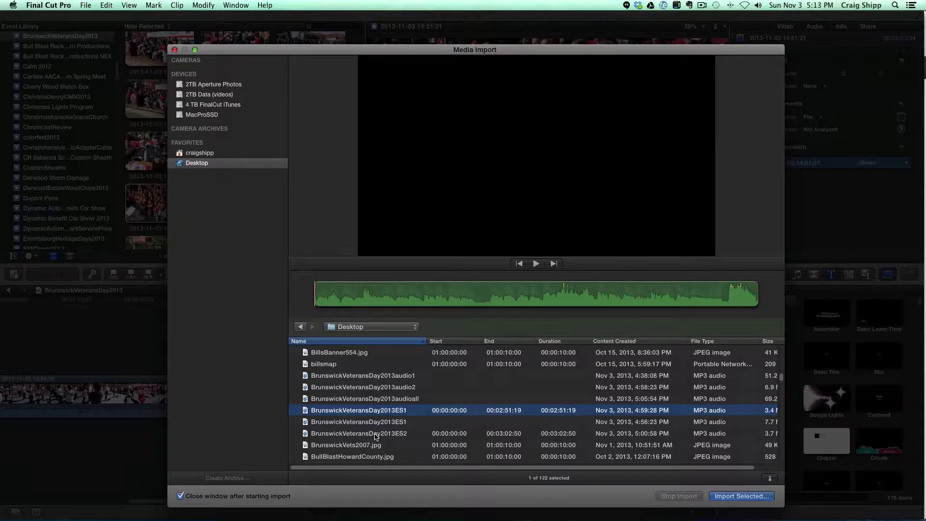
super+click(376, 434)
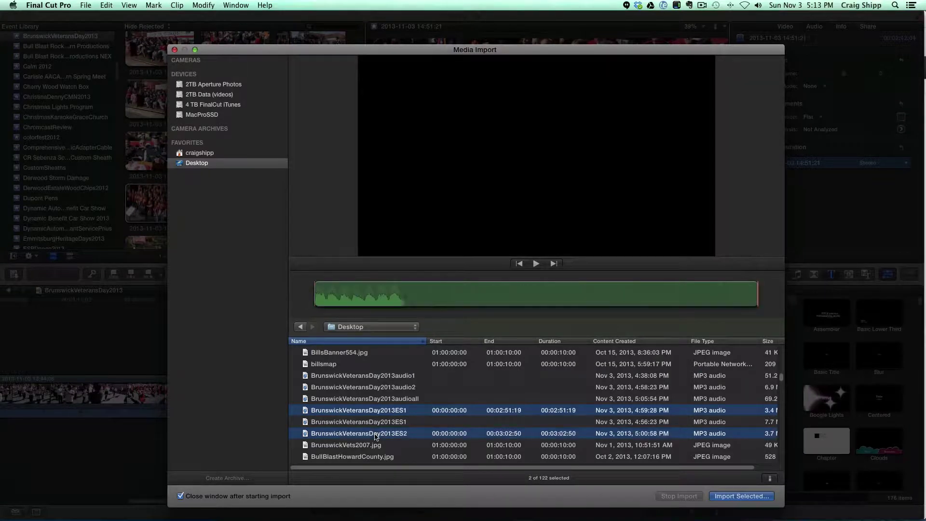
click(736, 497)
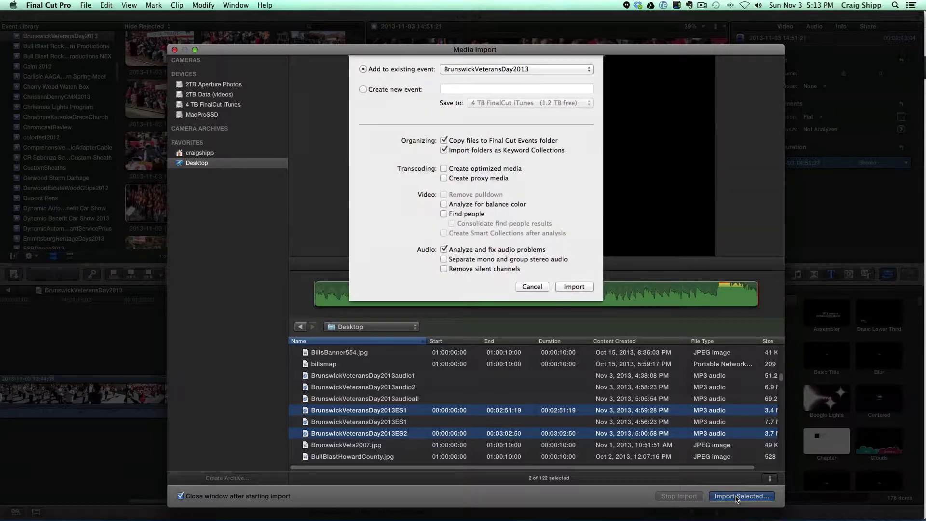
click(561, 286)
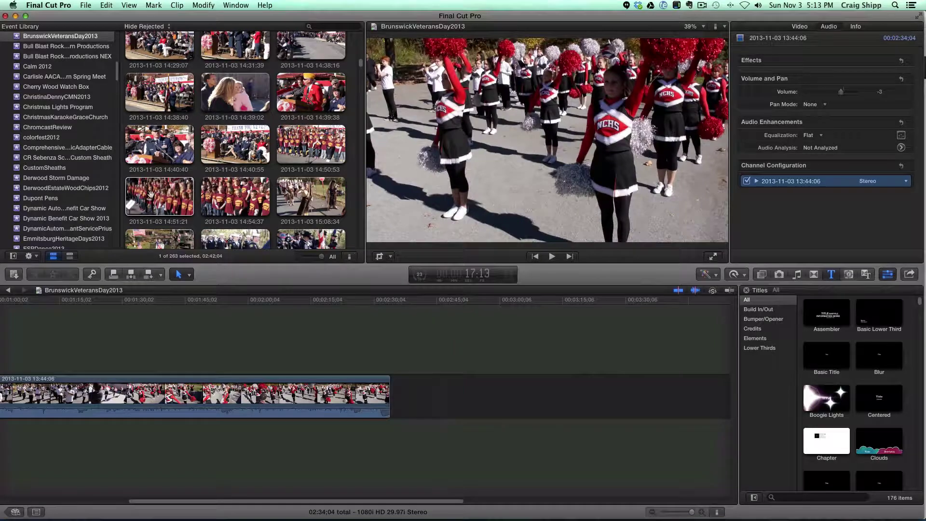
click(161, 196)
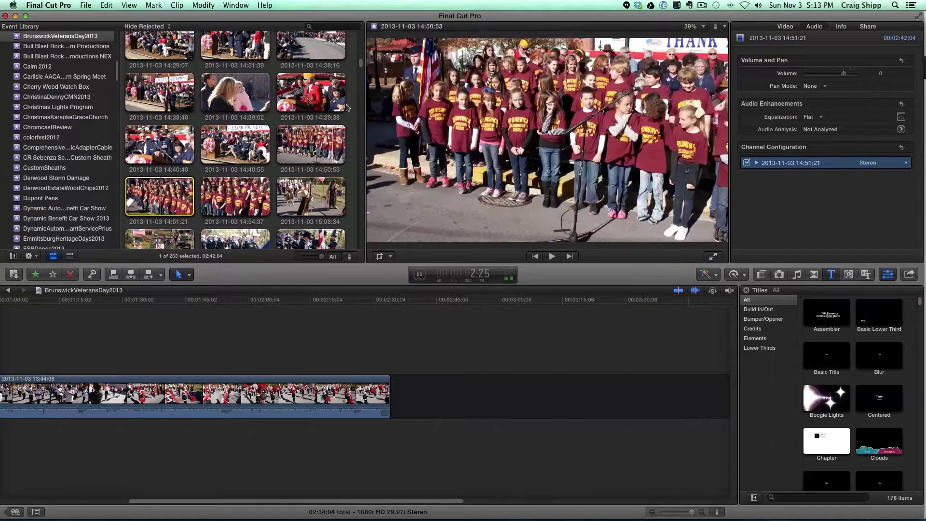
drag(360, 68, 363, 251)
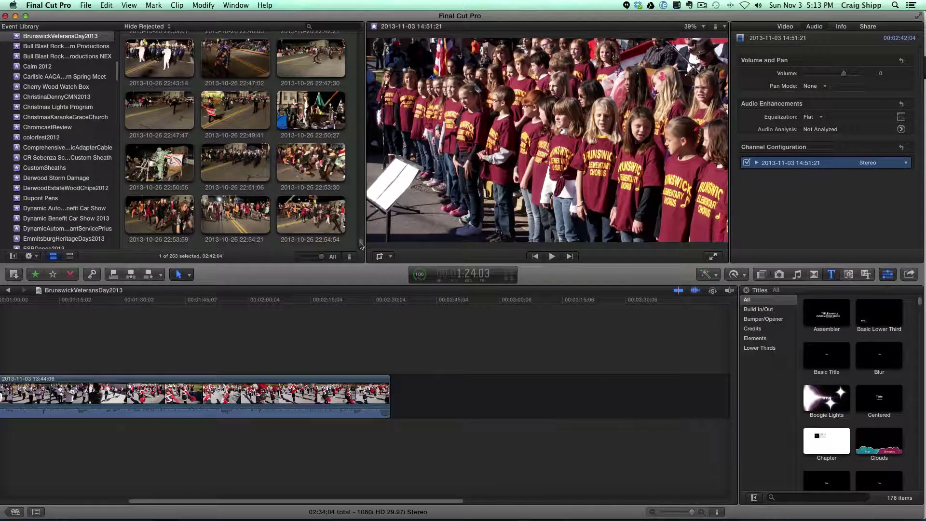
drag(361, 246, 364, 114)
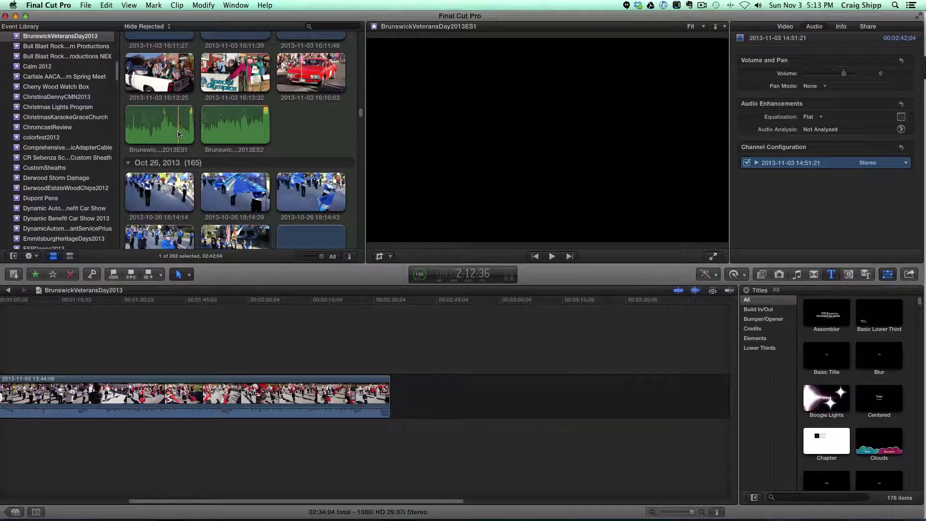
super+click(178, 134)
right_click(178, 134)
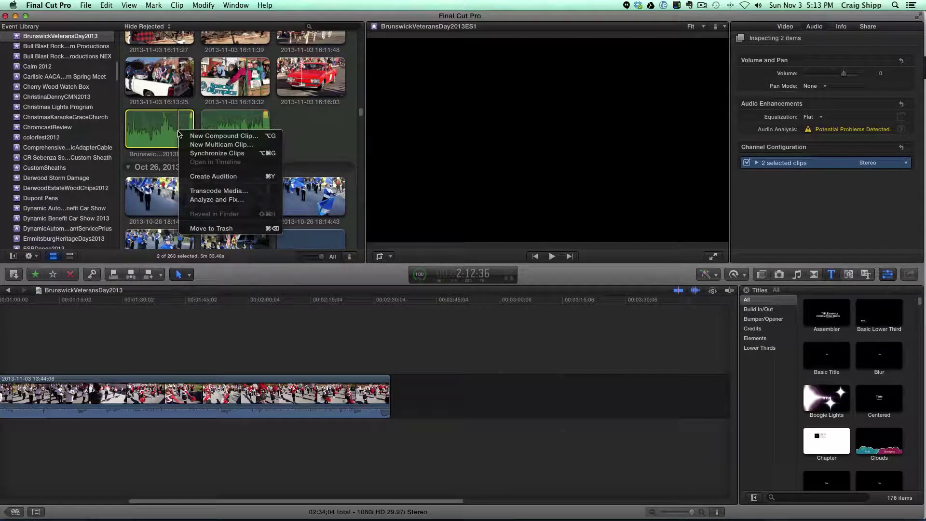
click(217, 153)
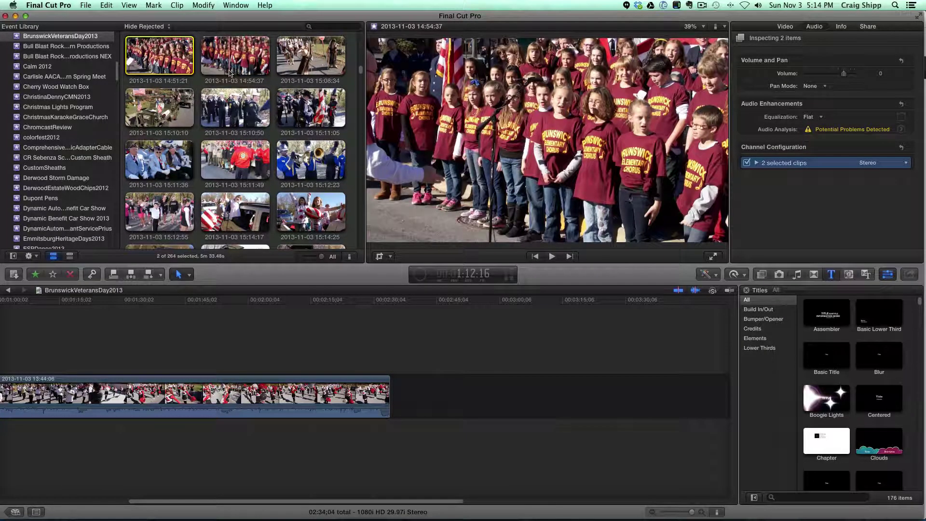
key(space)
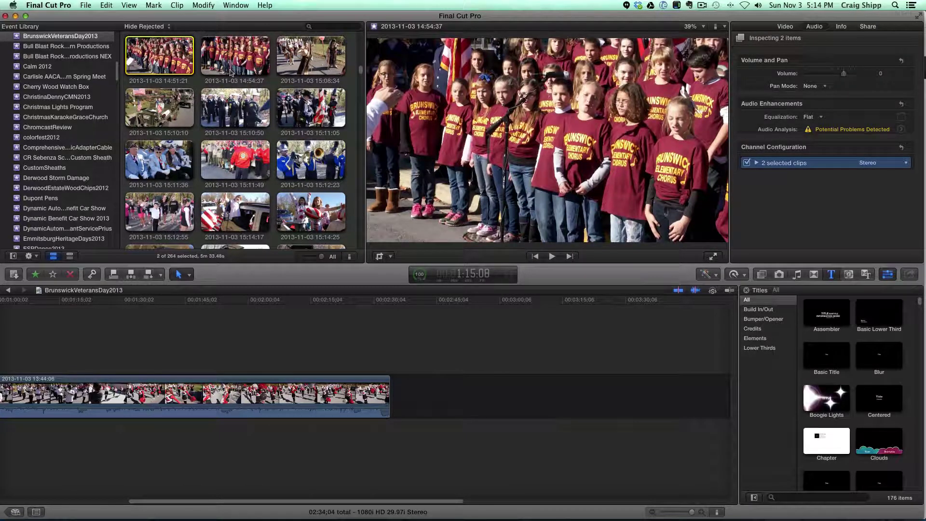
click(231, 73)
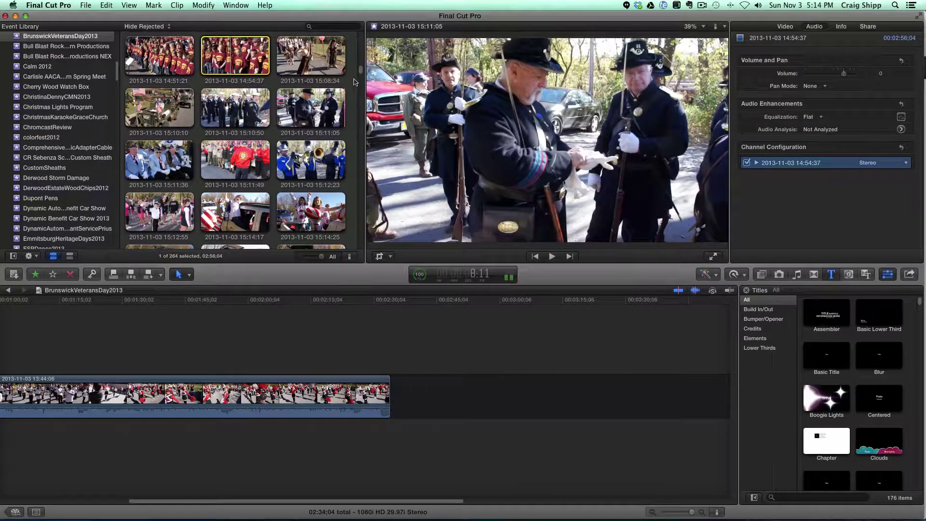
drag(360, 74, 357, 117)
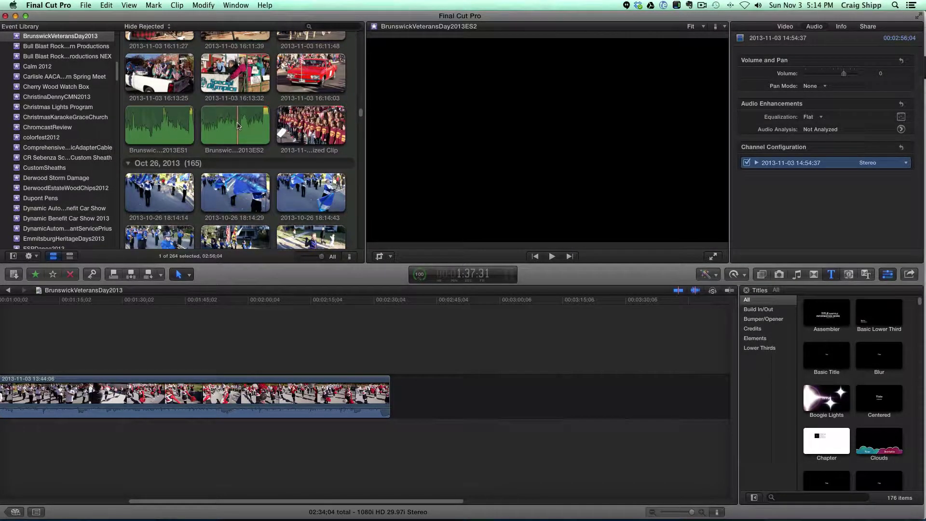
super+click(238, 126)
right_click(238, 125)
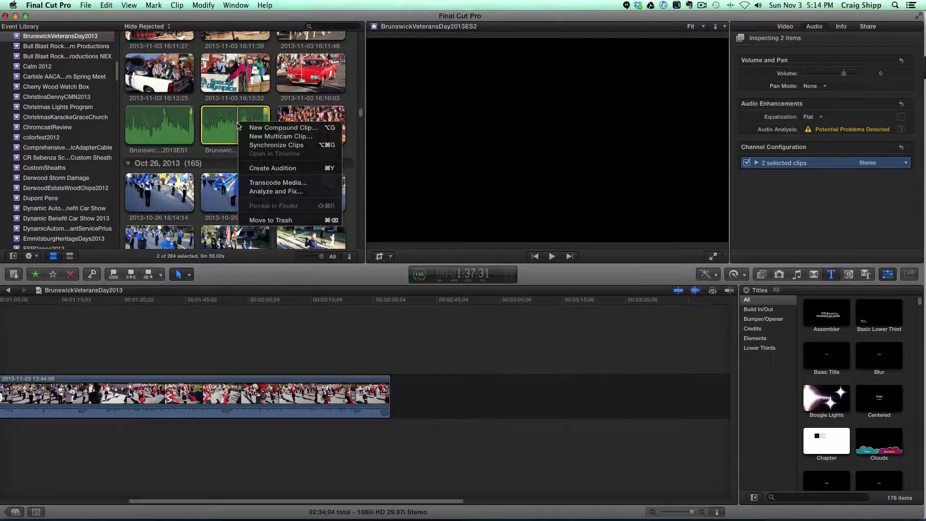
click(246, 145)
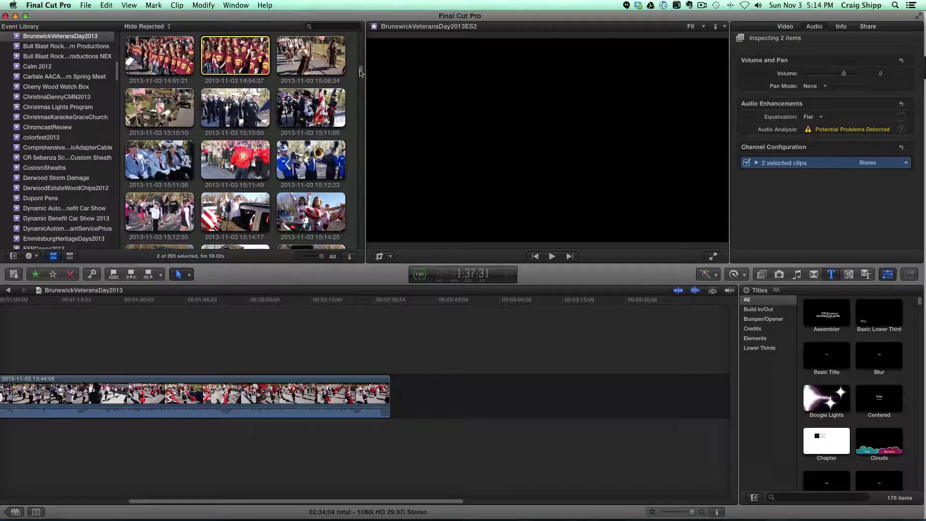
Step: Append the 14:51:21 and then the 14:54:37 synchronized clips to the end of the BrunswickVeteransDay2013 timeline
drag(360, 73, 352, 116)
click(300, 117)
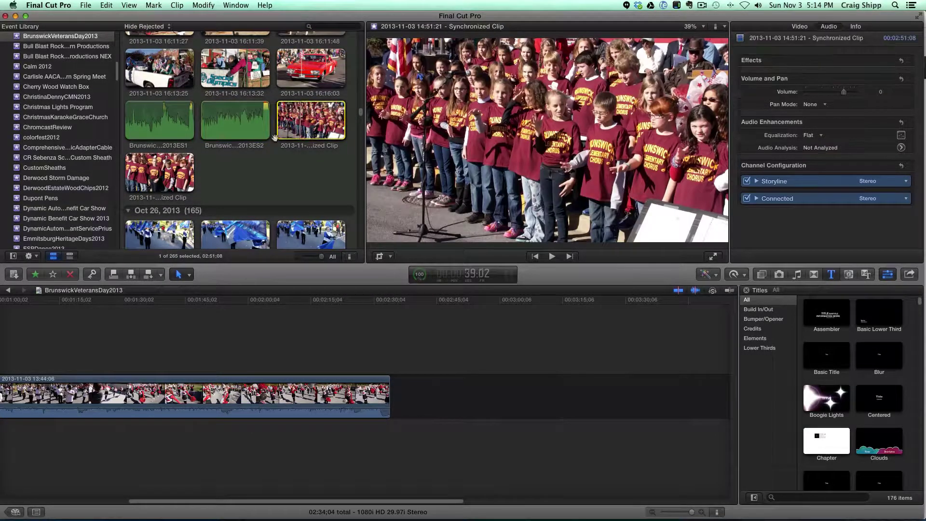
click(148, 275)
click(170, 187)
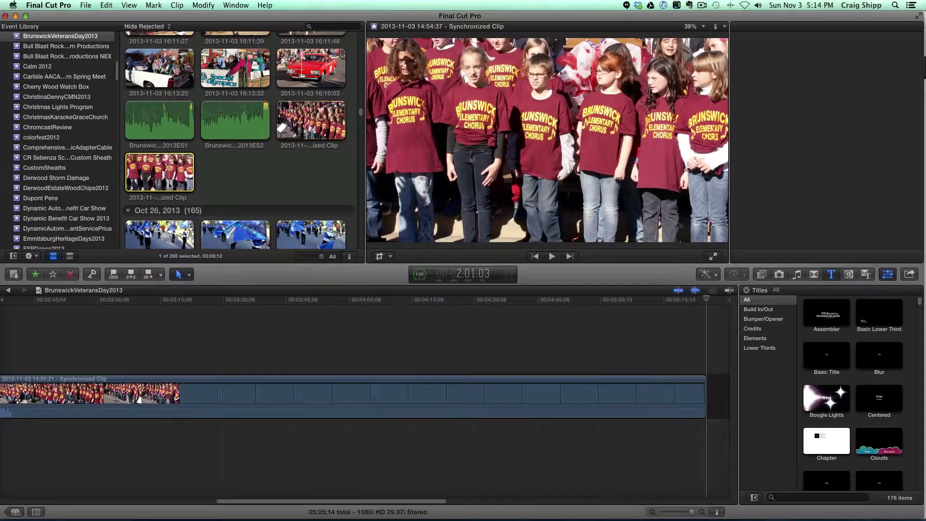
click(149, 275)
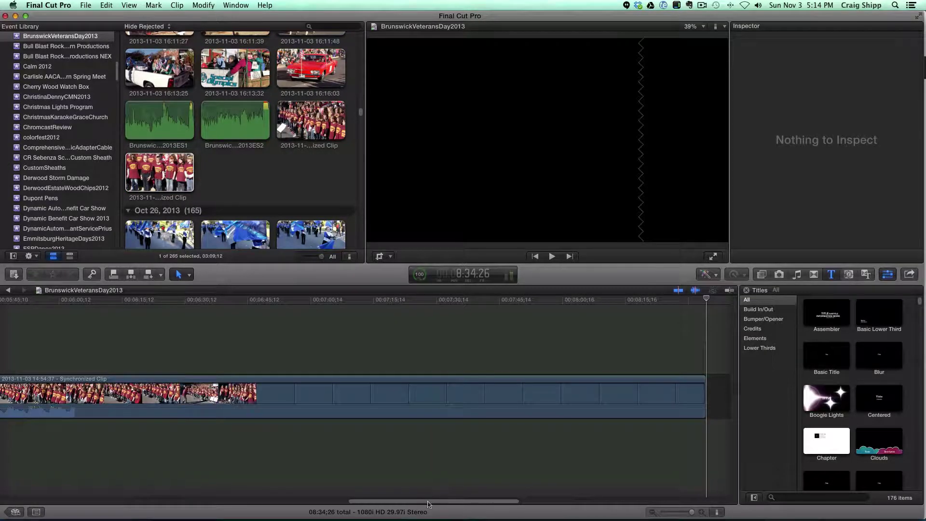
drag(429, 503, 188, 500)
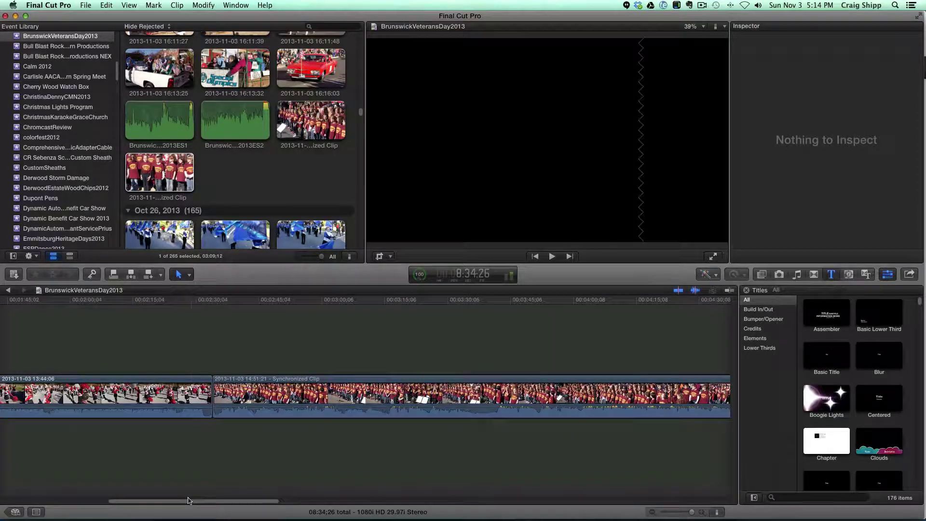
click(488, 466)
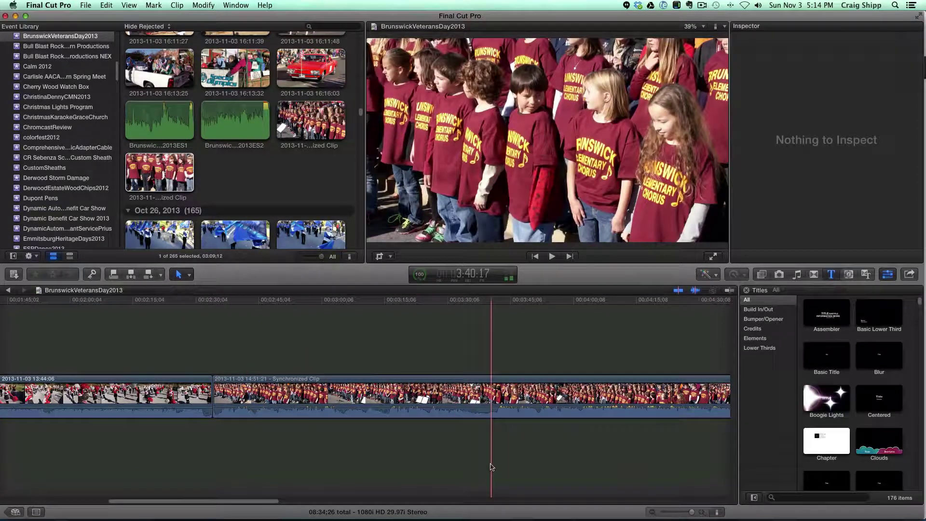
click(488, 388)
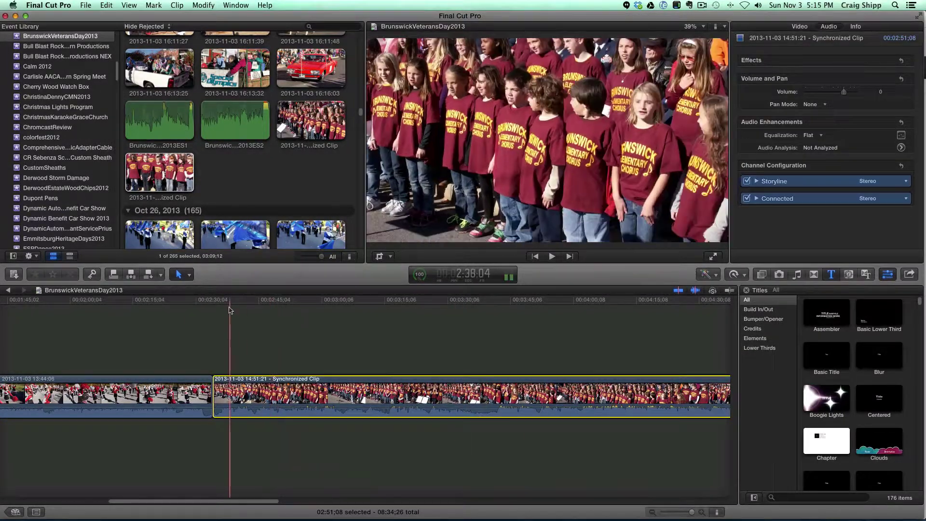
click(175, 7)
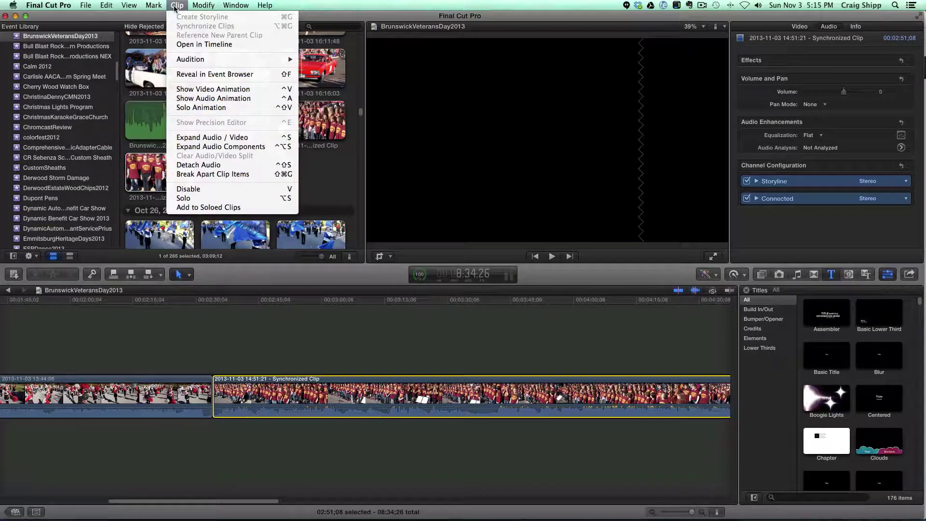
click(192, 175)
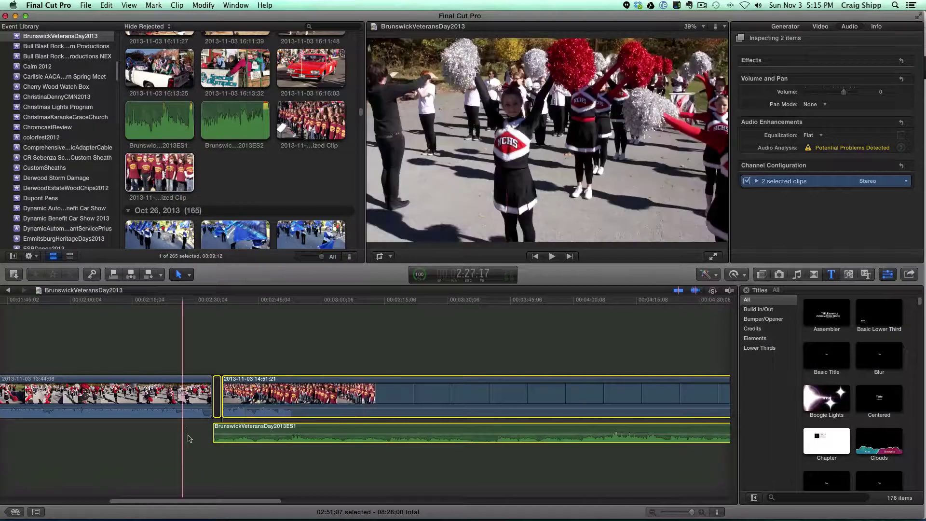
Step: Lower the 14:51:21 clip's camera audio to -96 dB and raise the connected BrunswickVeteransDay2013ES1 audio to about 4 dB
drag(253, 502, 275, 509)
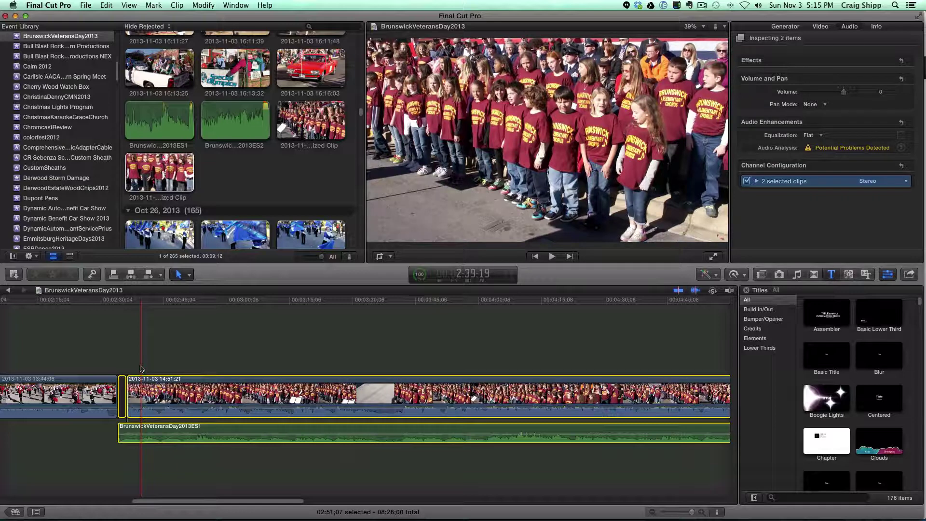
click(154, 369)
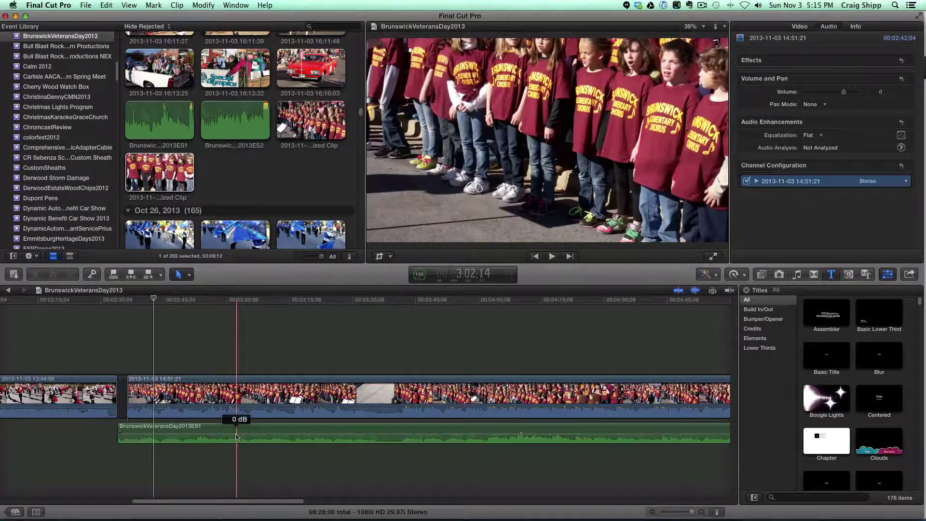
drag(247, 408, 243, 433)
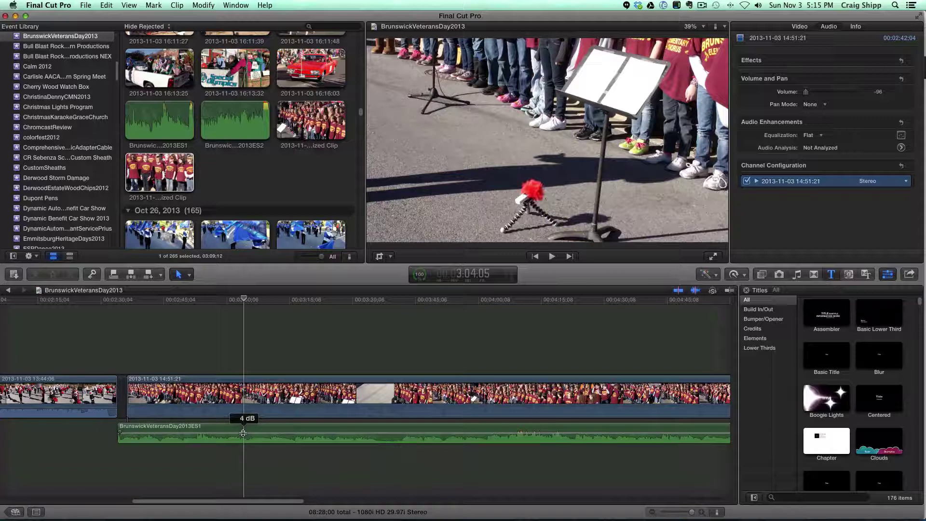
drag(243, 433, 243, 433)
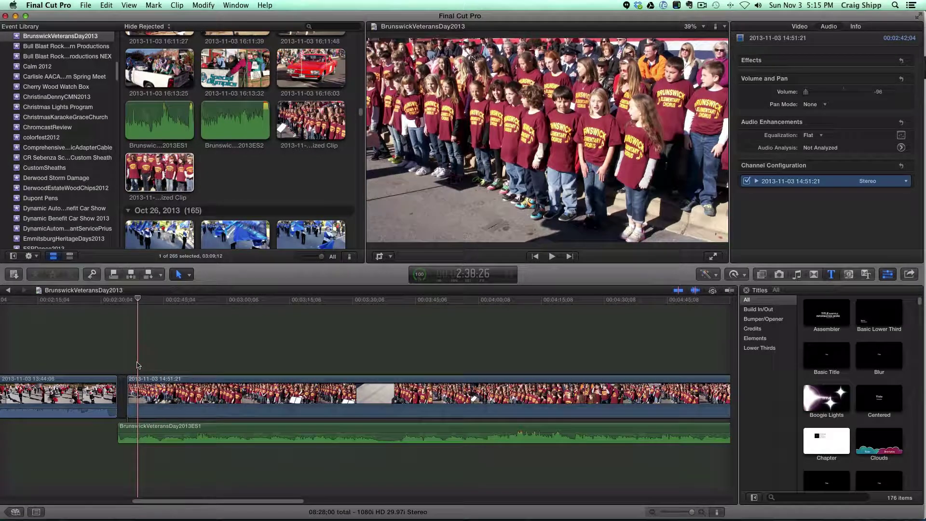
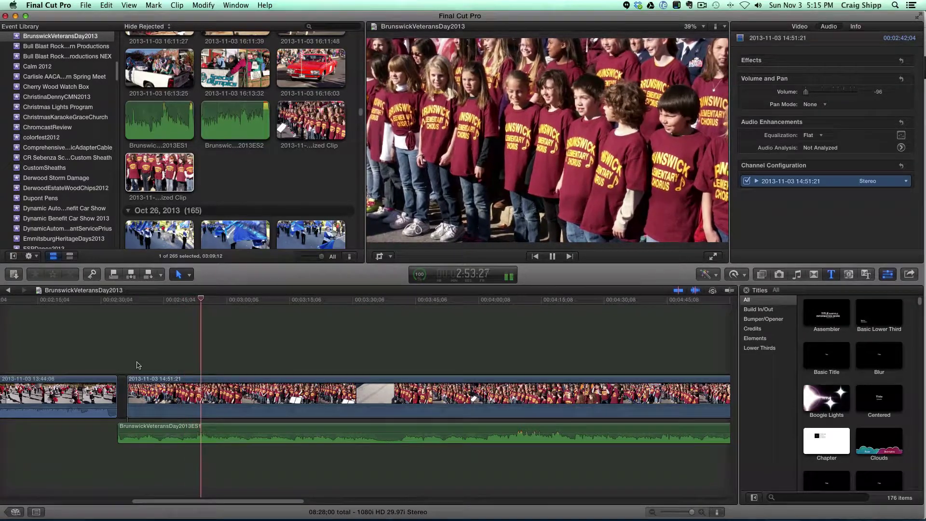
Step: Play parts of the first chorus section, including its start at the gap, to check the replaced audio against the video
key(space)
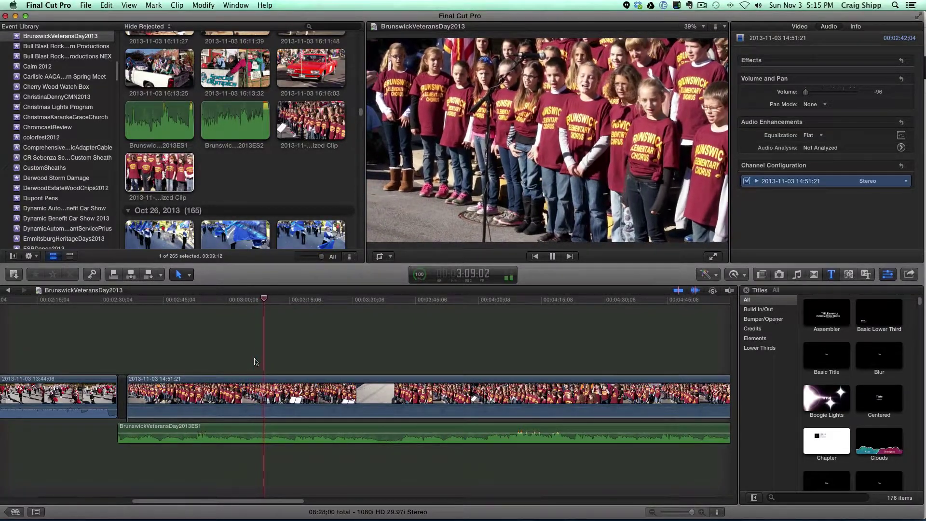
click(358, 361)
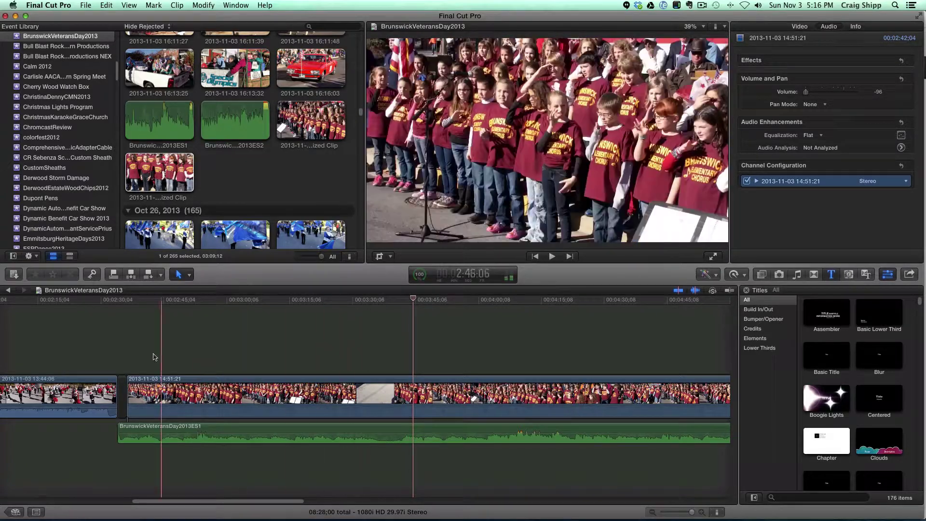
key(space)
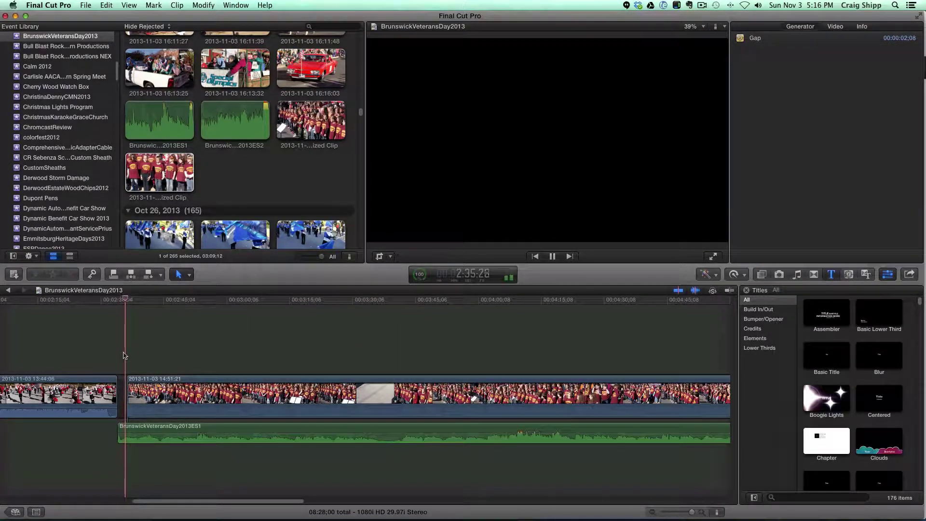
key(space)
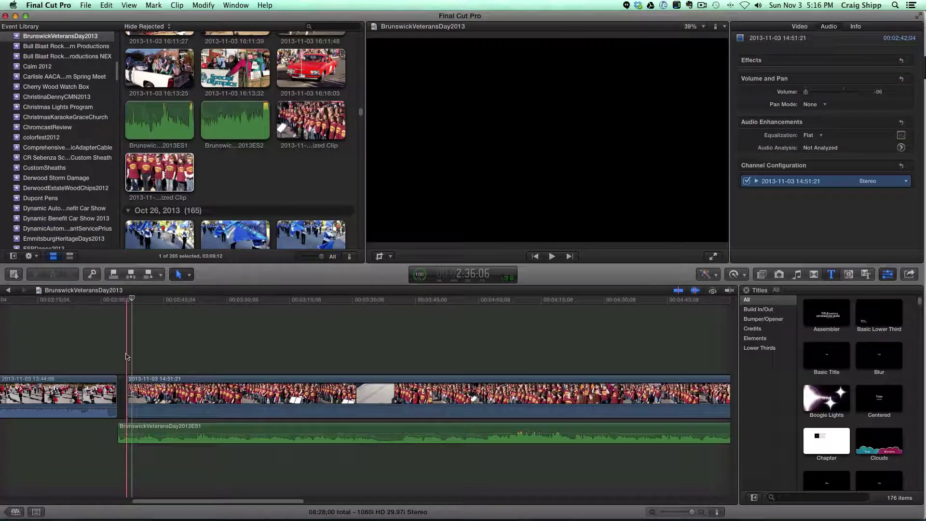
key(space)
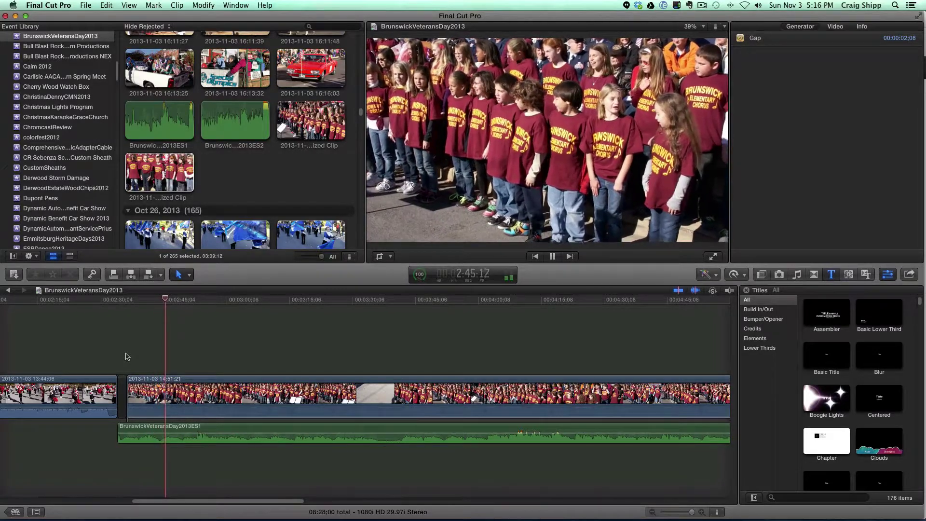
Step: Combine the gap, the 14:51:21 clip and the ES1 audio into a compound clip named BrunswickVeteransDay2013 Clip in the BrunswickVeteransDay2013 event
click(121, 381)
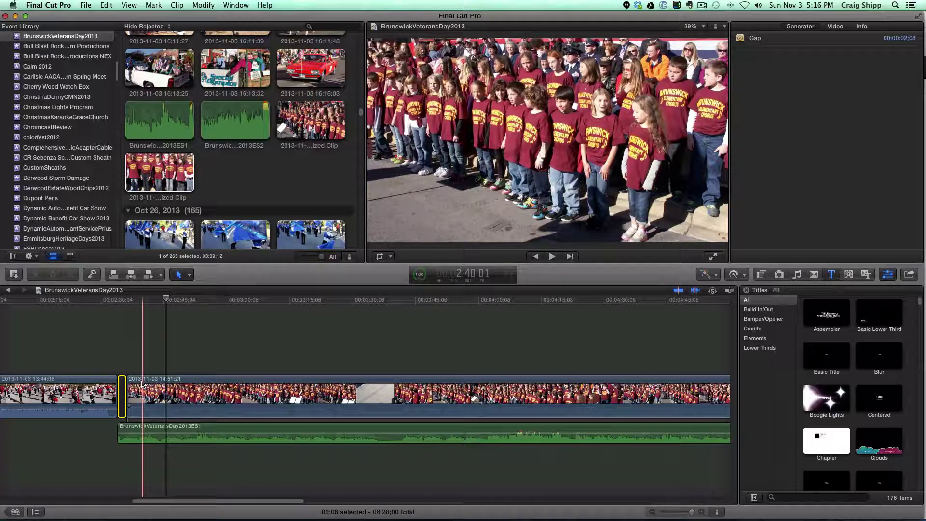
click(143, 384)
super+click(162, 429)
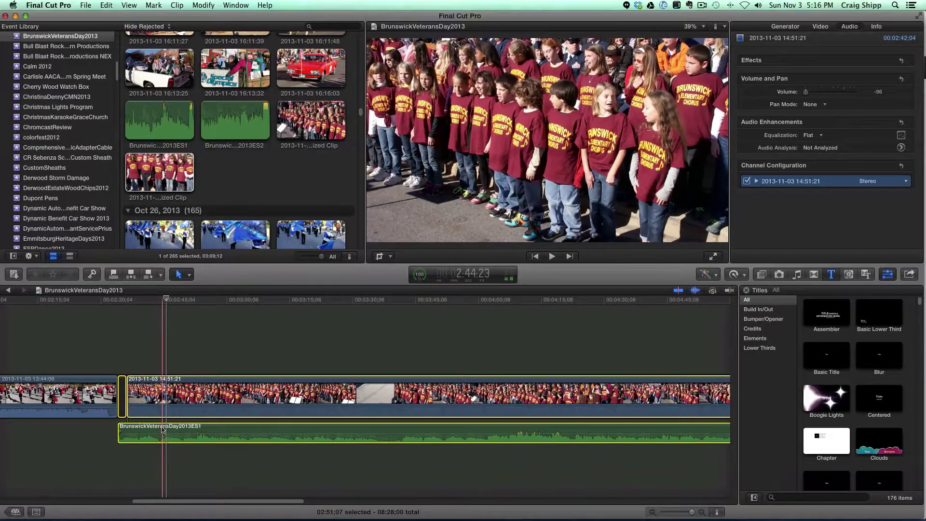
right_click(178, 430)
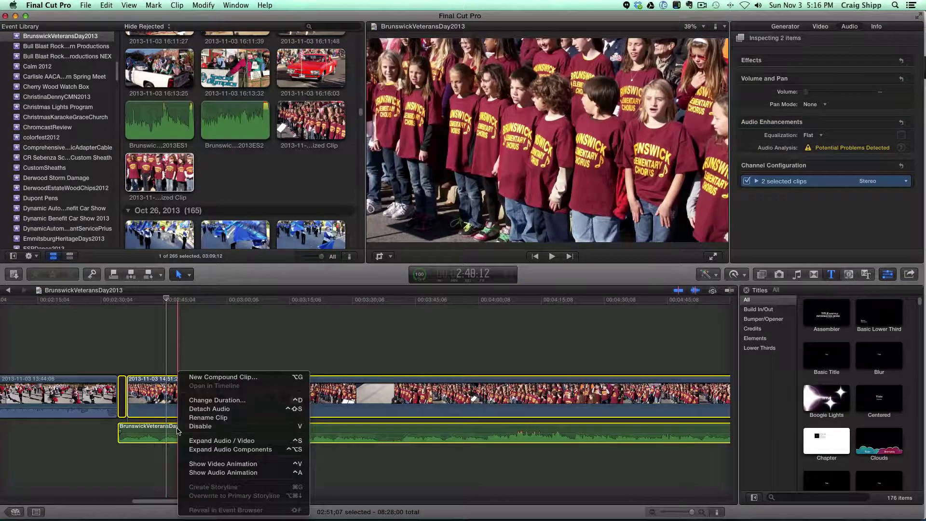
click(197, 377)
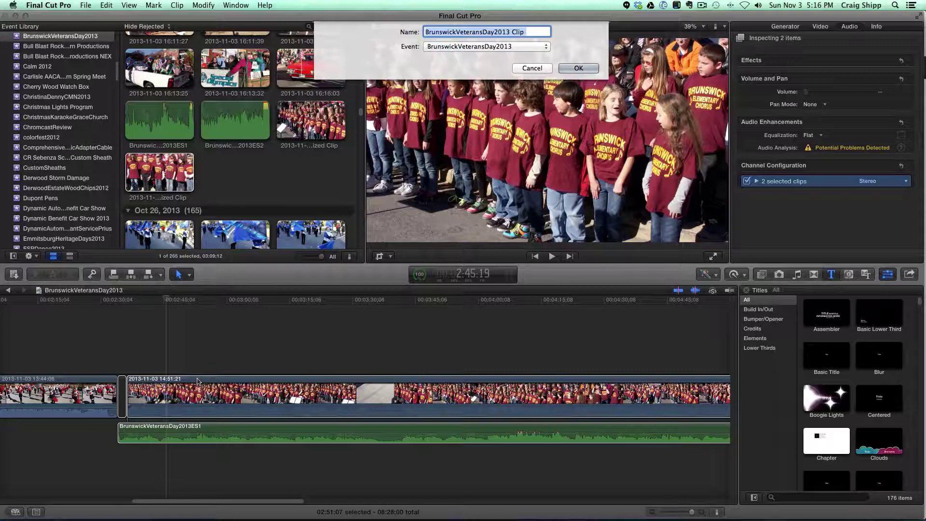
click(569, 68)
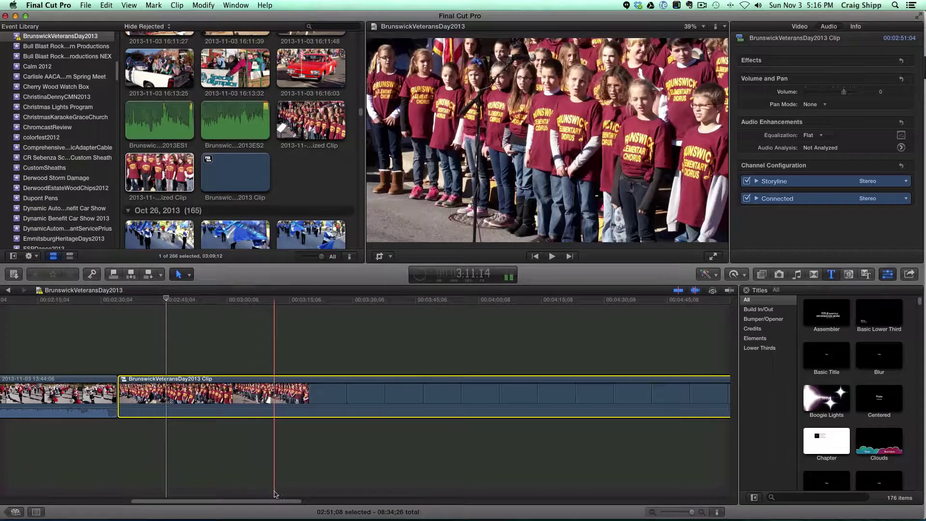
drag(295, 502, 456, 506)
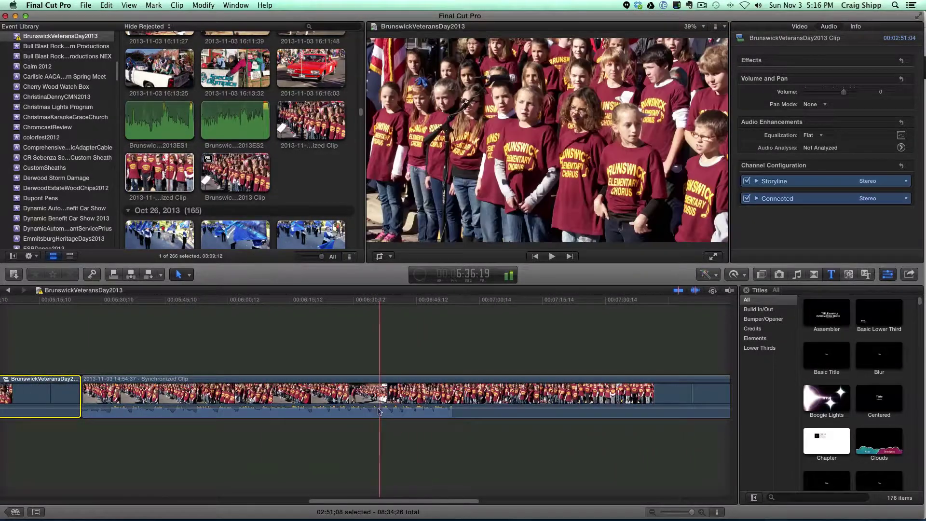
click(375, 393)
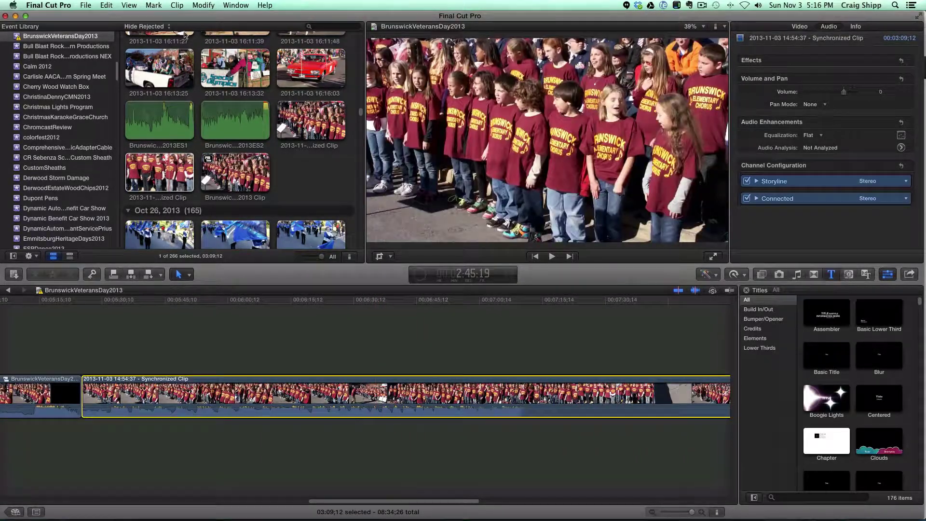
click(177, 5)
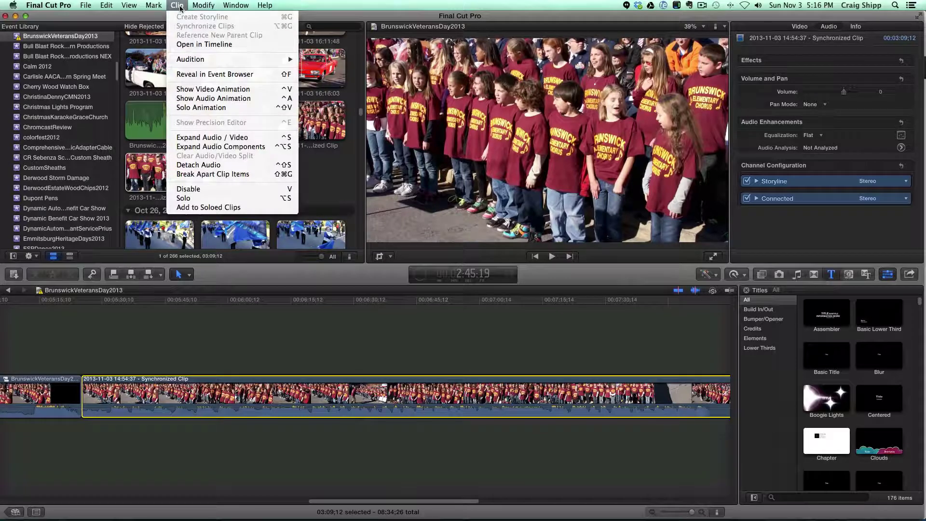
click(210, 174)
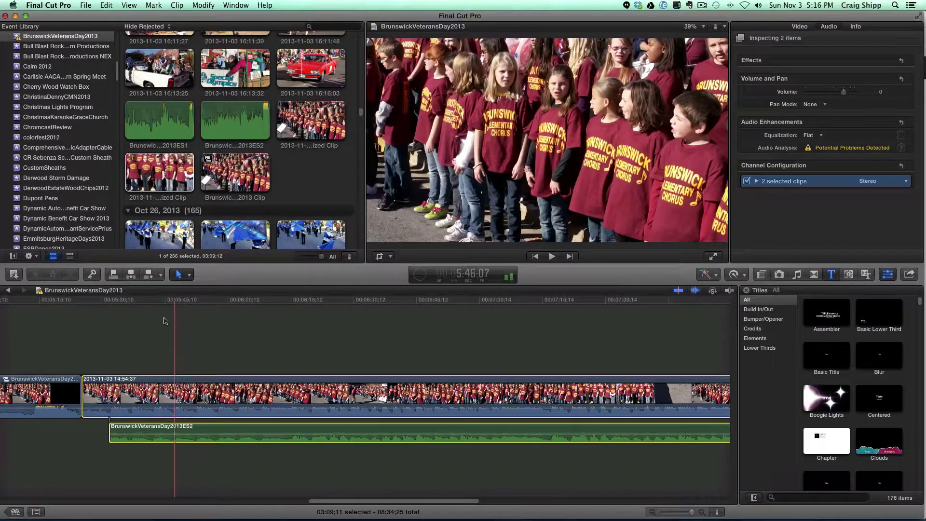
Step: Trim the start of the 14:54:37 video clip to where the connected BrunswickVeteransDay2013ES2 audio begins, and play the new start
click(107, 367)
key(space)
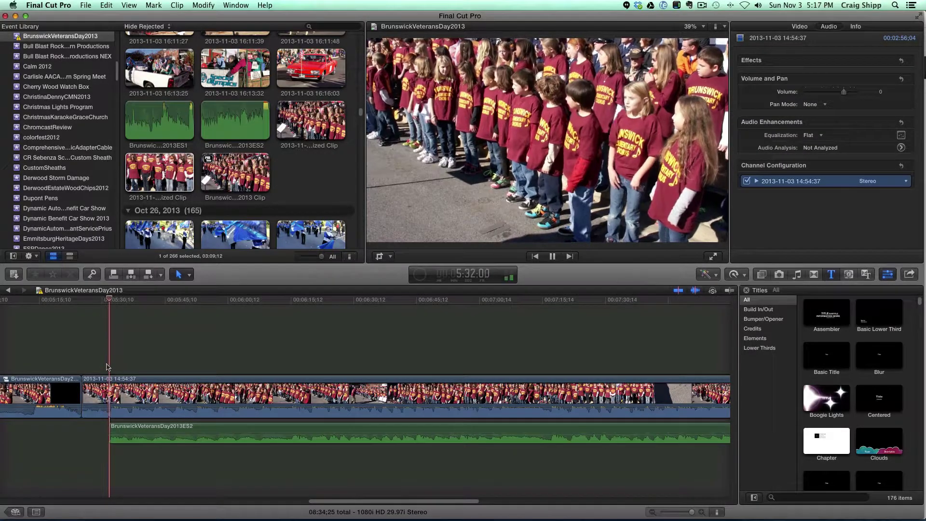
key(space)
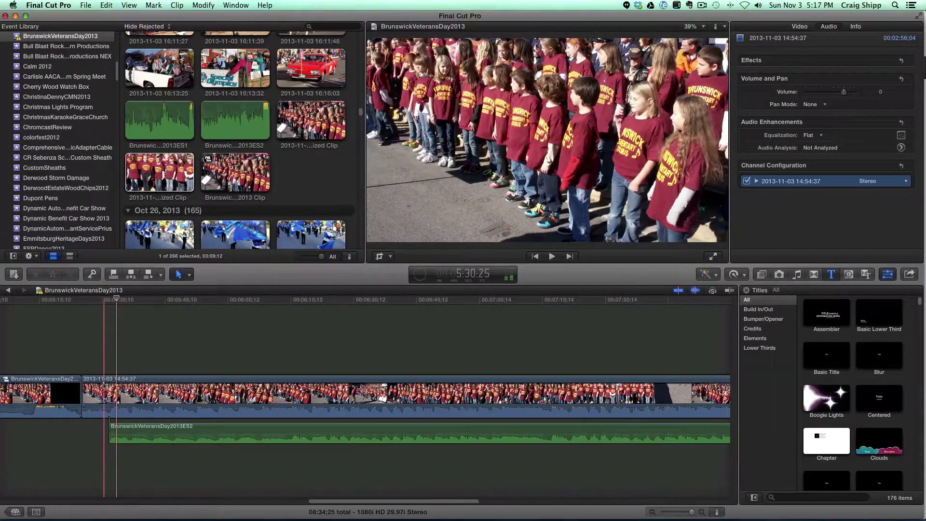
click(98, 393)
drag(83, 392, 110, 392)
key(space)
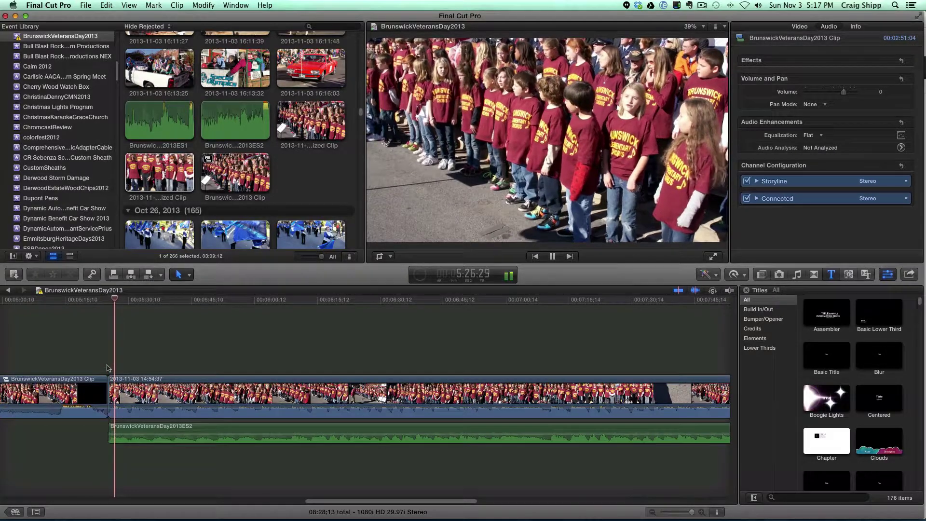
Step: Lower the 14:54:37 clip's camera audio to -96 dB, raise the BrunswickVeteransDay2013ES2 audio to about 3 dB, and play the section
drag(233, 408, 233, 421)
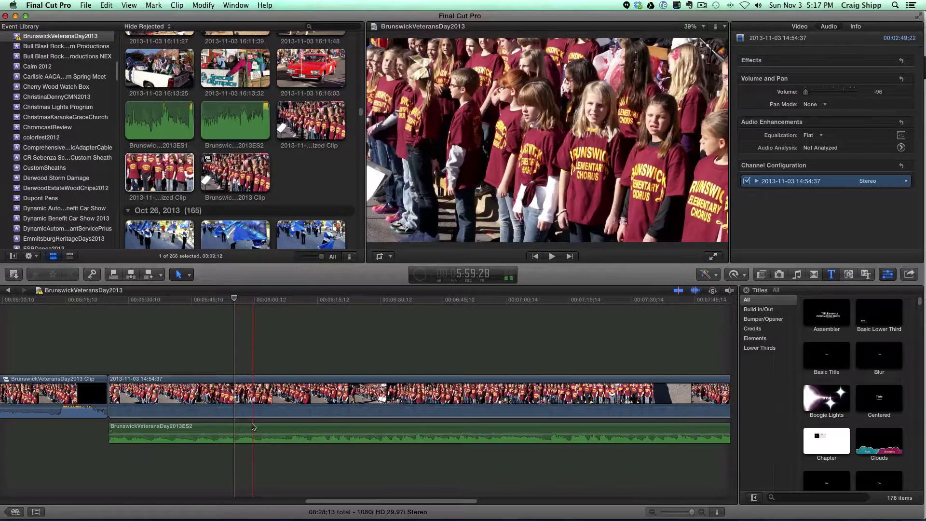
click(247, 433)
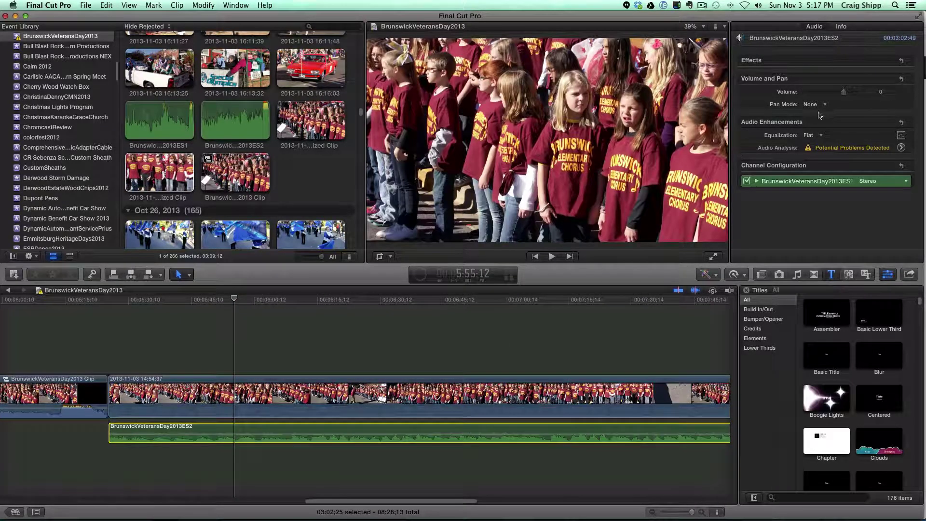
drag(843, 95, 846, 95)
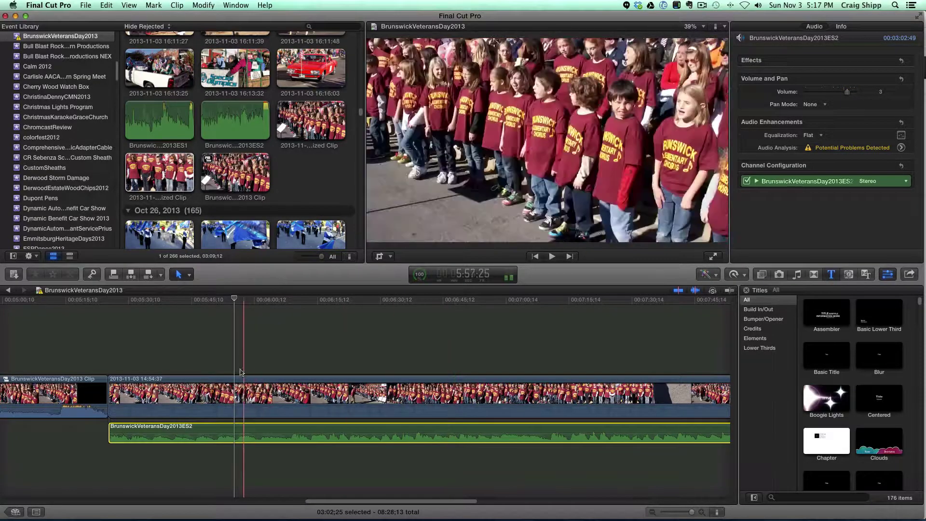
click(148, 356)
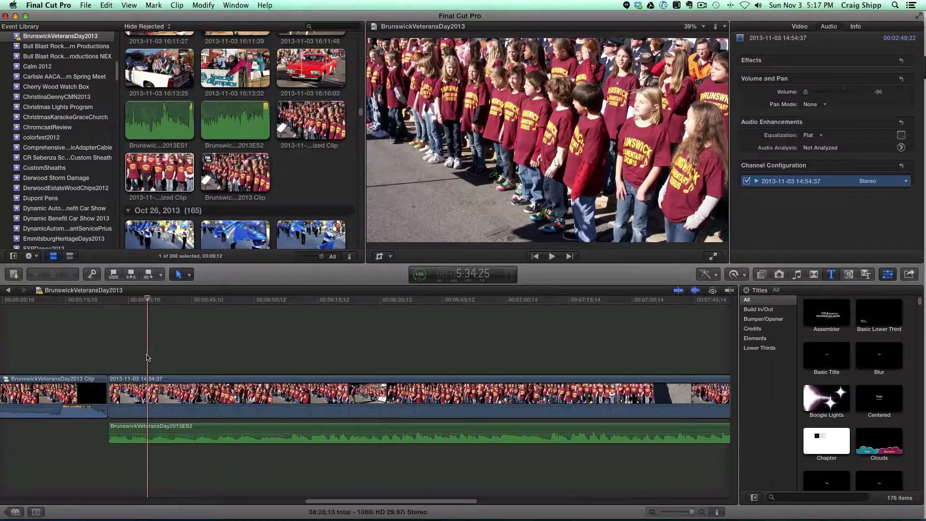
key(space)
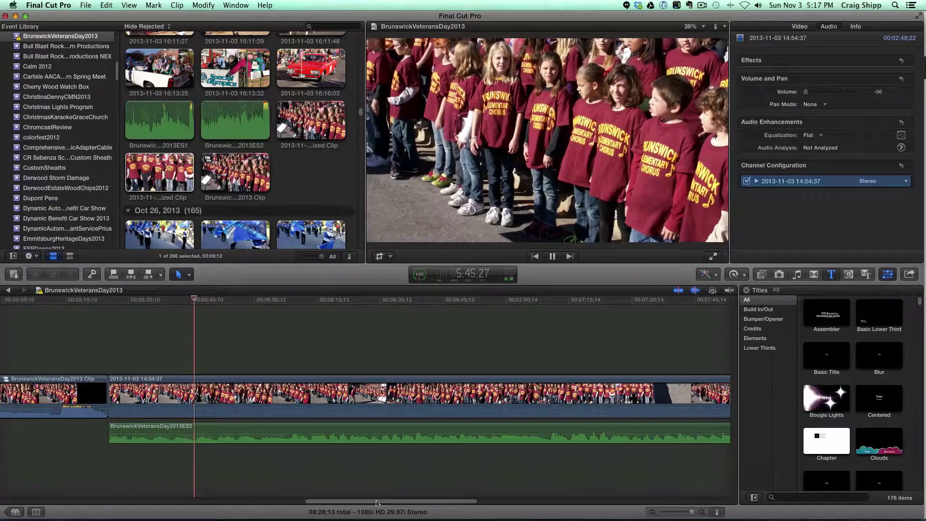
Step: Trim the end of the BrunswickVeteransDay2013ES2 audio back to the end of the 14:54:37 video clip
drag(377, 503, 445, 503)
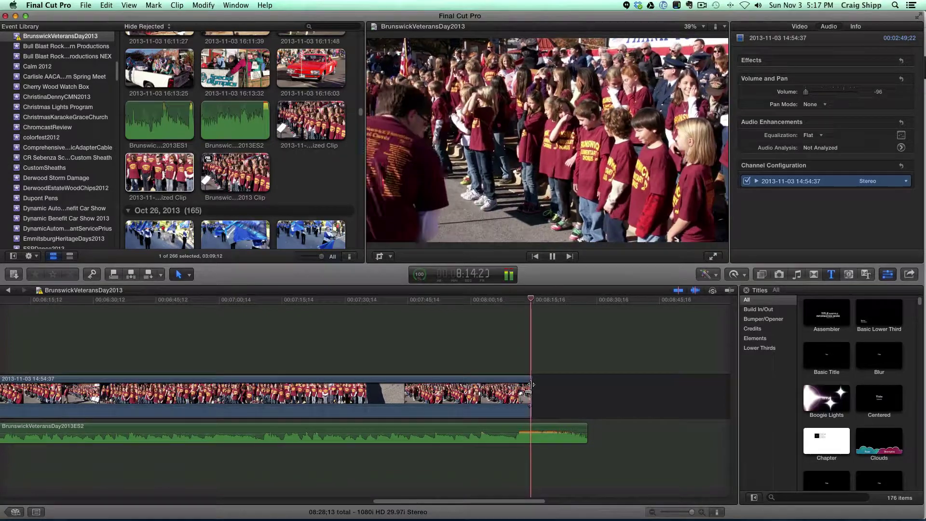
click(531, 384)
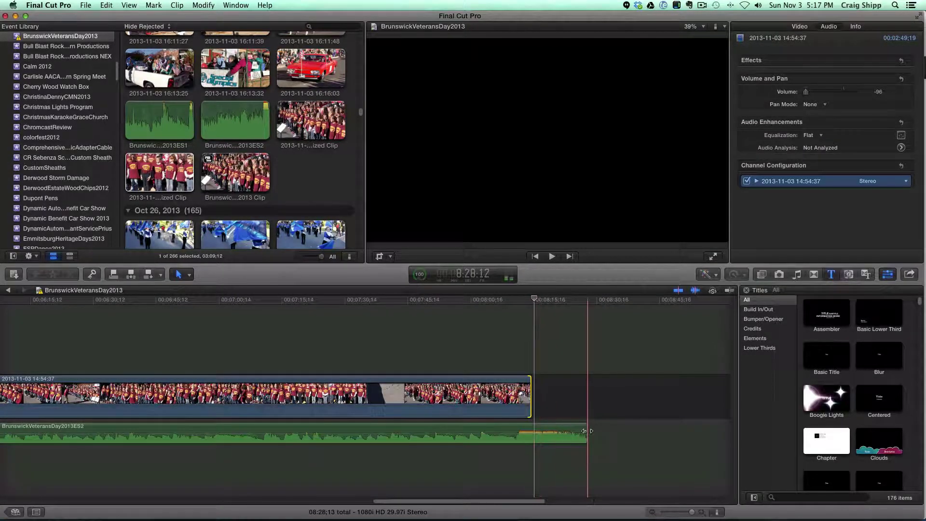
drag(586, 429, 531, 429)
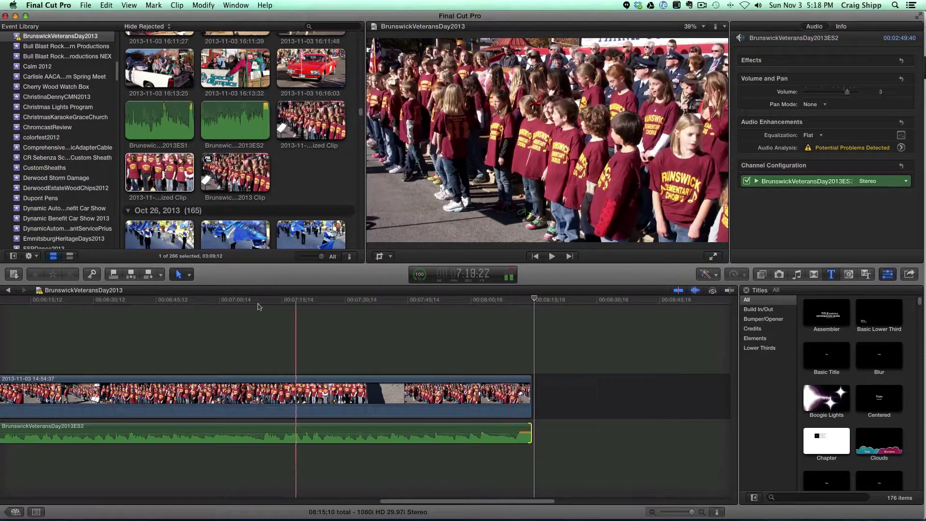
Step: Split the ES2 audio with the Blade where its closing peaks begin, lower the short end piece to about -5 dB, and play it
click(182, 279)
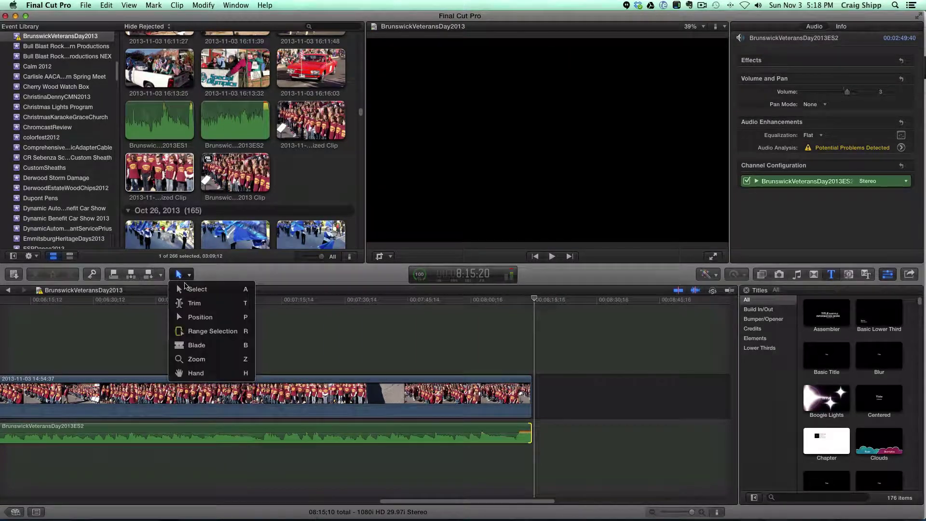
click(195, 346)
click(519, 433)
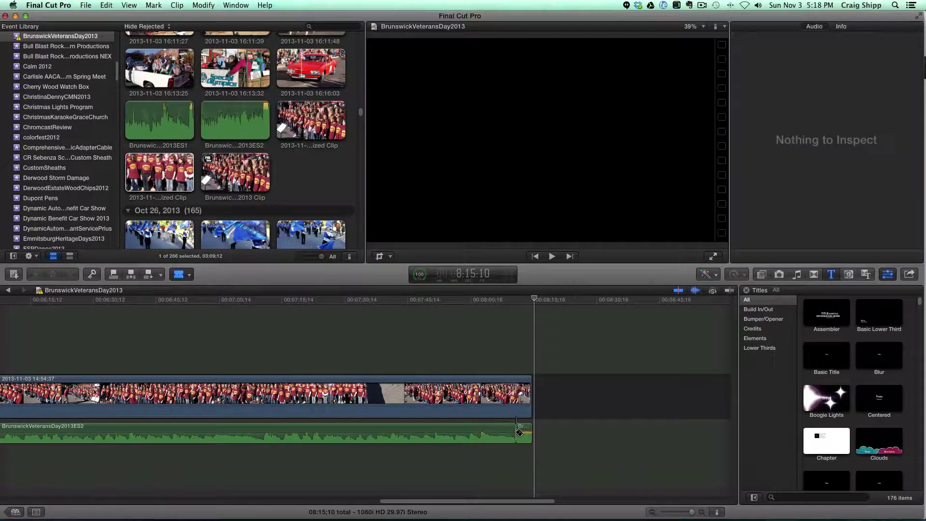
click(185, 275)
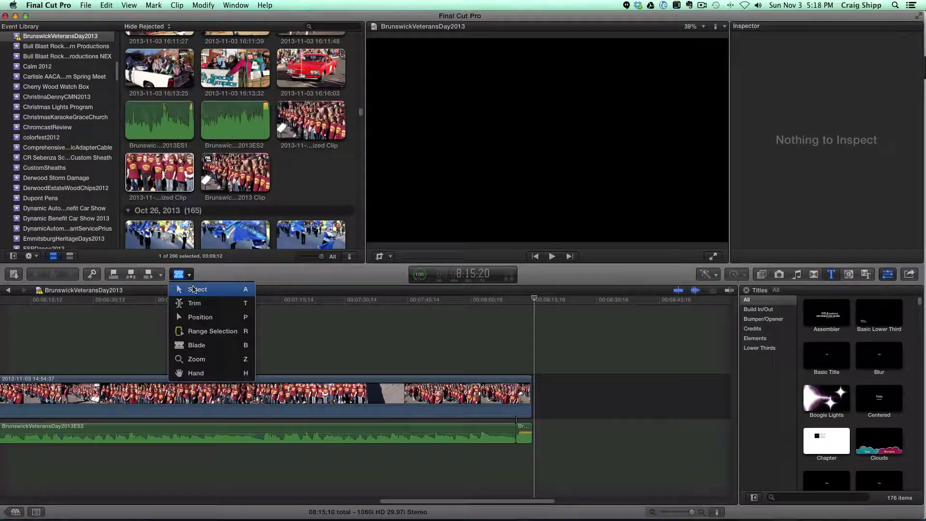
click(223, 289)
click(524, 432)
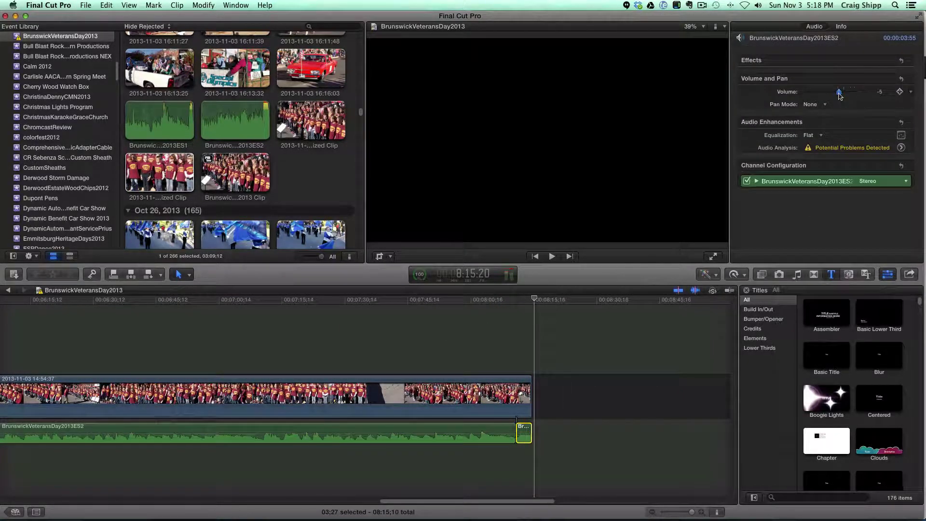
click(511, 336)
key(space)
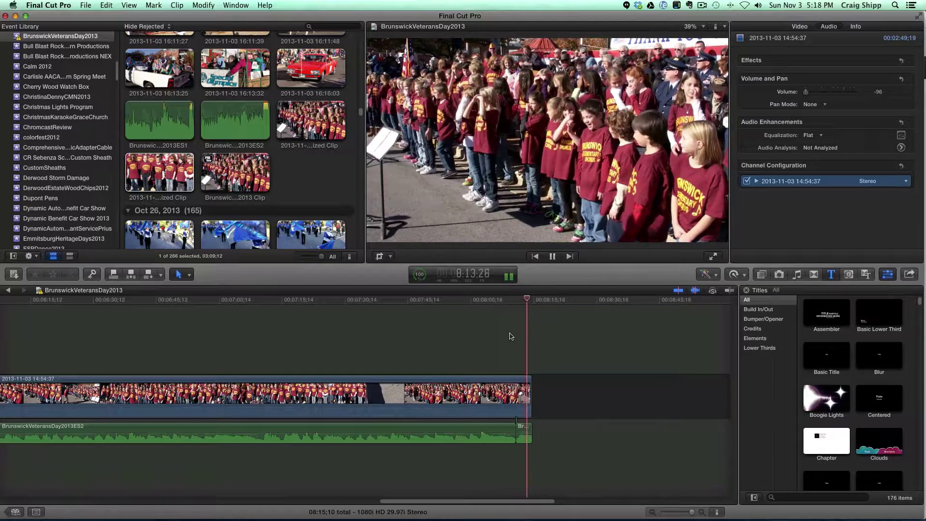
Step: Combine the 14:54:37 clip and both ES2 audio pieces into a compound clip named BrunswickVeteransDay2013 Clip 1 in the BrunswickVeteransDay2013 event
click(416, 395)
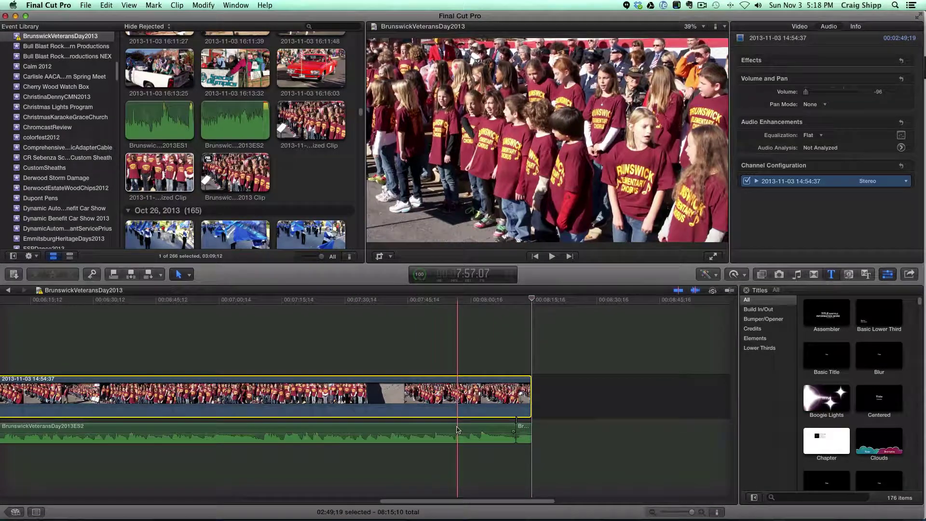
super+click(457, 429)
super+click(523, 432)
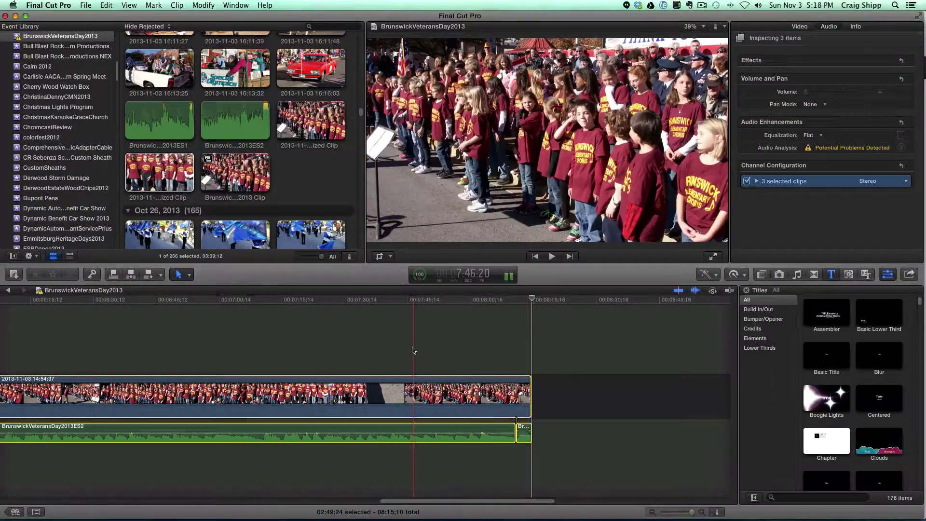
right_click(419, 393)
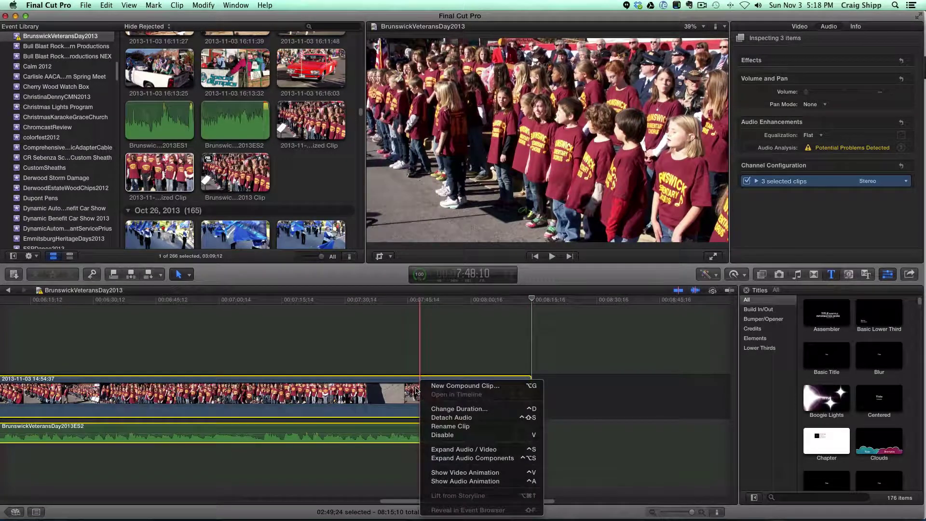
click(435, 386)
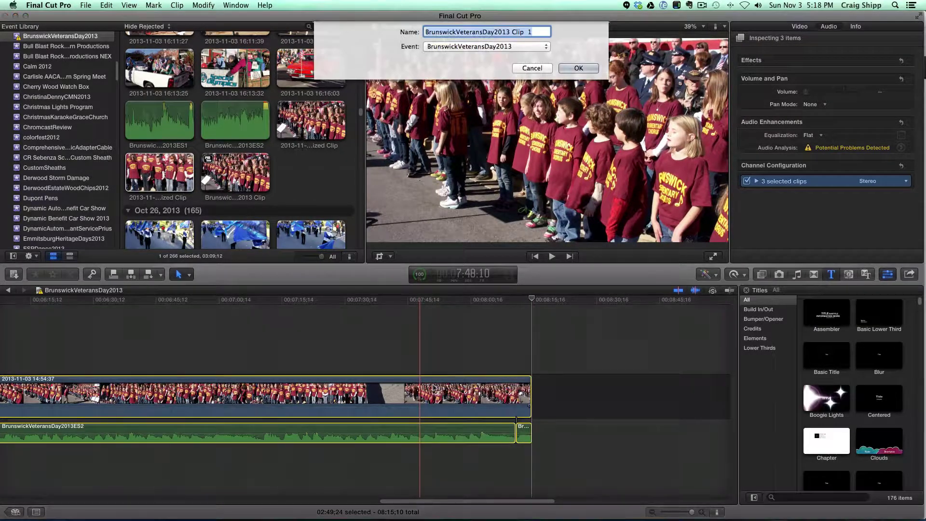
click(579, 68)
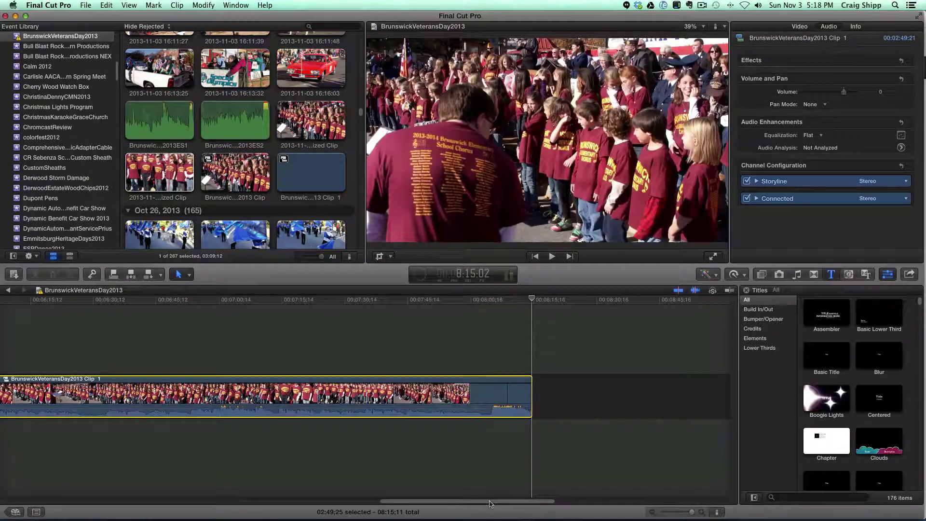
Step: Play the last seconds of the BrunswickVeteransDay2013 Clip 1 compound clip to check its closing audio level
drag(490, 504, 462, 504)
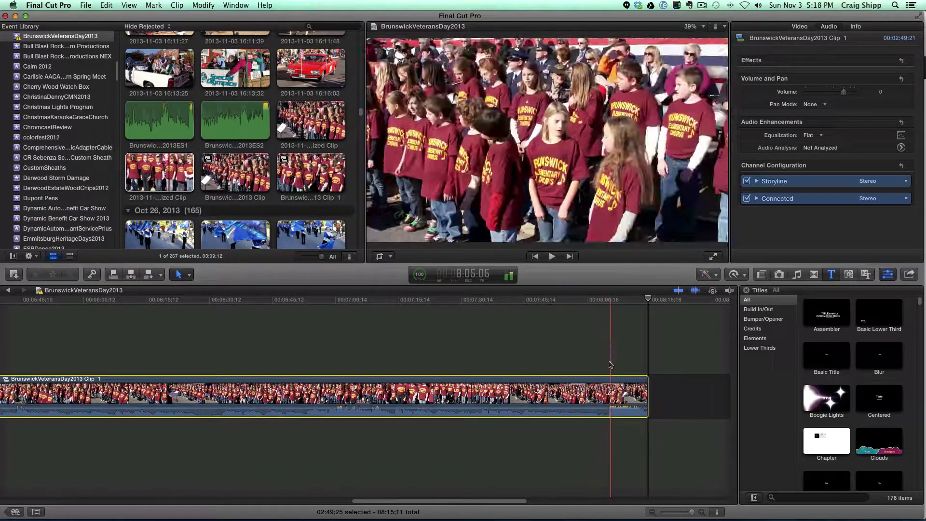
click(604, 362)
key(space)
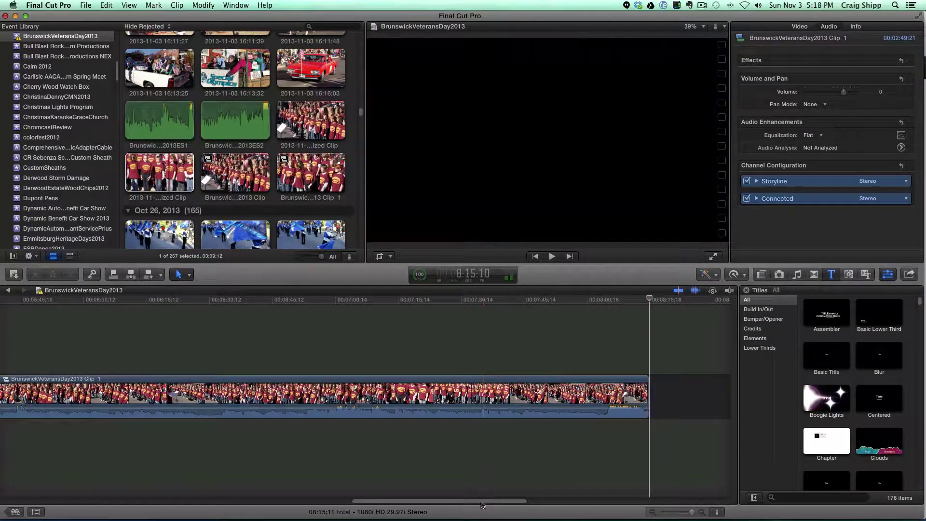
Step: Raise the system volume and play the end of the first compound clip to check its closing audio level
drag(482, 503, 399, 504)
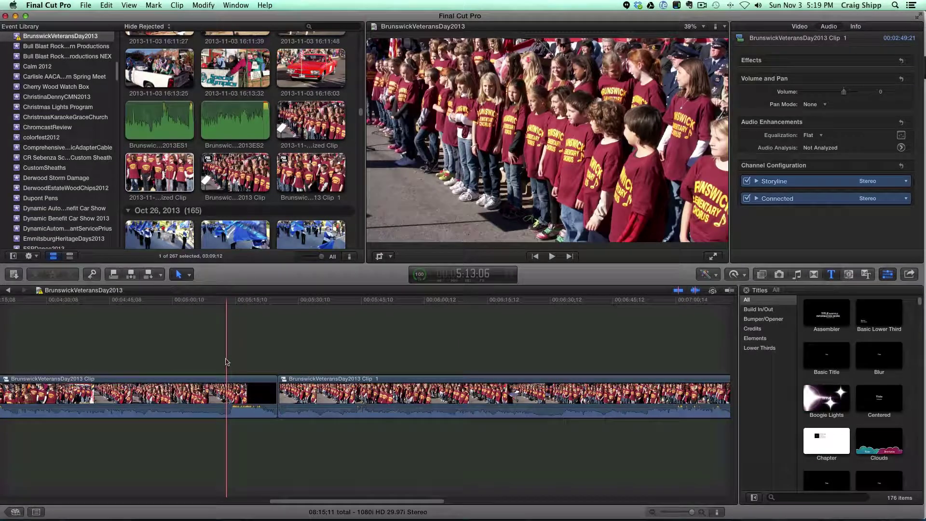
key(XF86AudioRaiseVolume)
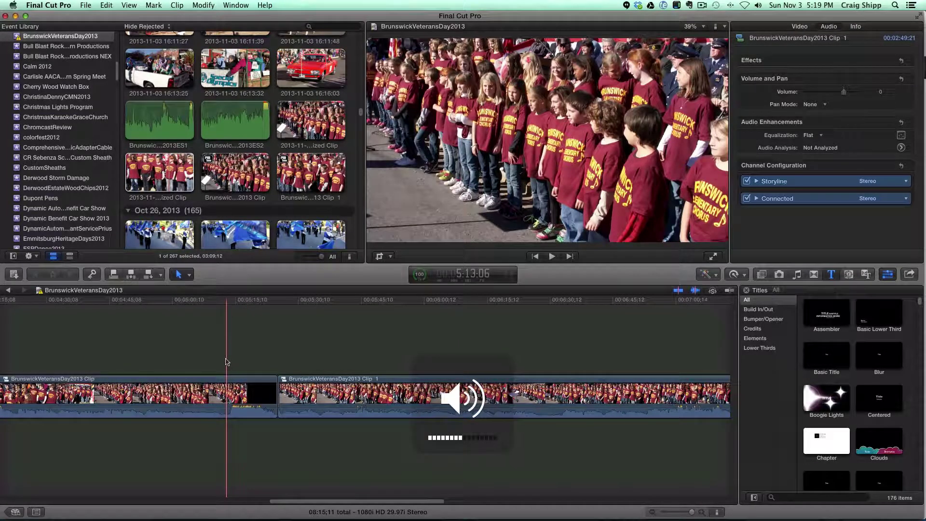
key(space)
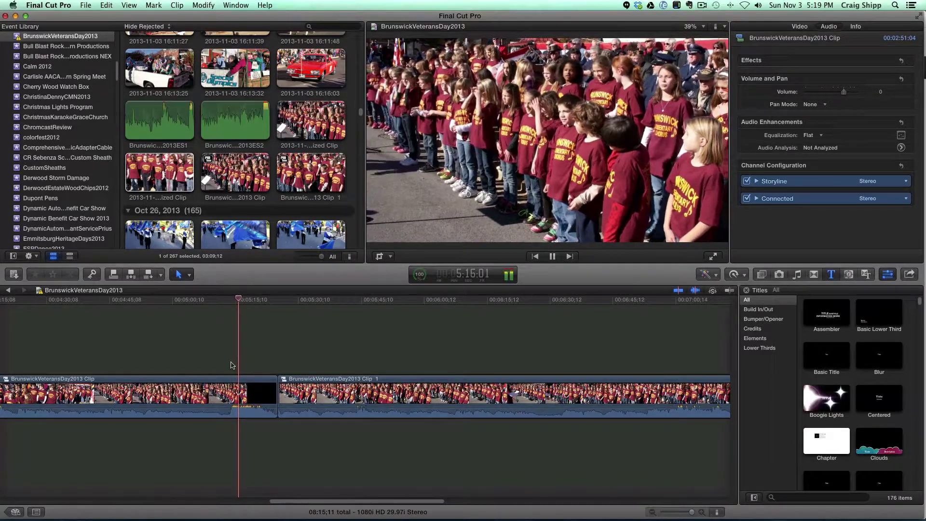
key(space)
Step: Split the BrunswickVeteransDay2013 Clip compound clip with the Blade where its closing audio peaks begin and again just before its end
click(185, 275)
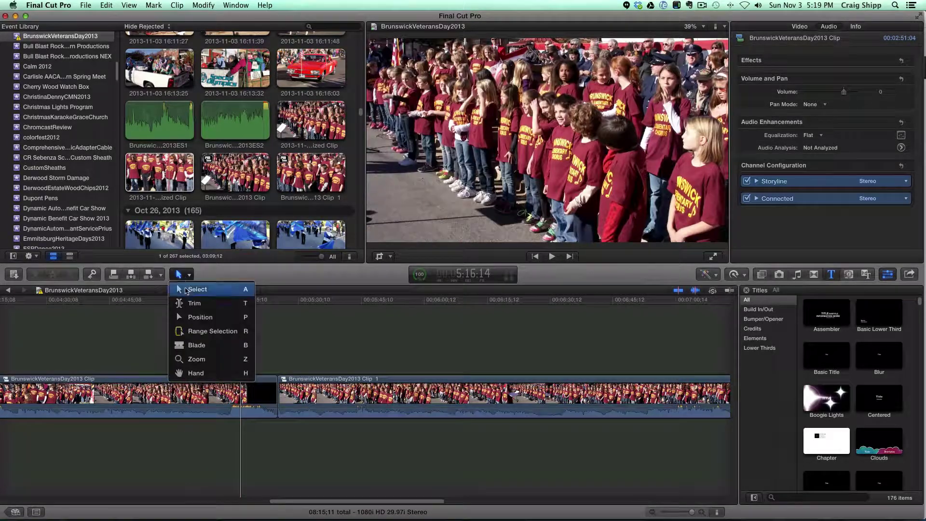
click(189, 345)
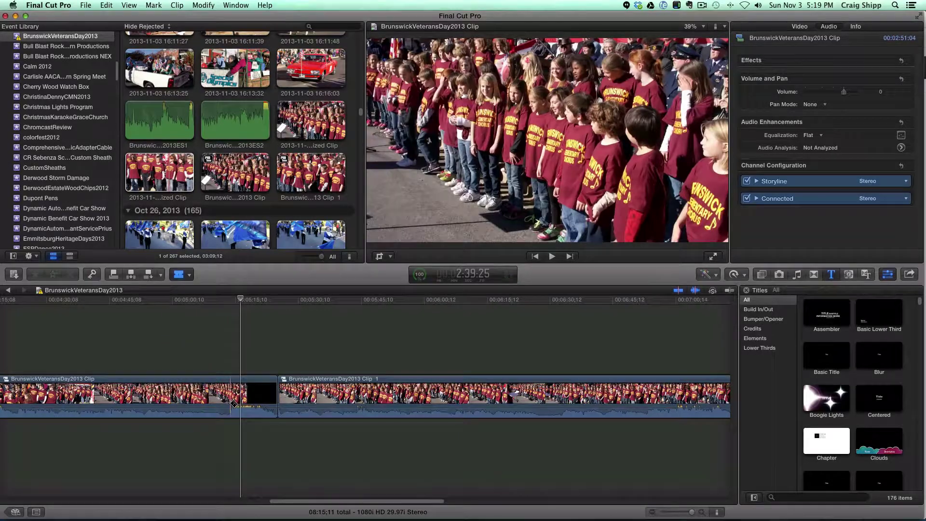
click(231, 393)
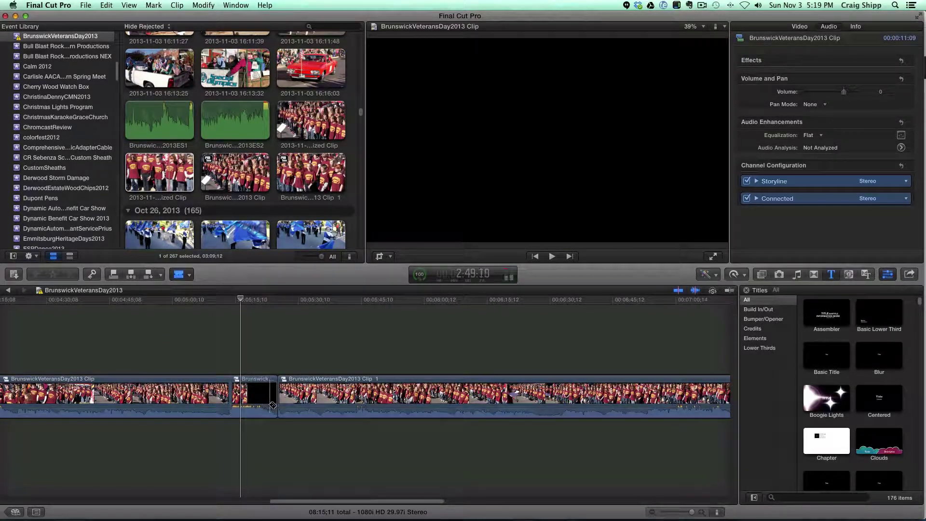
click(184, 275)
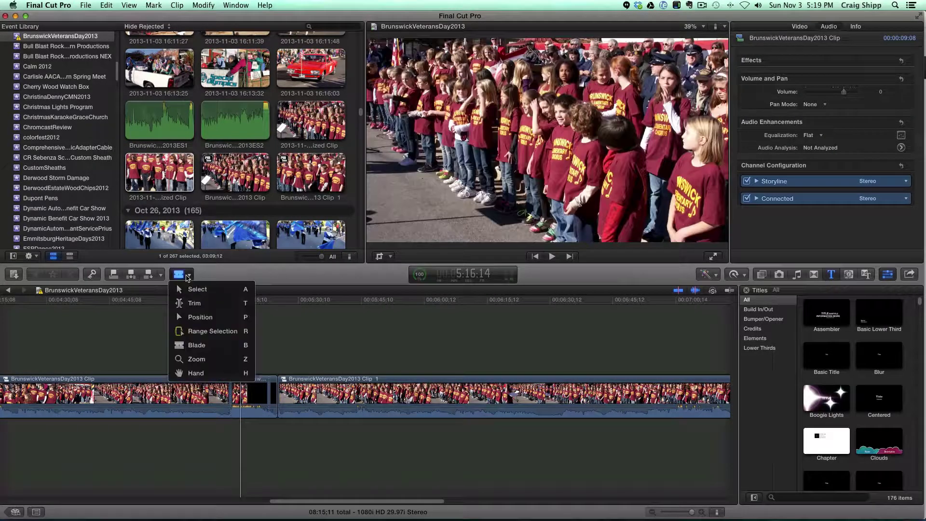
click(234, 371)
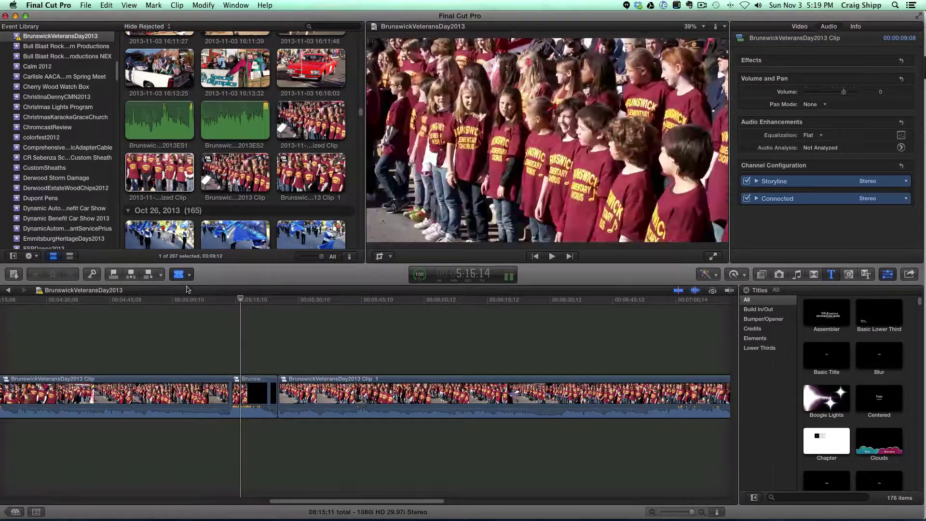
Step: Lower the volume of the short loud segment near the end of the first chorus compound clip to -5 dB
click(186, 276)
click(197, 289)
click(280, 338)
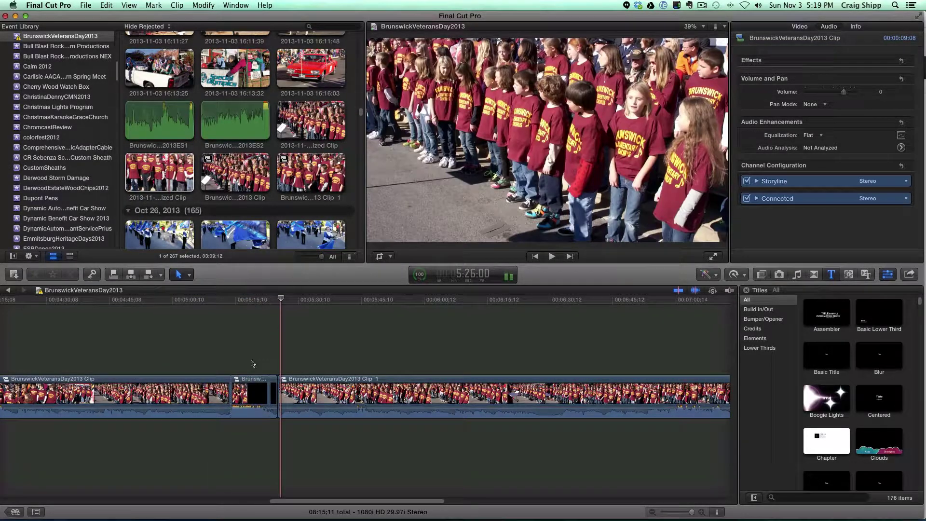
click(251, 382)
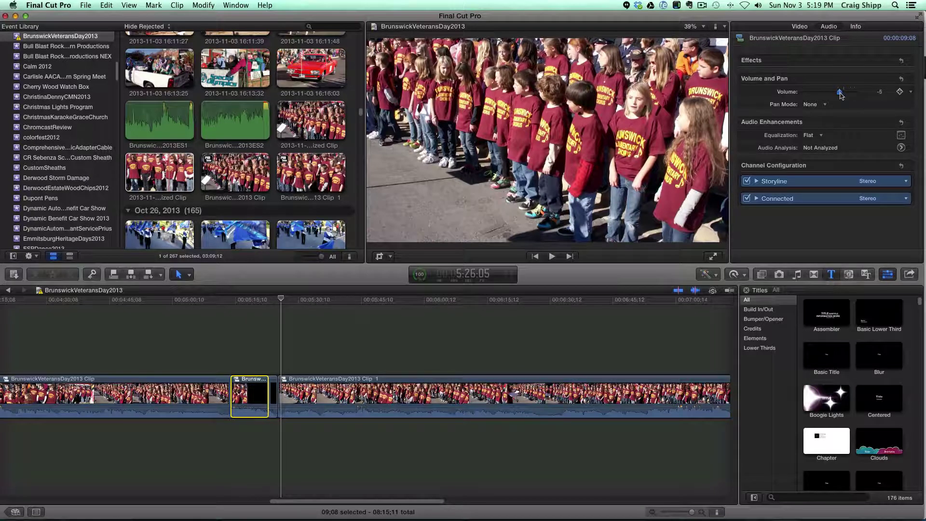
click(221, 328)
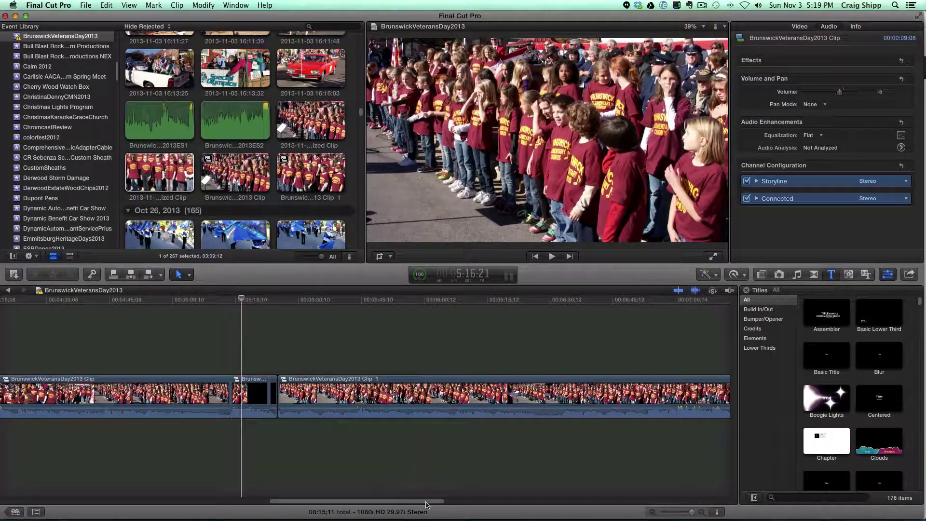
Step: Split the BrunswickVeteransDay2013 Clip 1 compound clip with the Blade before and after the audio peaks around the 7:00 mark
drag(427, 504, 496, 506)
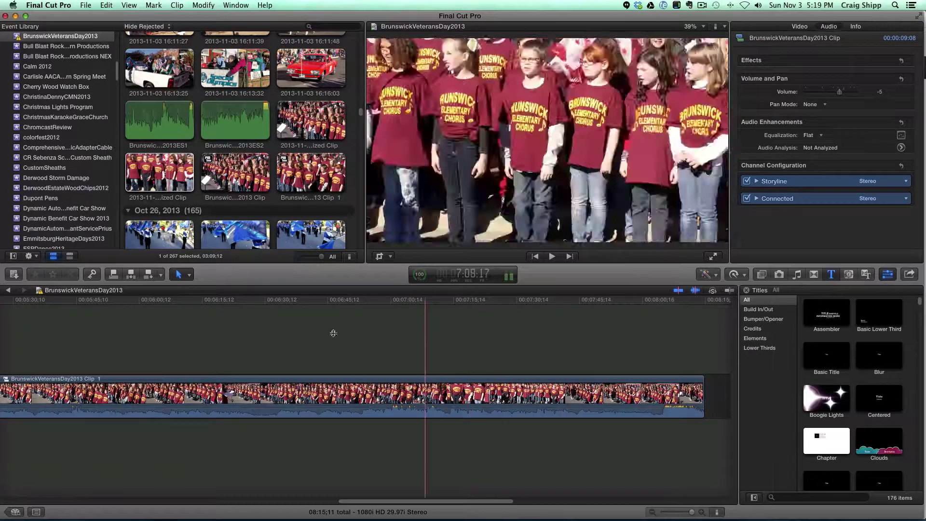
click(188, 276)
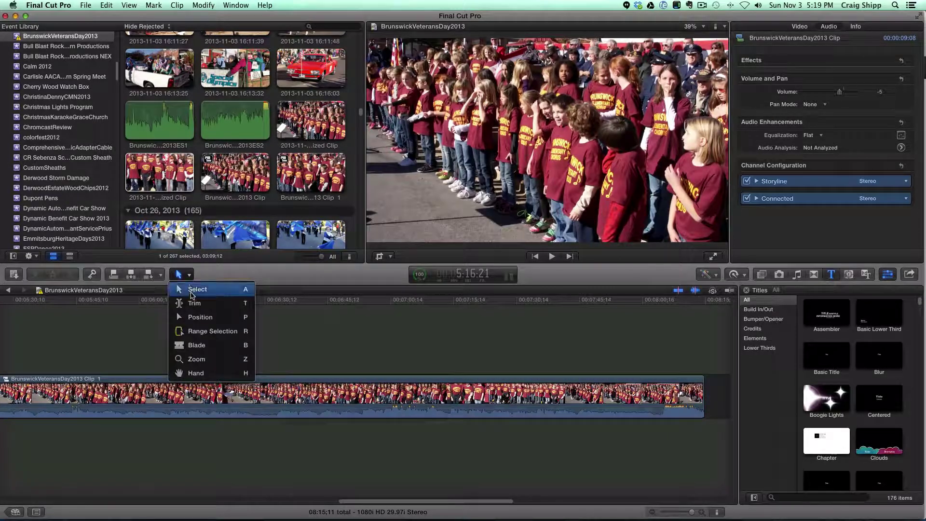
click(197, 345)
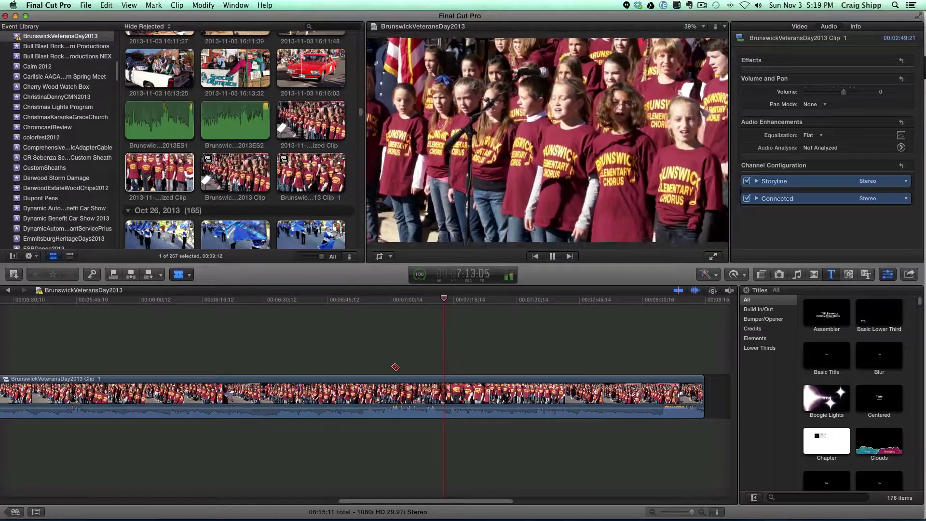
key(space)
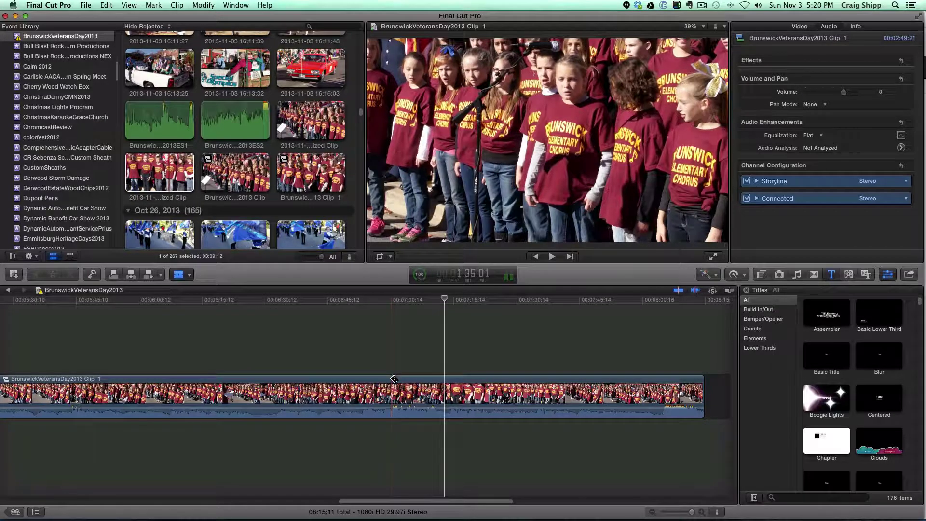
click(394, 380)
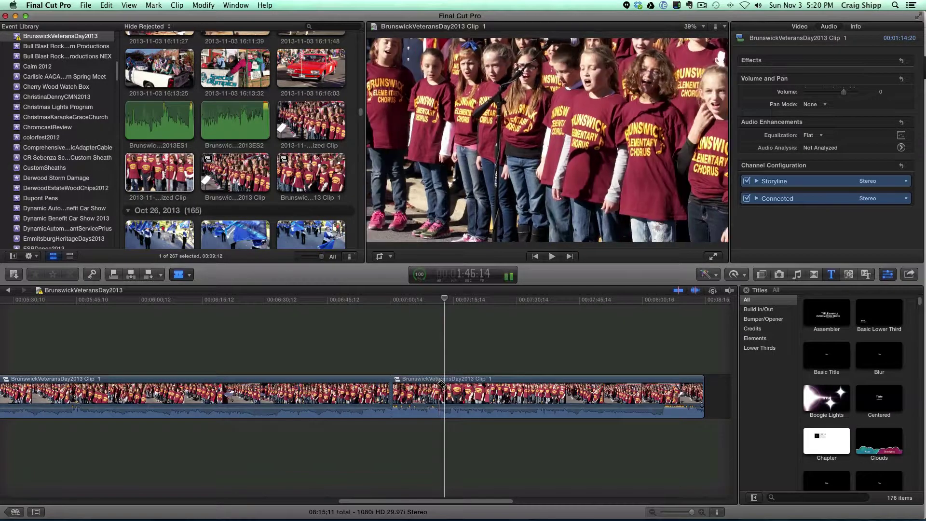
click(434, 381)
Step: Set the volume of the newly cut middle segment around the 7:00 mark to -3 dB
click(186, 275)
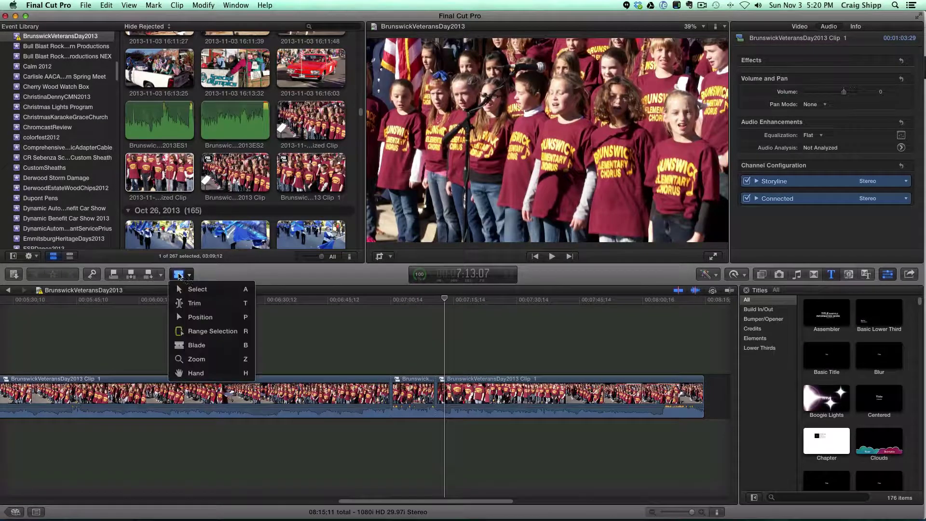
click(203, 289)
click(407, 382)
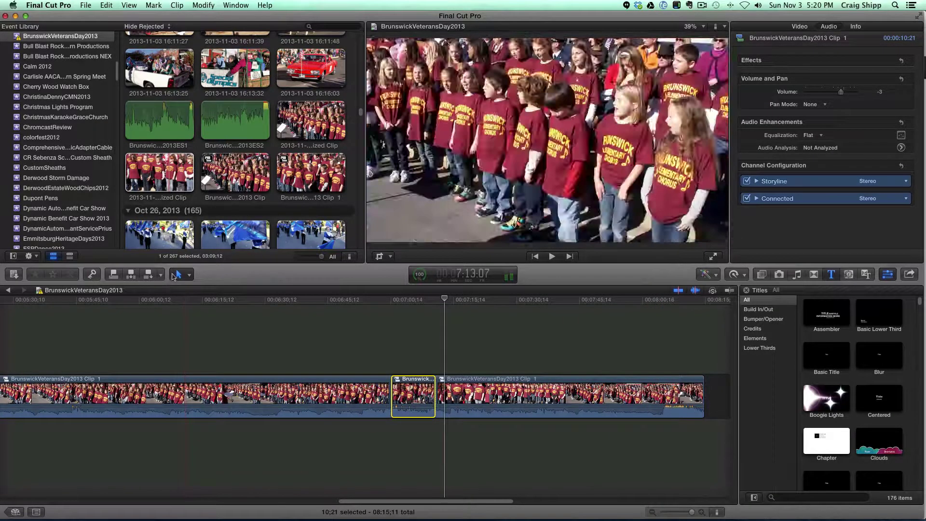
Step: Split BrunswickVeteransDay2013 Clip 1 with the Blade where its closing audio peaks begin and again just before its end
click(174, 275)
click(203, 345)
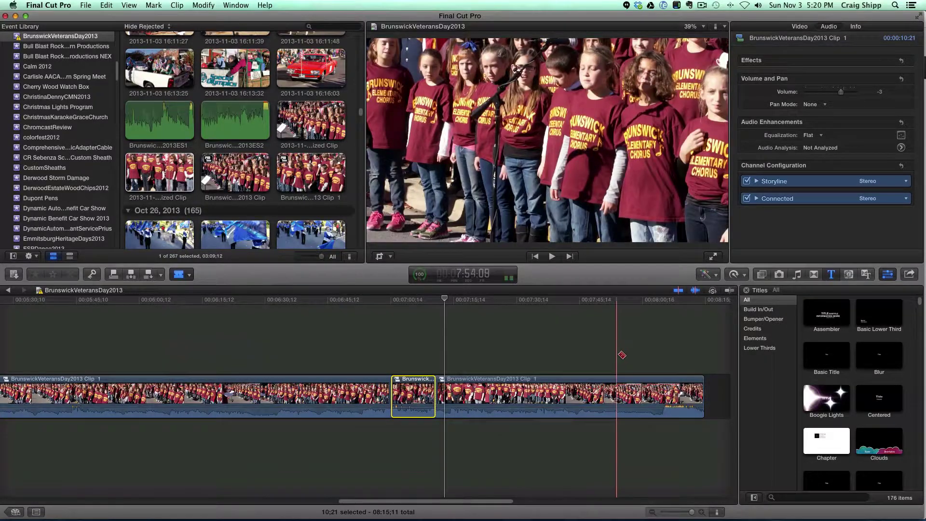
click(664, 395)
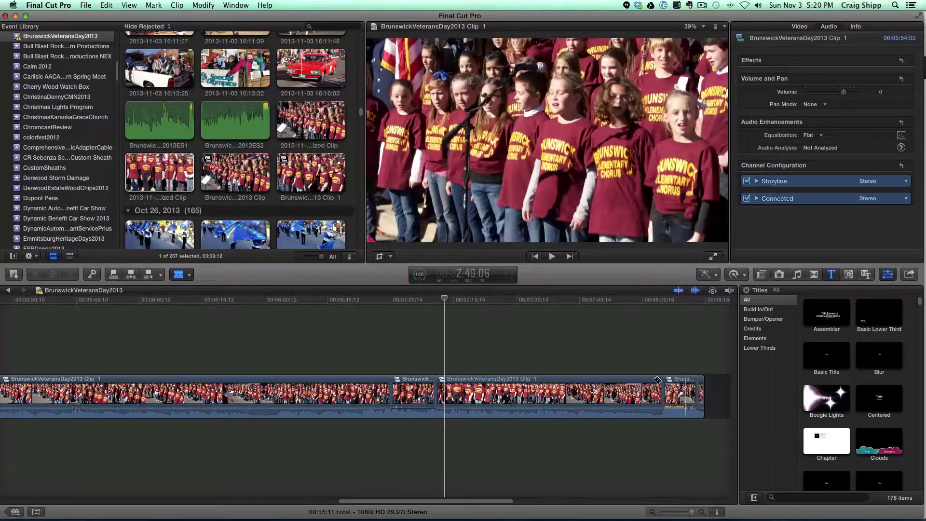
Step: Set the volume of the closing peak segment of Clip 1 to -4 dB and play across it to check the level
click(189, 274)
click(194, 288)
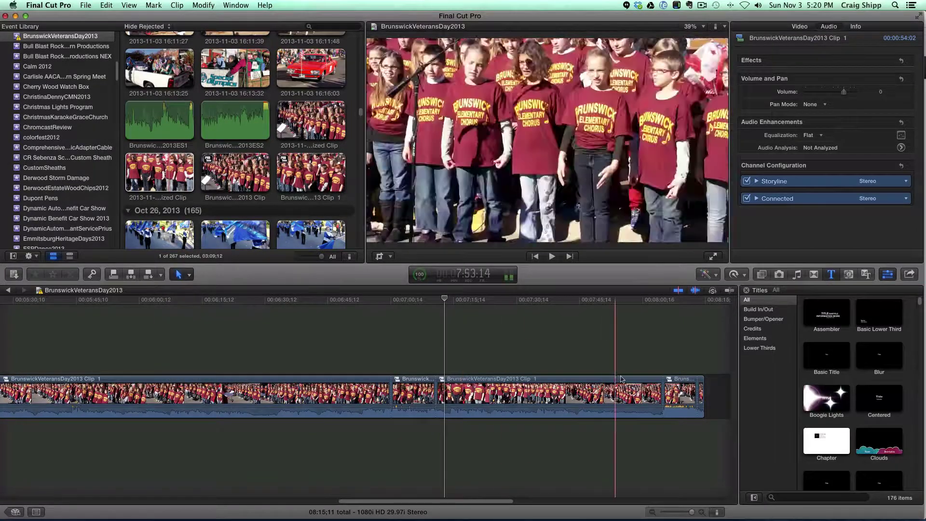
click(676, 391)
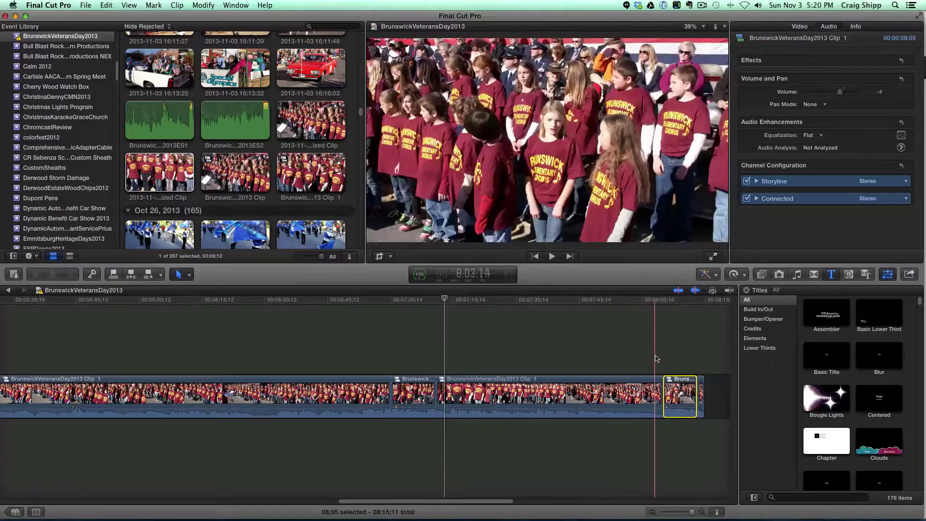
click(653, 357)
key(space)
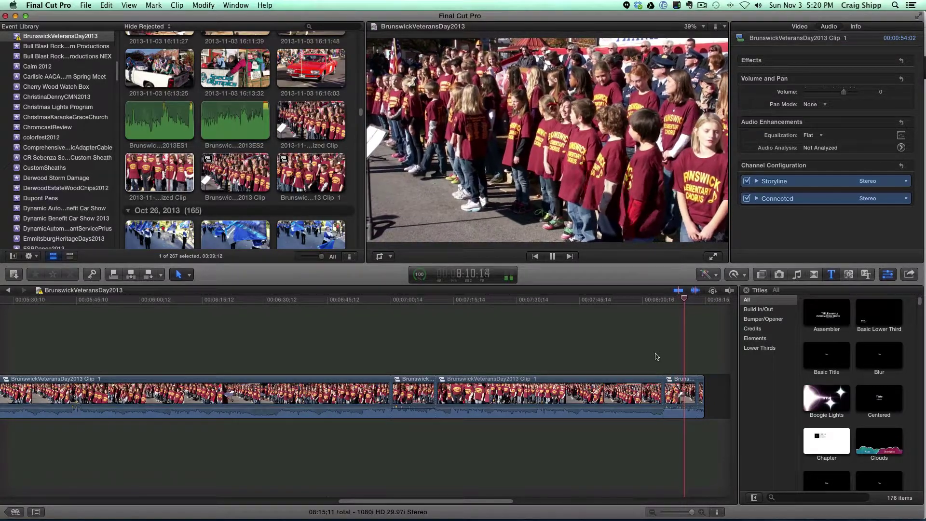
key(space)
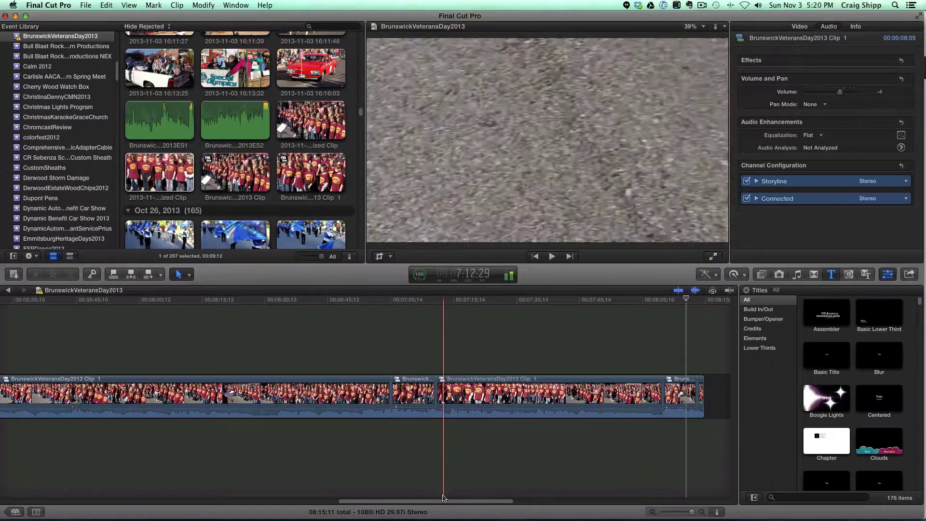
drag(448, 502, 487, 505)
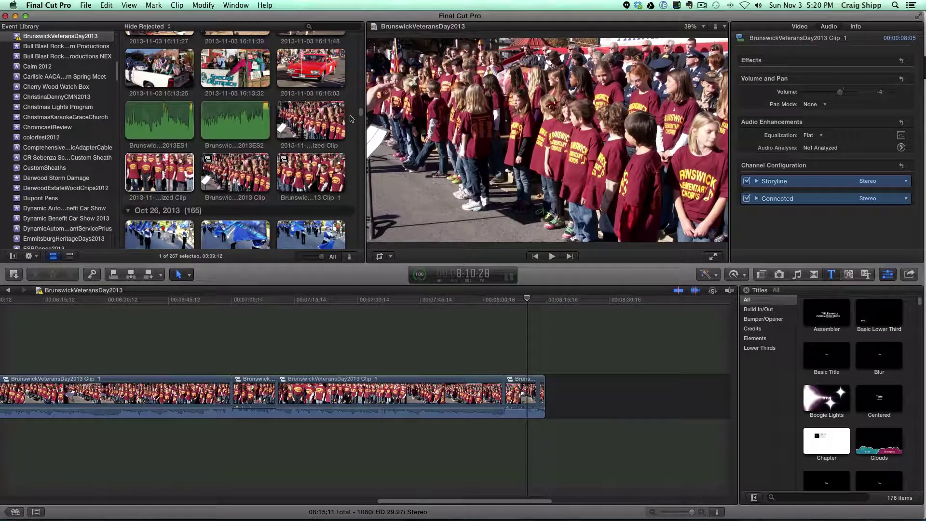
drag(360, 116, 360, 120)
click(156, 154)
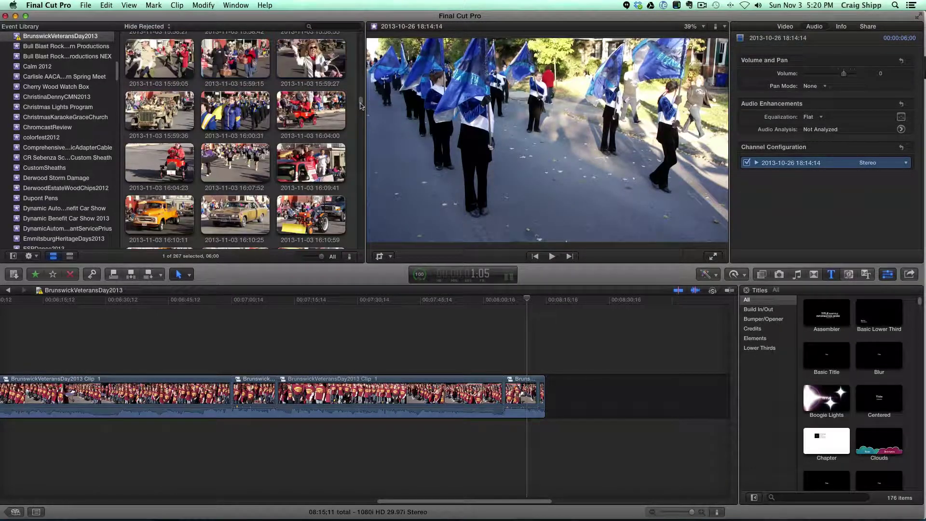
drag(361, 105, 360, 100)
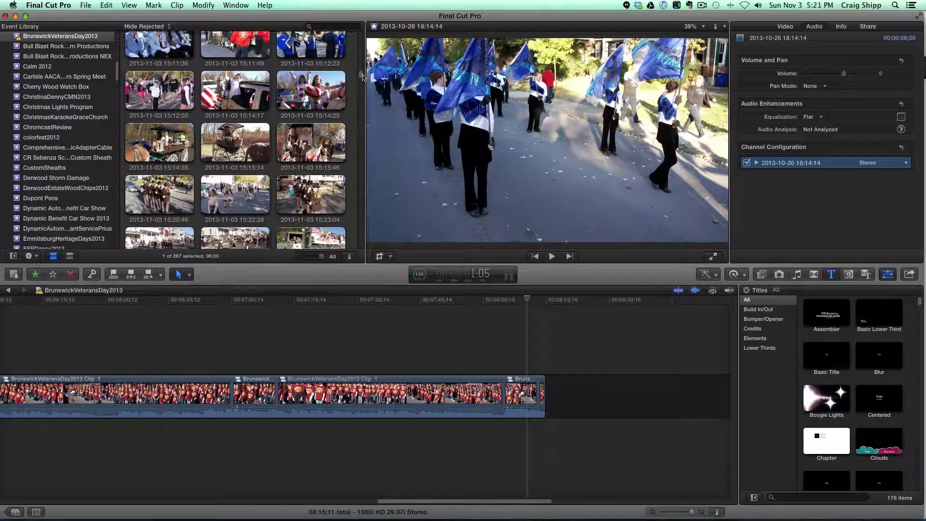
drag(363, 77, 364, 70)
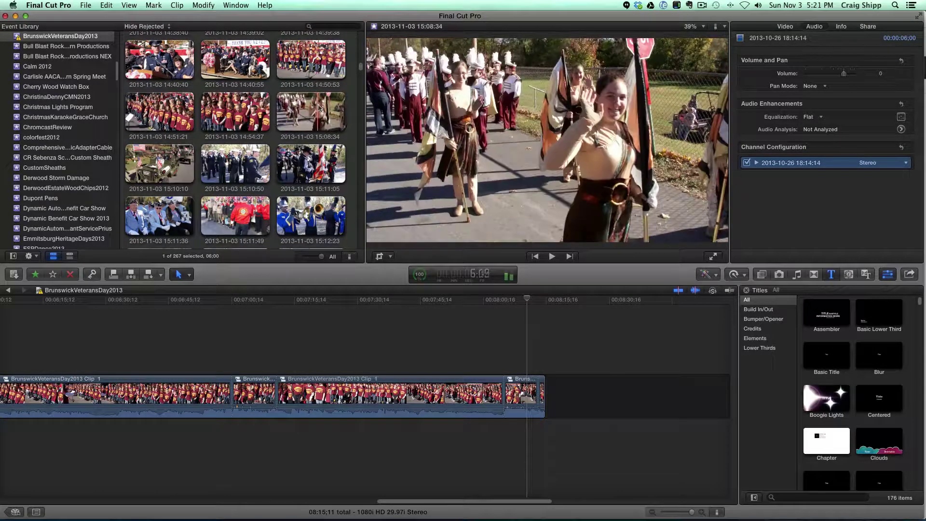
drag(361, 68, 358, 83)
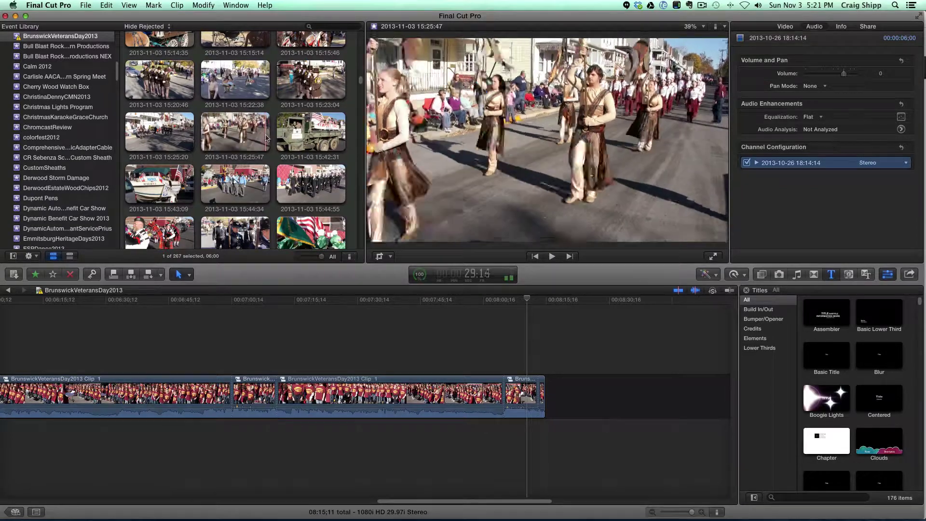
click(240, 139)
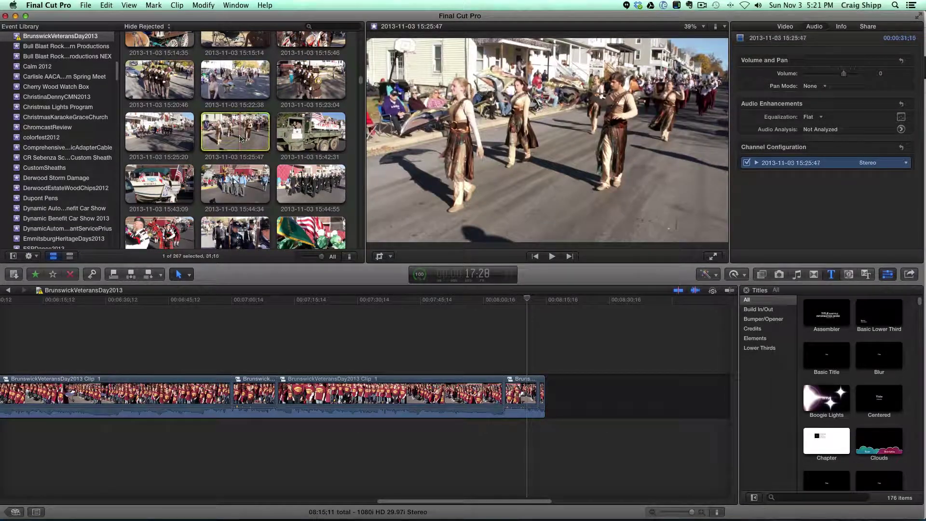
click(150, 275)
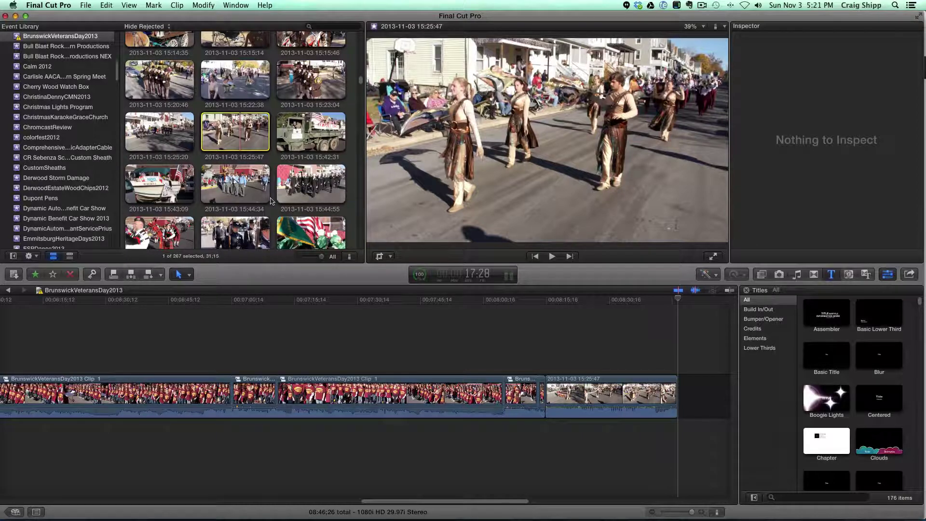
Step: Look through the other November 3 parade clips in the event, skimming the 16:07:52 clip
scroll(271, 202, down, 2)
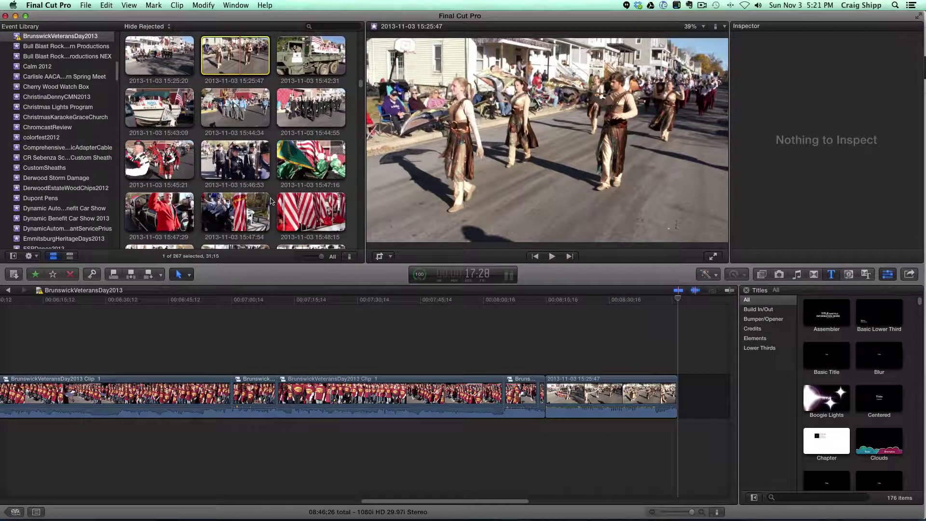
scroll(272, 201, down, 2)
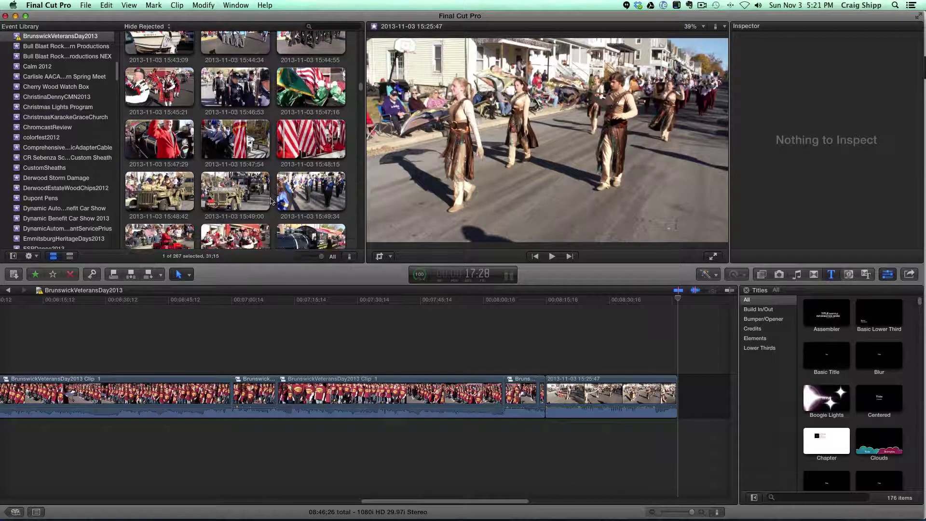
scroll(272, 201, down, 3)
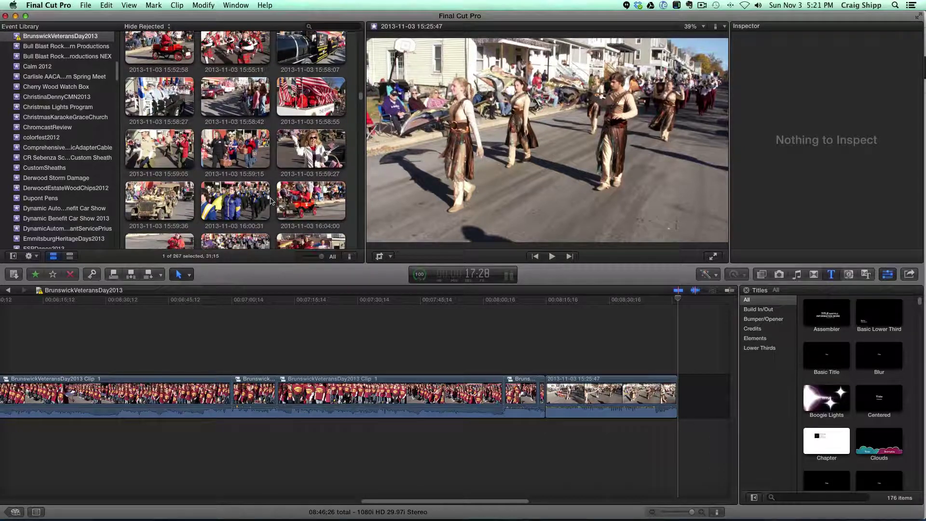
scroll(271, 202, down, 1)
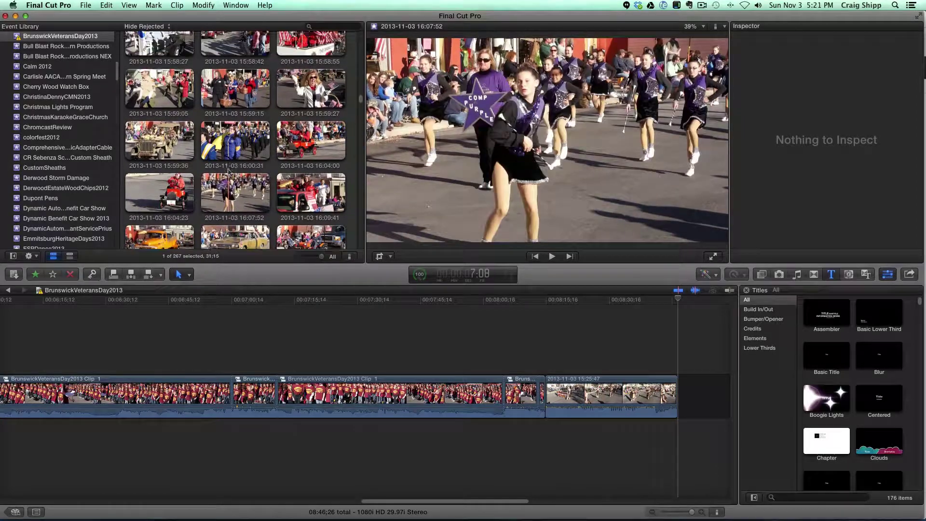
scroll(230, 172, up, 4)
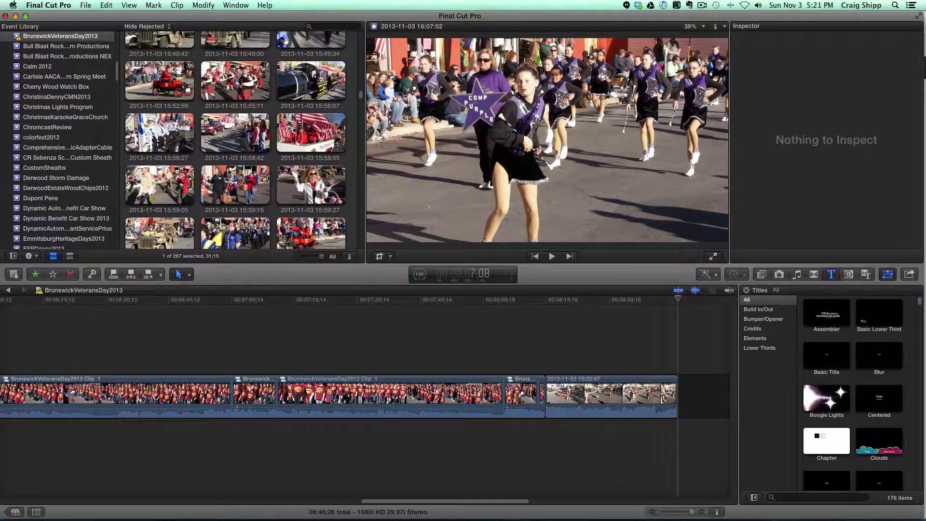
scroll(229, 172, up, 3)
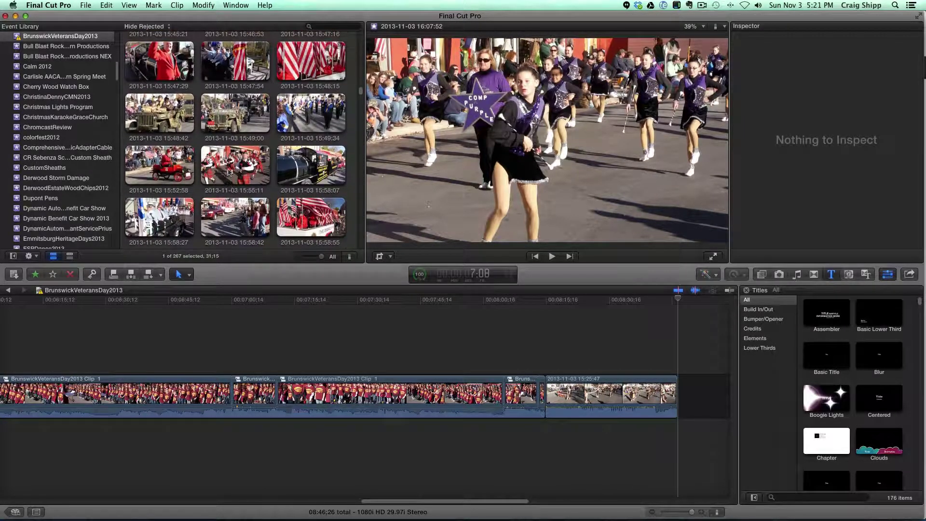
scroll(230, 172, up, 2)
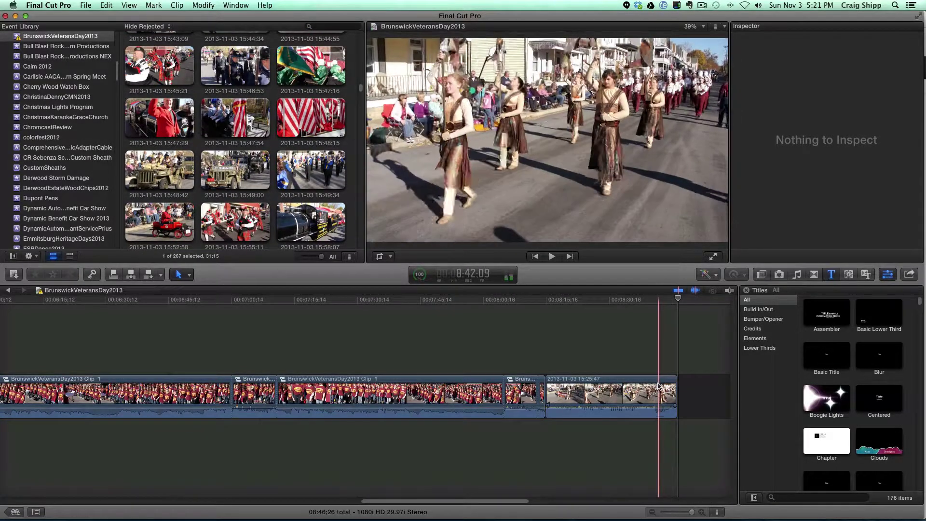
Step: Lower the volume of the 15:25:47 clip in the timeline to -3 dB and play across the cut from the chorus clip
click(658, 396)
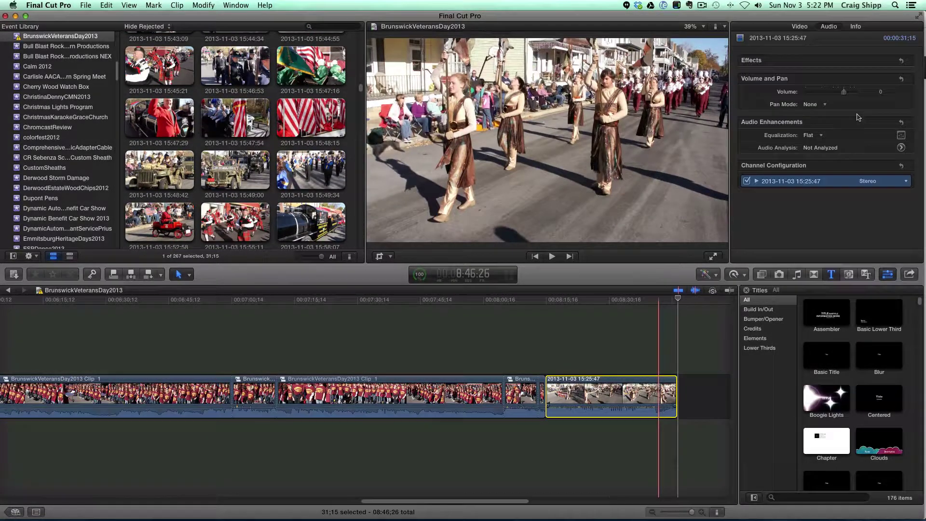
drag(845, 96, 842, 97)
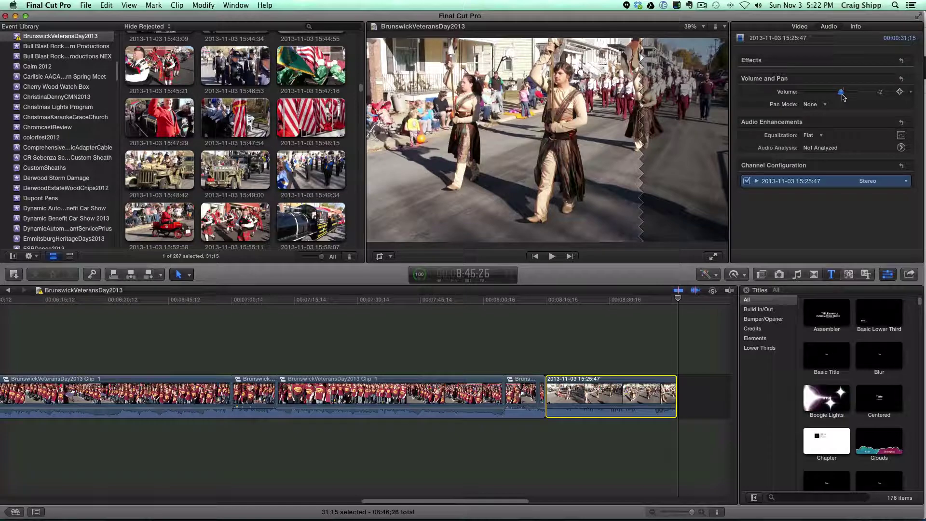
click(542, 329)
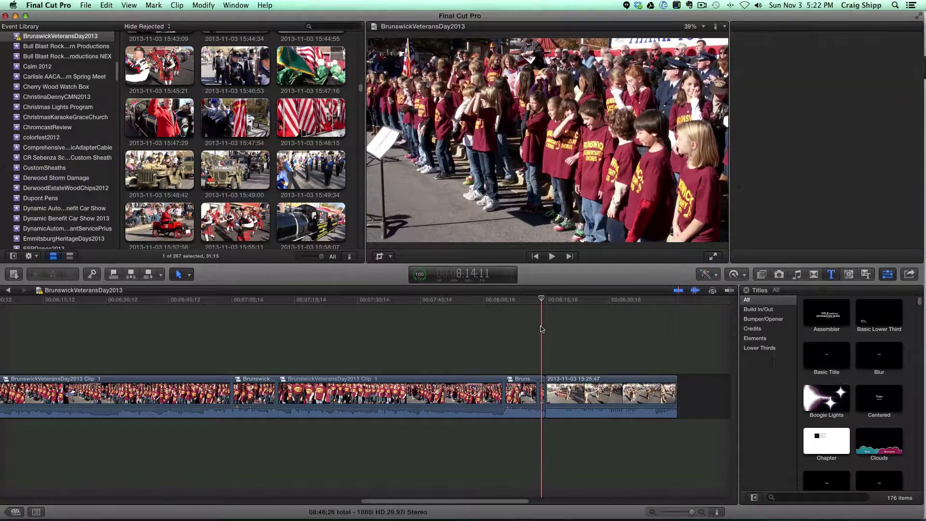
key(space)
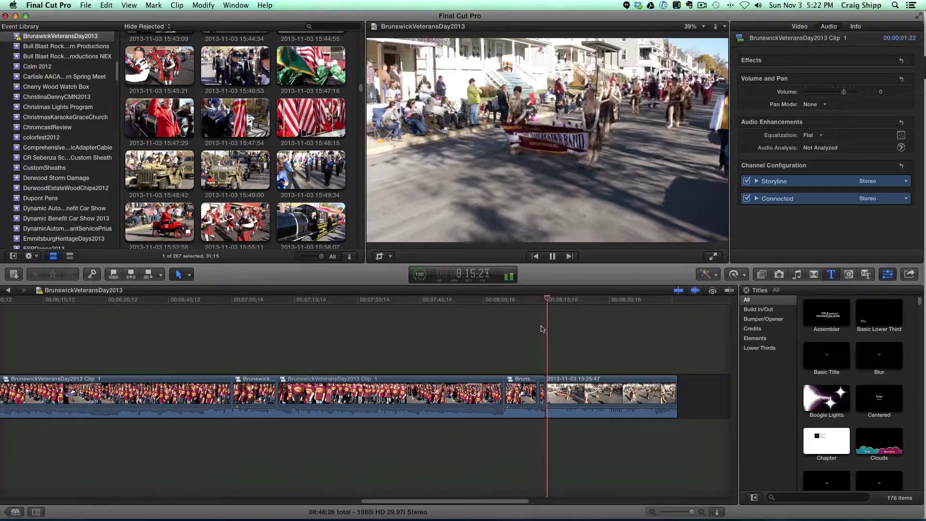
key(space)
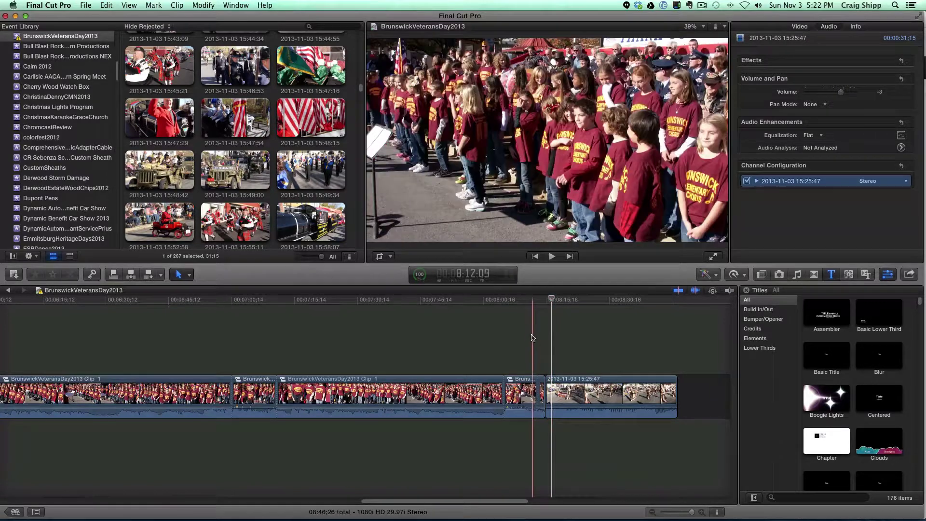
Step: Play across the volume changes in the chorus clips near 8:02 and 6:57 to check that the levels match
click(536, 338)
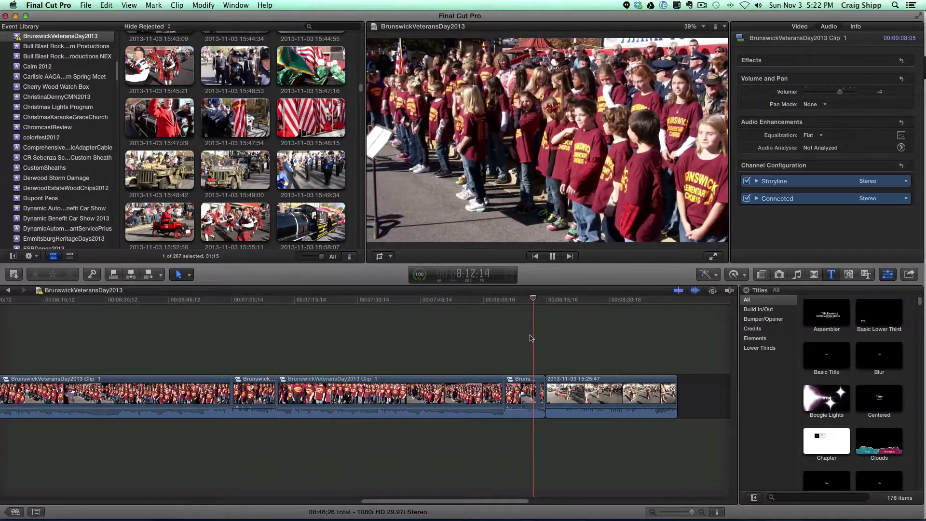
click(493, 338)
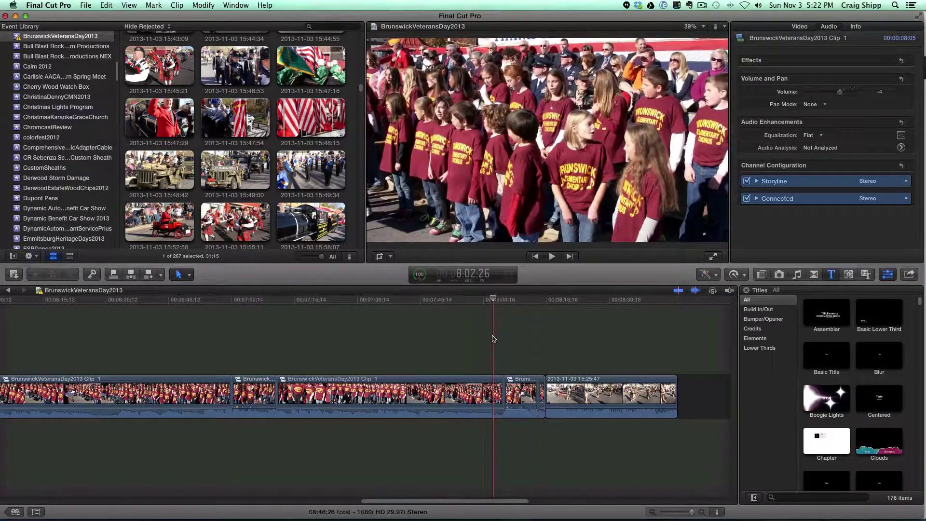
key(space)
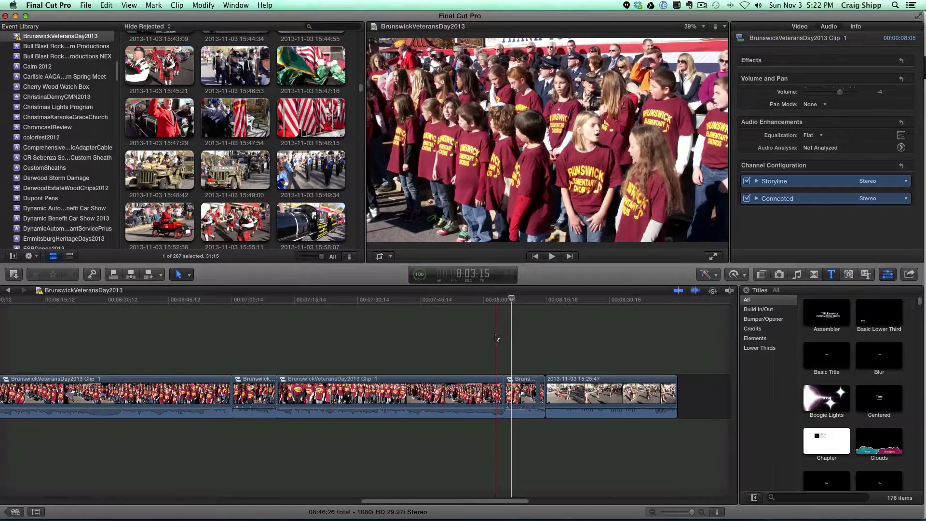
click(446, 386)
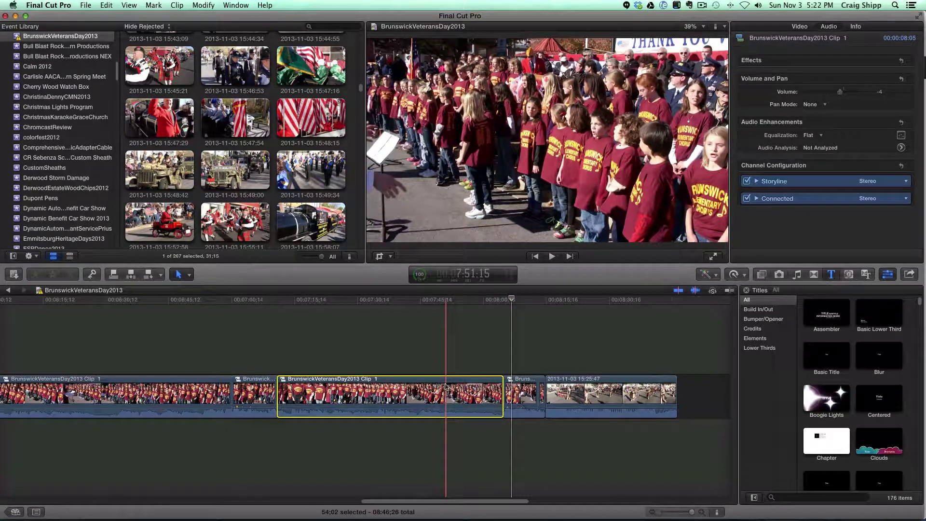
click(442, 352)
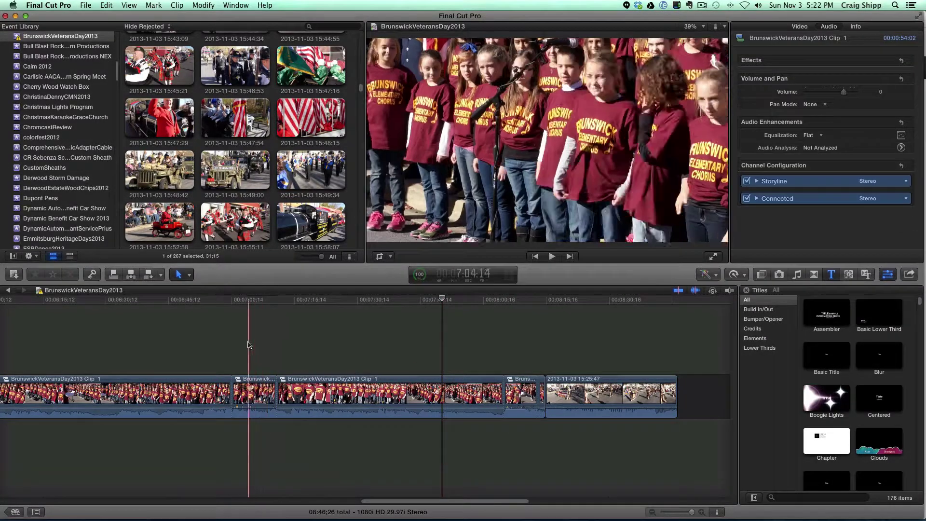
click(211, 342)
key(space)
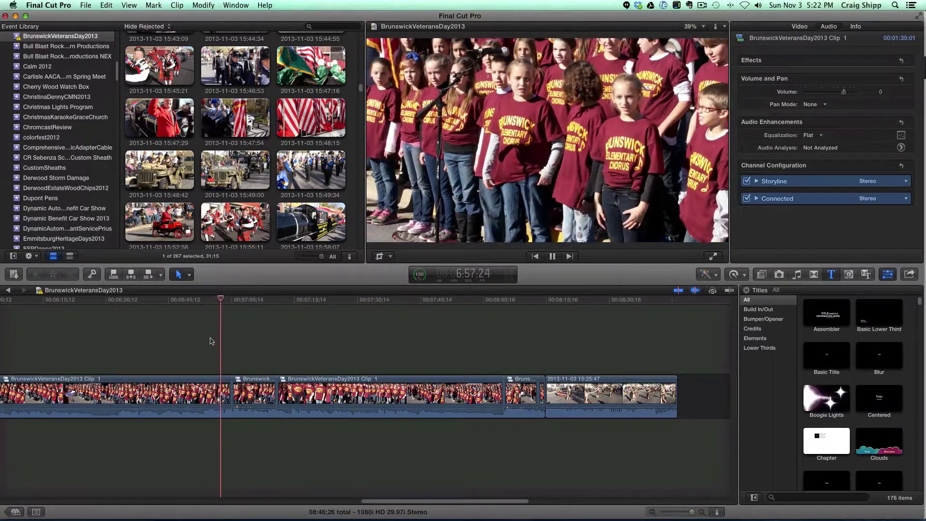
key(space)
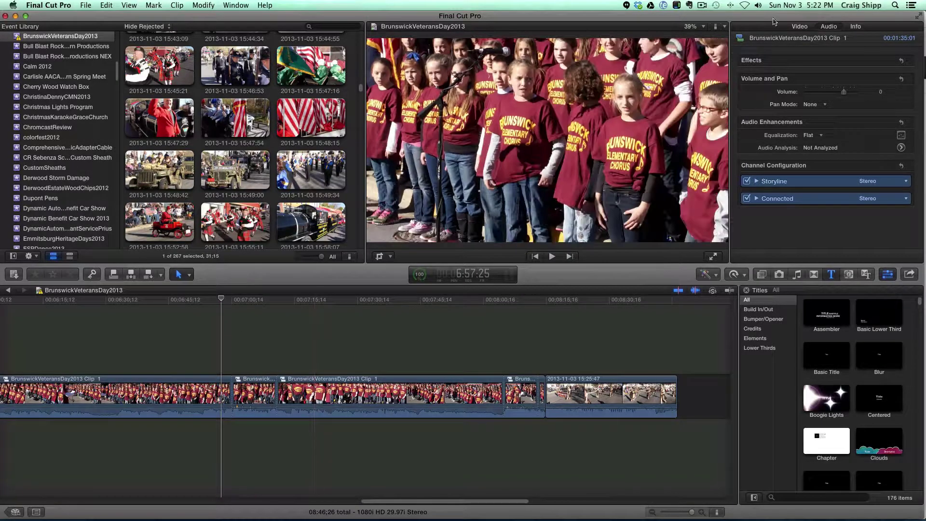
click(702, 6)
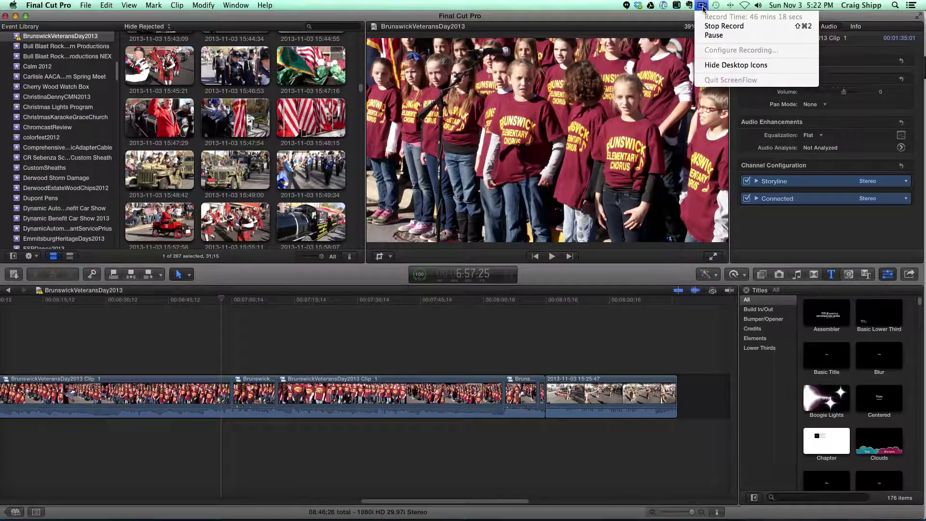
click(704, 35)
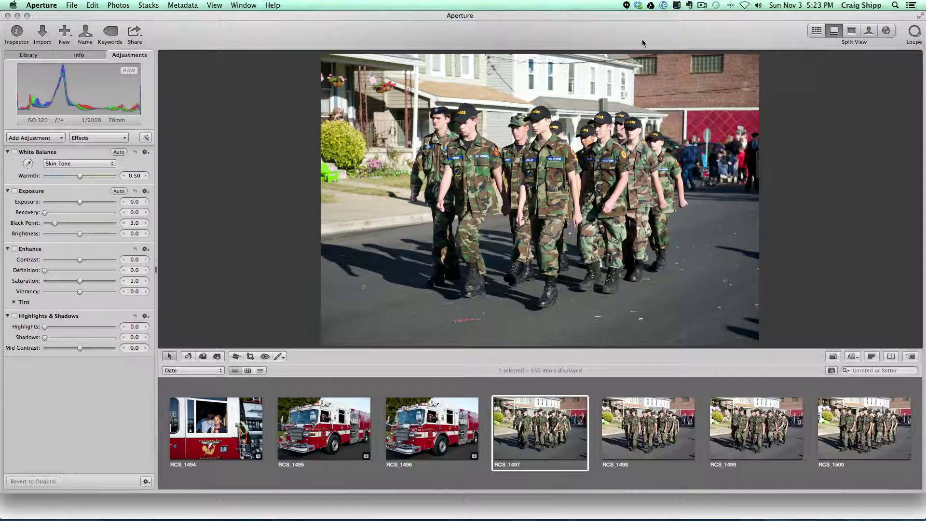
Step: Switch to Aperture, open the BrunswickVereransDay2013 project and filter it to show only flagged photos
click(32, 57)
click(21, 93)
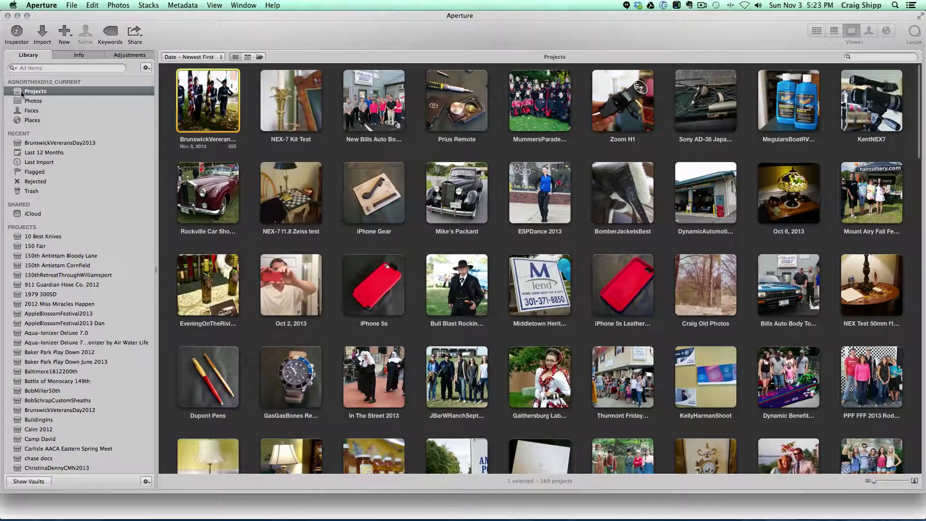
double_click(211, 115)
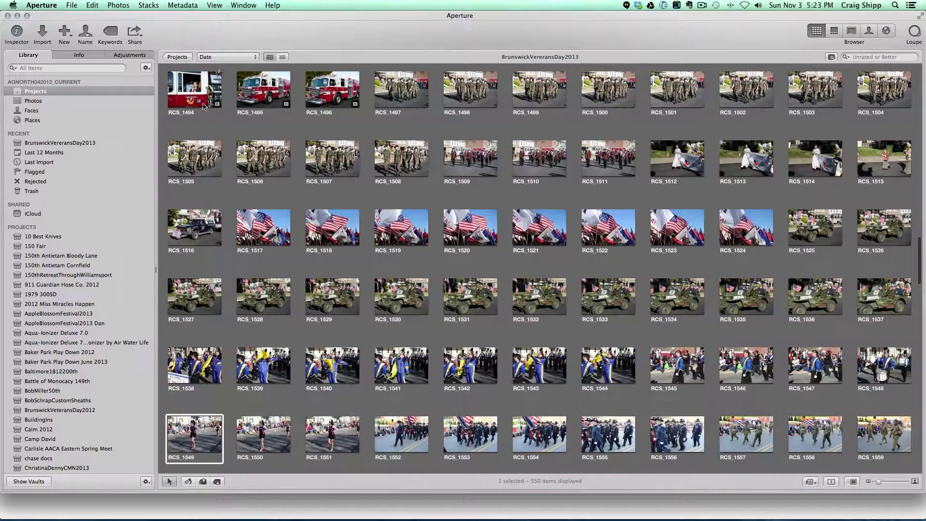
click(846, 57)
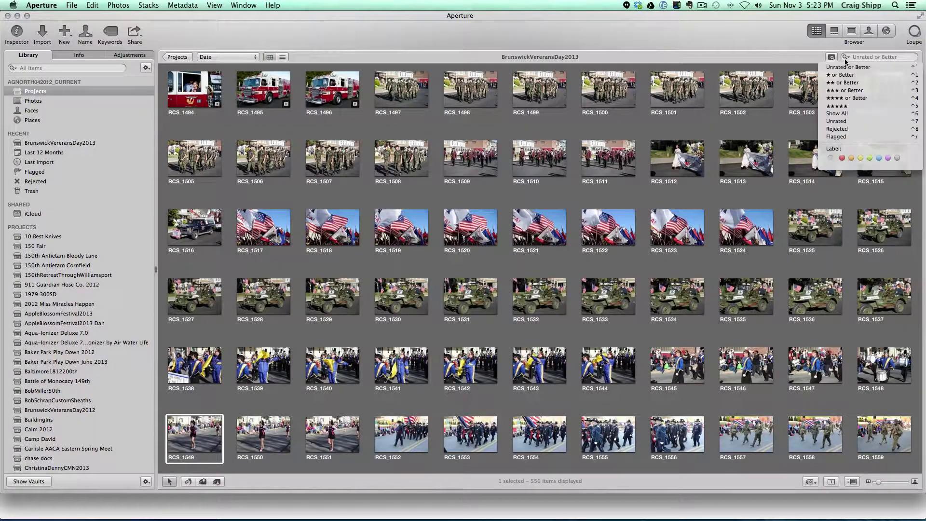
click(836, 137)
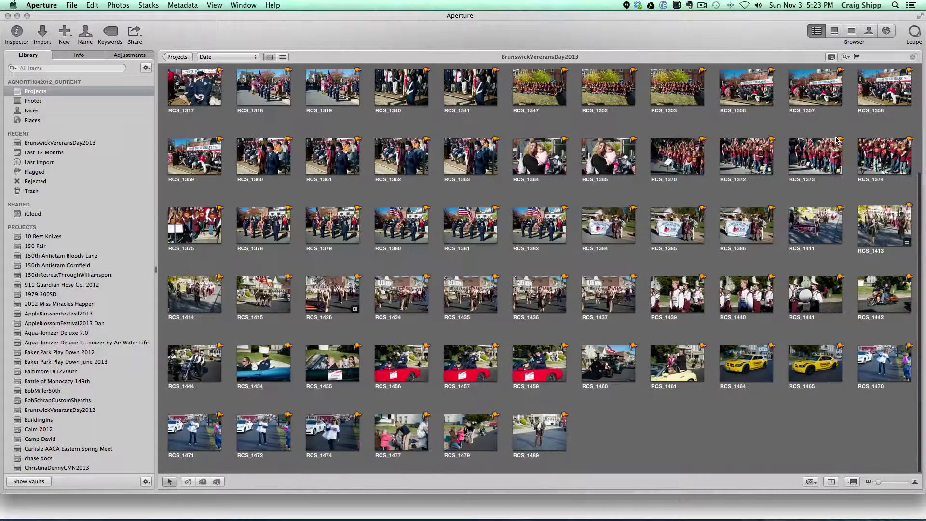
Step: Move all flagged photos to the Trash and reset the filter to Unrated or Better
key(super+a)
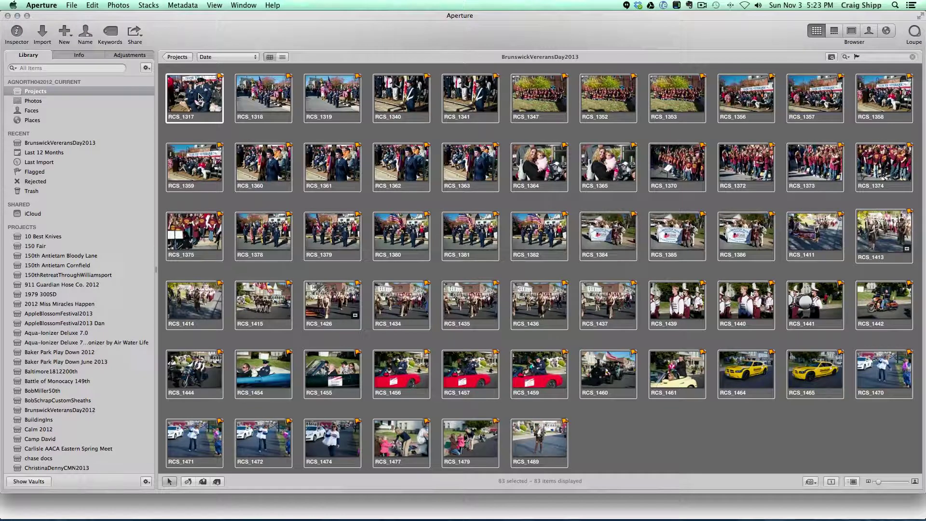
drag(195, 107, 57, 192)
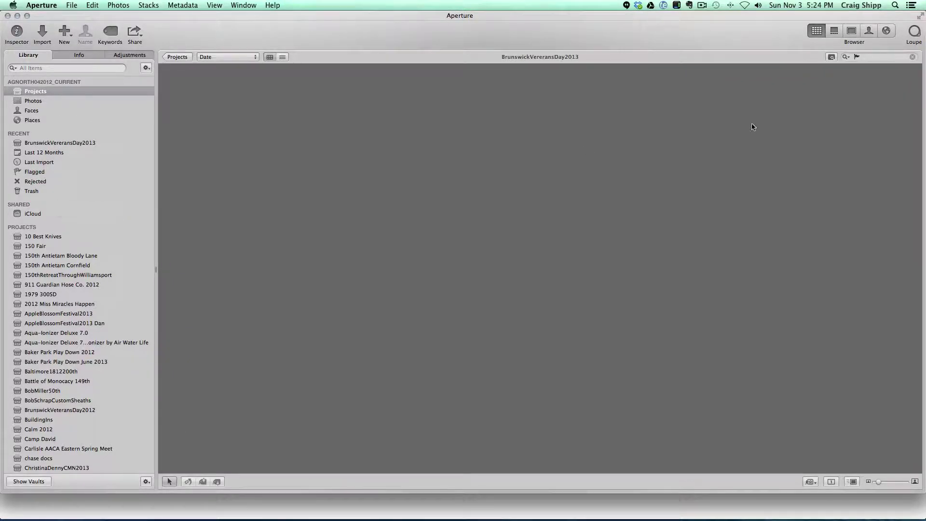
click(846, 57)
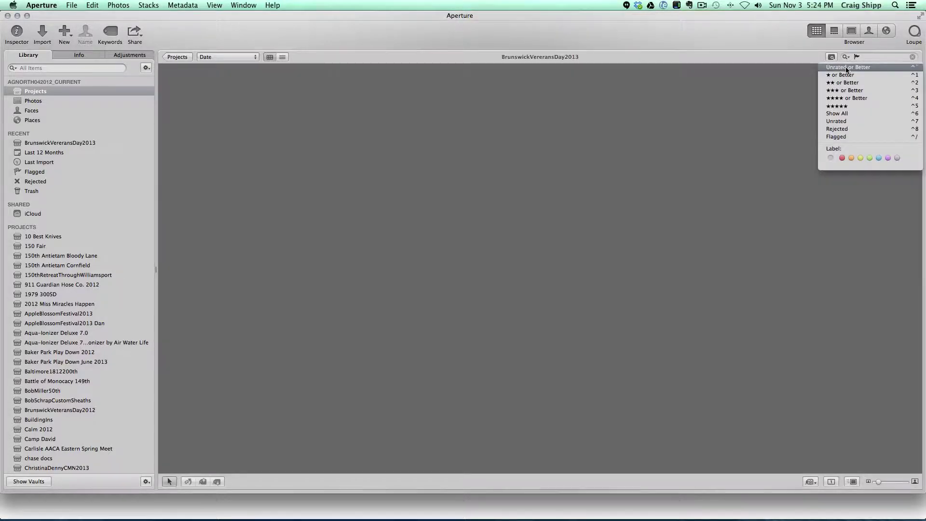
click(846, 68)
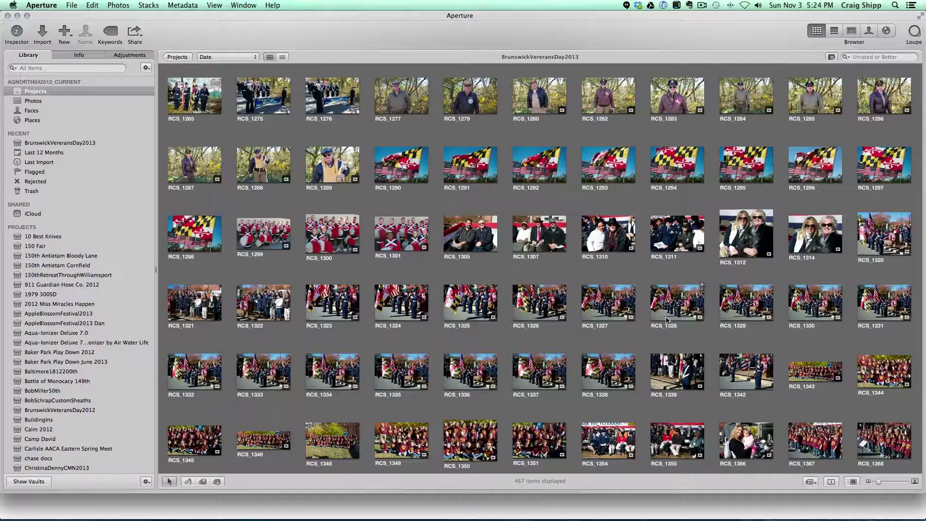
Step: Find the fire truck photo RCS_1496, show it in Split View and advance to the marching cadets photo RCS_1497
scroll(666, 319, down, 10)
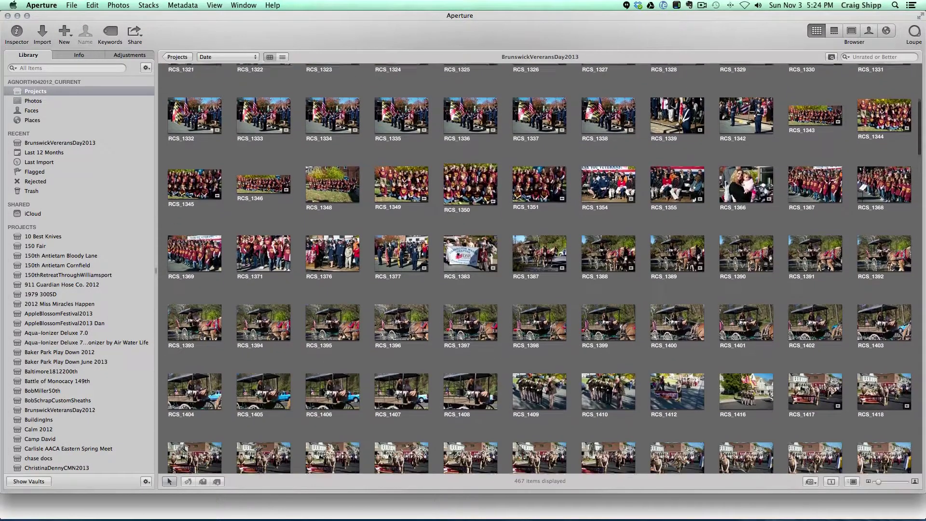
scroll(666, 320, down, 8)
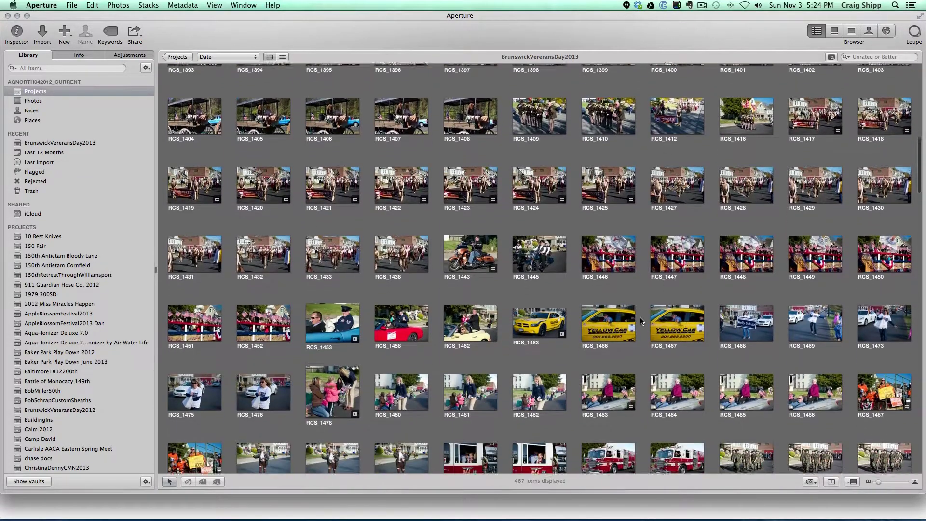
scroll(640, 321, down, 5)
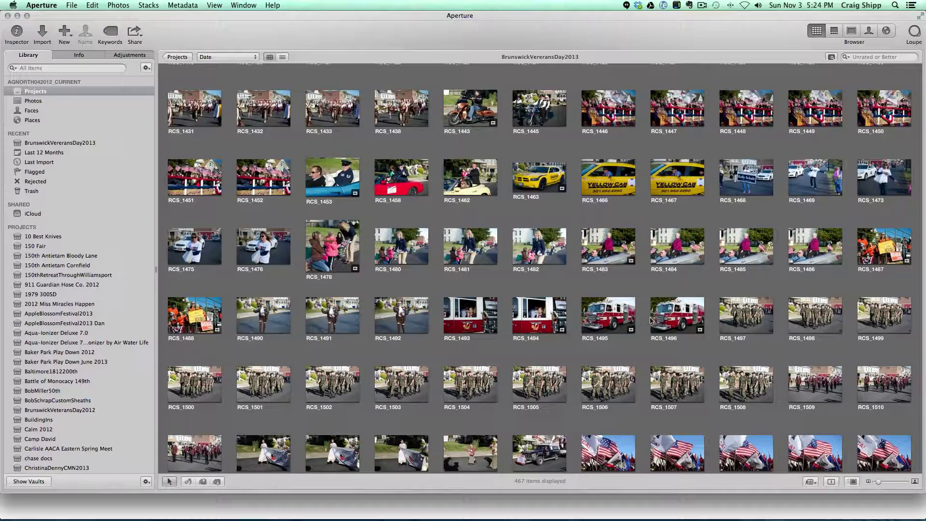
double_click(671, 321)
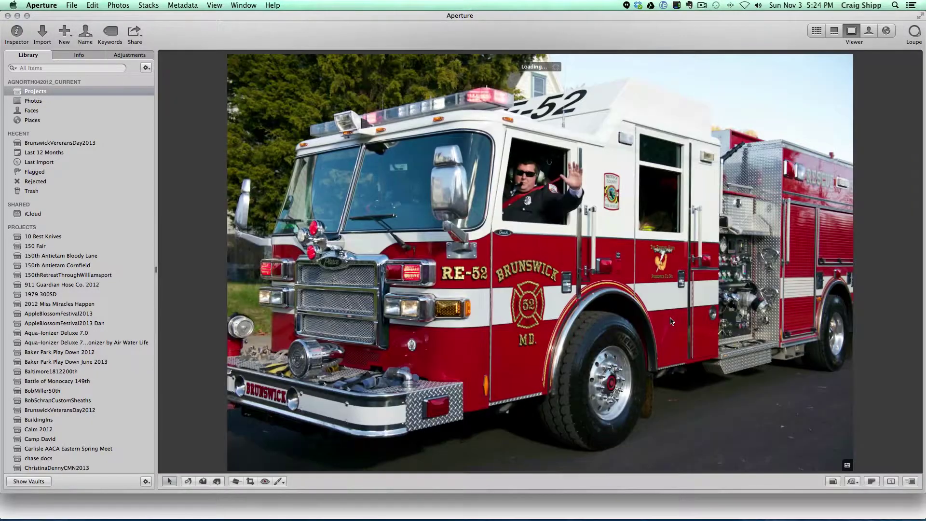
click(834, 31)
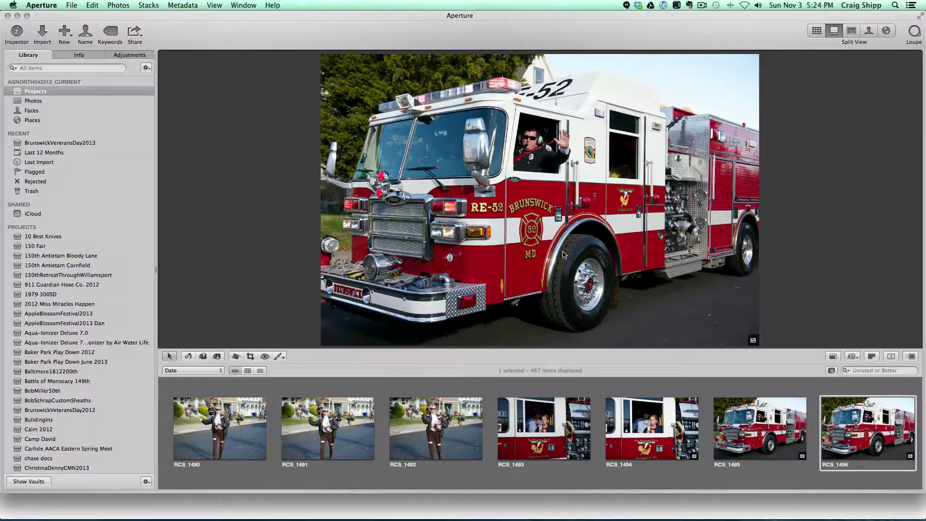
key(Right)
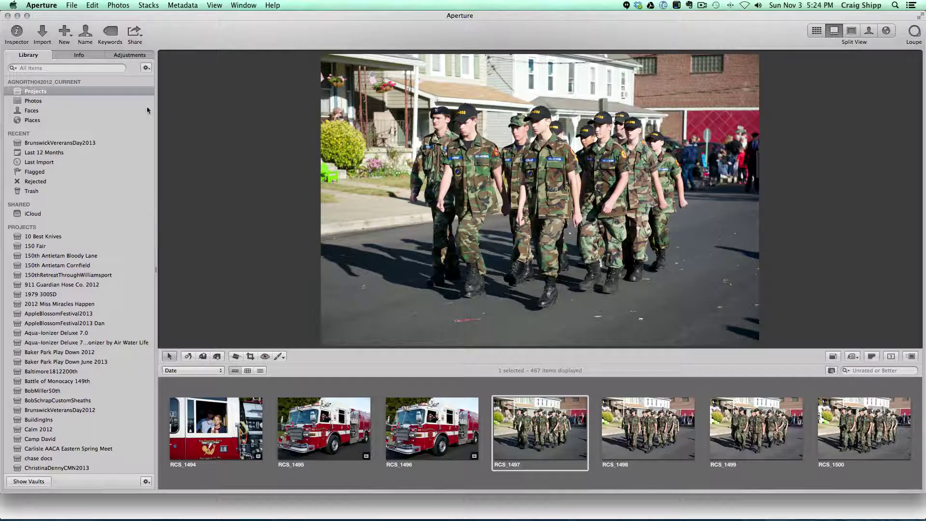
Step: Set the Enhance contrast to 0.08 for RCS_1497, 0.09 for RCS_1498 and 0.08 for RCS_1499
click(131, 56)
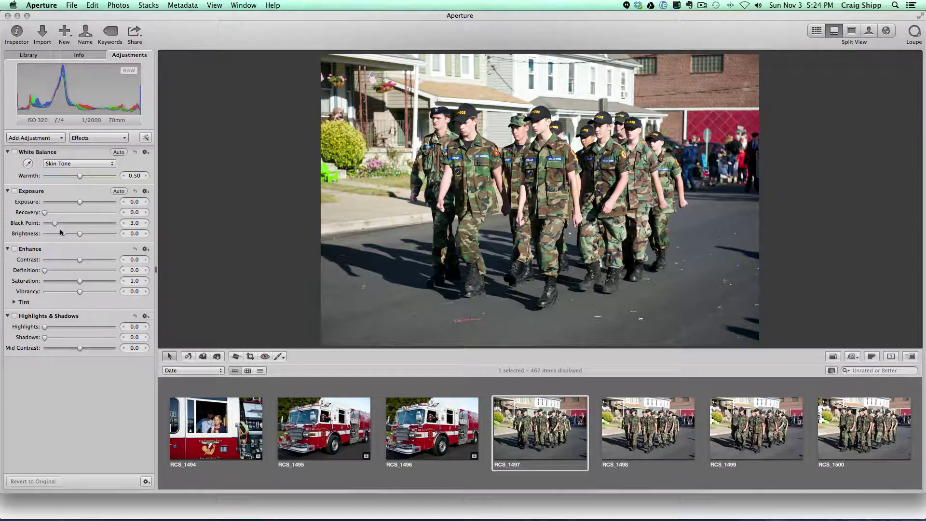
drag(77, 260, 83, 261)
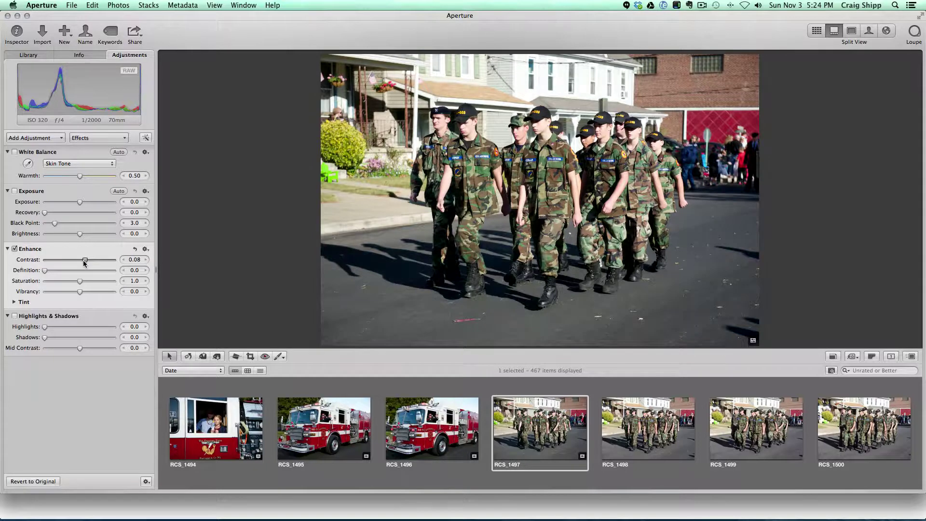
key(Right)
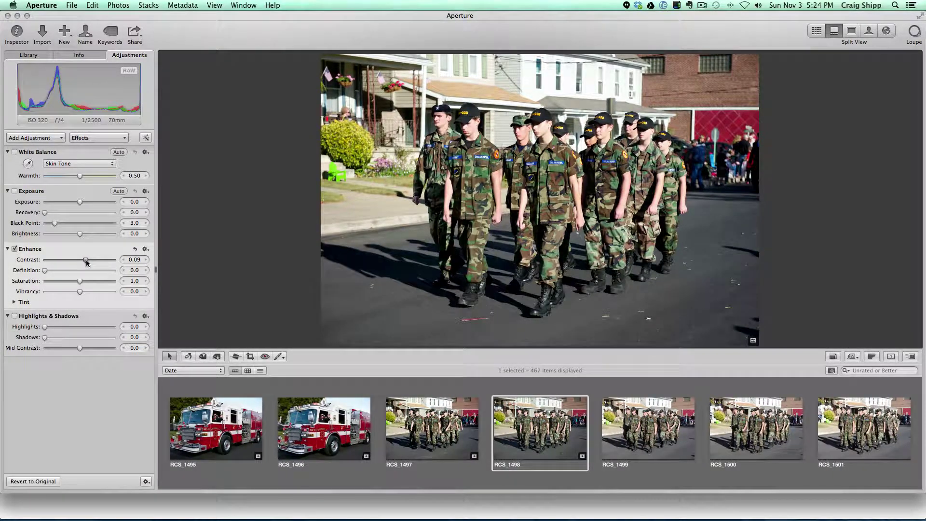
key(Right)
drag(86, 260, 80, 261)
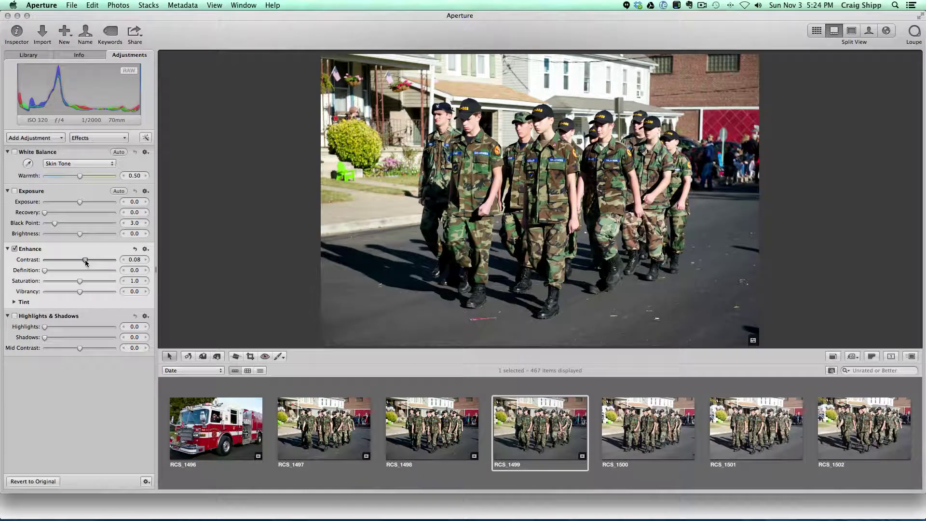
Step: Raise the contrast of each cadet photo from RCS_1500 through RCS_1505, setting RCS_1505 to 0.09
key(Right)
drag(80, 262, 85, 261)
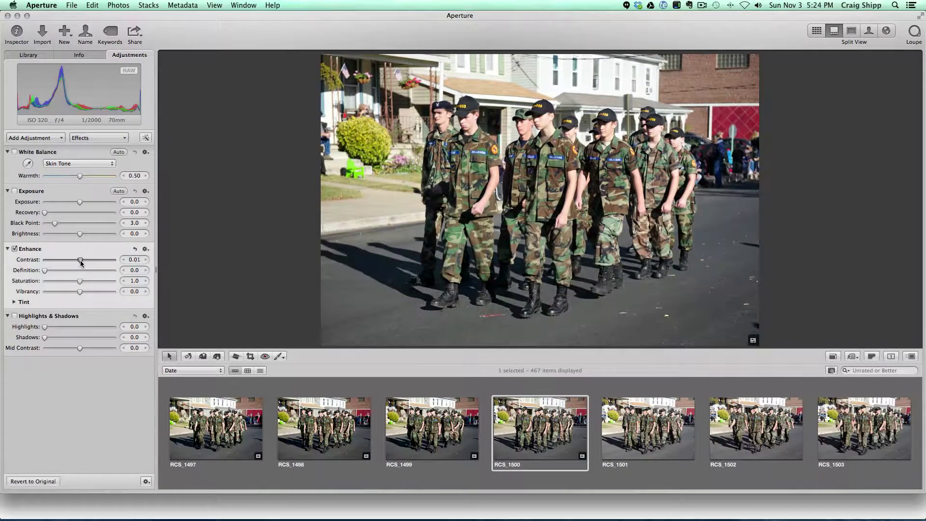
key(Right)
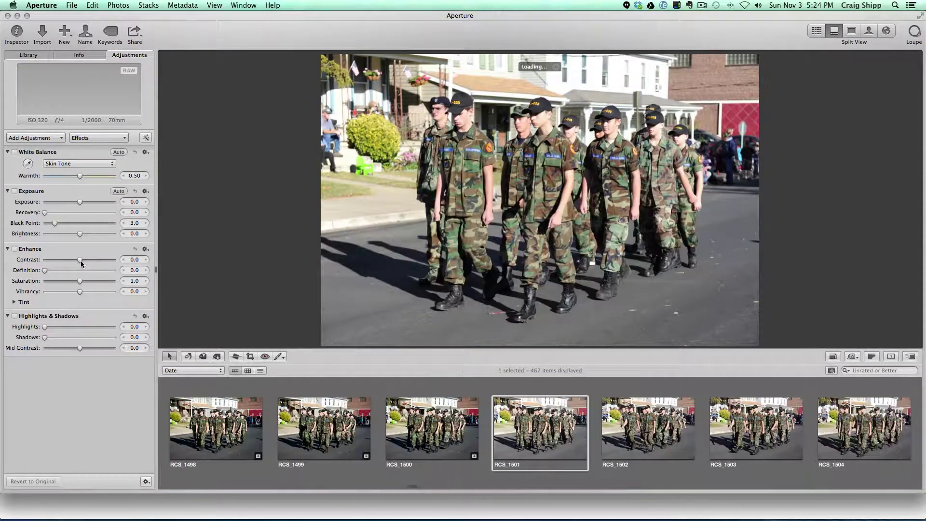
drag(80, 261, 85, 261)
key(Right)
key(Right)
key(Right)
key(Right)
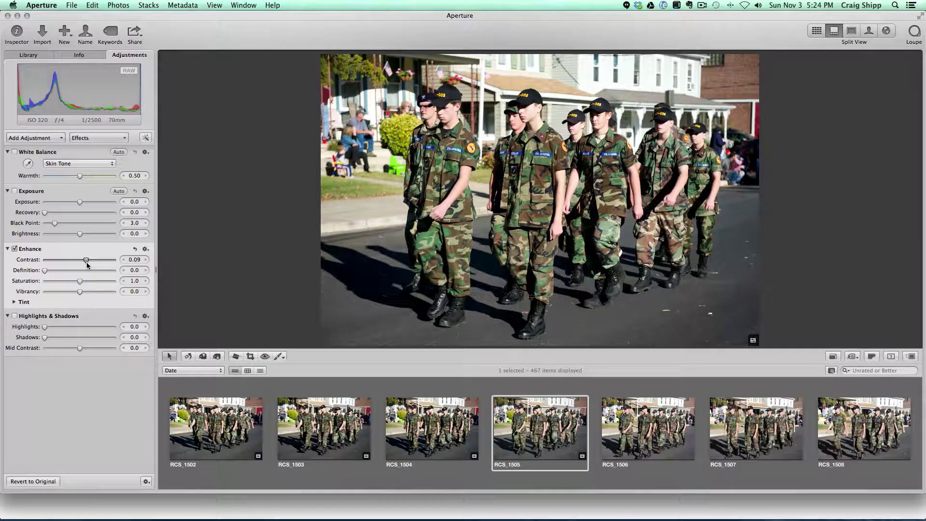
Step: Slightly raise the contrast of the remaining cadet photos, RCS_1506 through RCS_1508
key(Right)
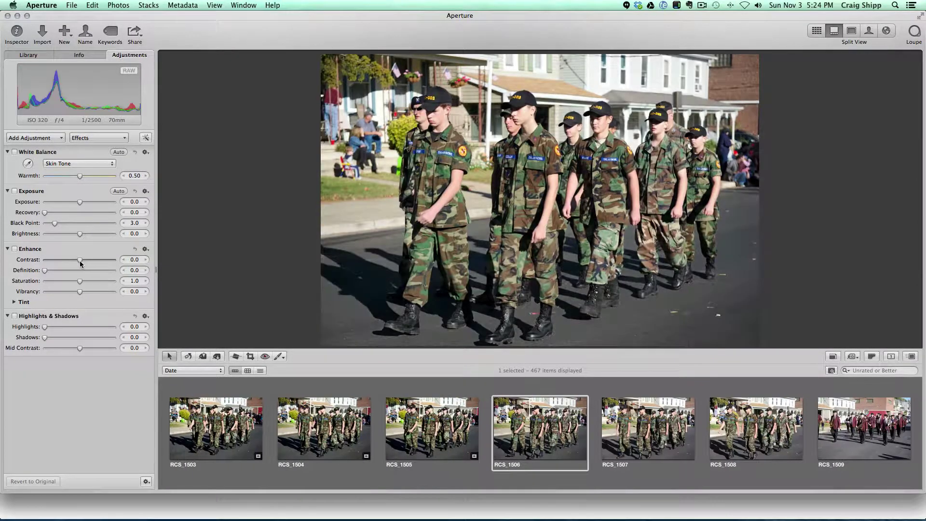
drag(80, 259, 86, 263)
key(Right)
key(Right)
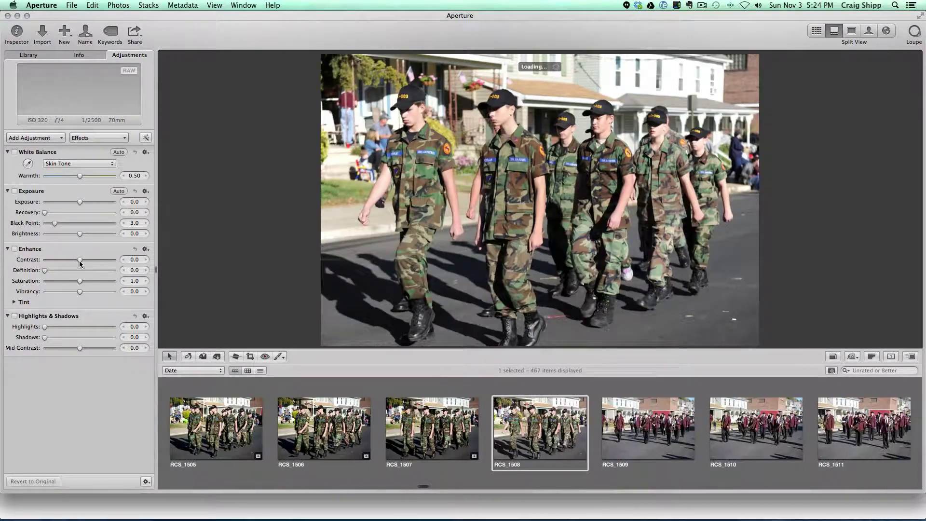
Step: Set the contrast of the marching band photo RCS_1509 to 0.12 and advance to RCS_1510
key(Right)
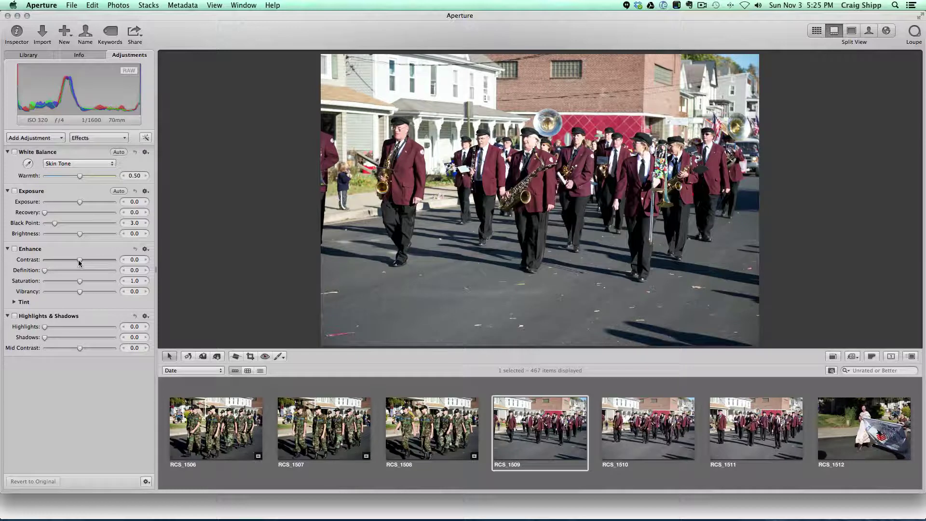
drag(80, 262, 88, 265)
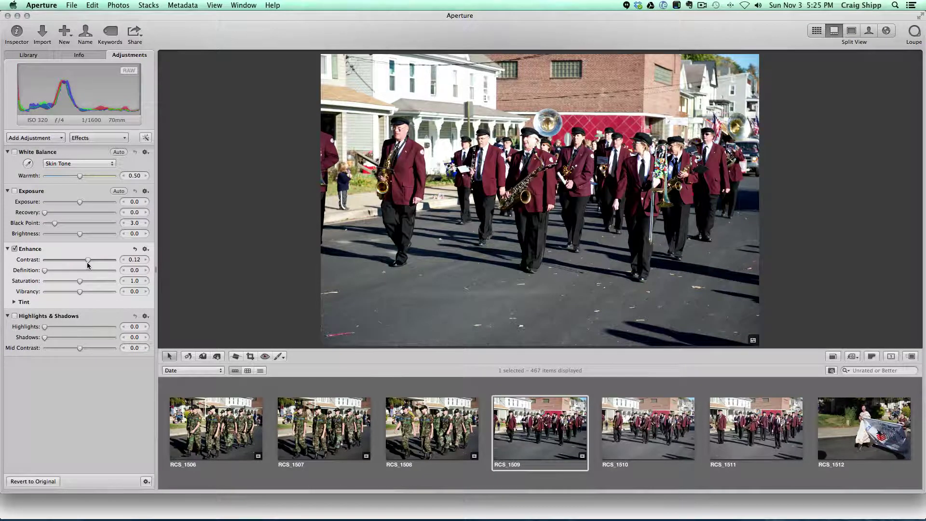
key(Right)
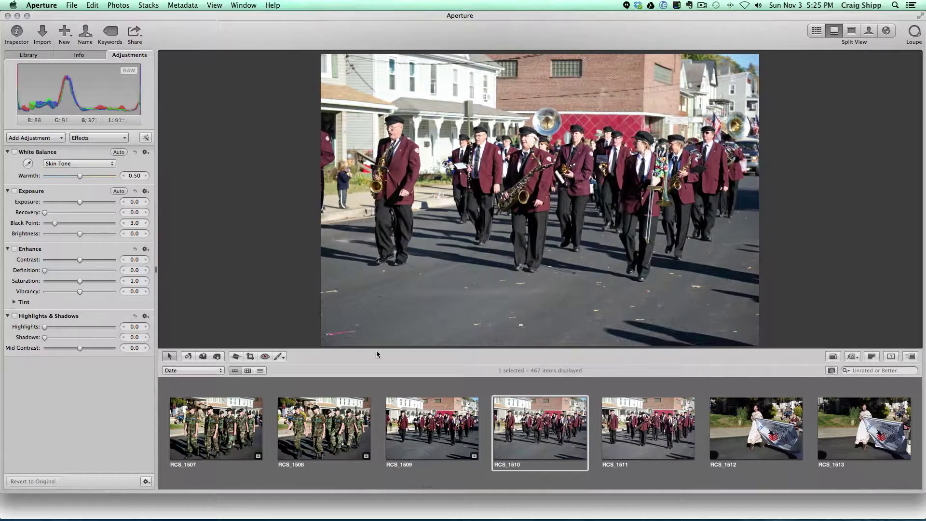
Step: Flag the marching band and DAR banner photos RCS_1510 through RCS_1514 and advance to RCS_1515
click(586, 400)
key(Right)
click(586, 400)
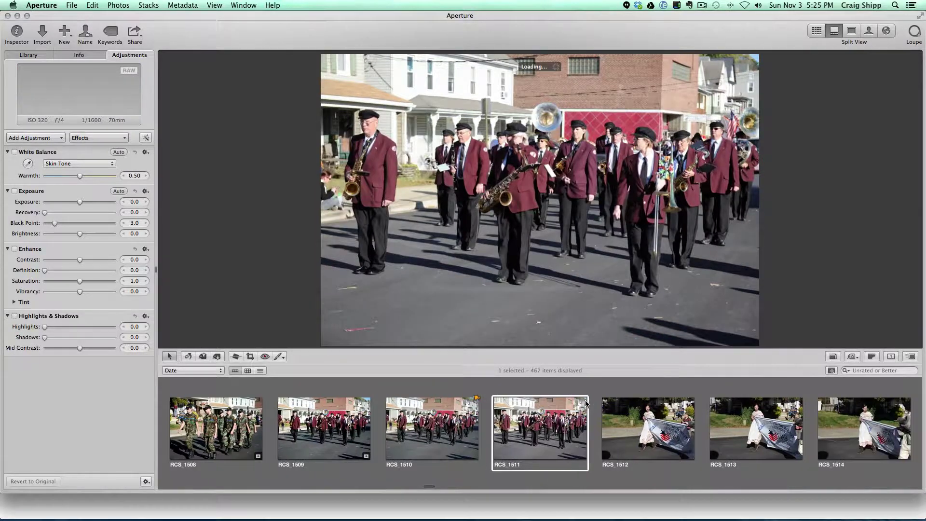
key(Right)
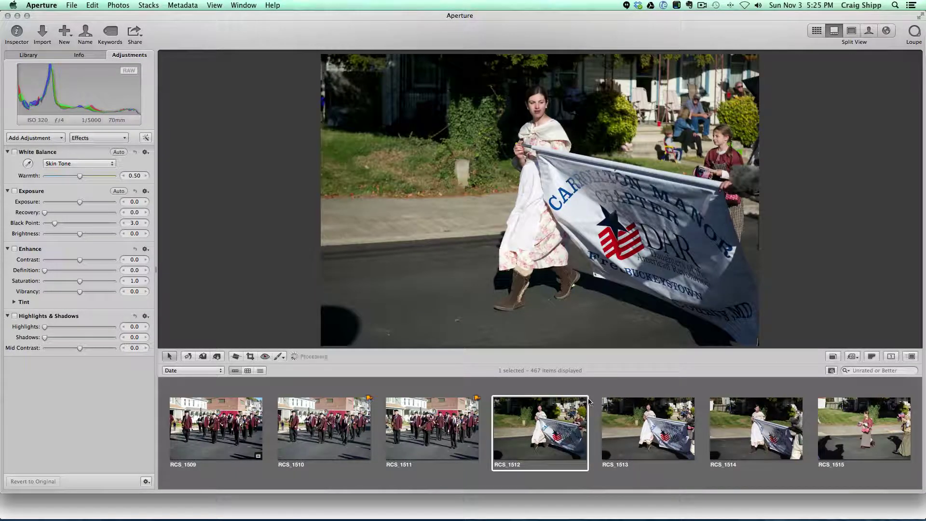
key(Right)
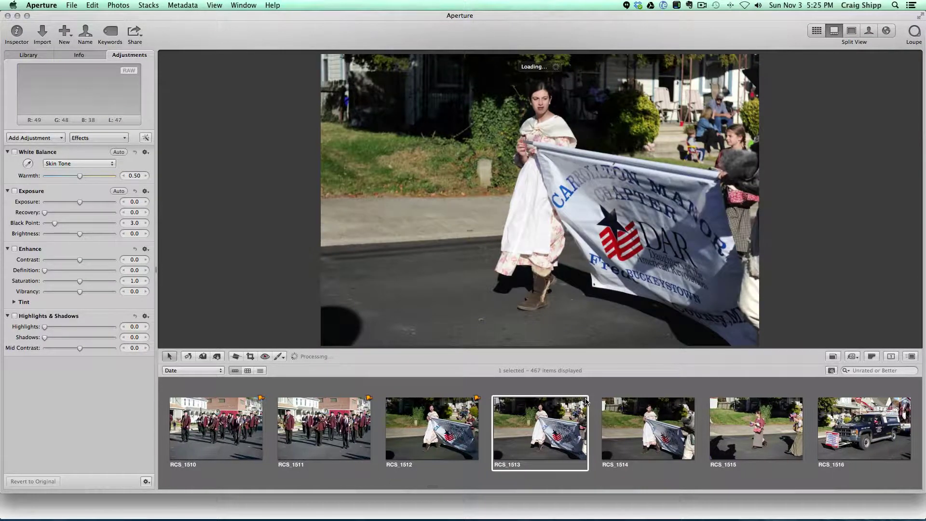
click(586, 401)
key(Right)
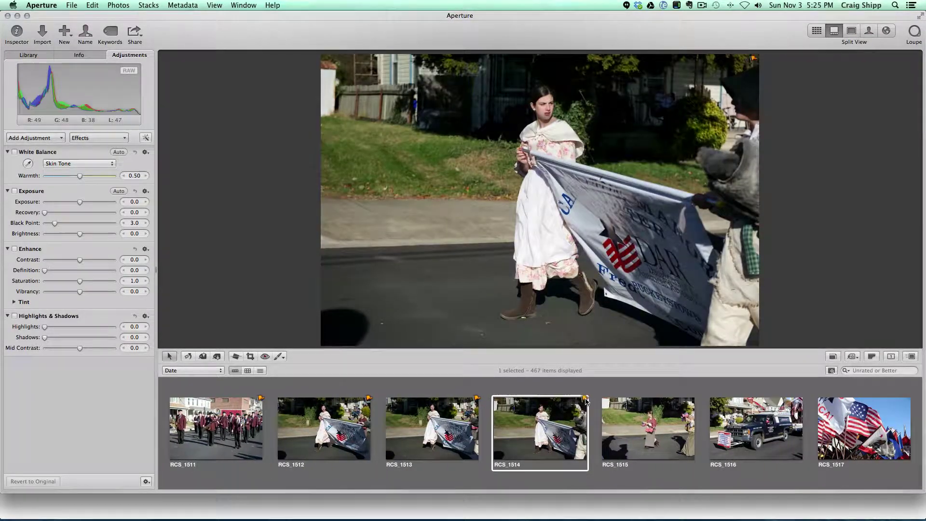
key(Right)
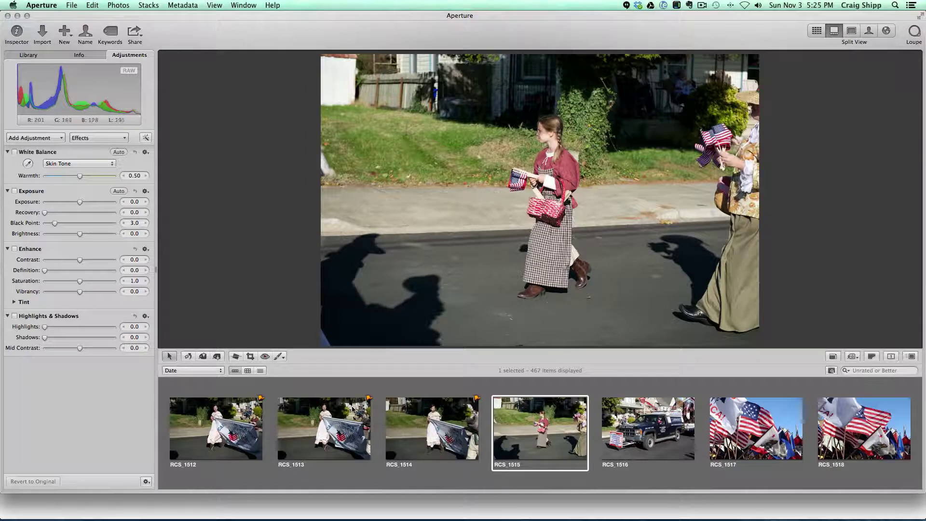
Step: Unflag RCS_1513 and crop it to about 2725 x 2389 around the banner and the woman carrying it
click(360, 409)
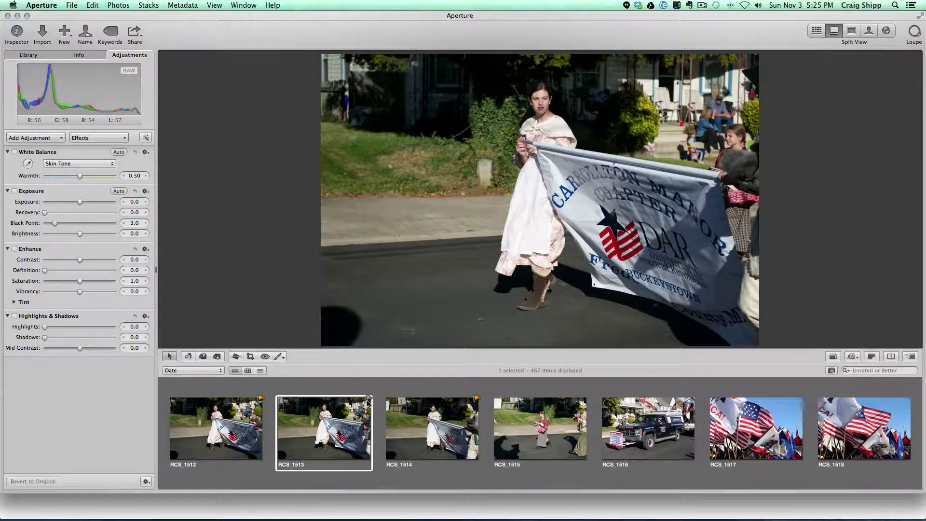
click(251, 357)
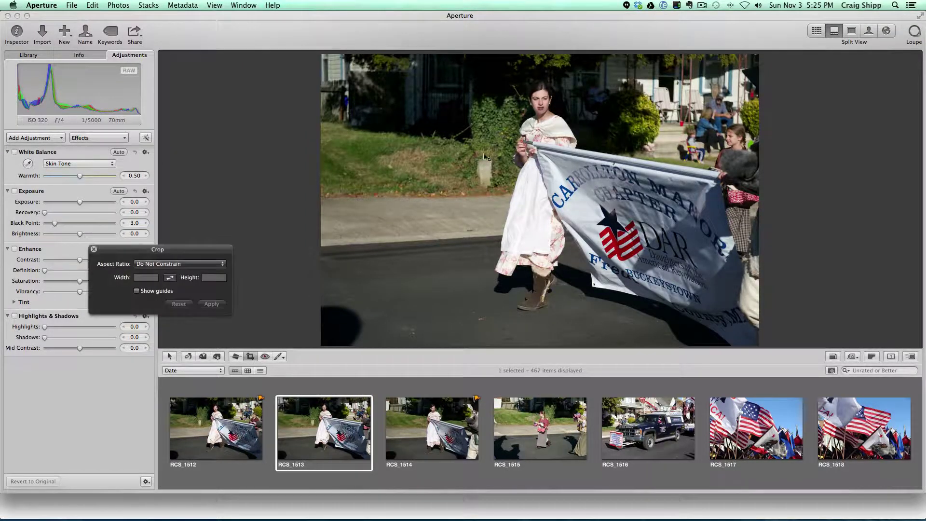
drag(479, 78, 772, 325)
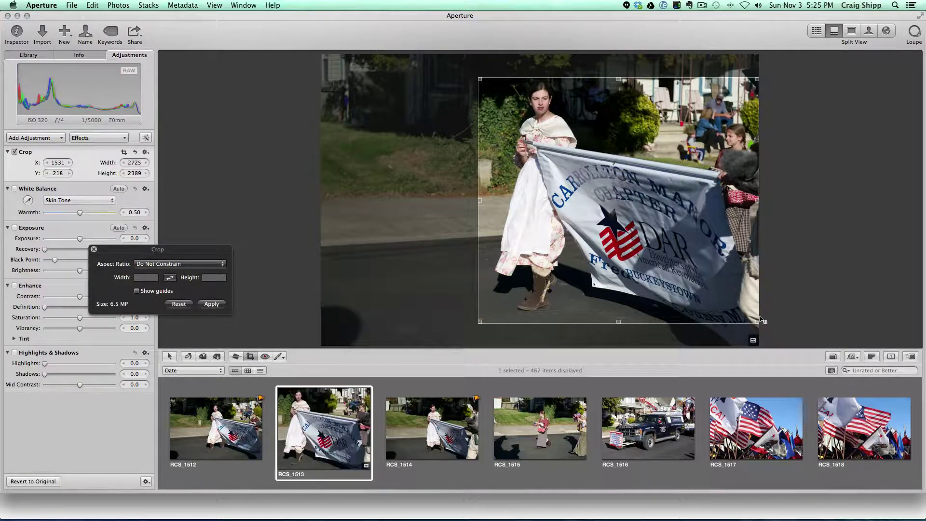
key(Return)
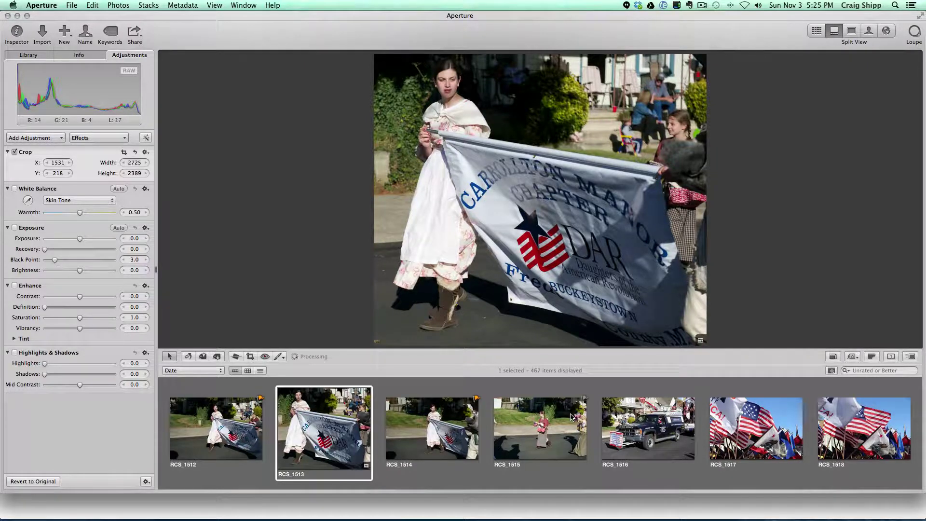
Step: Crop RCS_1515 to about 1633 x 1898 around the girl carrying the basket and small flags
click(570, 417)
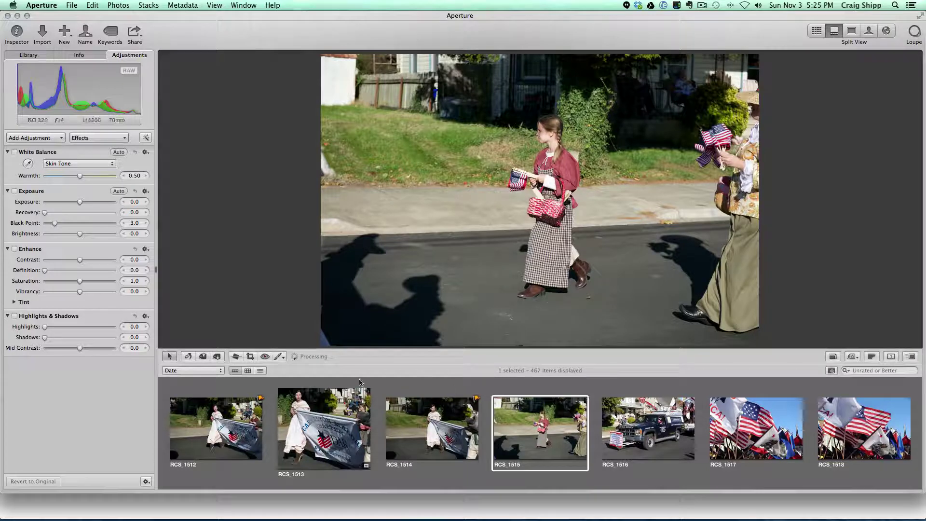
click(249, 357)
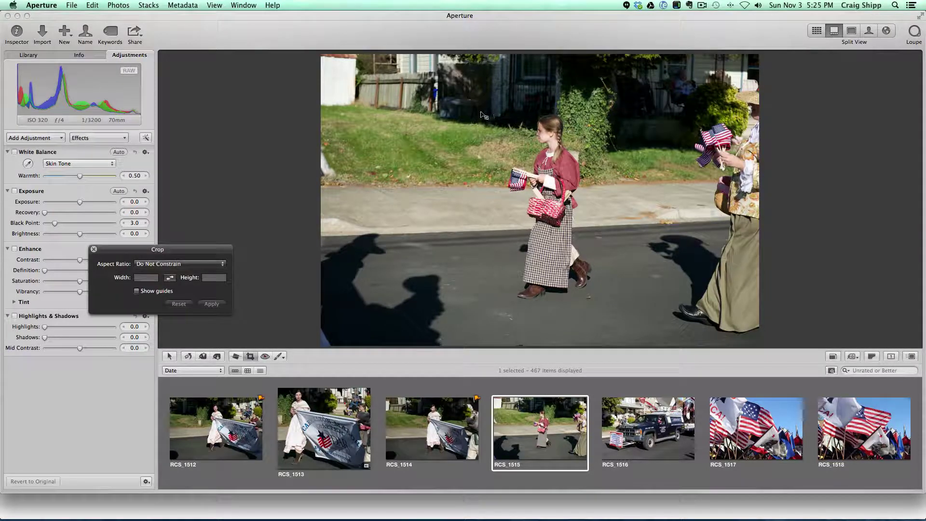
drag(480, 112, 651, 308)
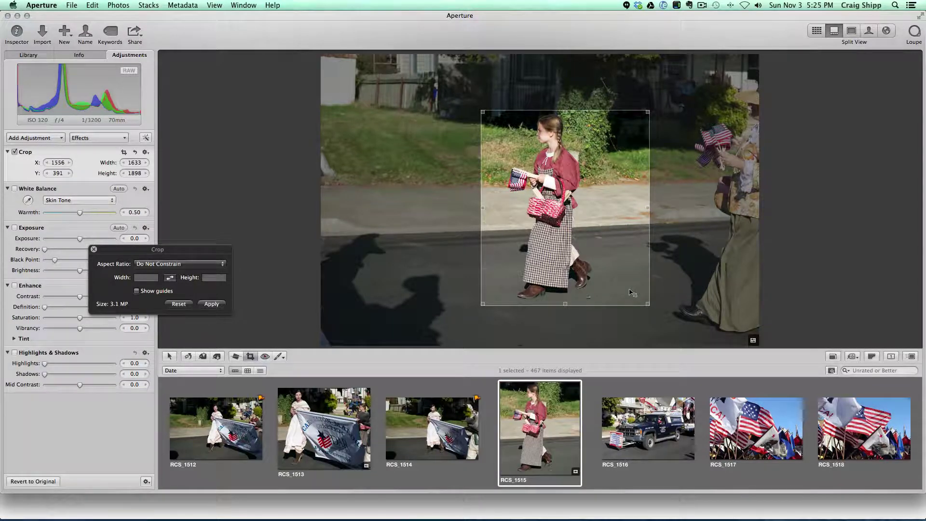
key(Return)
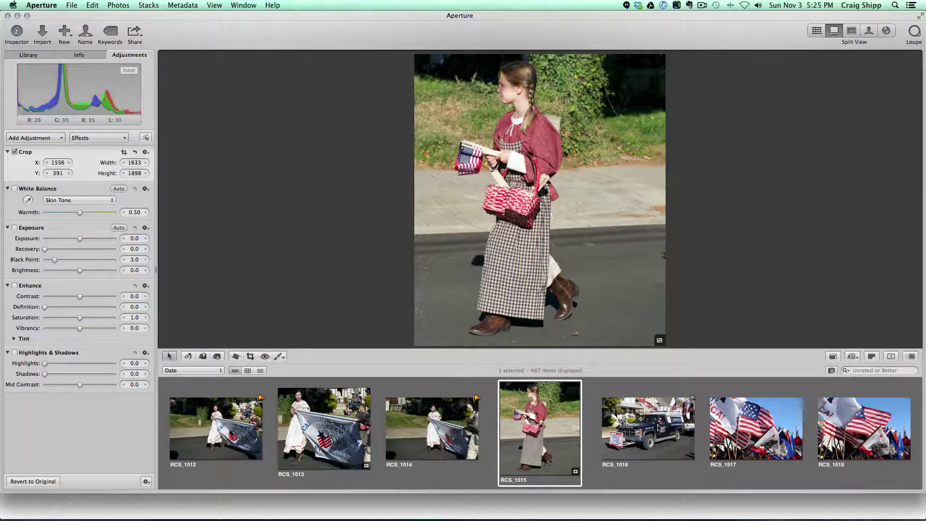
Step: Review the flag service truck photo RCS_1516 and the flag display photos RCS_1517 through RCS_1524
click(659, 427)
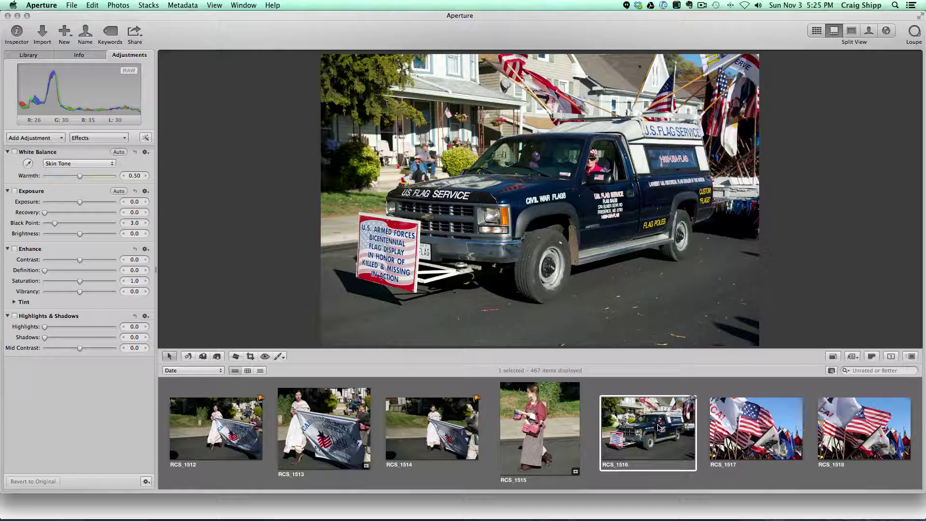
key(Right)
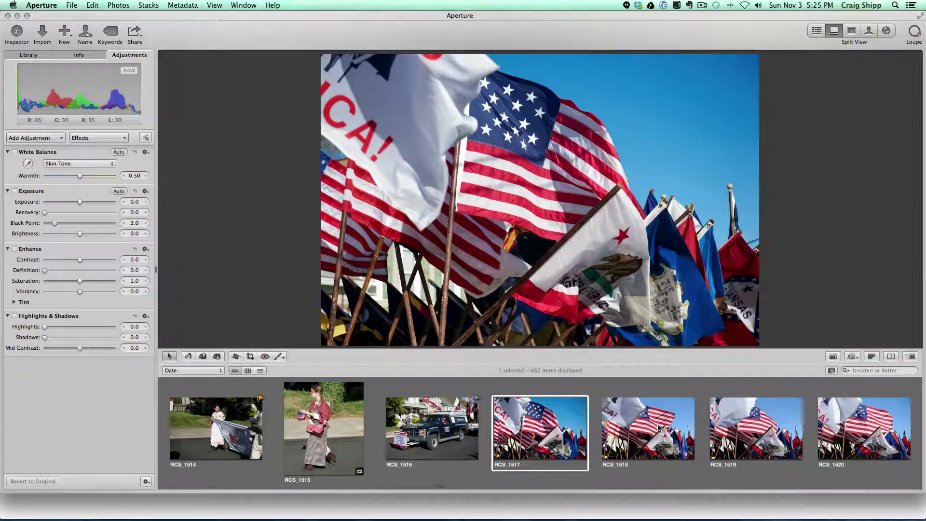
key(Right)
key(Right)
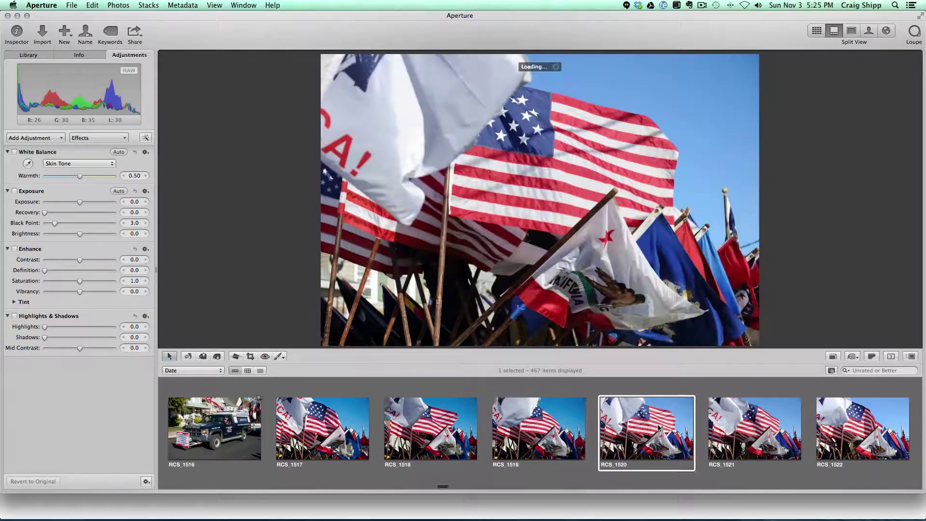
key(Right)
key(Right)
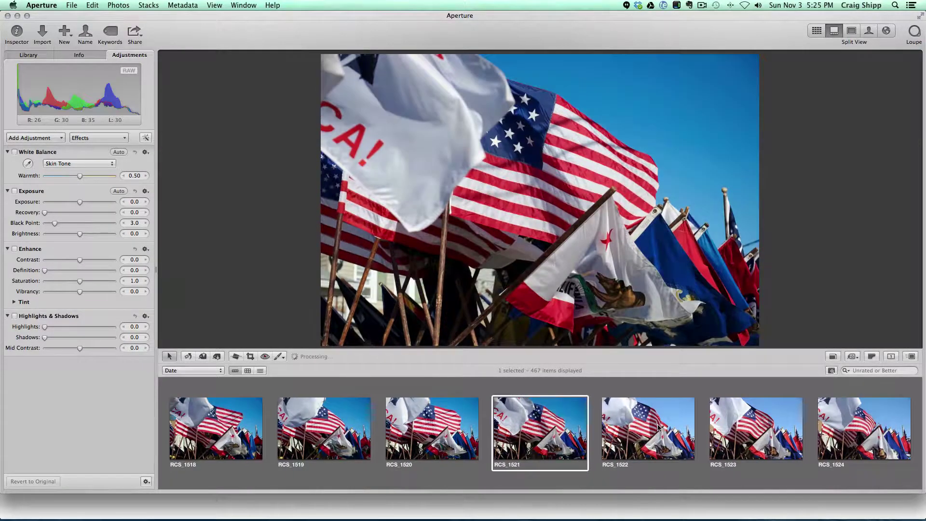
key(Right)
key(Right)
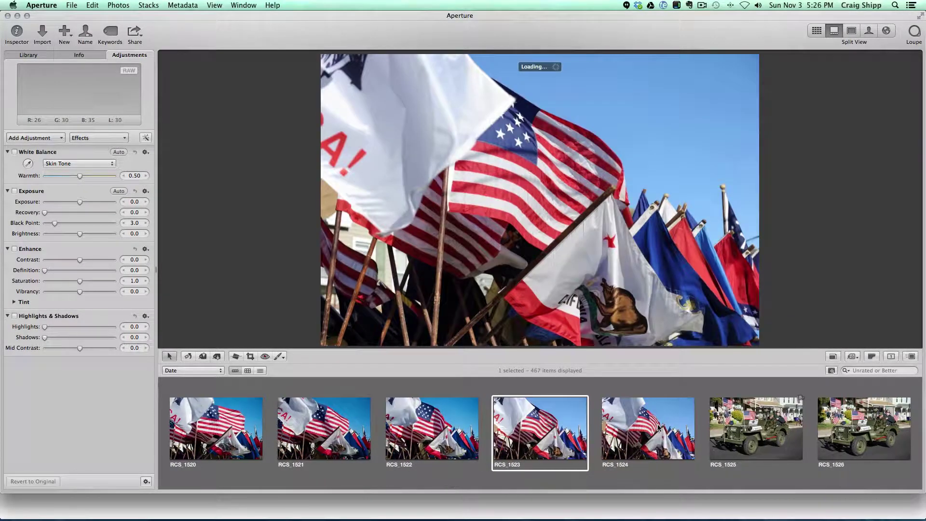
key(Right)
key(Right)
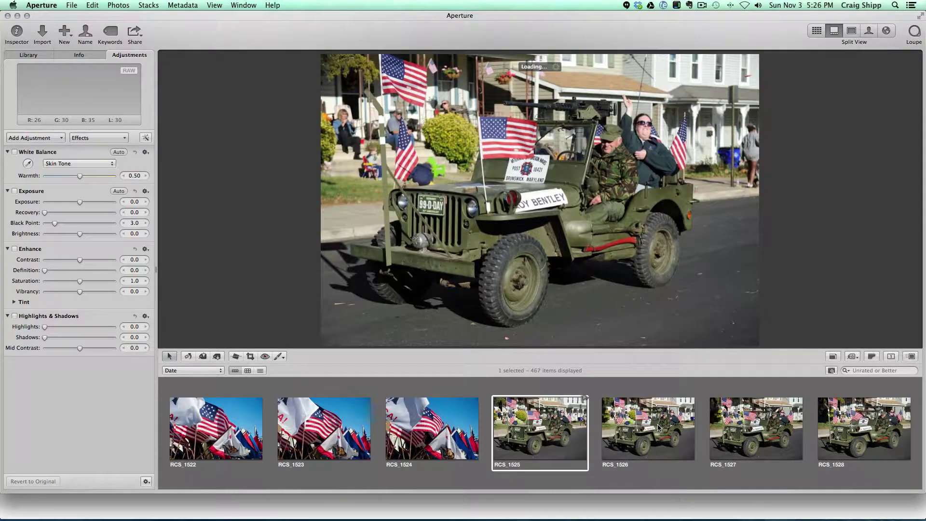
Step: Review the series of military jeep photos, RCS_1525 through RCS_1537, and continue to RCS_1538
key(Right)
key(Right)
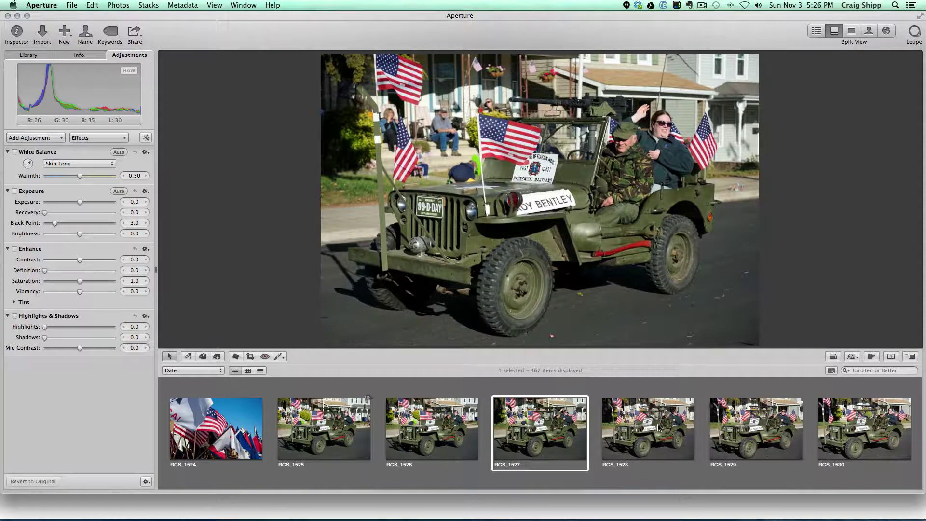
key(Right)
key(Right)
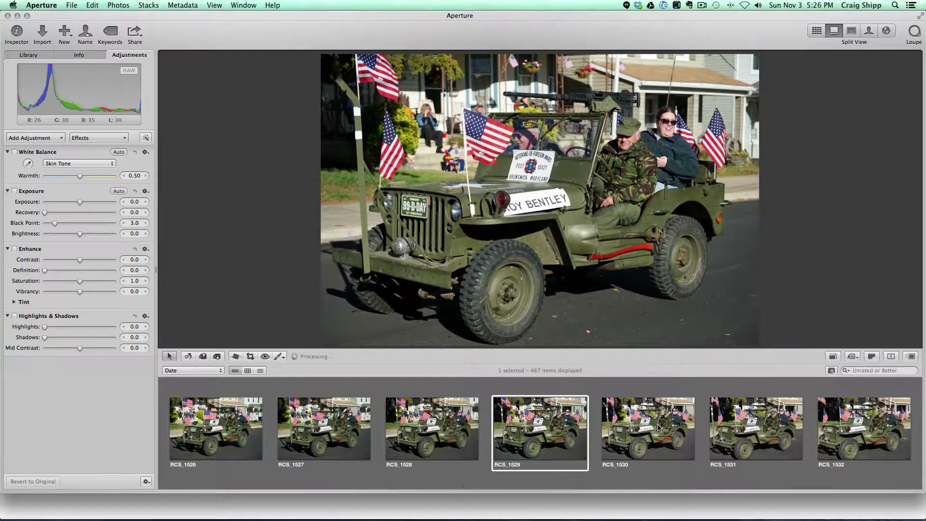
key(Right)
key(Right)
key(Right)
key(Right)
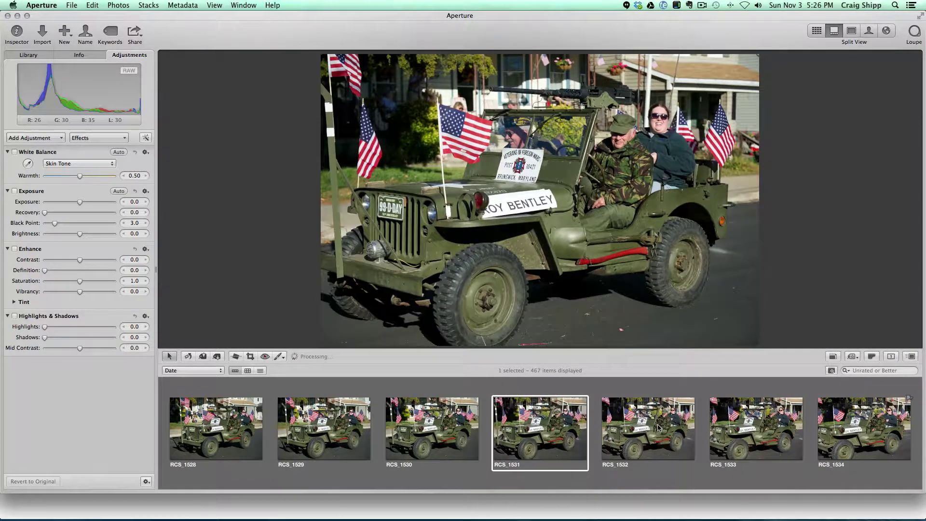
key(Right)
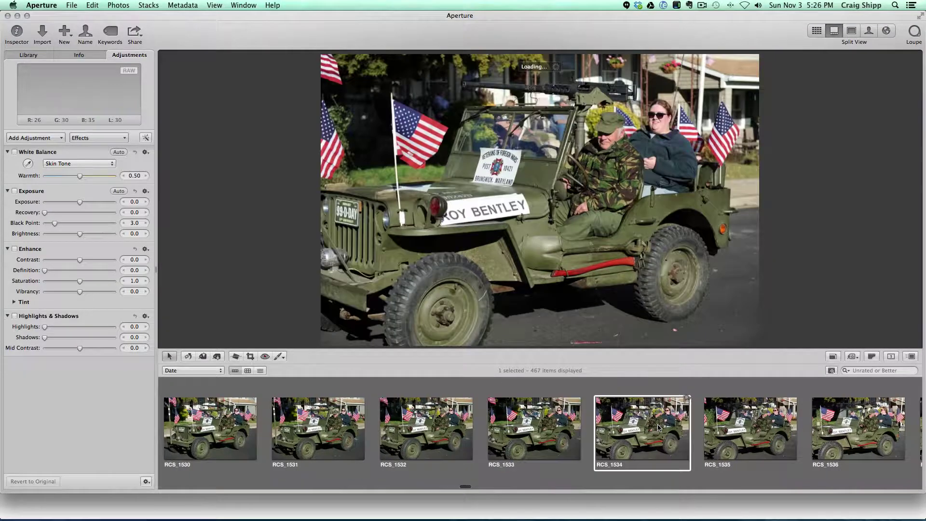
key(Right)
key(Right)
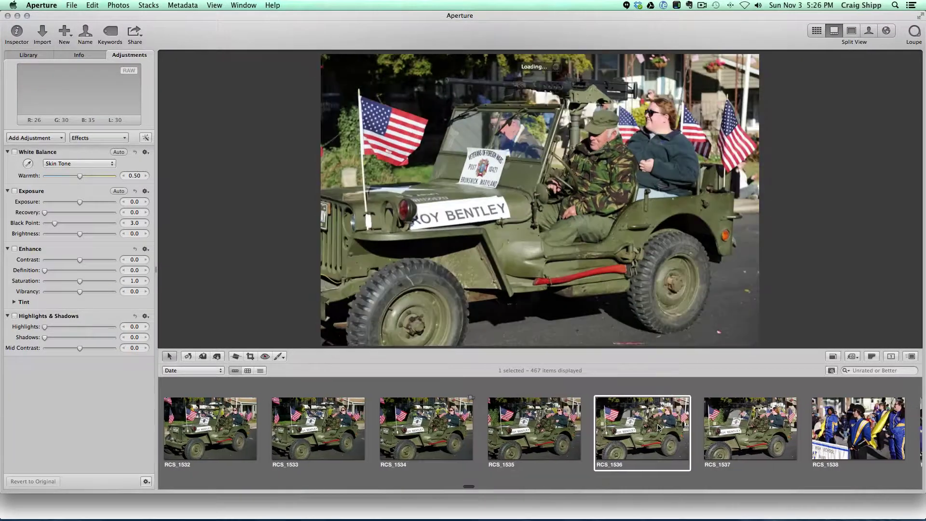
key(Right)
key(Right)
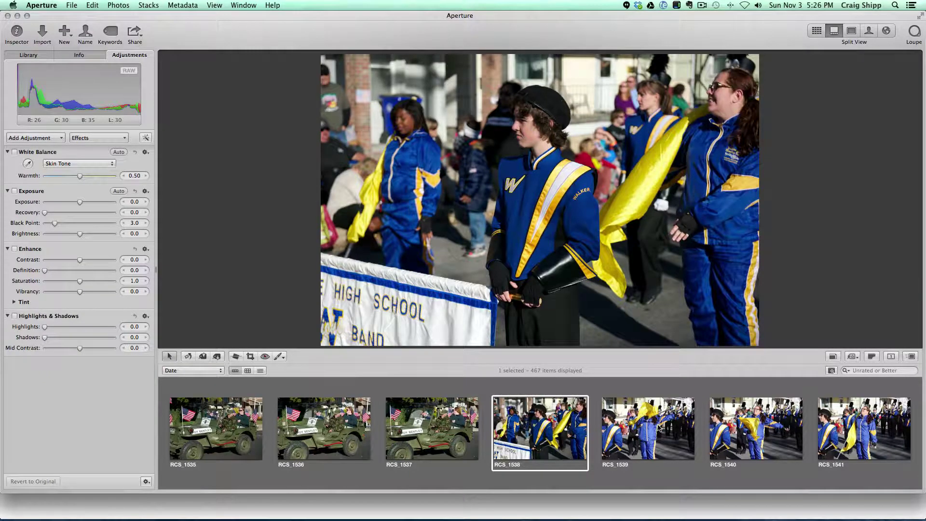
Step: Flag the color guard photo RCS_1539 and review the following photos through RCS_1545
key(Right)
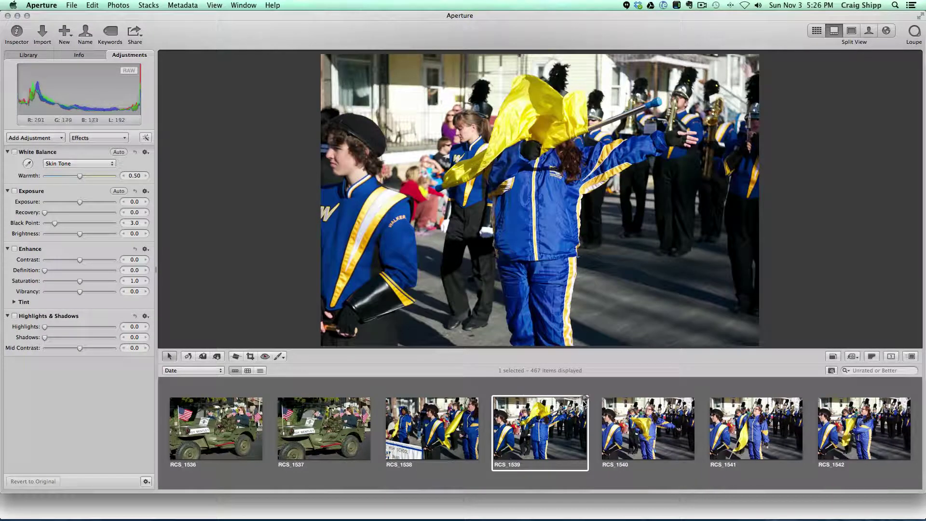
key(Right)
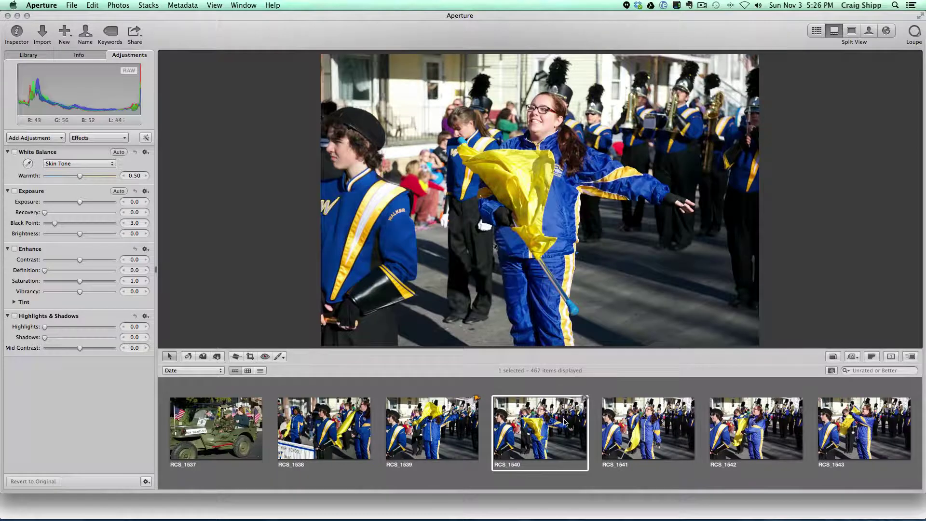
key(Right)
key(Right)
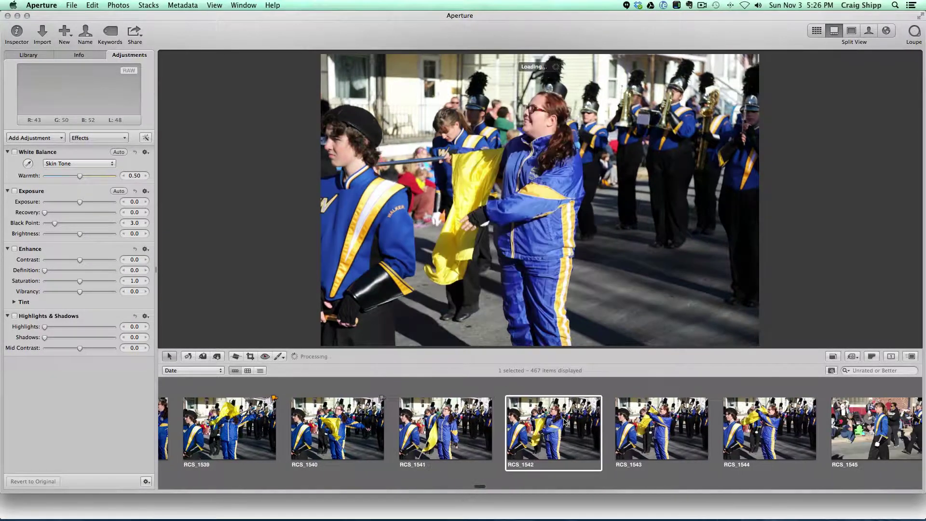
key(Right)
key(Right)
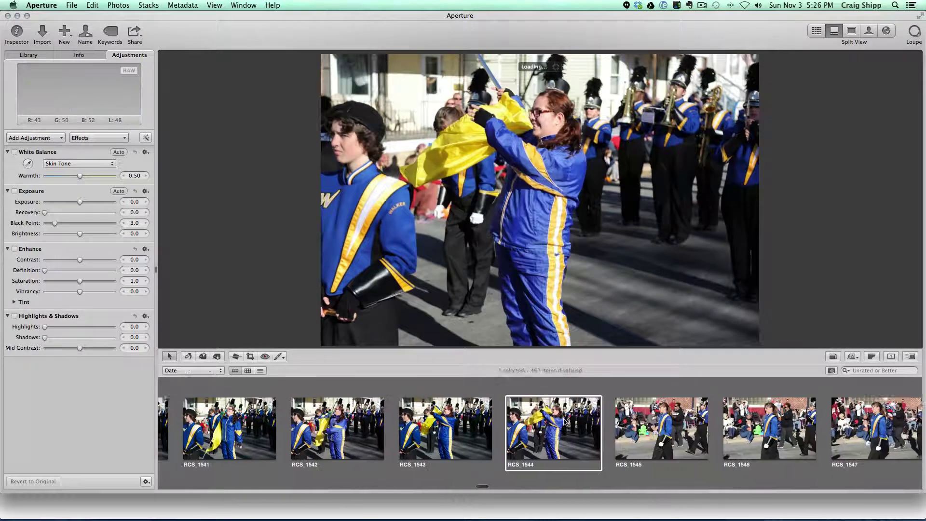
key(Right)
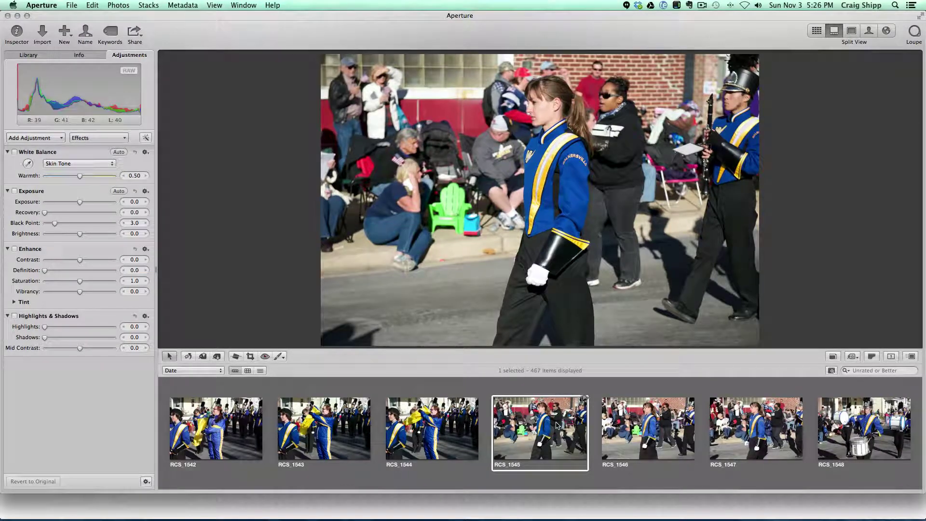
Step: Flag the marching band photos RCS_1546 and RCS_1547 and continue to the baton twirler photo RCS_1550
key(Right)
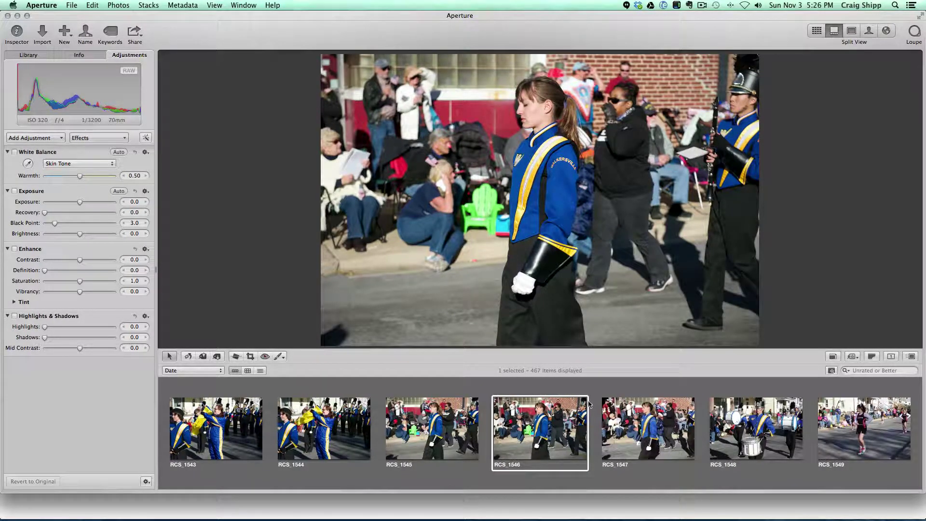
key(Right)
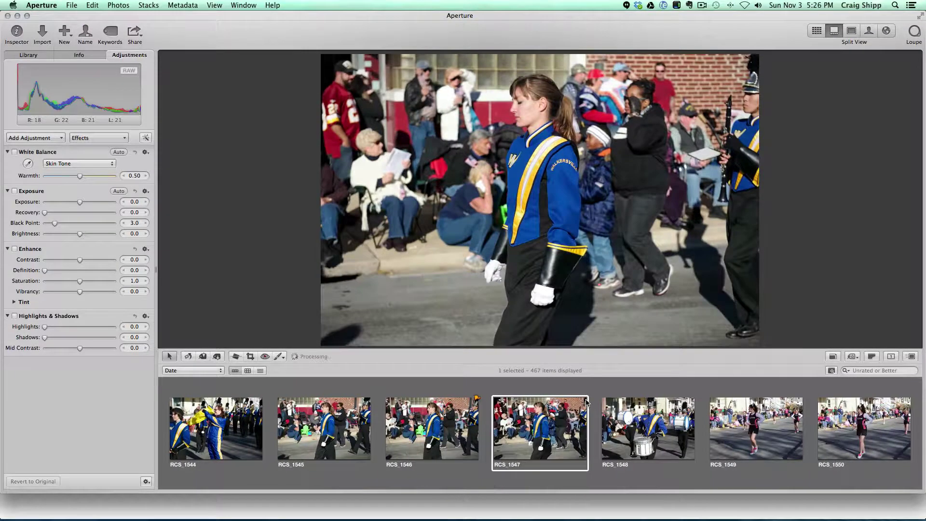
key(Right)
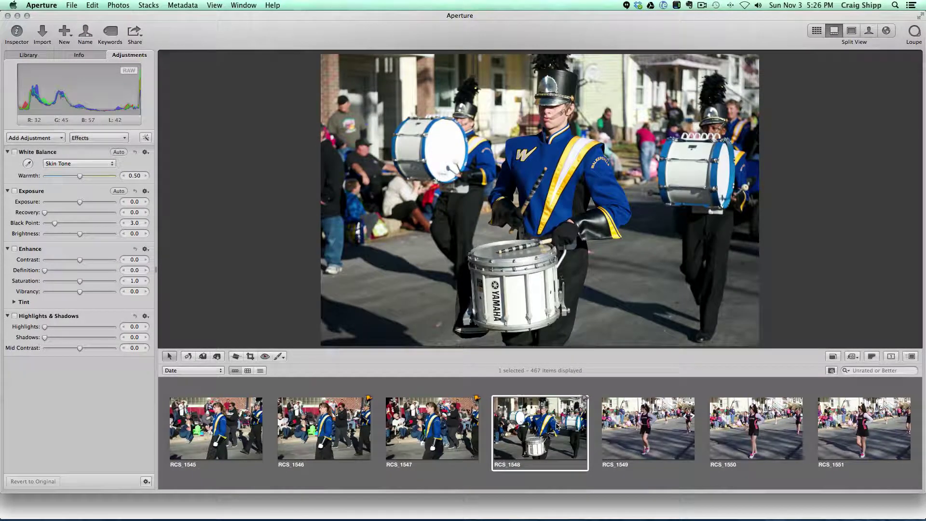
key(Right)
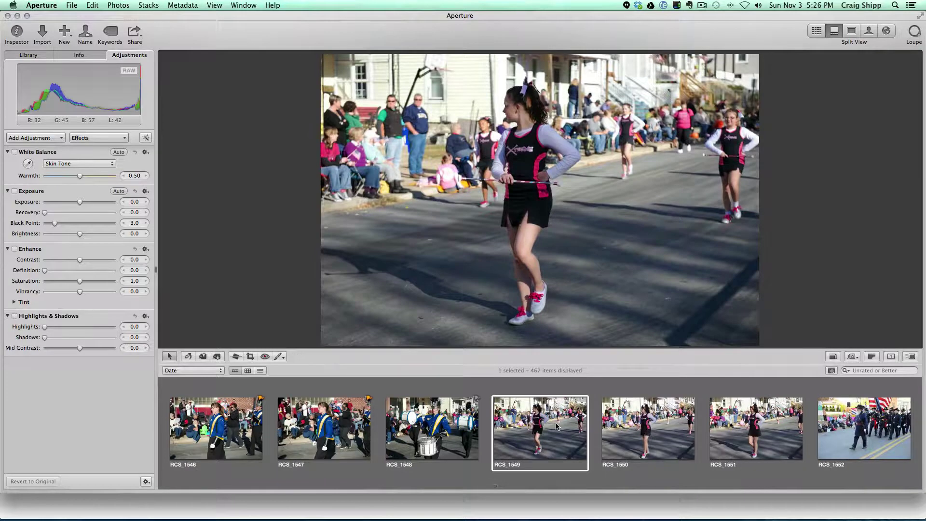
key(Right)
key(Right)
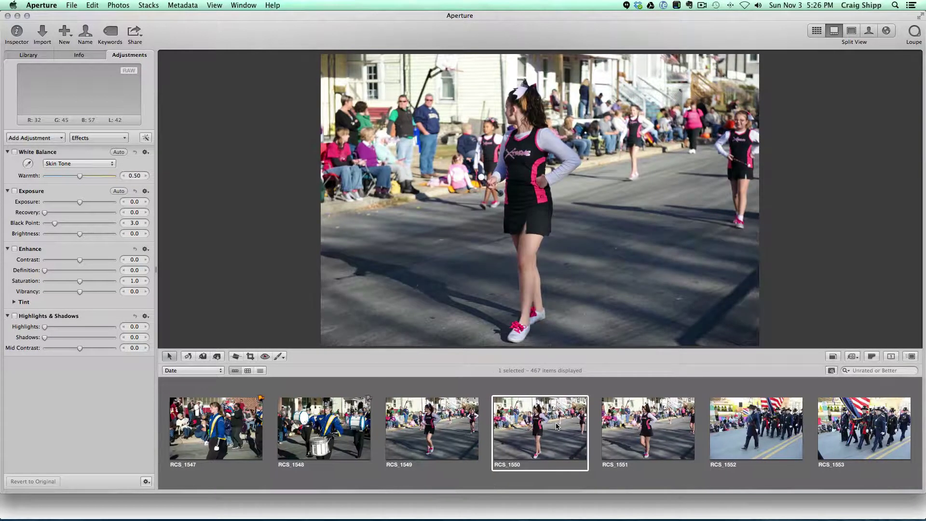
Step: Flag the baton twirler photos RCS_1550 and RCS_1551, check RCS_1549, and continue to the uniformed marchers photo RCS_1552
key(Right)
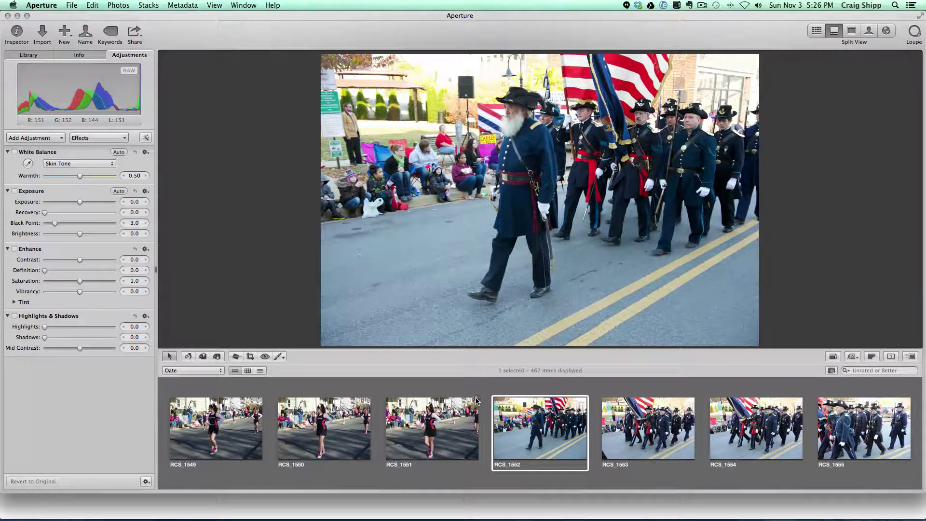
click(219, 406)
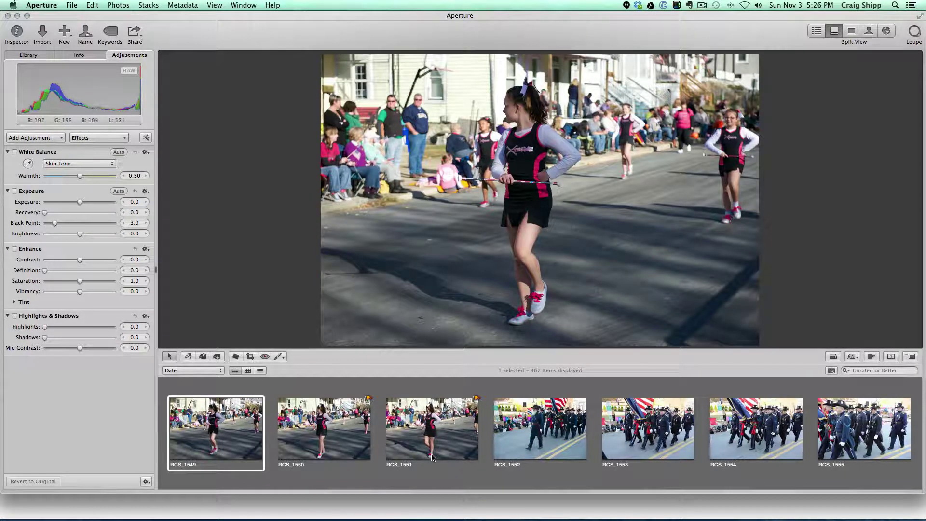
click(556, 443)
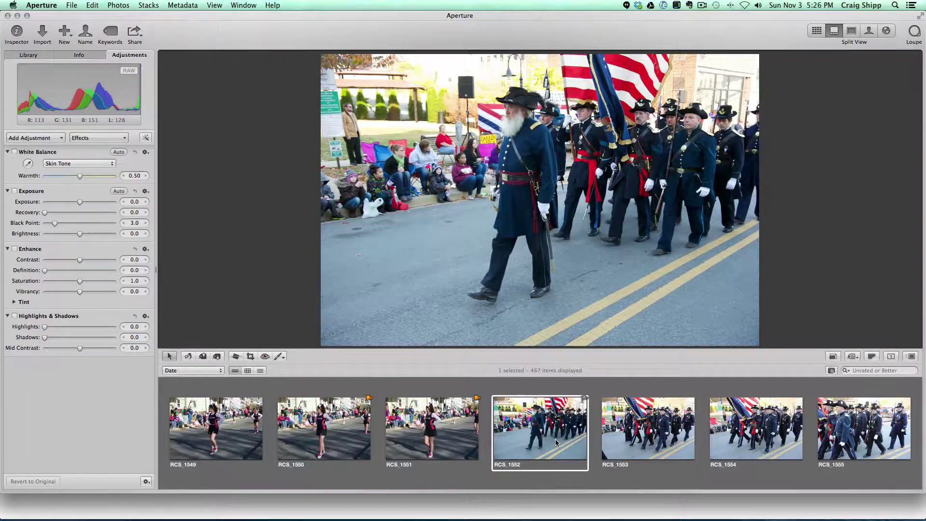
Step: Review the Civil War uniform photos RCS_1553 through RCS_1556 and the olive-uniformed soldier photos RCS_1557 through RCS_1560
key(Right)
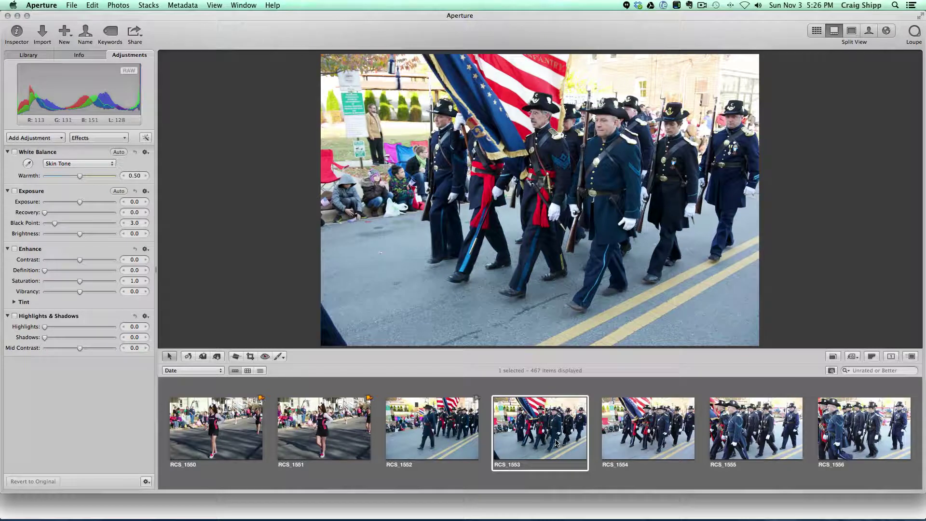
key(Right)
key(Right)
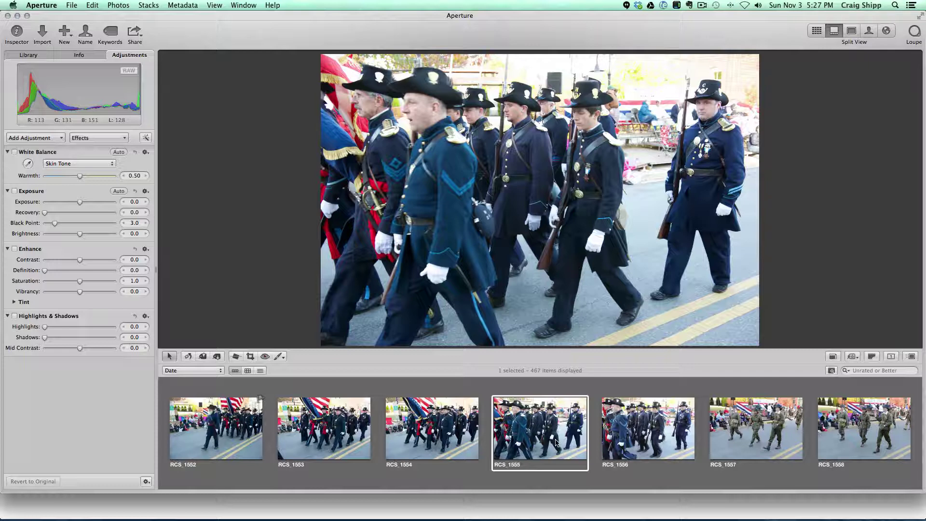
key(Right)
key(Right)
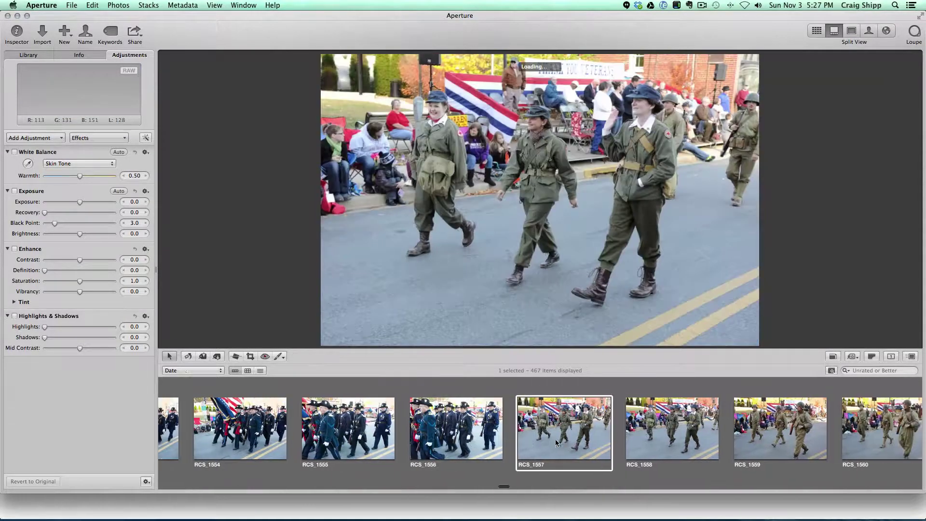
key(Right)
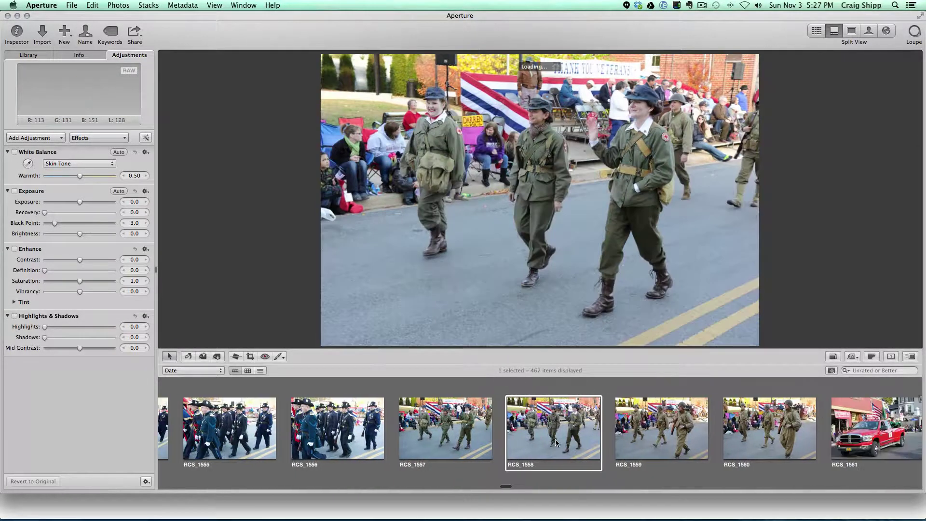
key(Right)
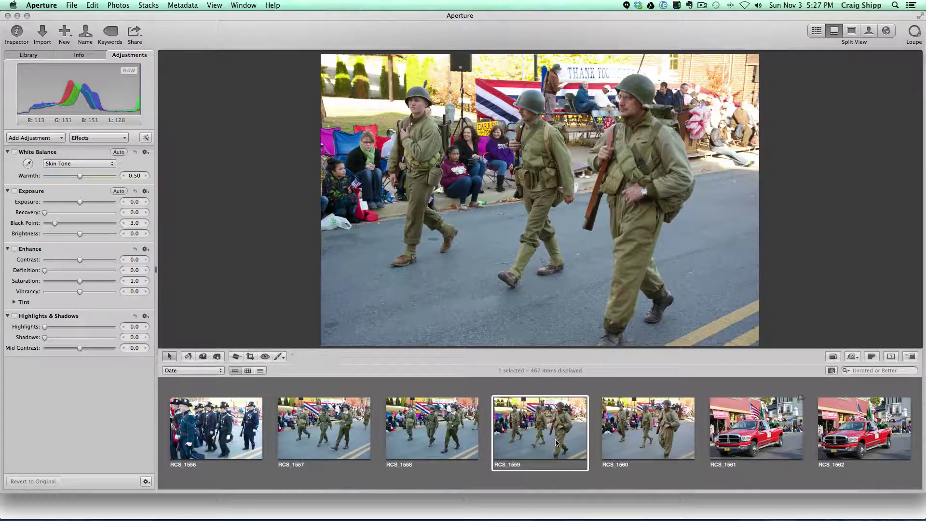
key(Right)
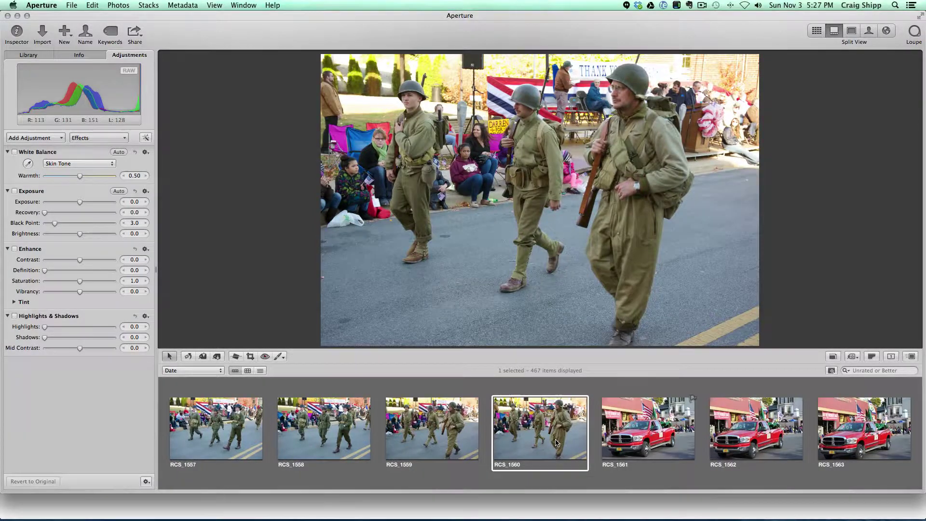
Step: Review the red pickup truck photos with flags, RCS_1561 through RCS_1567
key(Right)
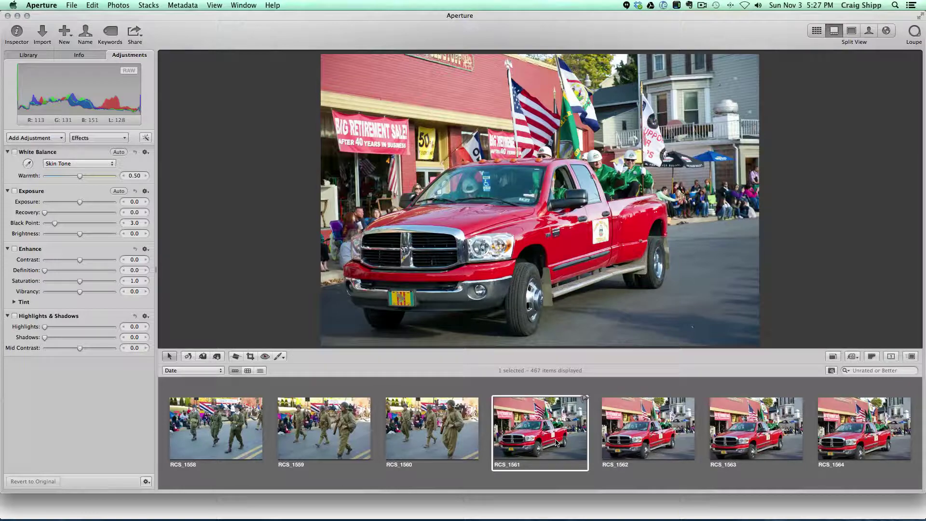
key(Right)
key(Right)
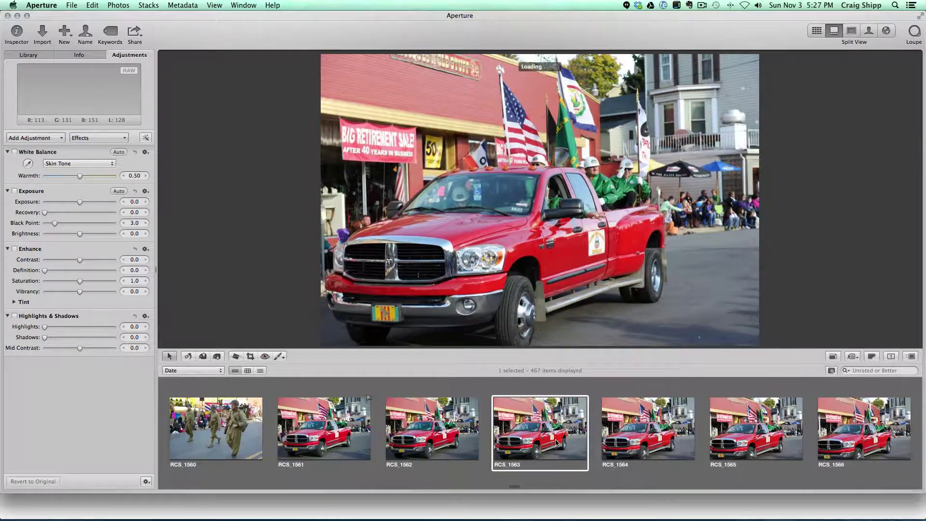
key(Right)
key(Right)
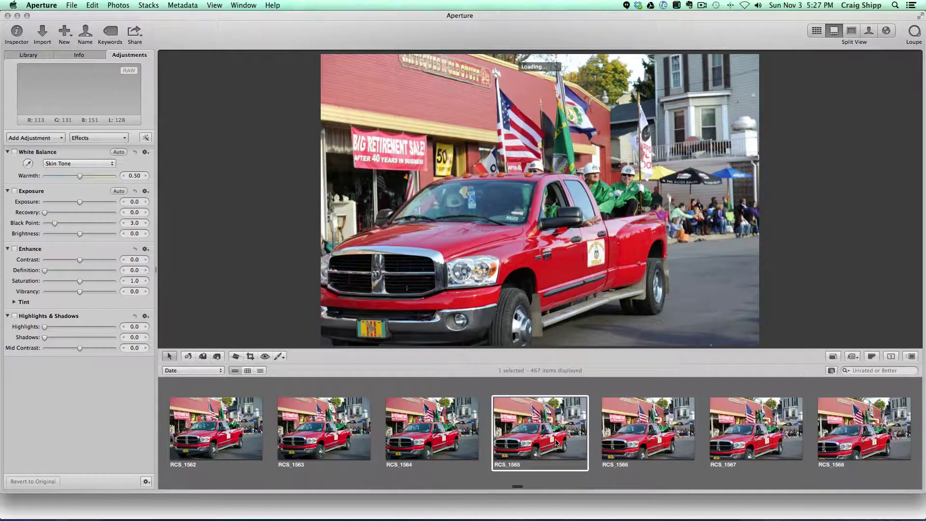
key(Right)
key(Right)
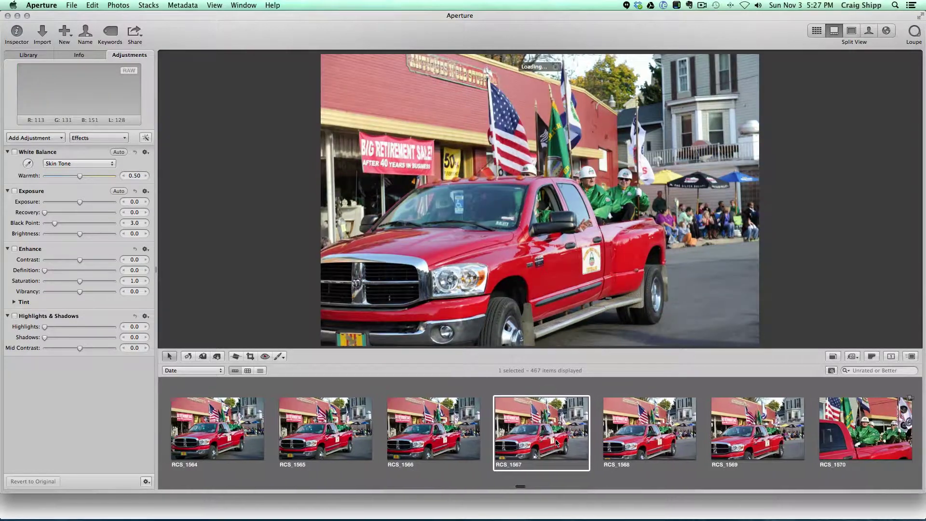
Step: Examine the parade photos of the red pickup and its green-jacketed riders one by one, from RCS_1567 through to RCS_1579
key(Right)
key(Right)
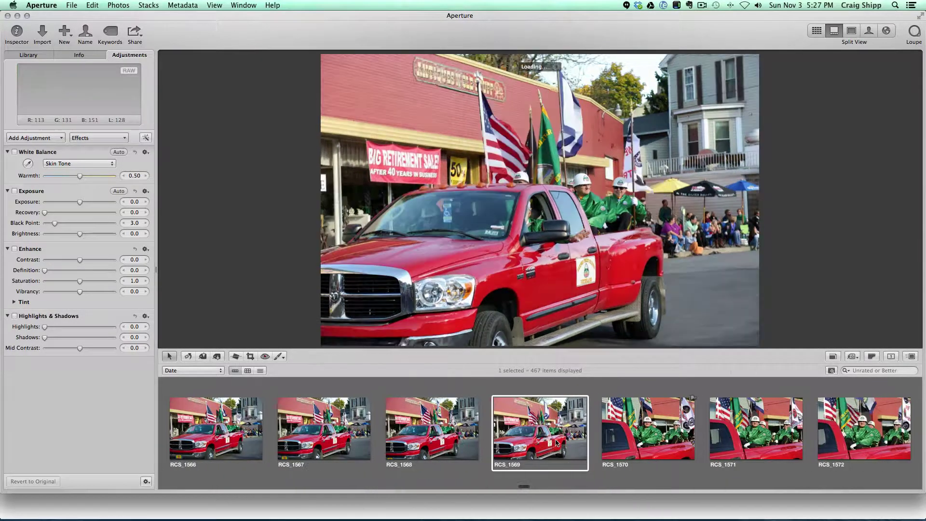
key(Right)
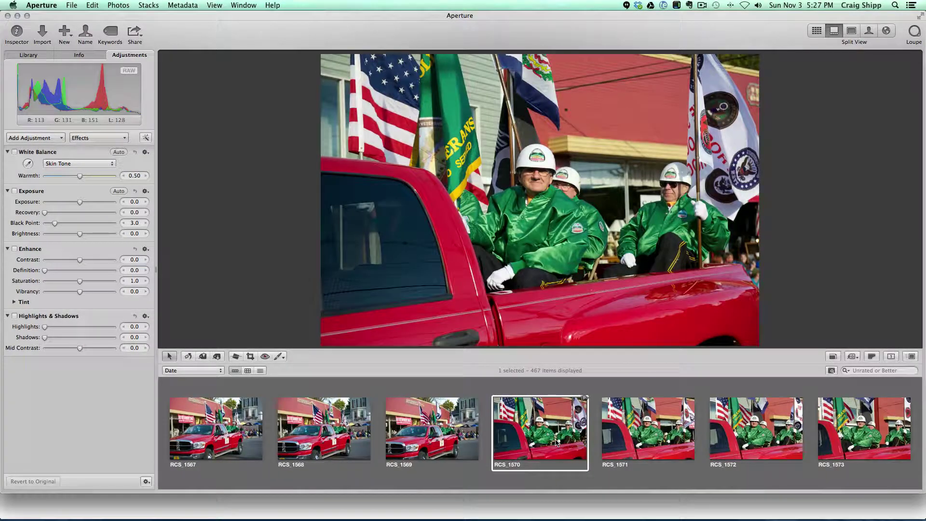
key(Right)
key(Right)
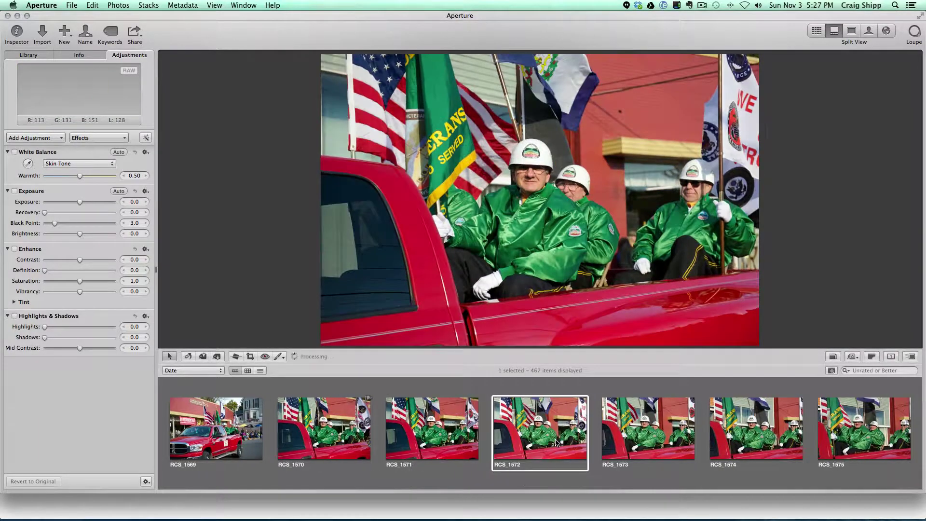
key(Right)
key(Right)
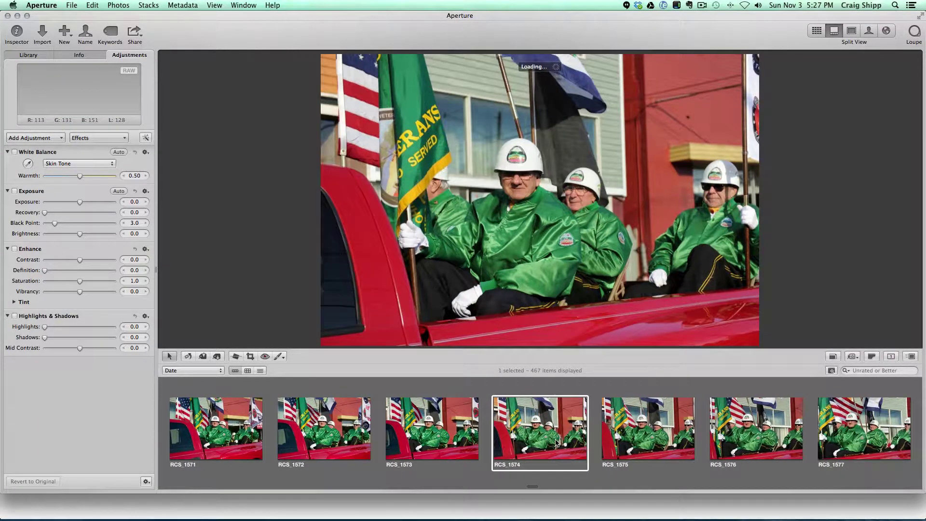
key(Right)
key(Right)
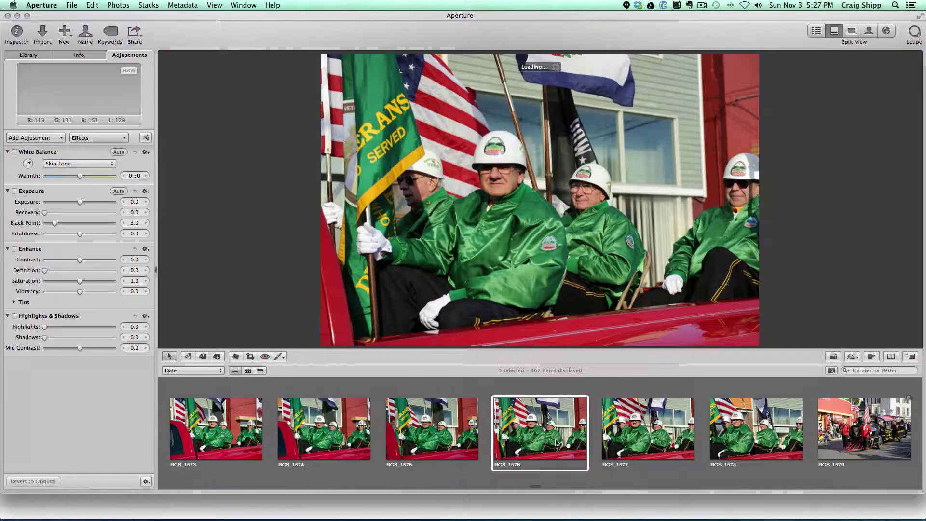
key(Right)
key(Right)
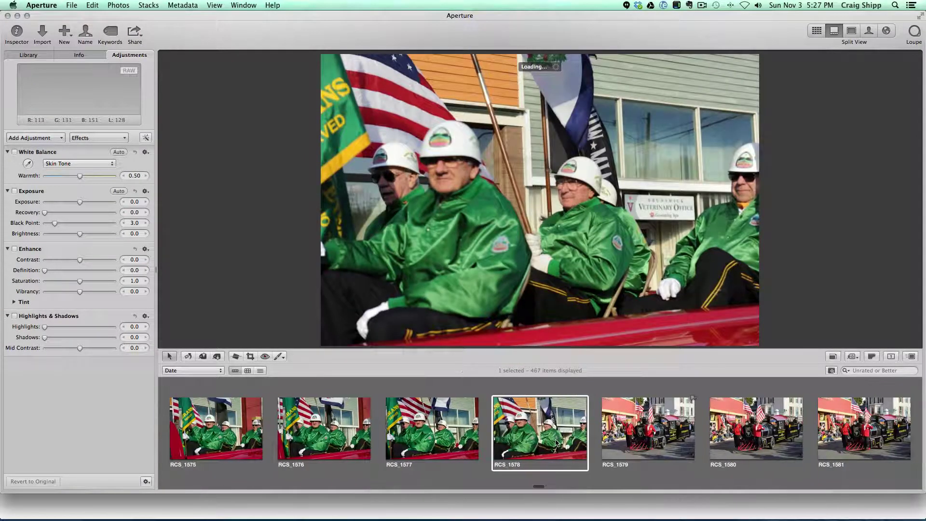
key(Right)
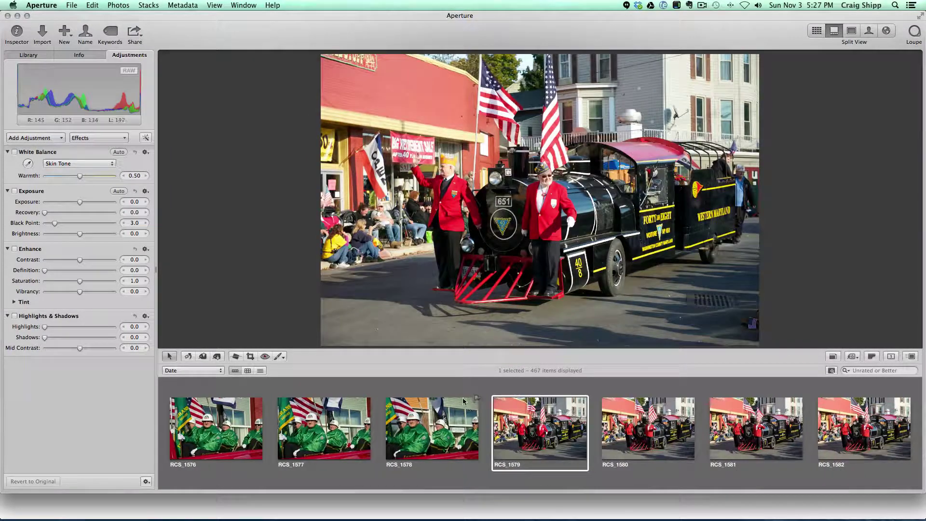
Step: Flag photo RCS_1578, the last shot of the green-jacketed riders, and check the neighbouring shot RCS_1577
click(454, 410)
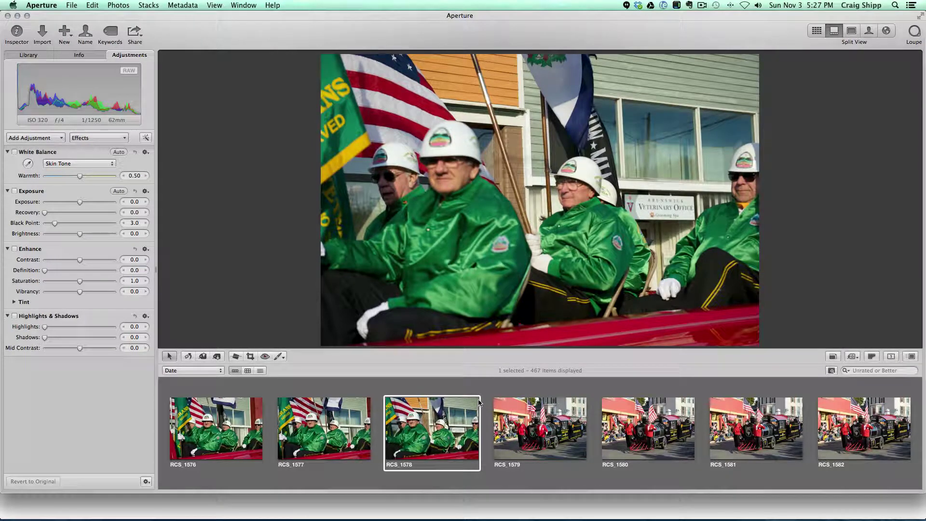
click(345, 419)
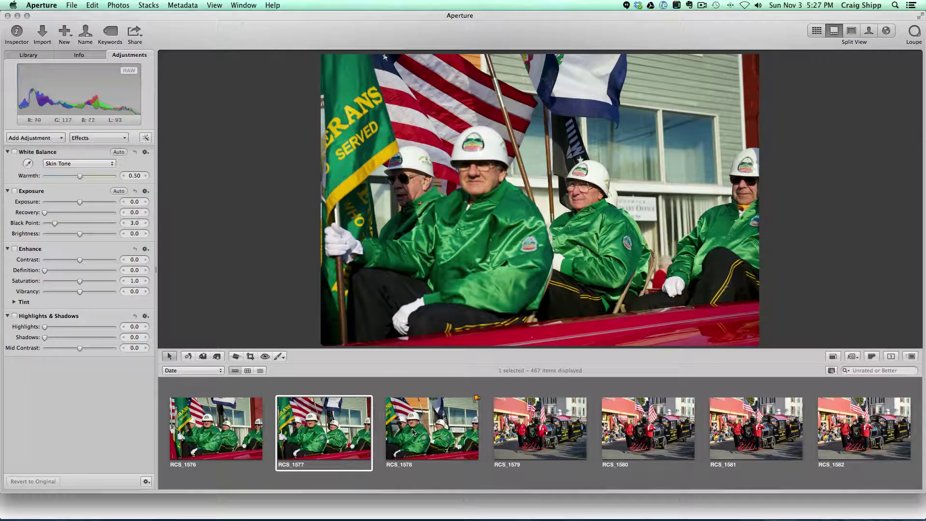
key(Right)
Step: Look through the photos of the black parade locomotive one by one, from RCS_1579 to RCS_1599
key(Right)
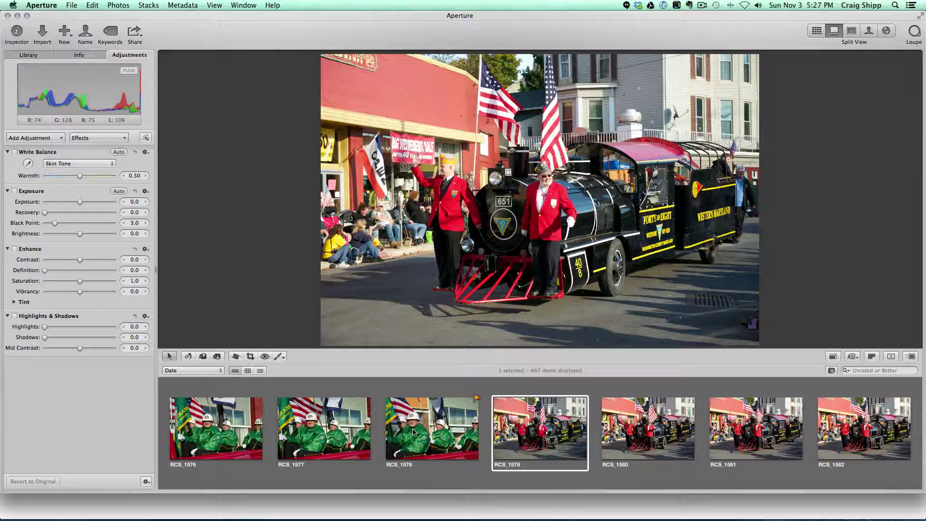
key(Right)
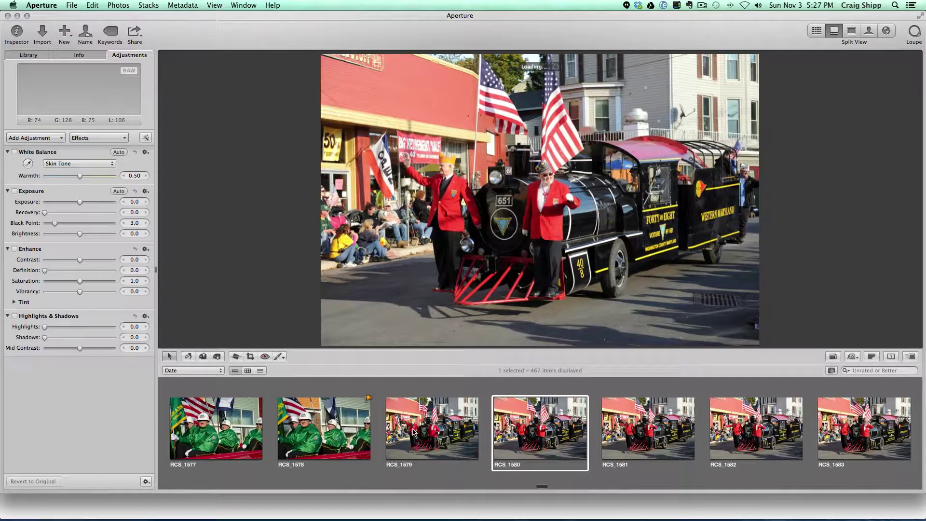
key(Right)
key(Right)
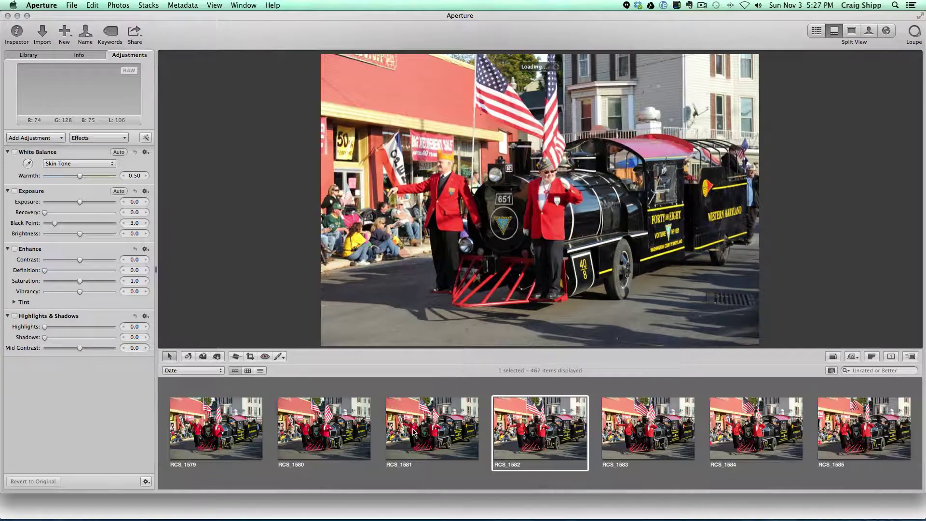
key(Right)
key(Right)
key(Right)
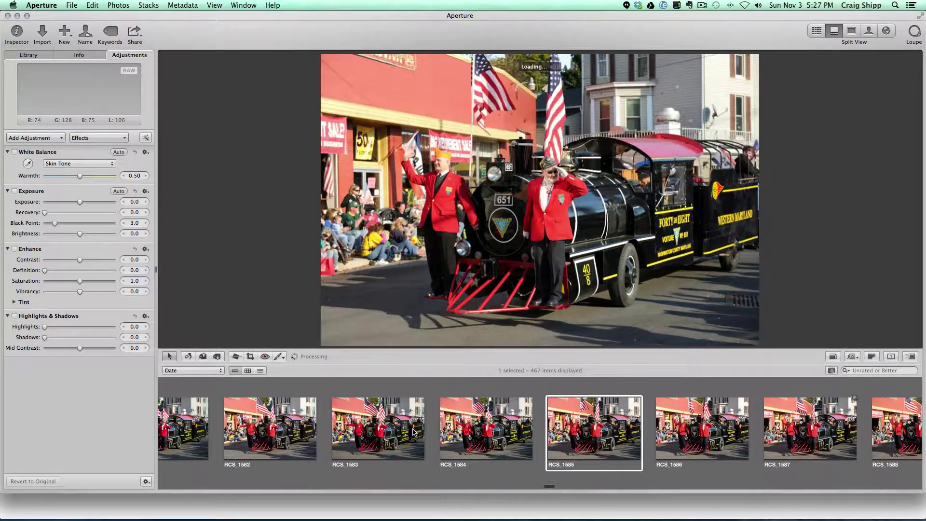
key(Right)
key(Right)
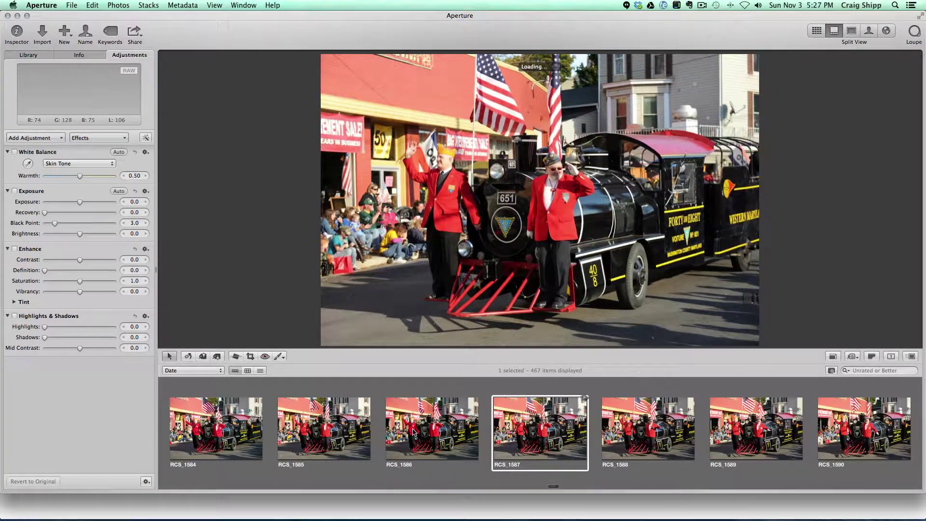
key(Right)
key(Right)
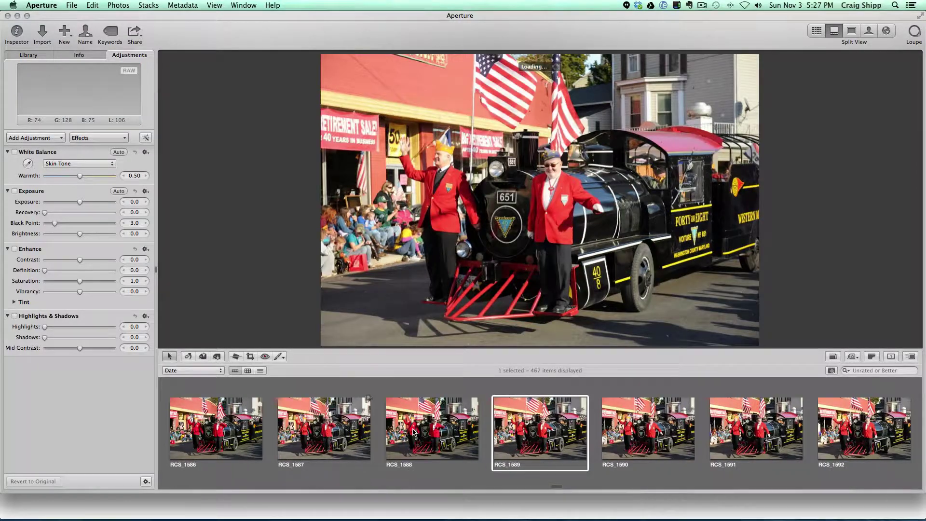
key(Right)
key(Right)
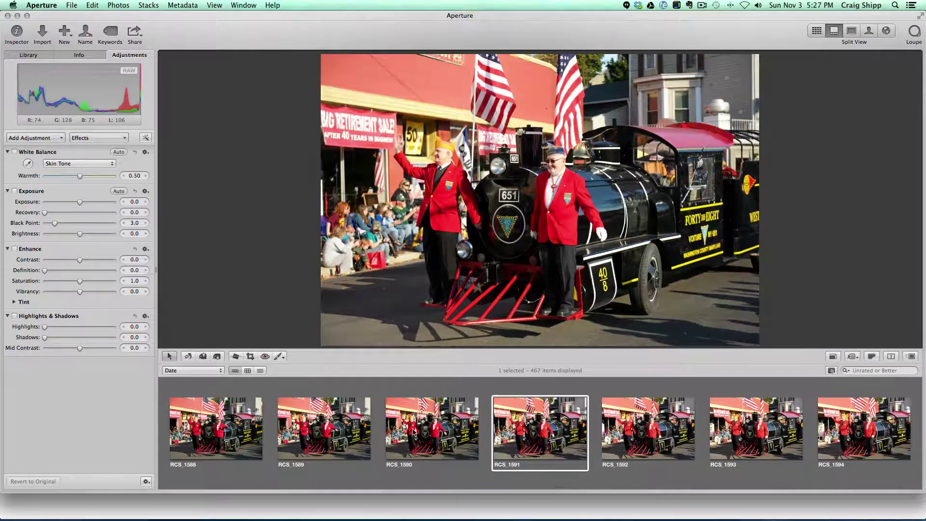
key(Right)
key(Right)
key(Right)
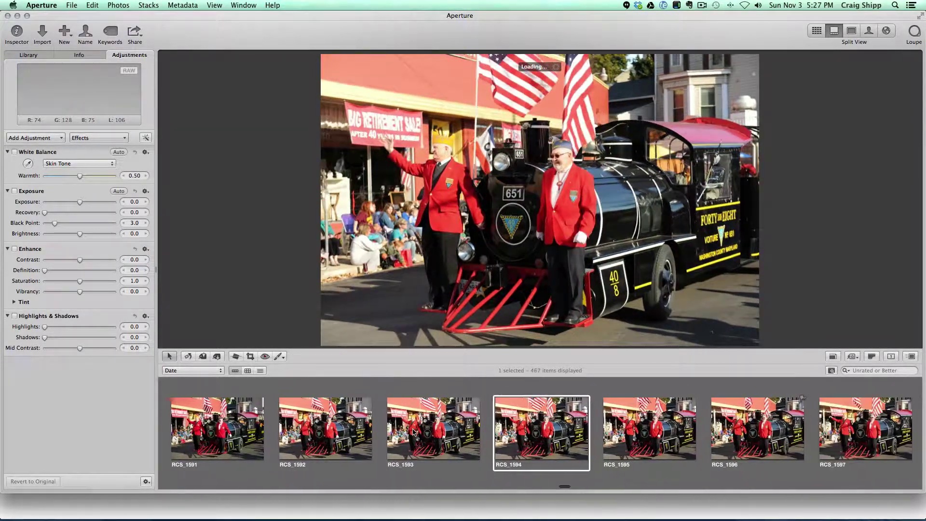
key(Right)
key(Right)
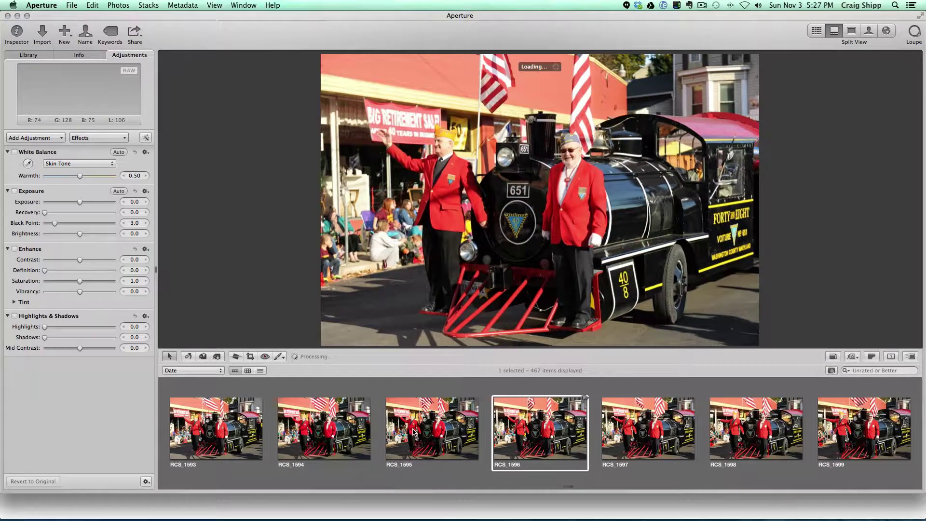
key(Right)
key(Right)
key(Right)
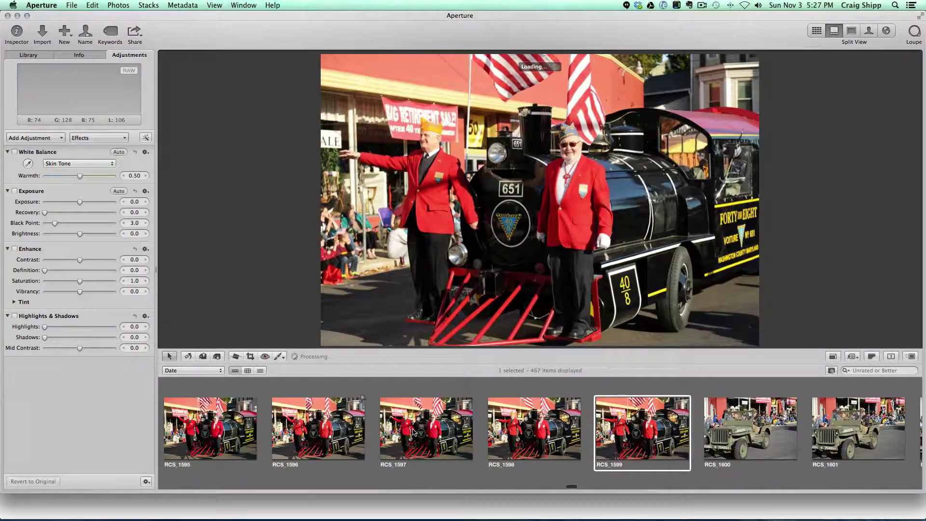
Step: Review the photos of the olive army jeep and its driver in sequence, from RCS_1600 to RCS_1617
key(Right)
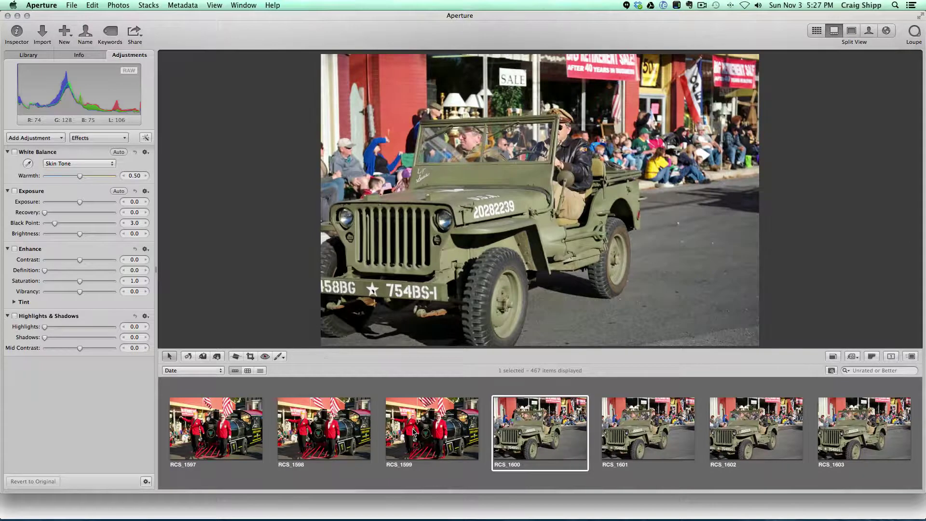
key(Right)
key(Right)
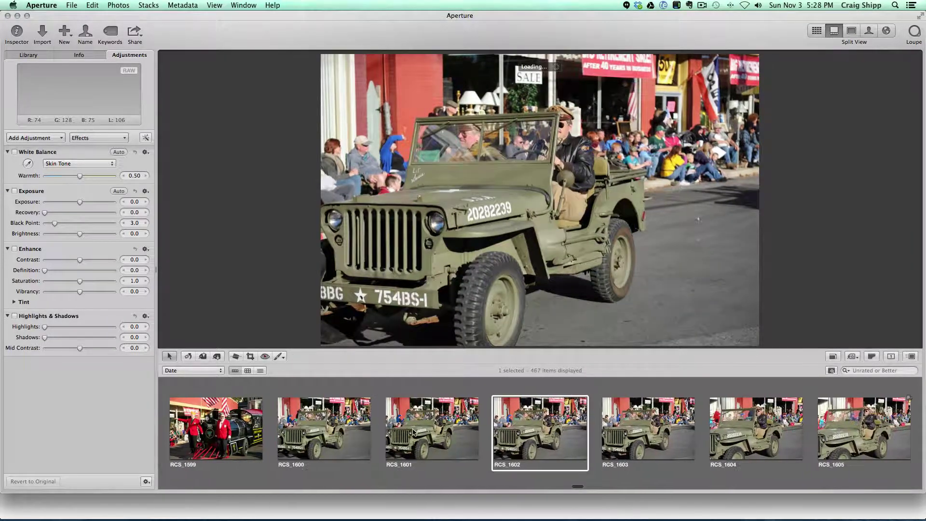
key(Right)
key(Right)
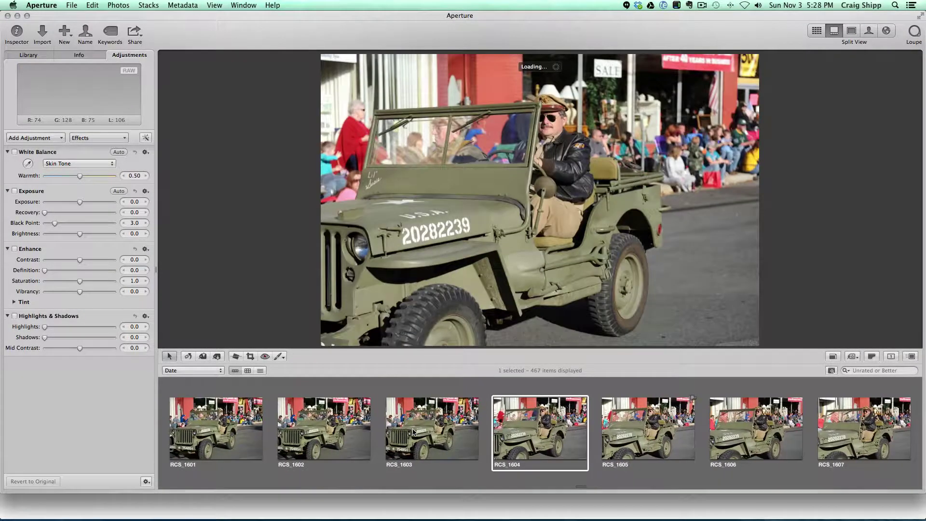
key(Right)
key(Right)
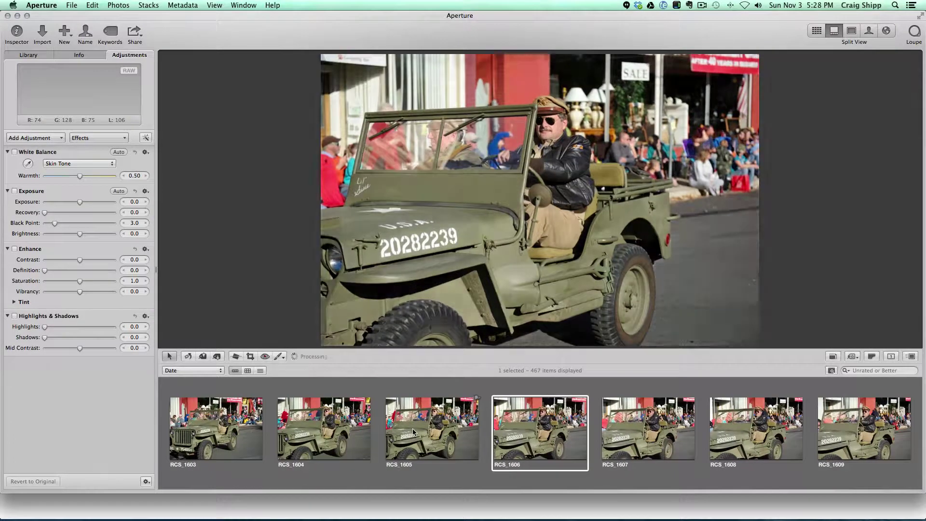
key(Right)
key(Right)
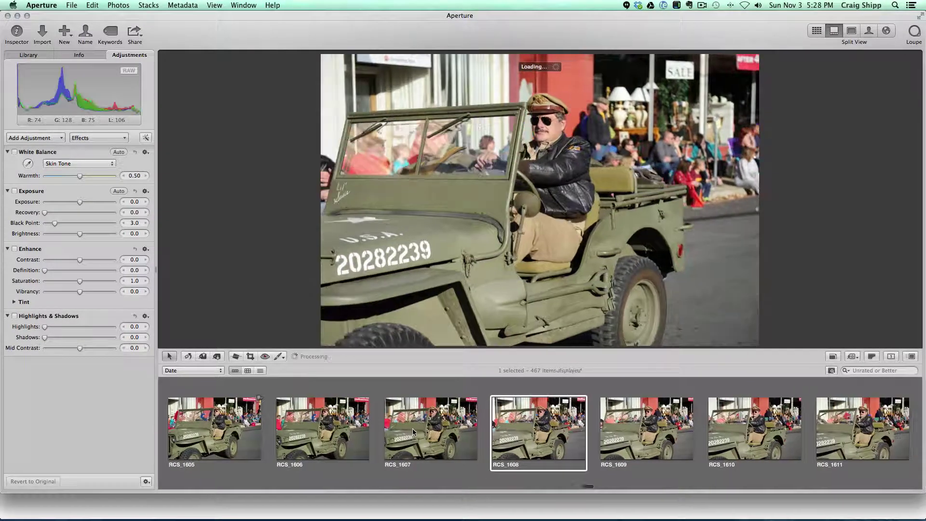
key(Right)
key(Right)
key(Right)
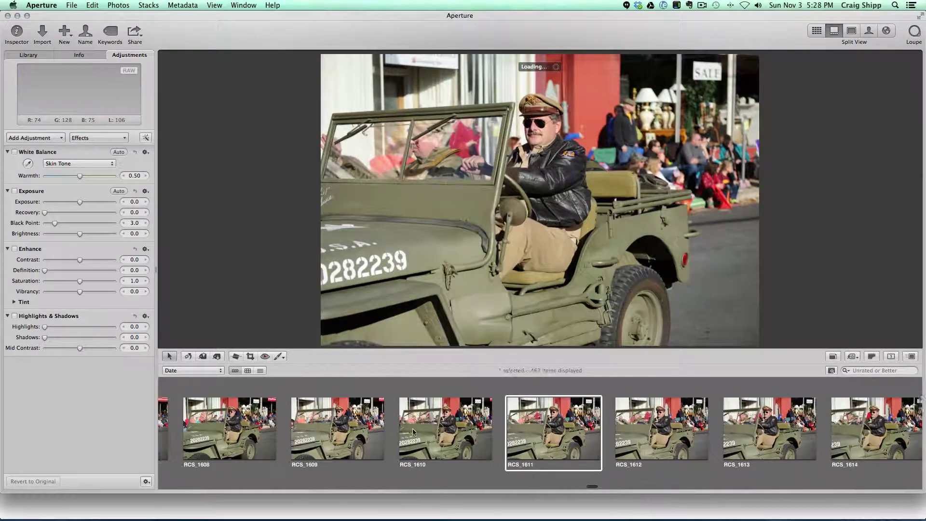
key(Right)
key(Right)
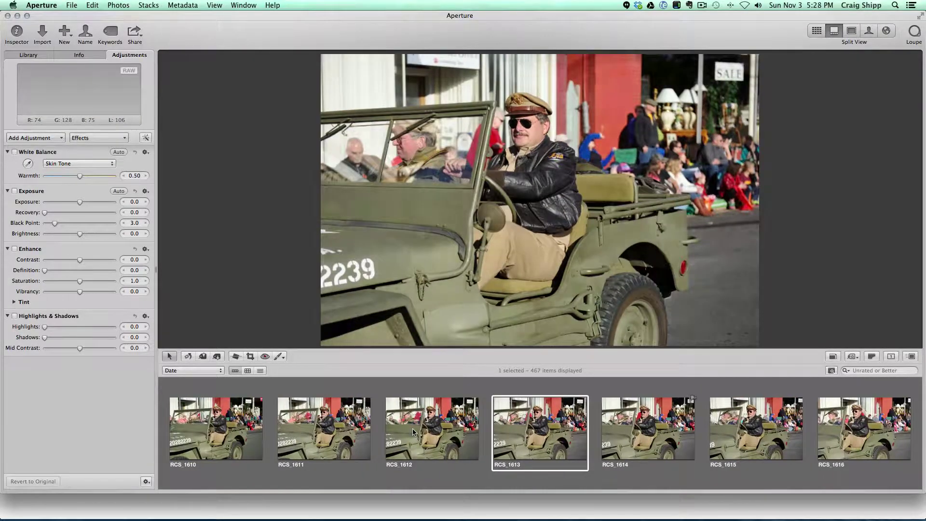
key(Right)
key(Right)
key(Right)
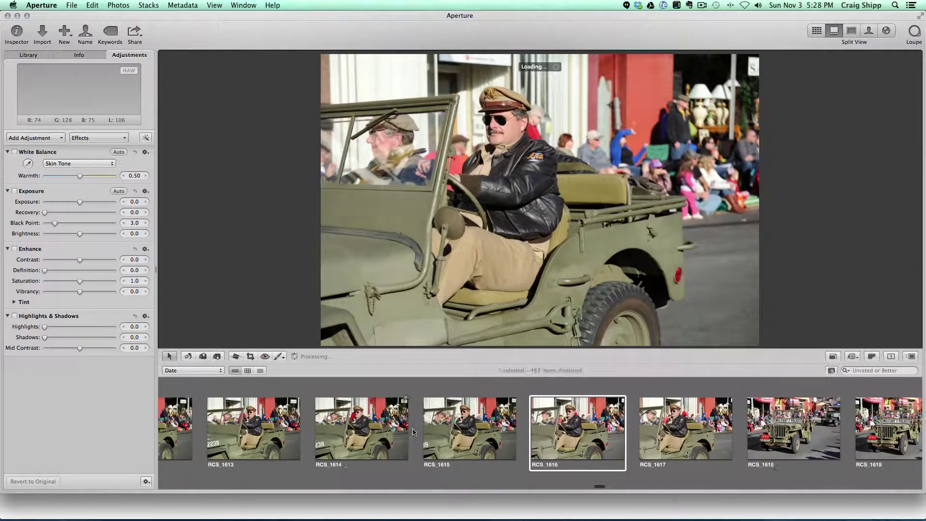
key(Right)
Step: Inspect the Military Police jeep photos from RCS_1618 to RCS_1638, continuing to the young flag bearers in RCS_1640
key(Right)
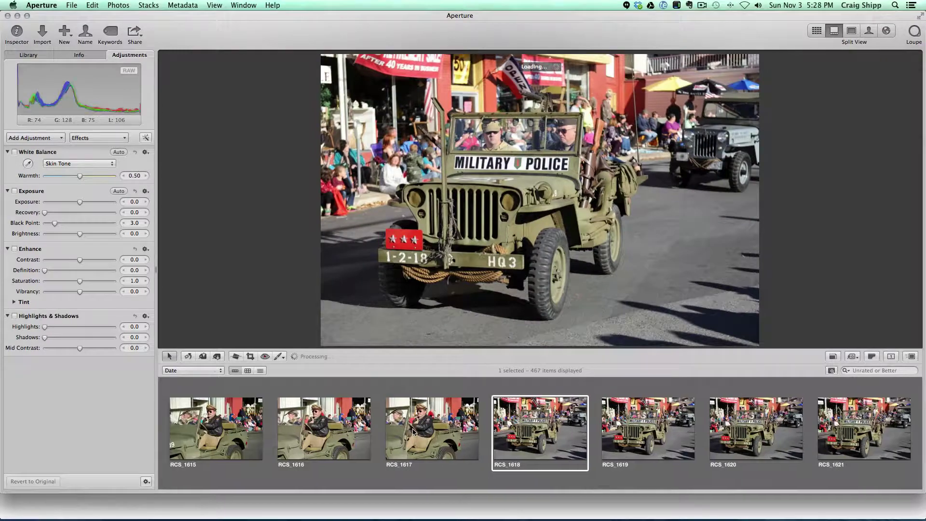
key(Right)
key(Right)
key(Right)
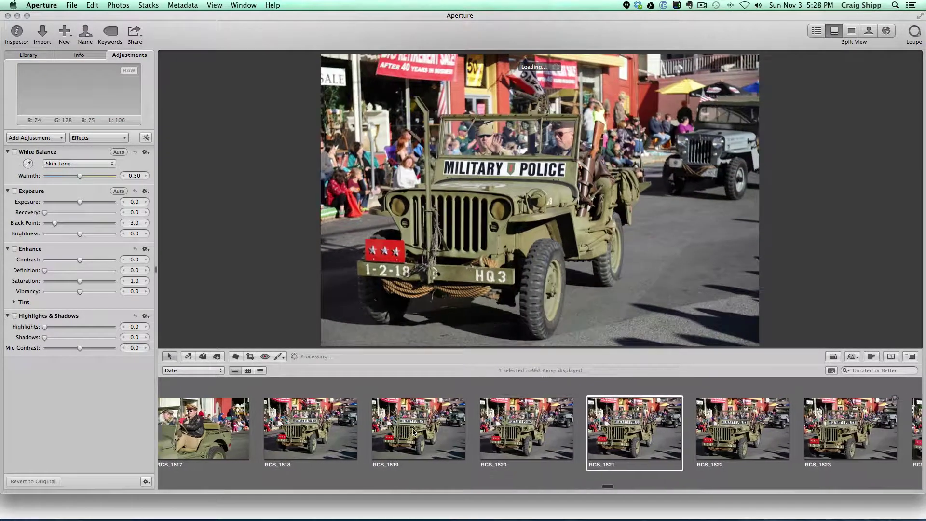
key(Right)
key(Right)
key(Right)
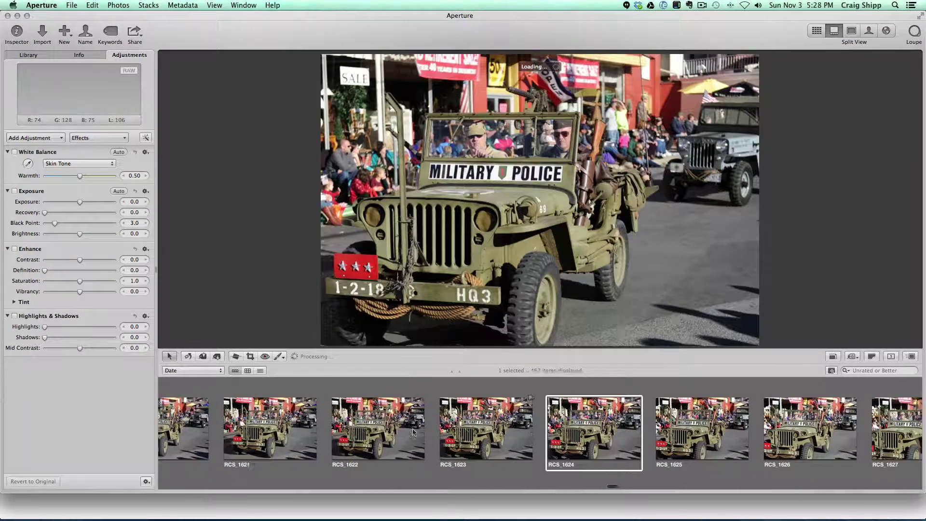
key(Right)
key(Right)
key(Right)
key(Right)
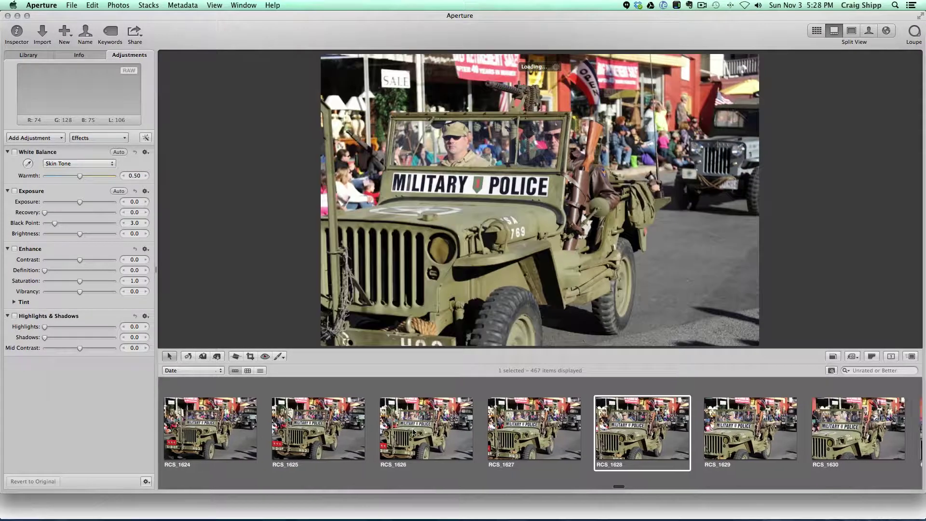
key(Right)
key(Right)
key(Right)
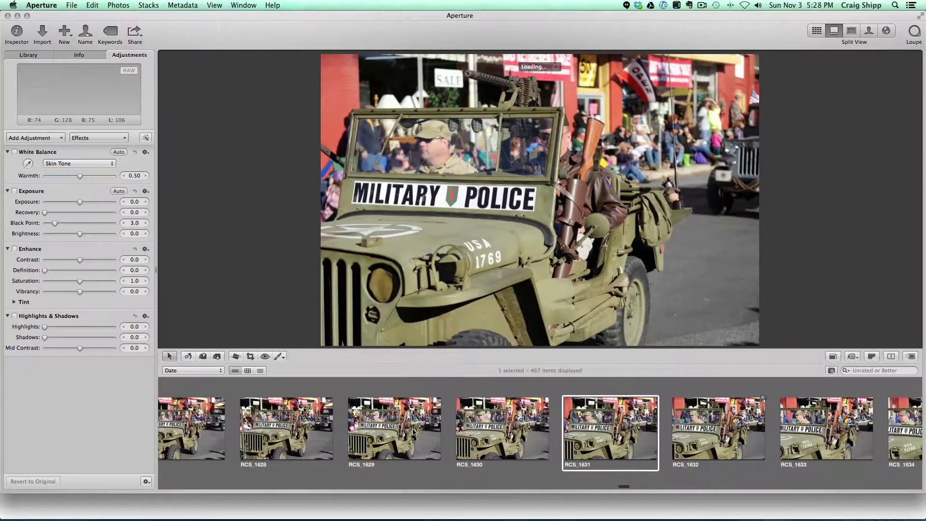
key(Right)
key(Right)
key(Right)
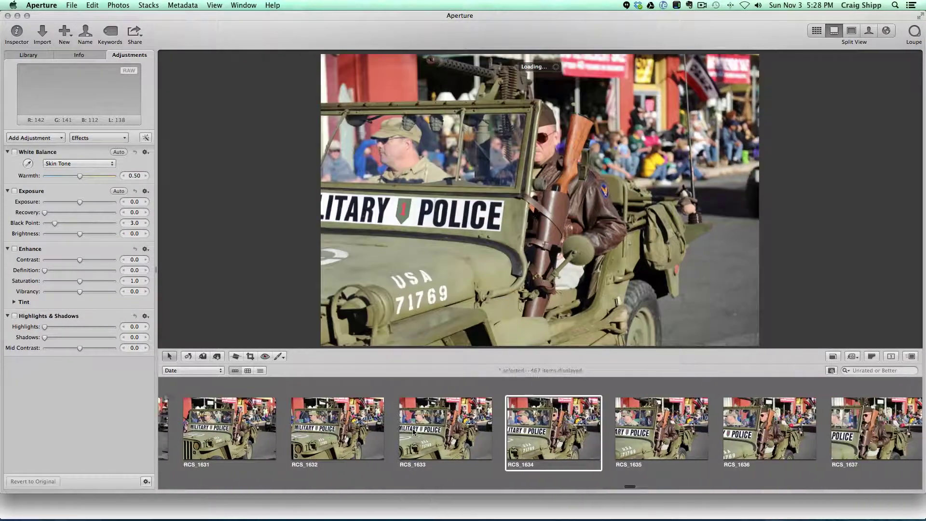
key(Right)
key(Right)
key(Right)
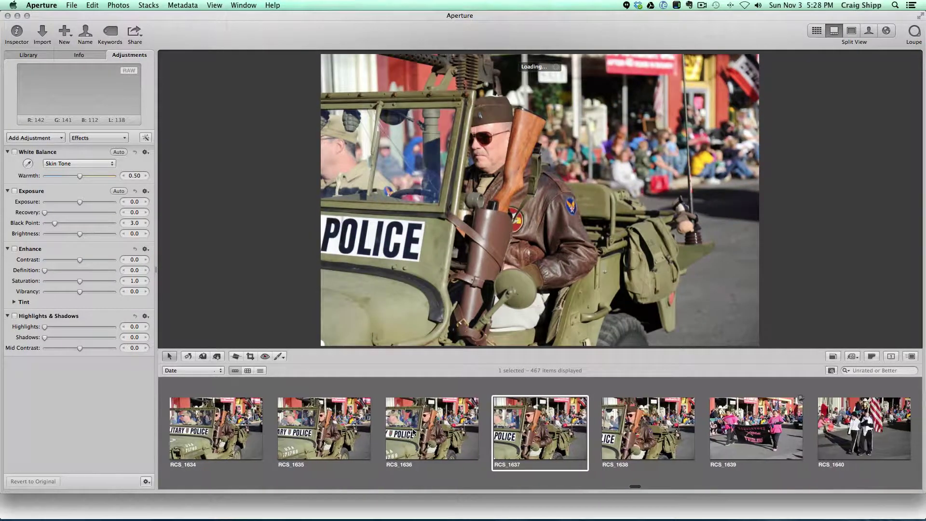
key(Right)
key(Right)
key(Right)
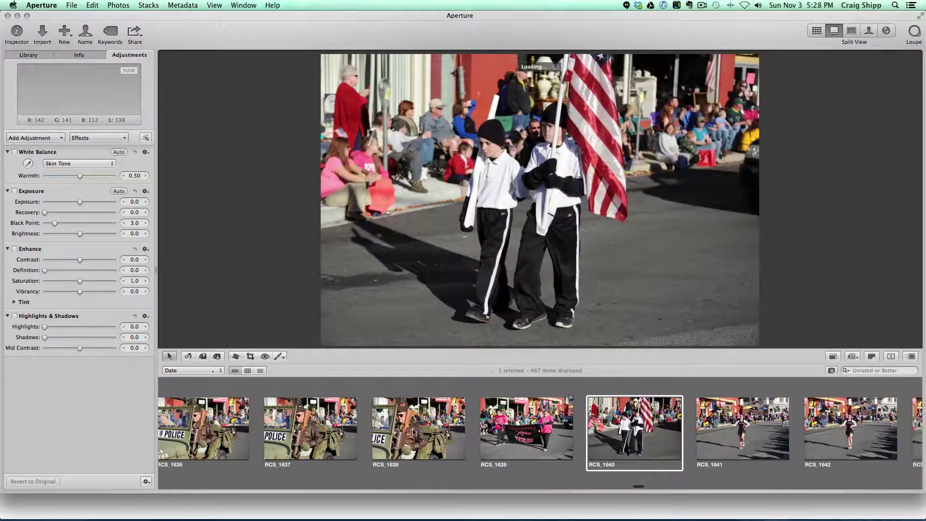
Step: Review the photos of the lead baton twirler in the black-and-pink uniform one by one, from RCS_1641 to RCS_1658
key(Right)
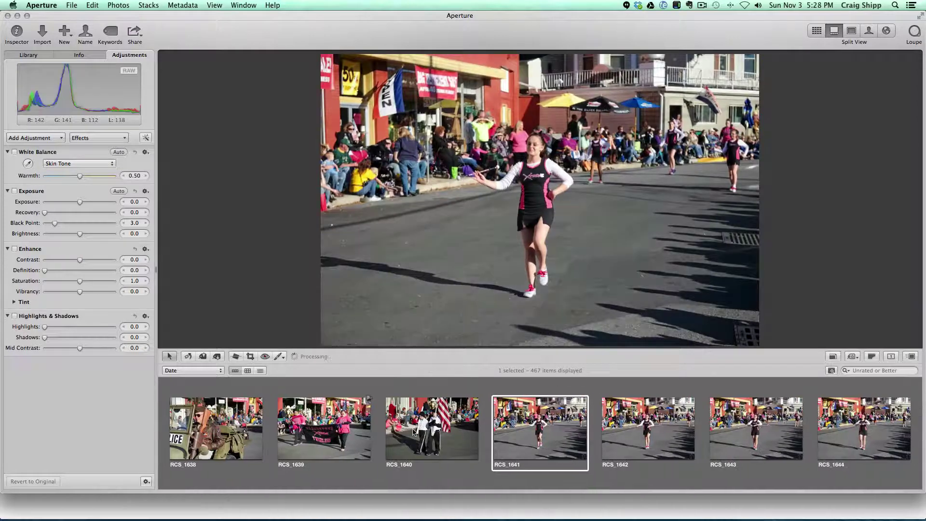
key(Right)
key(Right)
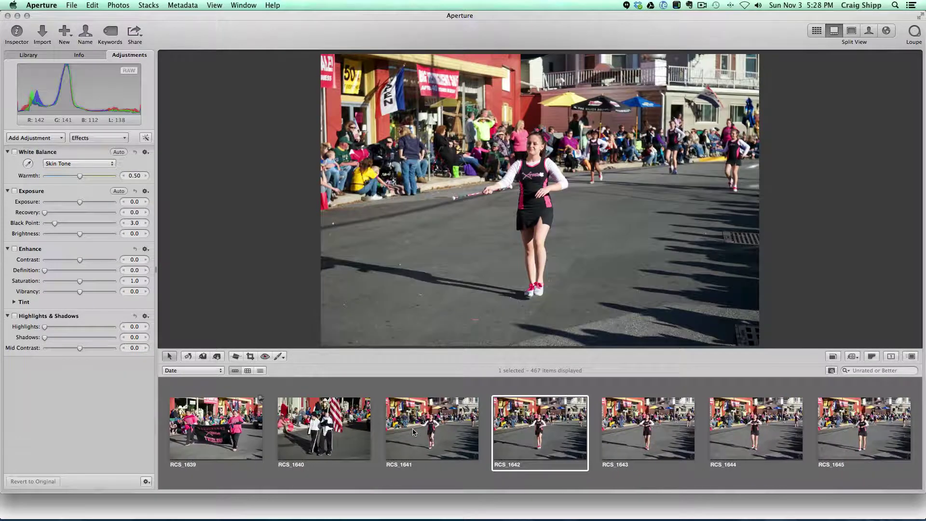
key(Right)
key(Right)
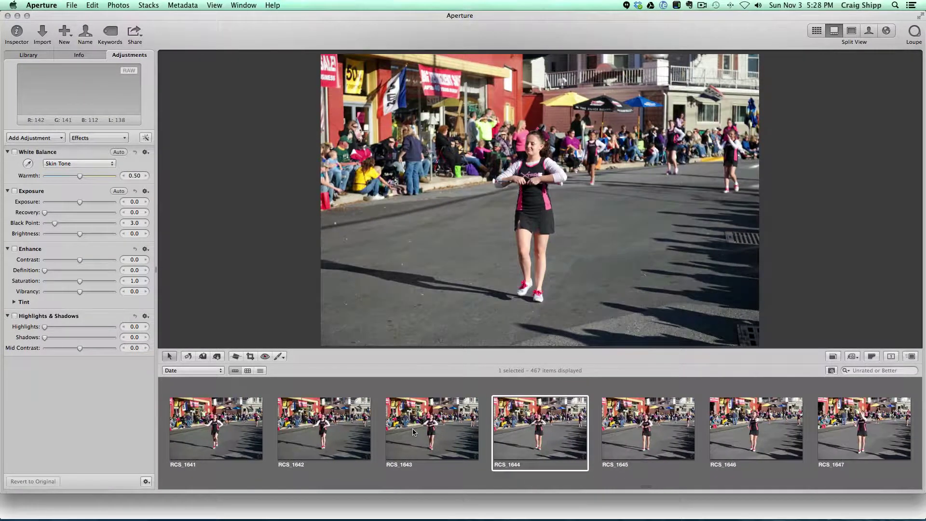
key(Right)
key(Right)
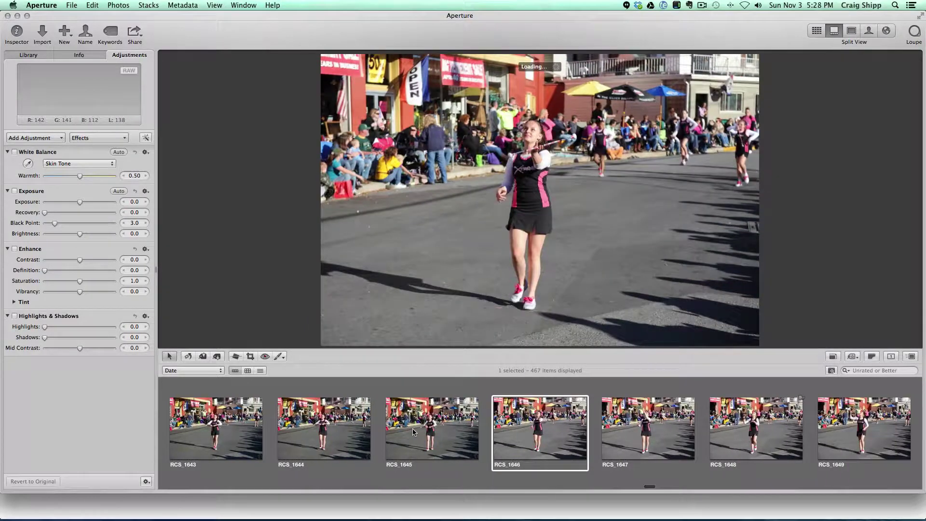
key(Right)
key(Right)
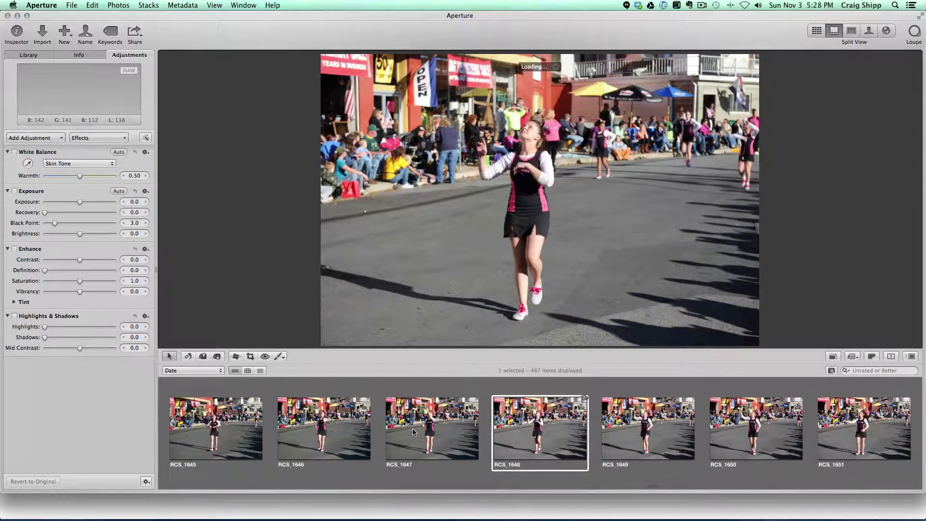
key(Right)
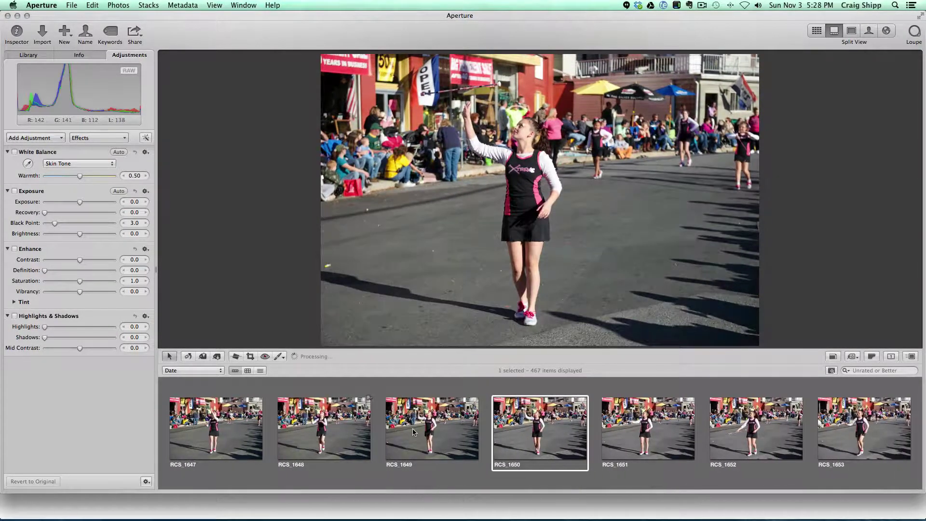
key(Right)
key(Right)
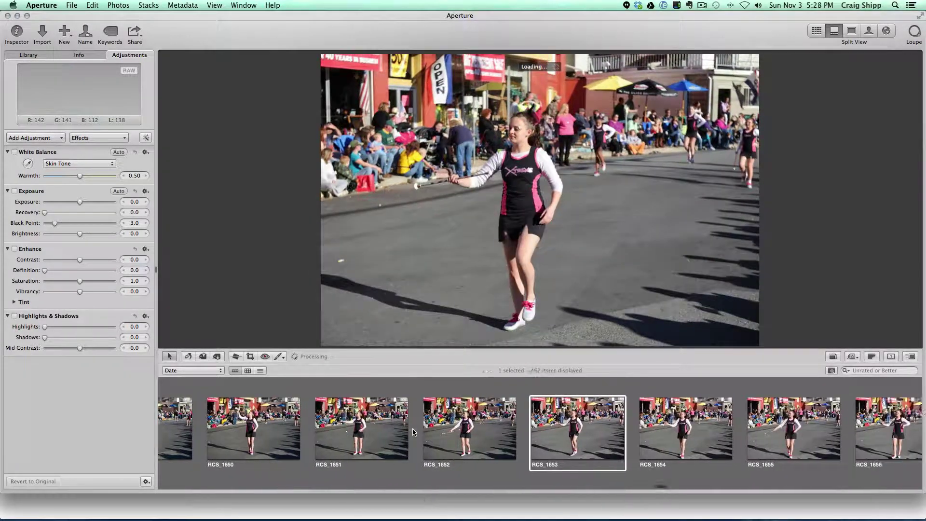
key(Right)
key(Right)
key(Right)
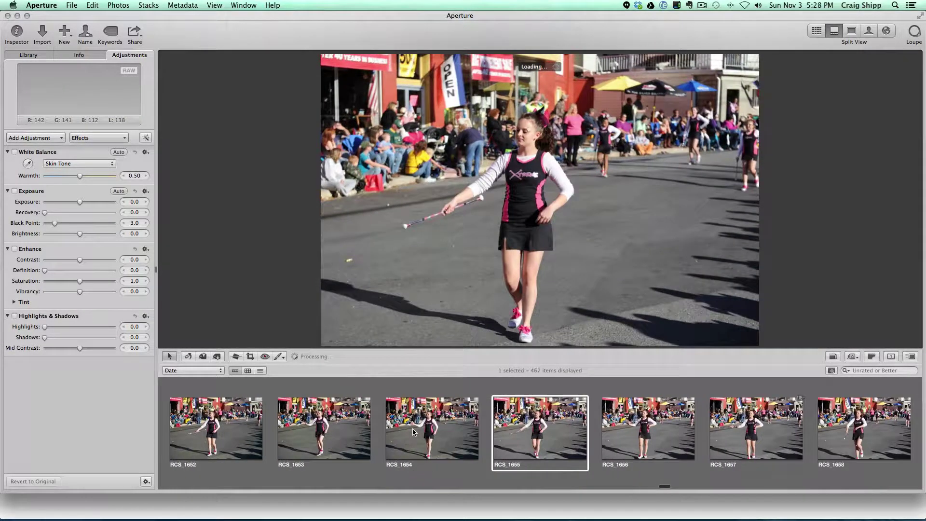
key(Right)
key(Right)
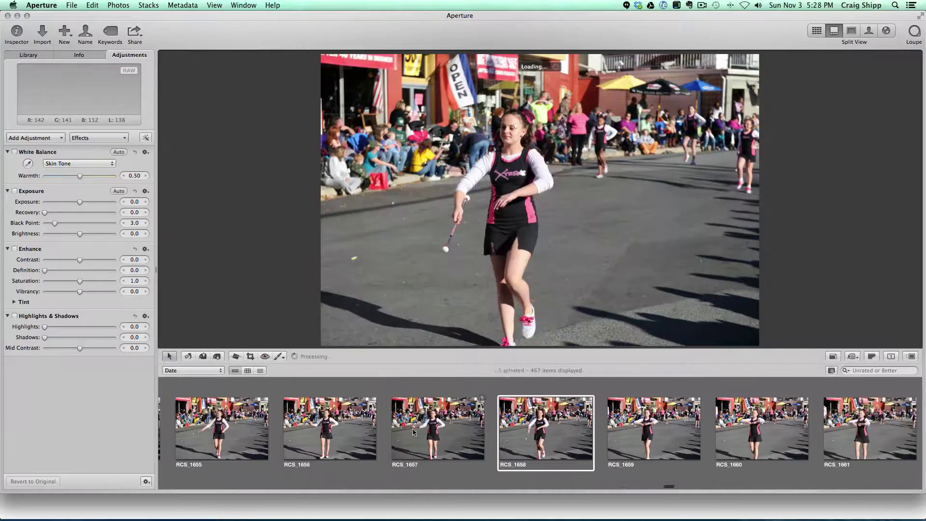
Step: Flag the baton twirler photos RCS_1660 and RCS_1661
key(Right)
key(Right)
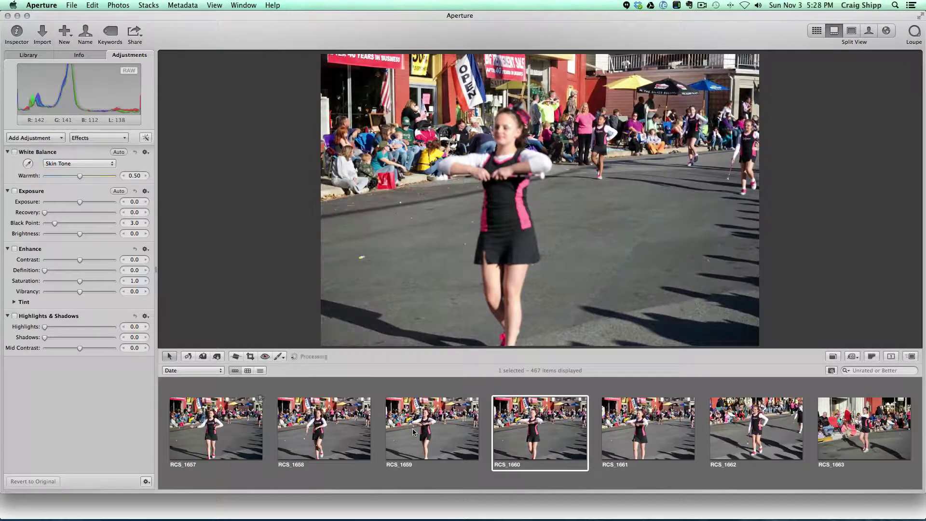
key(Right)
click(585, 403)
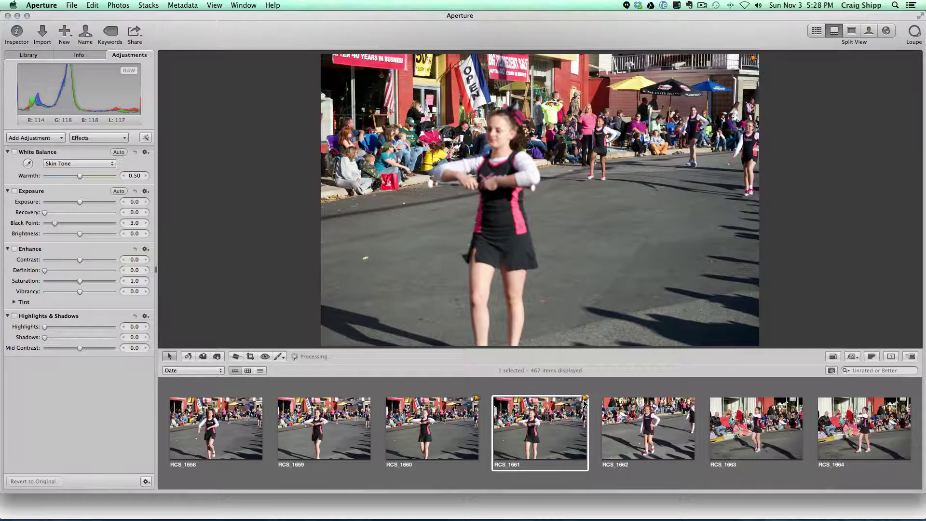
Step: Look through the photos of the other baton twirlers in sequence, from RCS_1662 to RCS_1670
key(Right)
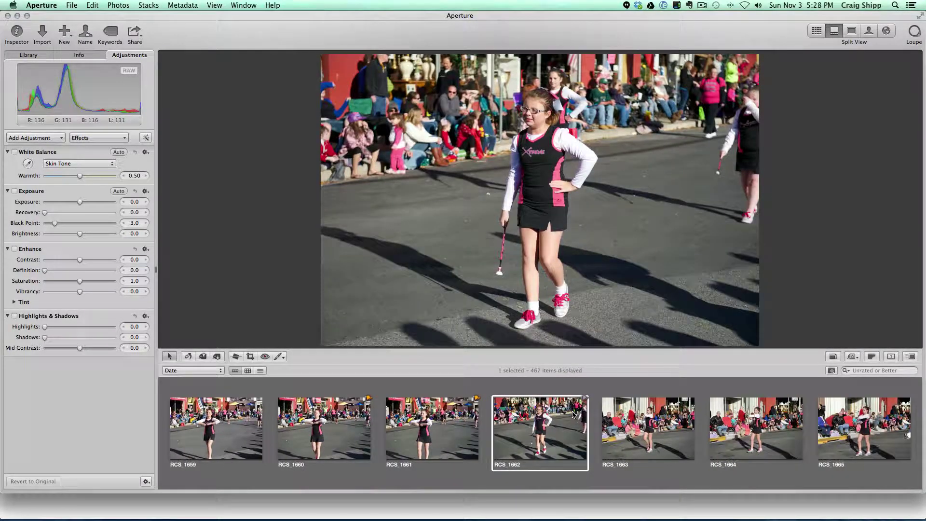
key(Right)
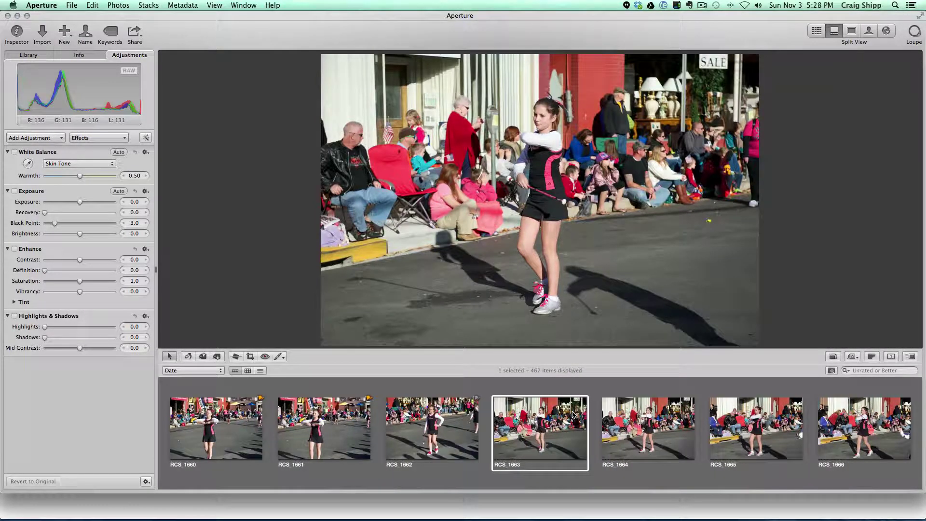
key(Right)
key(Right)
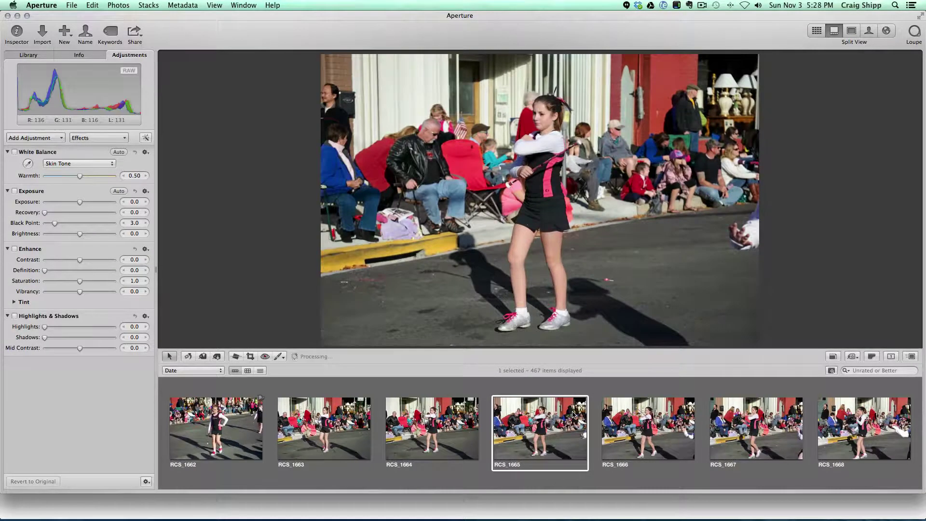
key(Right)
key(Right)
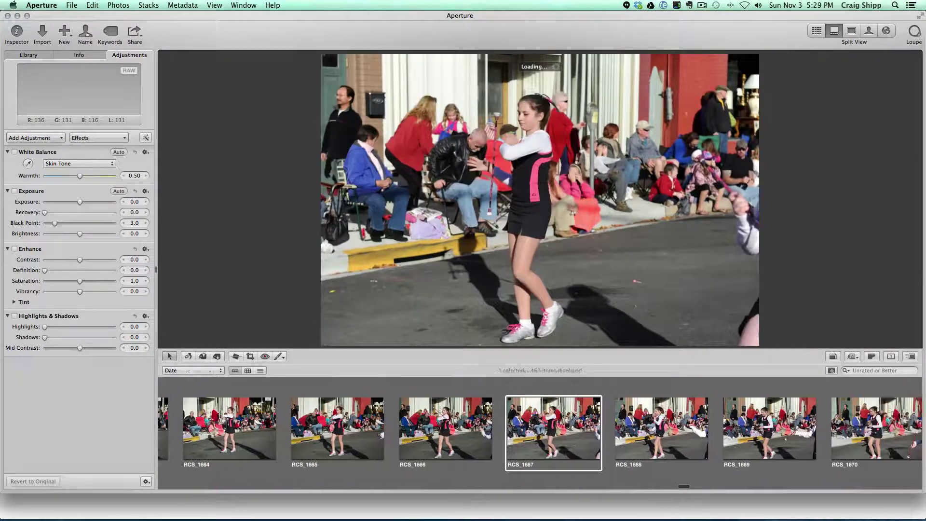
key(Right)
key(Right)
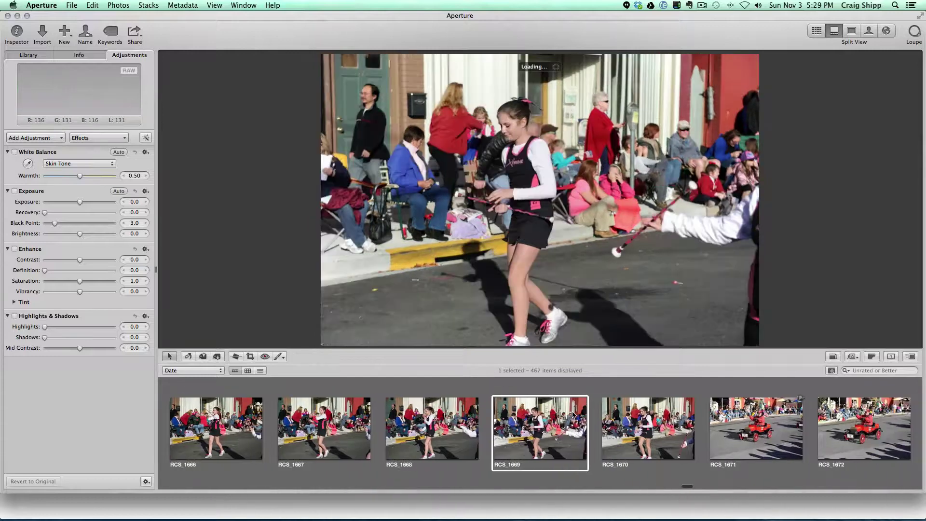
key(Right)
Step: Check the photos of the driver in the miniature red parade car, from RCS_1671 to RCS_1676
key(Right)
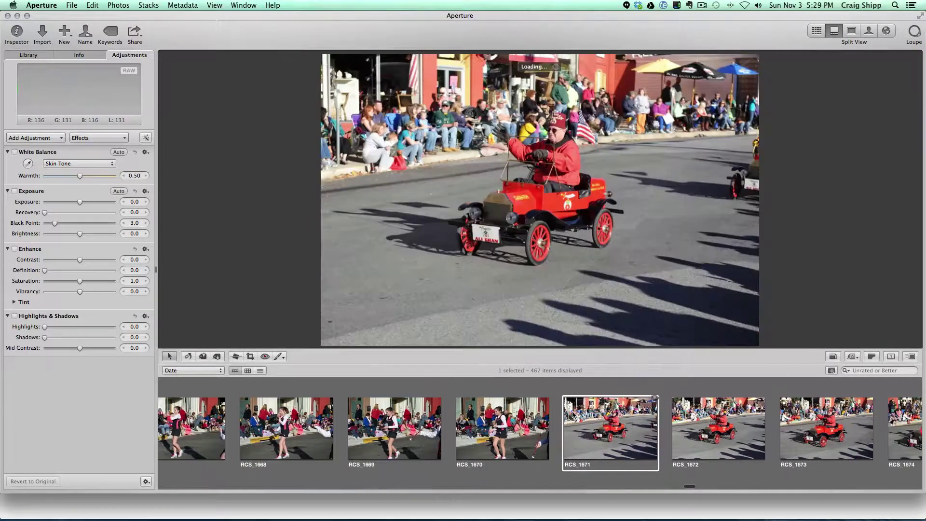
key(Right)
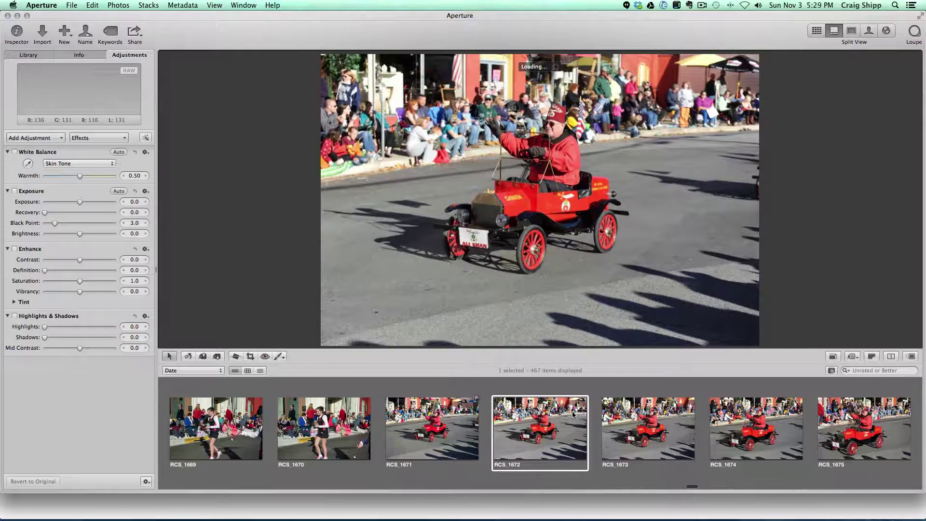
key(Right)
key(Right)
key(Right)
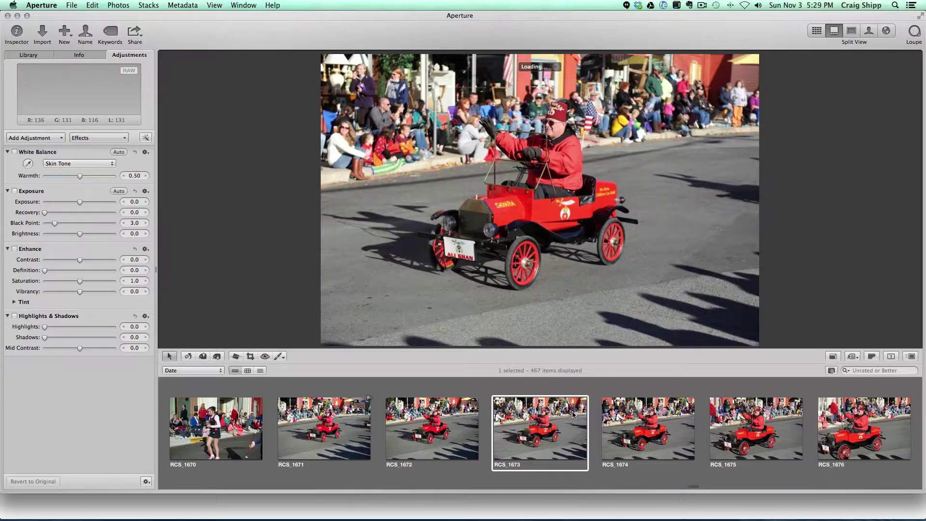
key(Right)
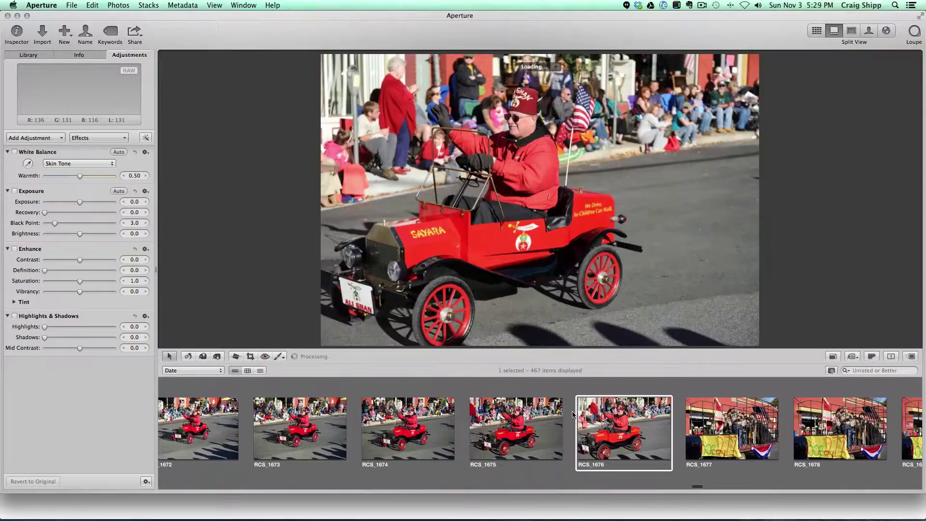
Step: Examine the photos of the saluting Troop 277 scouts on their float, from RCS_1677 to RCS_1688
key(Right)
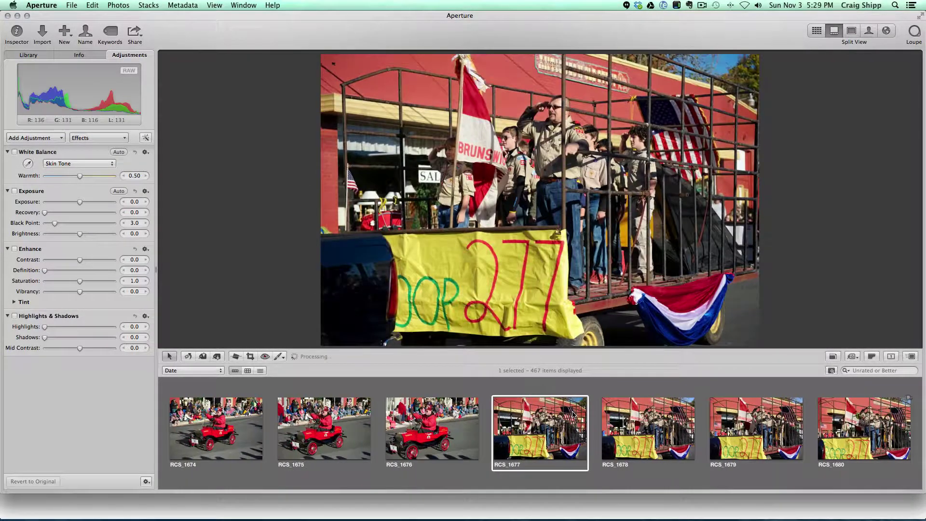
key(Right)
key(Right)
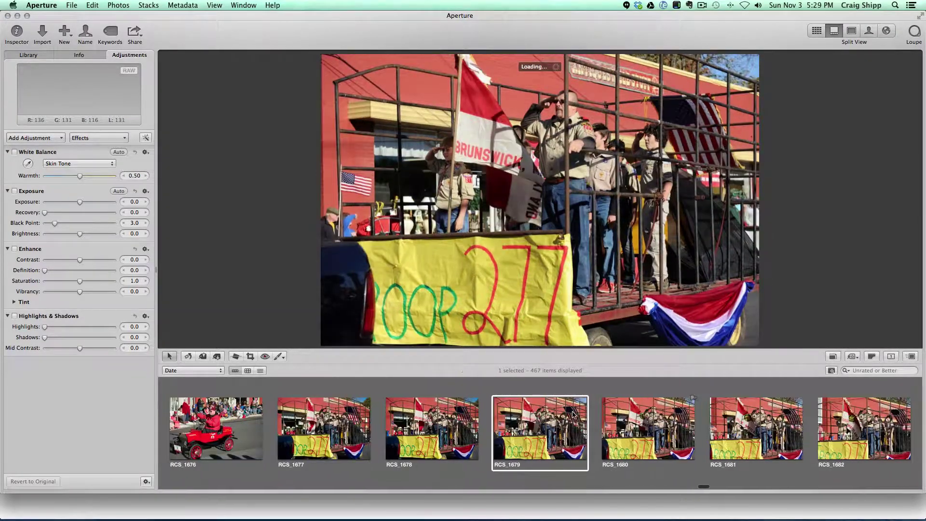
key(Right)
key(Right)
key(Right)
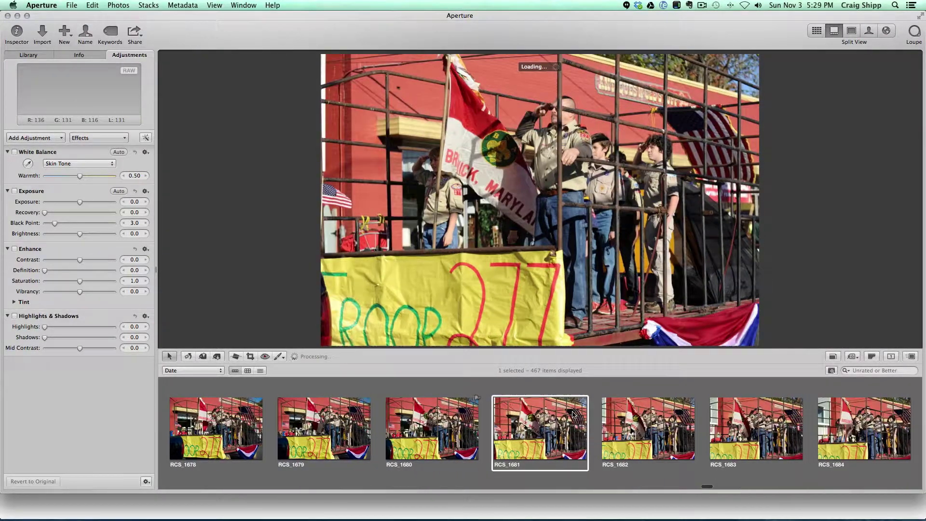
key(Right)
key(Right)
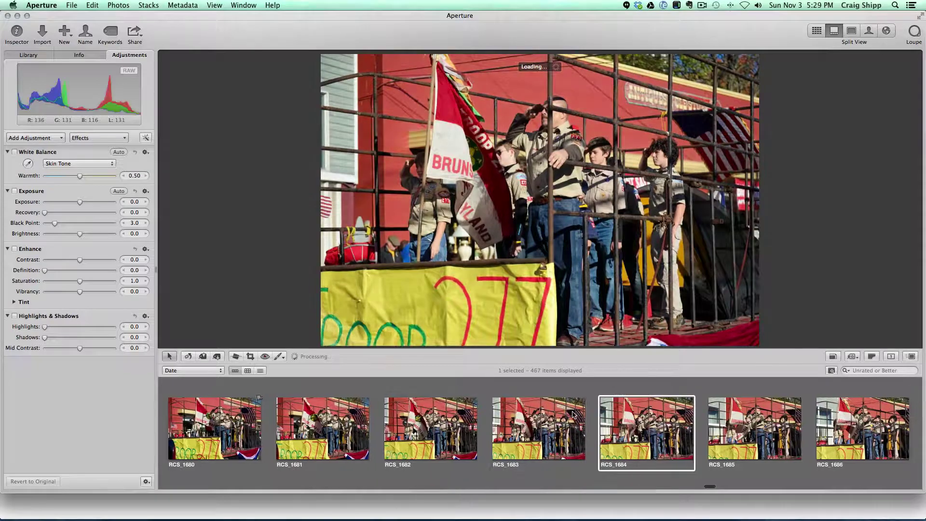
key(Right)
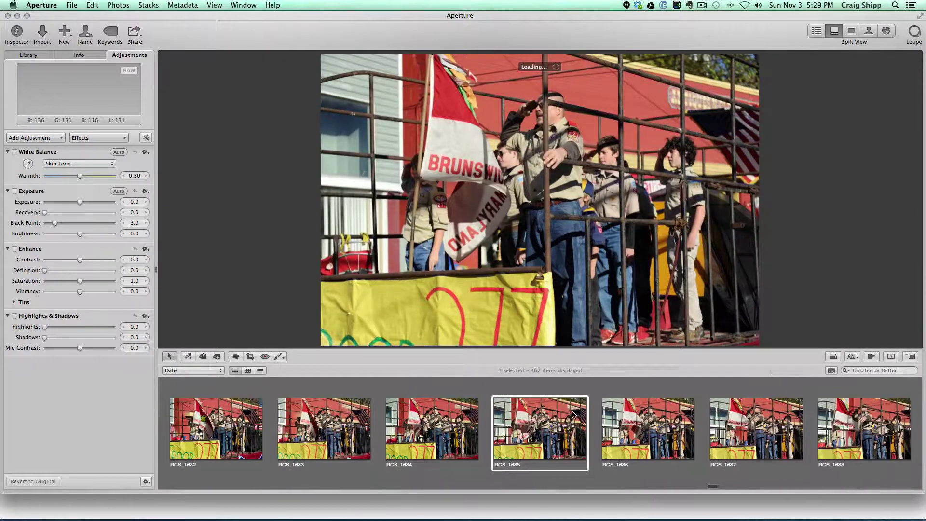
key(Right)
key(Right)
key(Right)
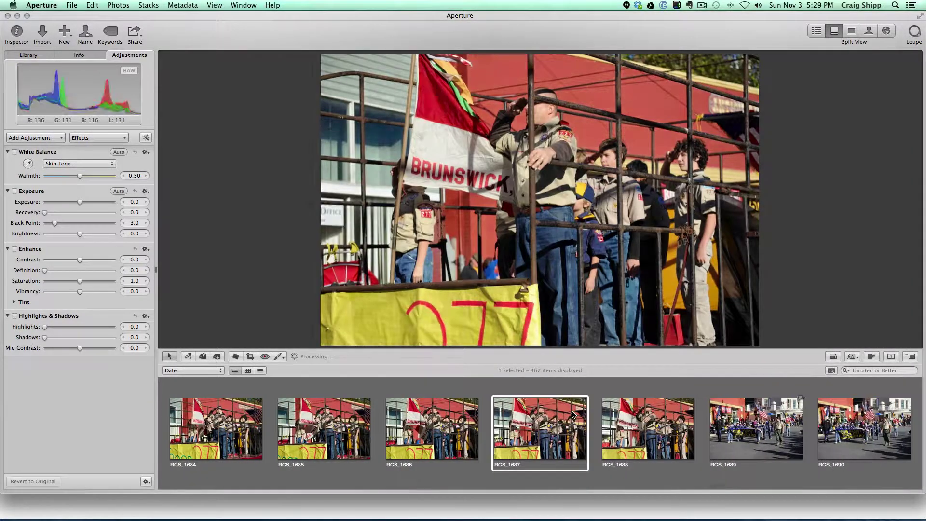
Step: Inspect the Cub Scout Pack 277 banner photos from RCS_1689 to RCS_1709, continuing to the white veterans banner in RCS_1710
key(Right)
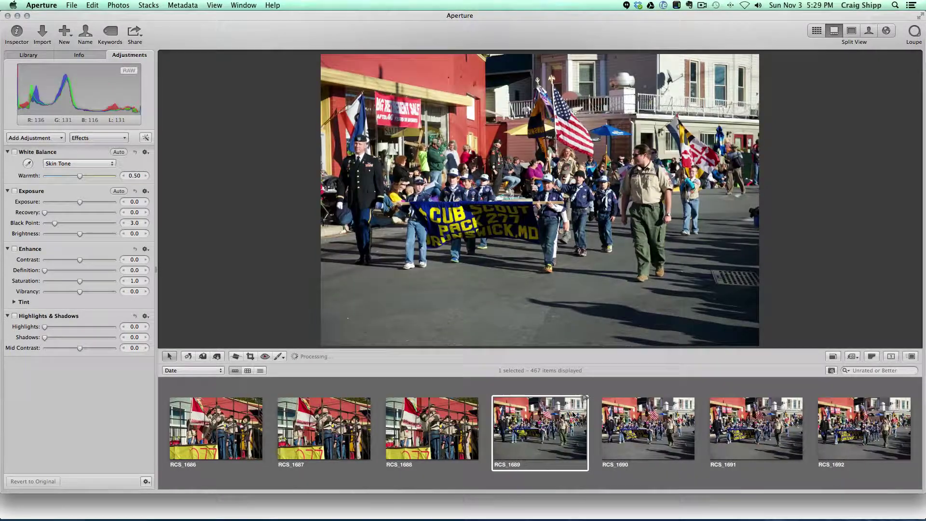
key(Right)
key(Right)
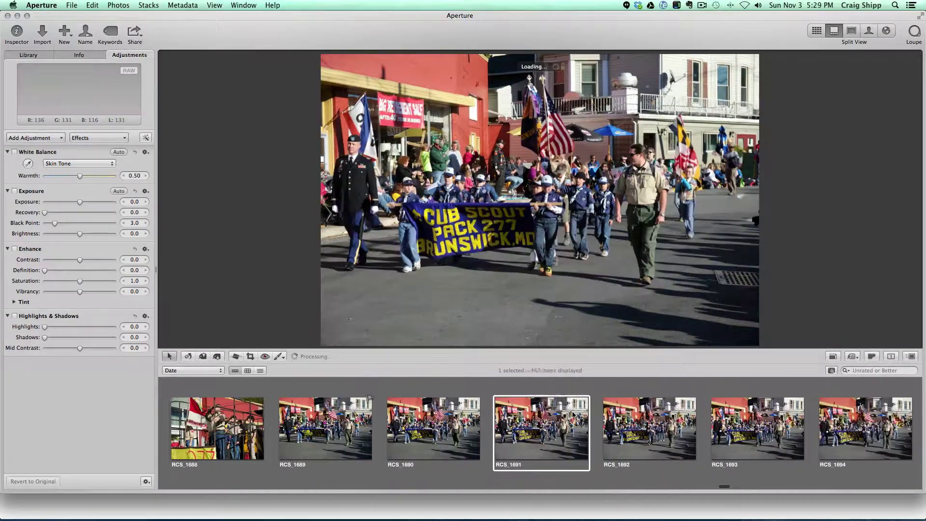
key(Right)
key(Right)
key(Right)
key(Right)
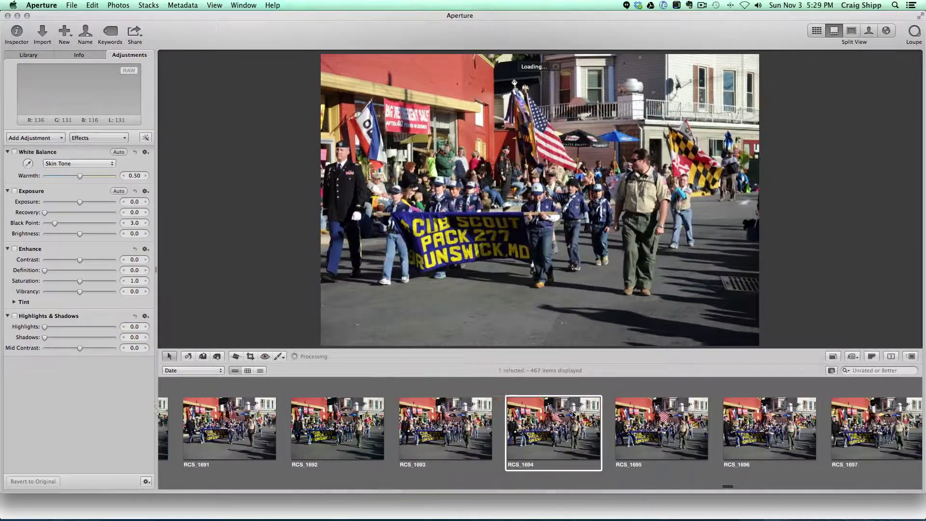
key(Right)
key(Right)
key(Right)
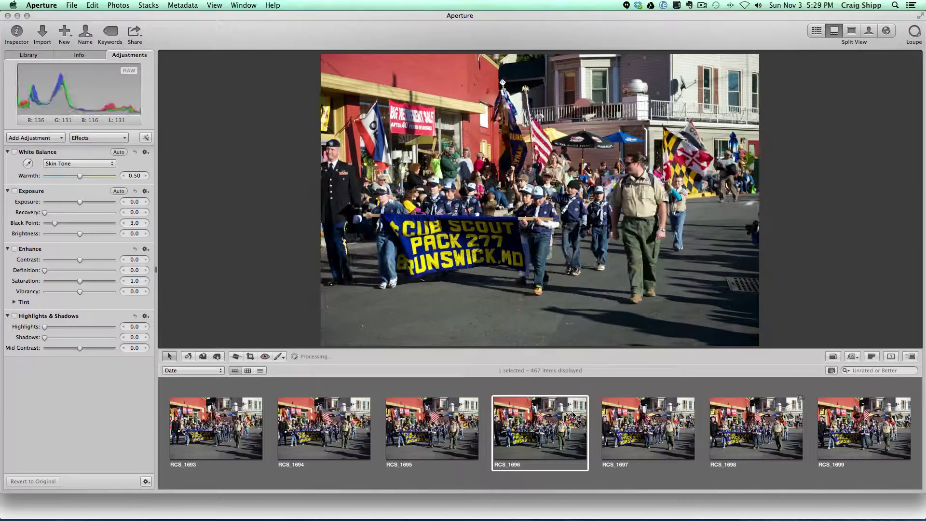
key(Right)
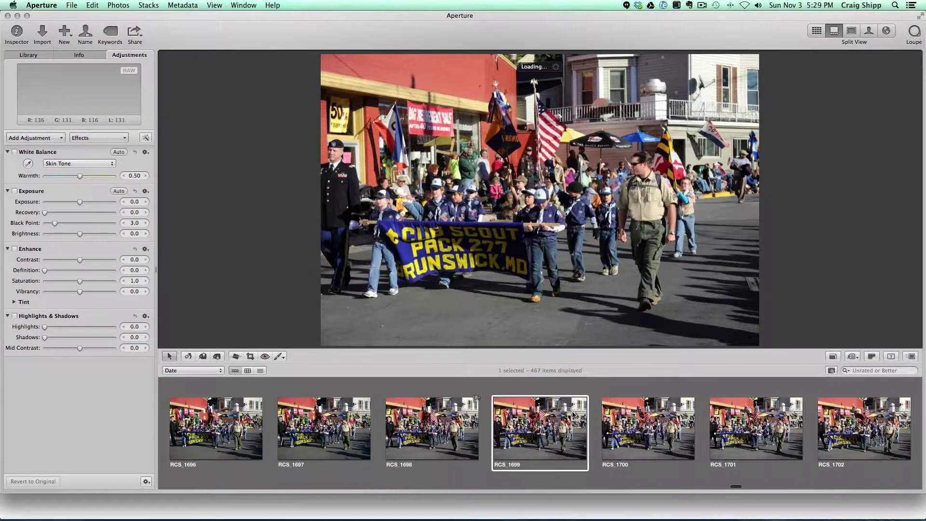
key(Right)
key(Right)
key(Right)
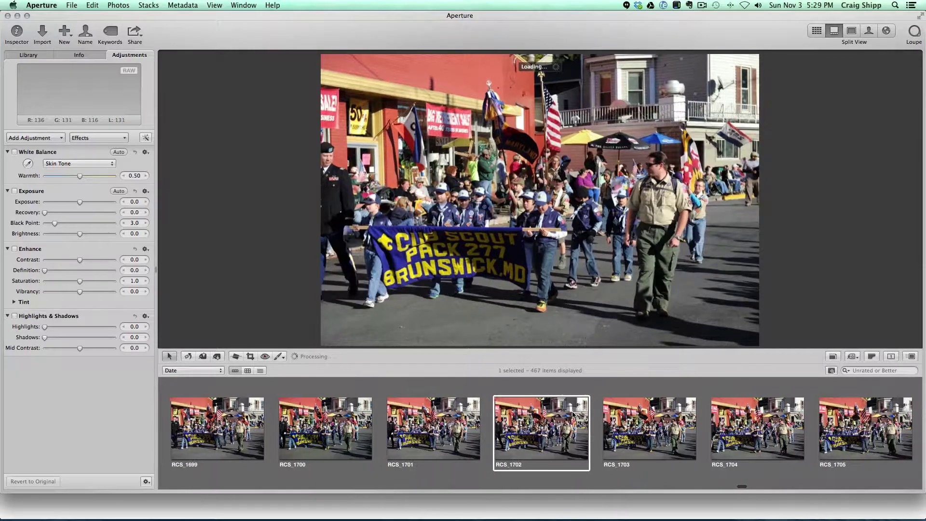
key(Right)
key(Right)
key(Right)
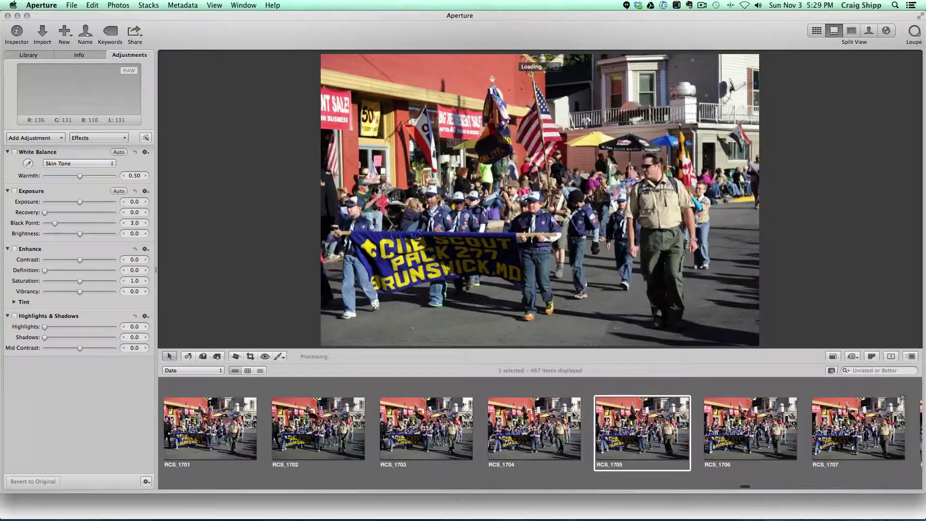
key(Right)
key(Right)
key(Right)
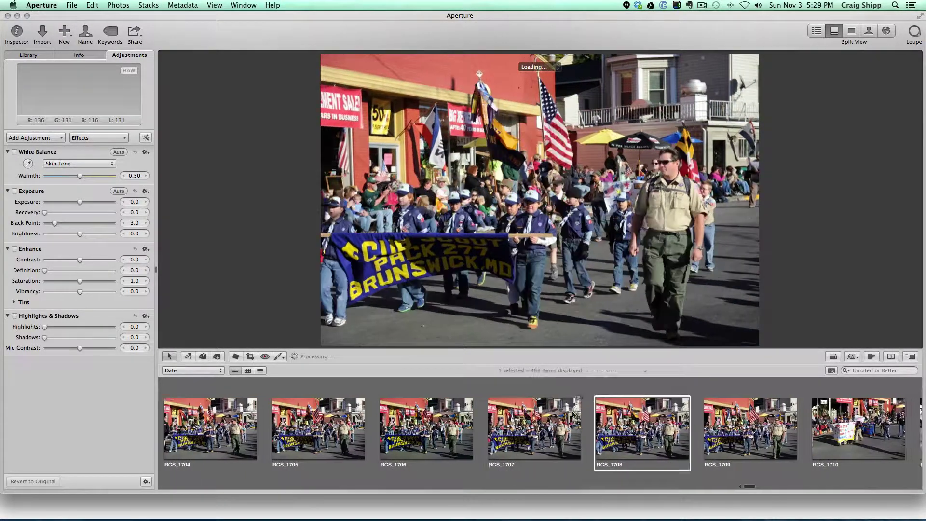
key(Right)
key(Right)
key(Right)
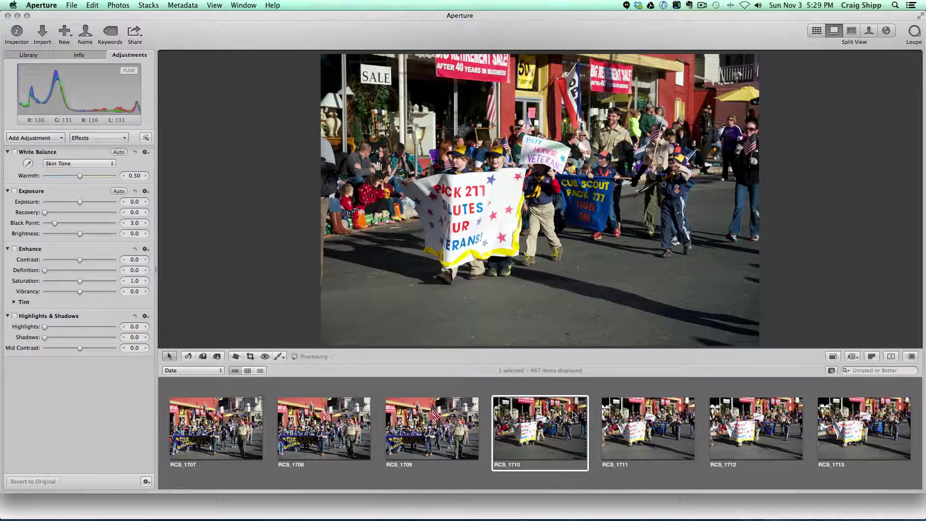
Step: Look through the remaining photos of the white Pack 277 veterans banner, from RCS_1711 to RCS_1723
key(Right)
key(Right)
key(Right)
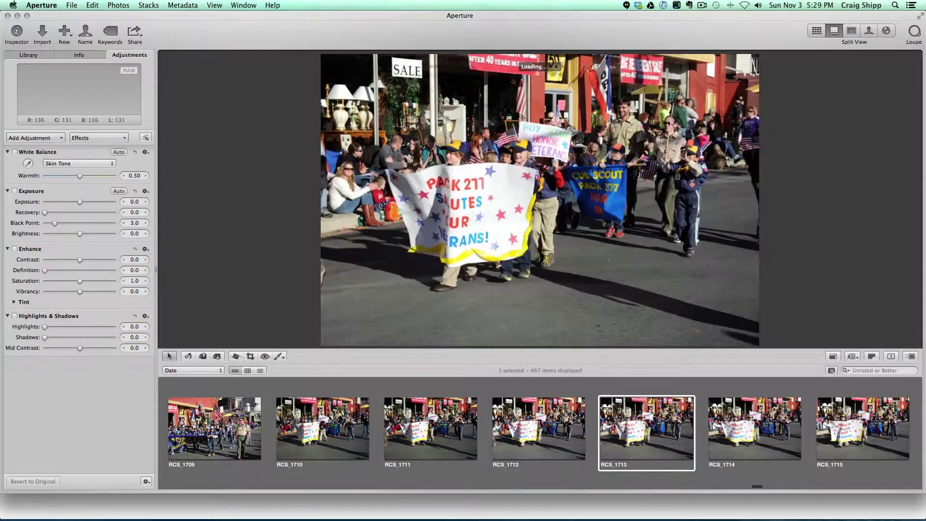
key(Right)
key(Right)
key(Right)
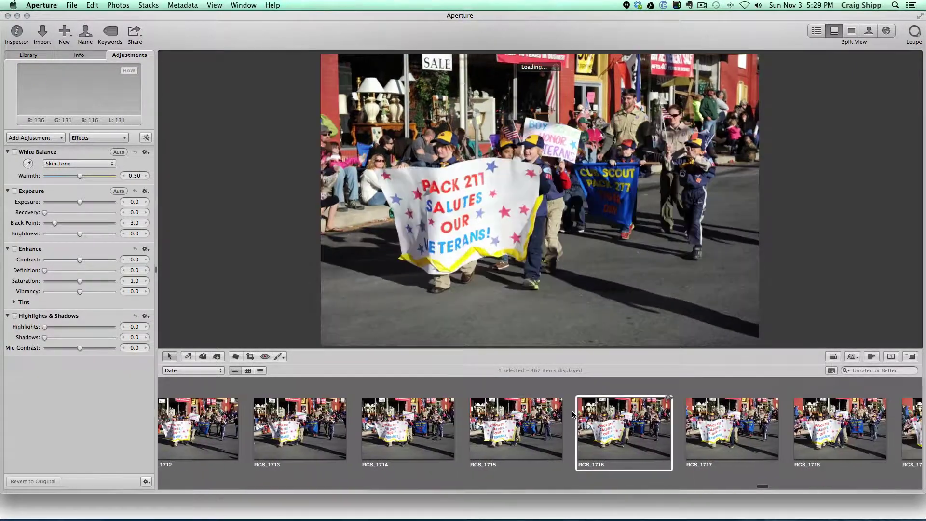
key(Right)
key(Right)
key(Right)
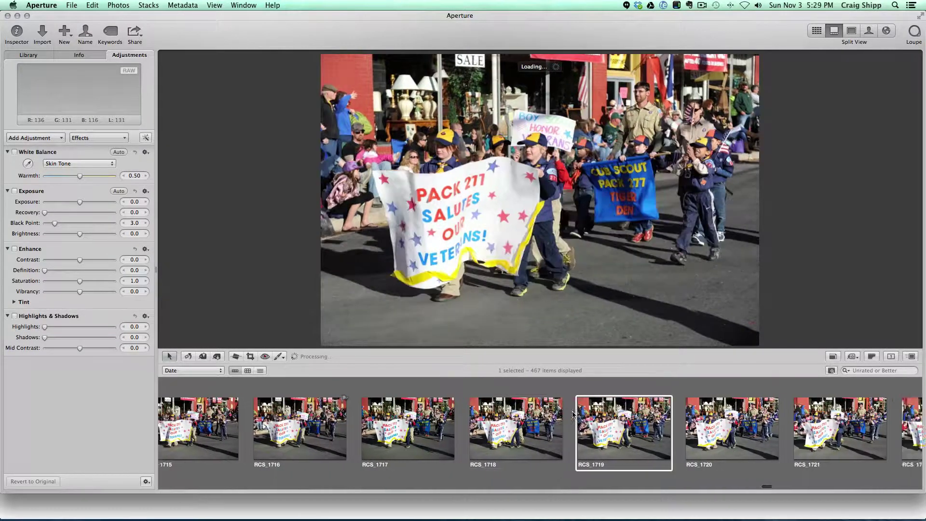
key(Right)
key(Right)
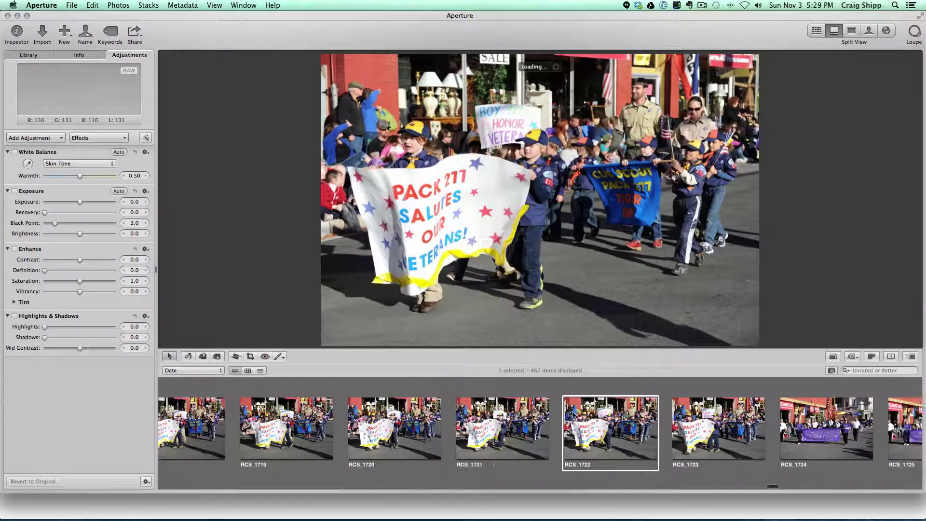
key(Right)
Step: Check the photos of the purple Silver Starlettes banner in sequence, from RCS_1724 to RCS_1737
key(Right)
key(Right)
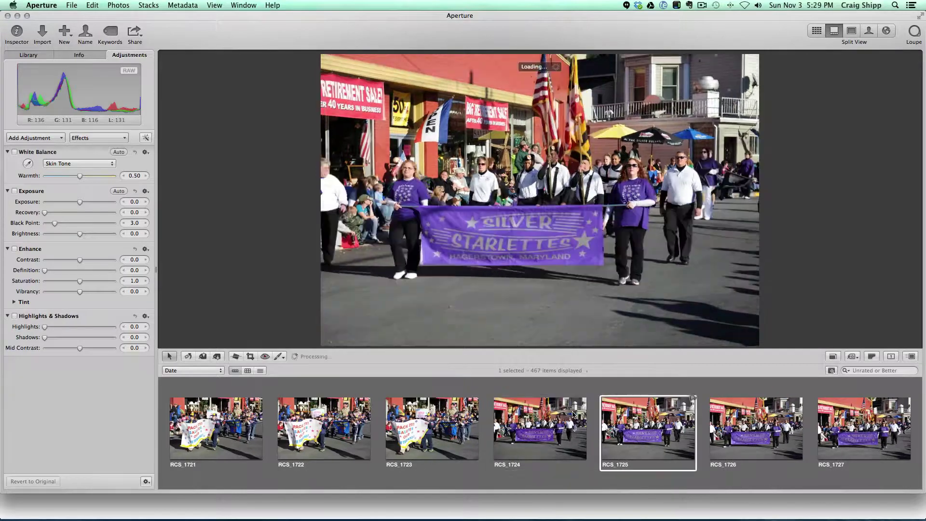
key(Right)
key(Right)
key(Right)
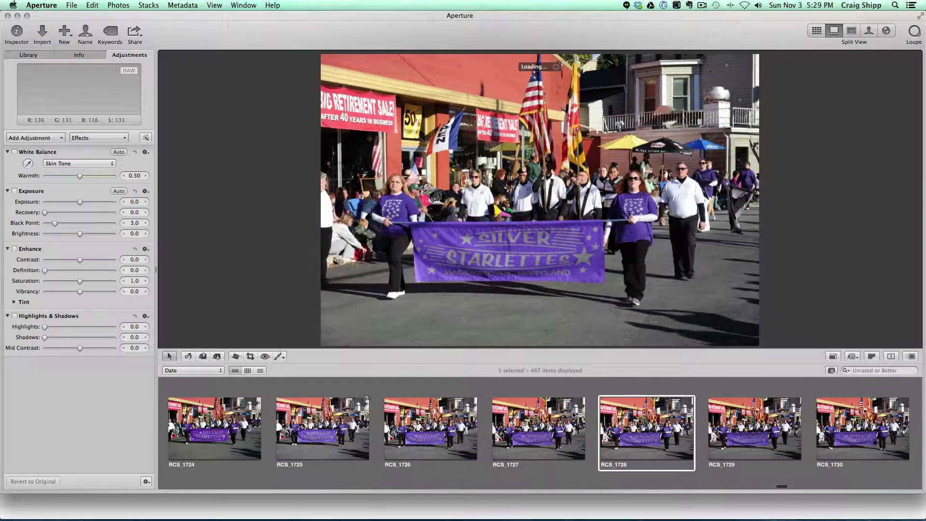
key(Right)
key(Right)
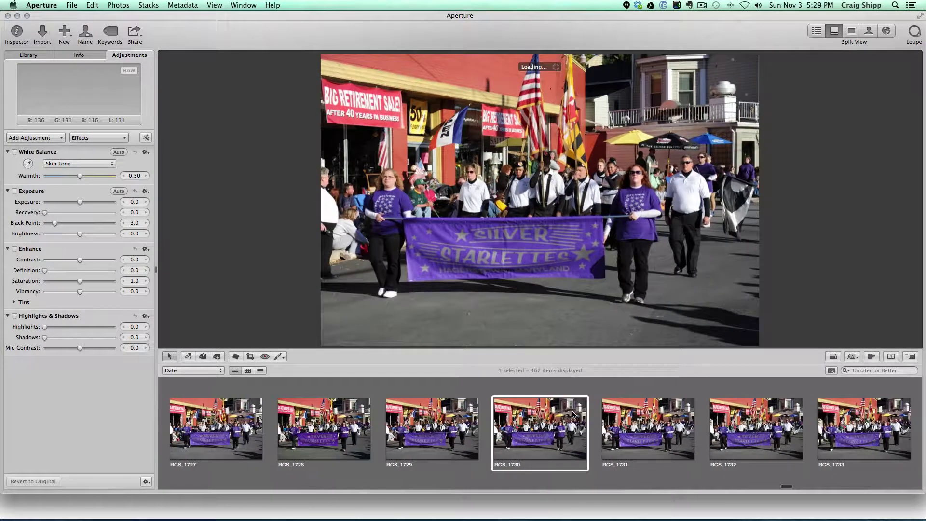
key(Right)
key(Right)
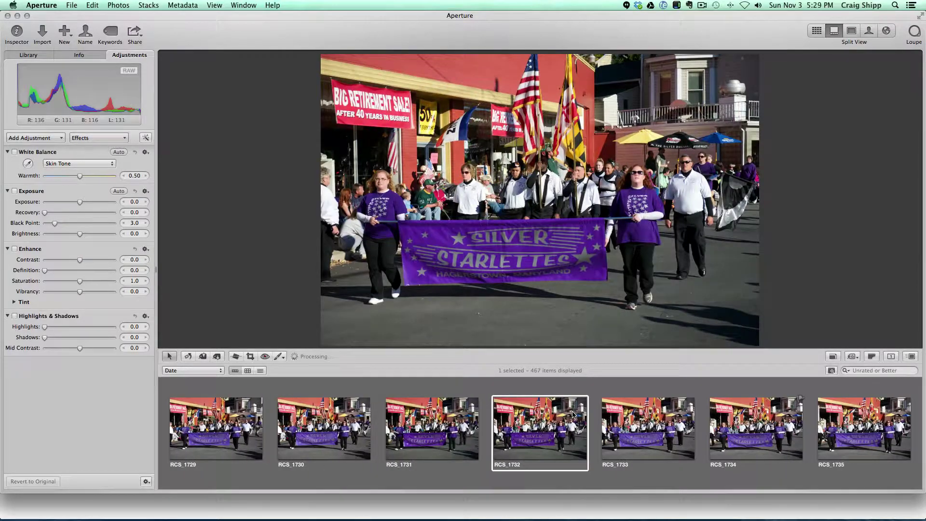
key(Right)
key(Right)
key(Right)
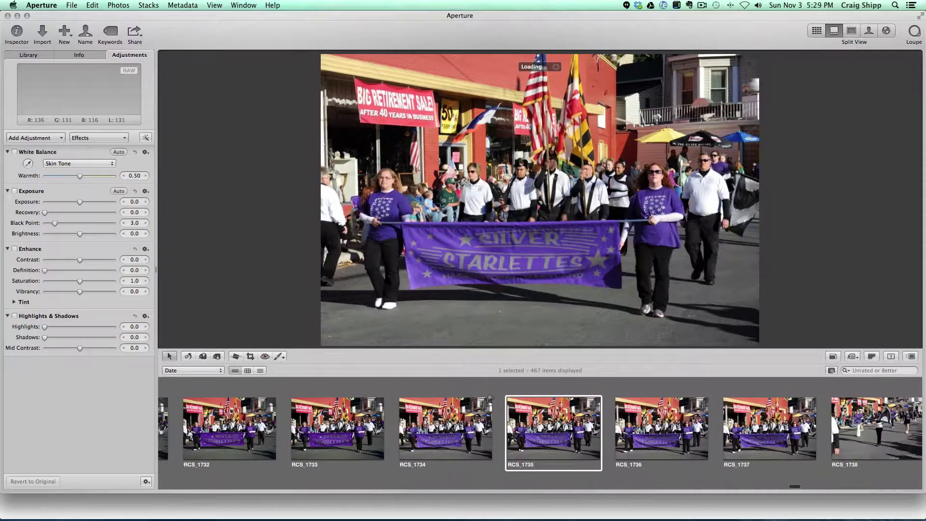
key(Right)
key(Right)
Step: Examine the photos of the performer spinning the black and silver flag, from RCS_1738 to RCS_1759
key(Right)
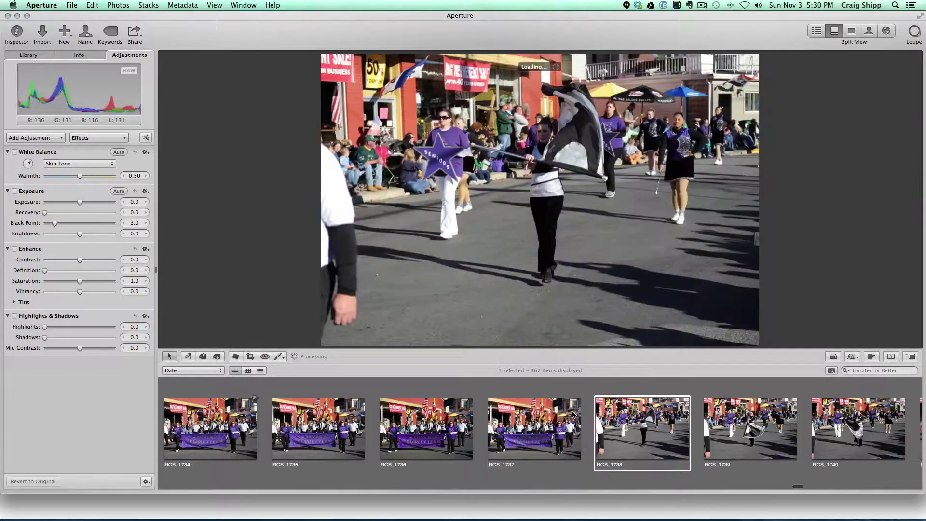
key(Right)
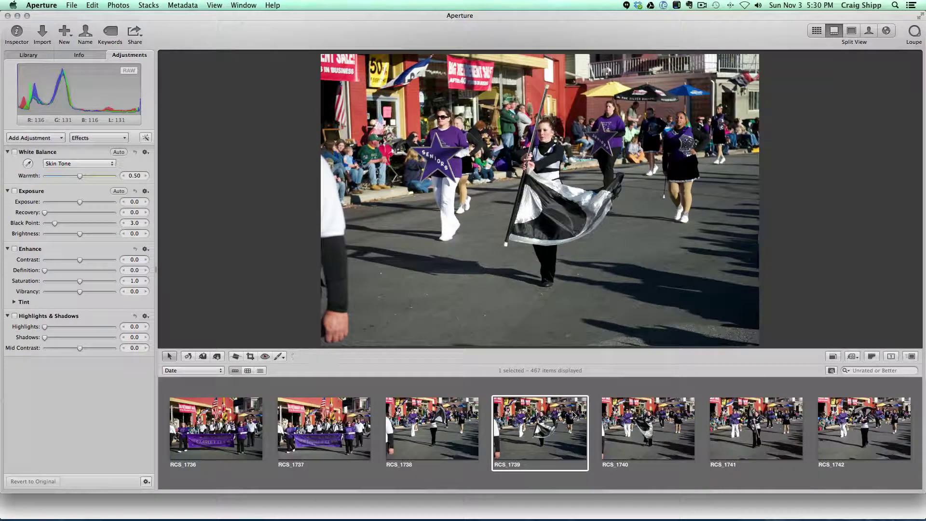
key(Right)
key(Right)
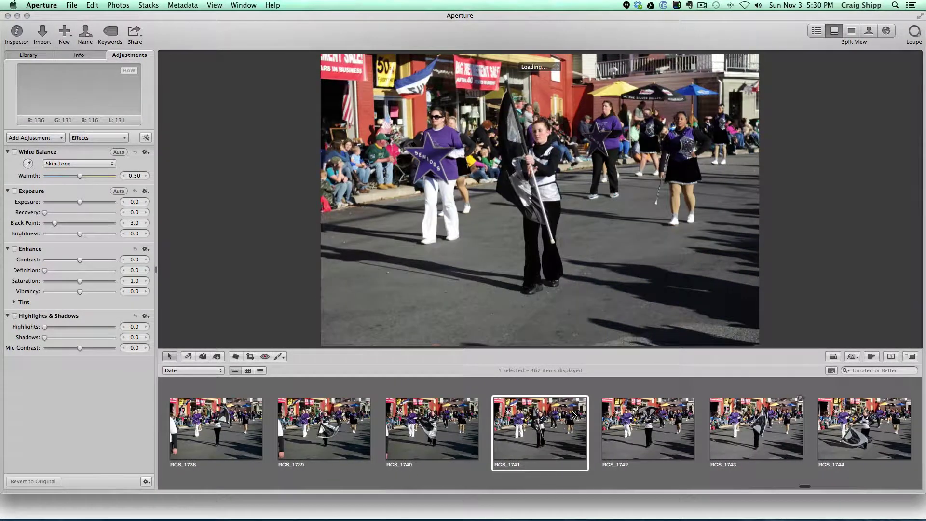
key(Right)
key(Right)
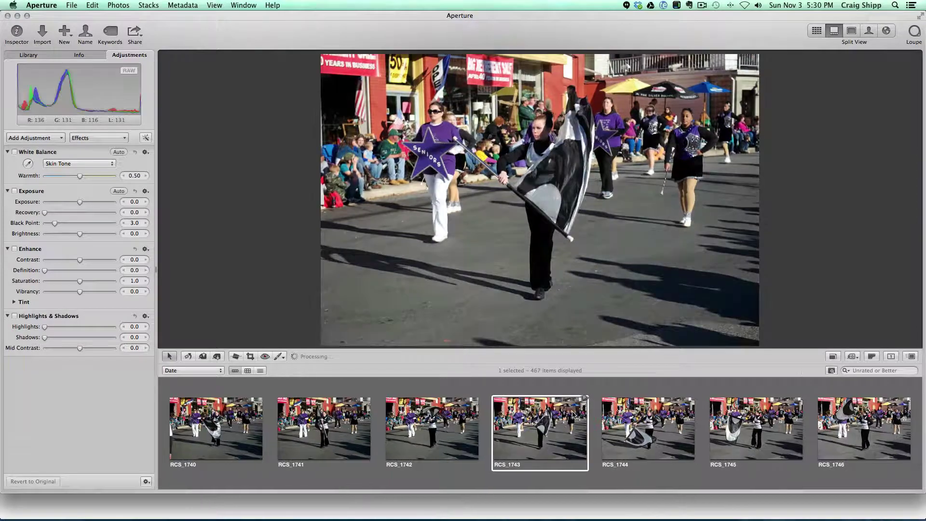
key(Right)
key(Right)
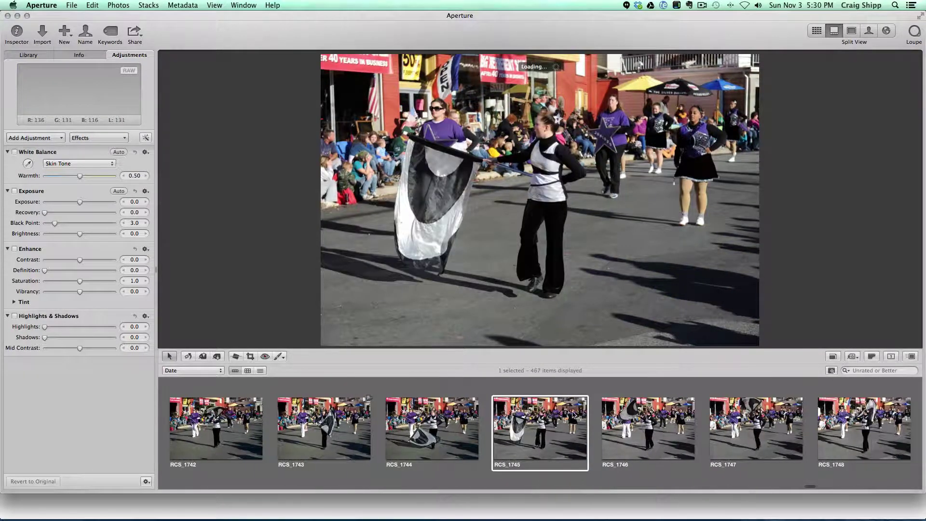
key(Right)
key(Right)
key(Right)
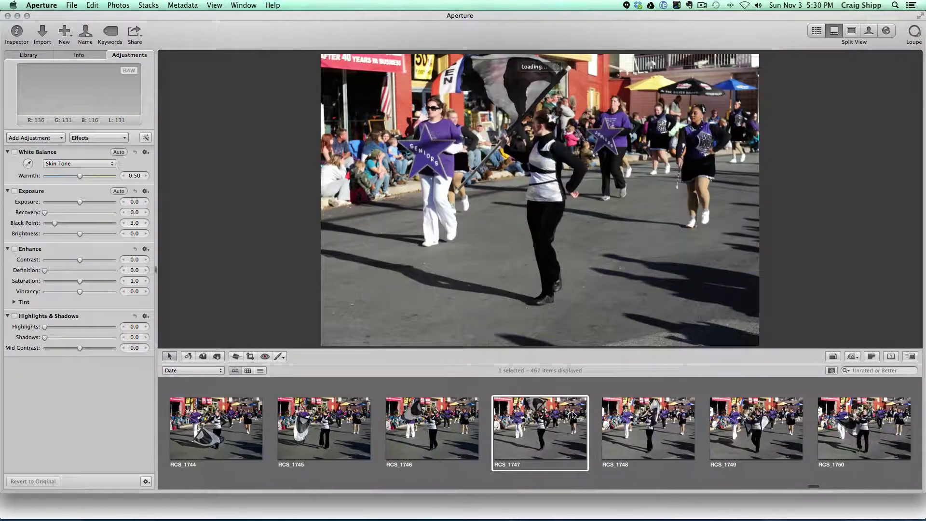
key(Right)
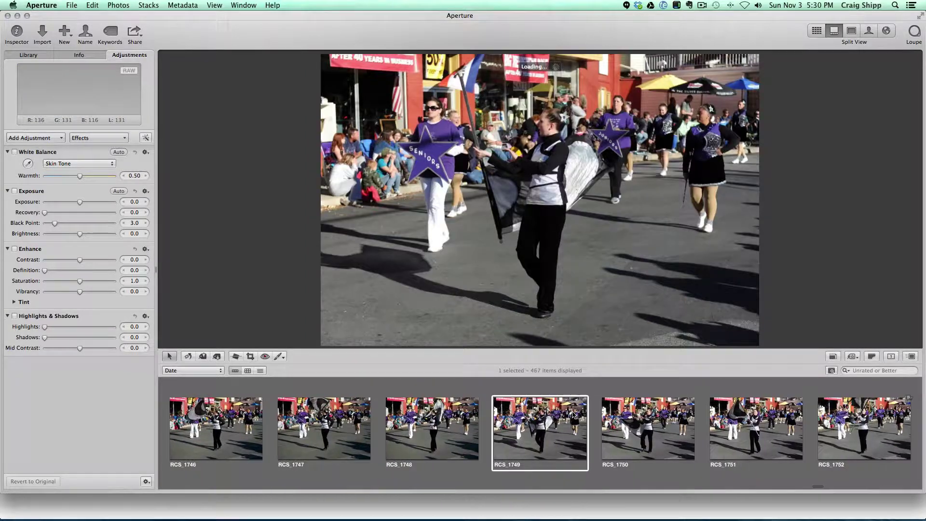
key(Right)
key(Right)
key(Right)
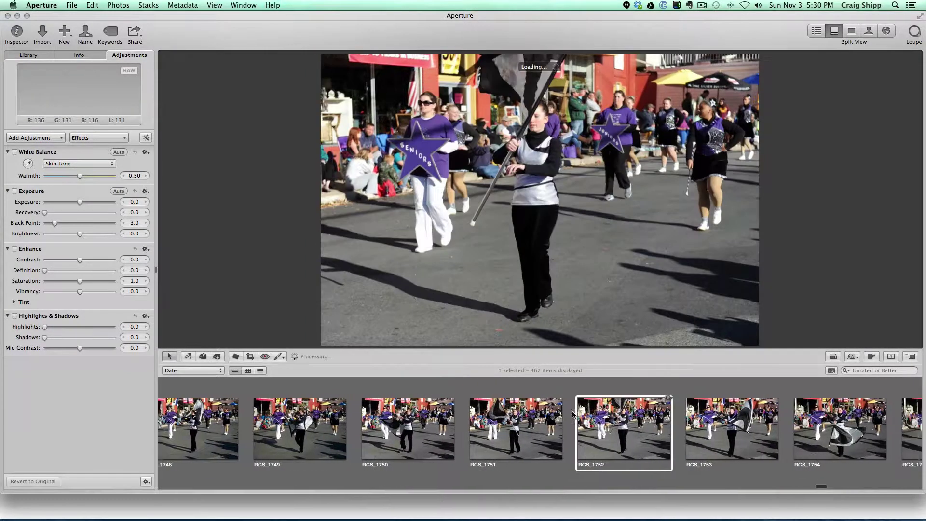
key(Right)
key(Right)
key(Right)
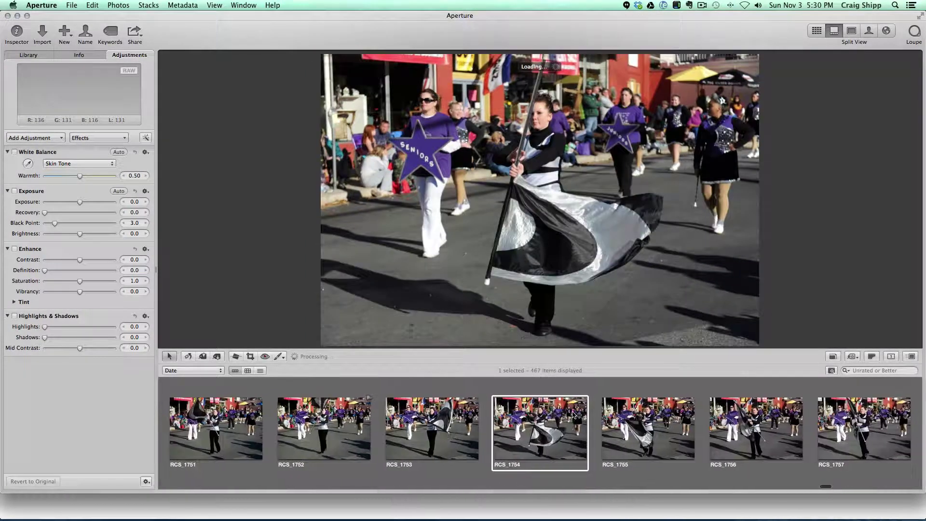
key(Right)
key(Right)
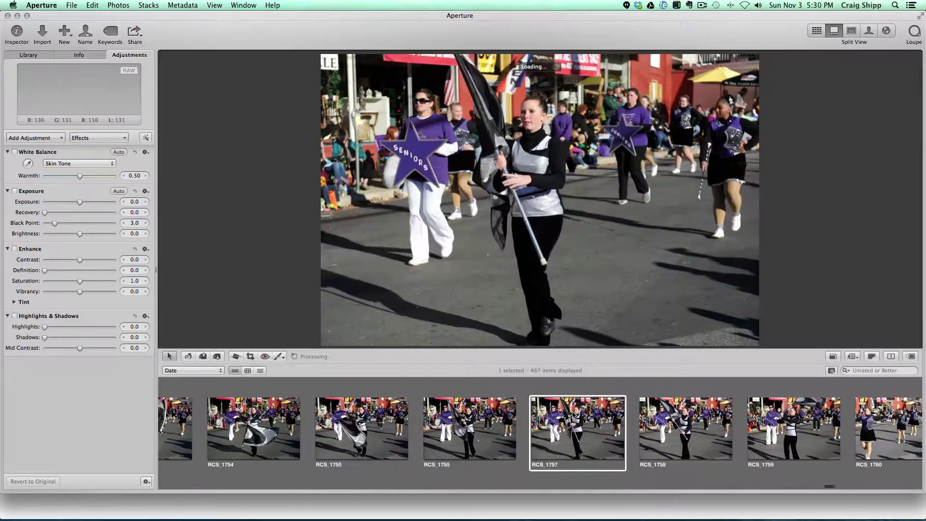
key(Right)
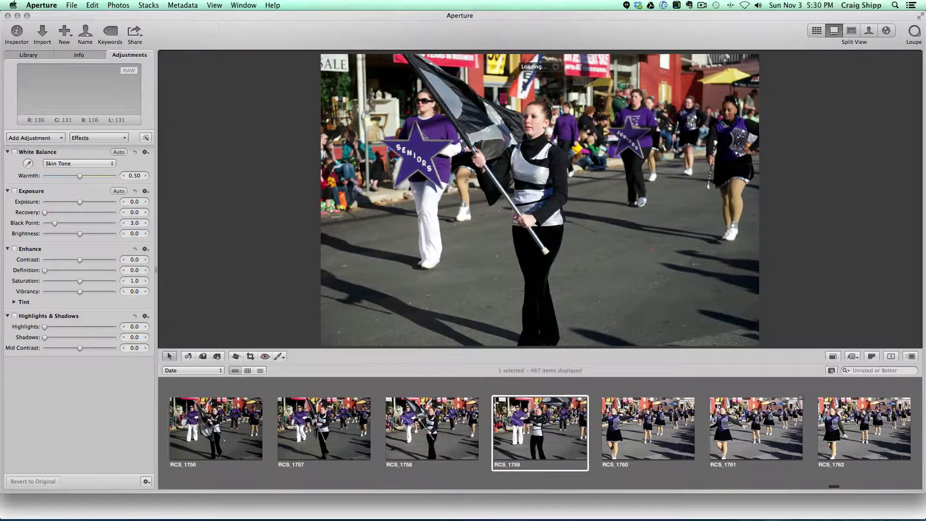
Step: Inspect the photos of the Silver Starlettes baton twirlers marching in formation, from RCS_1760 to RCS_1784
key(Right)
key(Right)
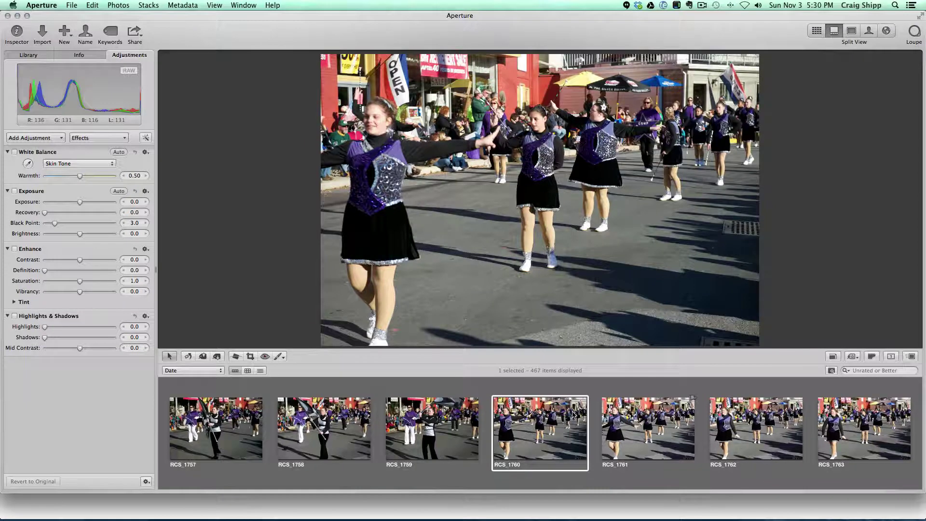
key(Right)
key(Right)
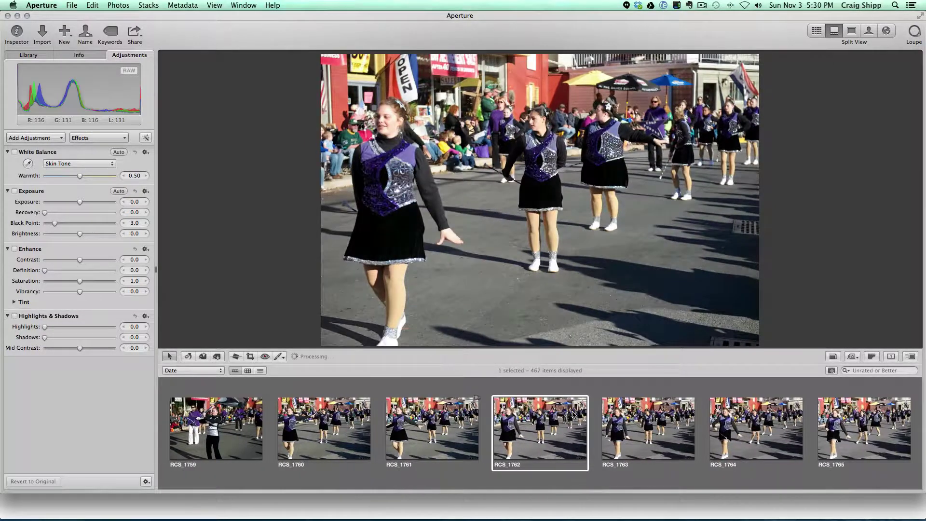
key(Right)
key(Right)
key(Right)
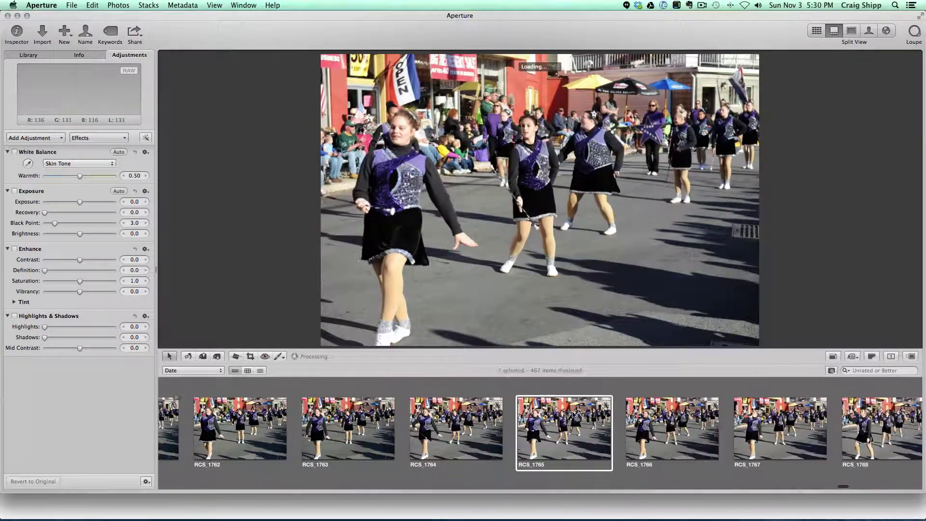
key(Right)
key(Right)
key(Right)
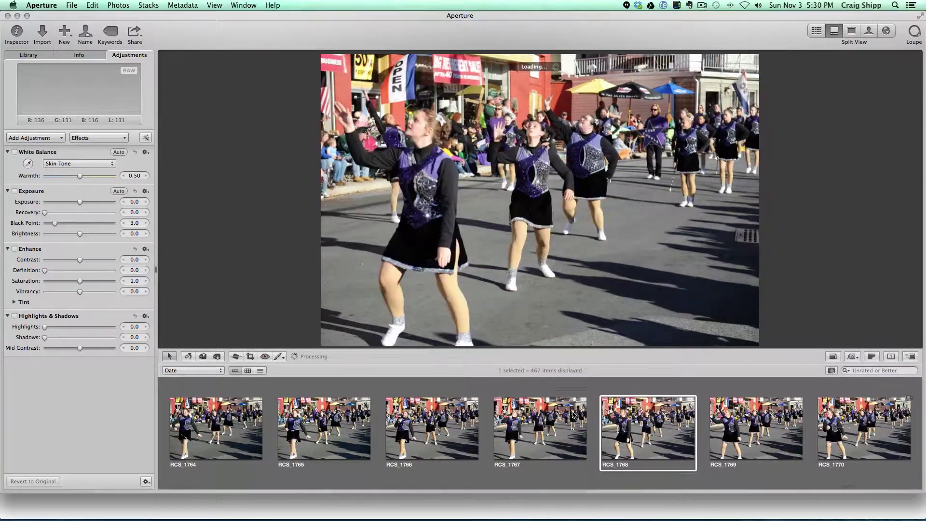
key(Right)
key(Right)
key(Right)
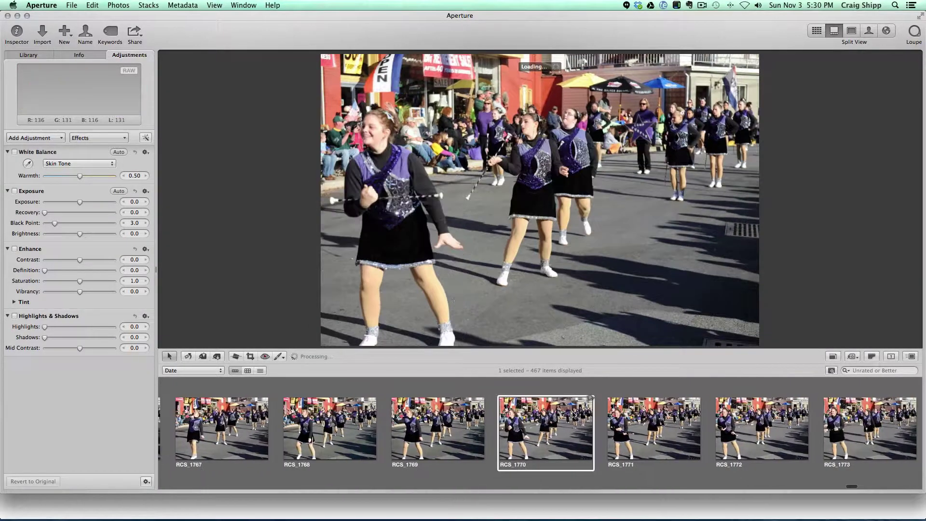
key(Right)
key(Right)
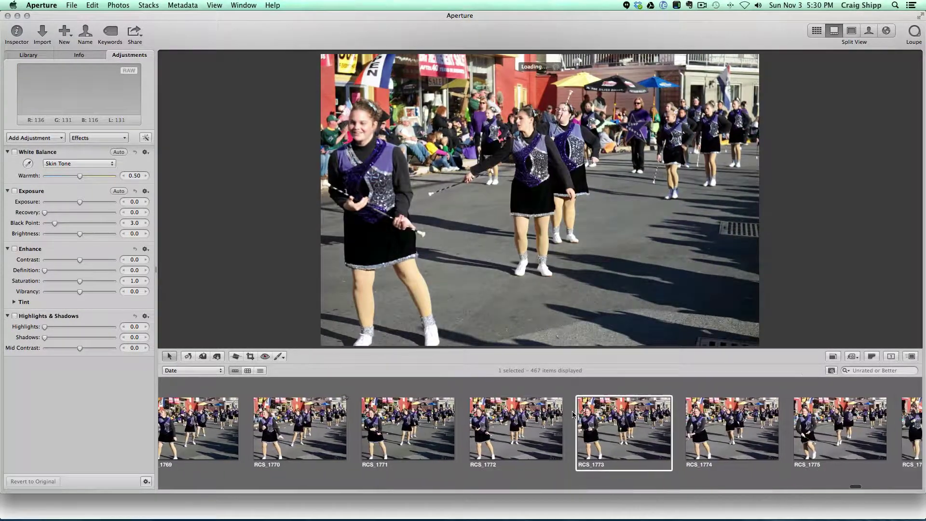
key(Right)
key(Right)
key(Right)
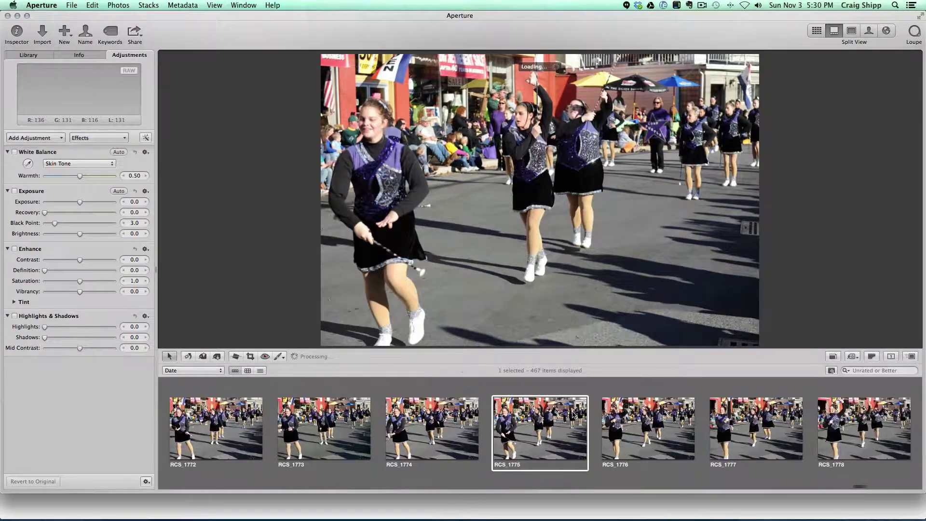
key(Right)
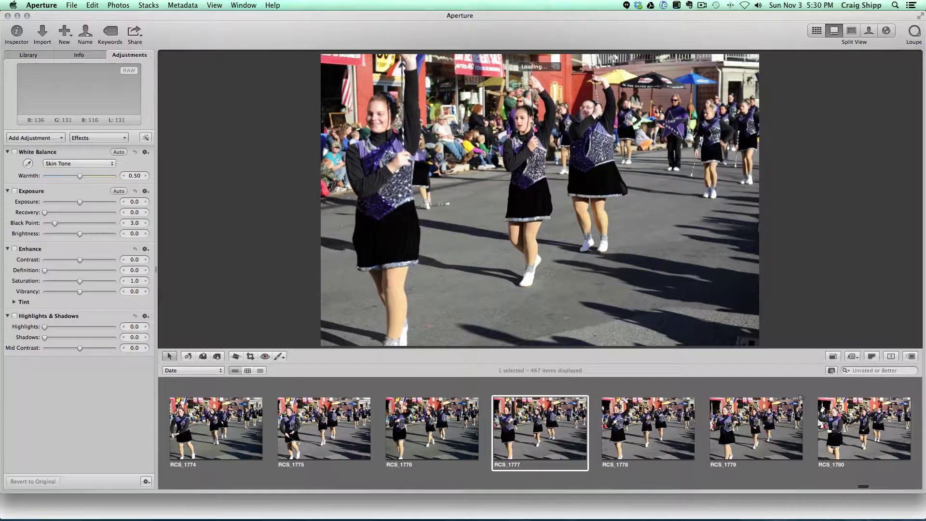
key(Right)
key(Right)
key(Right)
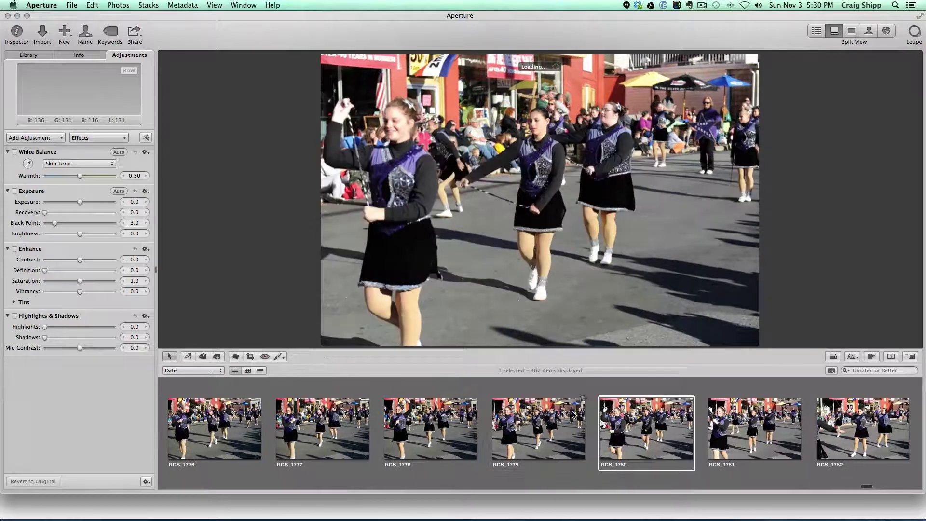
key(Right)
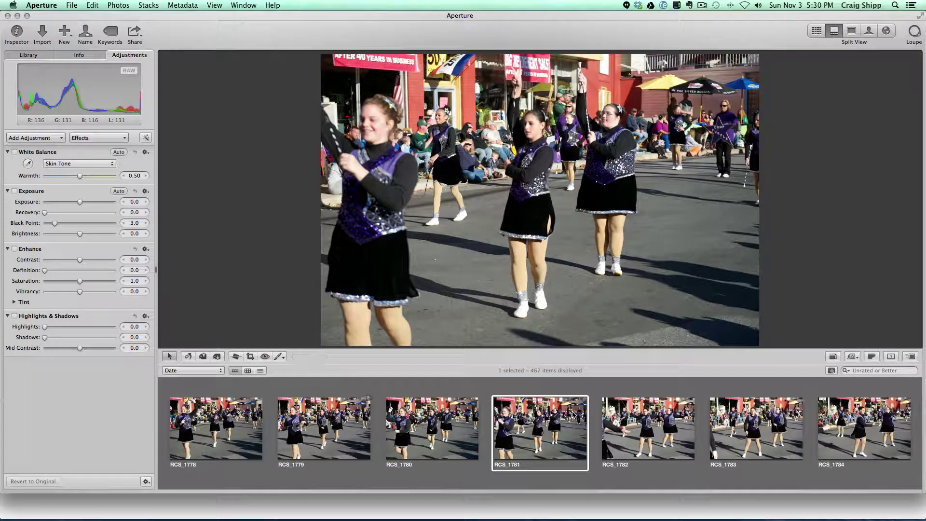
key(Right)
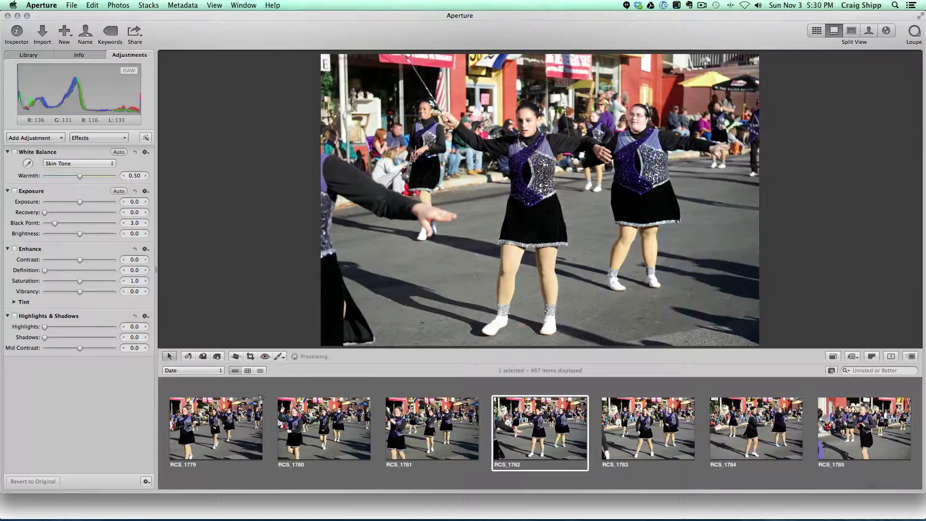
key(Right)
key(Right)
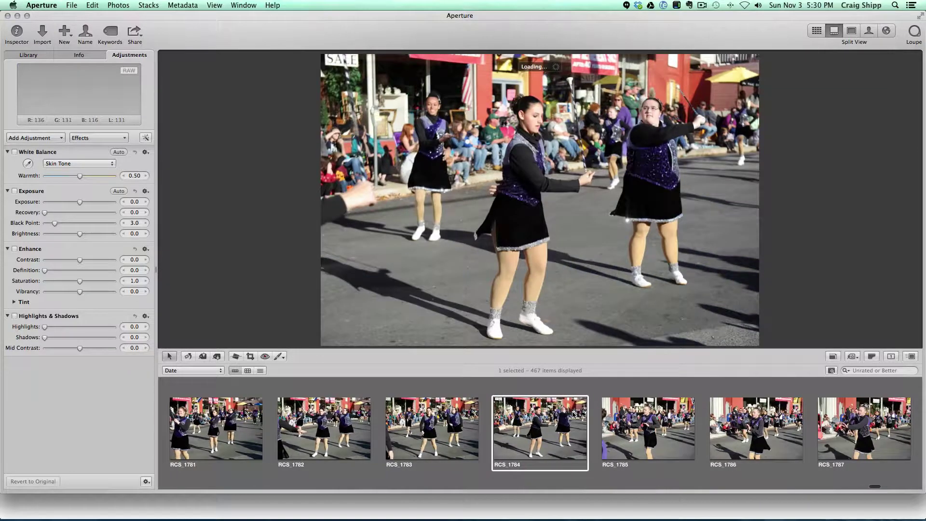
Step: Look through the remaining photos of the Silver Starlettes baton twirlers, from RCS_1785 to RCS_1792
key(Right)
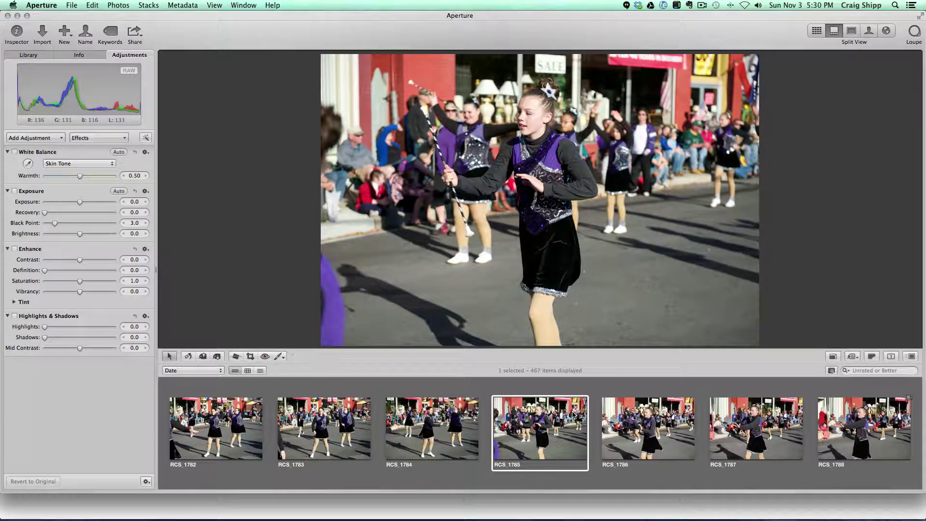
key(Right)
key(Right)
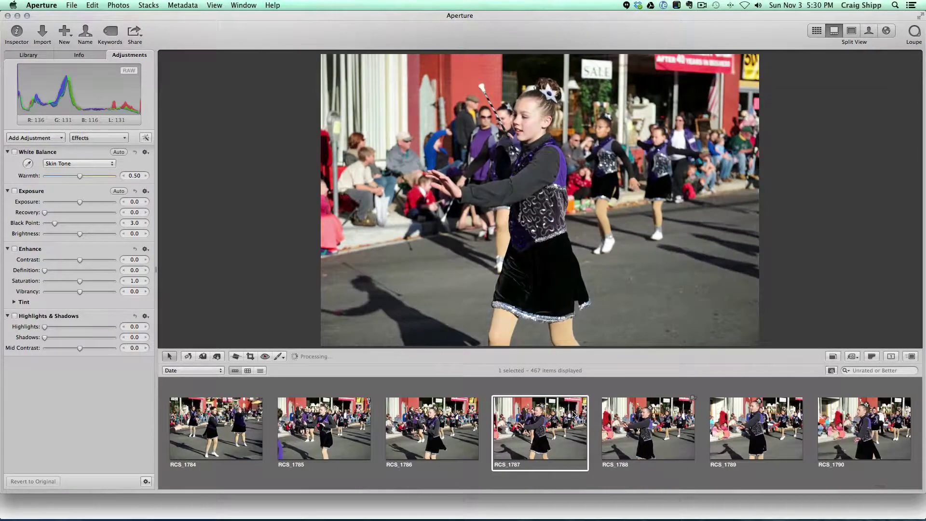
key(Right)
key(Right)
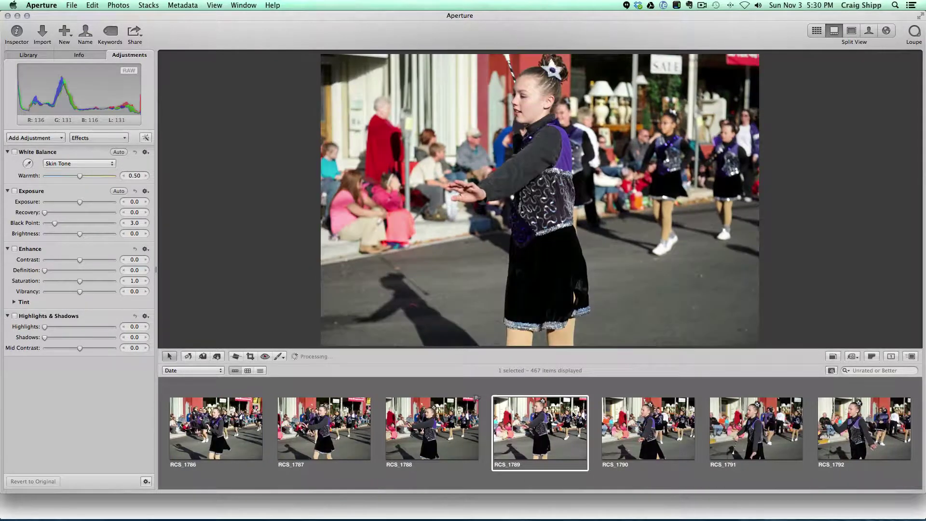
key(Right)
key(Right)
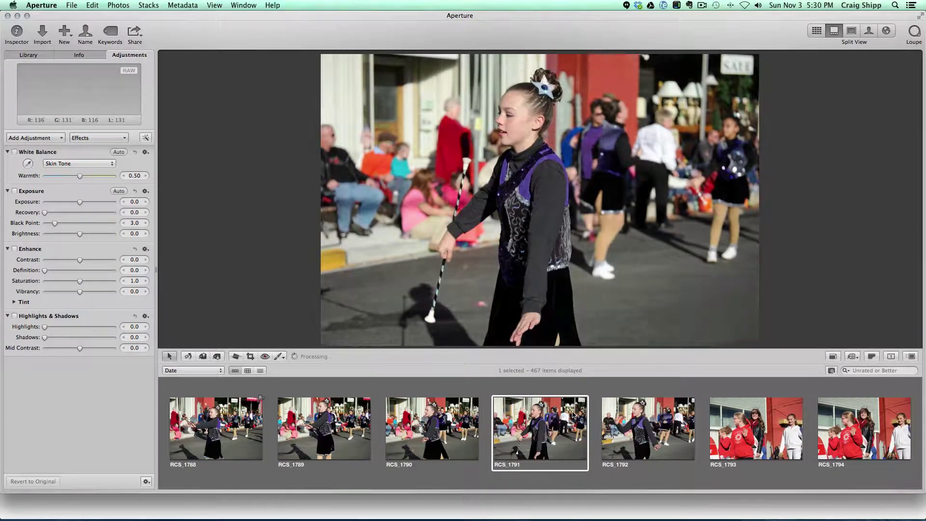
key(Right)
Step: Review the photos of the crowned young woman beside the girls in red, RCS_1793 to RCS_1802, and flag RCS_1794
key(Right)
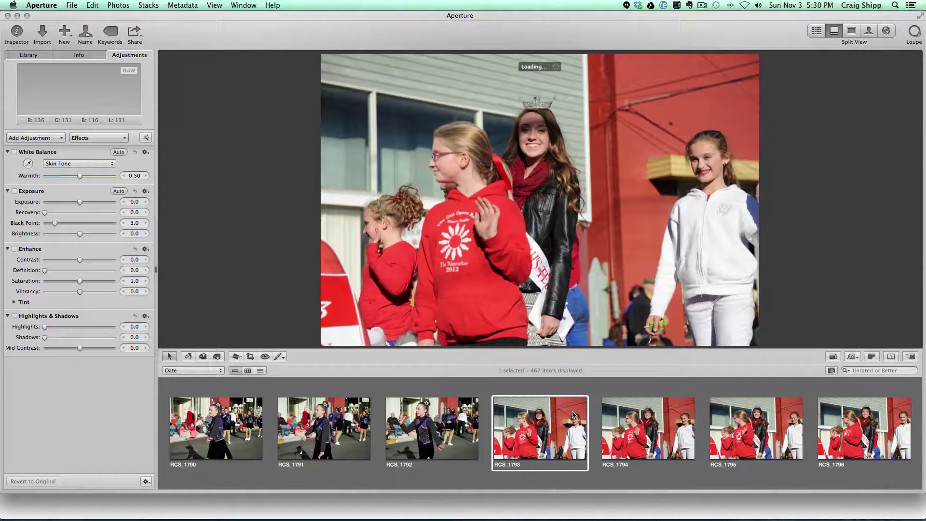
key(Right)
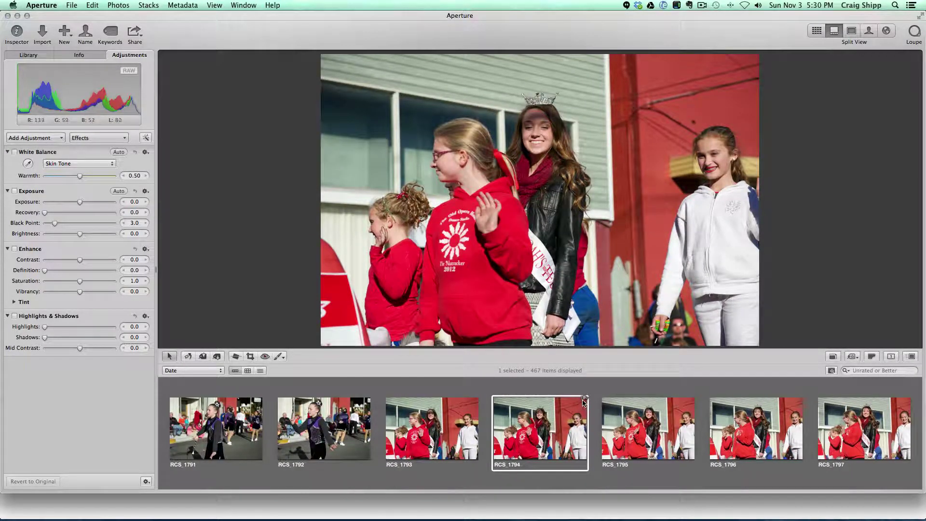
key(Right)
key(Right)
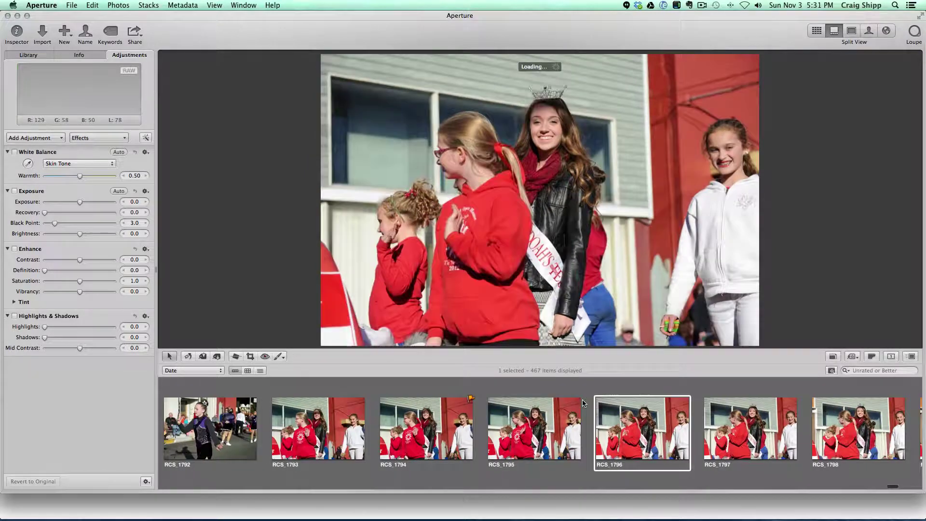
key(Right)
key(Right)
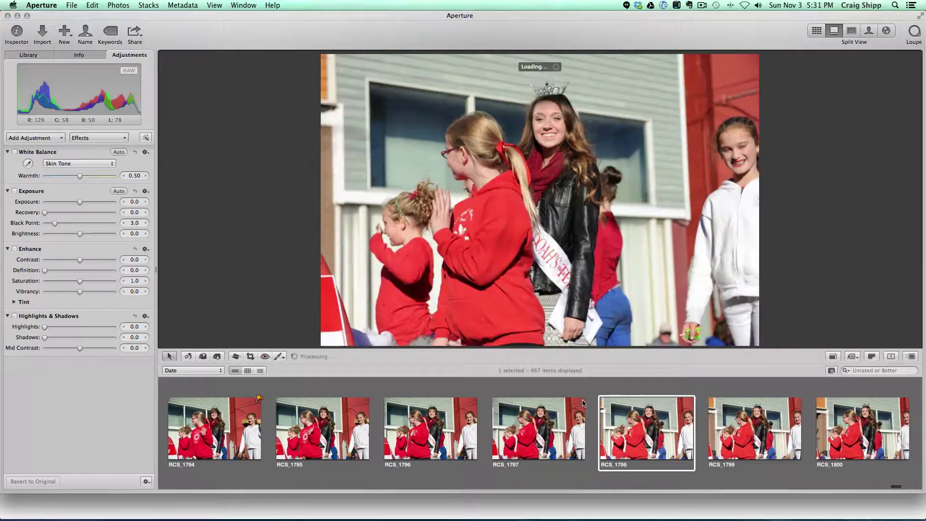
key(Right)
key(Right)
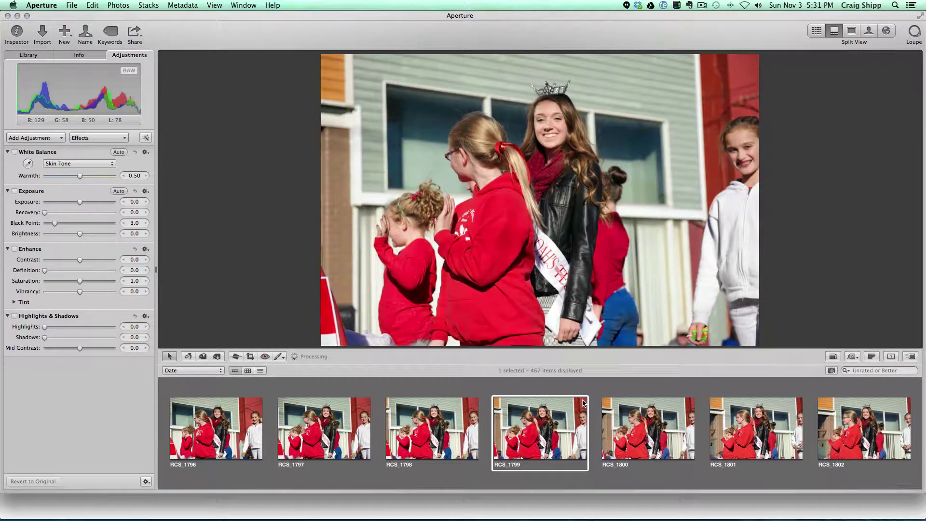
key(Right)
key(Right)
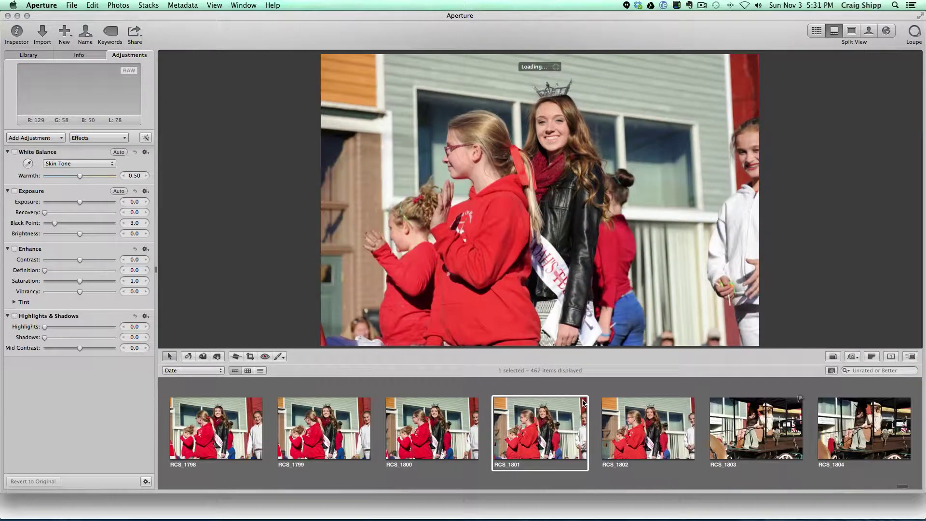
Step: Flag the four horse-drawn wagon photos RCS_1803 to RCS_1806
key(Right)
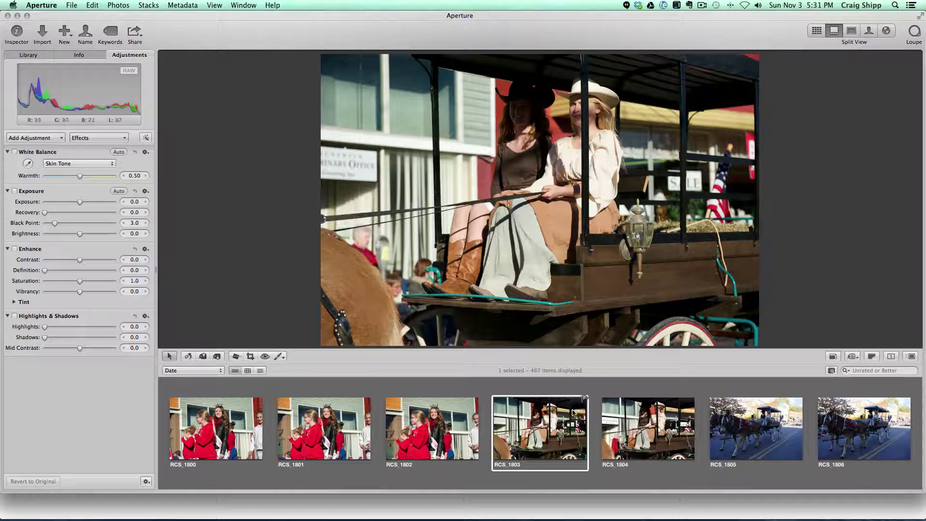
key(Right)
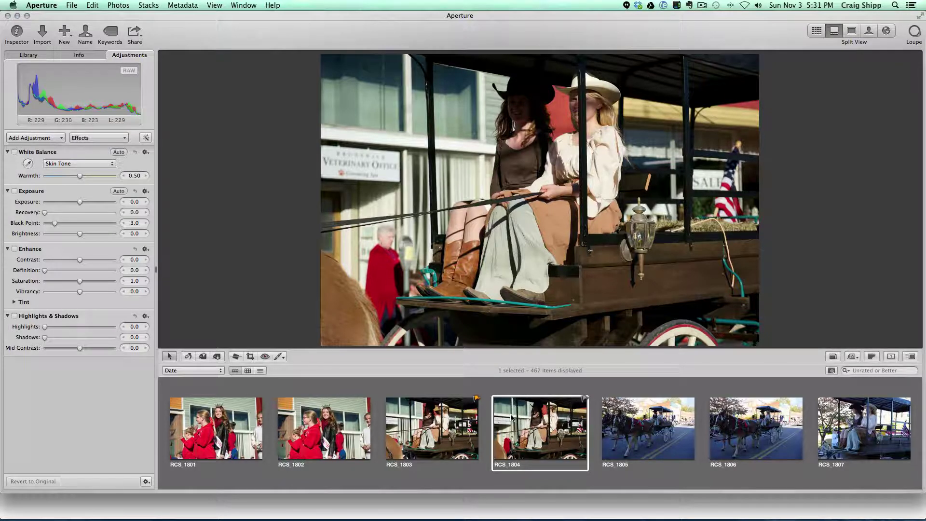
click(468, 412)
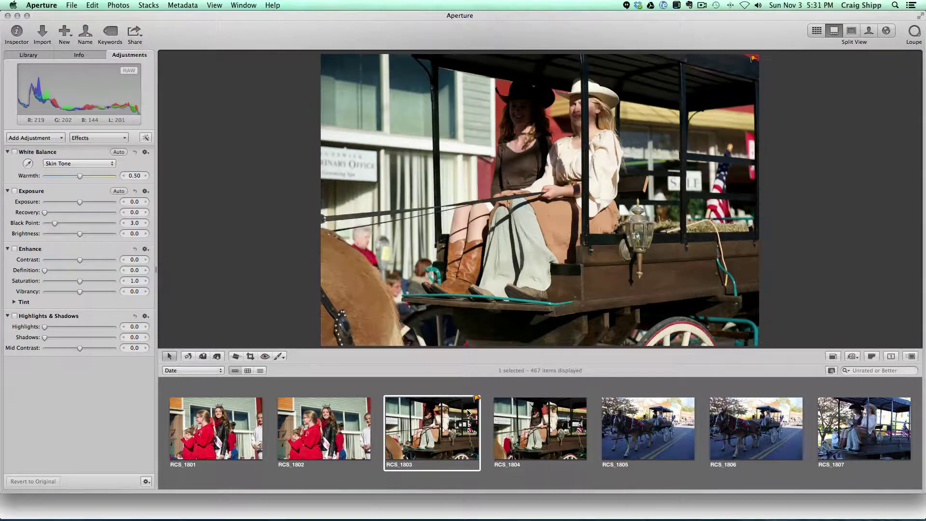
click(525, 414)
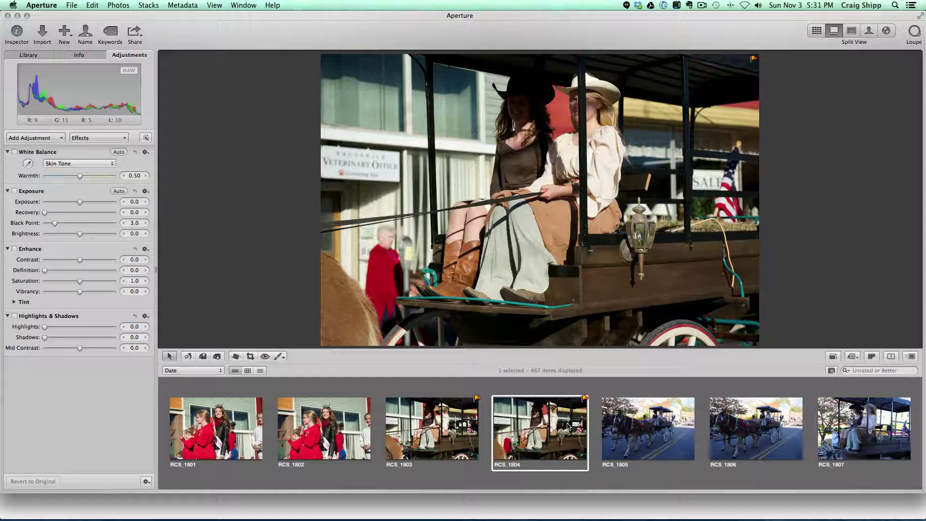
key(Right)
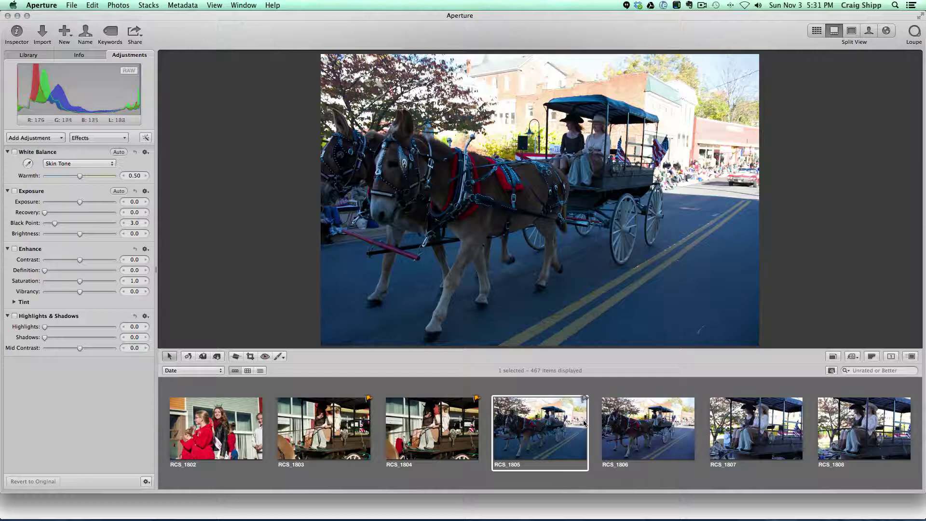
key(Right)
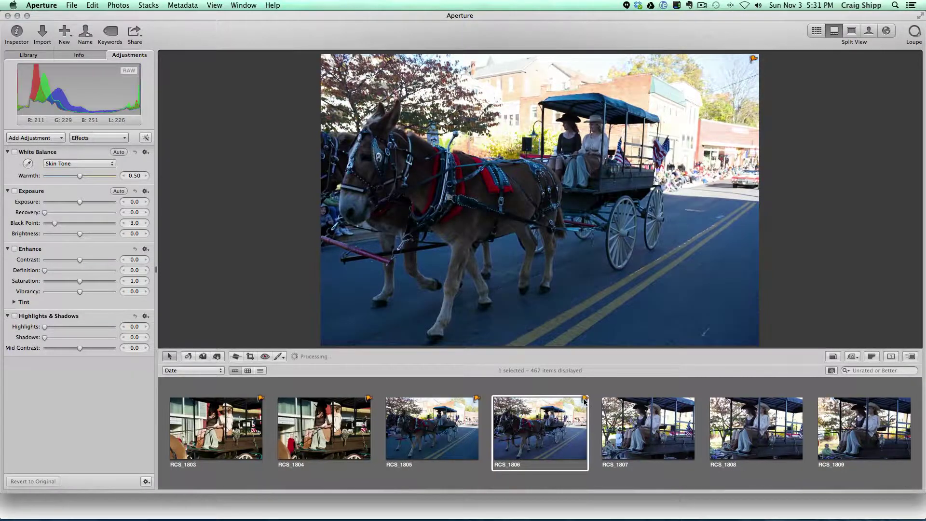
Step: Review the shaded wagon photos RCS_1807 to RCS_1812 and set RCS_1812's Exposure to 1.15 and Contrast to 0.08
key(Right)
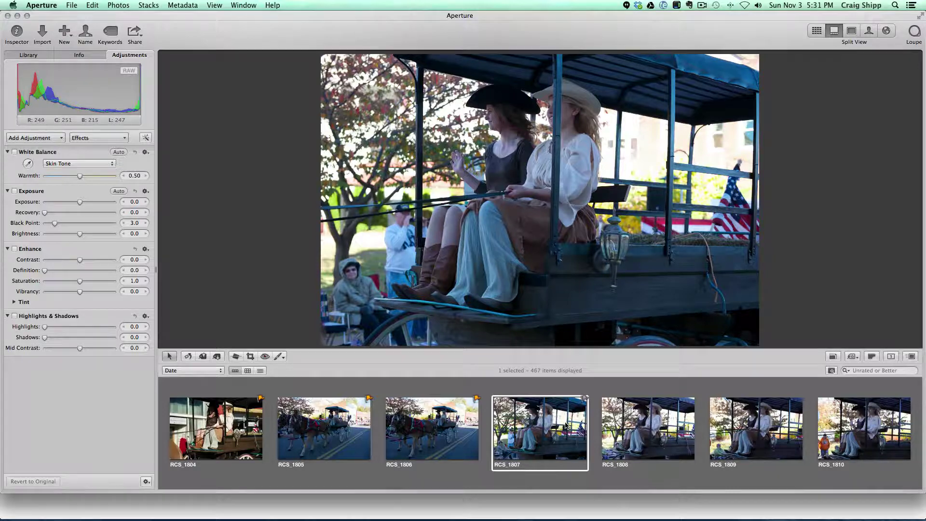
key(Right)
key(Right)
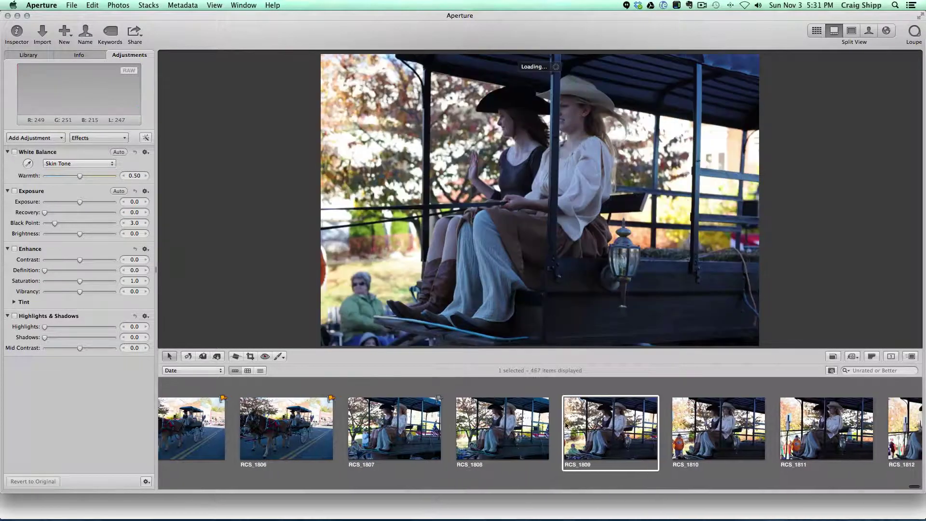
key(Right)
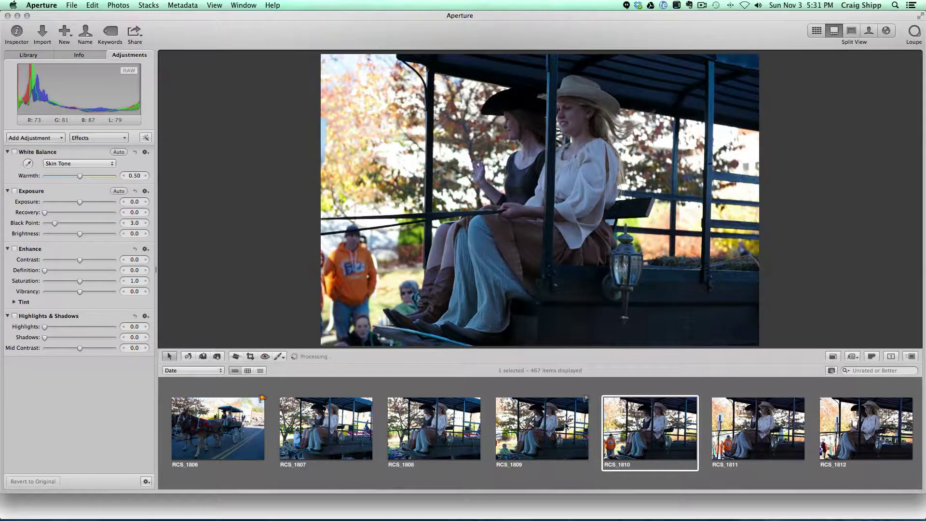
key(Right)
key(Right)
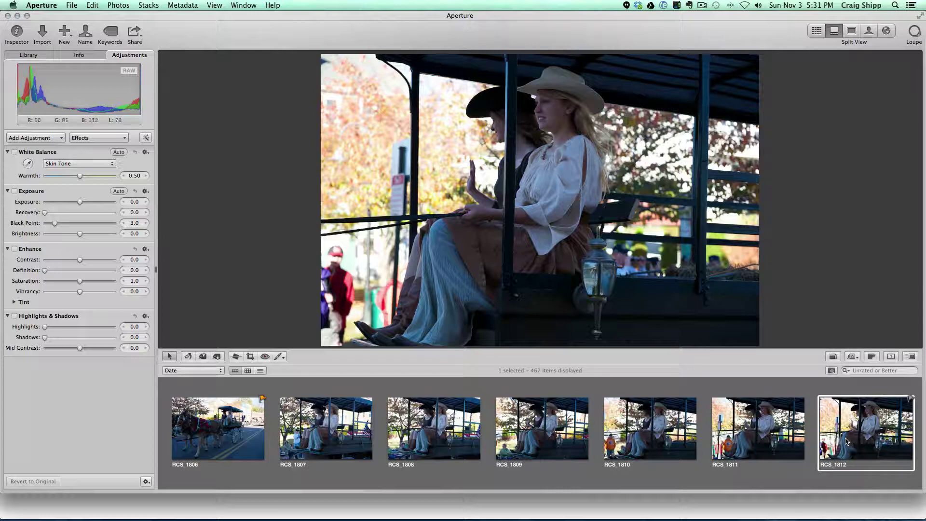
drag(81, 203, 100, 206)
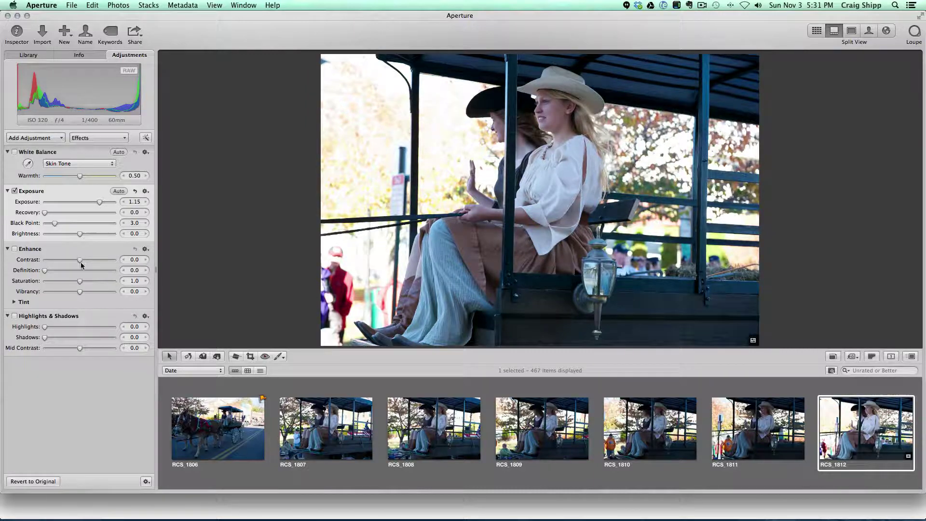
drag(80, 260, 83, 261)
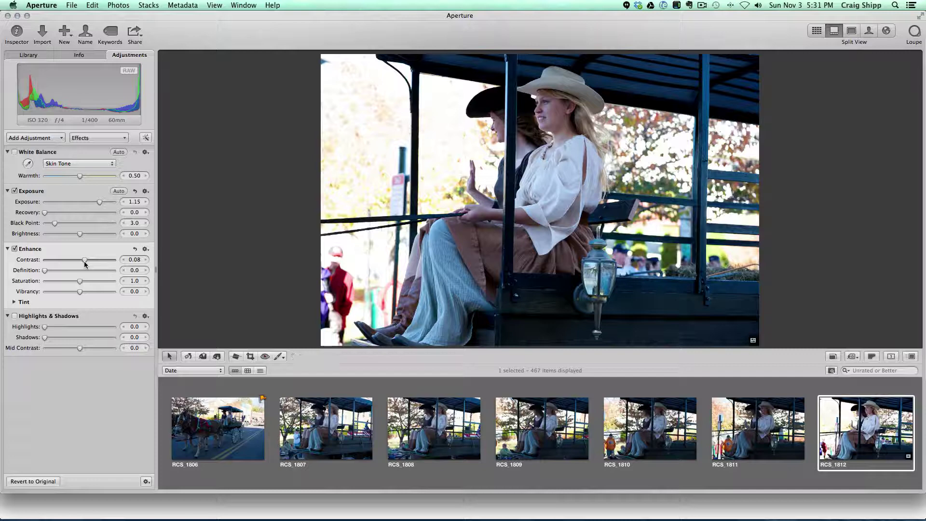
Step: Open the BrunswickVereransDay2013 project from the library's projects and filter it to show only flagged photos
click(18, 55)
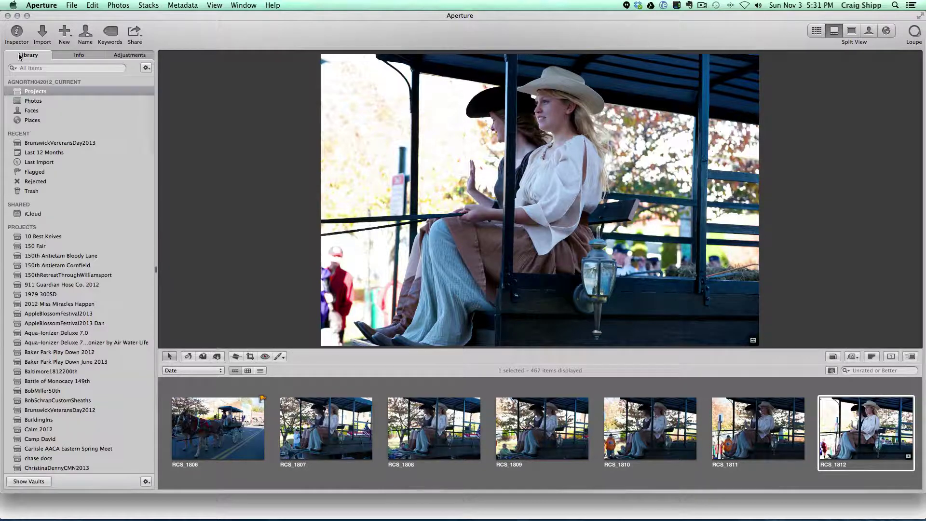
click(33, 89)
double_click(189, 105)
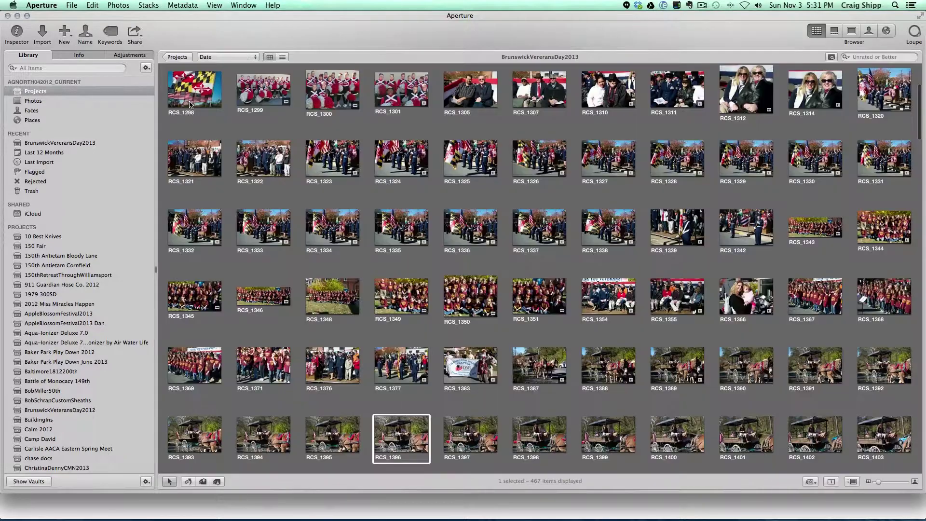
click(847, 57)
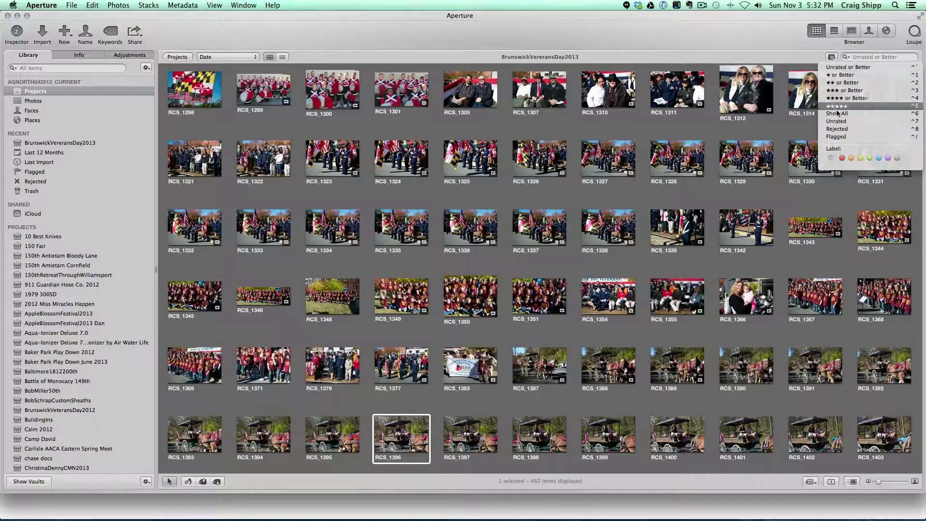
click(835, 137)
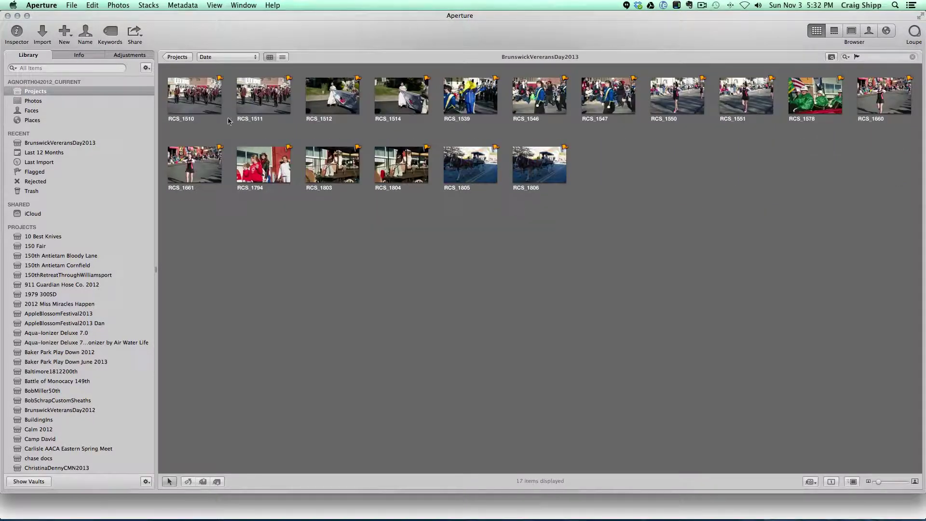
Step: Select all the flagged photos and move them to the Trash
click(203, 108)
key(super+a)
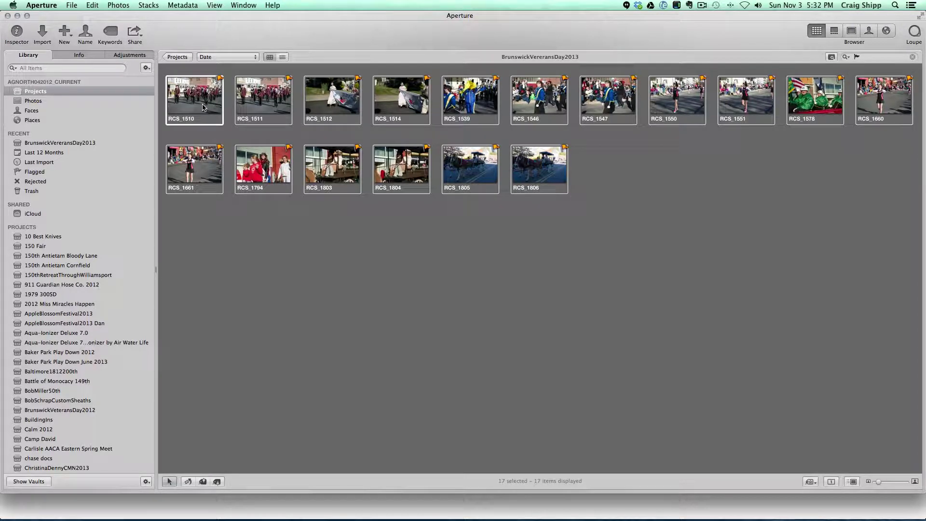
drag(199, 105, 62, 190)
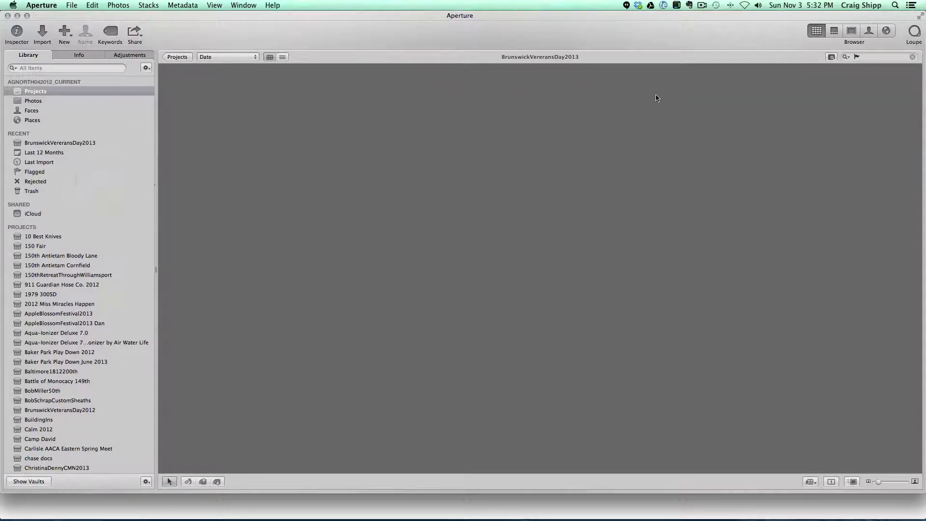
Step: Change the project's filter to Unrated or Better and select all the remaining photos
click(846, 58)
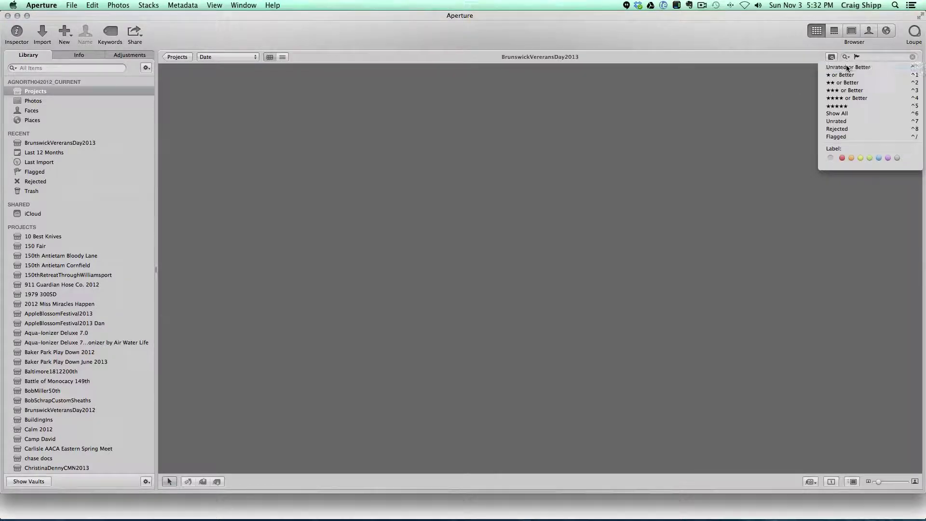
click(841, 68)
click(193, 107)
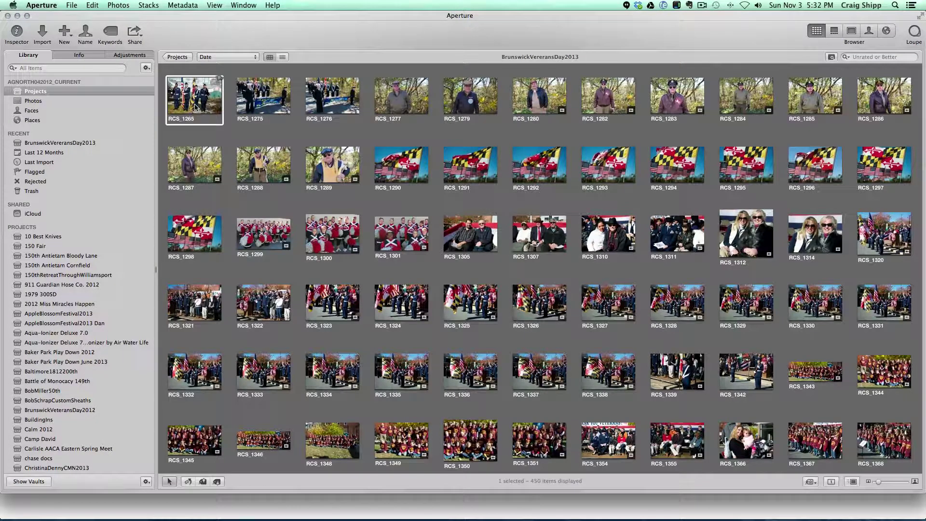
key(cmd+a)
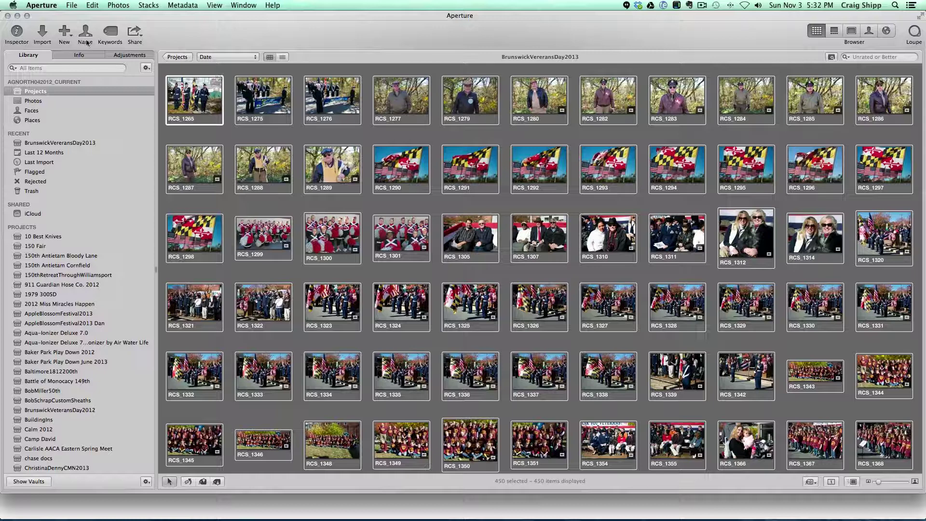
Step: Open the Export Versions dialog for the selected photos, and switch to the SoundCloud upload page in the browser
click(71, 6)
mouse_move(148, 152)
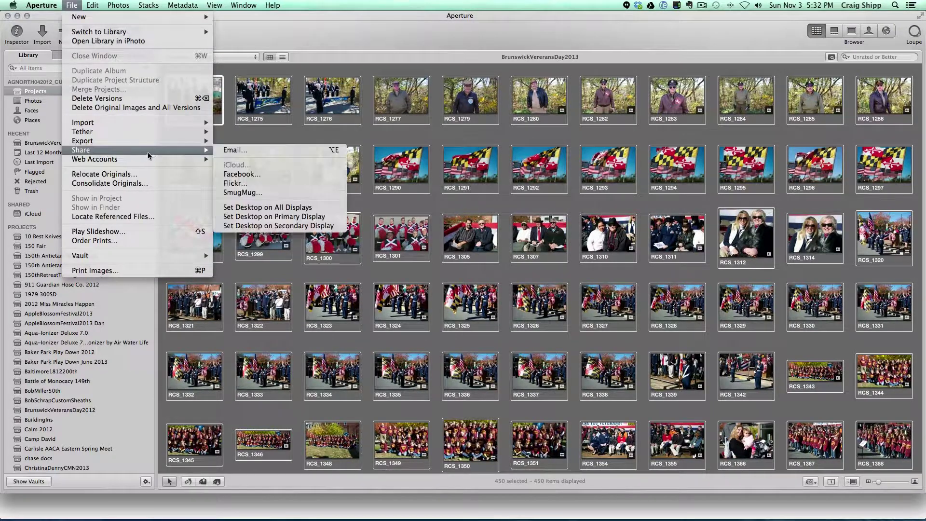
mouse_move(195, 141)
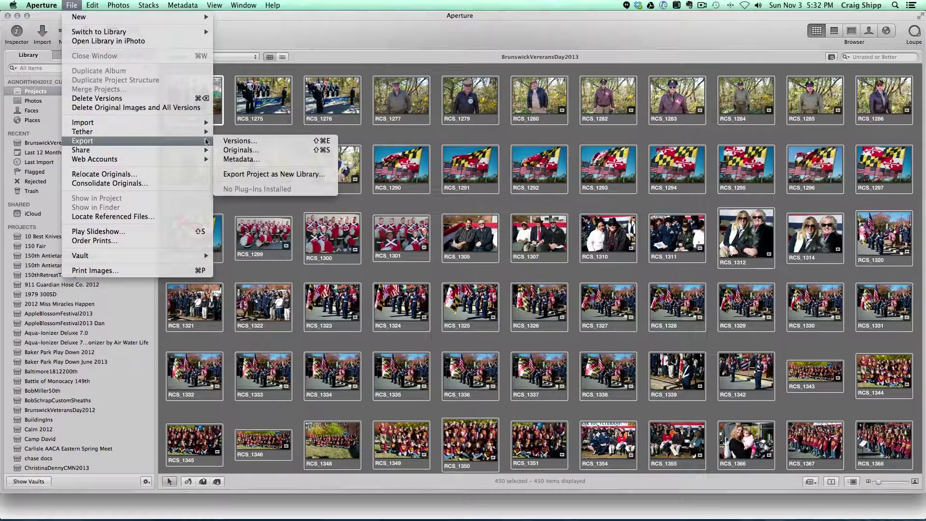
click(225, 141)
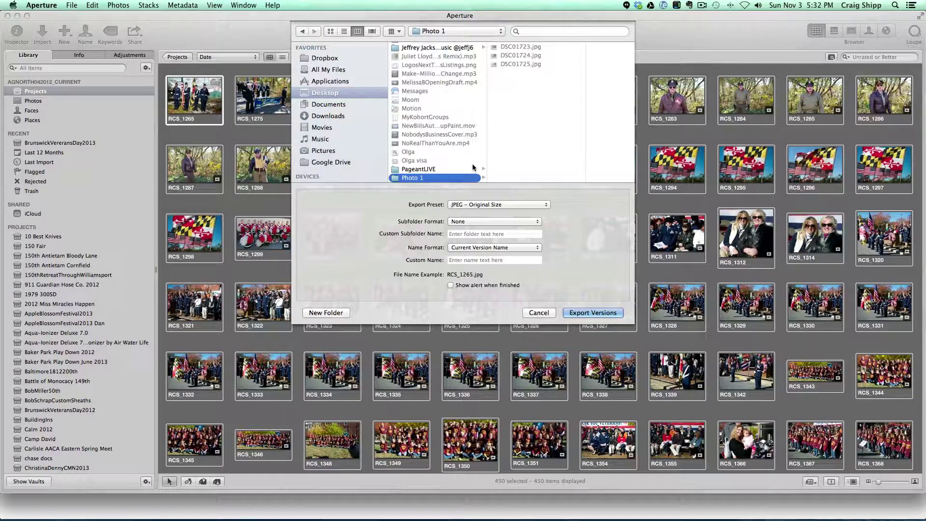
drag(227, 17, 232, 18)
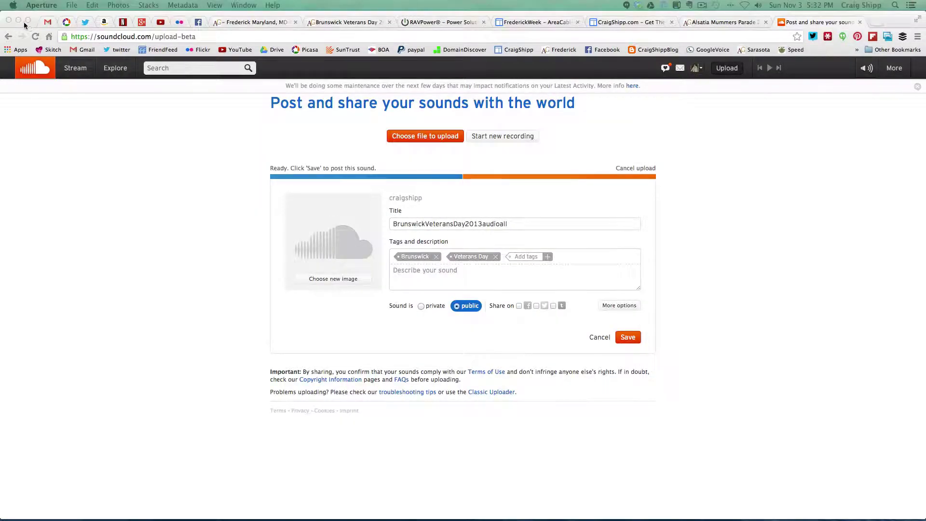
Step: Move the three old photos in the desktop's Photo 1 folder to the Trash, and export the selected Aperture versions into that folder
click(19, 20)
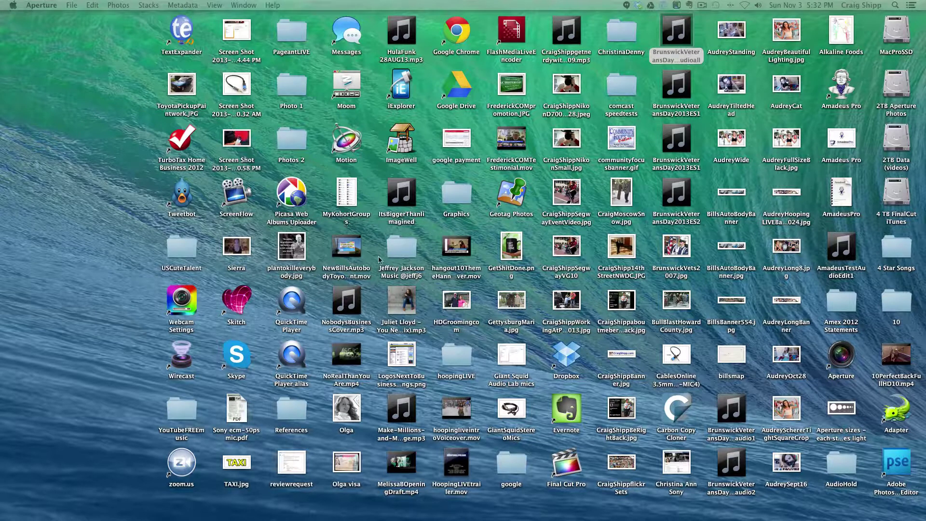
double_click(290, 87)
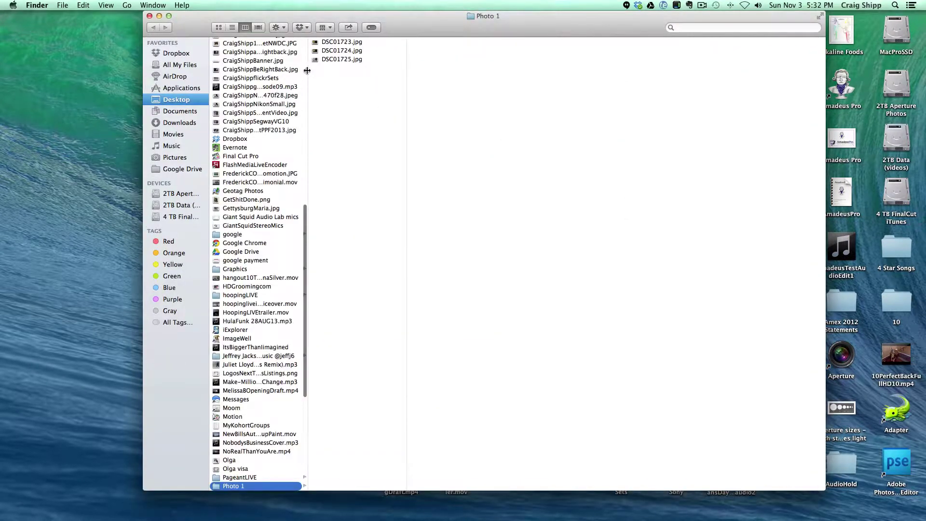
click(325, 59)
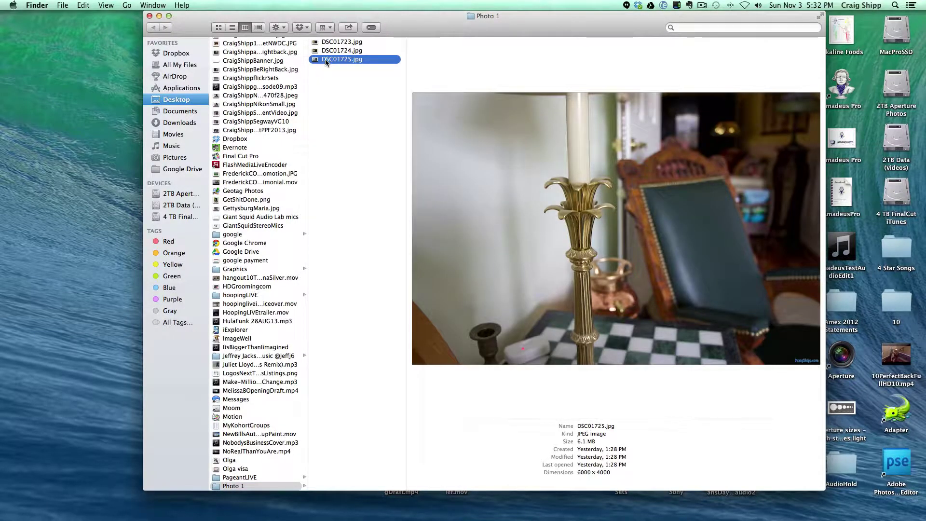
key(super+a)
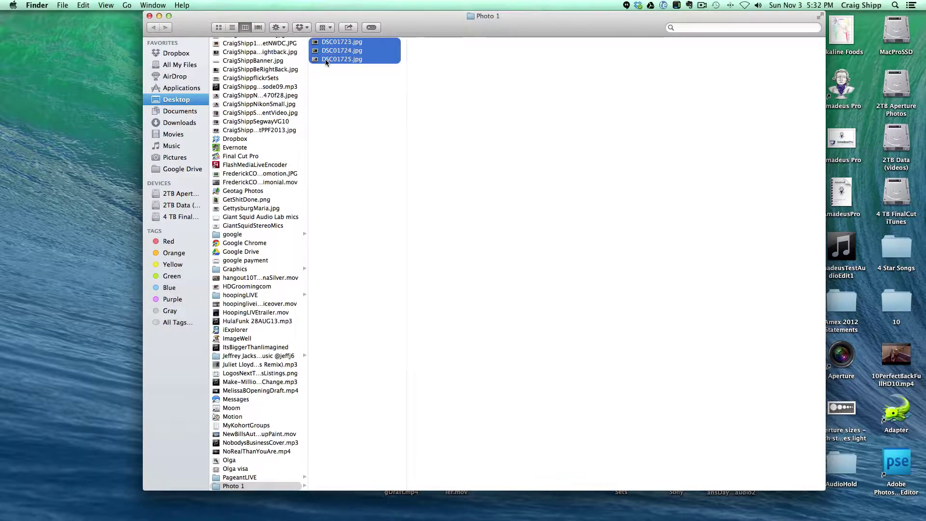
right_click(337, 50)
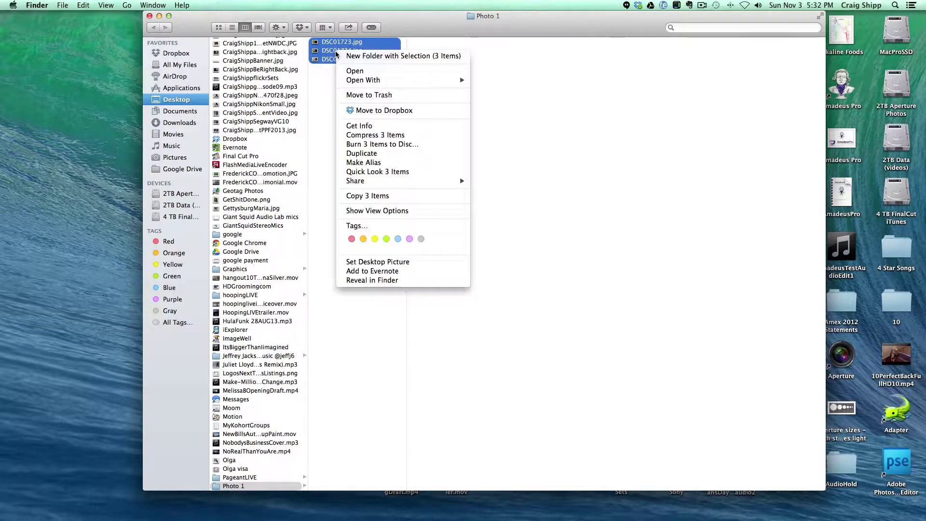
click(349, 96)
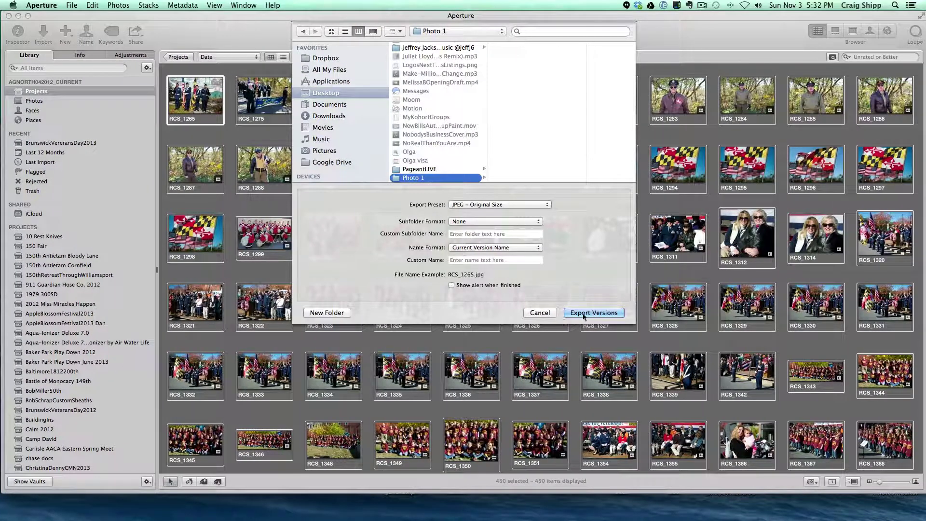
click(584, 313)
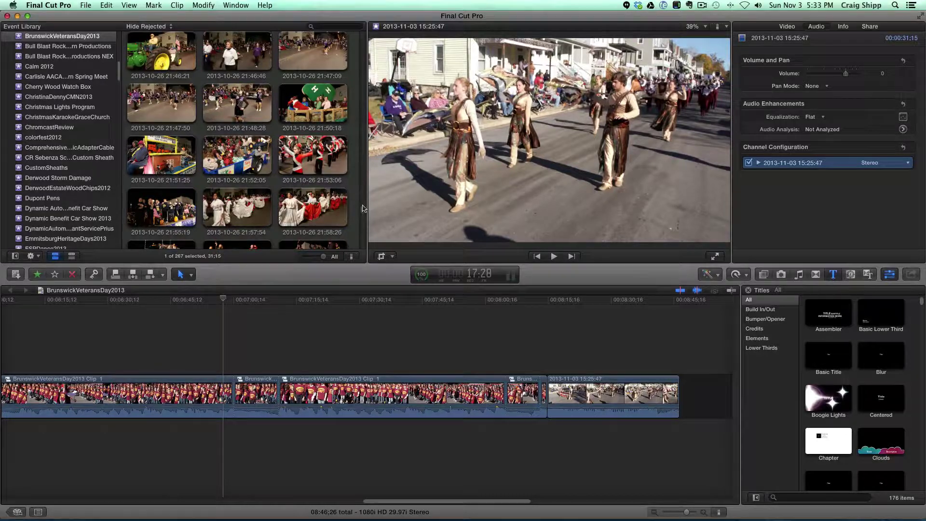
Step: In Final Cut Pro, look through the event's November 3, 2013 clips and play the BrunswickVeteransDay2013 timeline from its beginning
scroll(363, 208, up, 10)
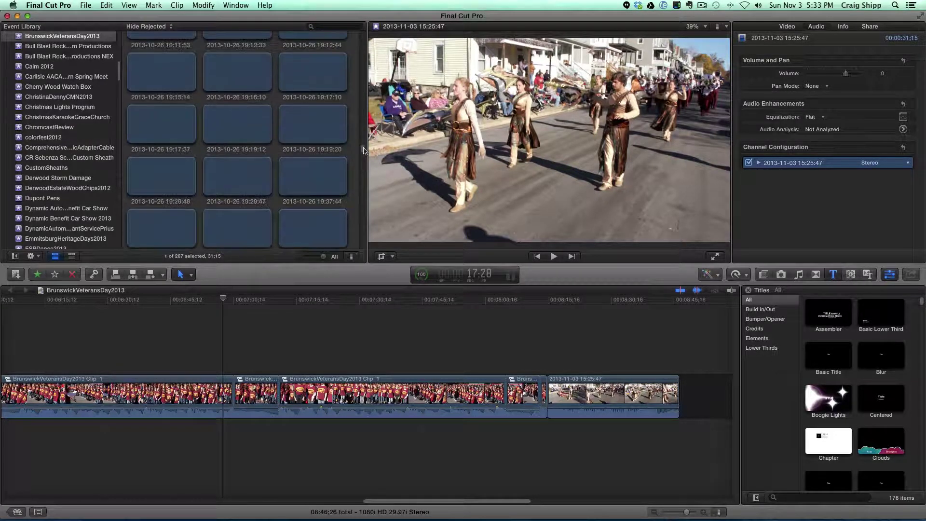
scroll(363, 151, up, 10)
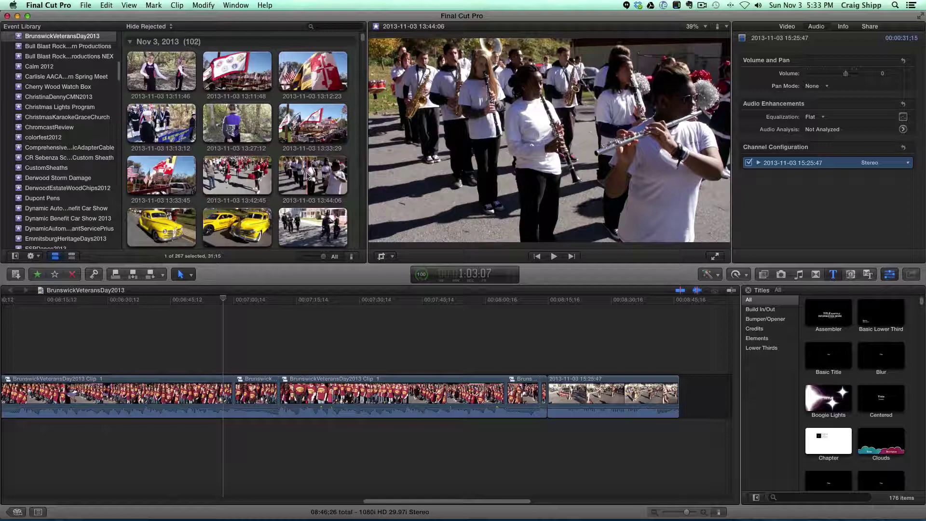
click(330, 338)
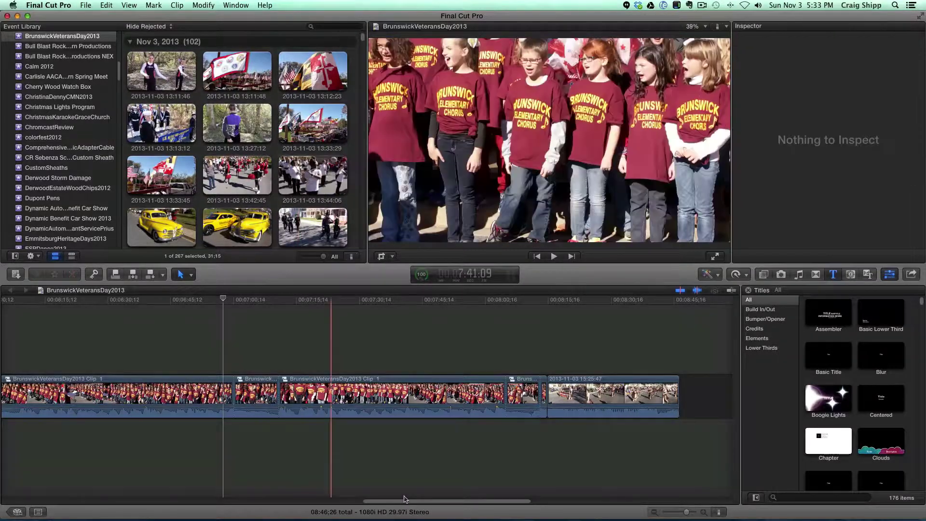
drag(424, 503, 44, 503)
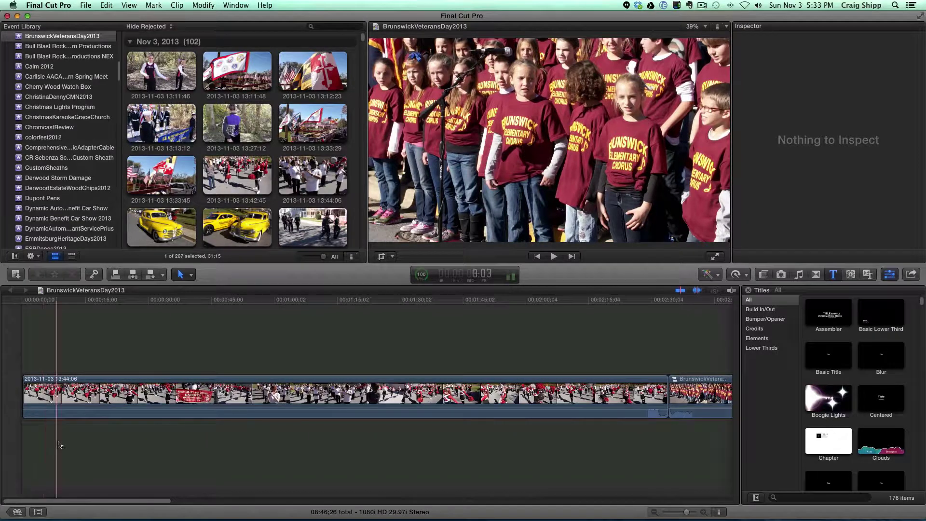
click(23, 355)
key(space)
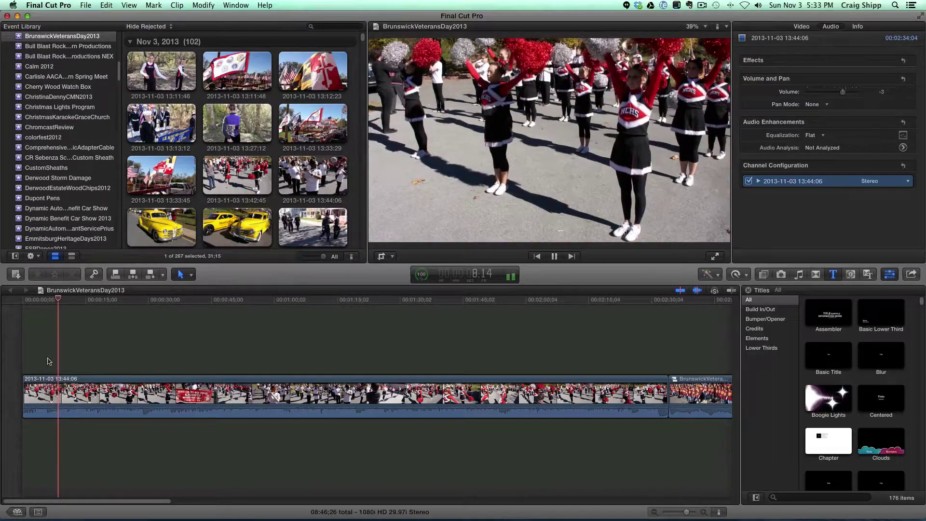
key(space)
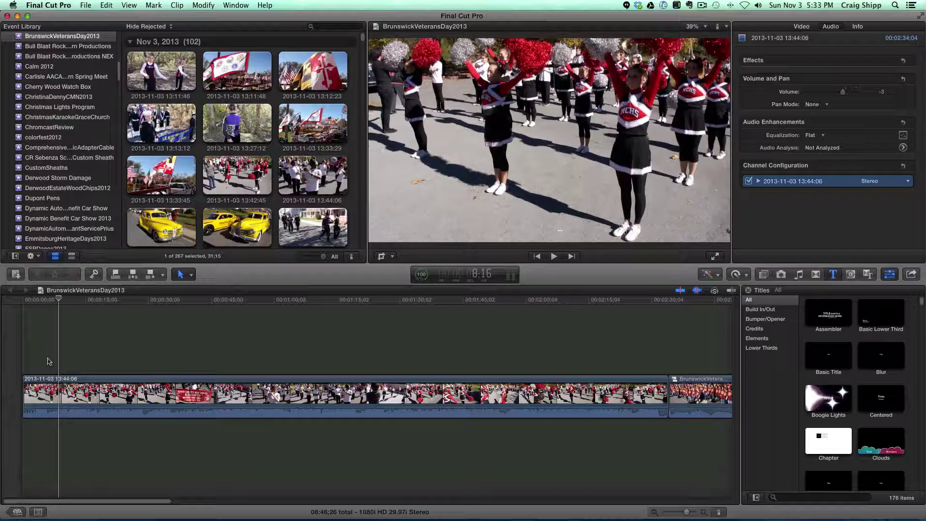
click(702, 6)
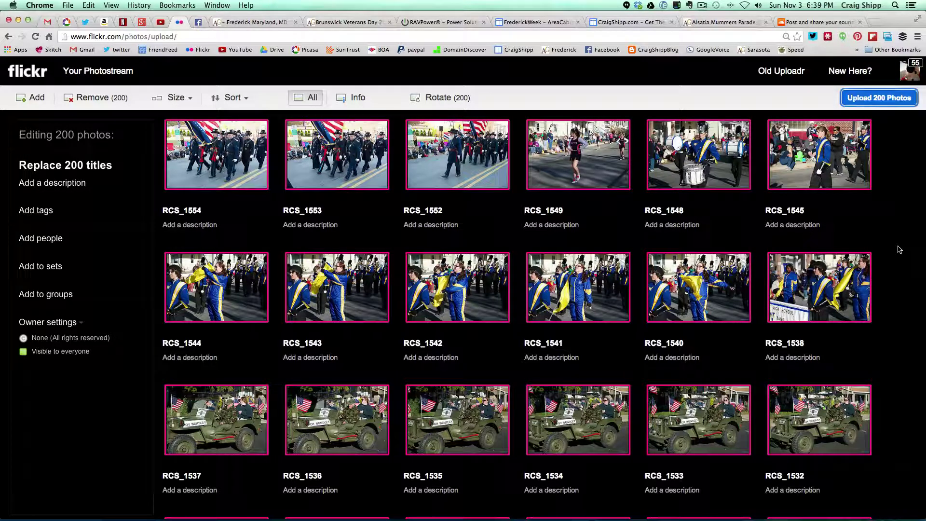
Step: Switch to Facebook in the browser and create a photo album from RCS_1265.jpg through RCS_1812.jpg in the Photo 1 folder
click(198, 22)
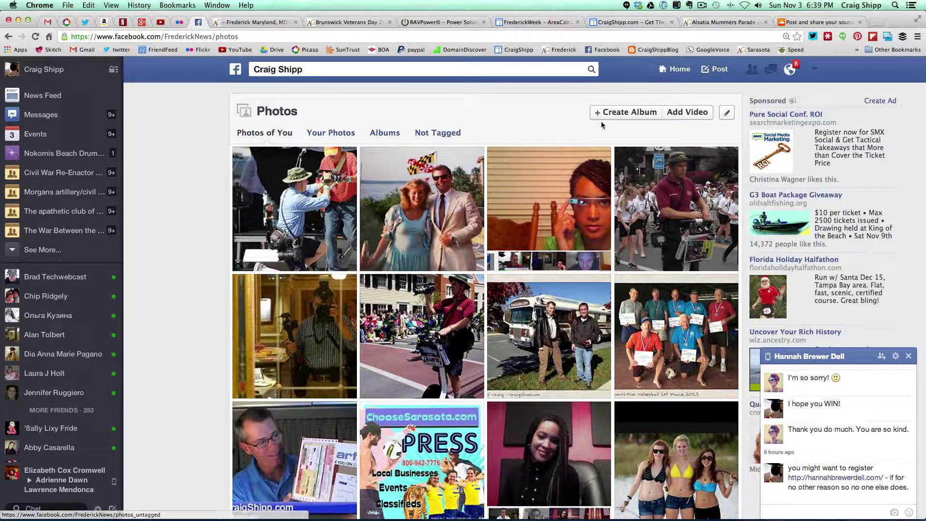
click(621, 114)
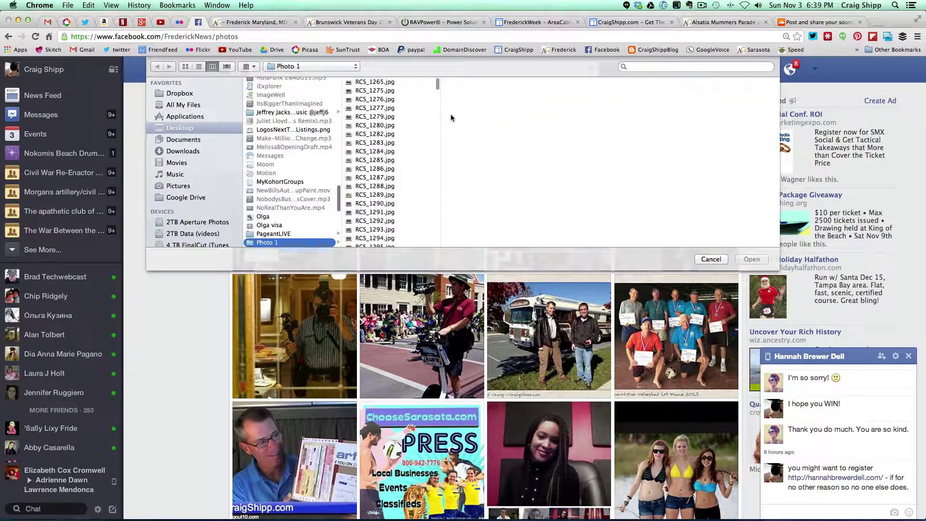
click(371, 83)
scroll(405, 110, down, 3)
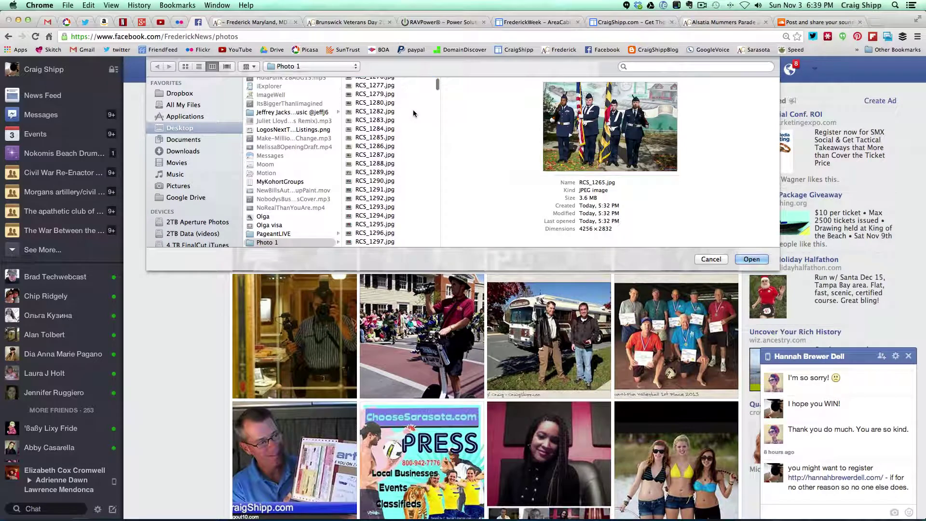
drag(435, 84, 434, 247)
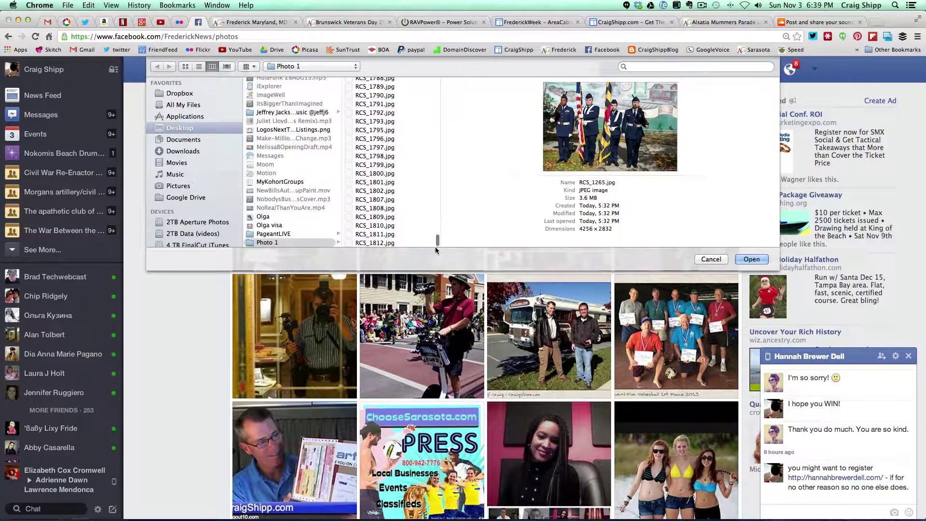
shift+click(374, 242)
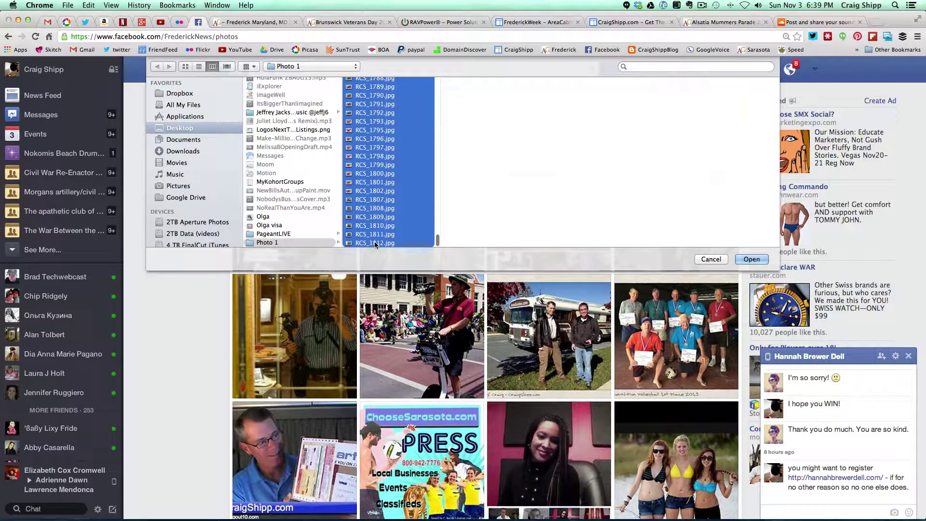
click(750, 260)
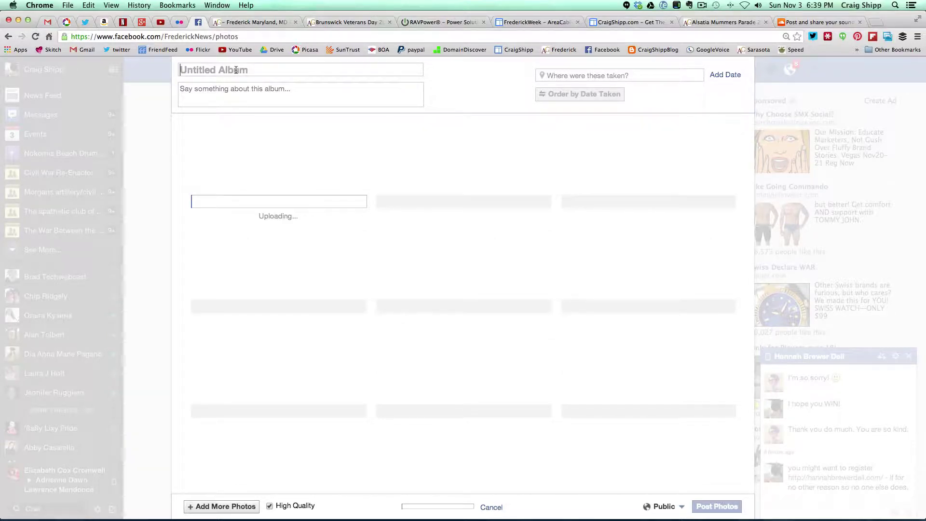
Step: Title the album "Brunswick Veterans Day 2013" and describe it as "Brunswick Veterans Day 2013 - video coming later!"
text(Brunswick Veterans Day 2013)
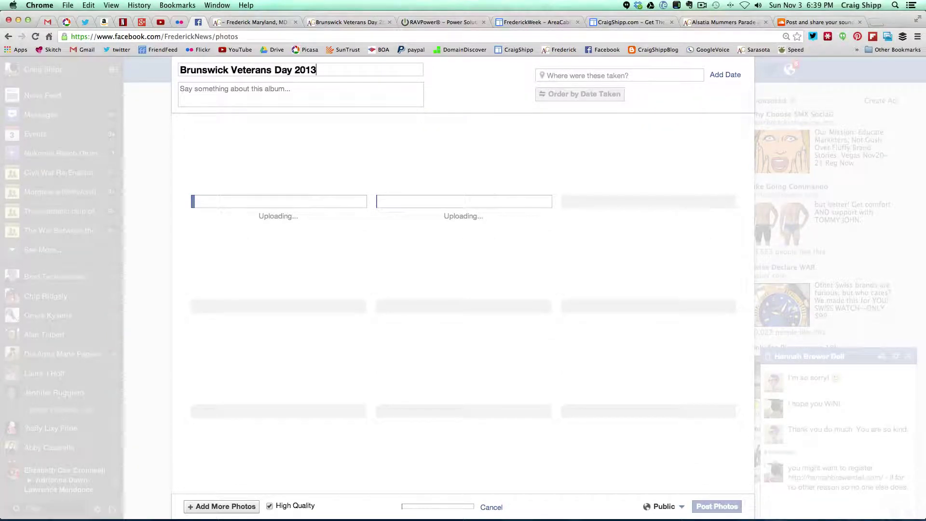
click(221, 90)
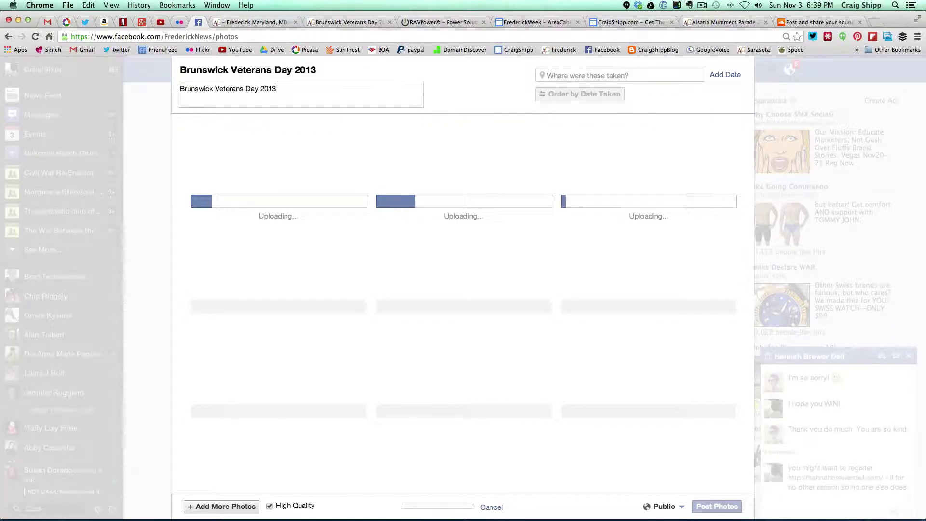
text(Brunswick Veterans Day 2013)
text(-)
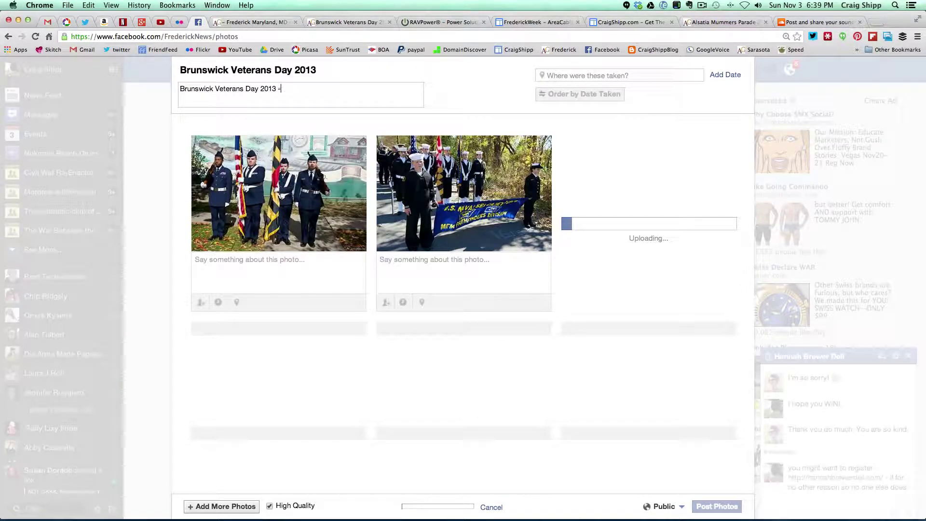
text( vi)
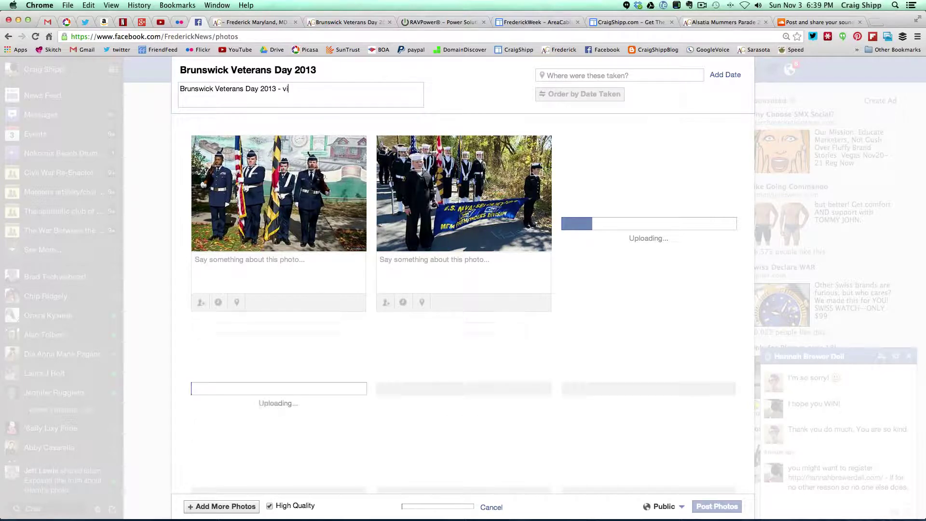
text(deo com)
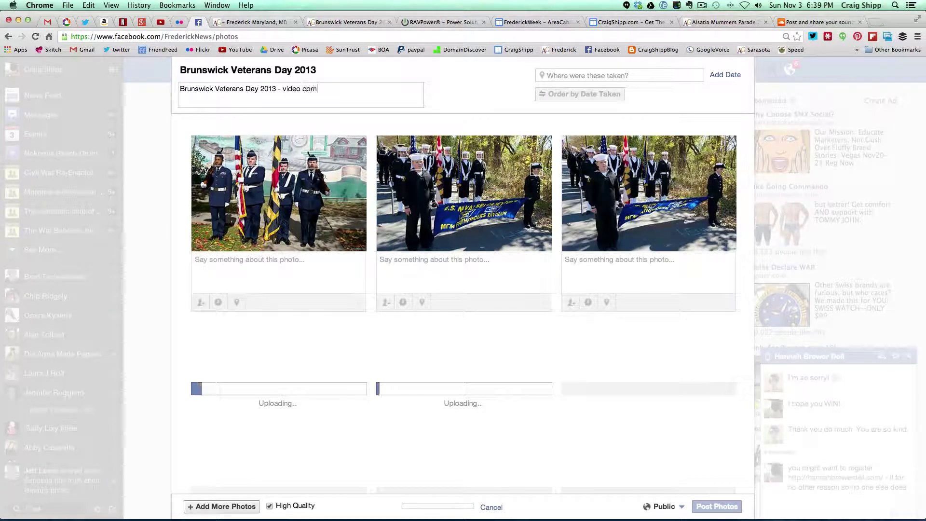
text(ing later!)
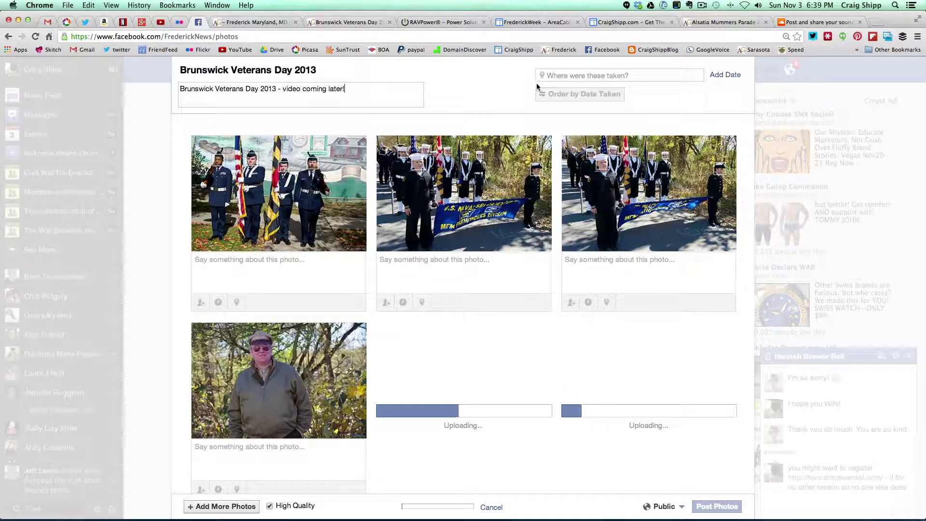
Step: Set the album's location to Brunswick, MD, and pick November 3, 2013 as its date
click(558, 76)
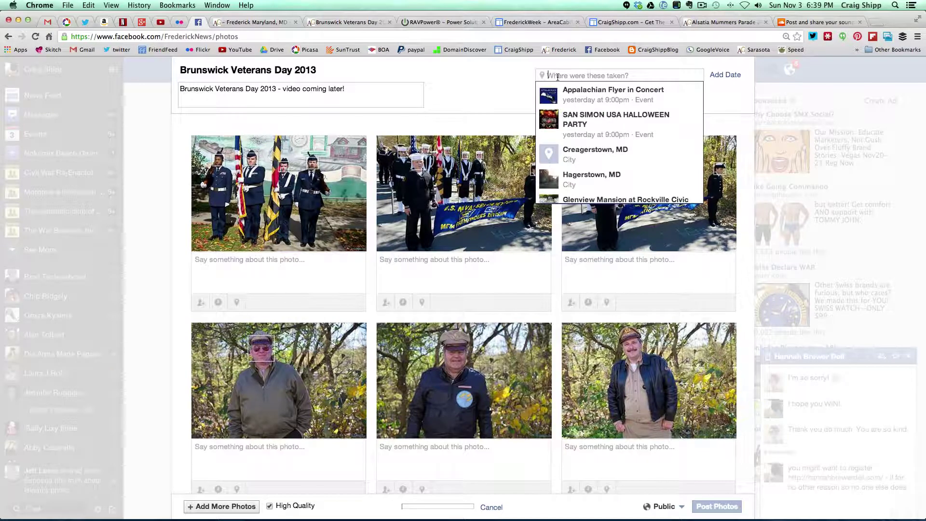
text(Bruns)
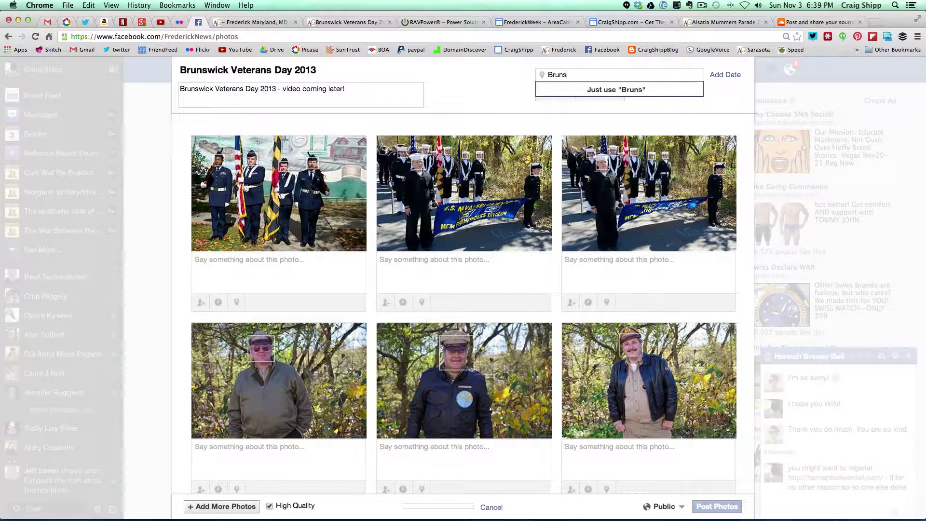
text(wick)
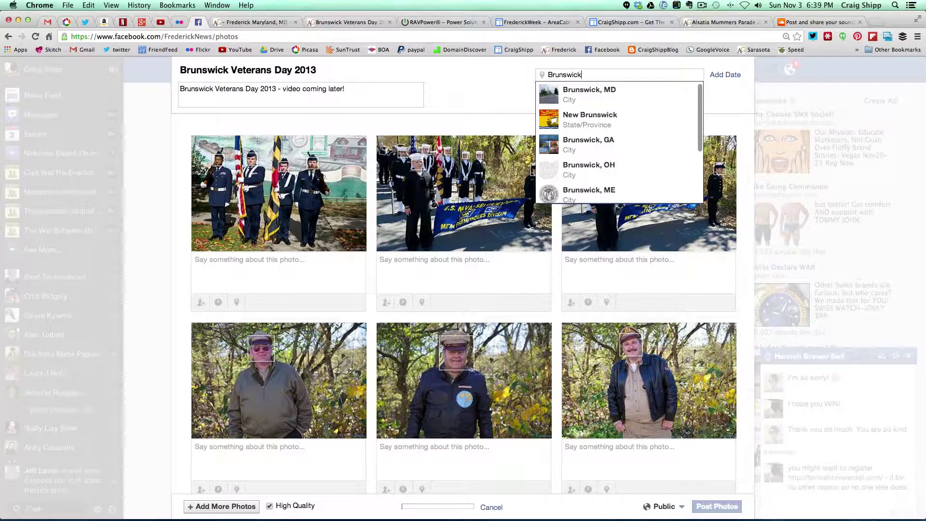
click(575, 95)
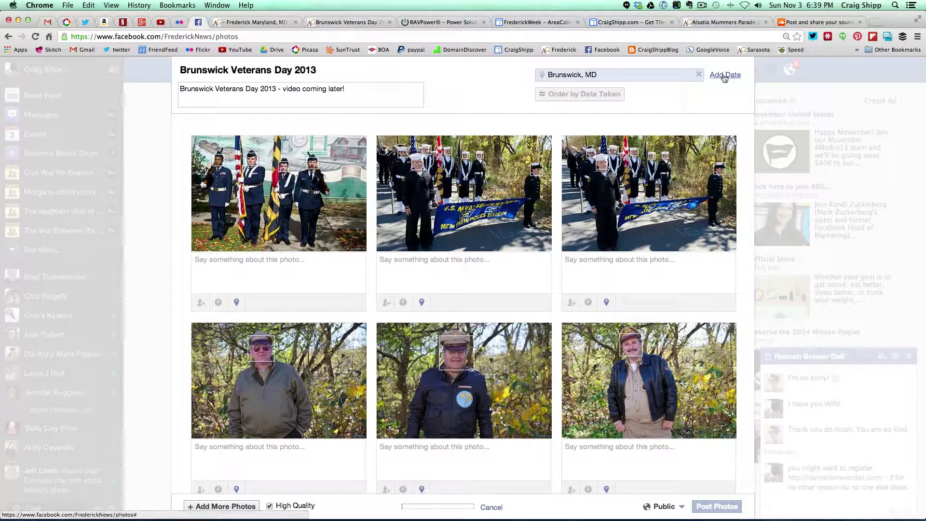
click(723, 75)
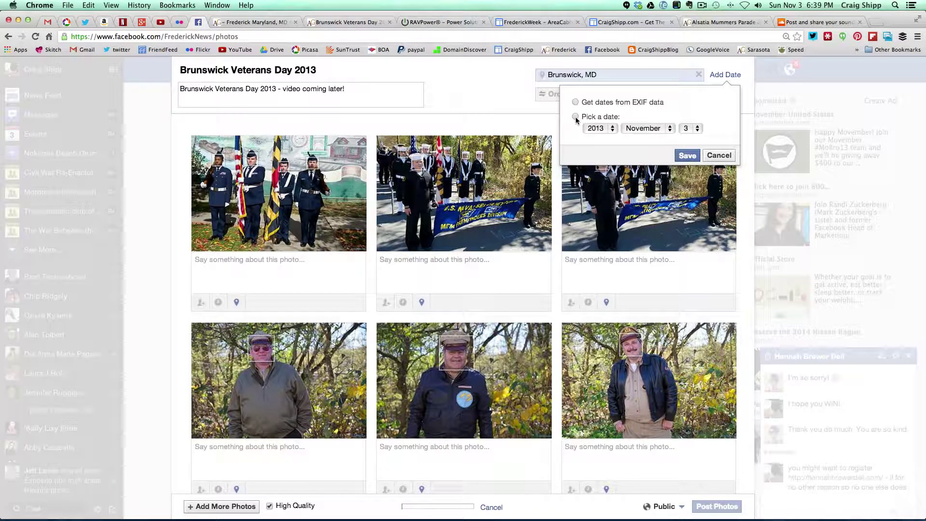
click(685, 155)
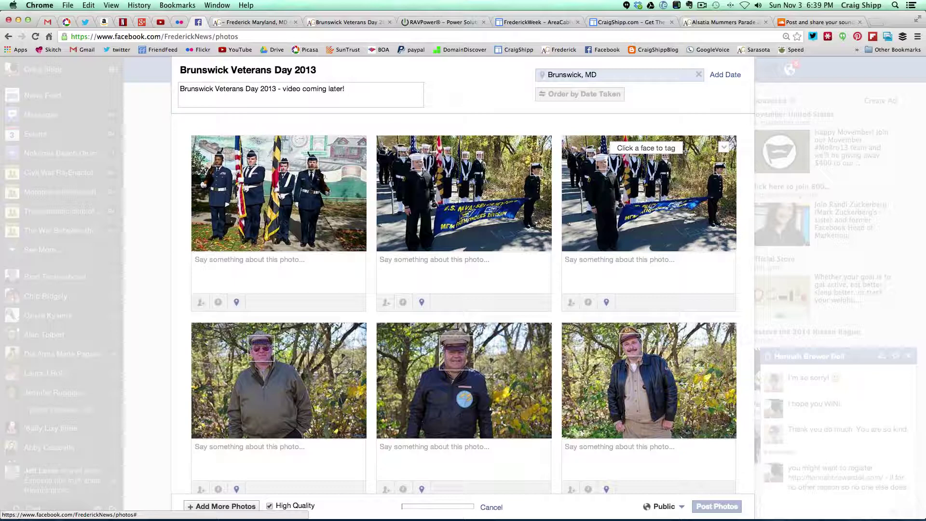
click(701, 7)
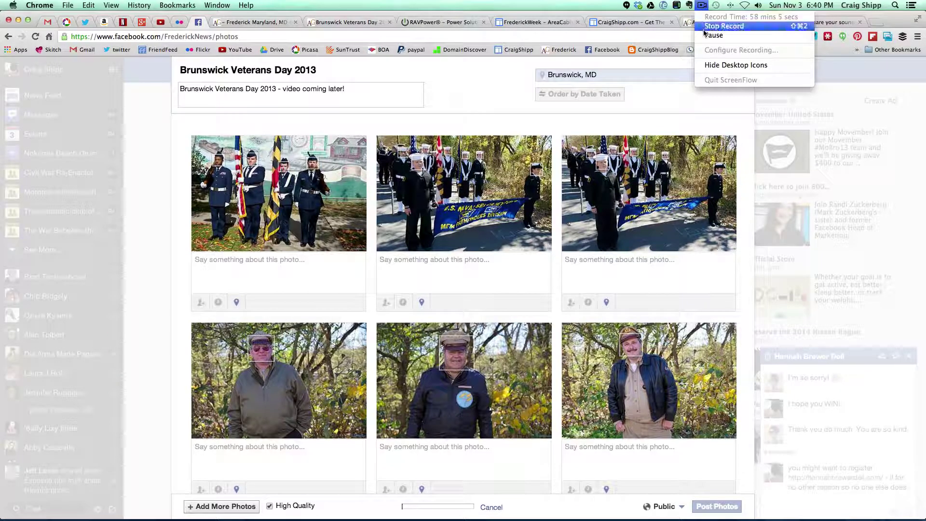
click(714, 35)
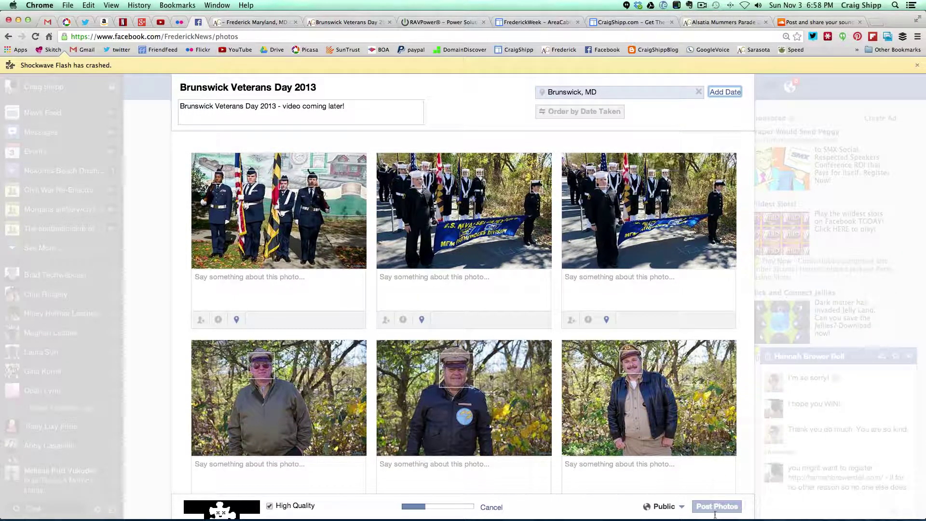
mouse_move(705, 509)
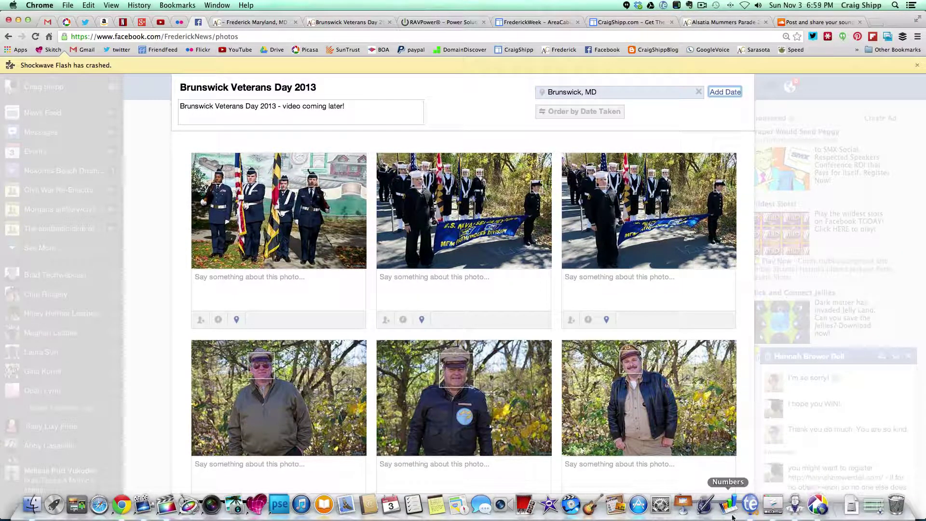
Step: Switch to Picasa Web Albums Uploader, dismiss its upload-complete alert without viewing the album, and quit the uploader
click(814, 506)
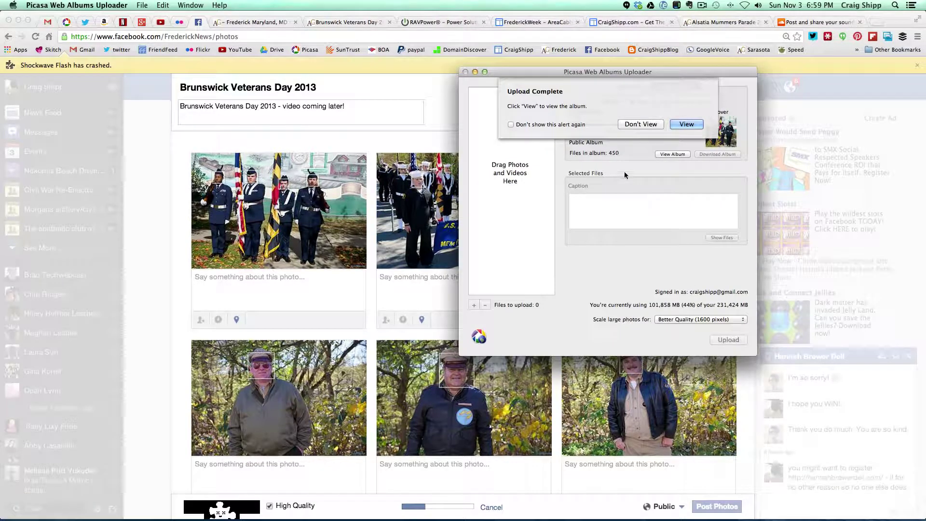
click(639, 126)
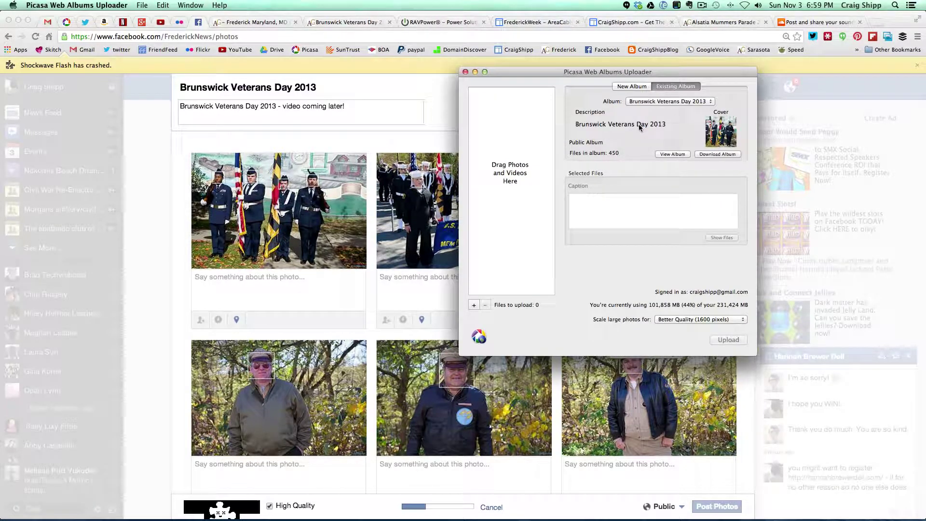
drag(510, 72, 442, 70)
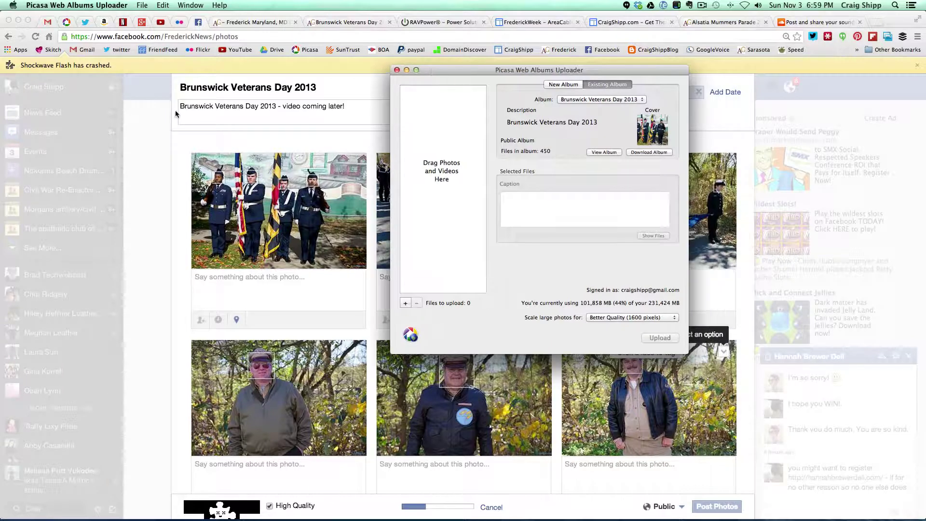
click(77, 5)
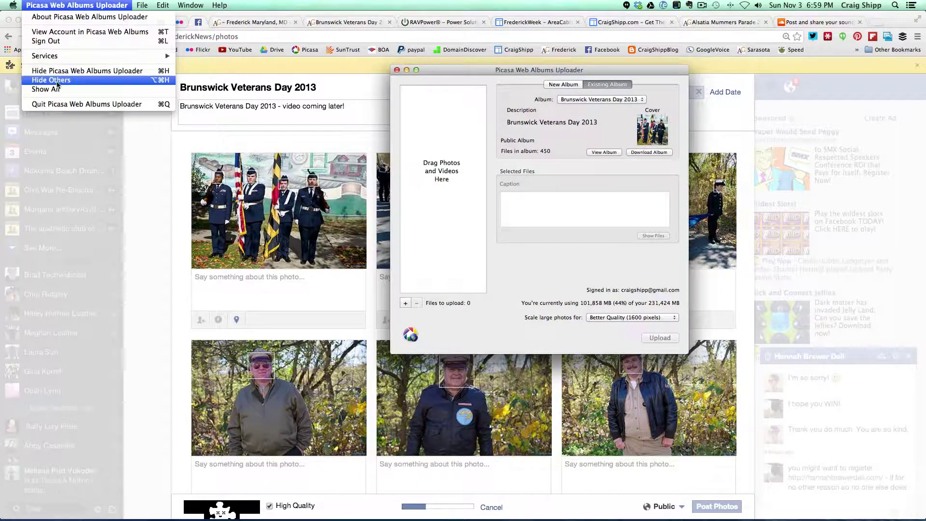
click(61, 105)
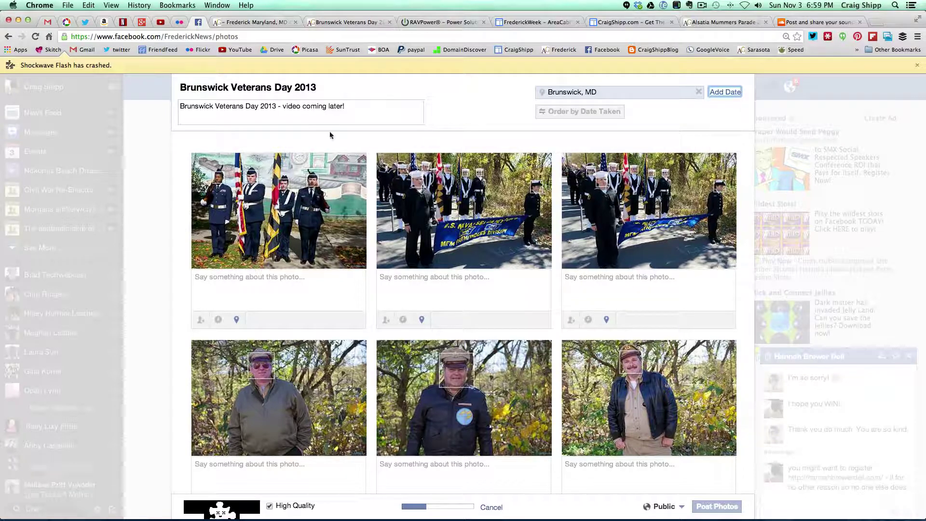
click(703, 6)
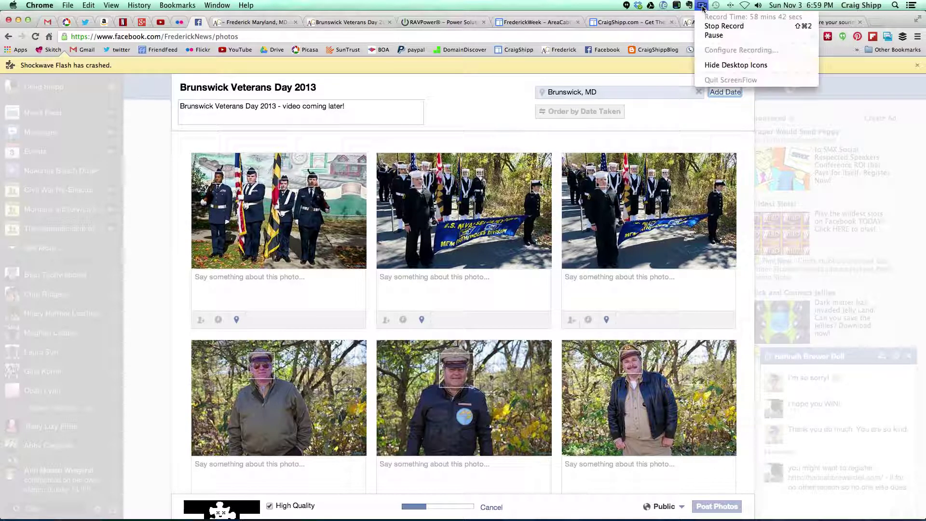
click(707, 35)
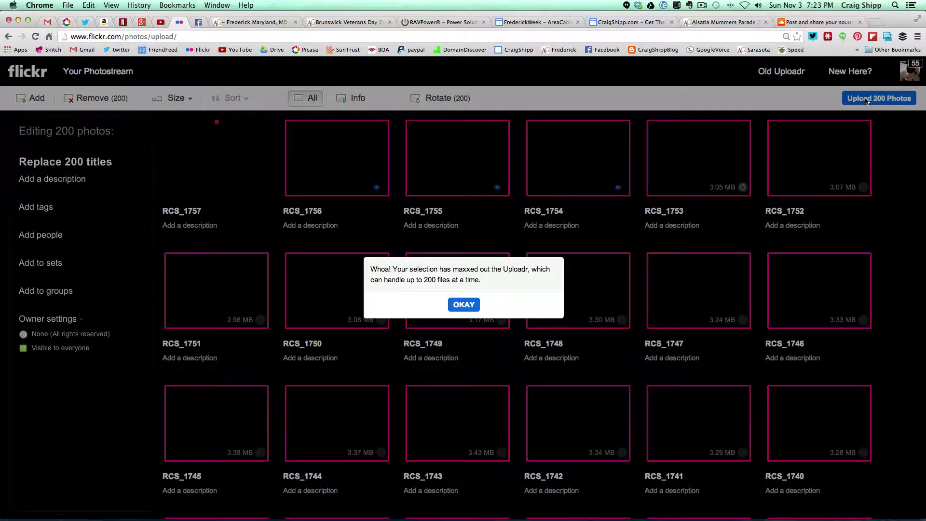
Step: Dismiss Flickr's upload-limit notice, and check the Facebook album's upload progress before returning to the Flickr upload
click(463, 306)
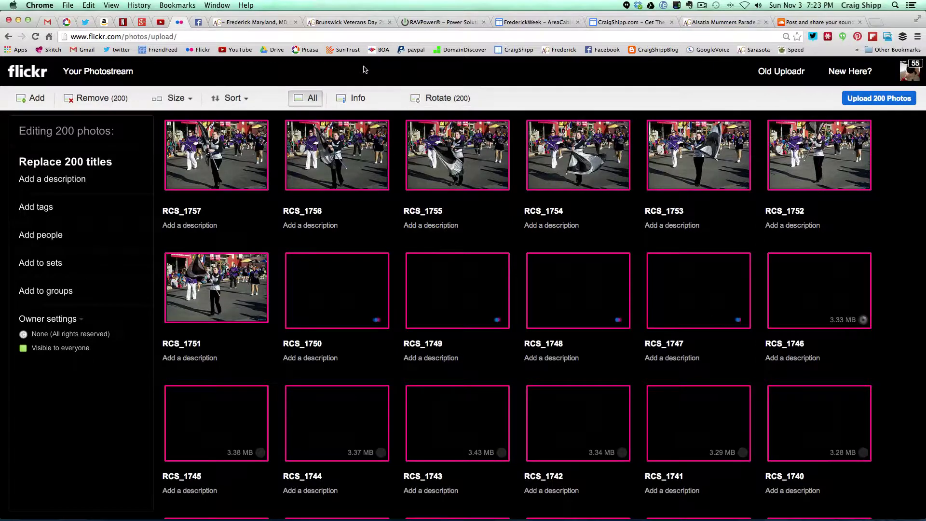
click(197, 24)
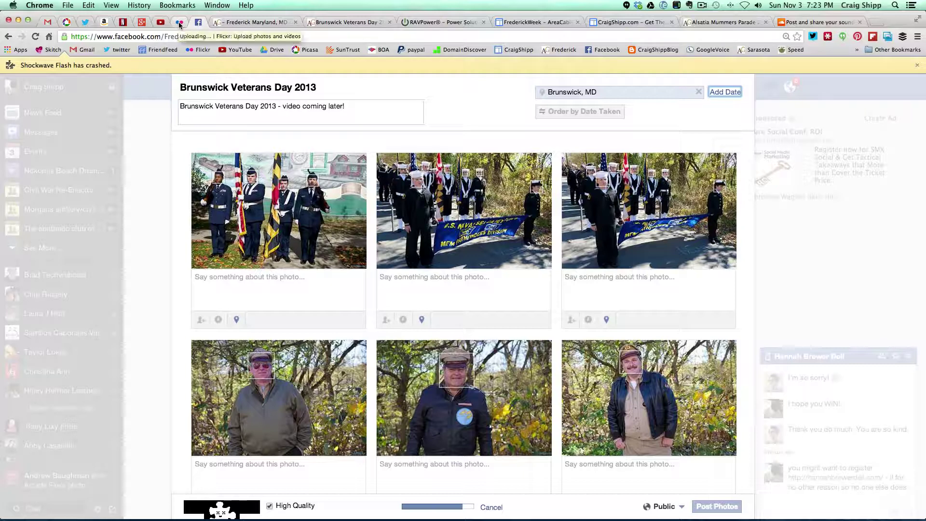
click(180, 22)
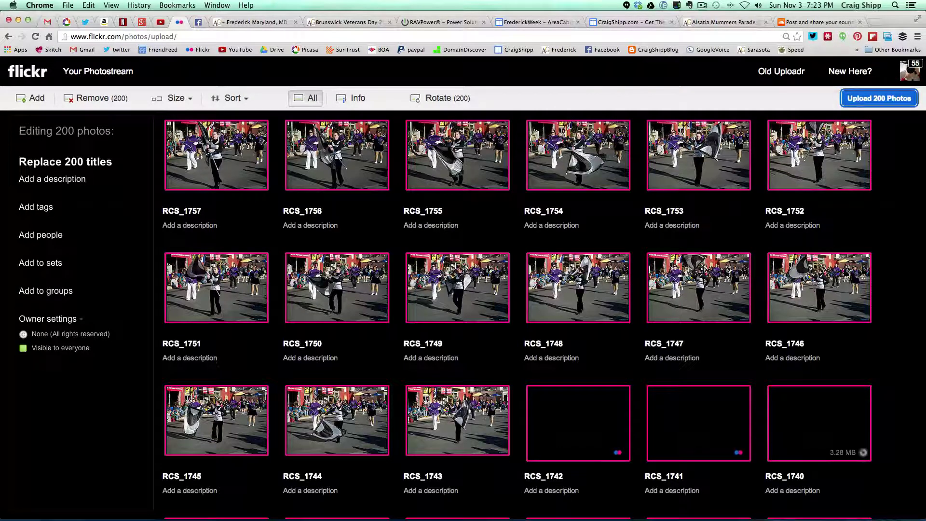
Step: Switch to Final Cut Pro and play the BrunswickVeteransDay2013 timeline from its opening title up to the Railroader Band banner shot
key(super+Tab)
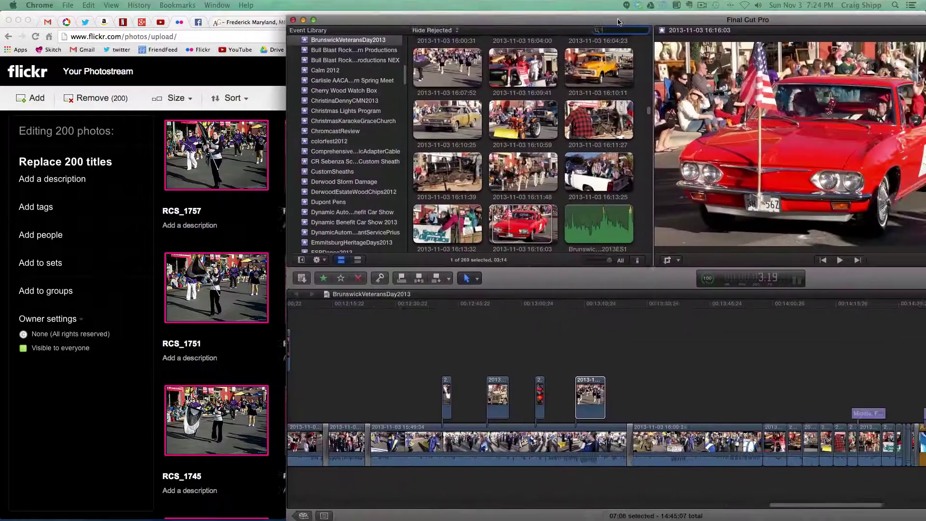
drag(617, 21, 334, 11)
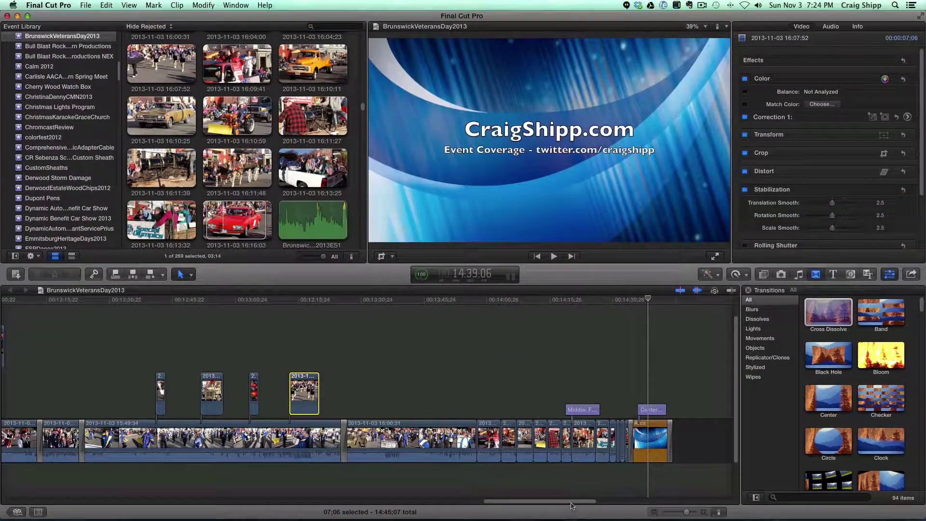
drag(571, 505, 97, 503)
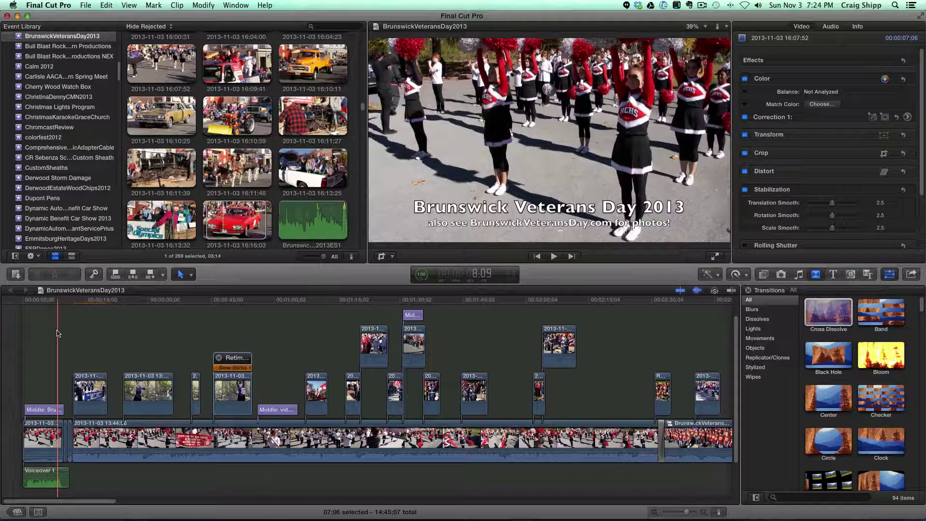
key(space)
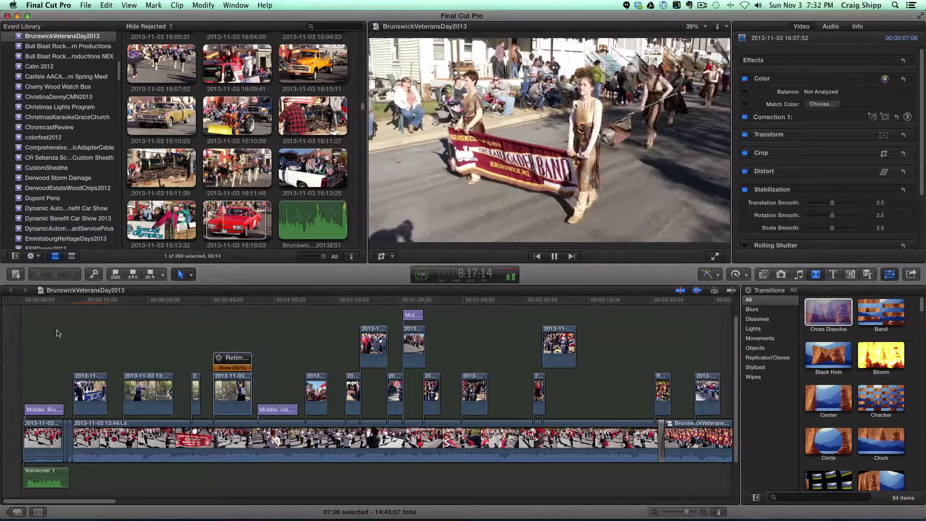
key(space)
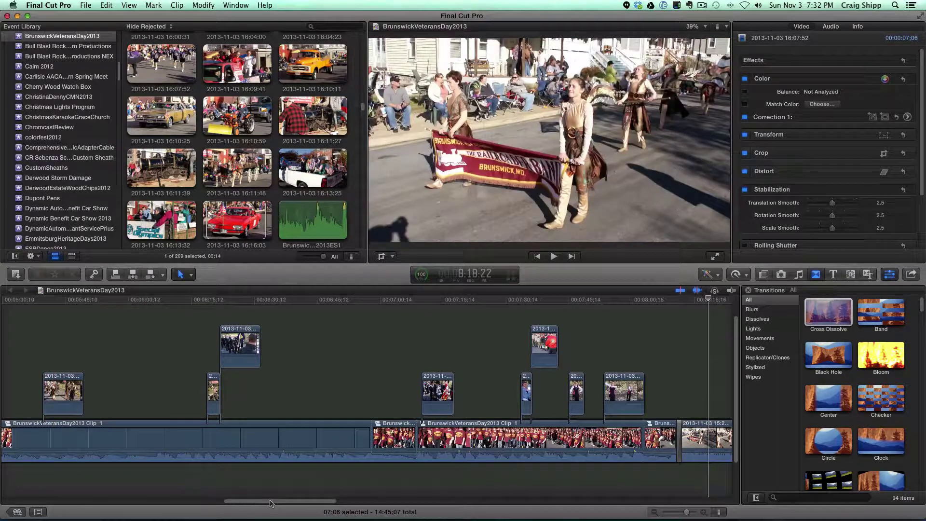
drag(282, 502, 347, 504)
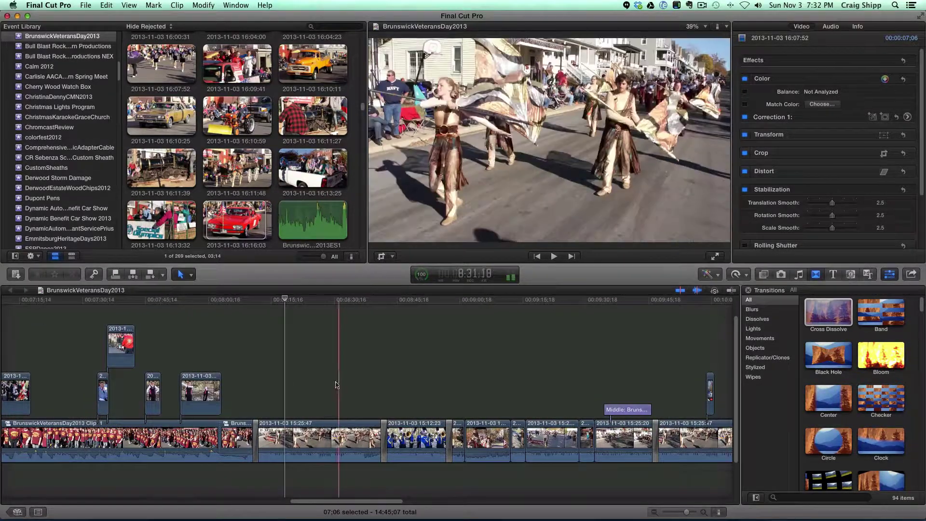
click(191, 274)
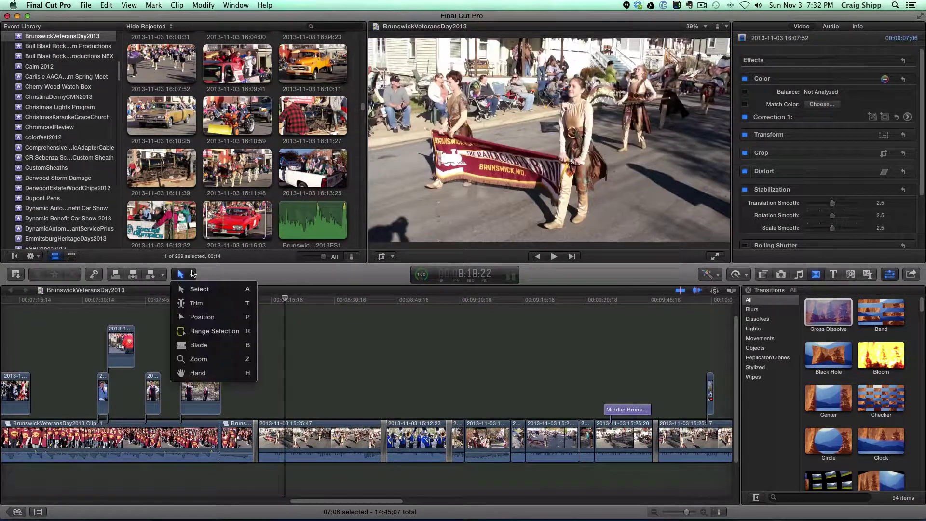
click(200, 345)
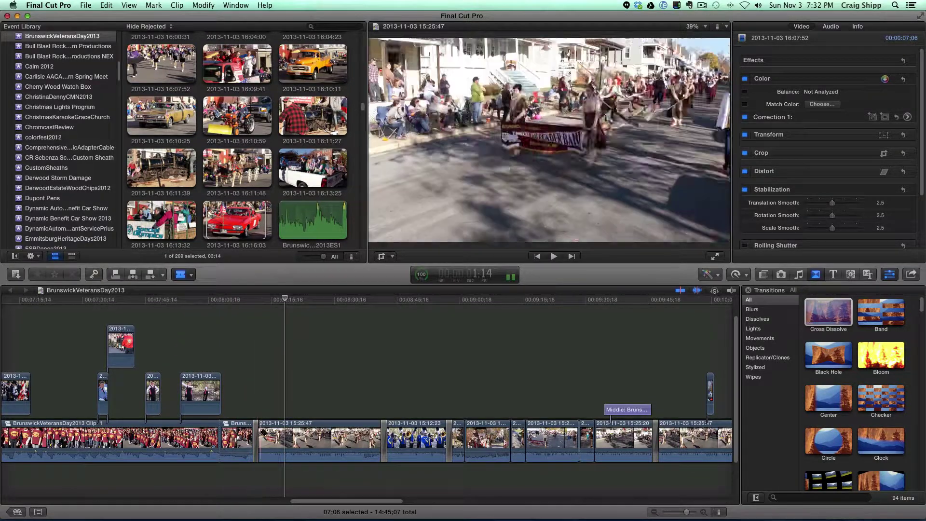
click(262, 433)
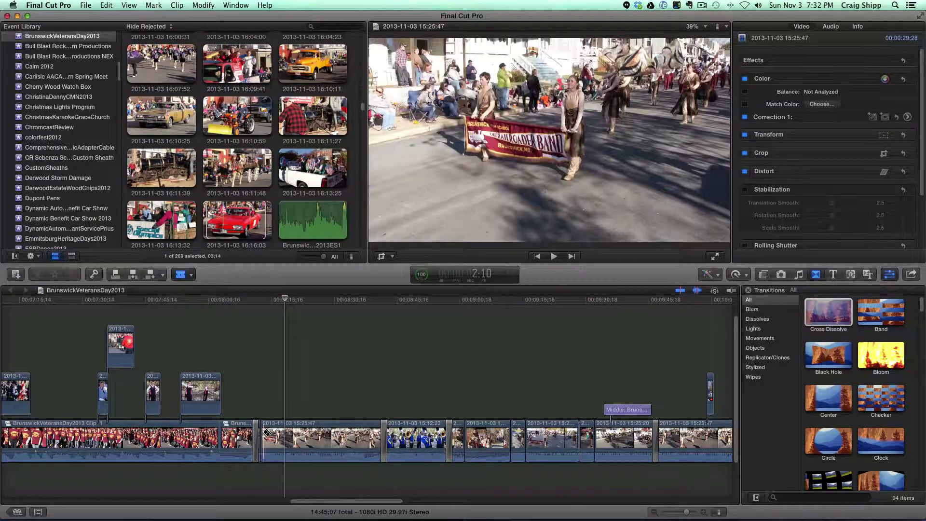
click(267, 433)
click(183, 274)
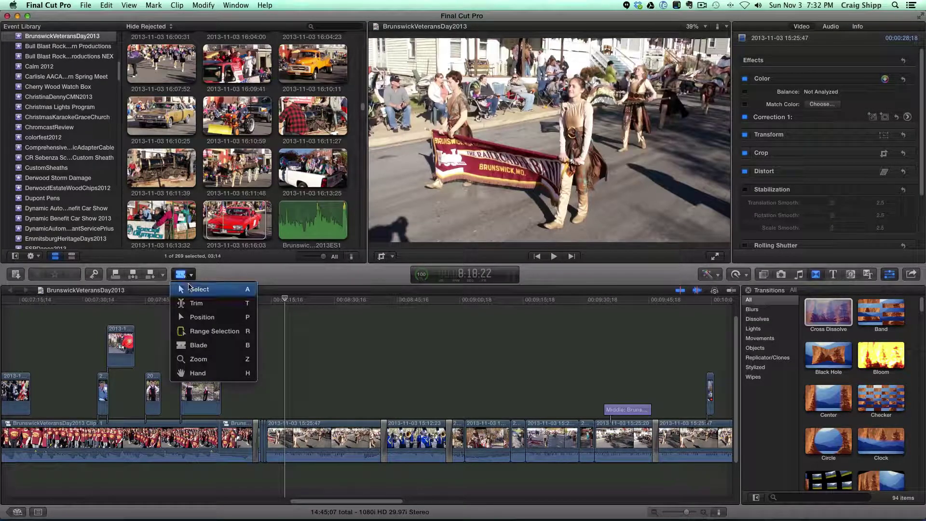
click(193, 289)
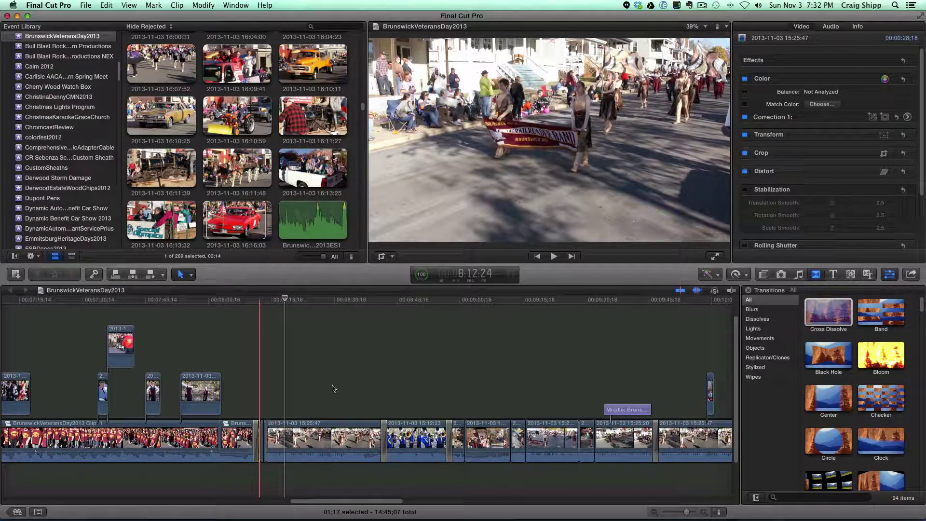
Step: Open the audio settings of the short segment and play the transition from the children's chorus into the Railroader Band clip
click(830, 27)
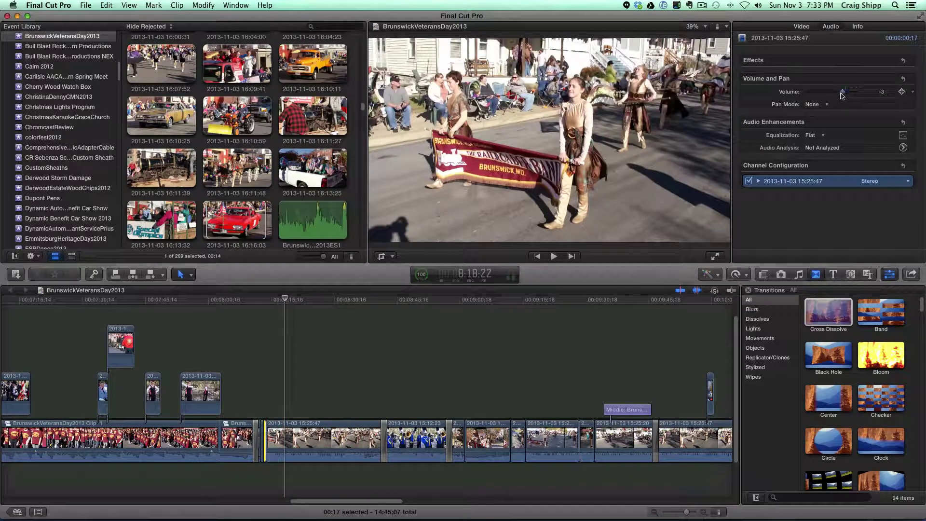
click(249, 386)
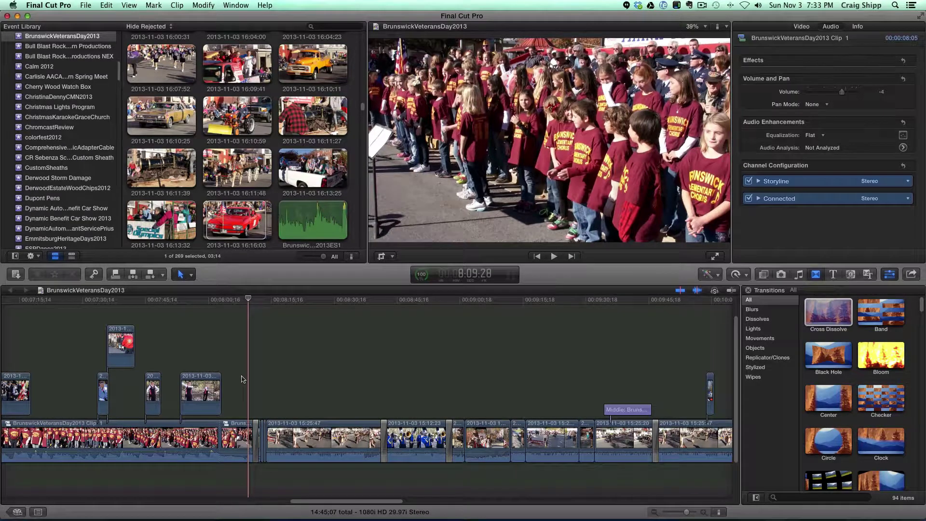
key(space)
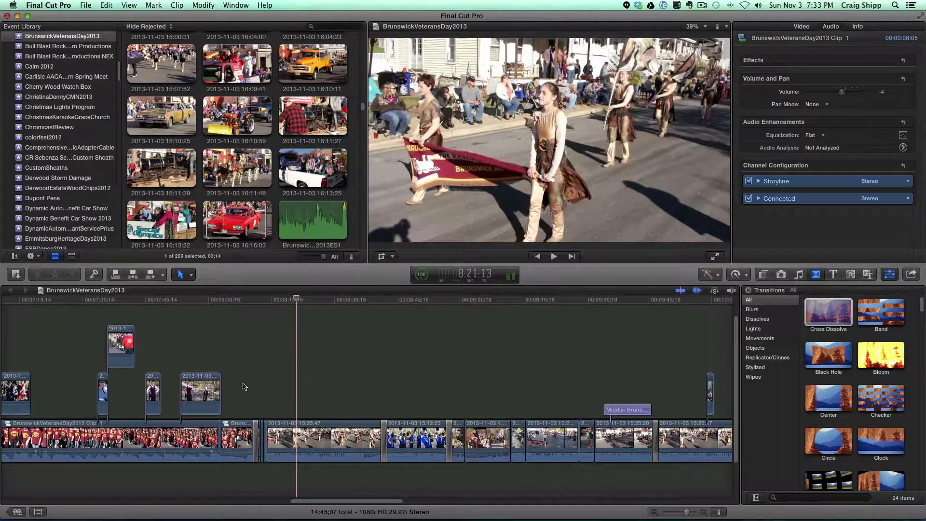
click(246, 388)
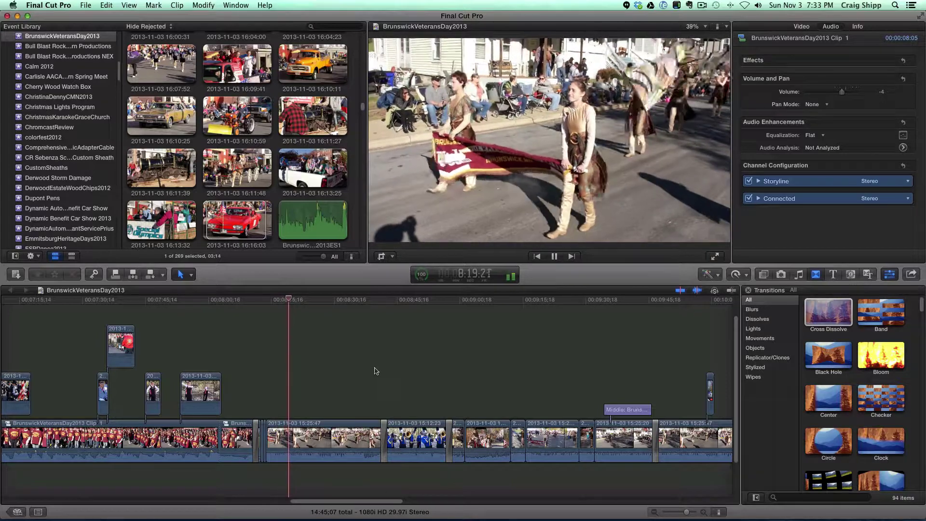
key(space)
Step: Review the rest of the parade edit by playing successive timeline sections from the Railroader Band's color guard to the blue-and-gold marching band
click(376, 371)
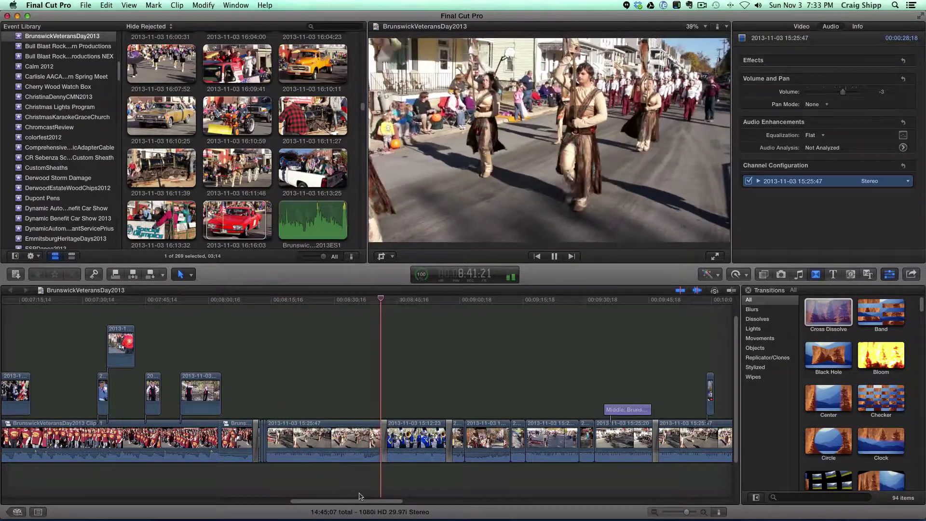
scroll(364, 503, right, 10)
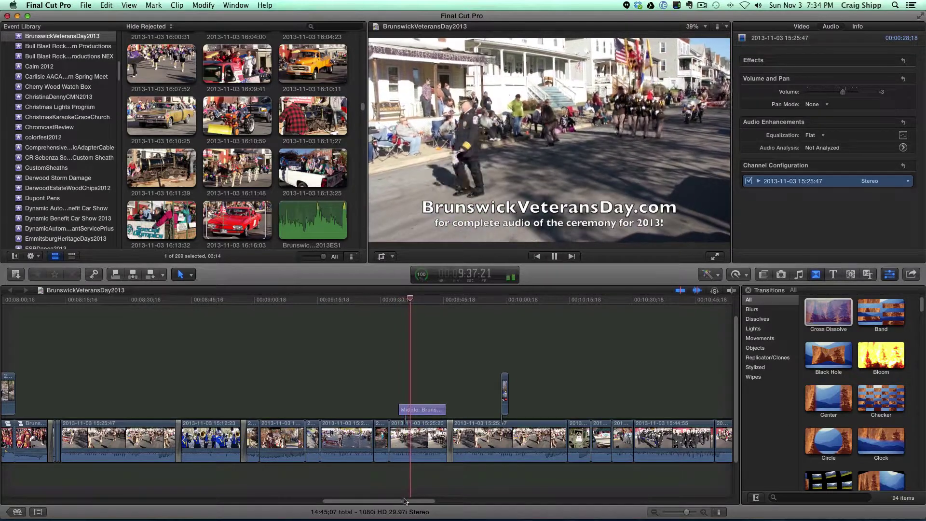
drag(409, 501, 443, 502)
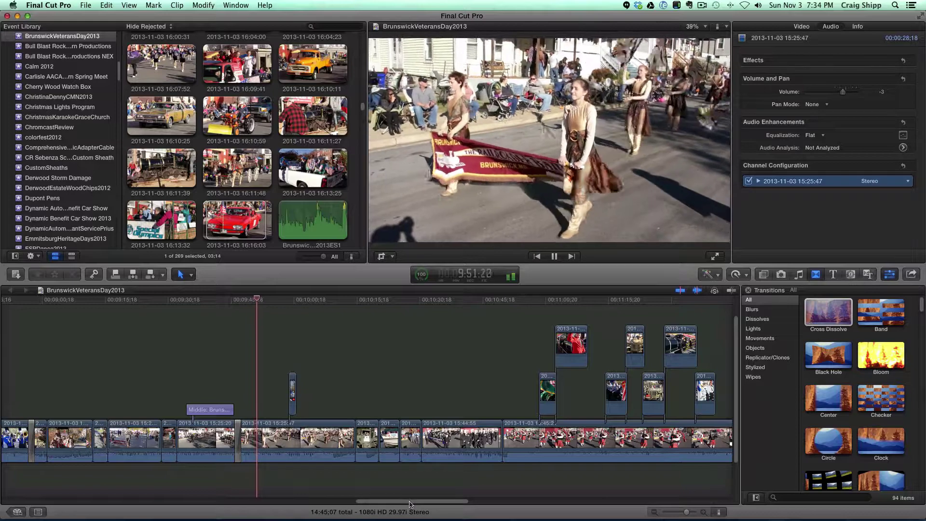
scroll(376, 477, right, 3)
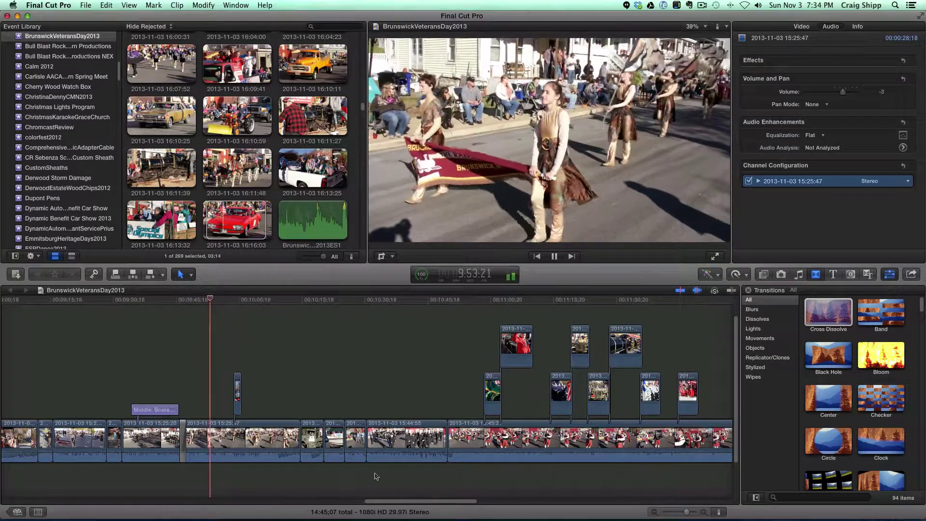
key(space)
click(294, 401)
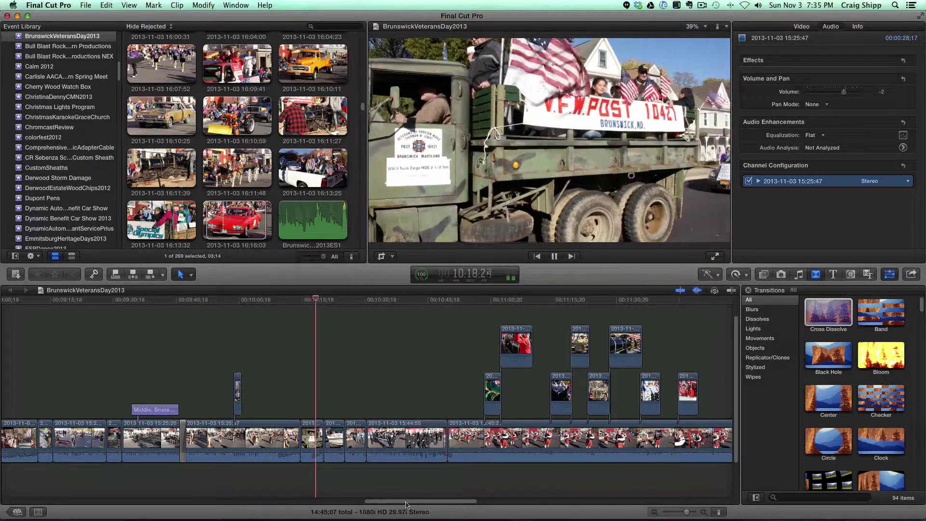
scroll(377, 493, right, 5)
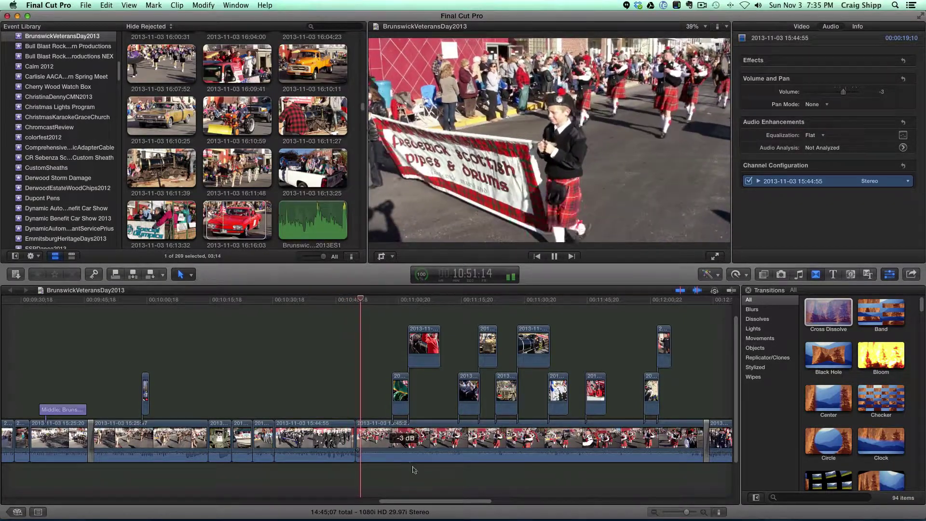
drag(418, 500, 444, 500)
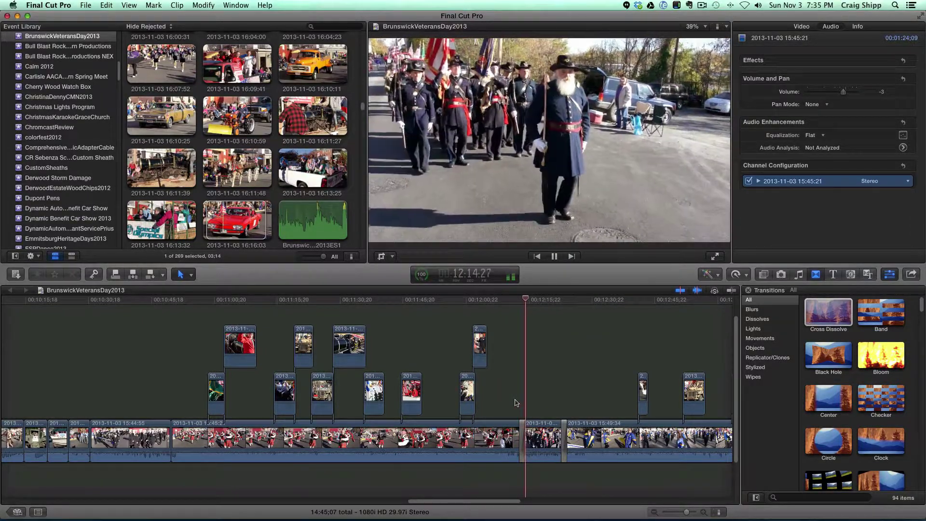
drag(494, 503, 534, 503)
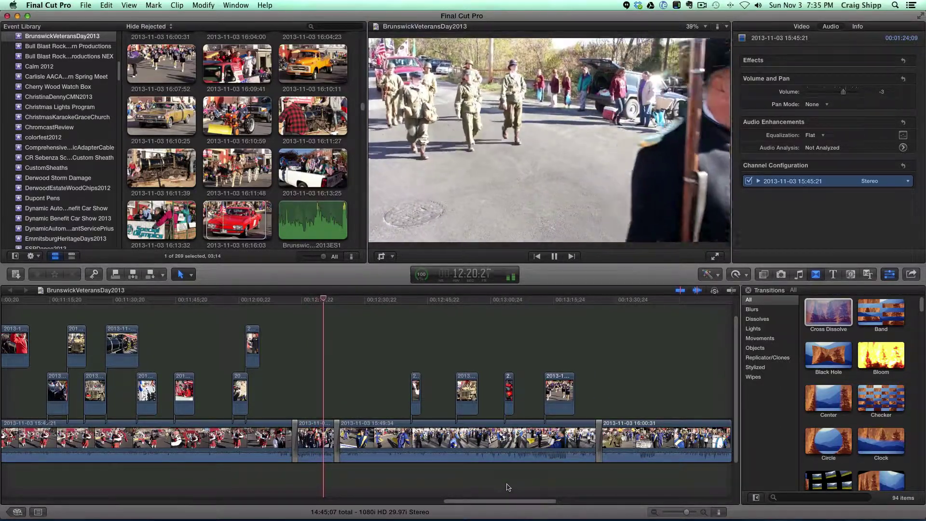
click(402, 395)
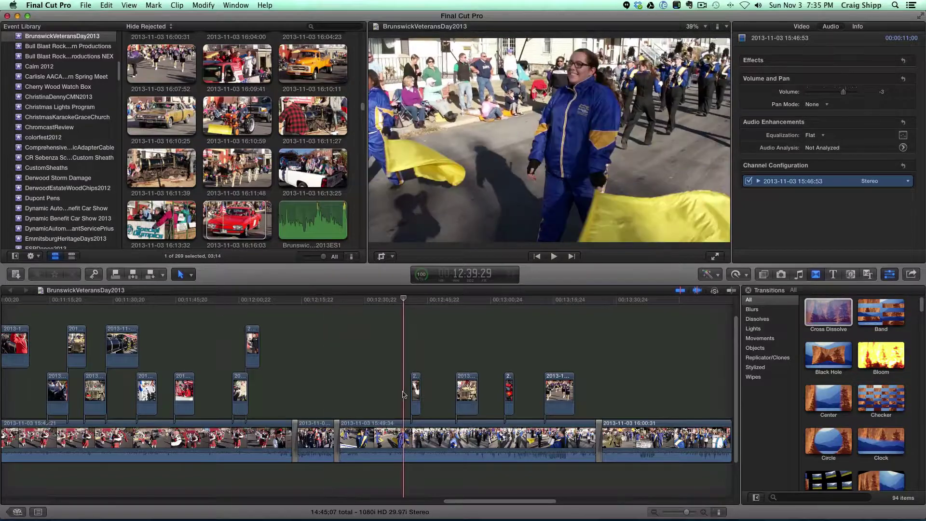
key(space)
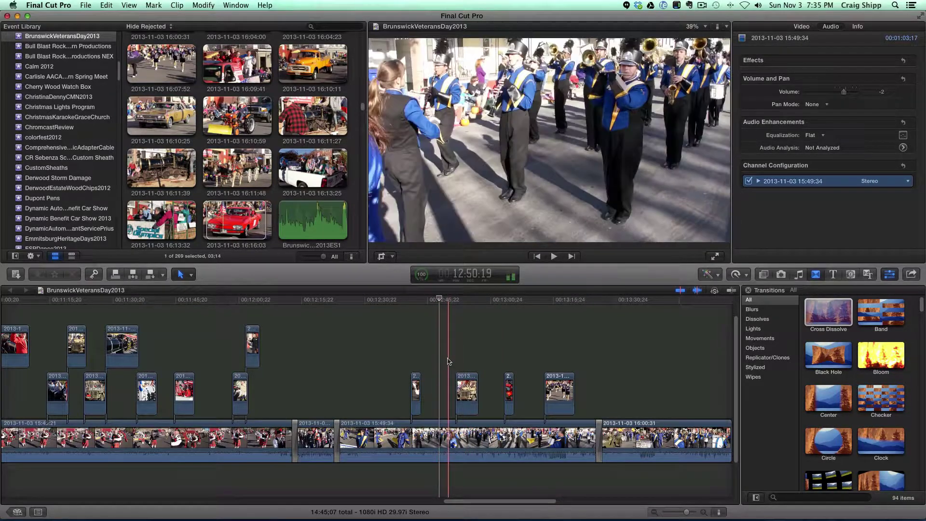
Step: Play the blue-and-gold marching band section up to the last cutaway clip, and return to the start of the timeline
key(space)
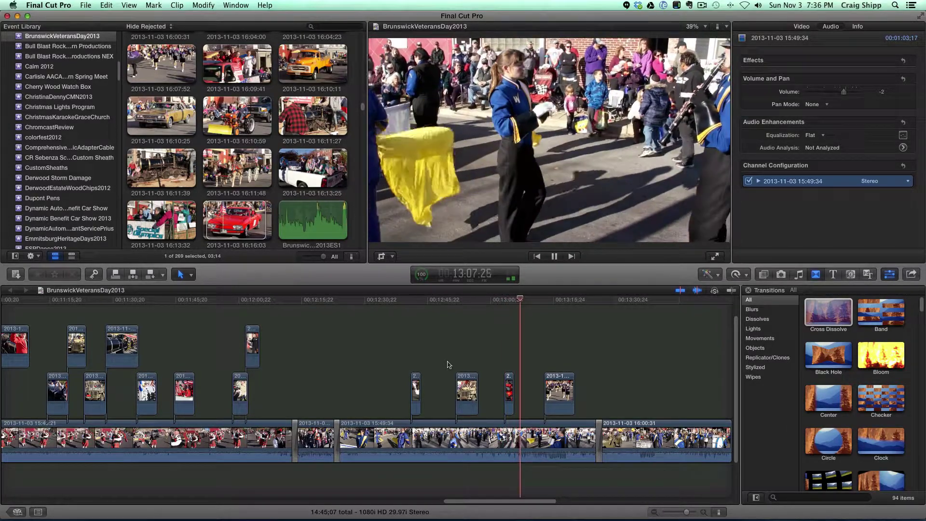
key(space)
click(537, 363)
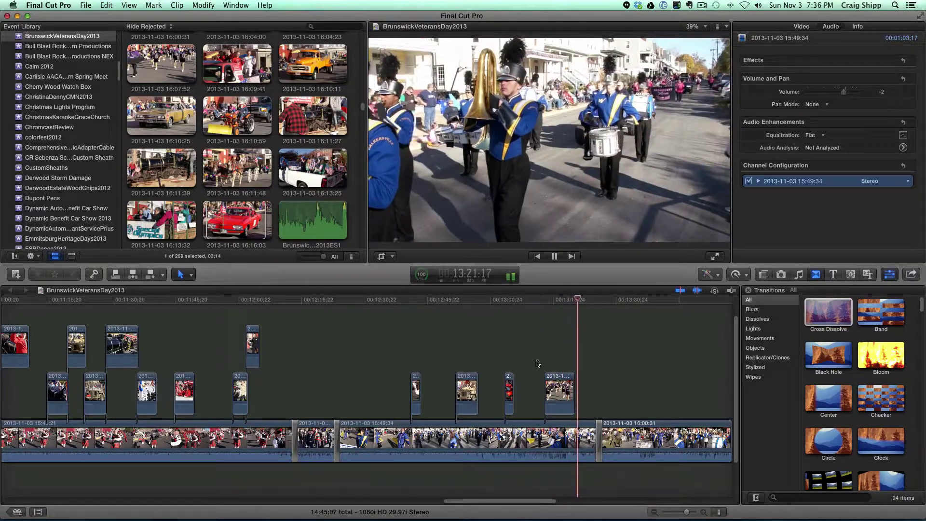
key(space)
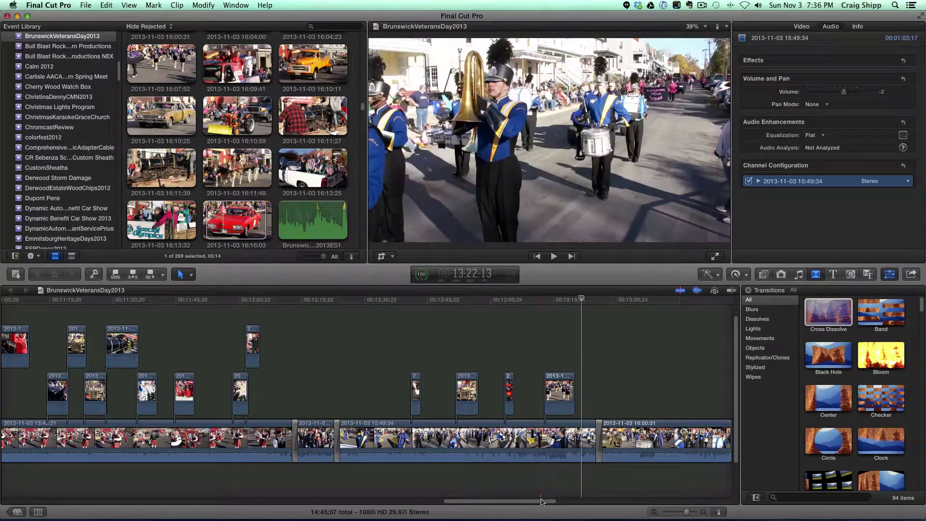
drag(550, 502, 84, 501)
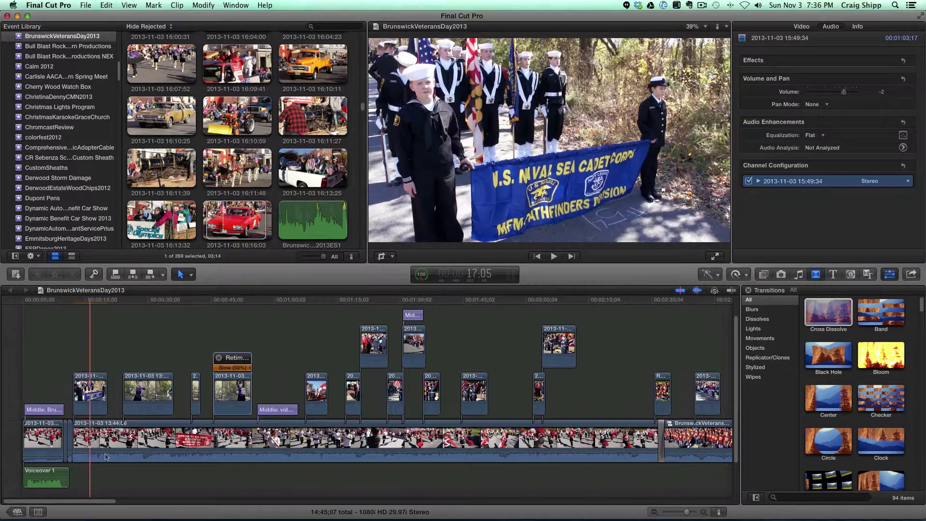
Step: Switch to the Flickr upload page in Chrome and publish the 200 prepared photos to the photostream as public
key(ctrl+Left)
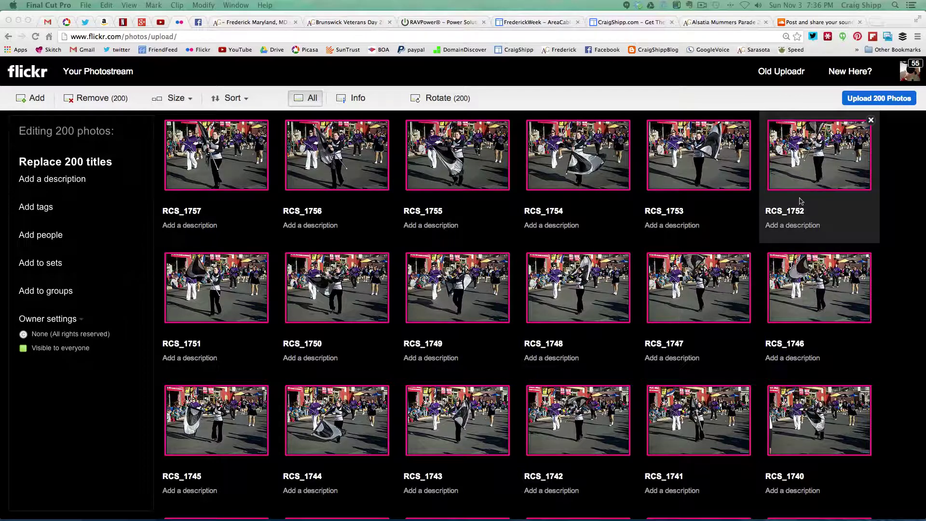
click(873, 100)
click(868, 100)
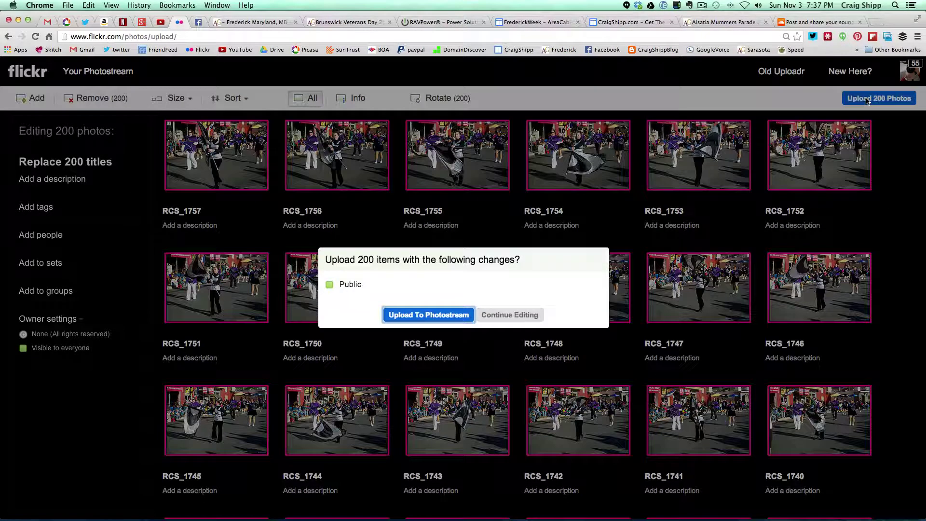
click(428, 317)
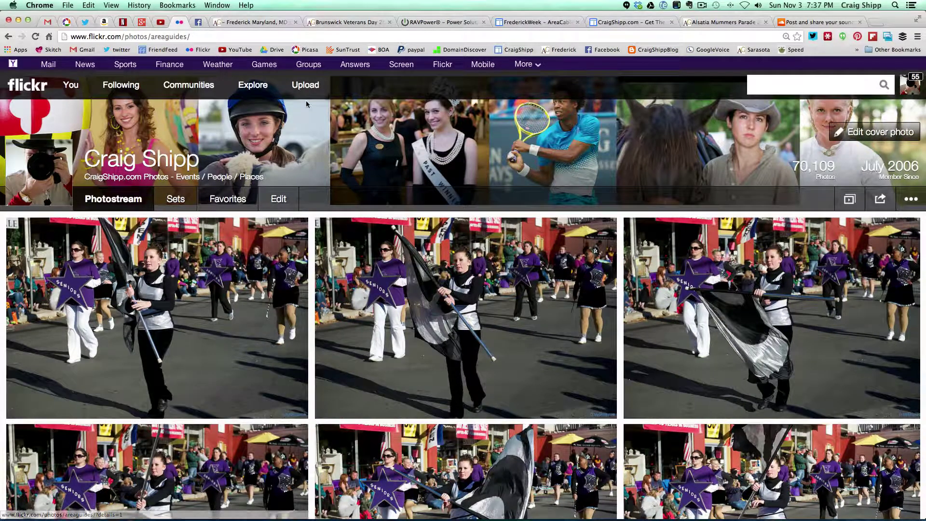
Step: Start another Flickr upload with RCS_1758.jpg through RCS_1812.jpg from the Photo 1 folder and publish them to the photostream as public
click(306, 86)
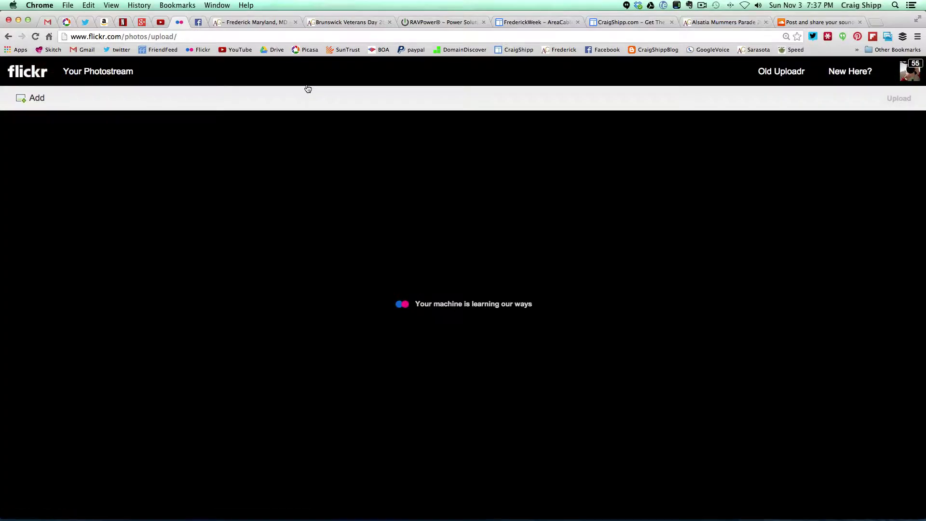
click(472, 318)
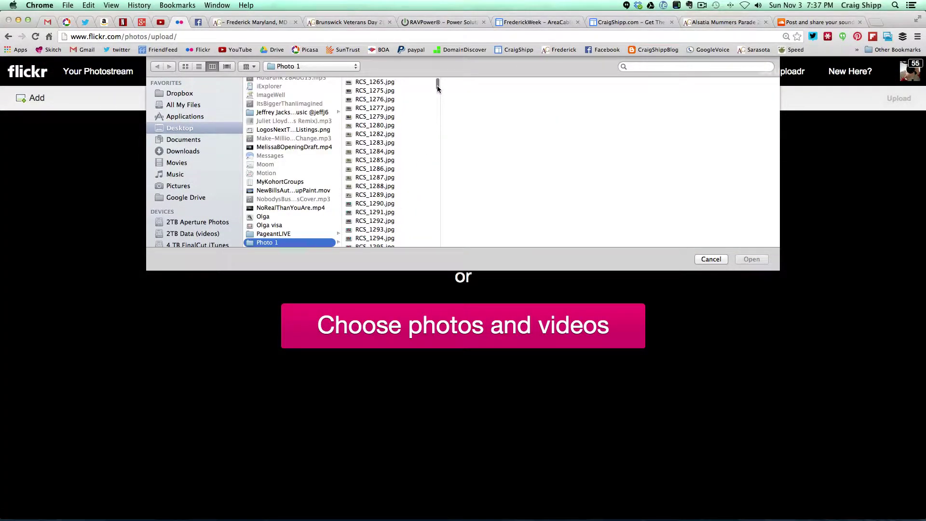
drag(437, 87, 428, 235)
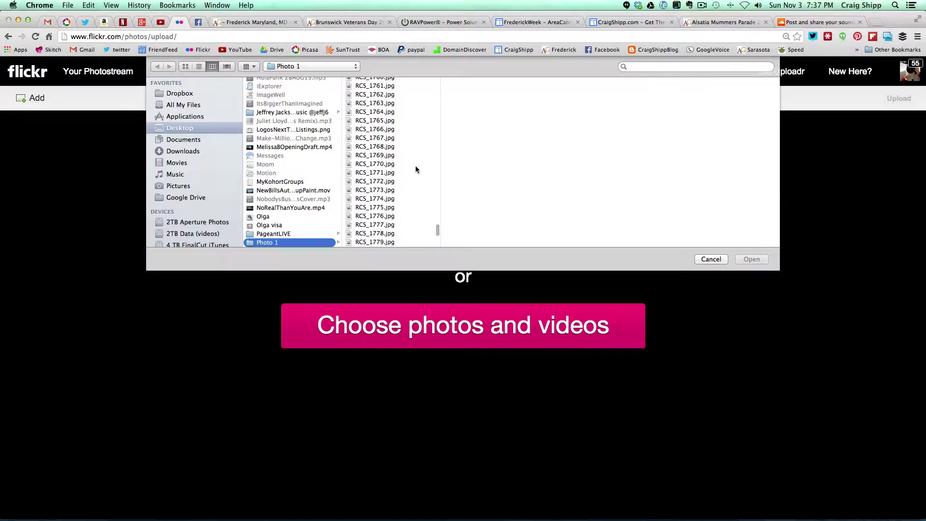
scroll(416, 169, up, 2)
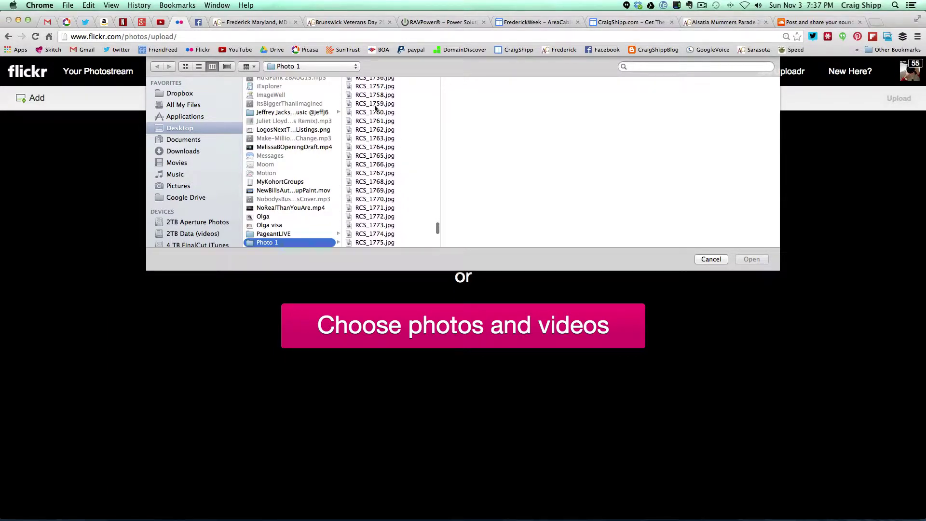
click(373, 96)
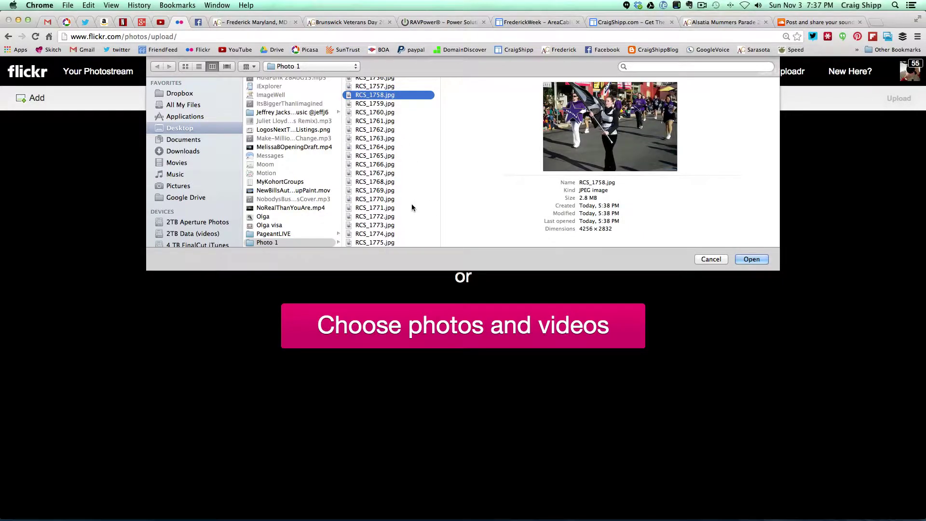
scroll(416, 208, down, 10)
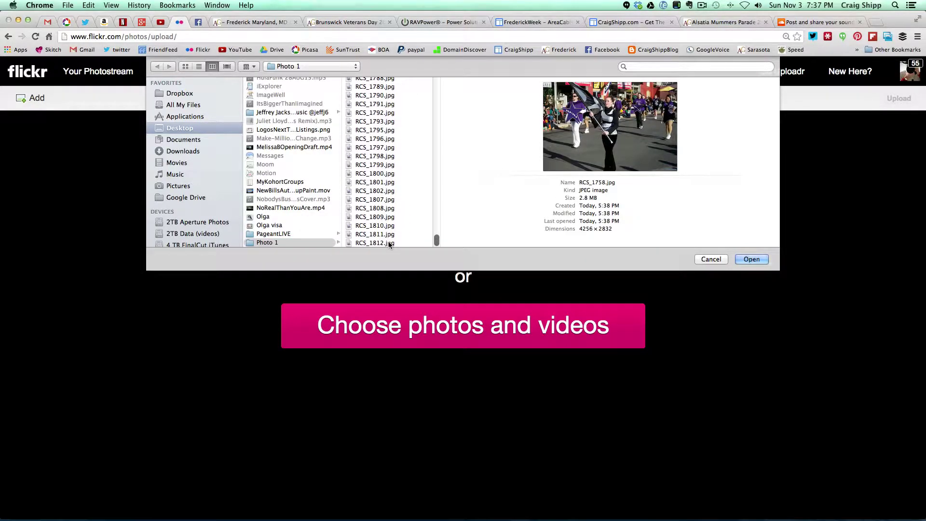
shift+click(388, 243)
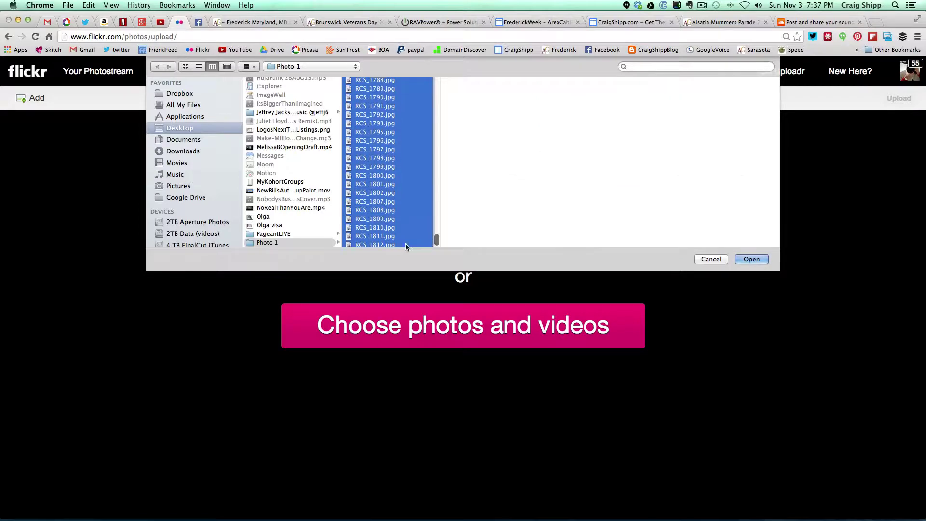
click(745, 259)
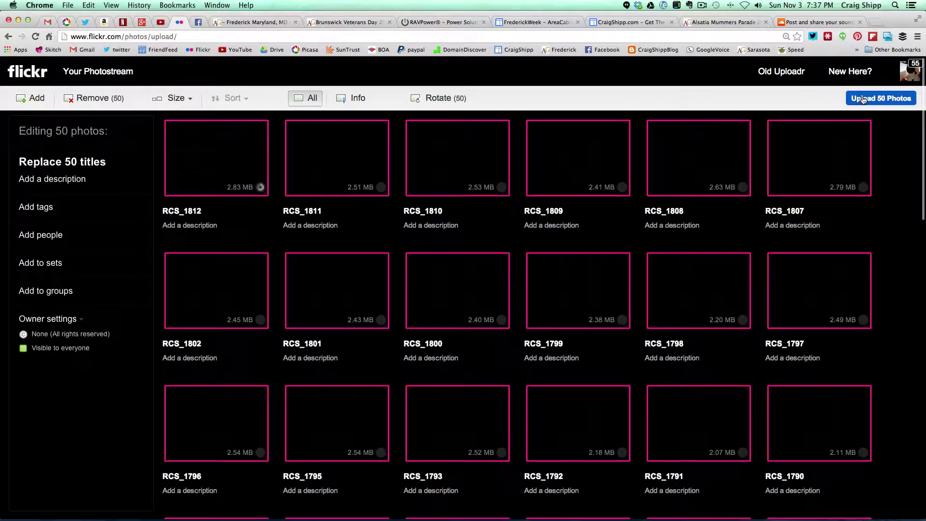
click(862, 100)
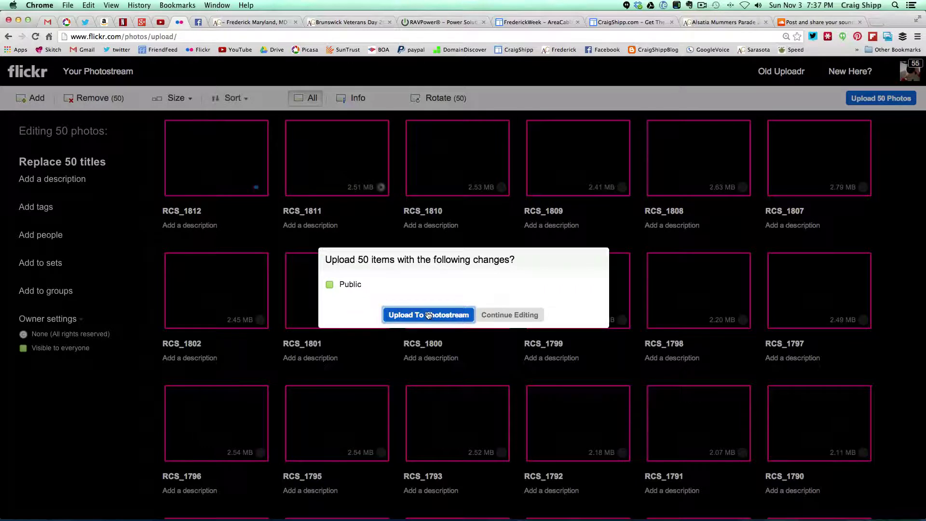
click(428, 315)
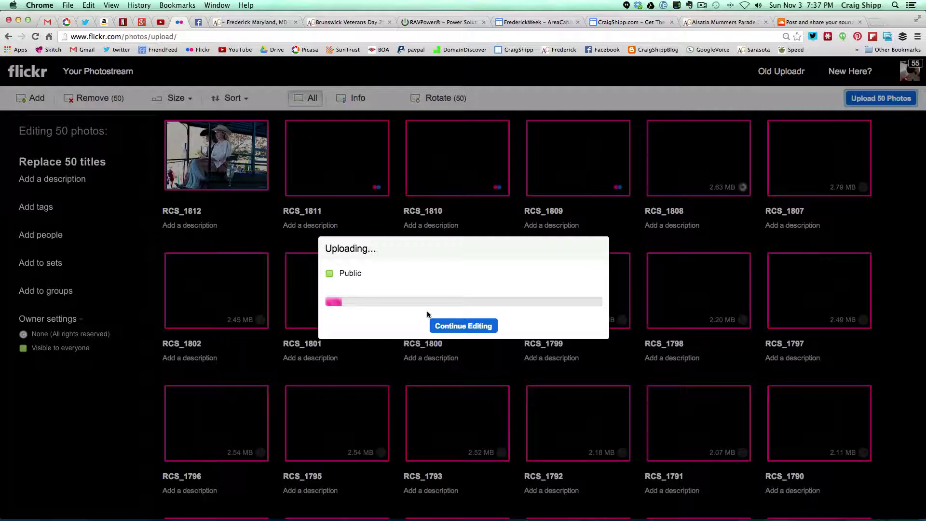
Step: Check the upload progress of the Brunswick Veterans Day 2013 album on Facebook, and pause the screen recording
click(198, 22)
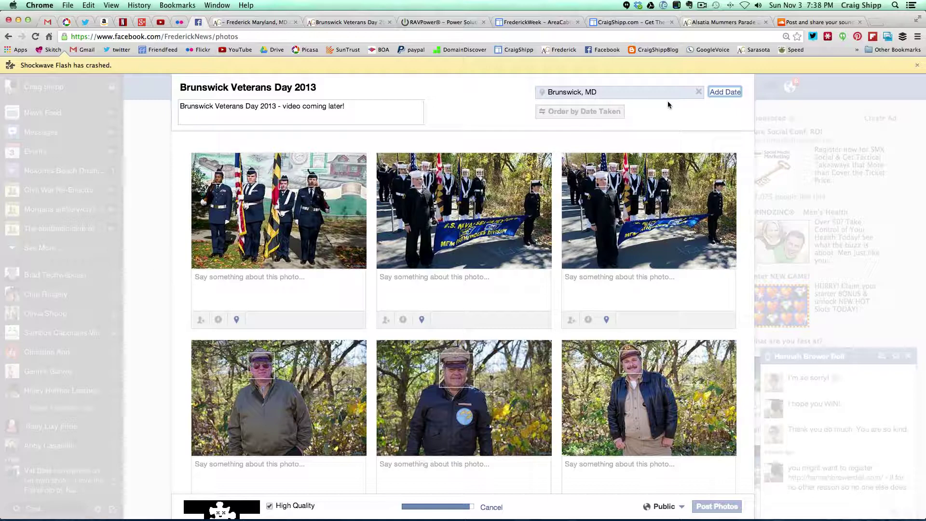
click(702, 7)
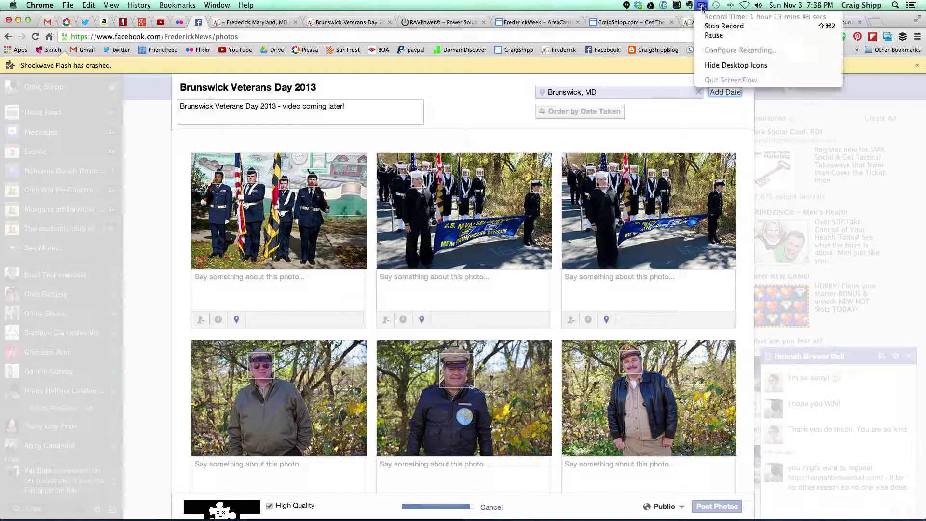
click(704, 35)
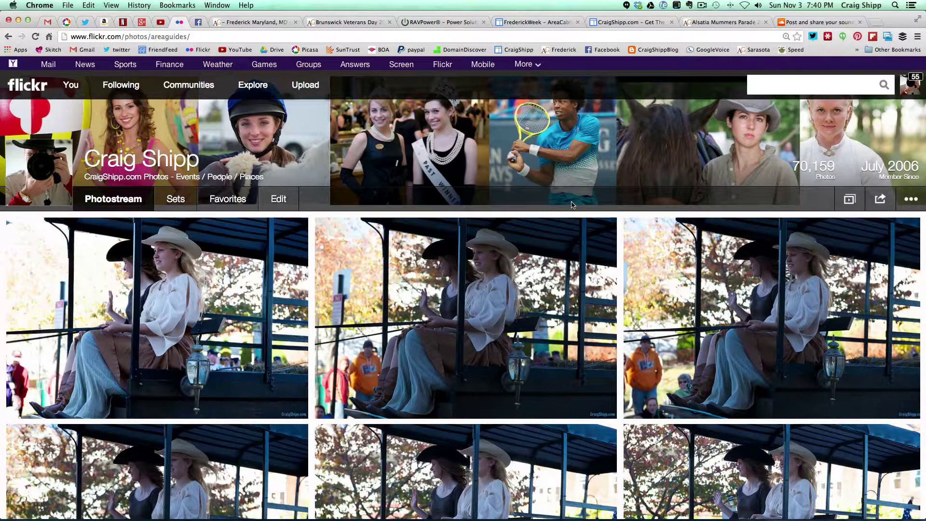
Step: Open Flickr's Organize page and add all content uploaded on November 3, 2013 to the batch
mouse_move(497, 317)
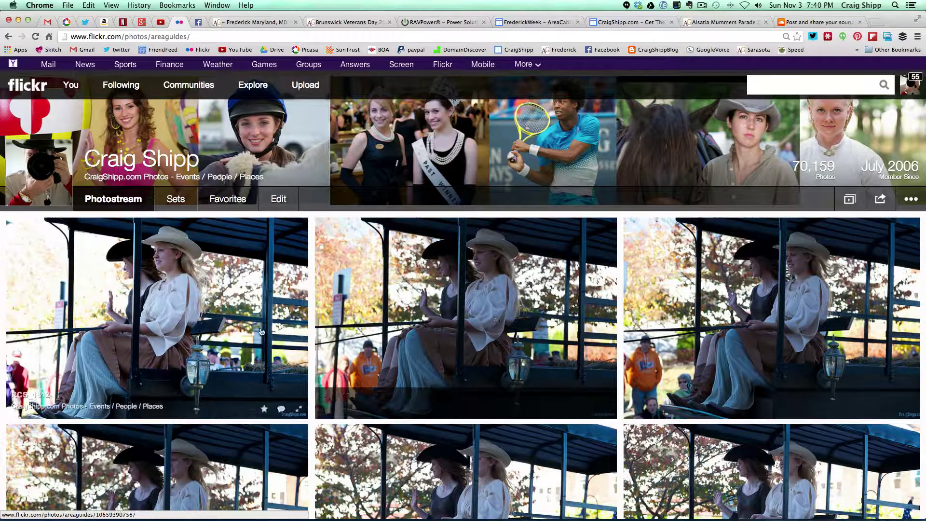
mouse_move(78, 100)
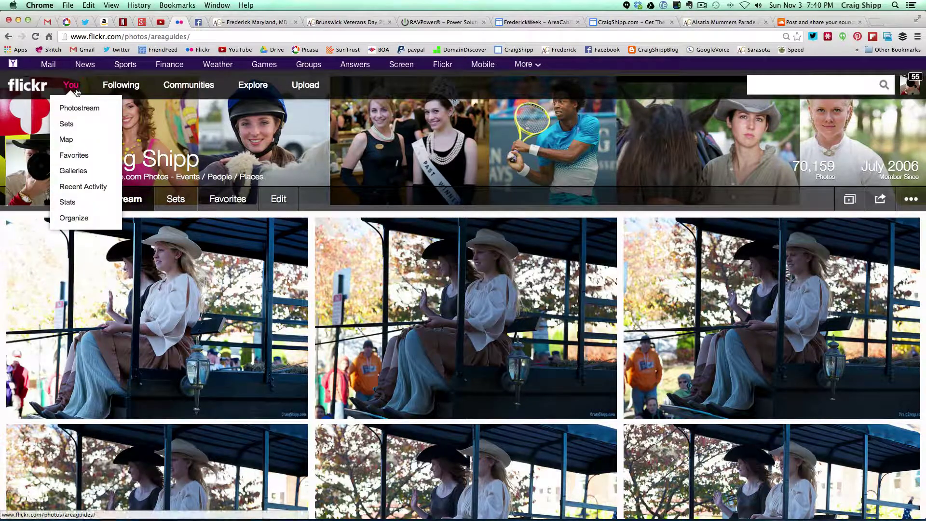
click(75, 218)
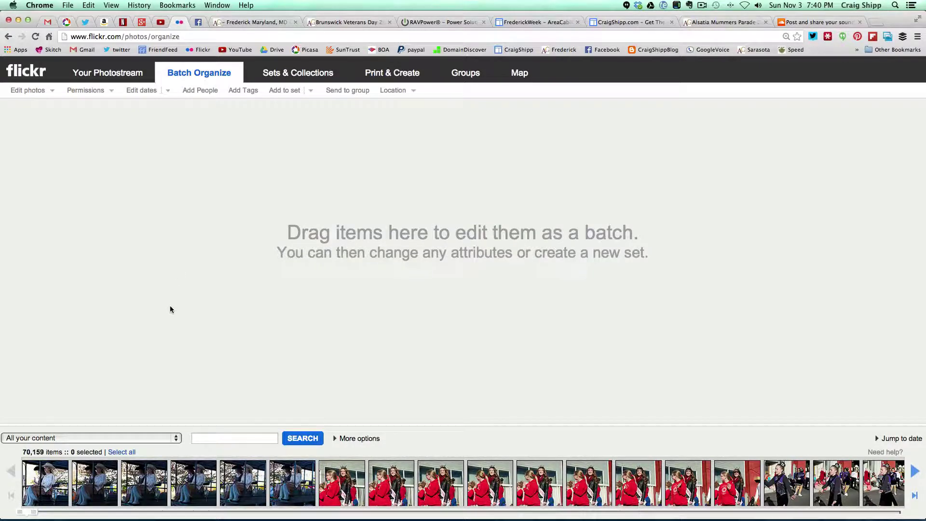
click(175, 437)
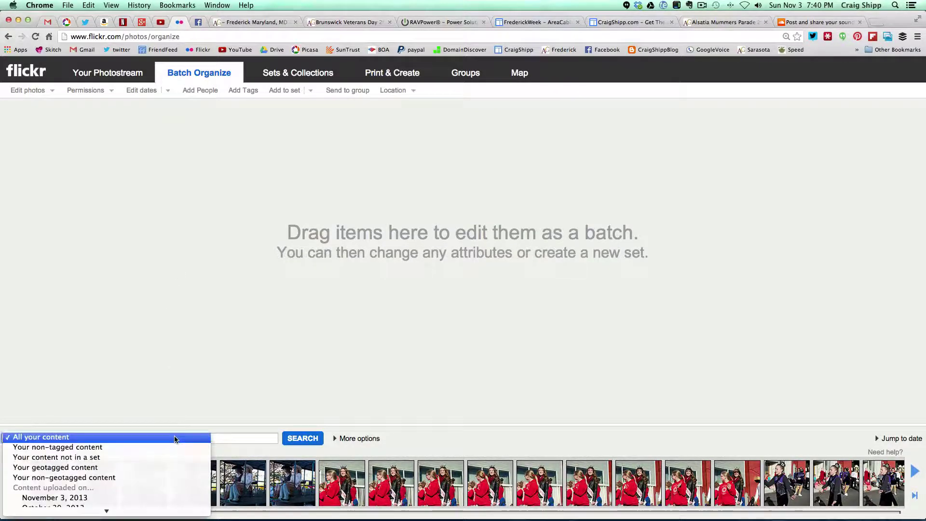
click(93, 497)
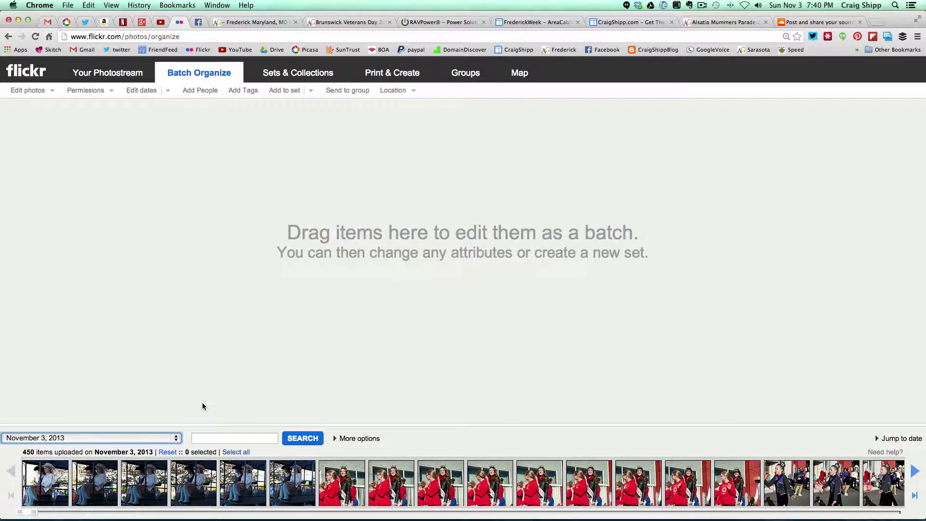
double_click(236, 452)
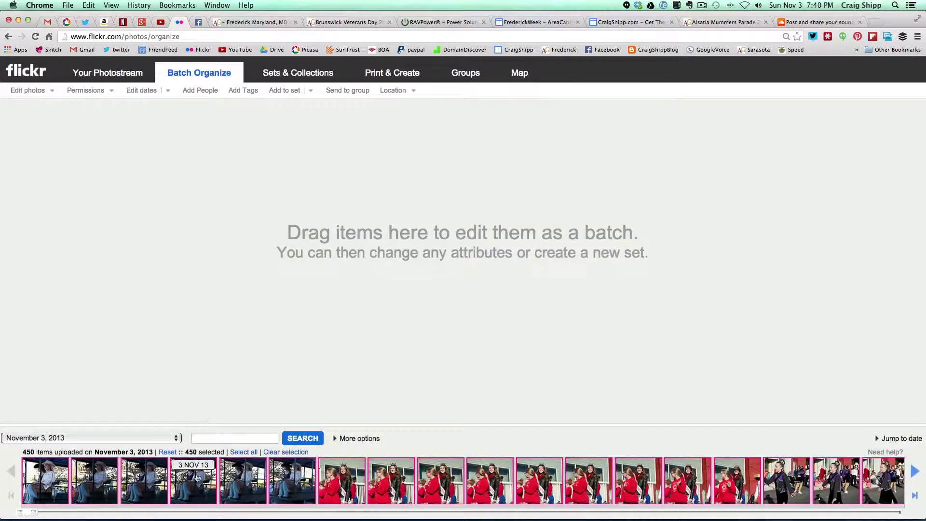
drag(197, 479, 205, 384)
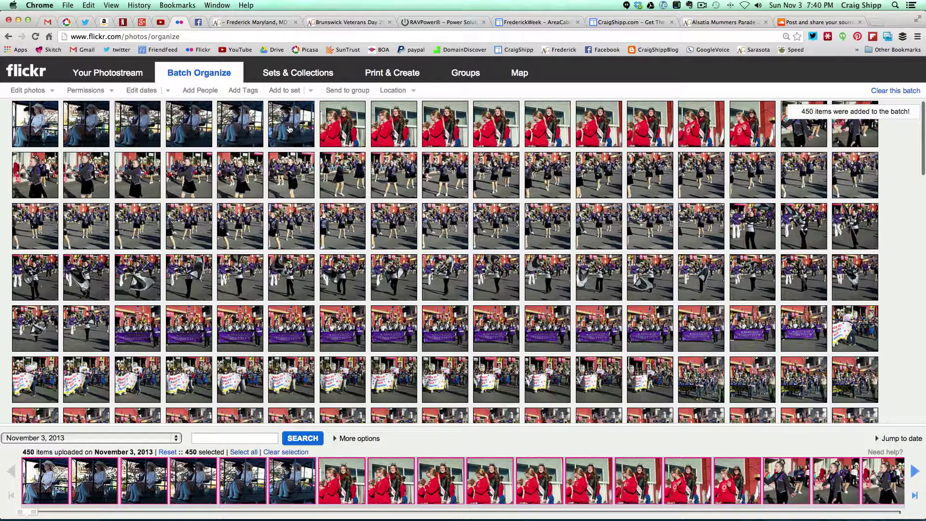
Step: Create a new set from the batch, with "Brunswick Veterans Day 2013" as both its description and its title
click(284, 91)
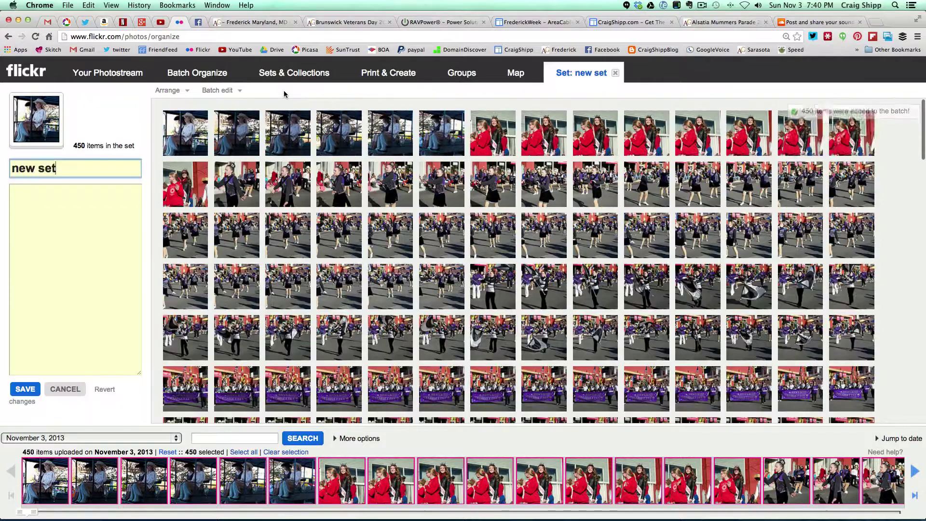
click(75, 208)
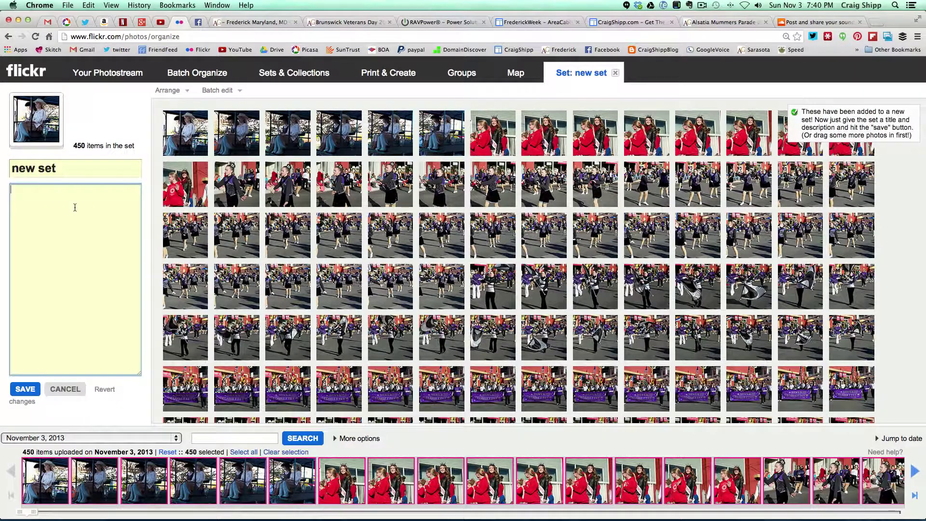
text(Brunswick Veterans Day 2013)
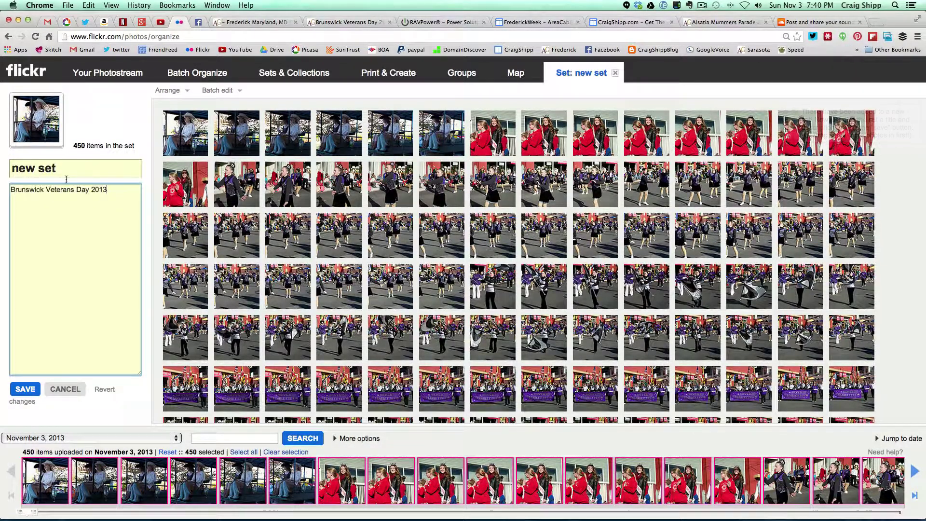
click(56, 168)
drag(56, 168, 10, 168)
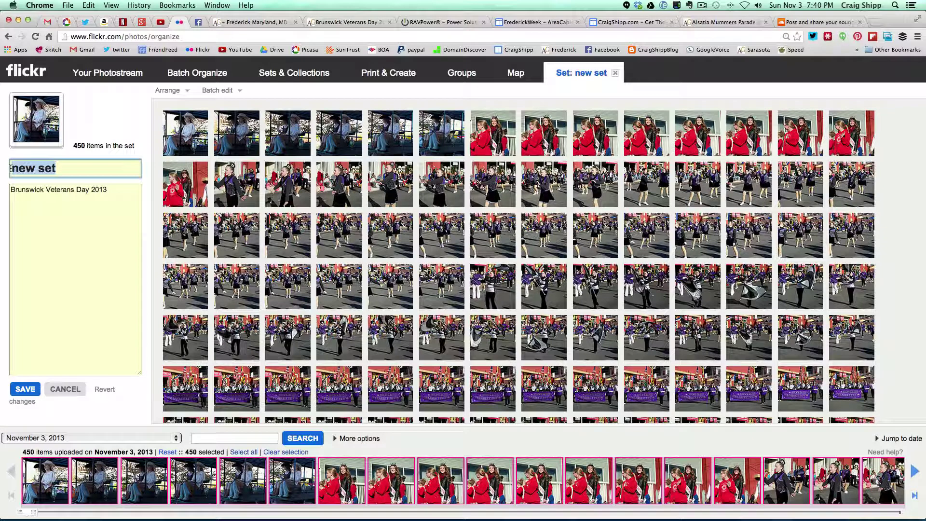
key(super+v)
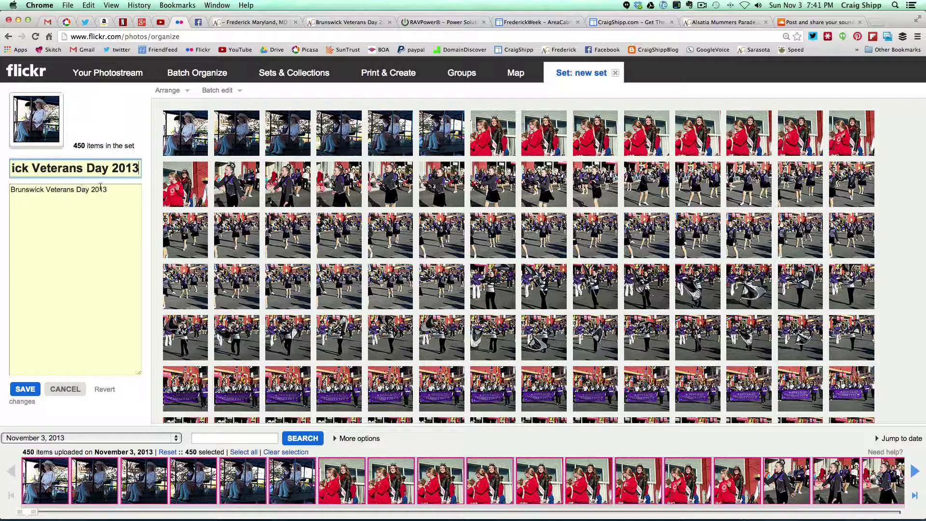
Step: Try the text abbreviation bvdcom on a new line below the set description, and delete it
click(115, 189)
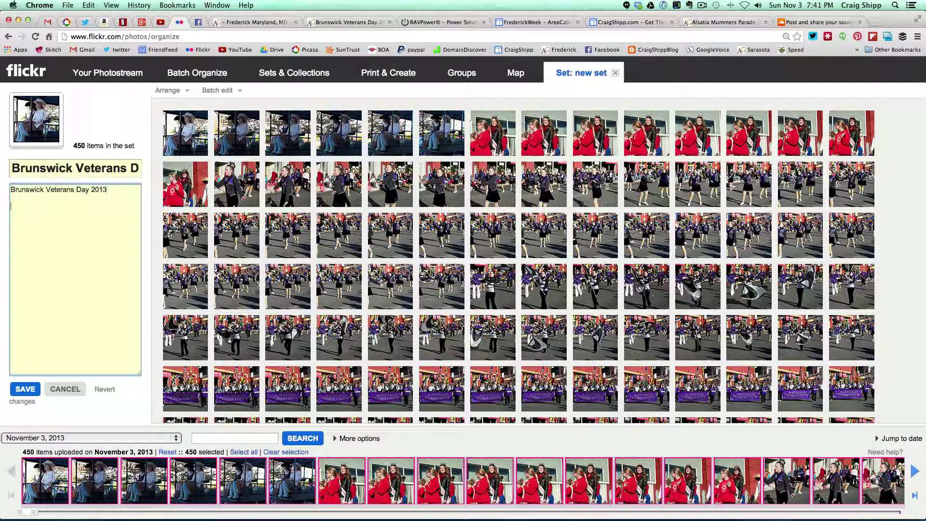
text(bvdcom)
key(BackSpace)
key(BackSpace)
key(BackSpace)
key(BackSpace)
key(BackSpace)
key(BackSpace)
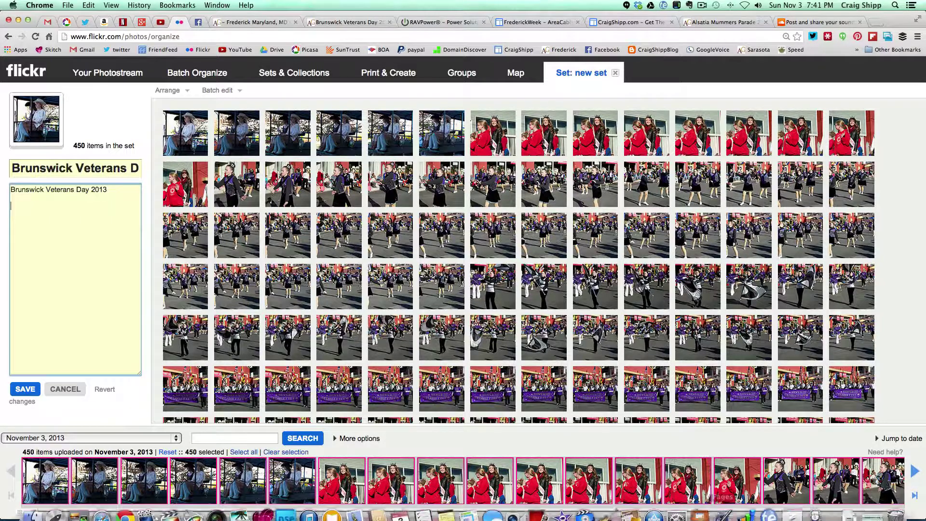
mouse_move(723, 516)
click(769, 504)
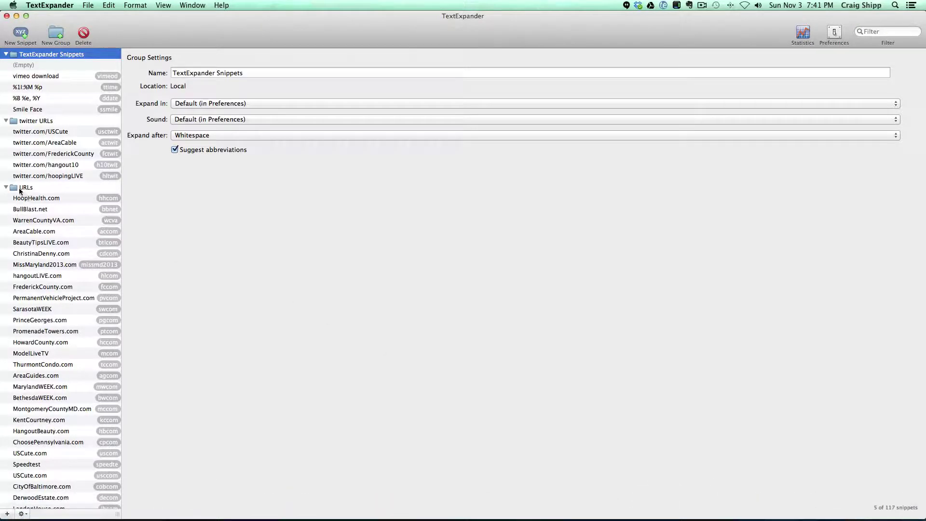
click(20, 189)
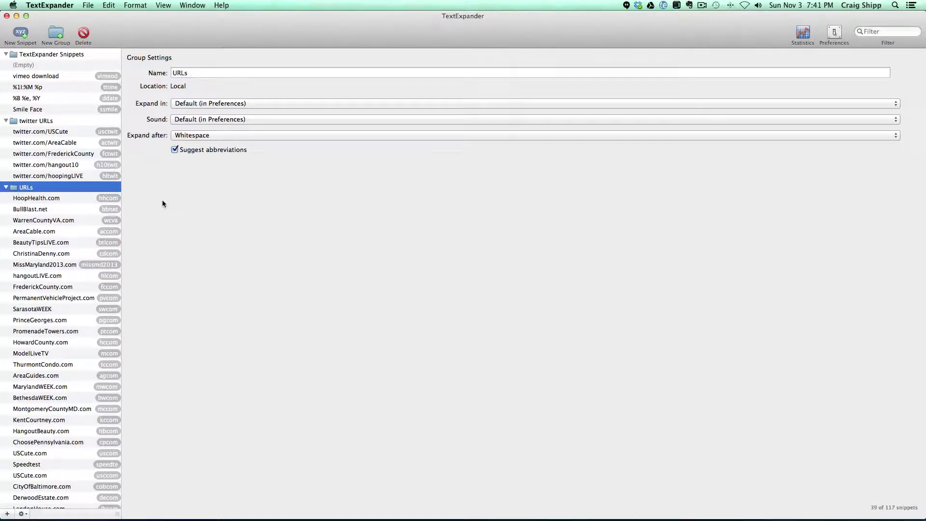
click(20, 34)
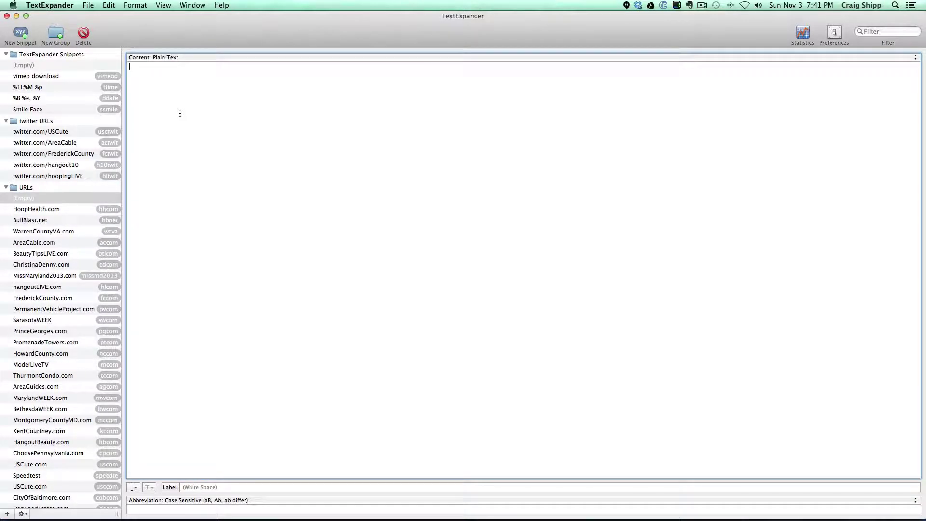
text(http://BrunswickVeteransDay)
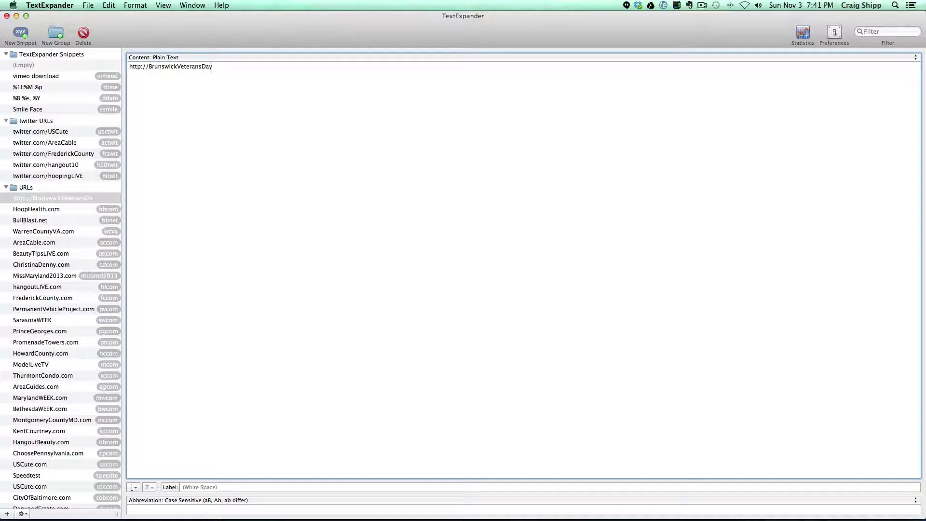
text(.com)
Step: Label the new snippet BrunswickVeteransDay.com by copying the domain from its content, set its abbreviation to bvdcom, and close the snippet window
drag(149, 68, 227, 68)
key(super+c)
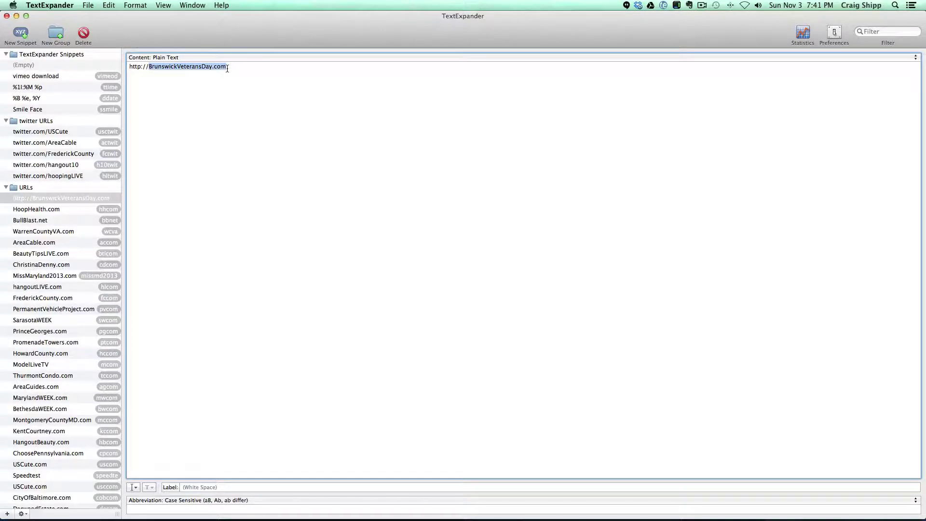
click(196, 487)
key(super+v)
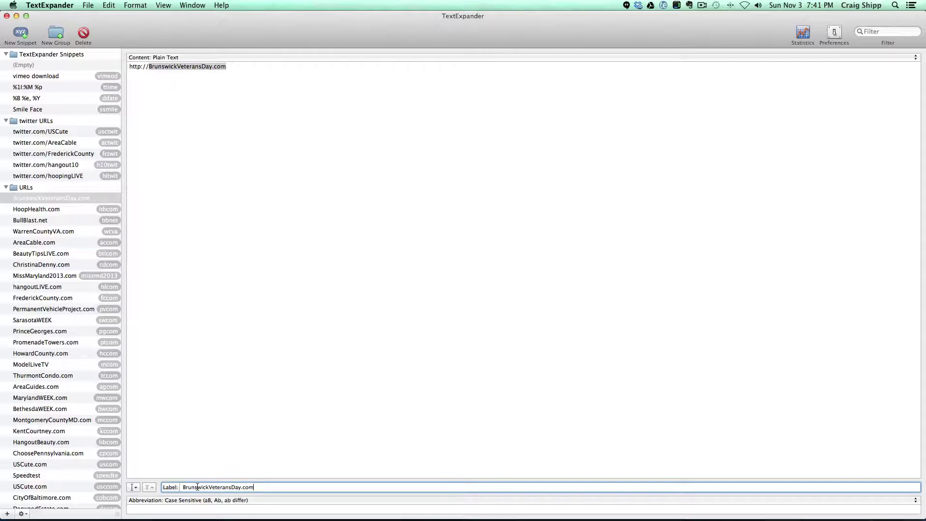
click(166, 507)
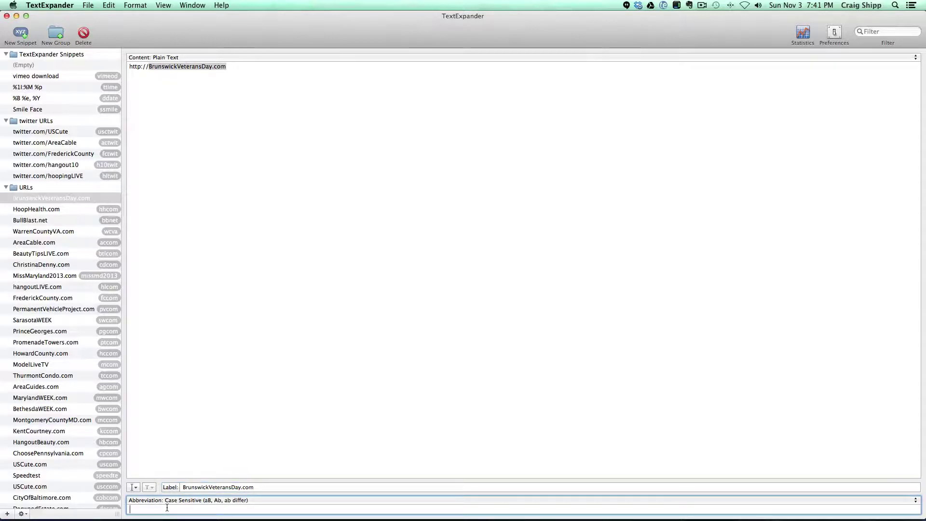
text(bvdcom)
click(17, 17)
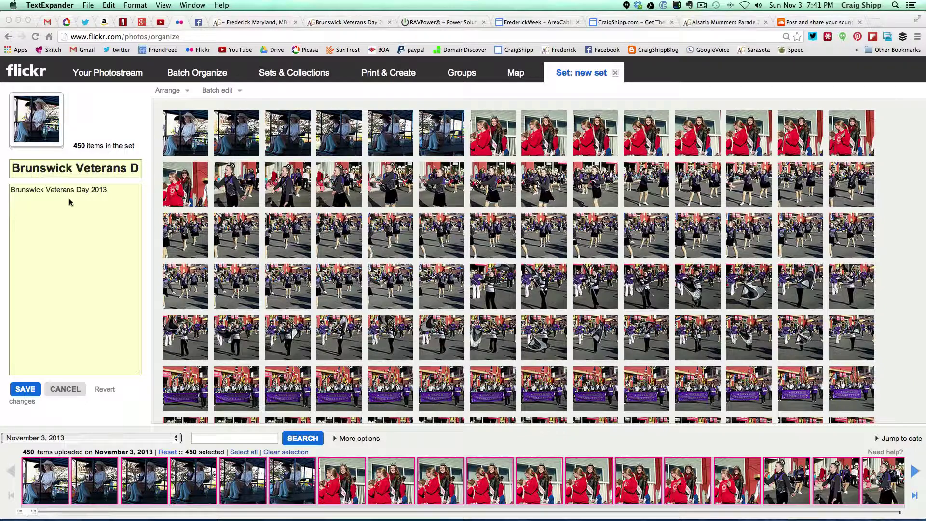
click(113, 193)
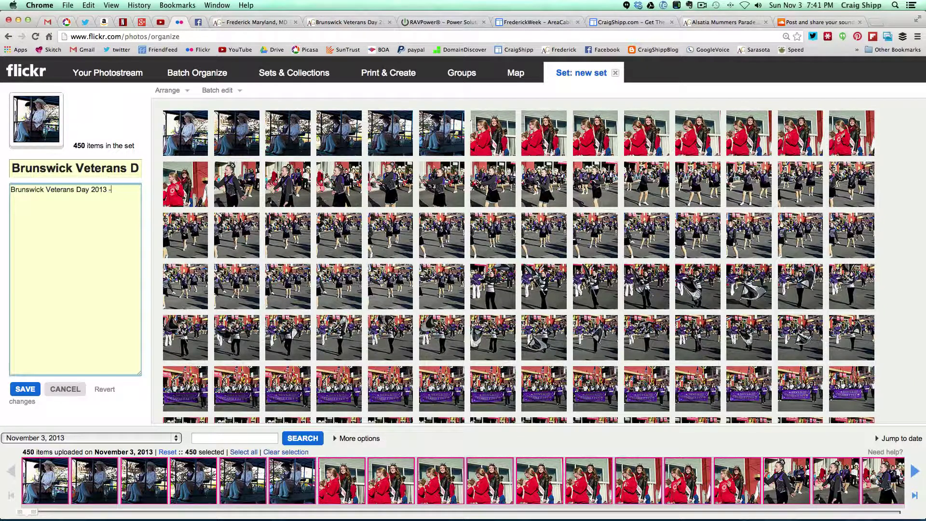
text(for video see)
text( bvdcp)
text(p://BrunswickVeteransDay.com)
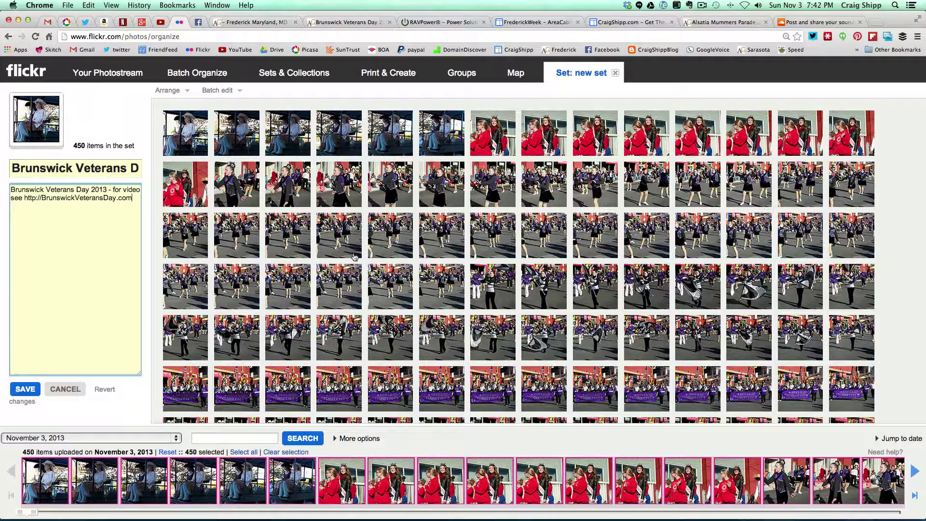
Step: Use a photo of the man in the olive-green jeep as the set's cover image
scroll(365, 257, down, 10)
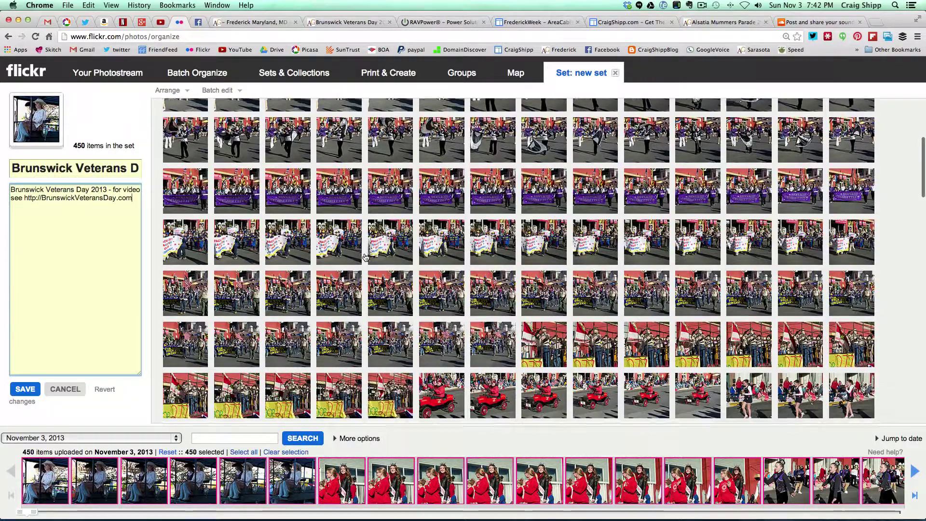
scroll(366, 257, down, 15)
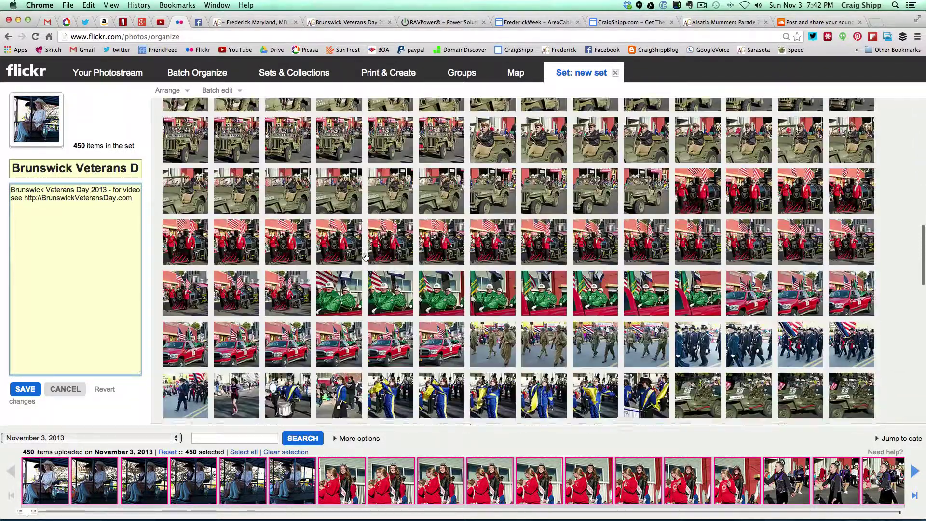
scroll(366, 257, up, 3)
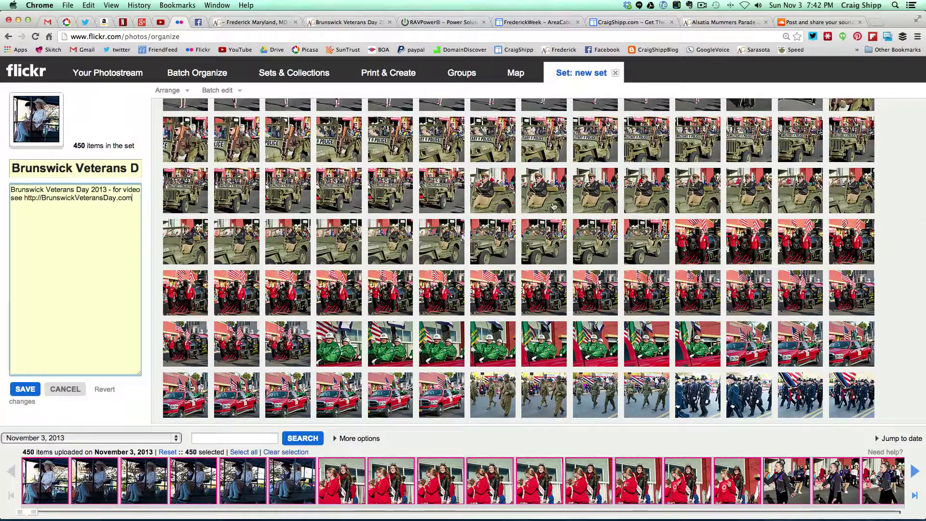
drag(550, 200, 54, 128)
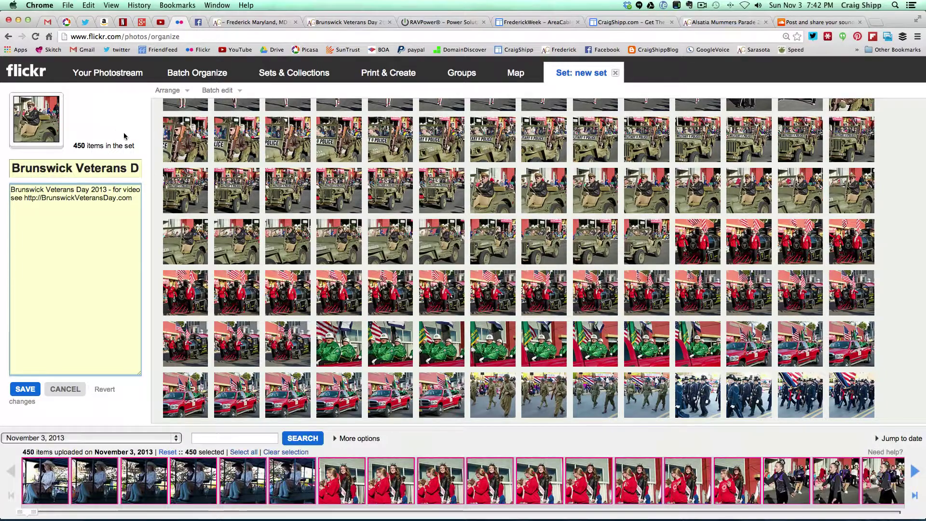
Step: Rearrange the set's photos so the color guard shots come first, accept the ordering, and save the set
scroll(321, 233, up, 20)
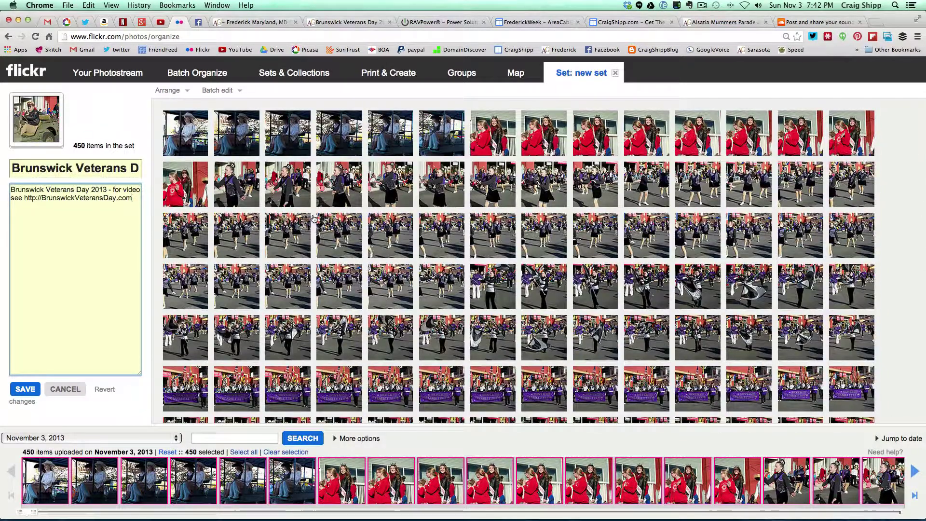
click(187, 91)
click(189, 106)
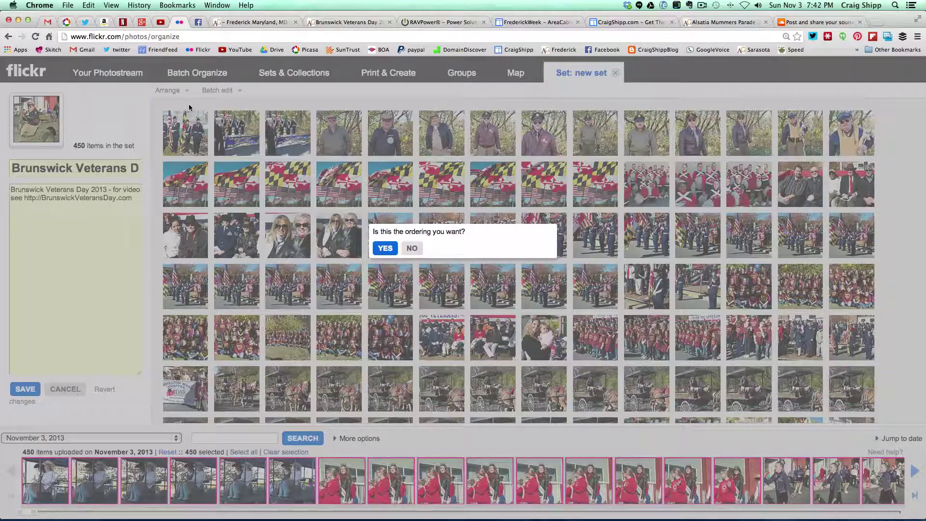
click(385, 249)
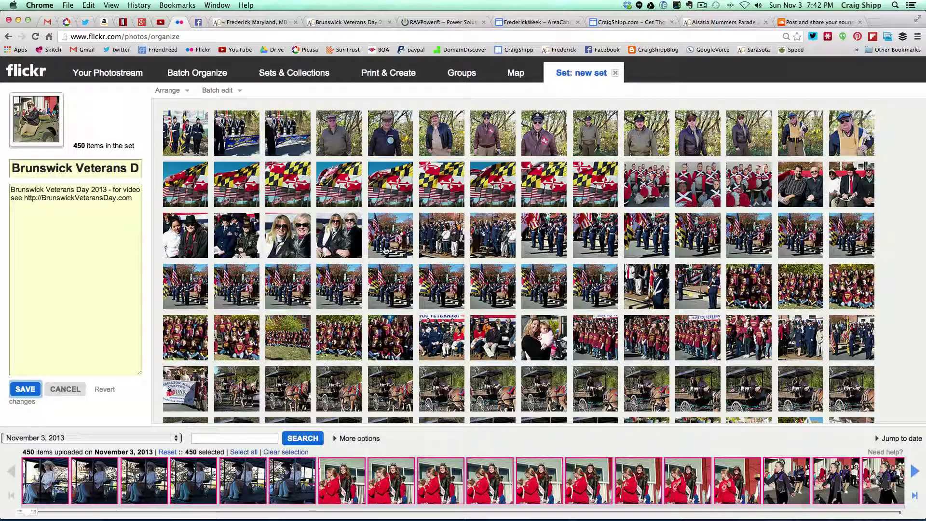
click(26, 391)
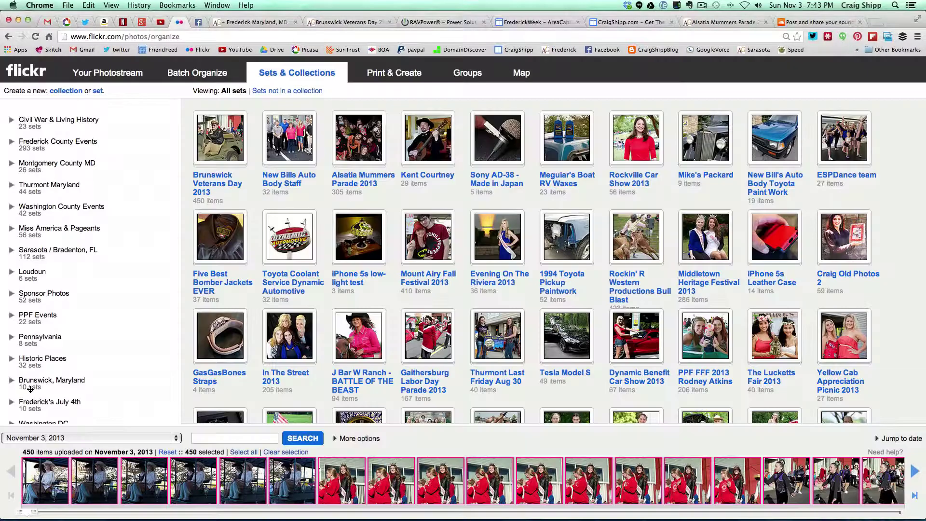
Step: Add the Brunswick Veterans Day 2013 set to the Frederick County Events and Brunswick, Maryland collections
drag(220, 148, 96, 147)
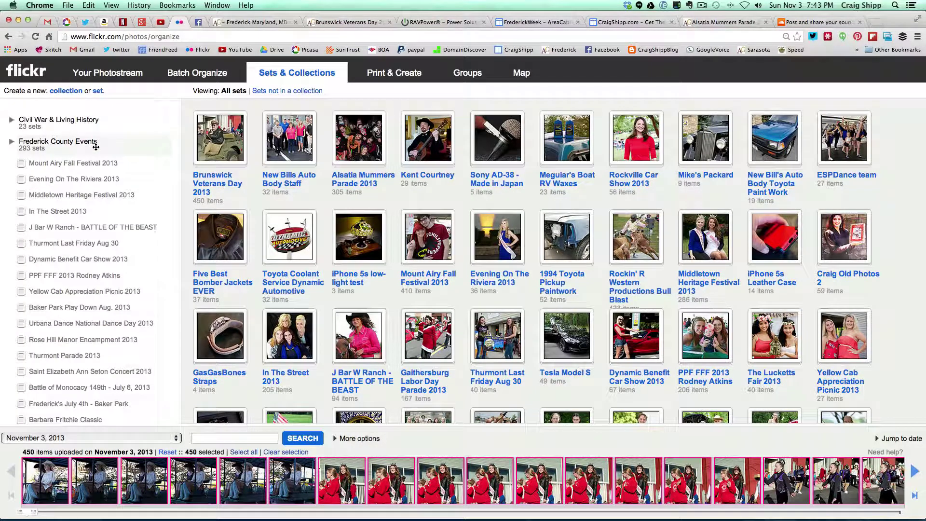
click(10, 143)
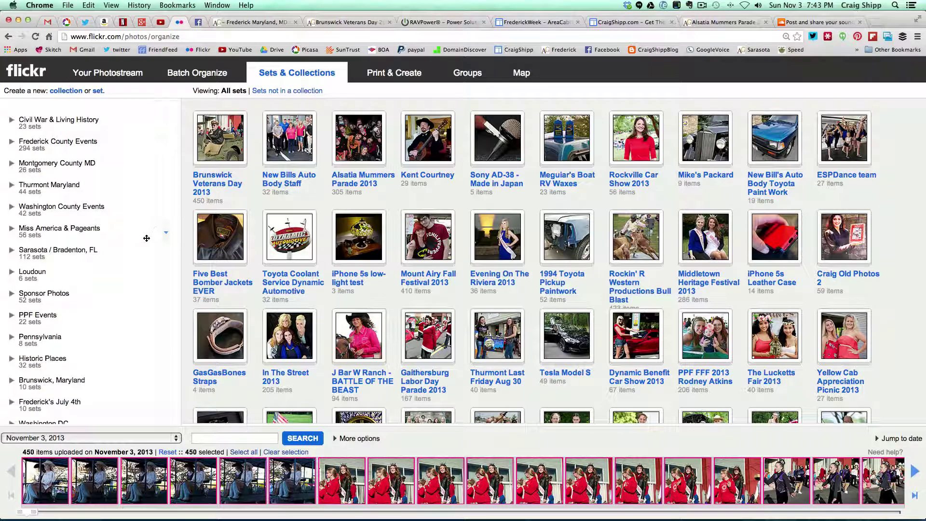
scroll(145, 237, down, 3)
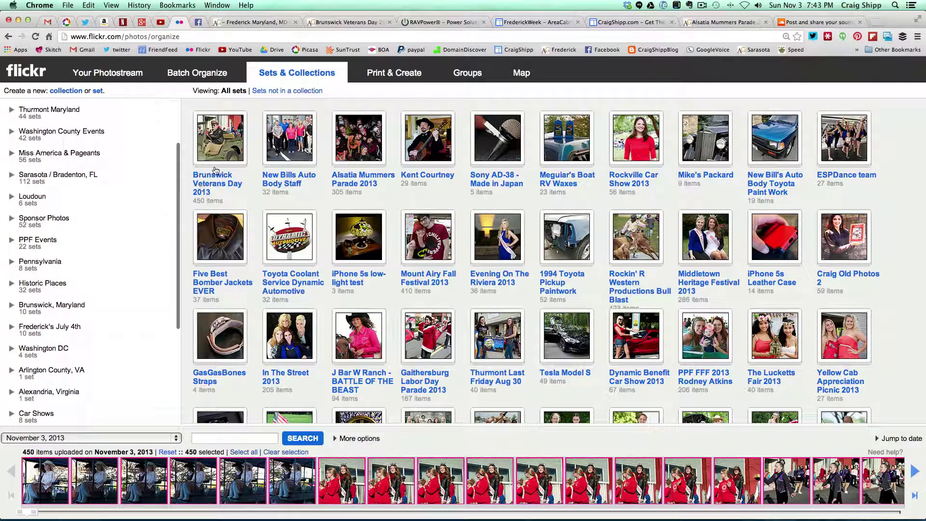
drag(223, 151, 86, 313)
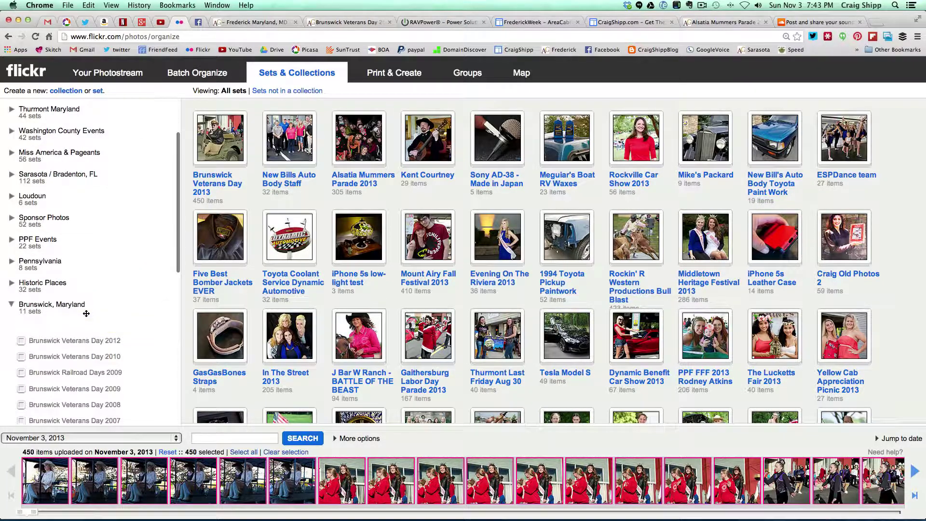
click(12, 308)
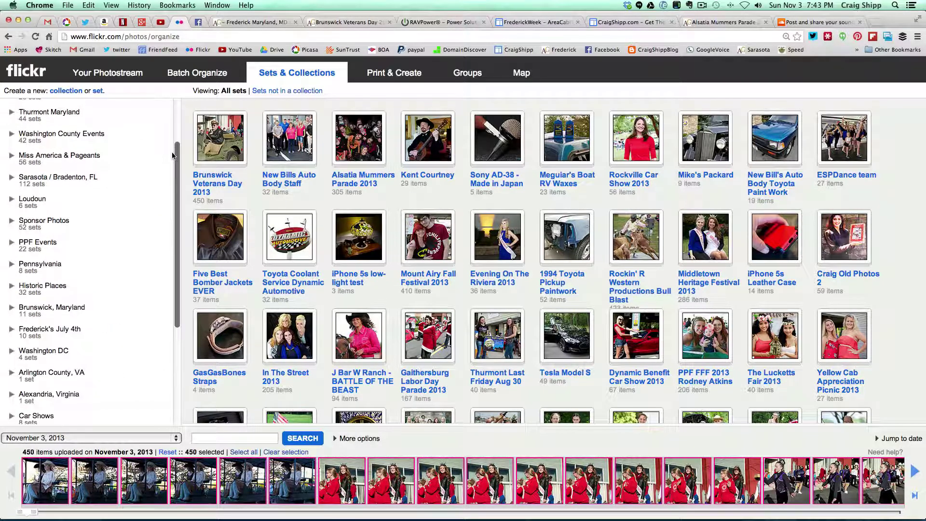
Step: Send the whole batch of November 3 photos to the Frederick Events group, and pause the screen recording
click(198, 77)
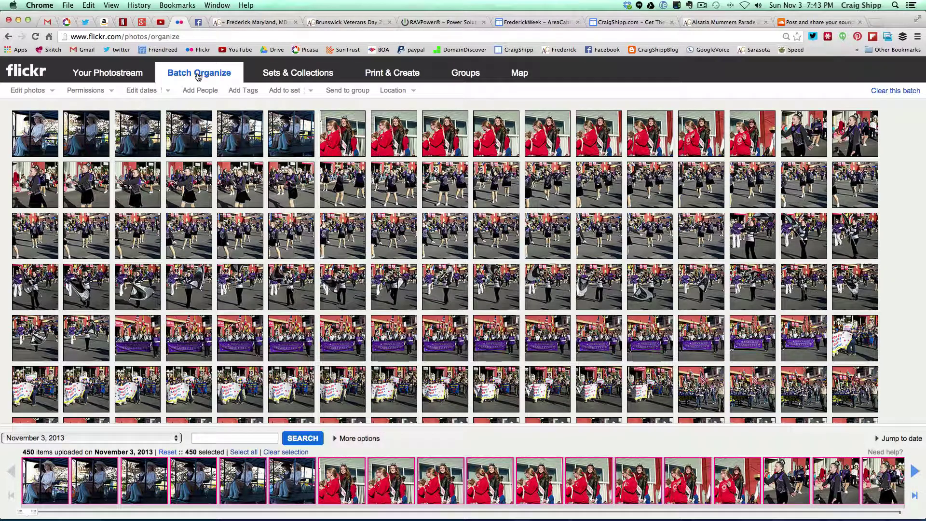
click(340, 91)
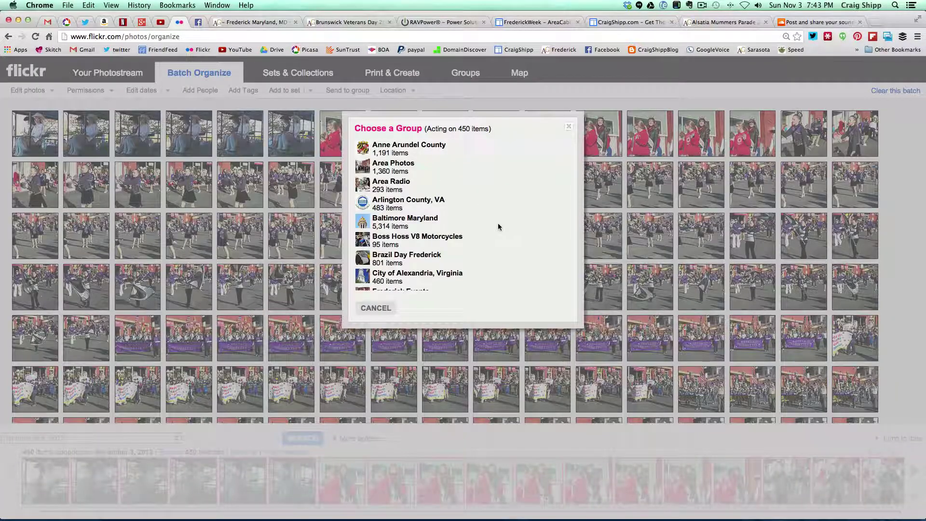
scroll(497, 223, down, 3)
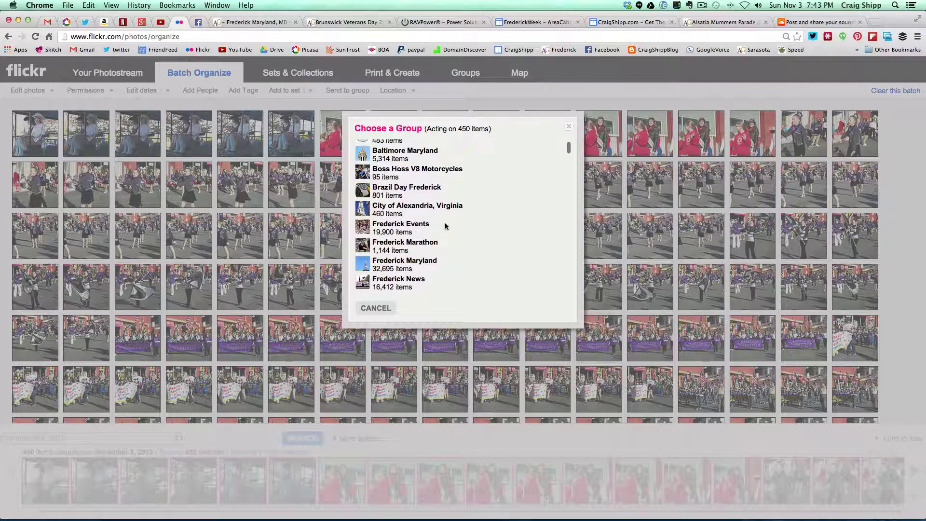
click(420, 230)
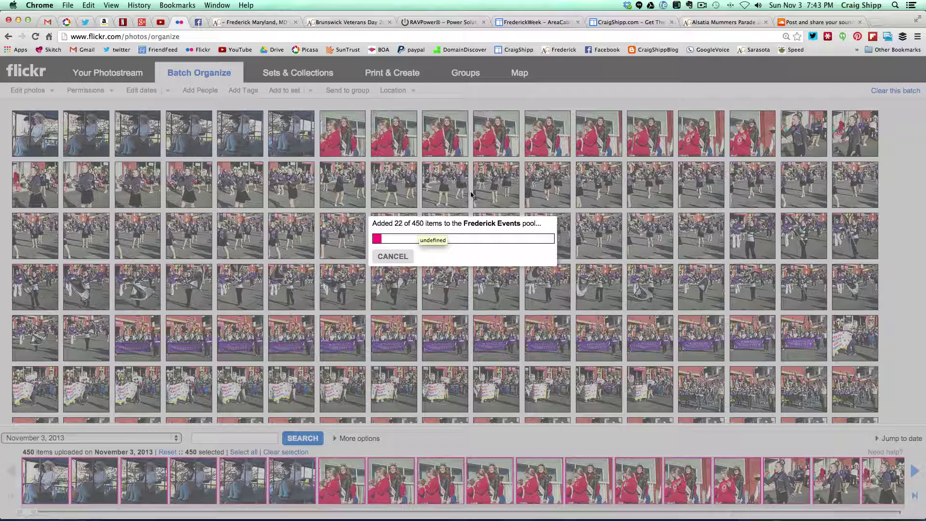
click(702, 5)
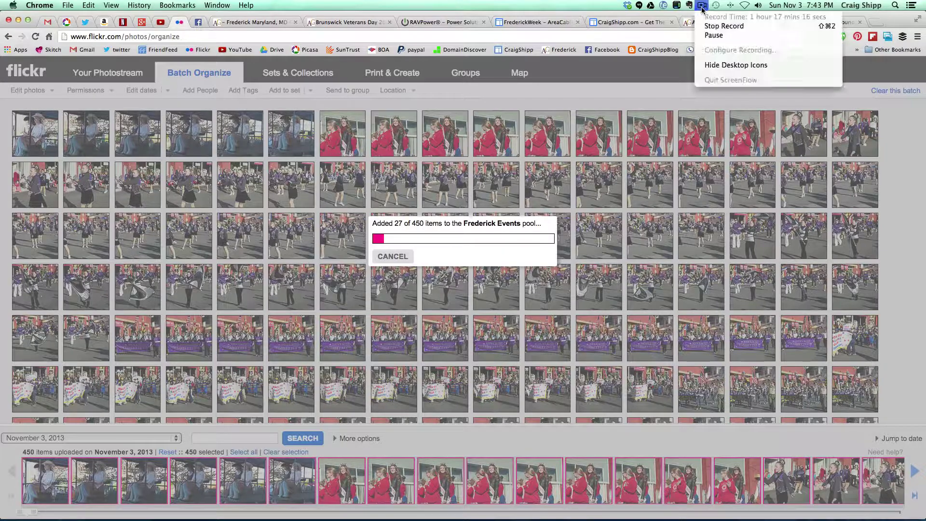
click(703, 35)
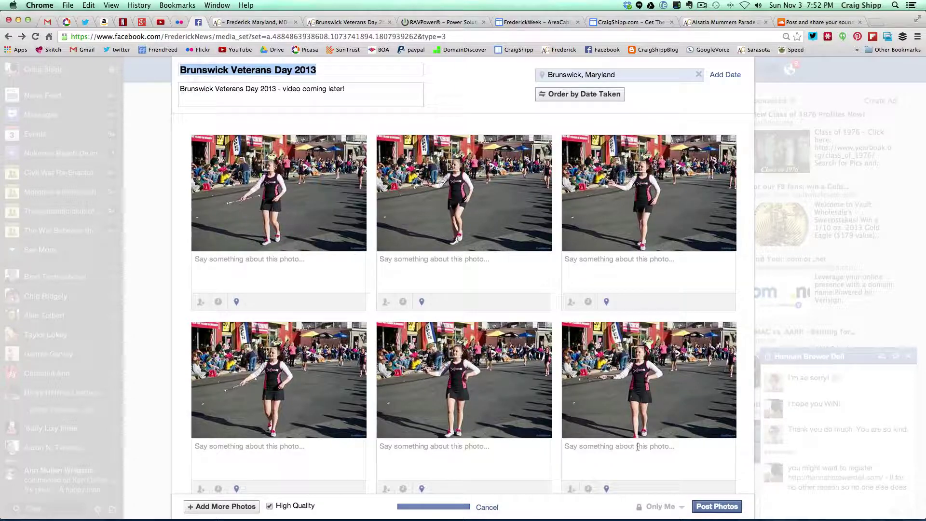
Step: Post the uploaded Brunswick Veterans Day 2013 album photos on Facebook and skip tagging friends, minimizing the open chat along the way
click(708, 506)
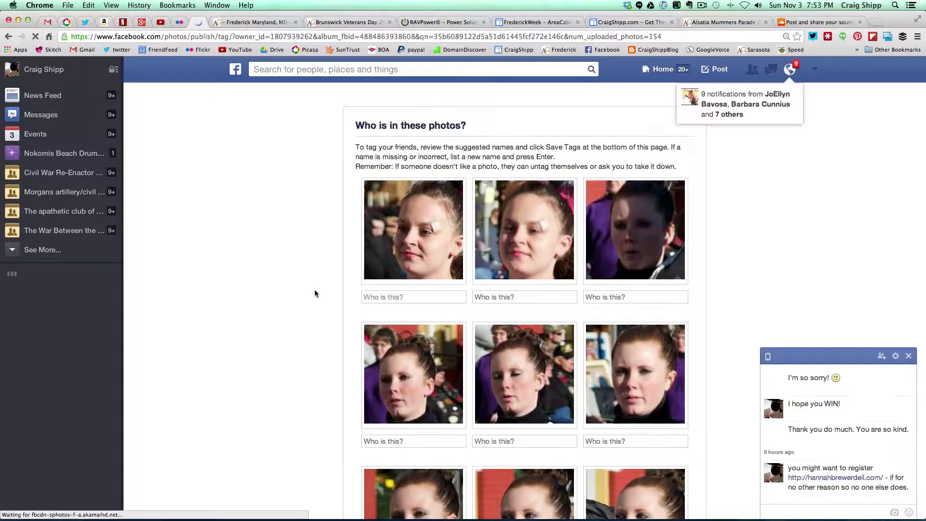
scroll(314, 291, down, 5)
scroll(501, 327, down, 1)
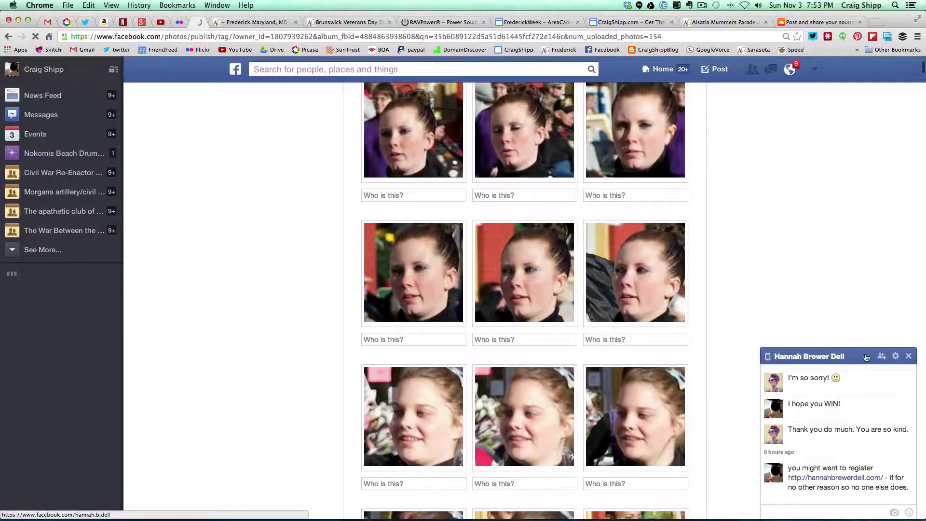
click(863, 356)
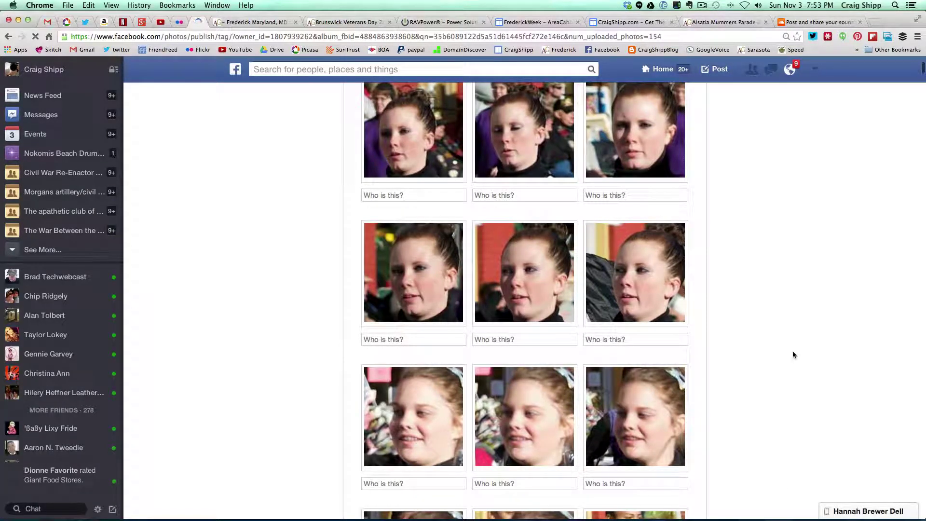
scroll(792, 352, down, 3)
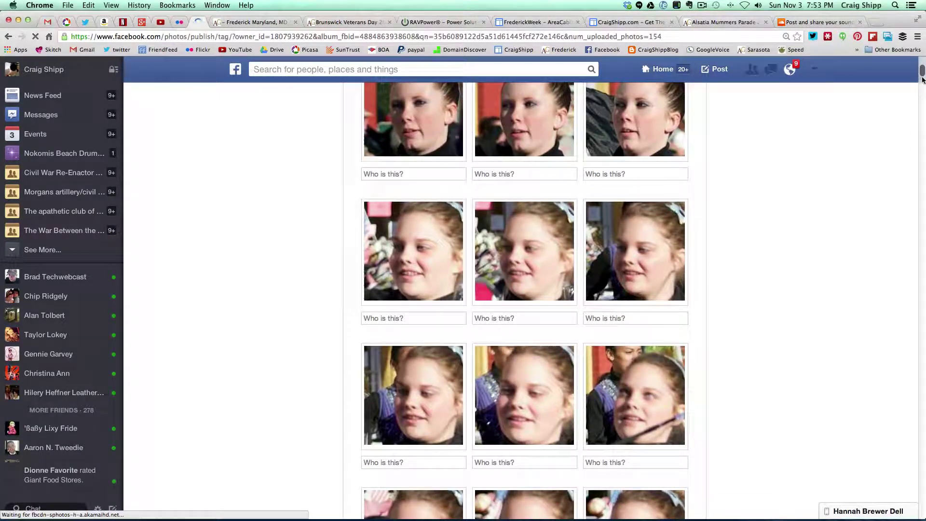
drag(921, 76, 911, 519)
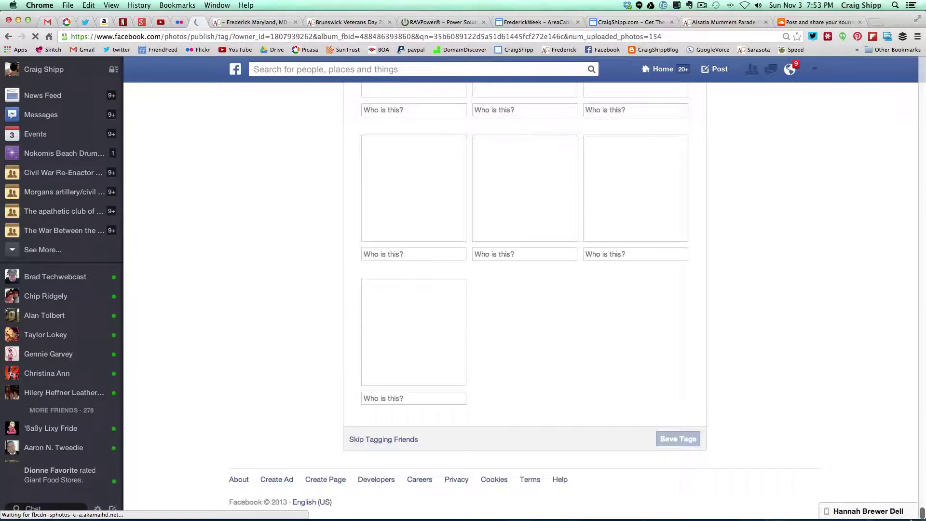
click(384, 439)
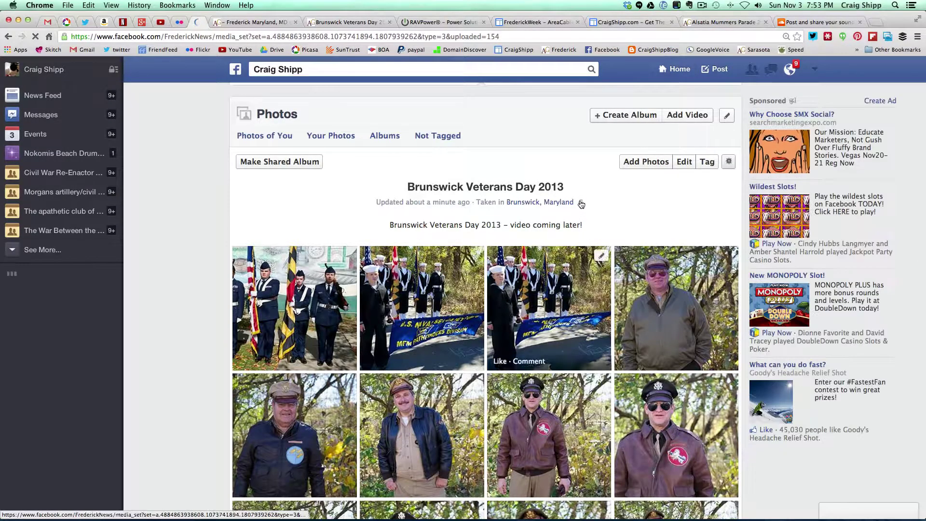
Step: Open the Brunswick Veterans Day 2013 album for editing
click(581, 204)
click(599, 221)
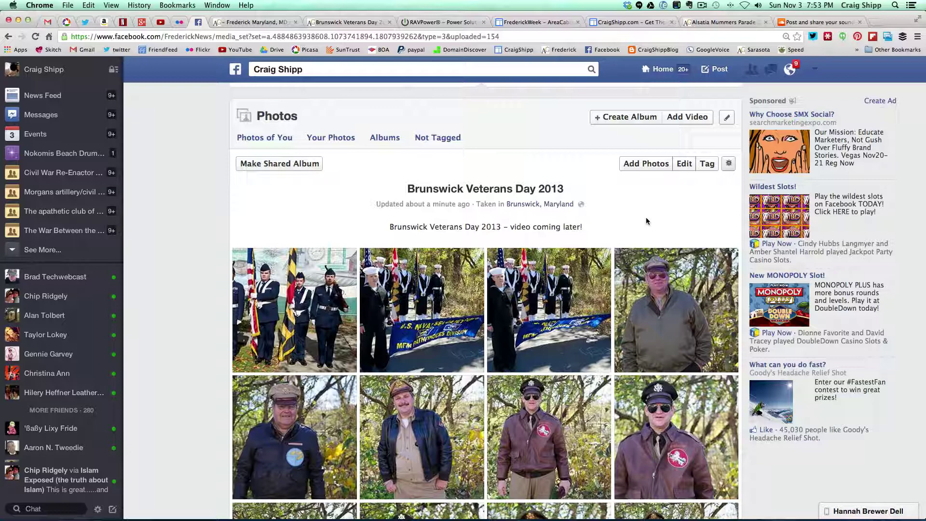
scroll(660, 205, down, 1)
click(684, 164)
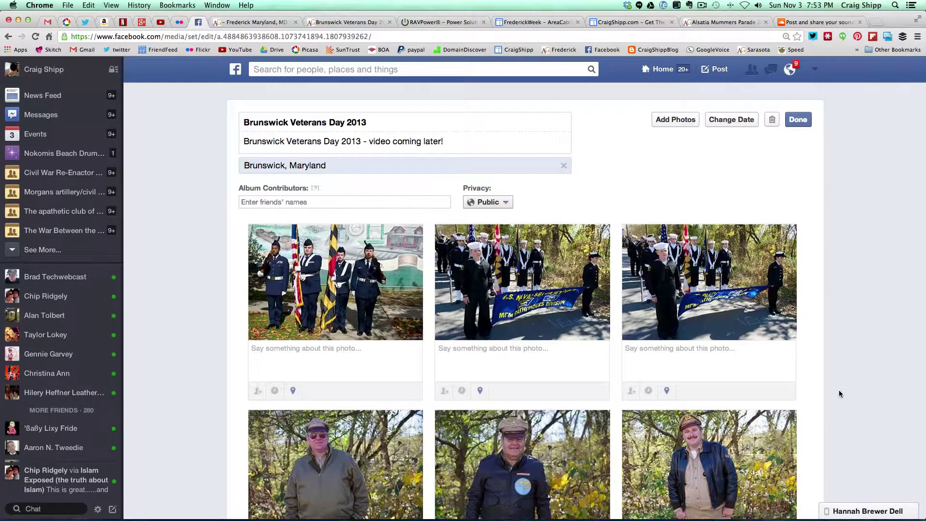
Step: Close the QuickTime parade video and make the landscape photo of the two seated women in sunglasses the album cover
scroll(838, 394, down, 10)
scroll(836, 391, down, 8)
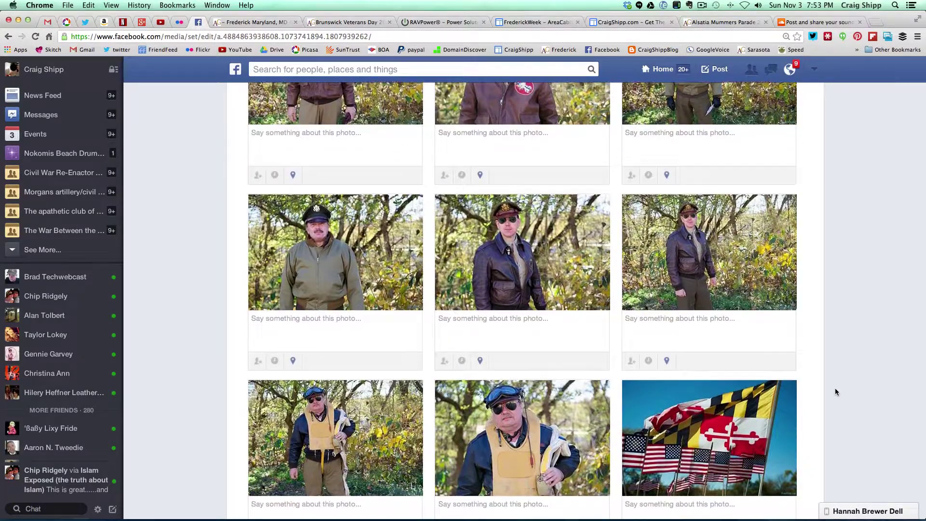
scroll(833, 387, down, 6)
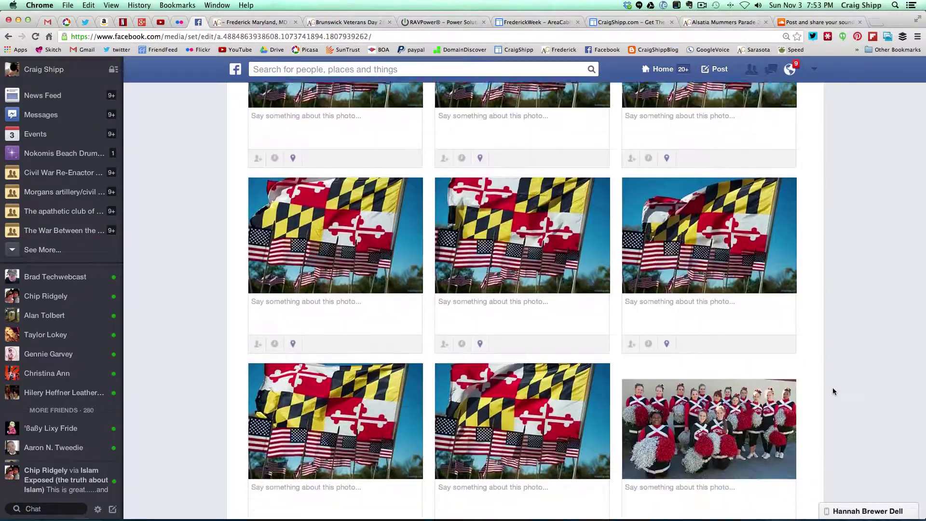
scroll(833, 386, down, 5)
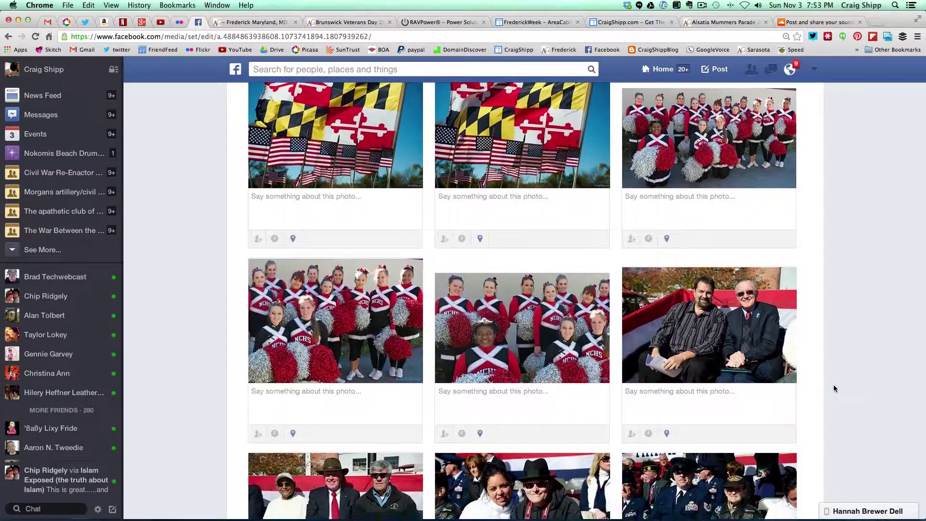
scroll(832, 384, down, 2)
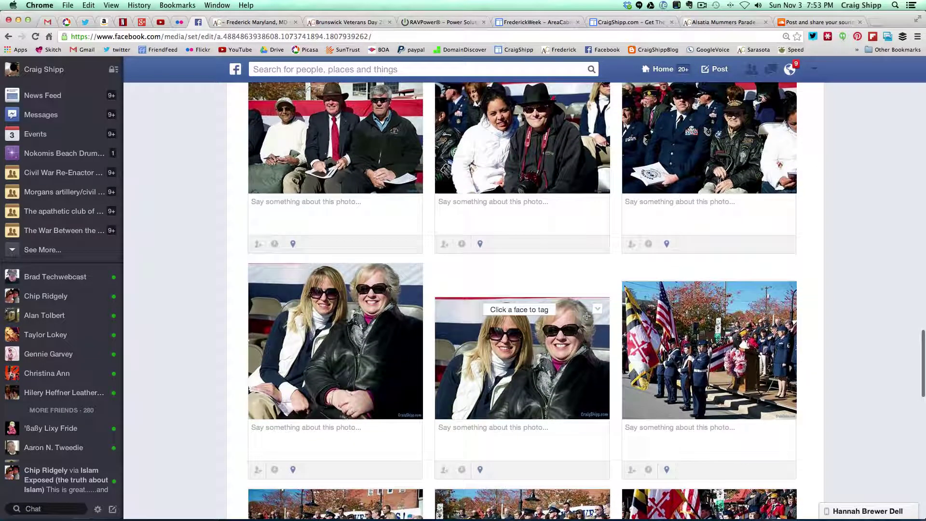
click(597, 312)
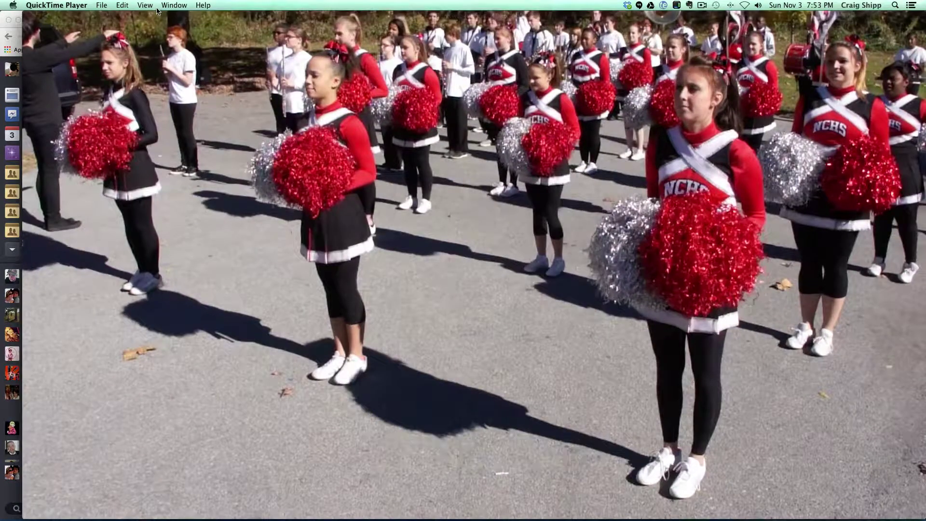
key(super+w)
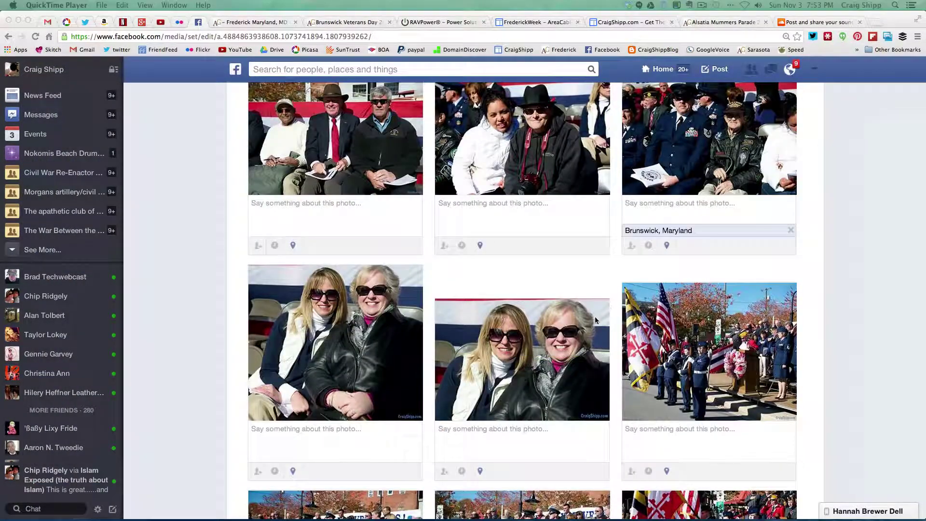
key(super+q)
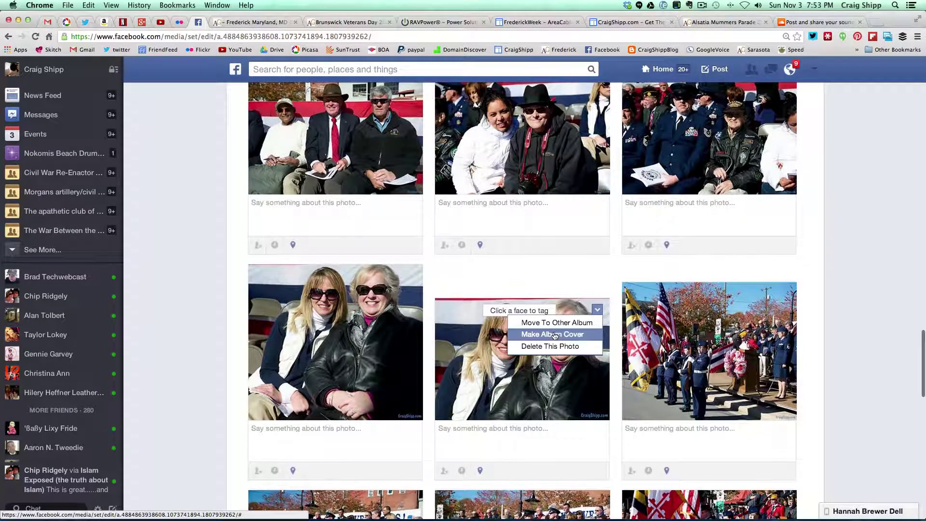
click(553, 334)
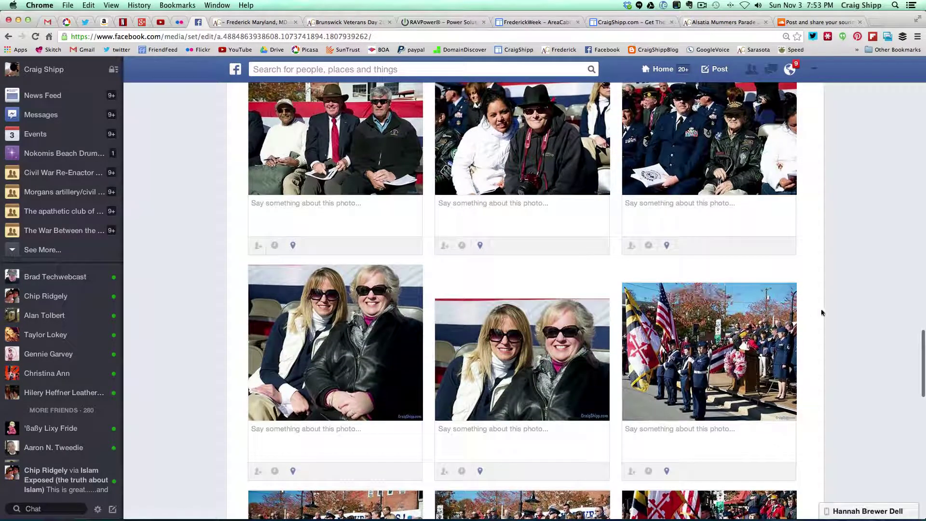
Step: Tag the blonde woman in the landscape photo of the two seated women with her name and finish editing the album
click(504, 349)
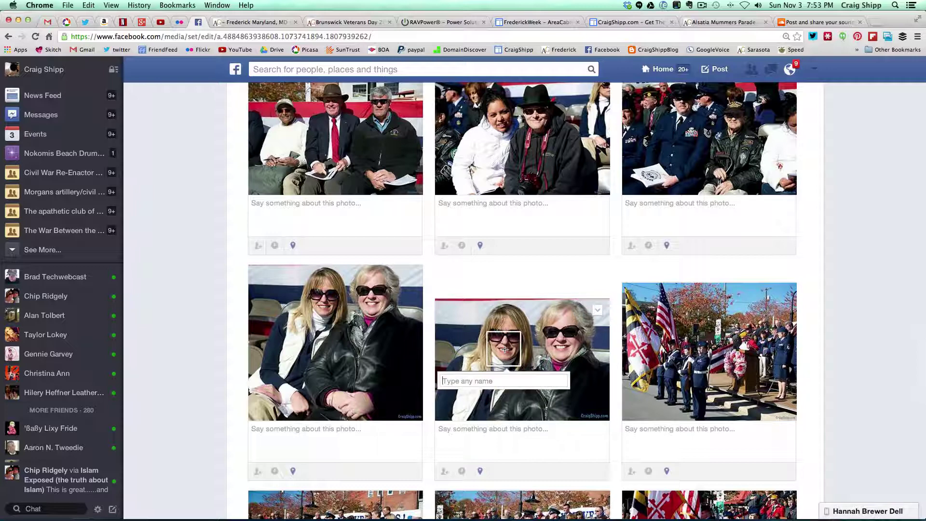
text(kell)
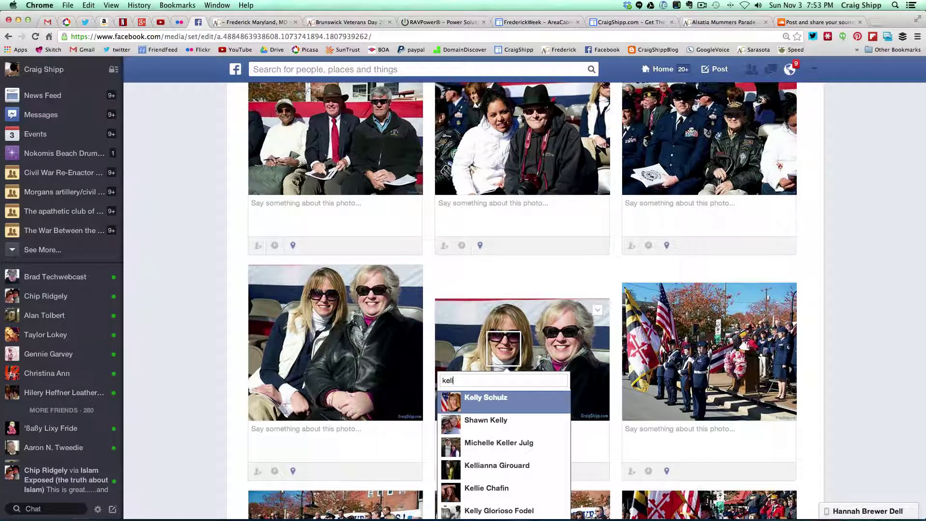
click(514, 402)
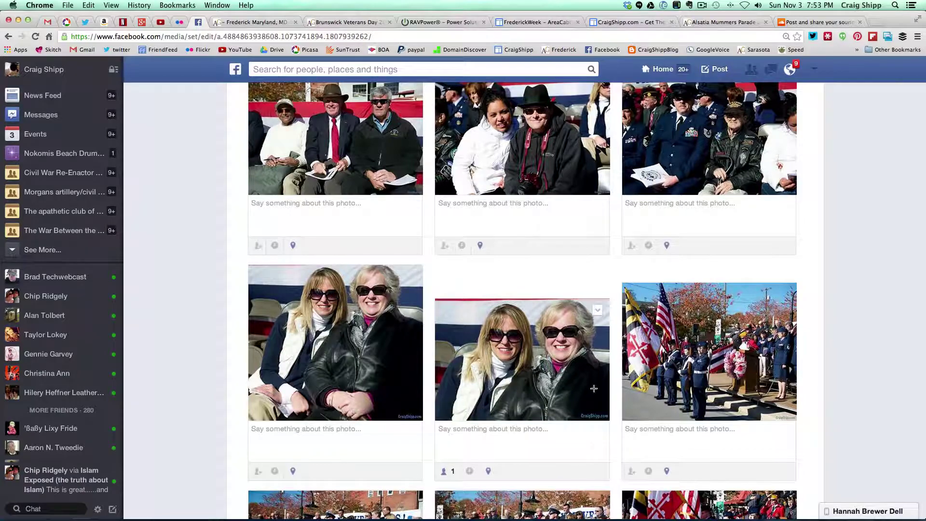
scroll(850, 286, up, 5)
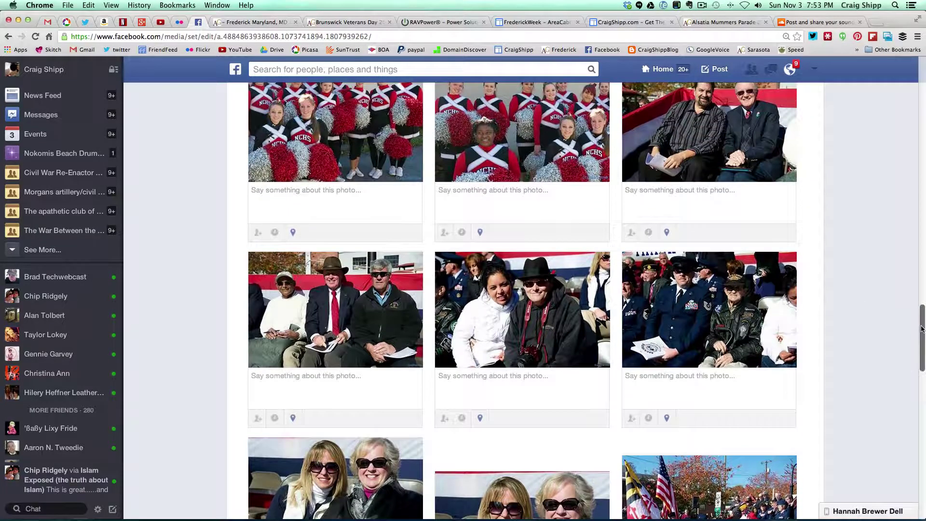
drag(917, 314, 918, 71)
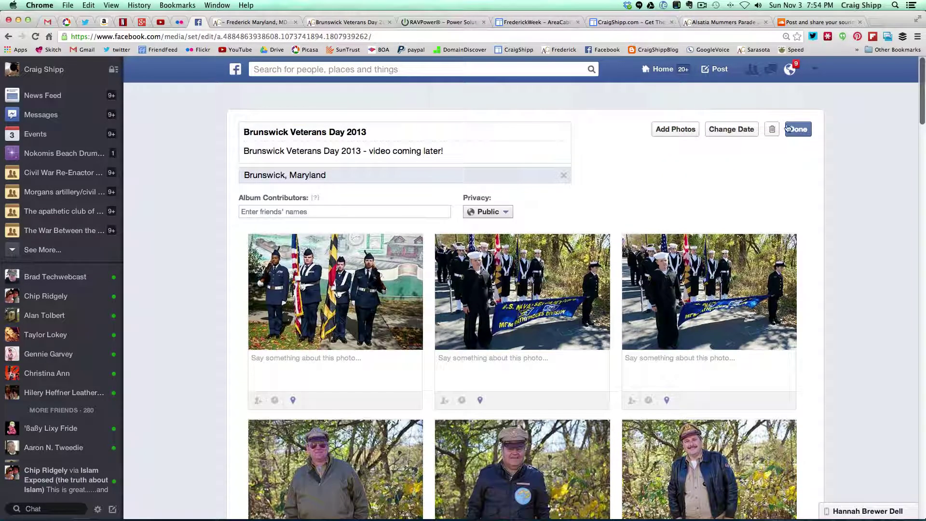
click(797, 129)
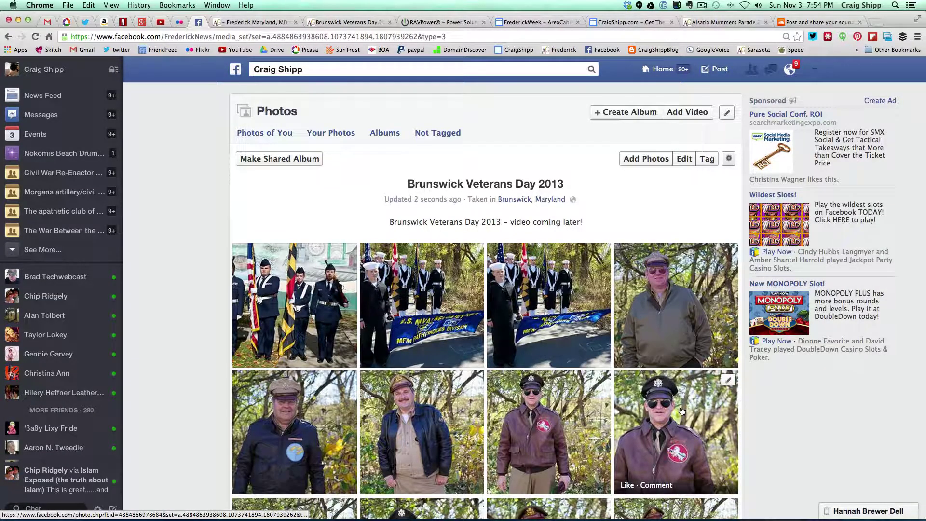
Step: Reopen the Brunswick Veterans Day 2013 album for editing
scroll(682, 411, down, 5)
scroll(675, 414, up, 8)
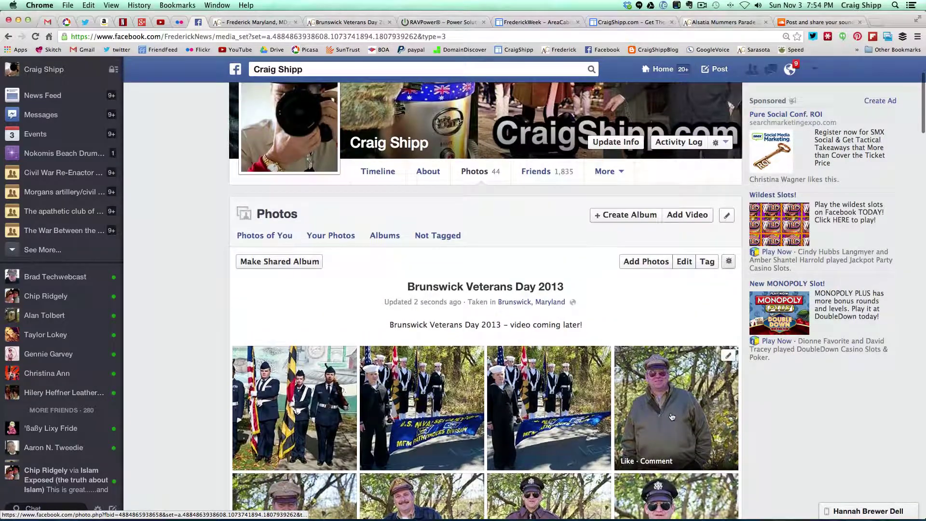
click(683, 262)
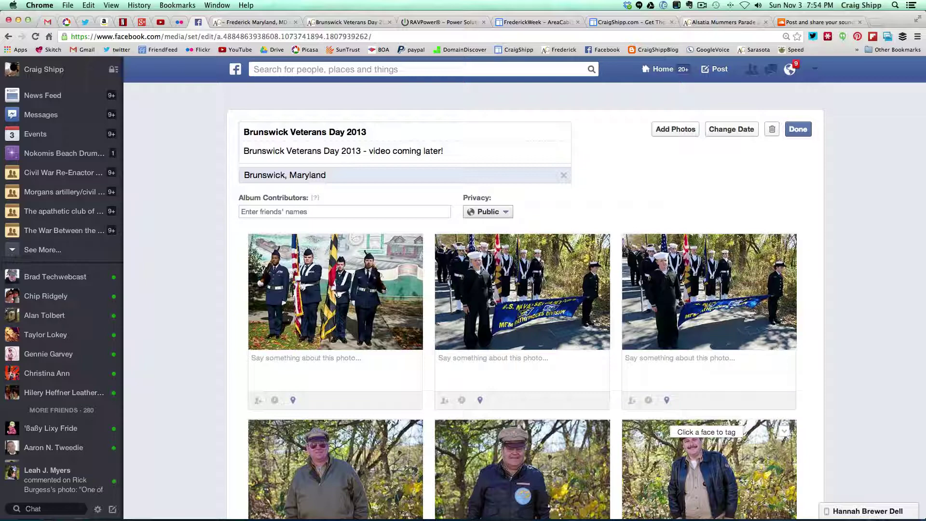
Step: Look through the album's photos, from the uniformed portraits to the Yellow Cab car shots, for people to tag
scroll(807, 431, down, 15)
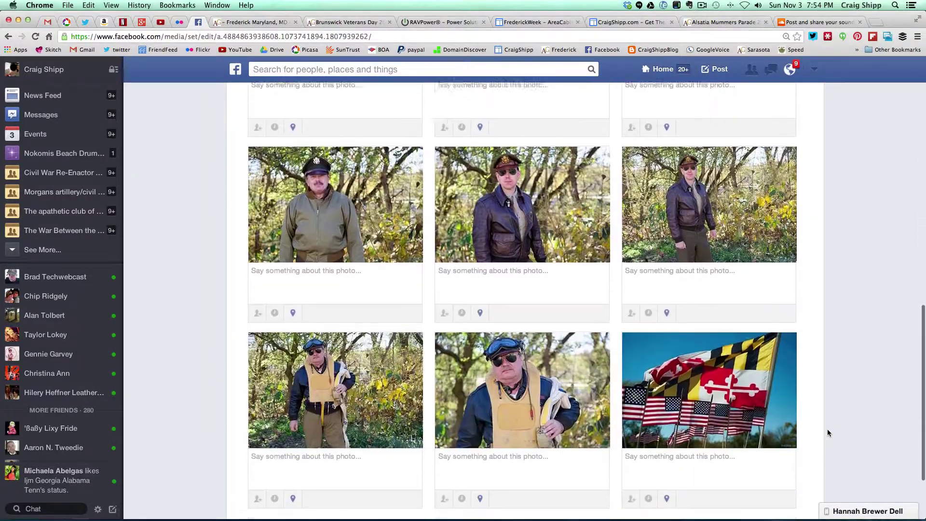
scroll(827, 429, down, 7)
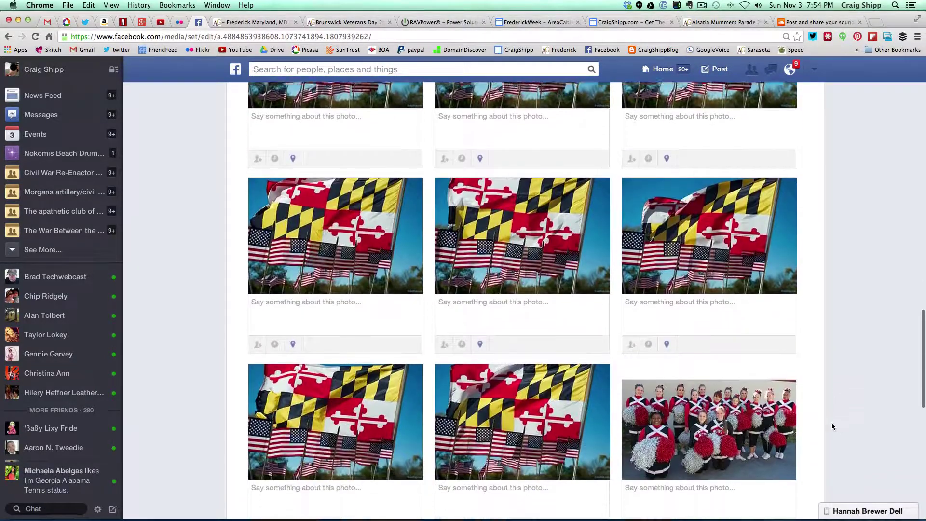
scroll(831, 426, down, 8)
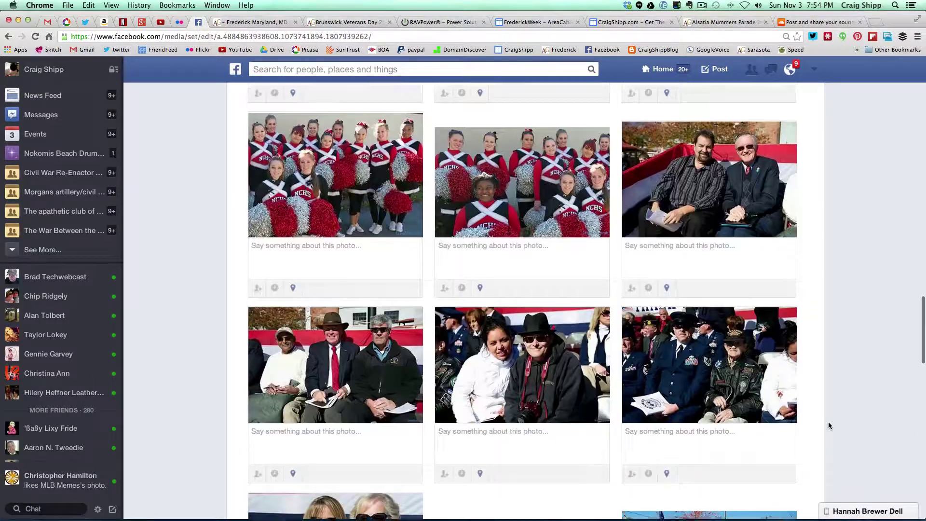
scroll(829, 425, down, 8)
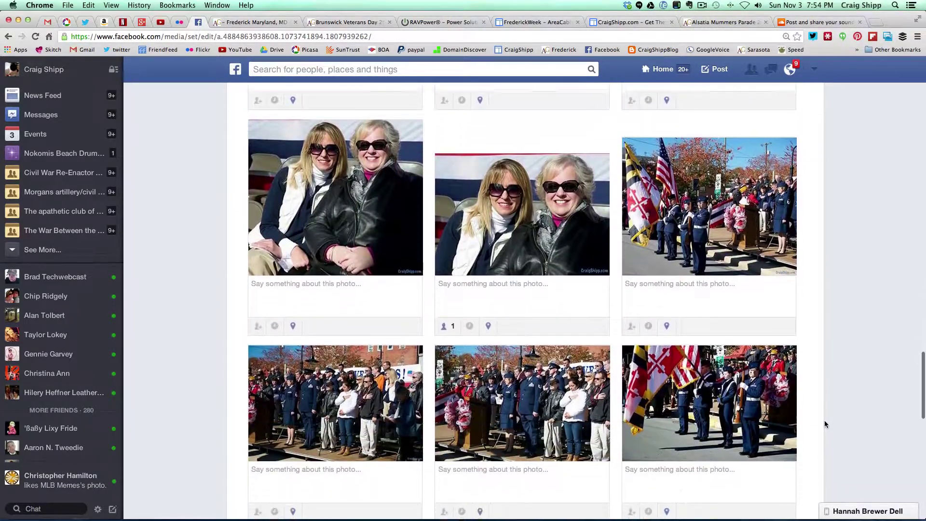
scroll(824, 424, down, 9)
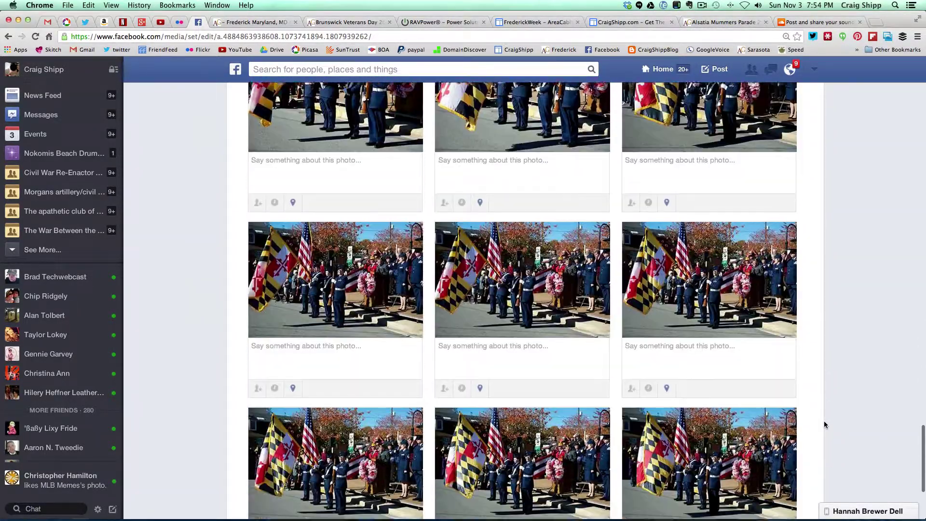
scroll(823, 424, down, 8)
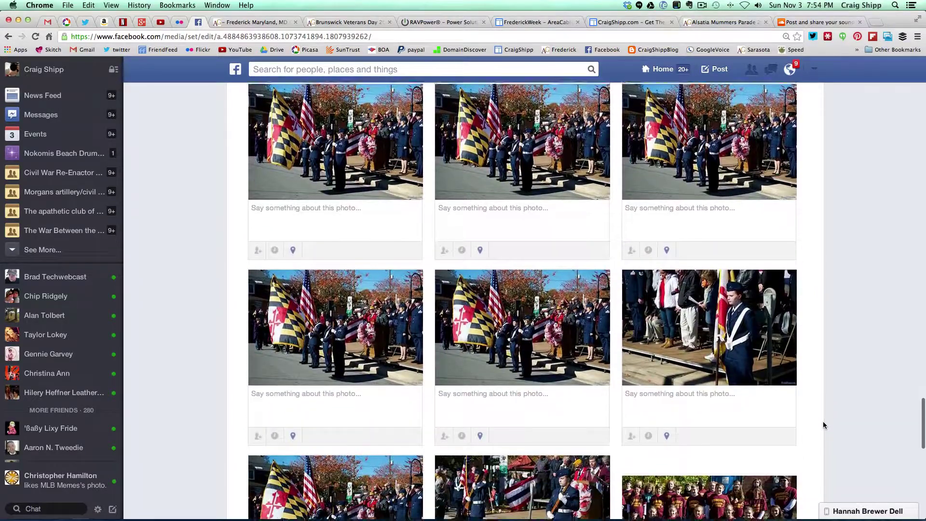
scroll(823, 424, down, 8)
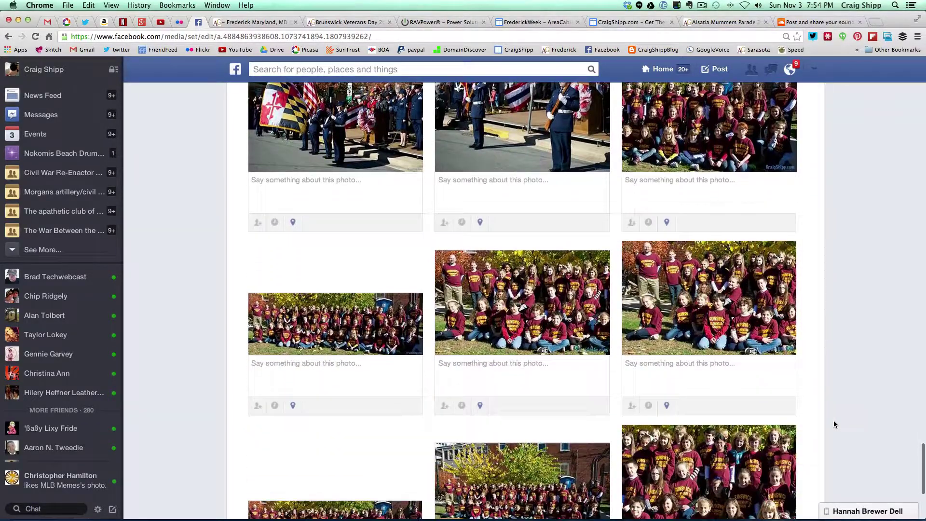
scroll(832, 424, down, 8)
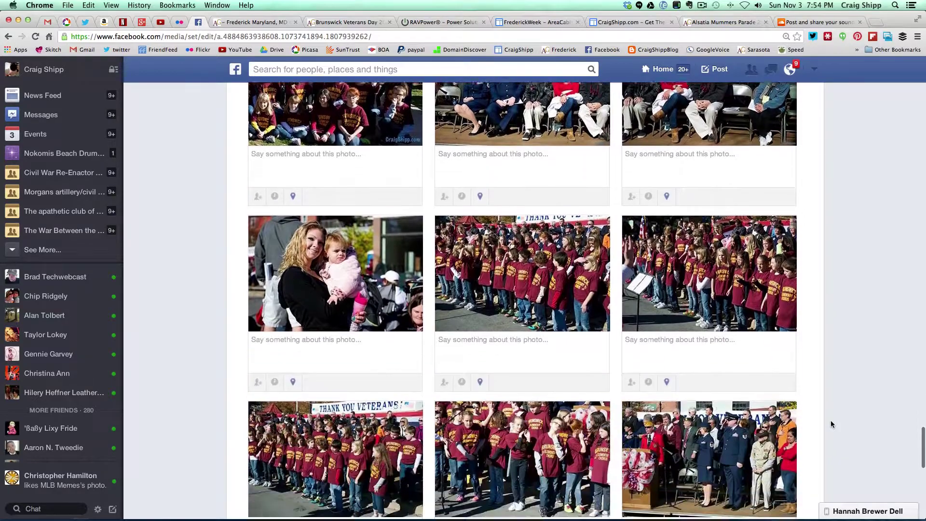
scroll(830, 424, down, 8)
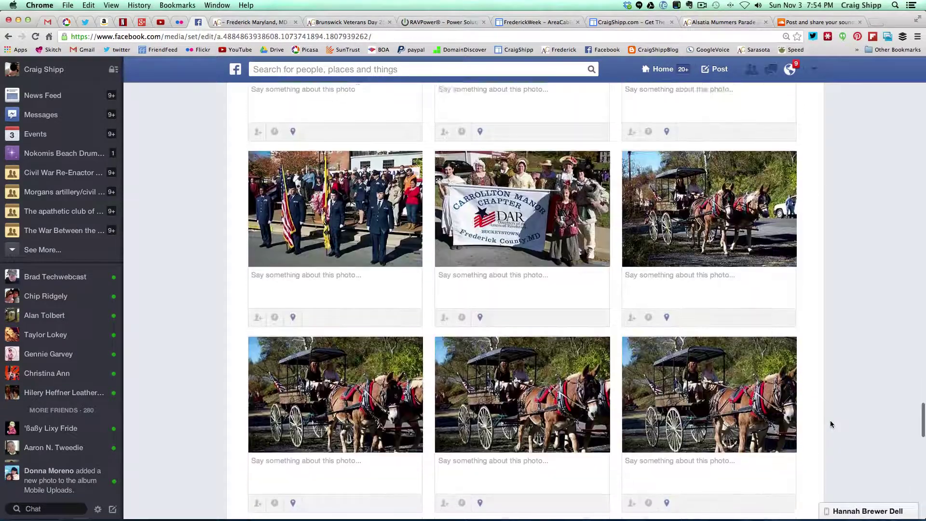
scroll(830, 424, down, 8)
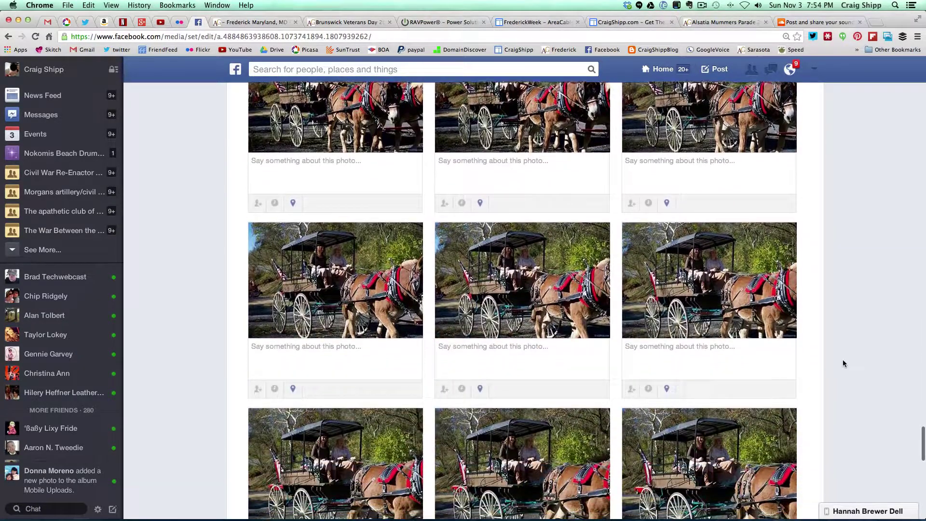
scroll(843, 362, down, 8)
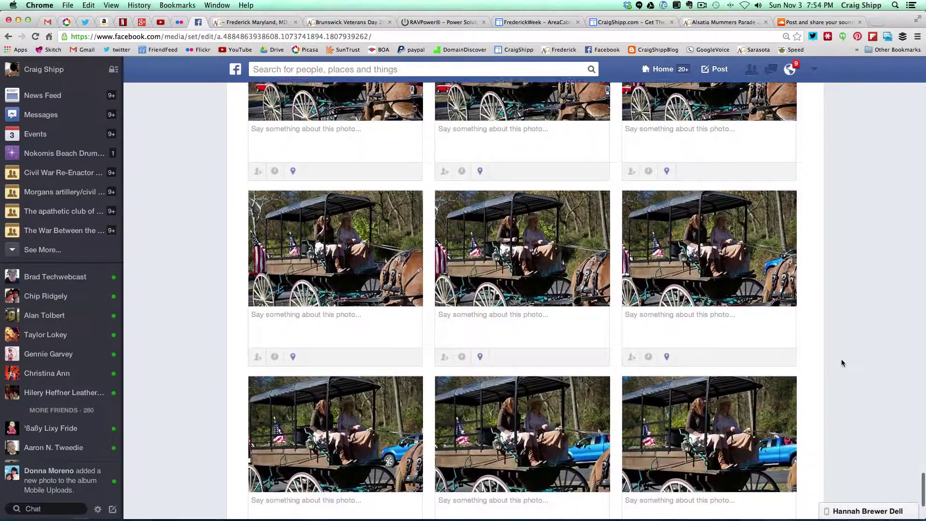
scroll(842, 362, down, 8)
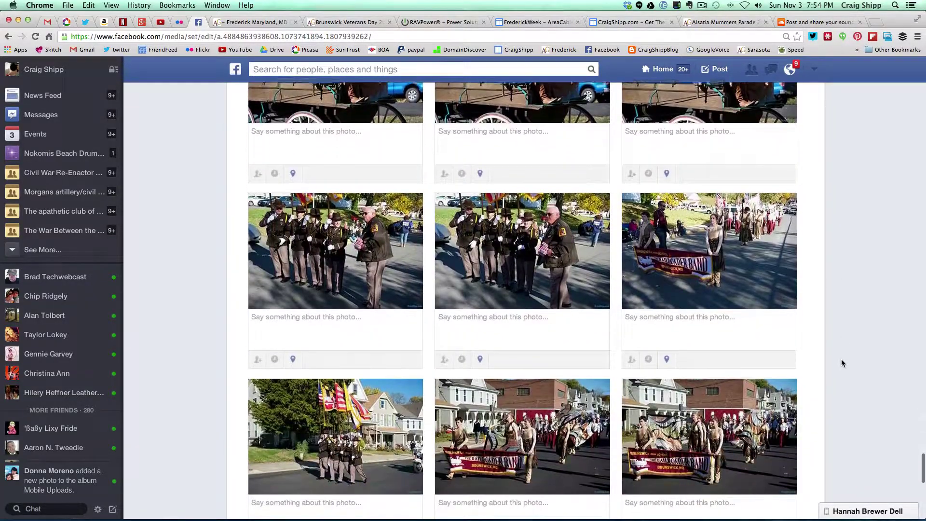
scroll(842, 362, down, 8)
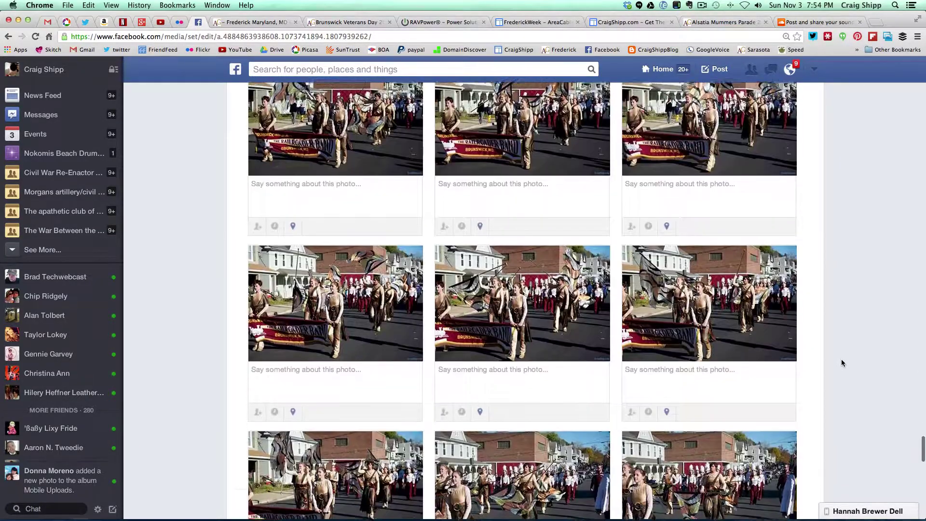
scroll(842, 363, down, 8)
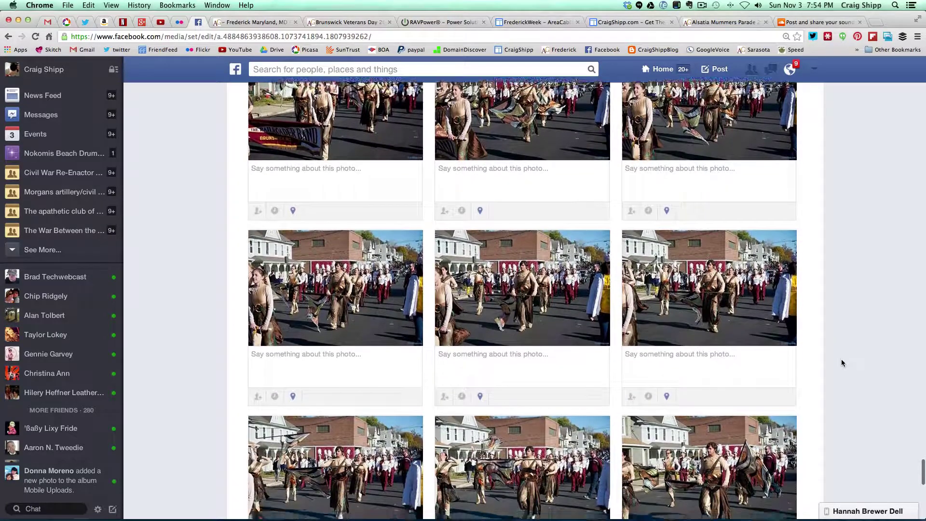
scroll(842, 362, down, 8)
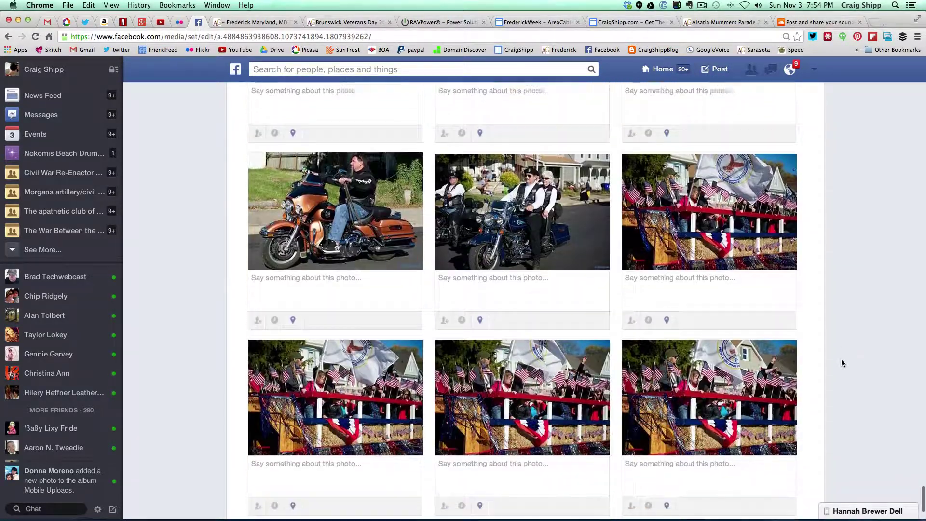
scroll(842, 362, down, 8)
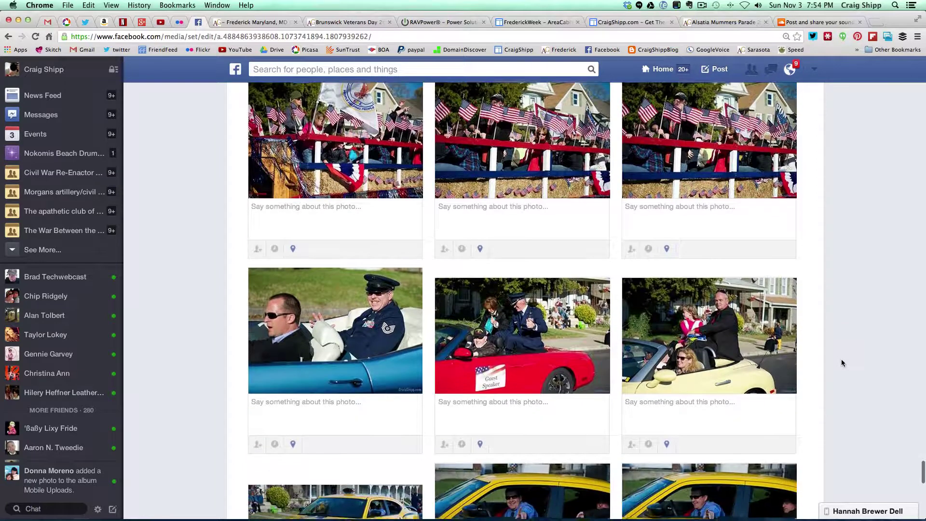
scroll(841, 359, down, 5)
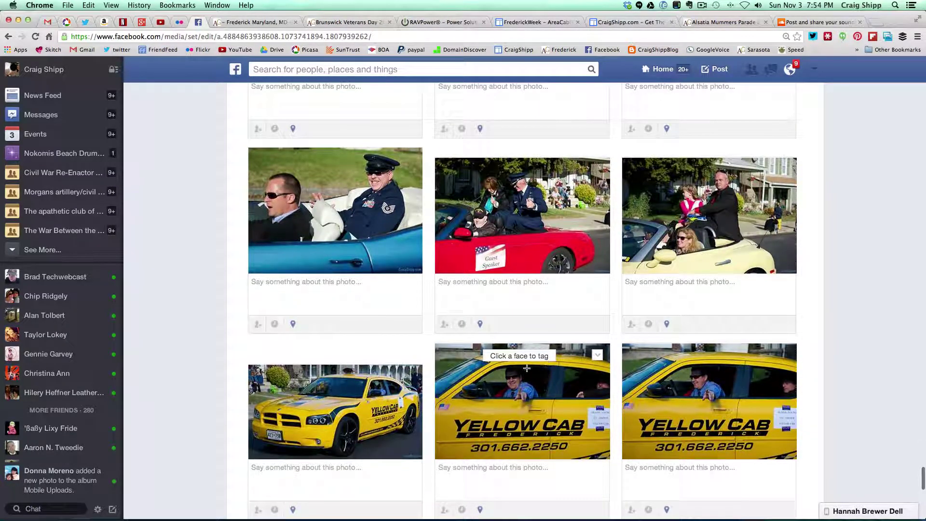
Step: Tag the driver by name in the first close-up photo of the Yellow Cab car
click(510, 381)
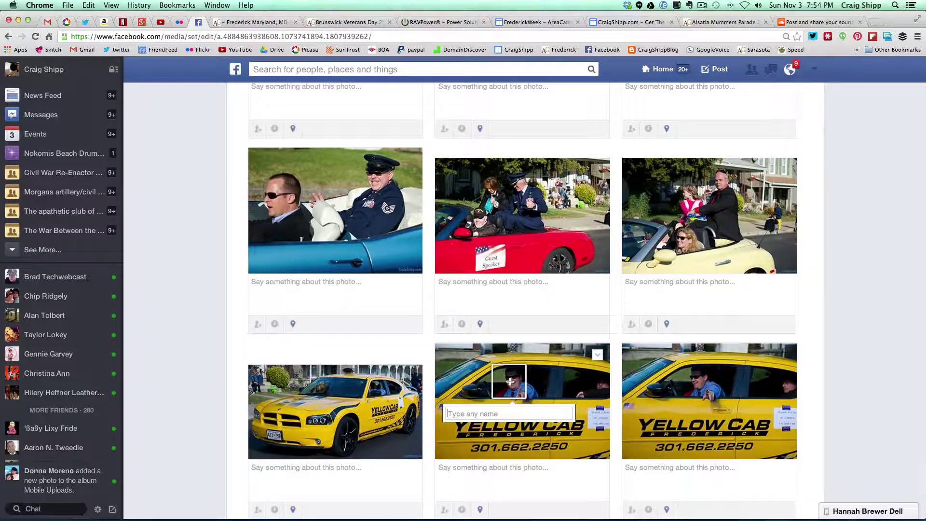
text(blaine)
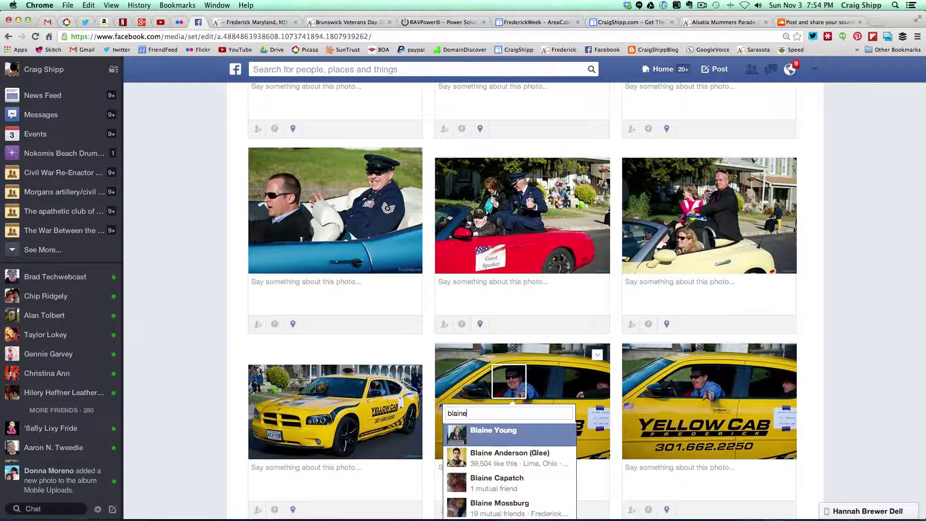
click(496, 434)
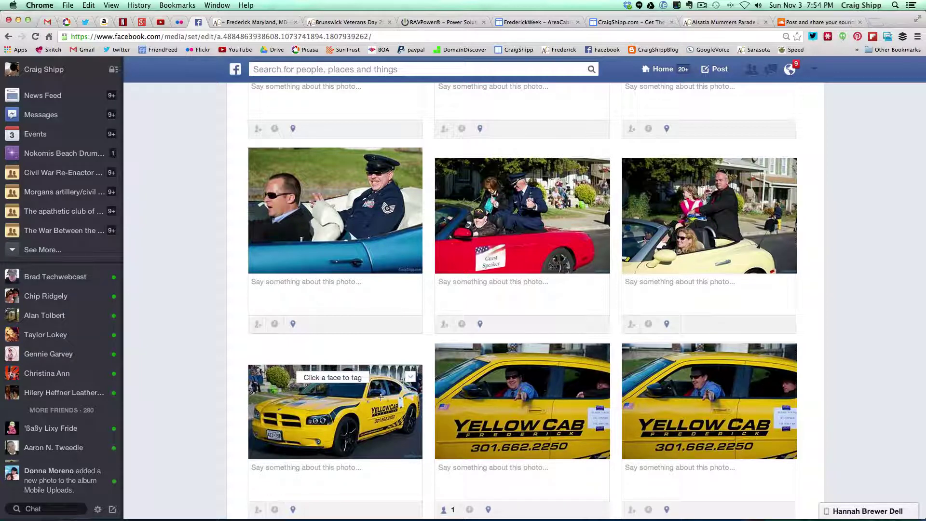
Step: Tag the same driver by name in the full-car Yellow Cab photo and finish editing the album
click(373, 400)
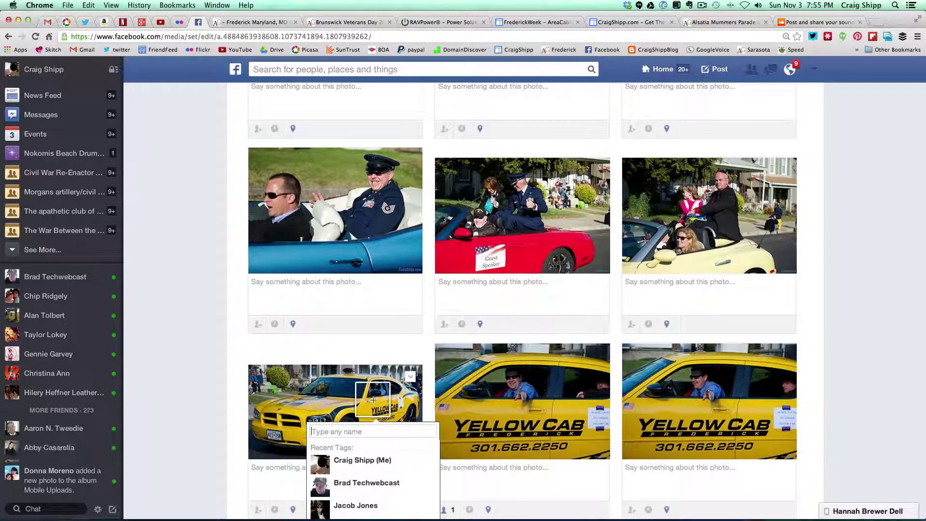
text(blaine)
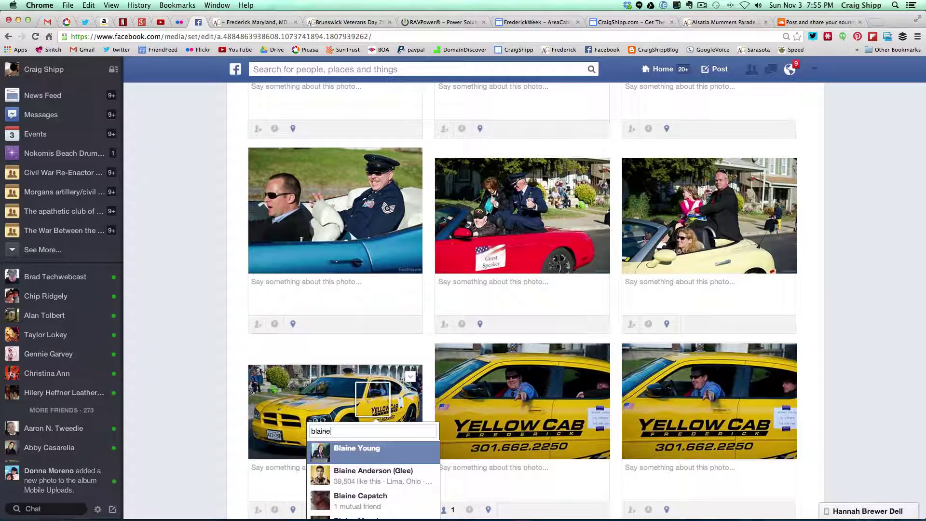
click(363, 456)
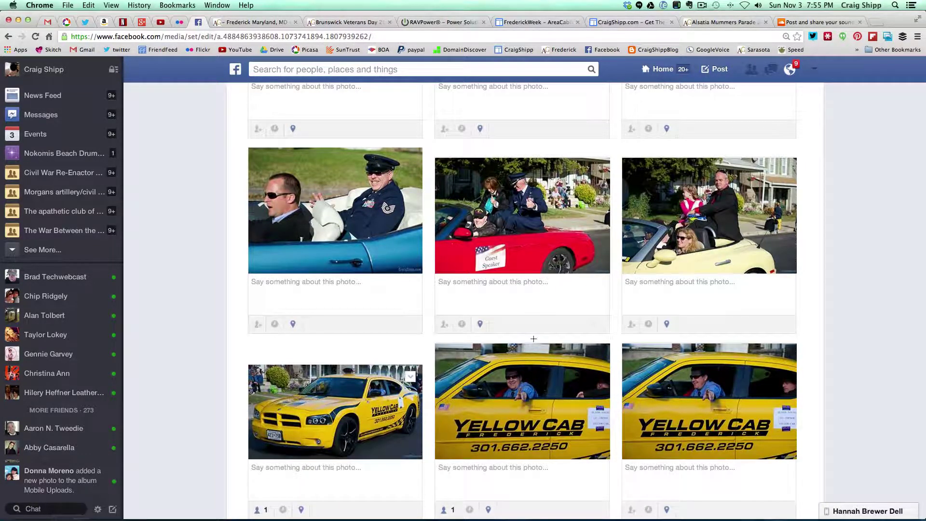
scroll(870, 227, up, 6)
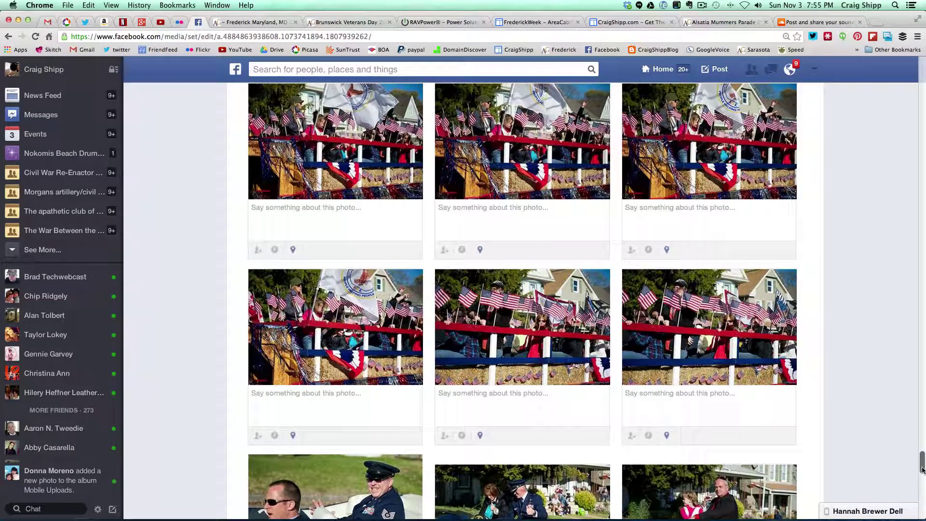
drag(922, 471, 921, 62)
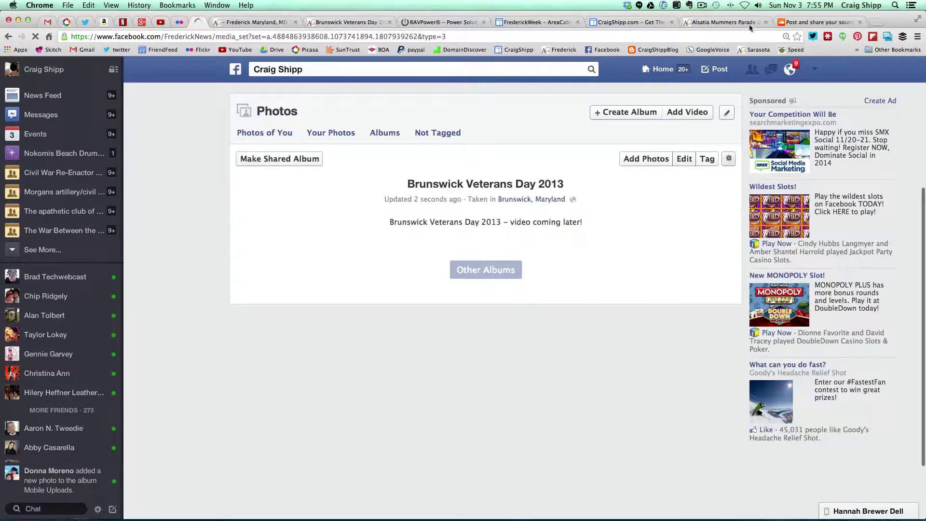
Step: Switch to QuickTime Player and play the BrunswickVeteransDay2013 parade video from the start
click(701, 5)
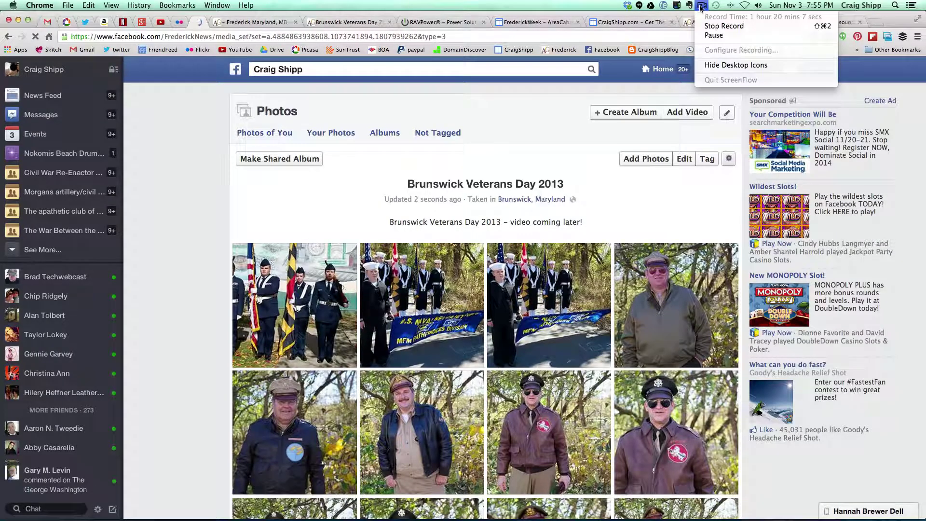
click(704, 35)
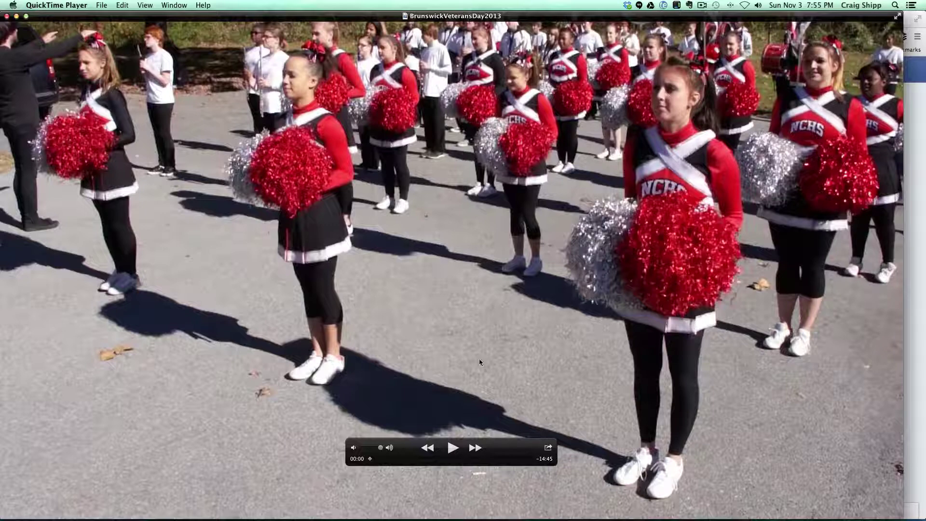
click(451, 448)
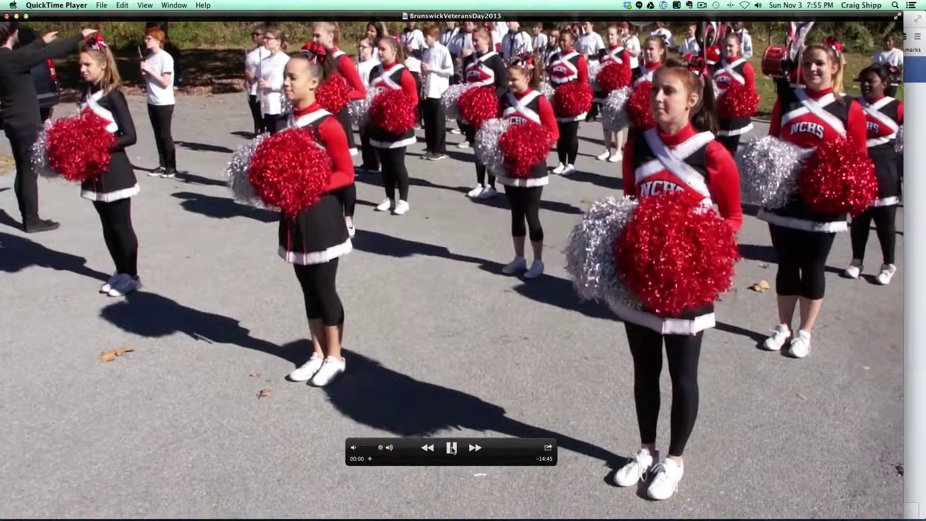